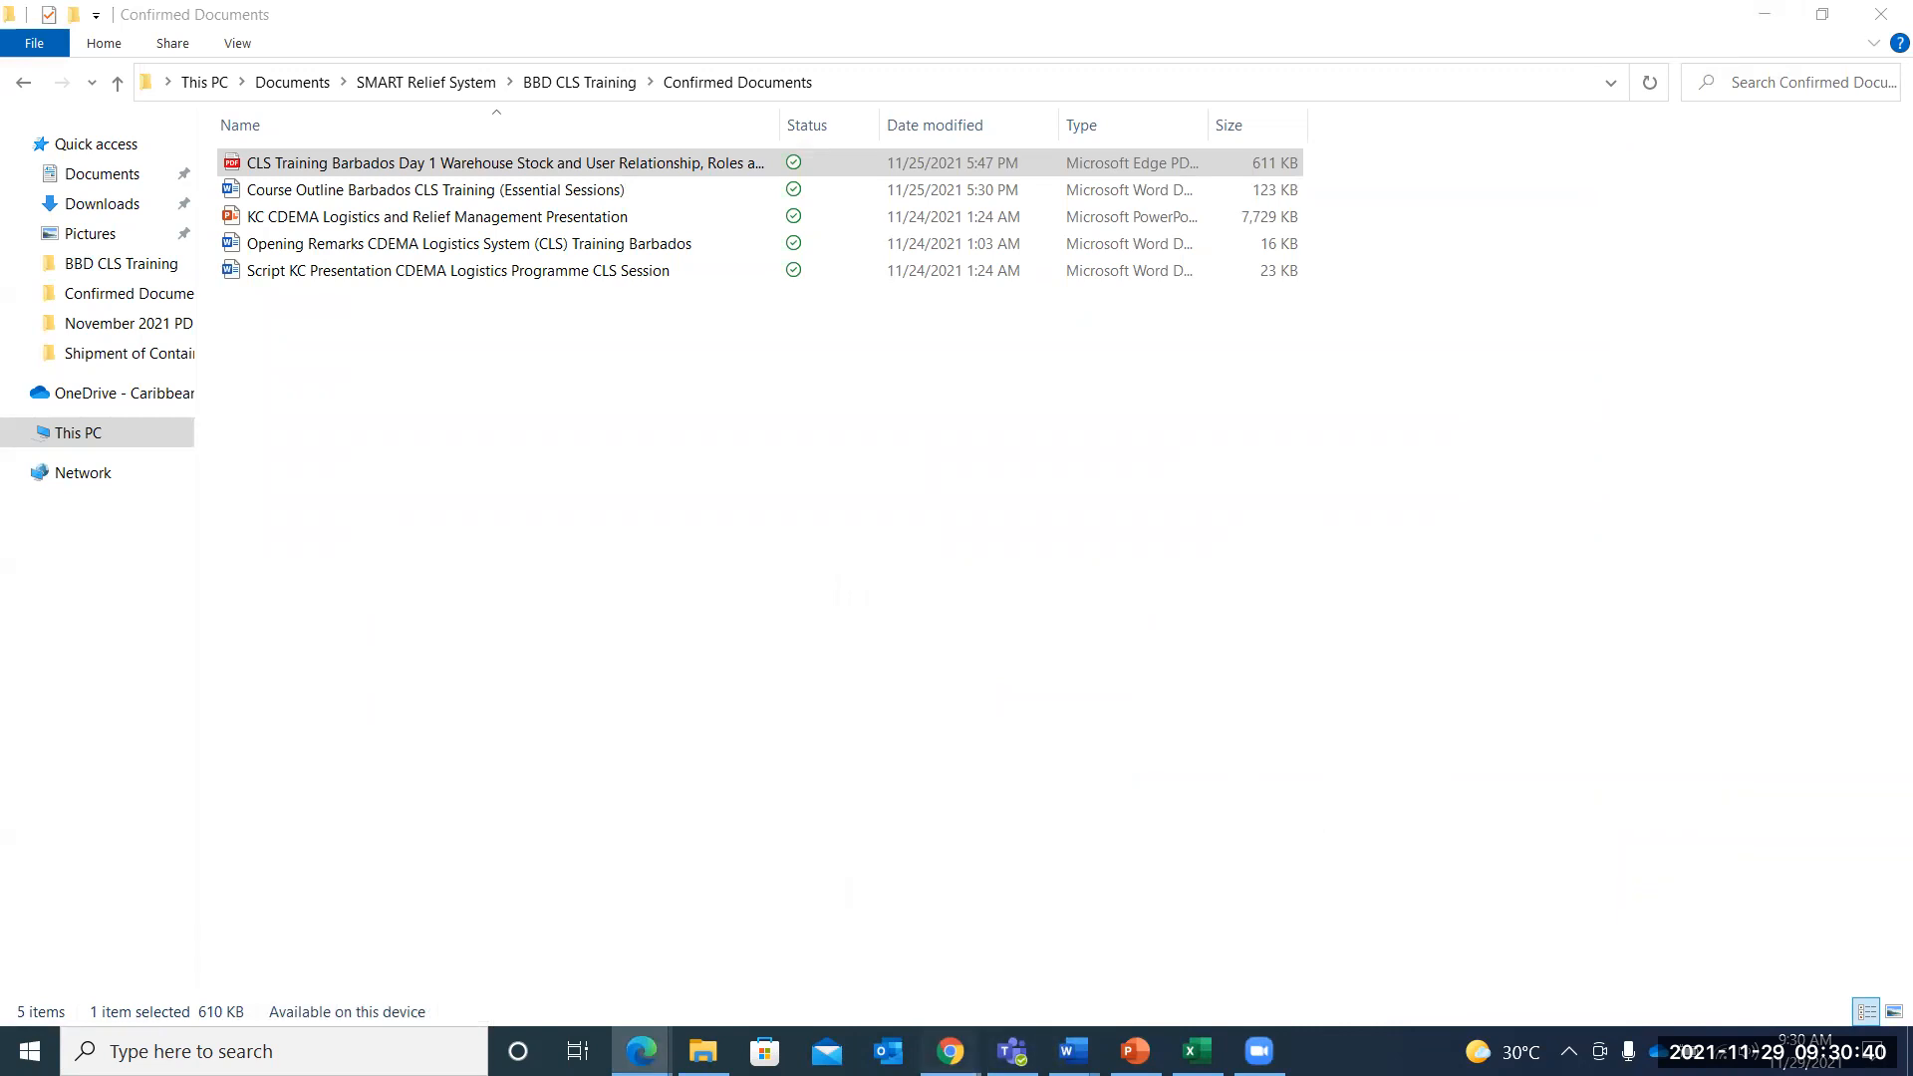
# Switch to the CDEMA Logistics System in Chrome and start a new service request
pyautogui.click(824, 913)
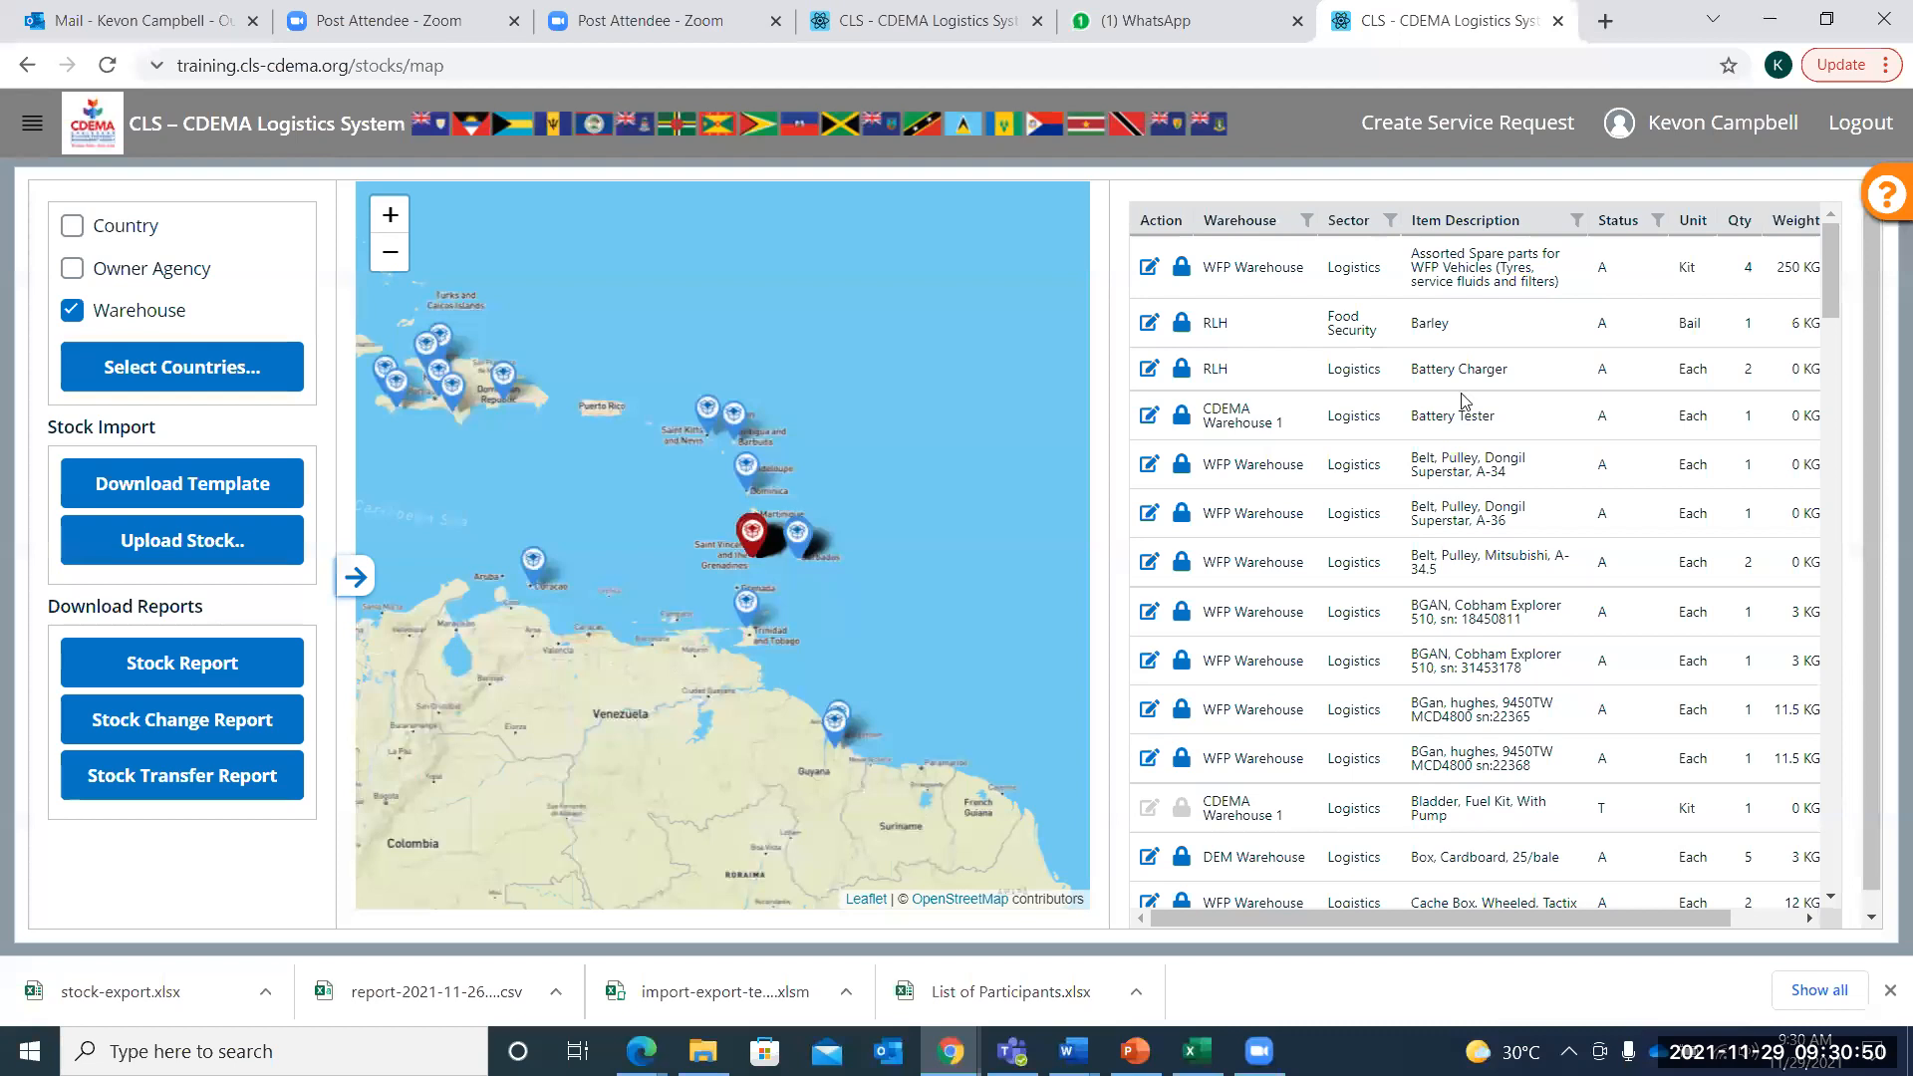
pyautogui.click(1429, 127)
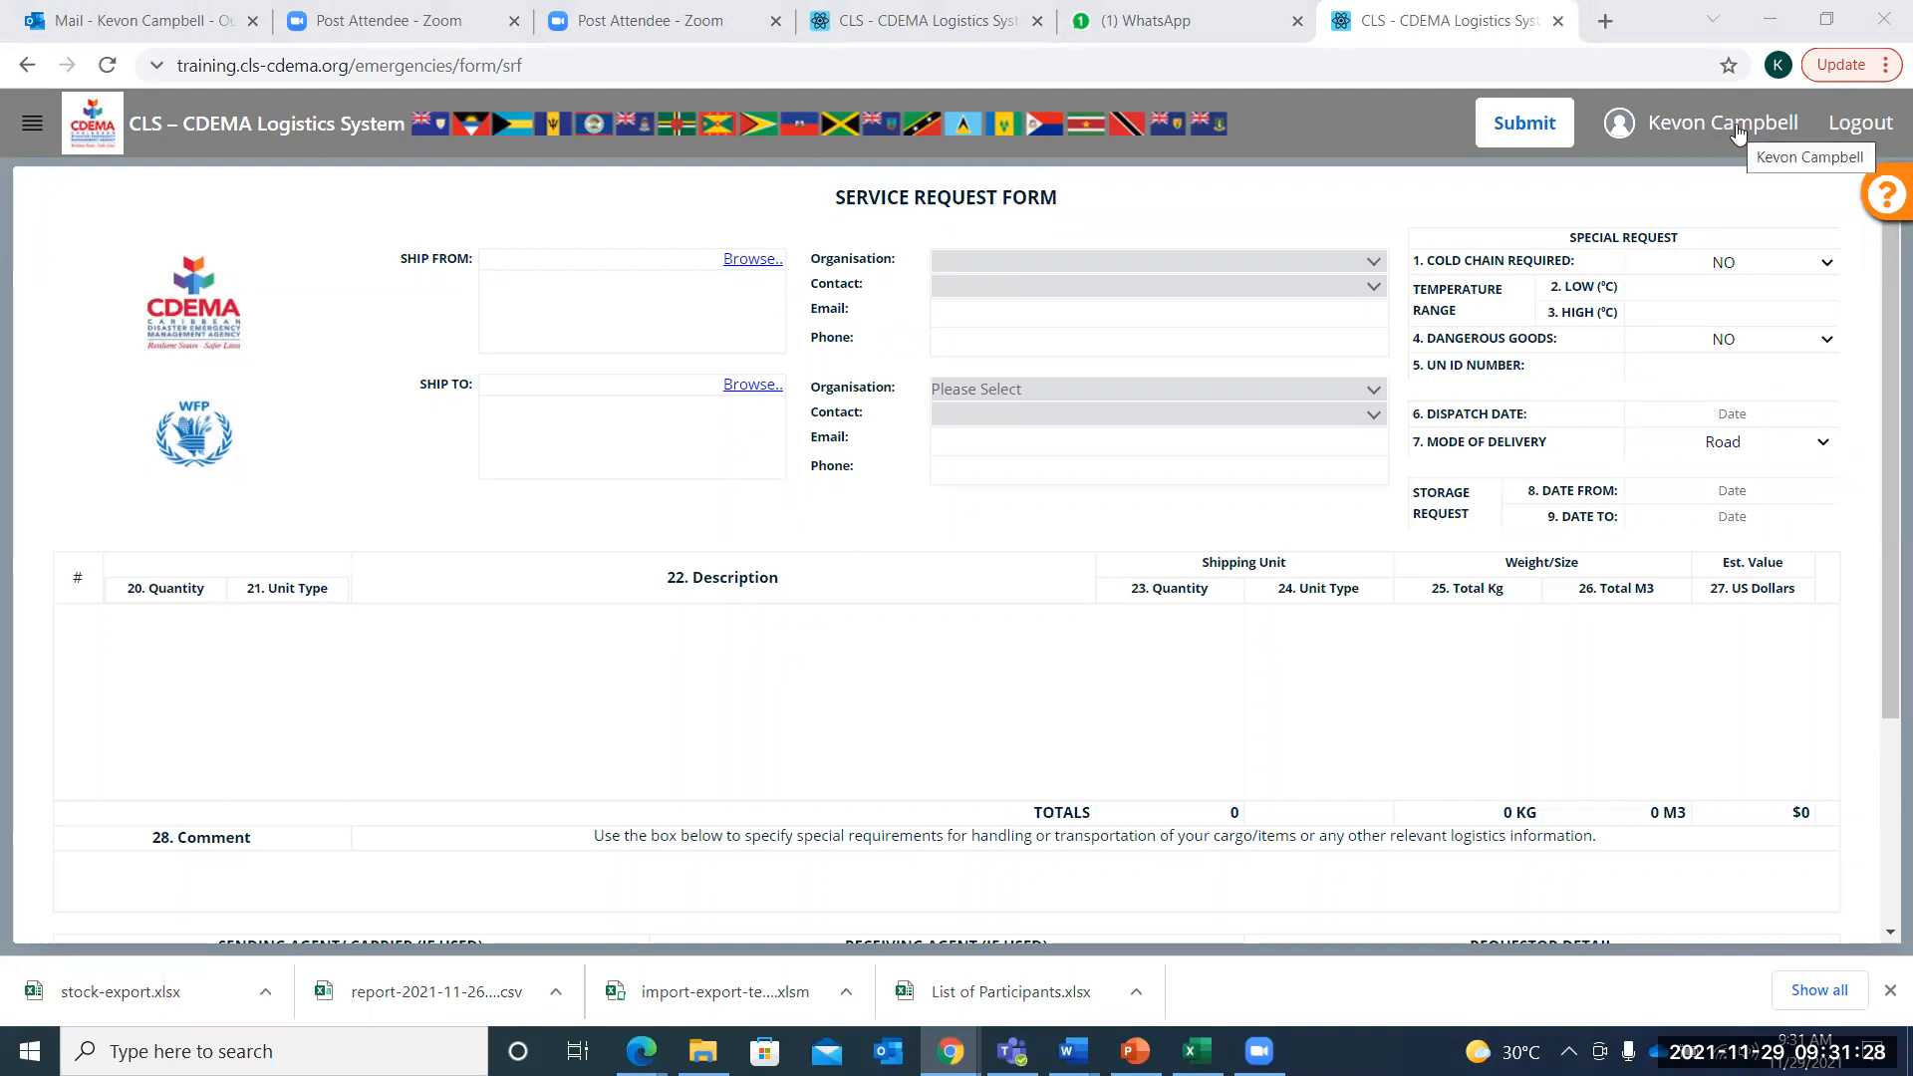
# Examine the blank service request form from its shipping details to the requestor detail and submission area
pyautogui.scroll(-3, 1687, 679)
pyautogui.scroll(3, 1687, 679)
pyautogui.scroll(-3, 1688, 679)
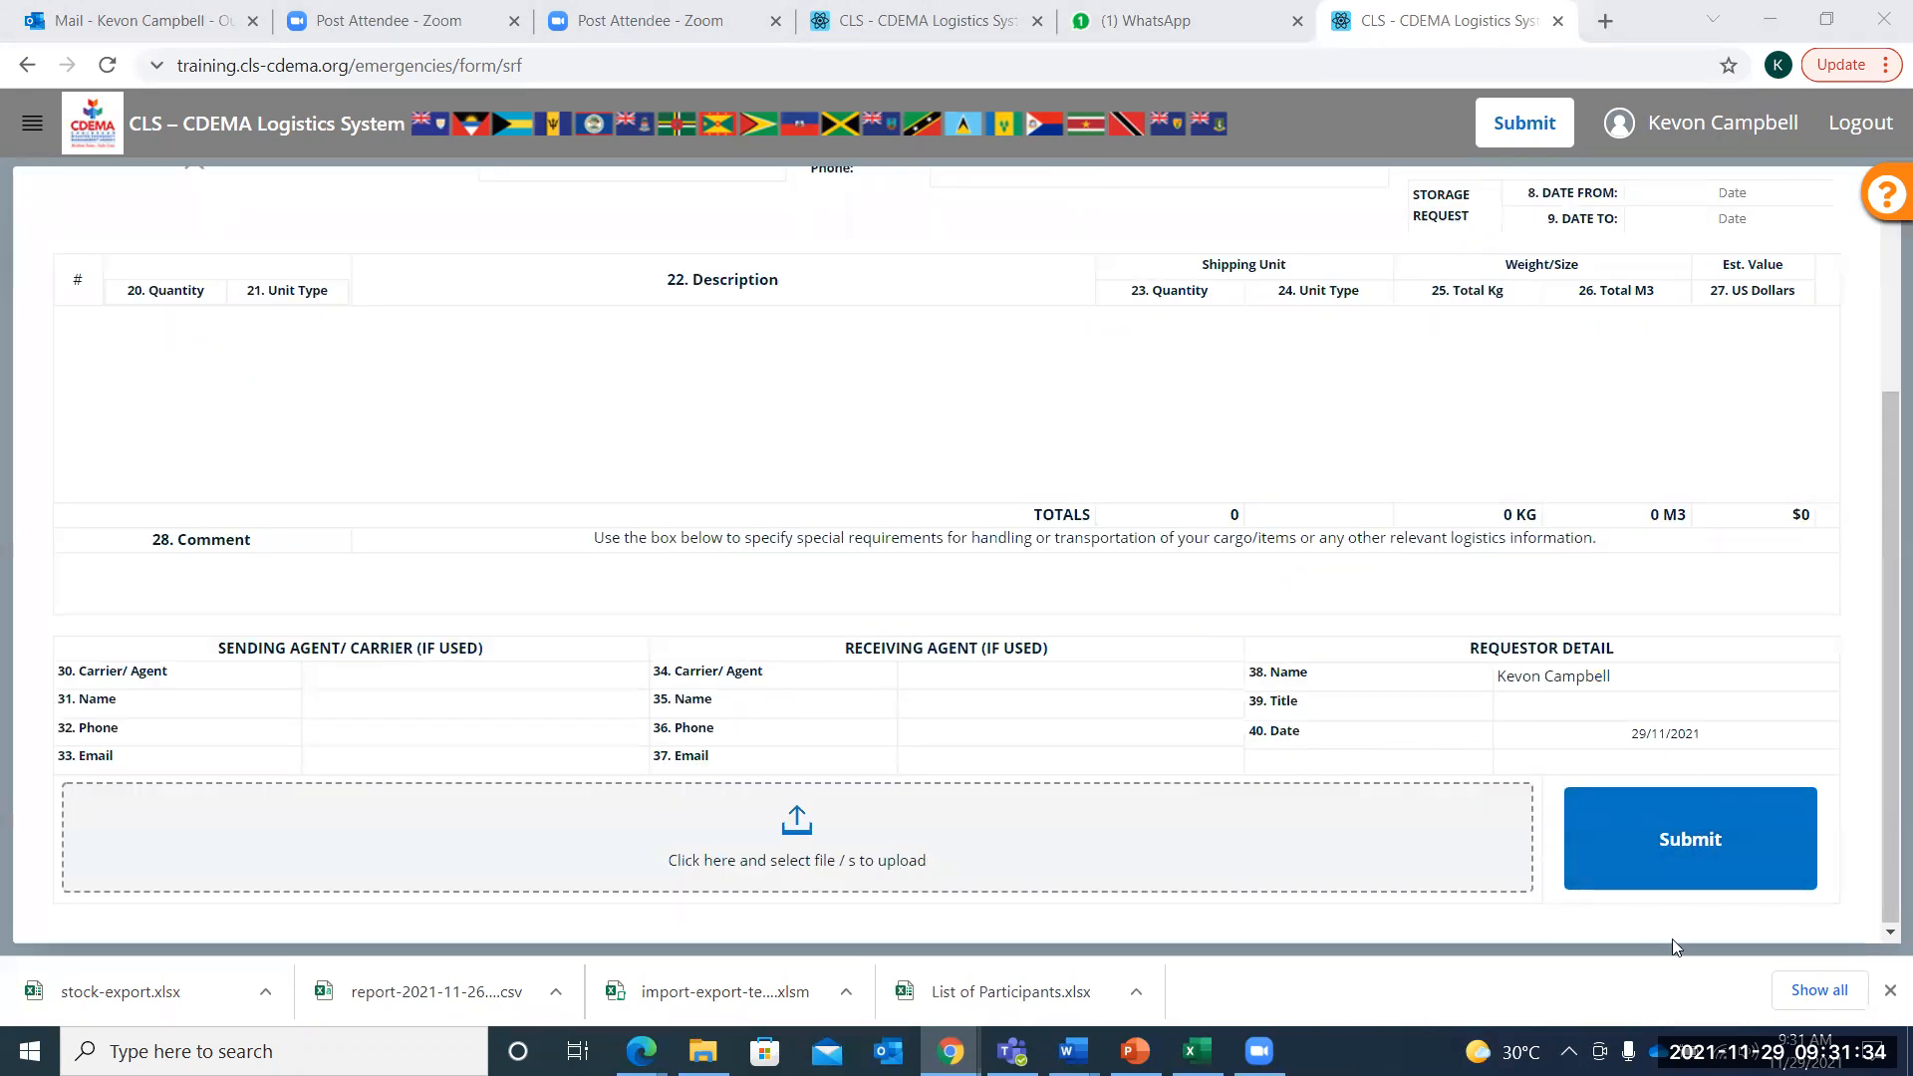
pyautogui.scroll(3, 852, 926)
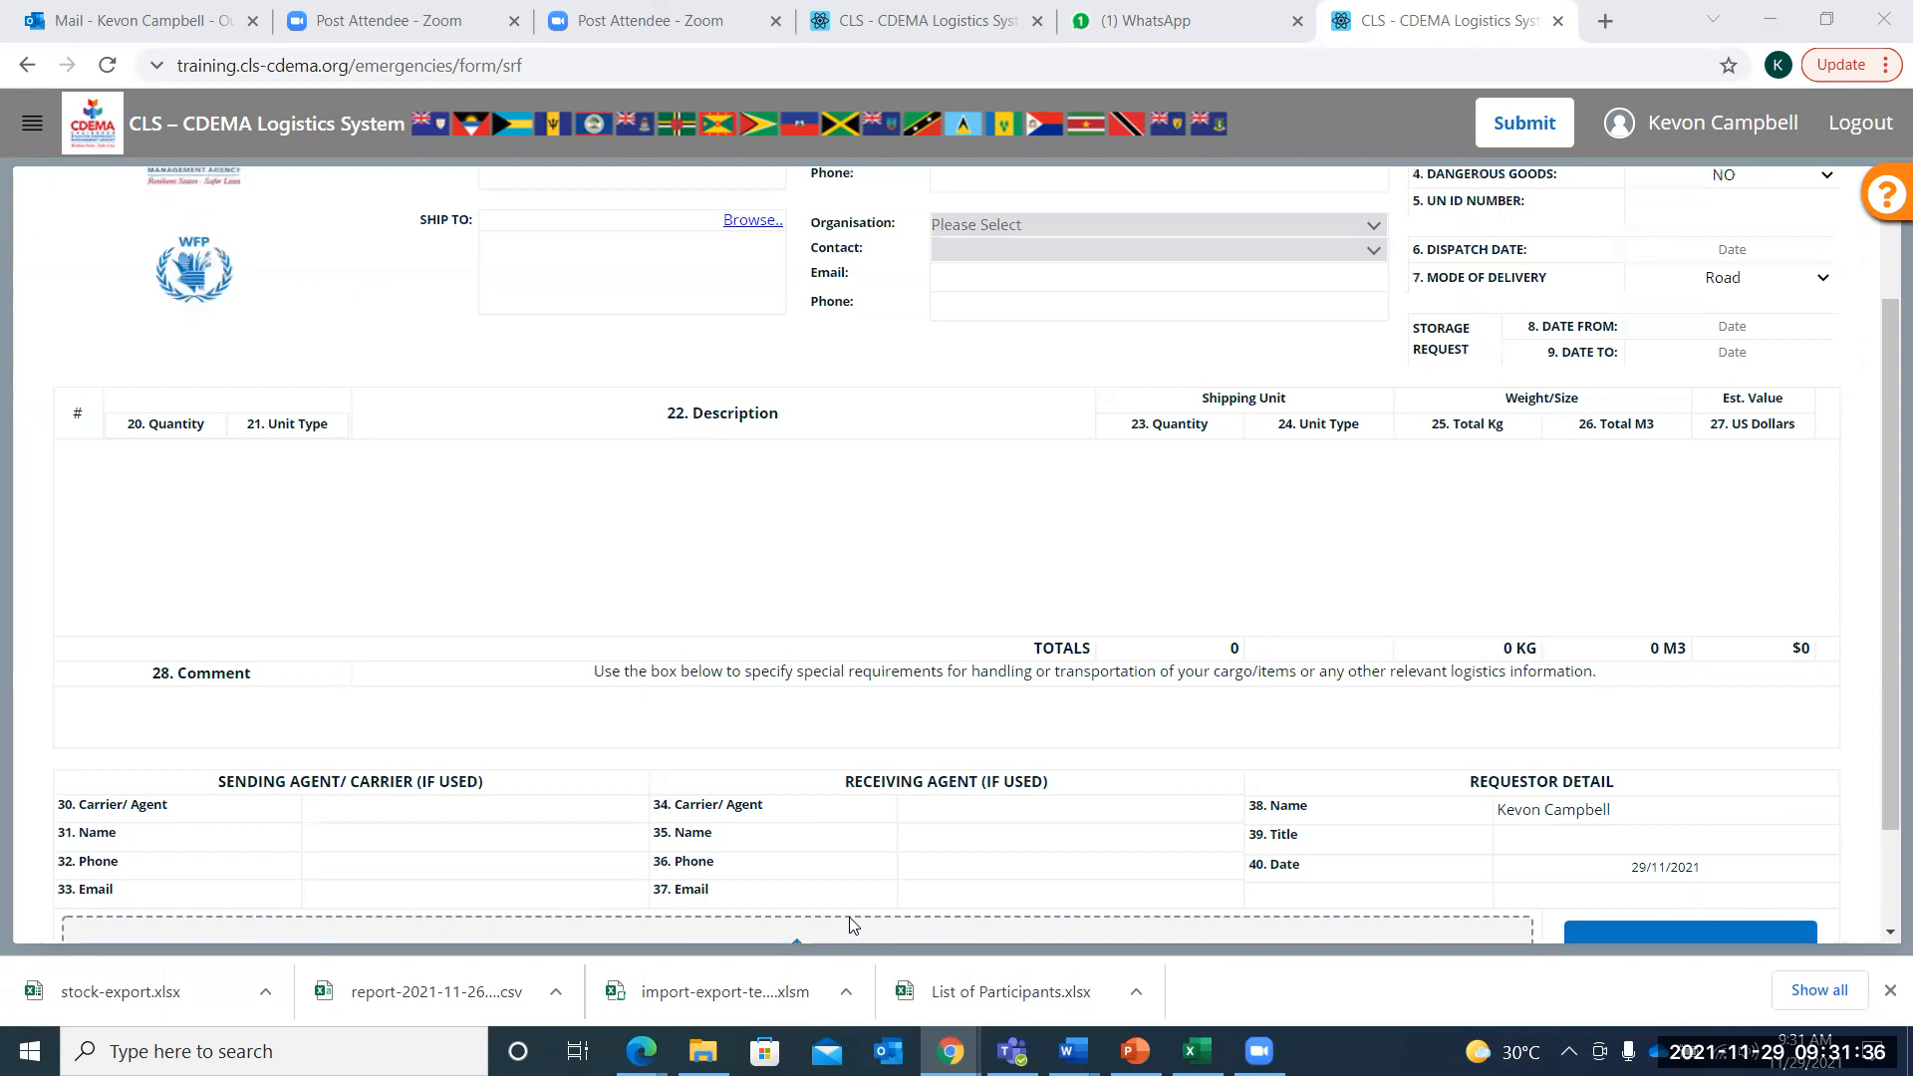
pyautogui.scroll(-3, 1248, 820)
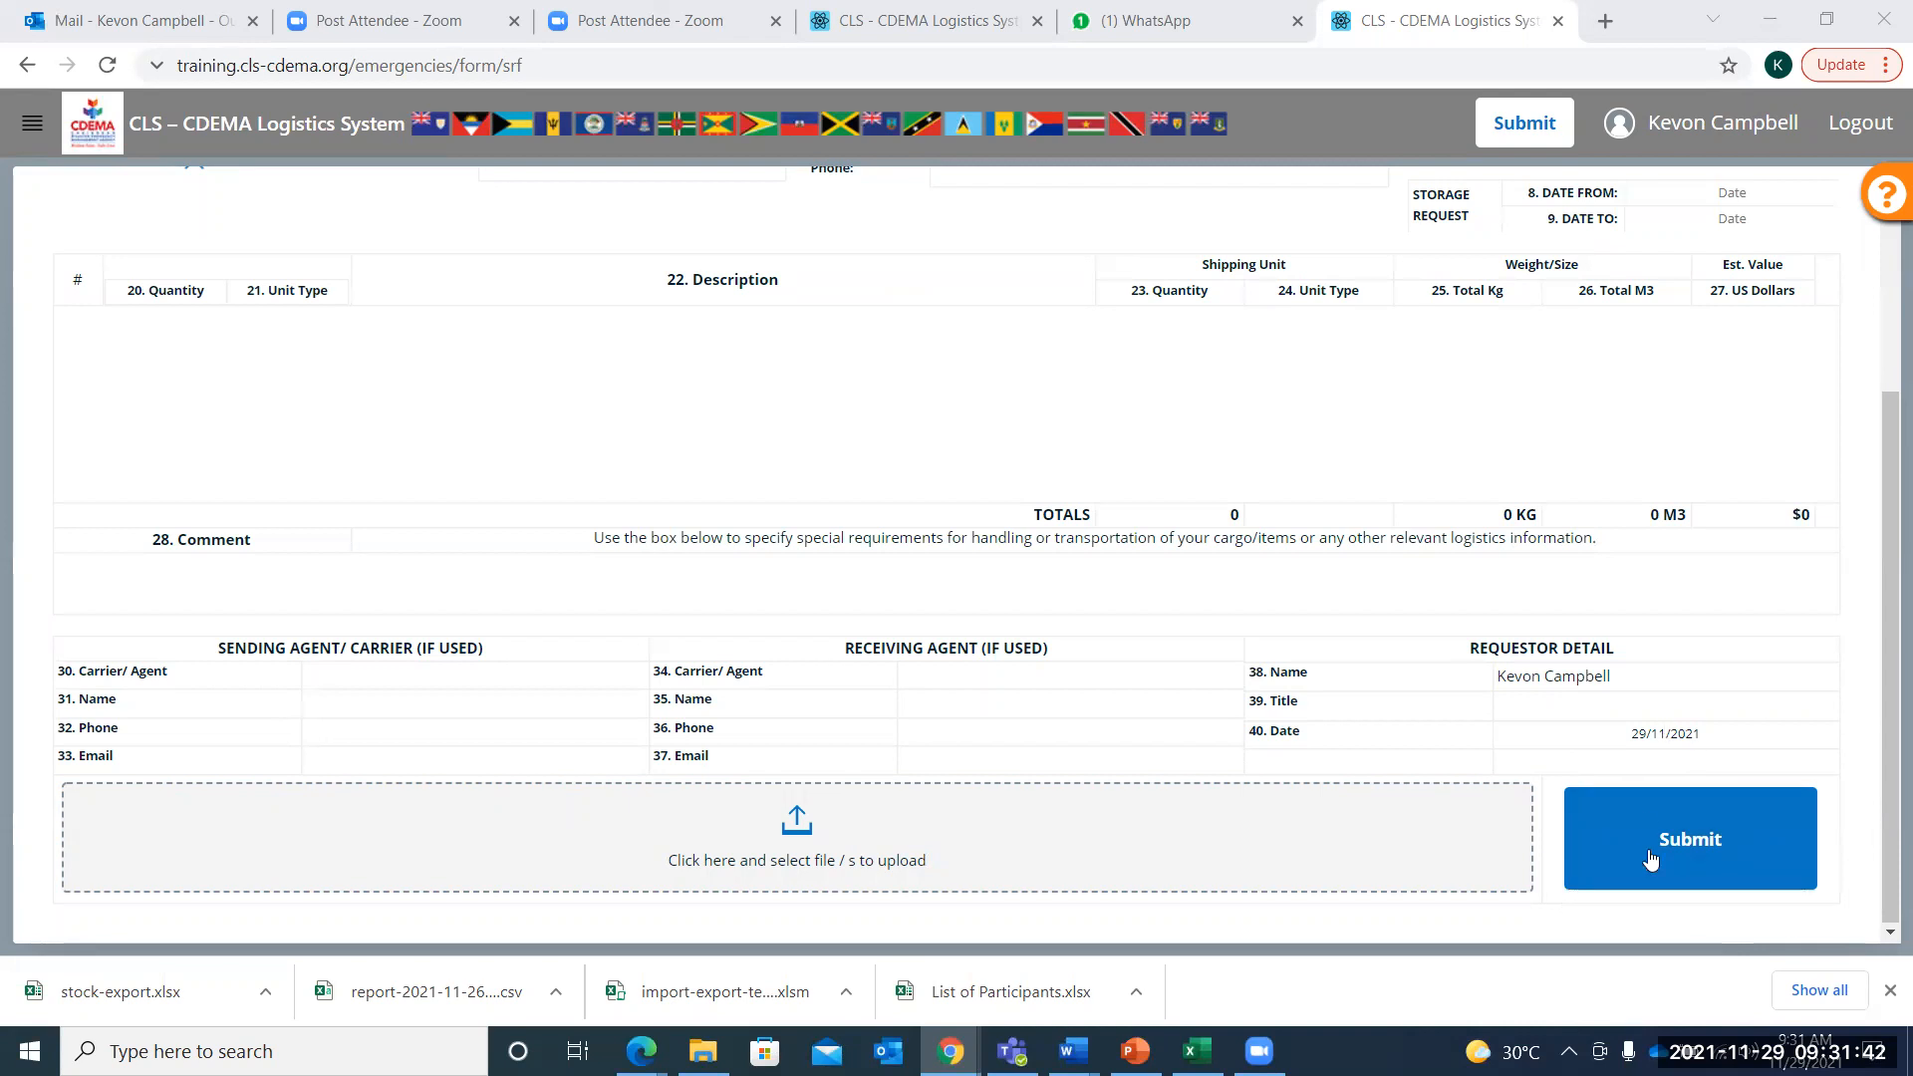
pyautogui.scroll(1, 1497, 715)
pyautogui.scroll(3, 1496, 716)
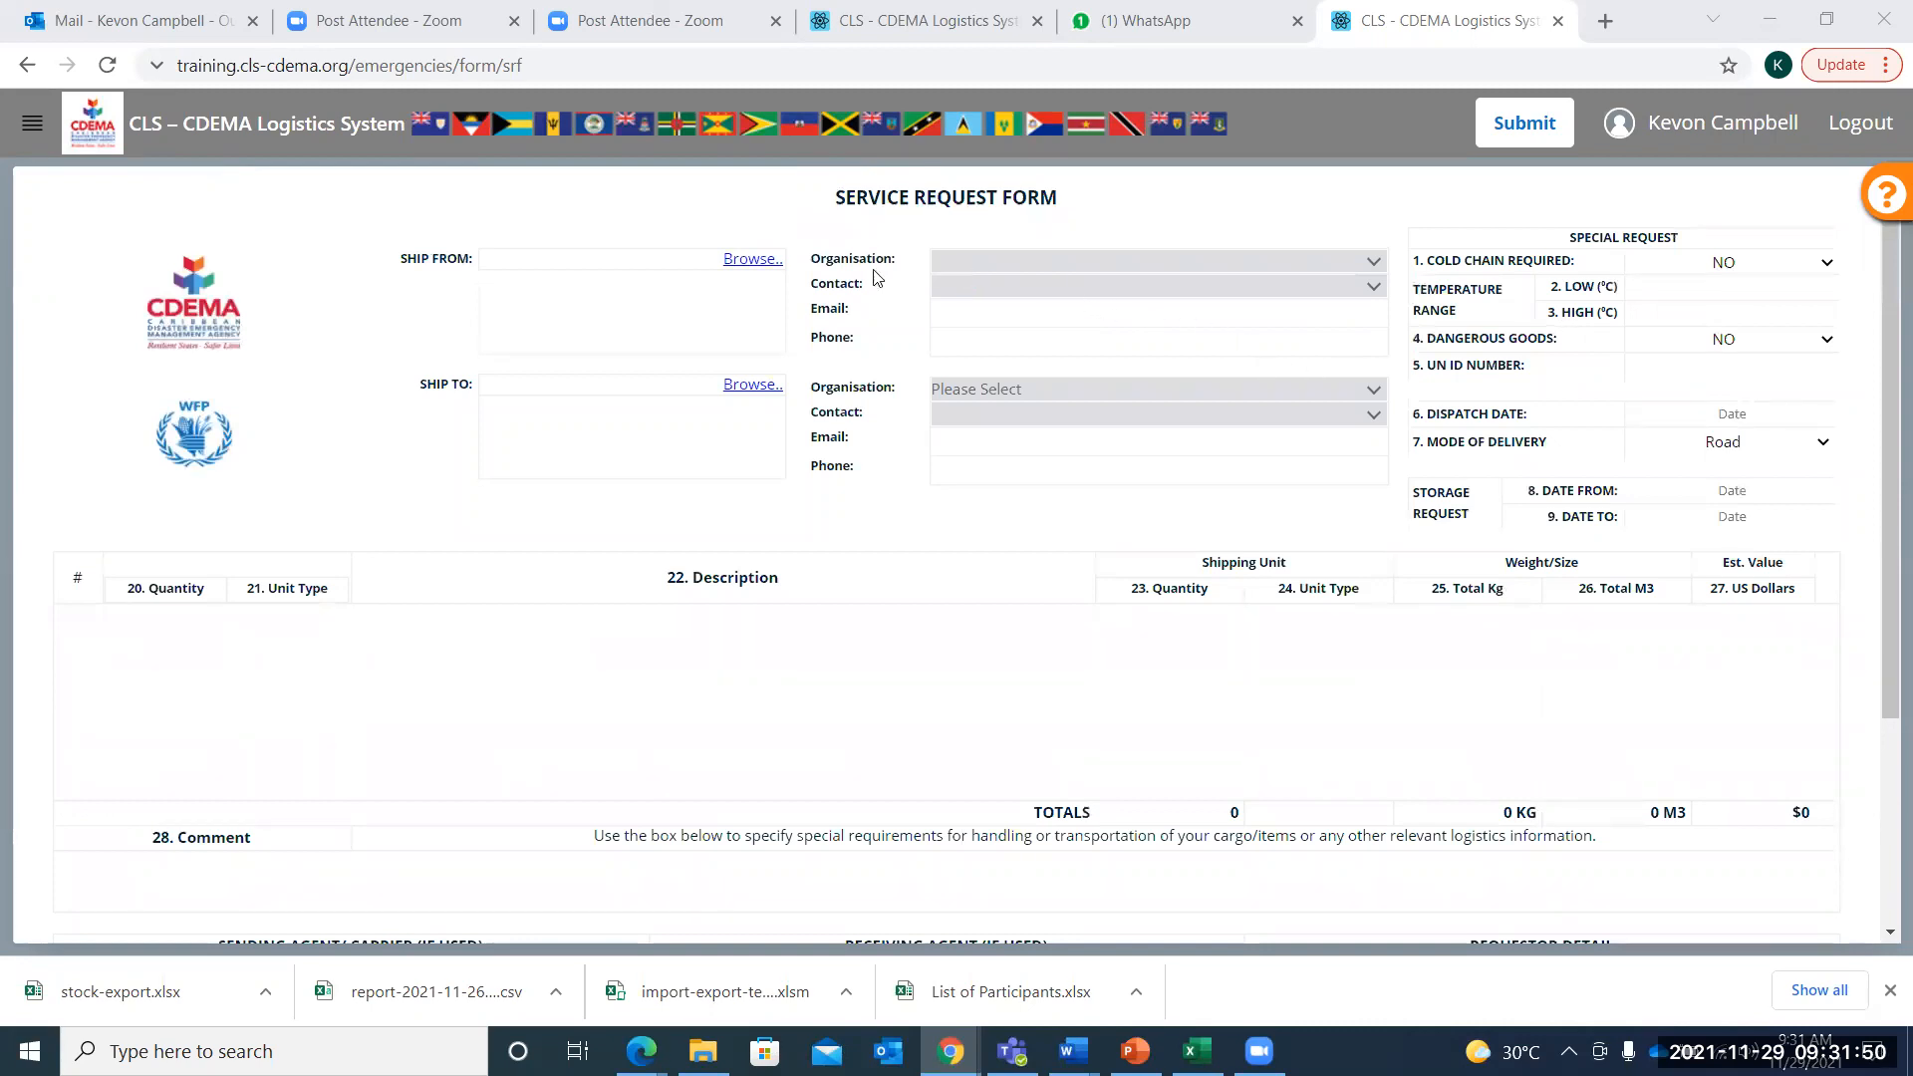
# Set the shipment's origin to the RLH warehouse in Barbados
pyautogui.click(740, 267)
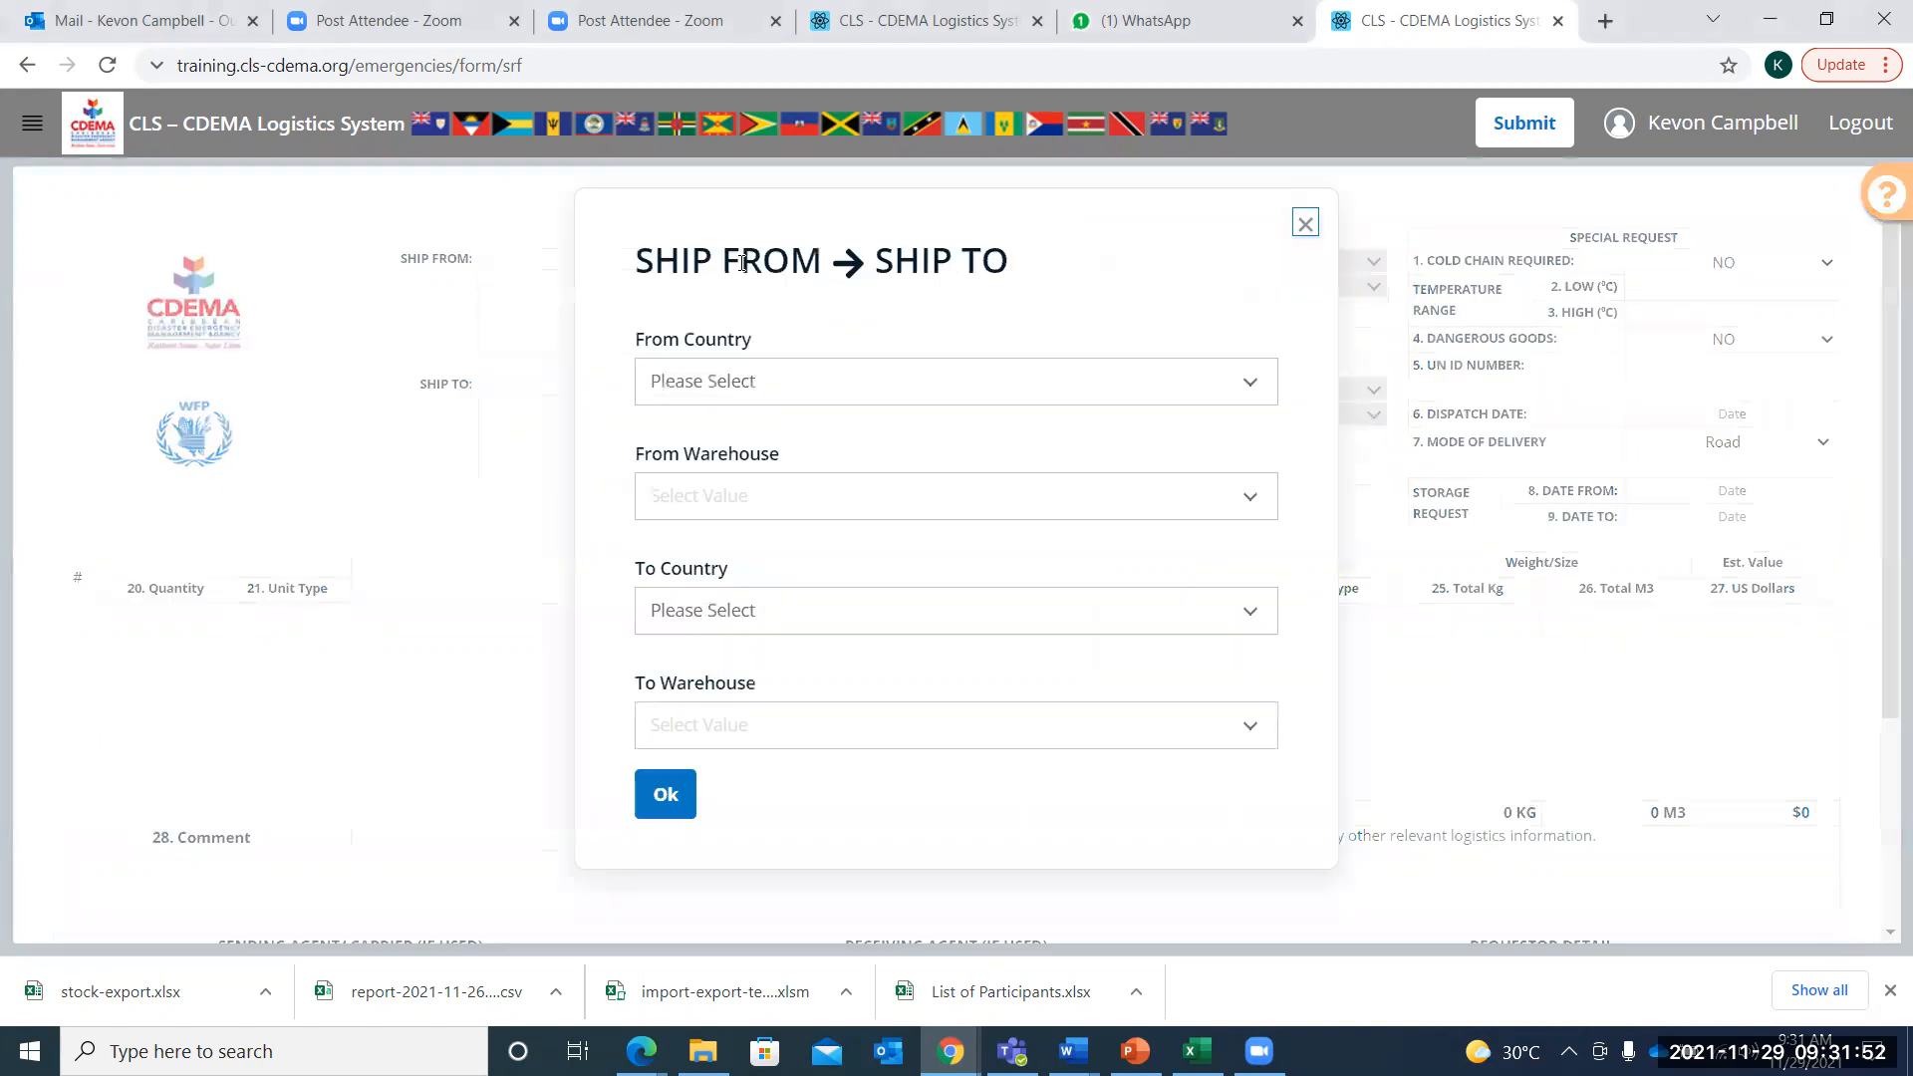
pyautogui.click(886, 401)
pyautogui.scroll(-4, 982, 523)
pyautogui.scroll(-1, 986, 530)
pyautogui.scroll(4, 972, 547)
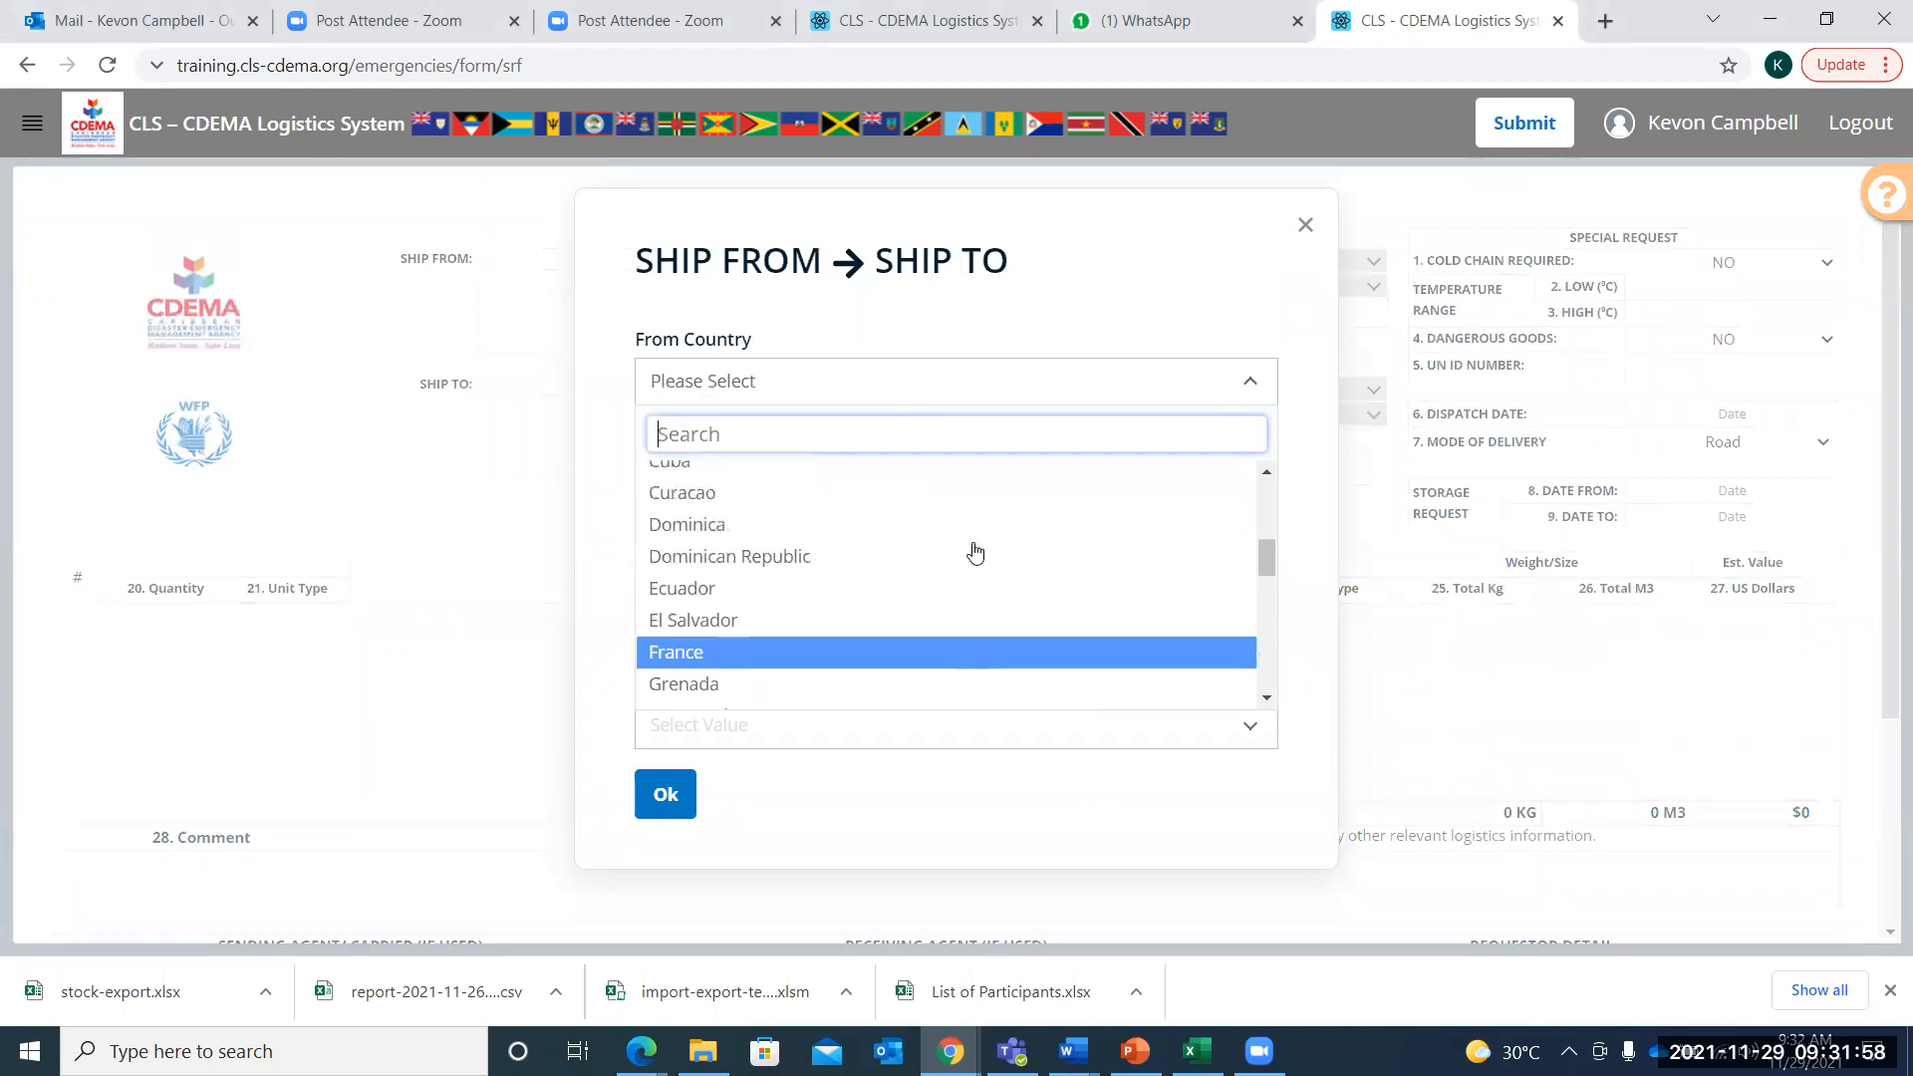
pyautogui.scroll(2, 869, 568)
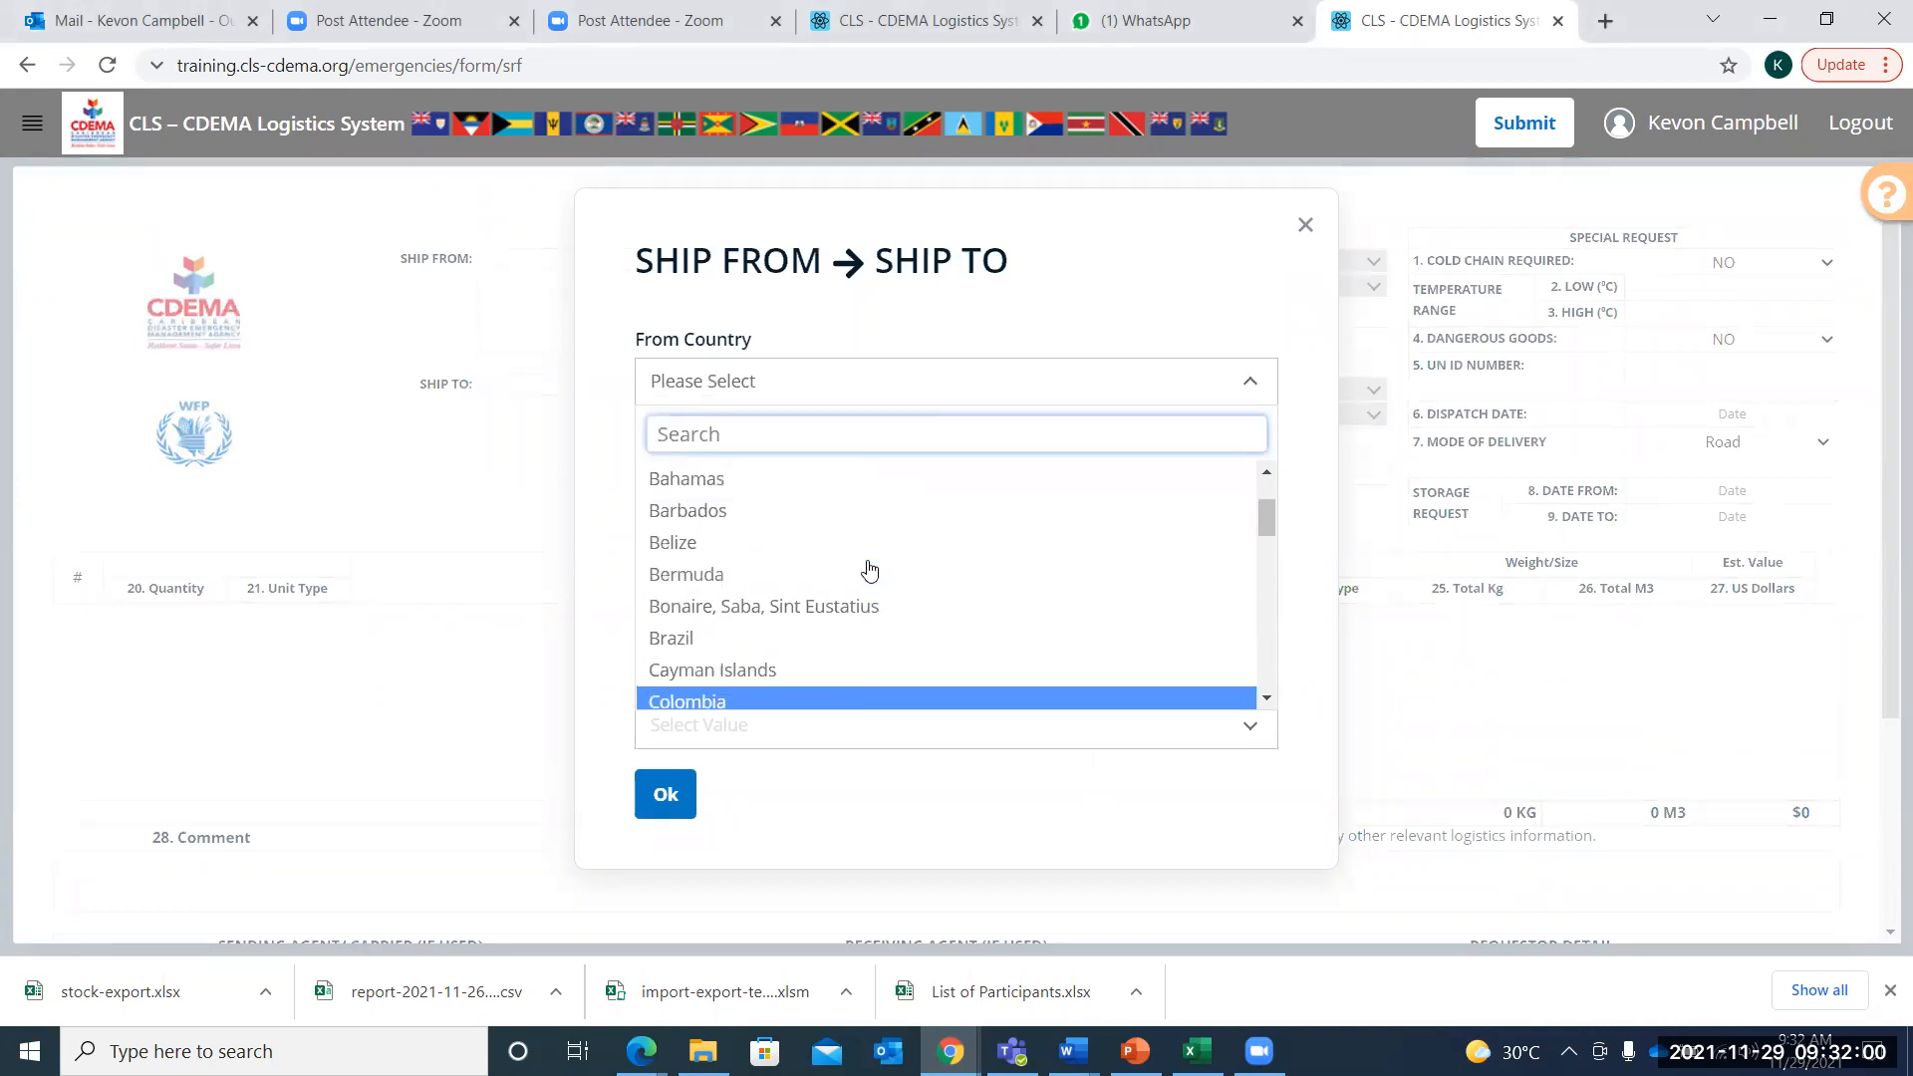
pyautogui.click(794, 526)
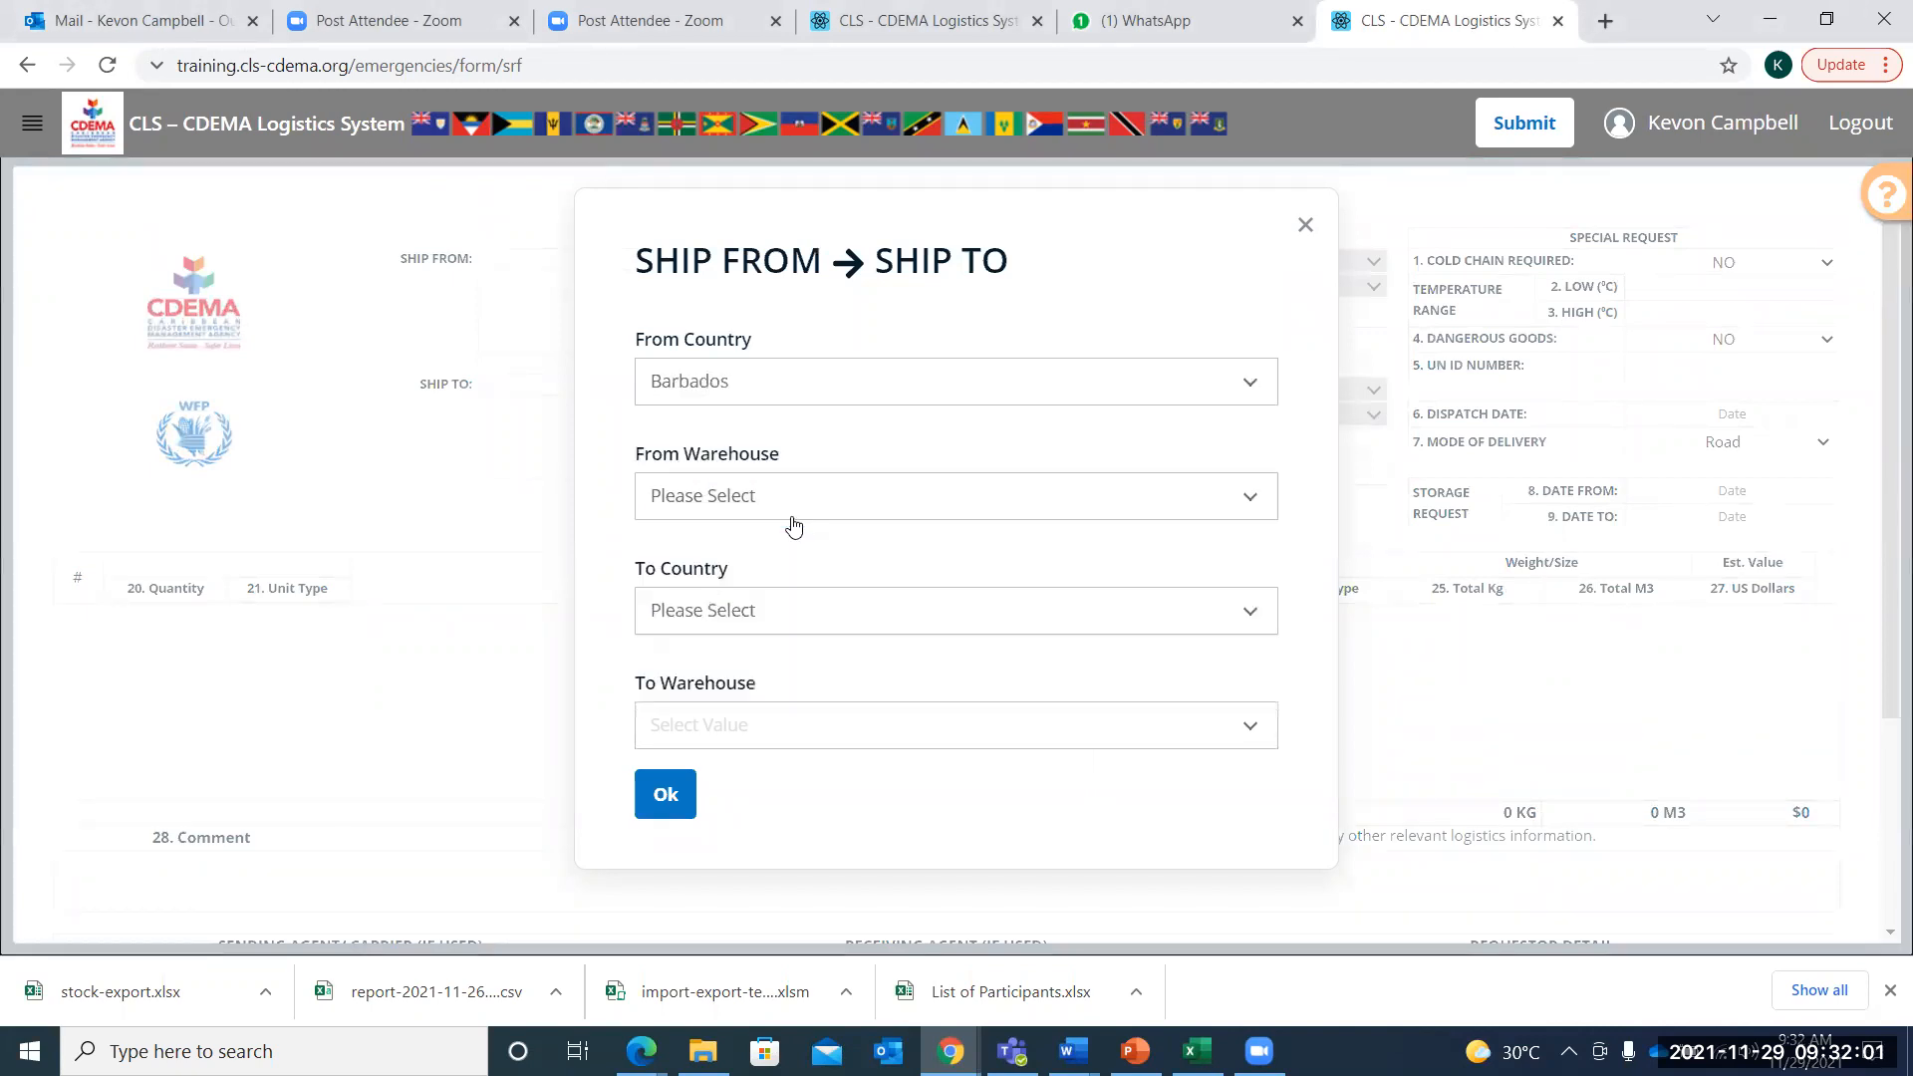
pyautogui.click(873, 498)
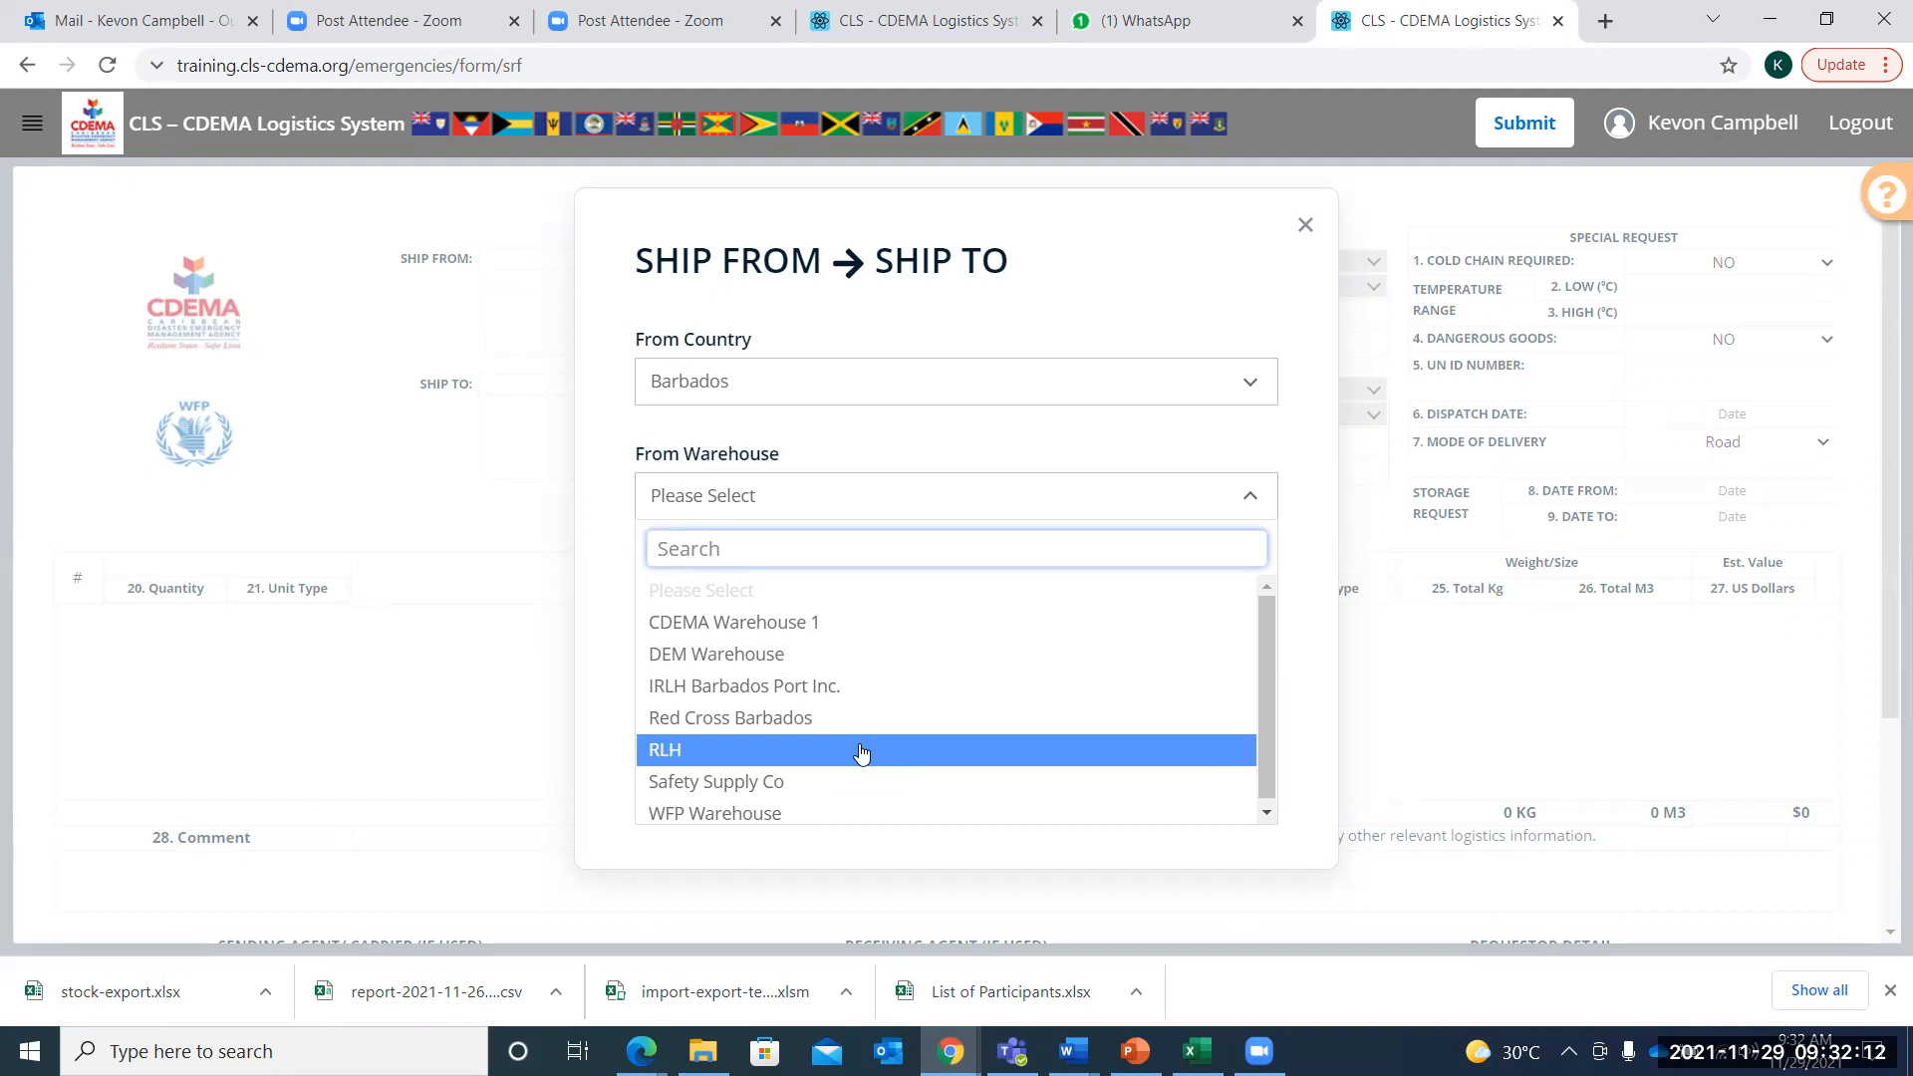
pyautogui.click(862, 751)
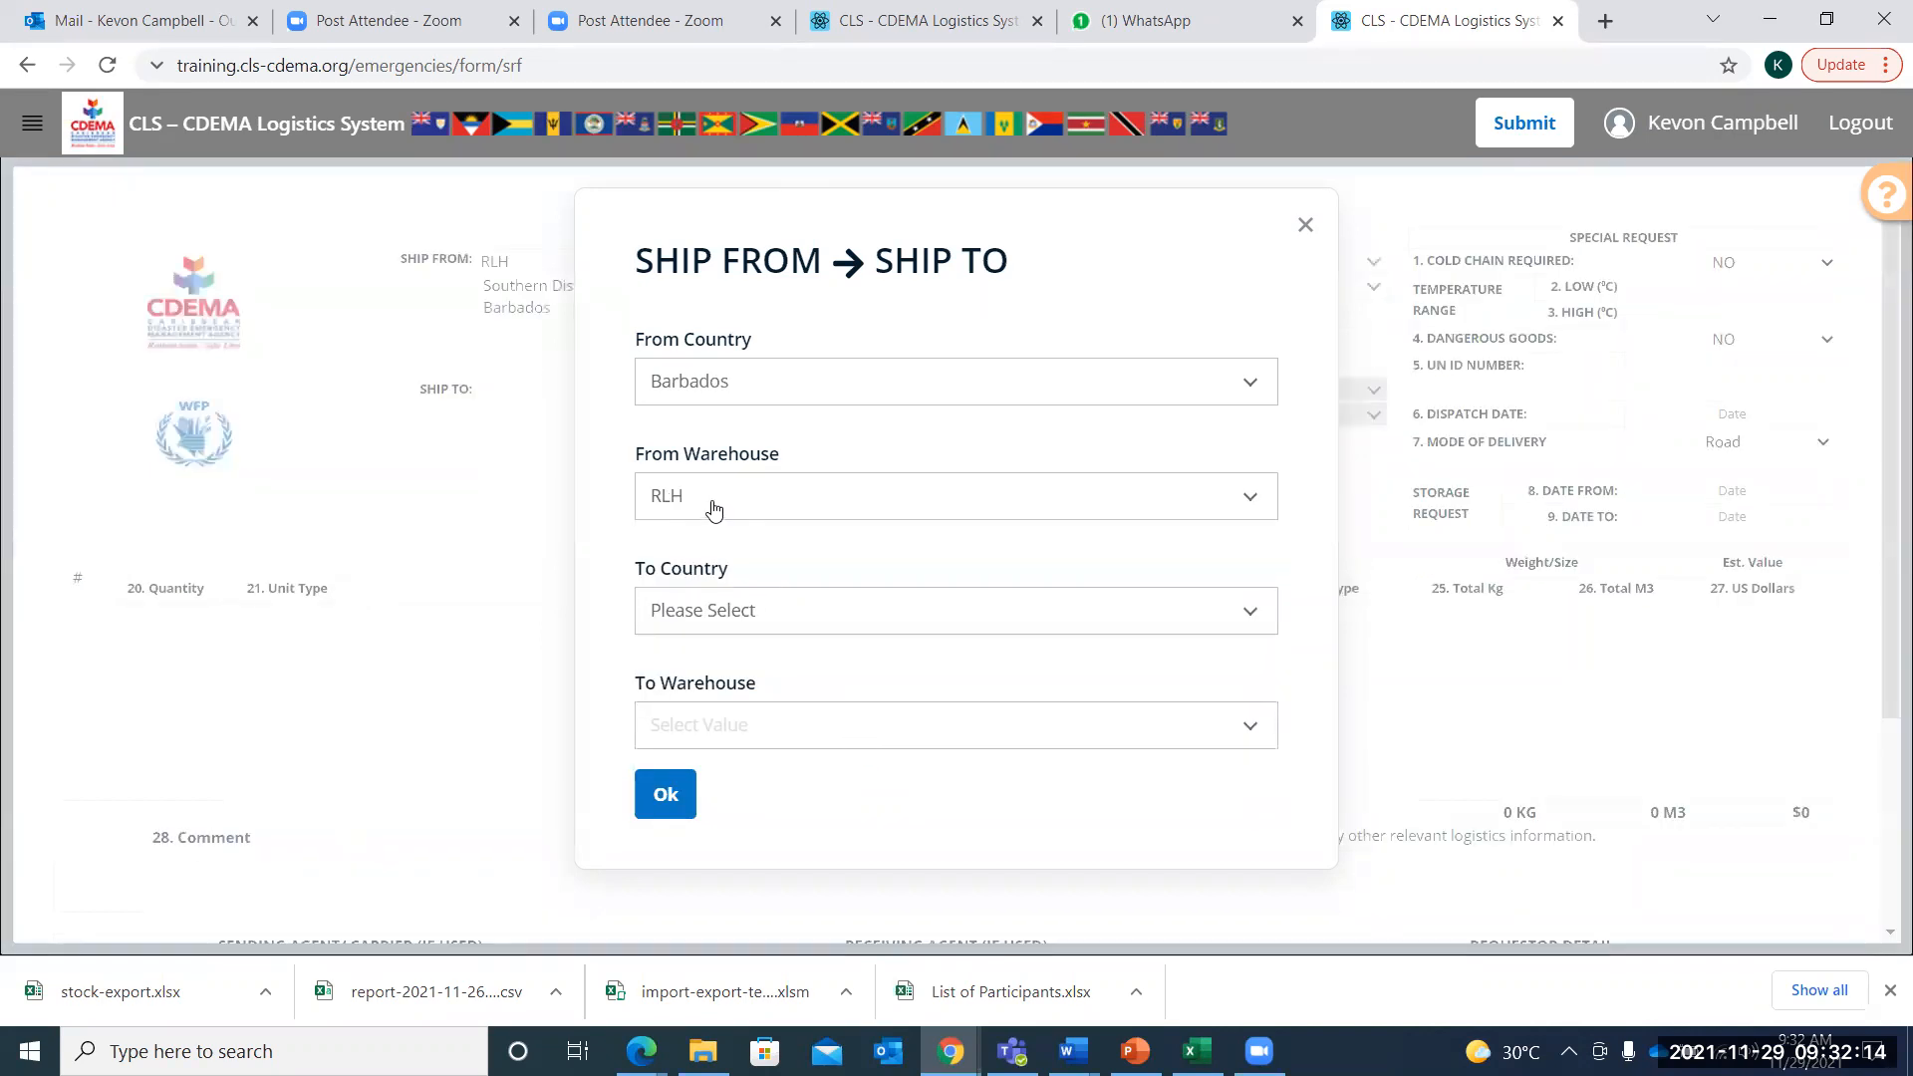
# Set the shipment's destination to CDEMA Warehouse 1 in Barbados and confirm the route
pyautogui.click(1008, 620)
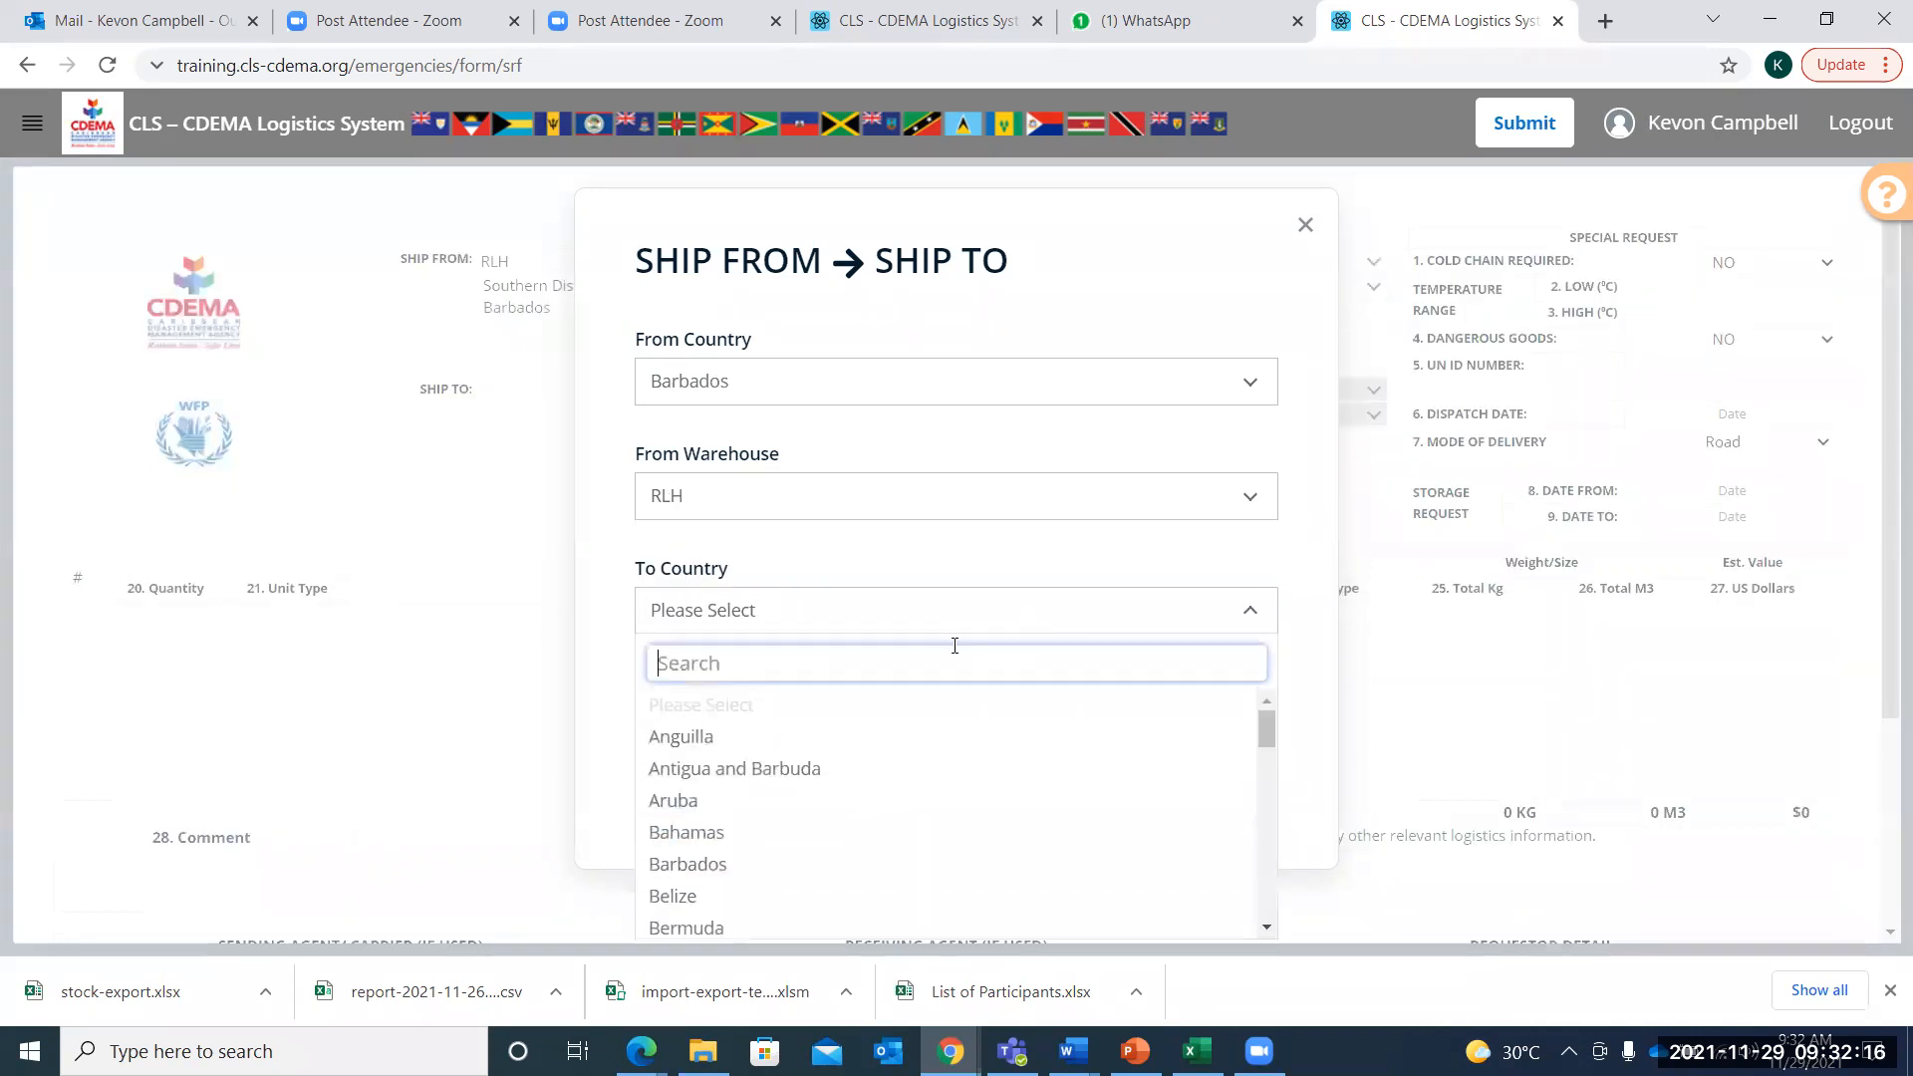
pyautogui.click(781, 863)
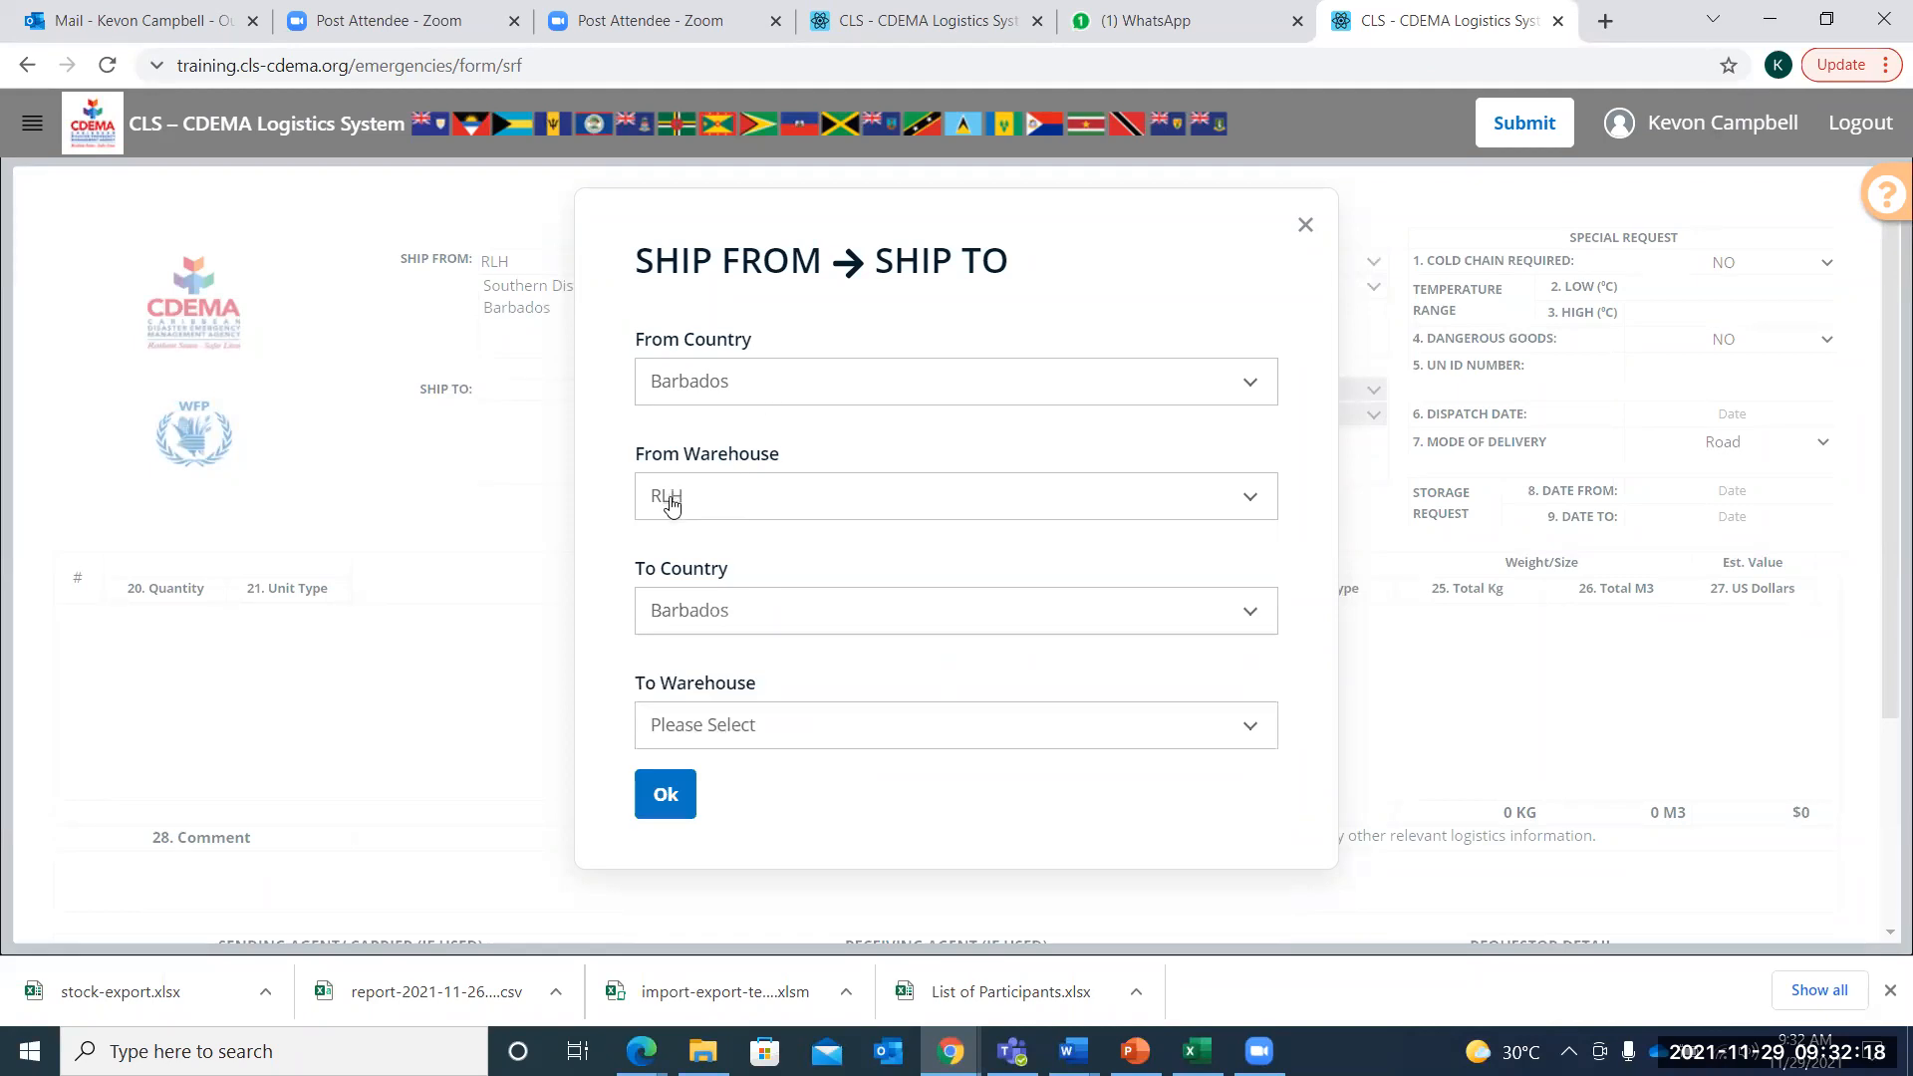
pyautogui.click(870, 741)
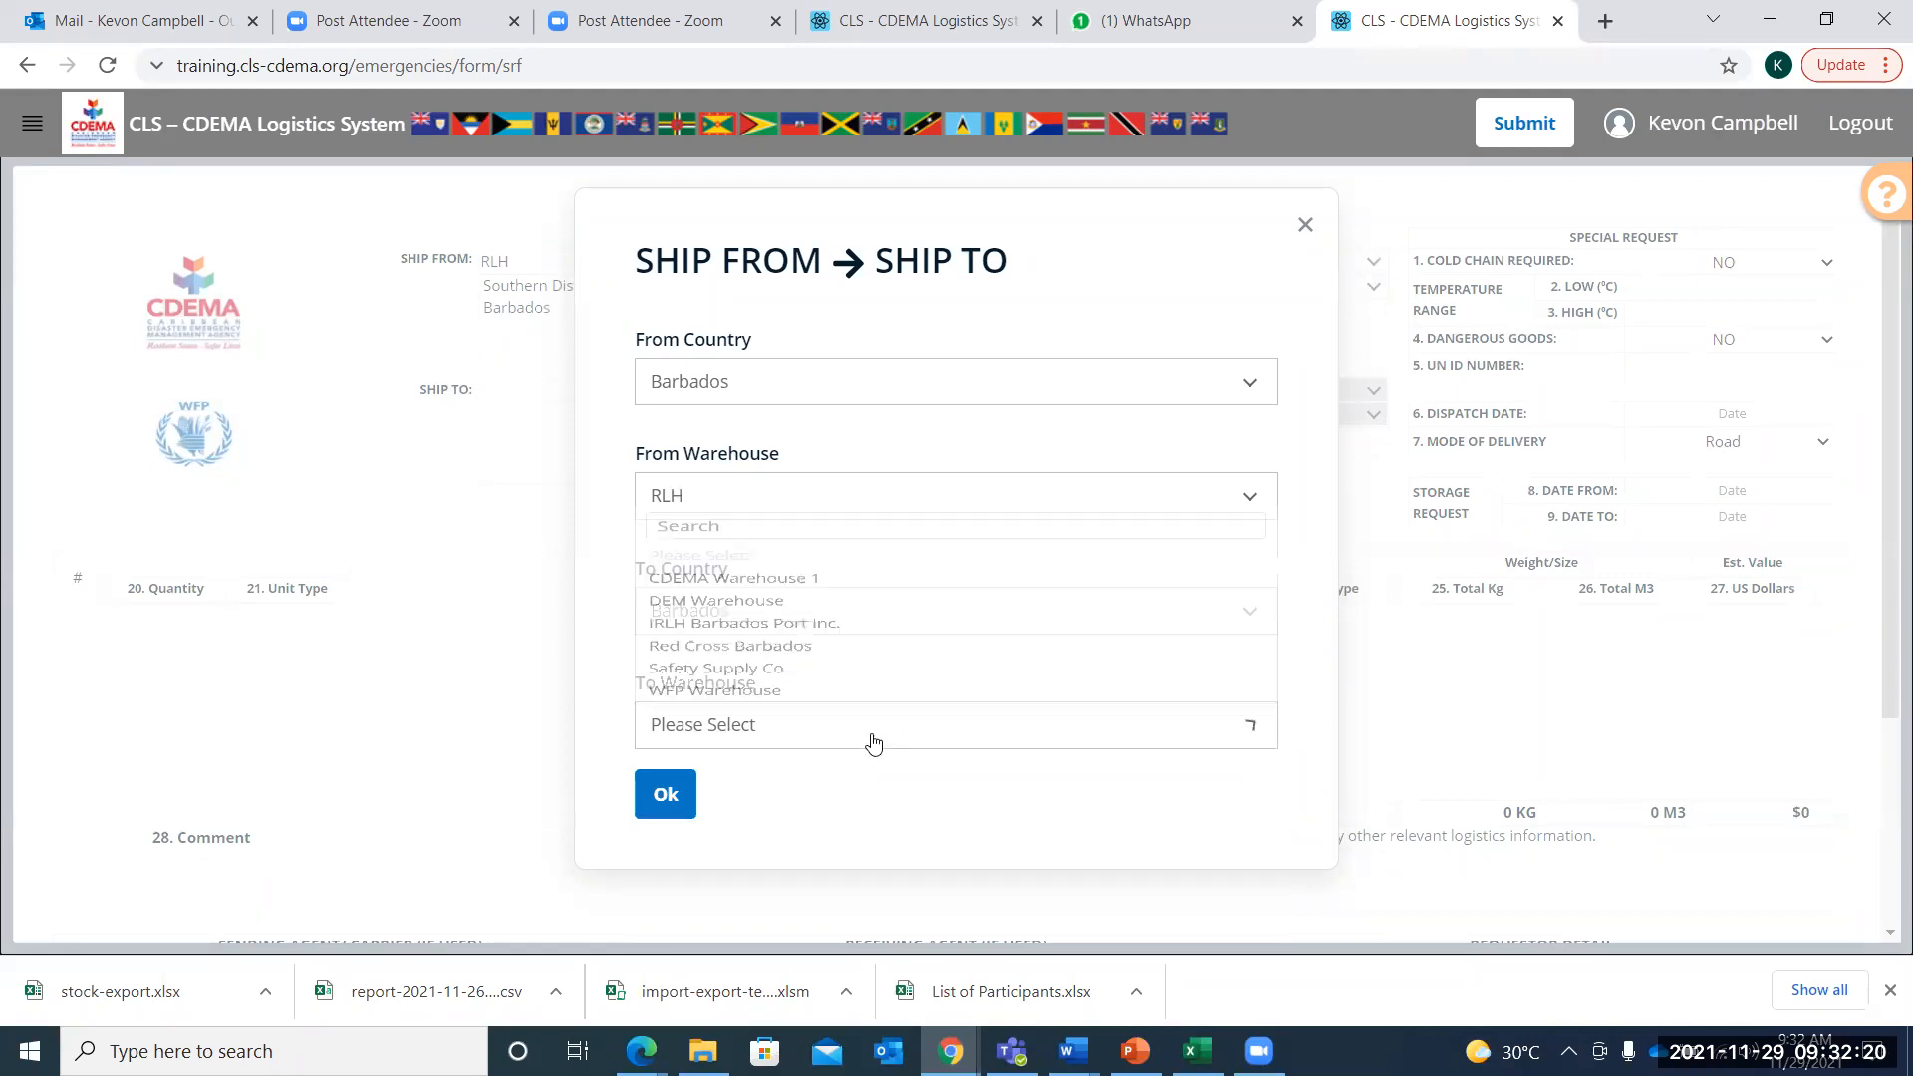
pyautogui.click(818, 529)
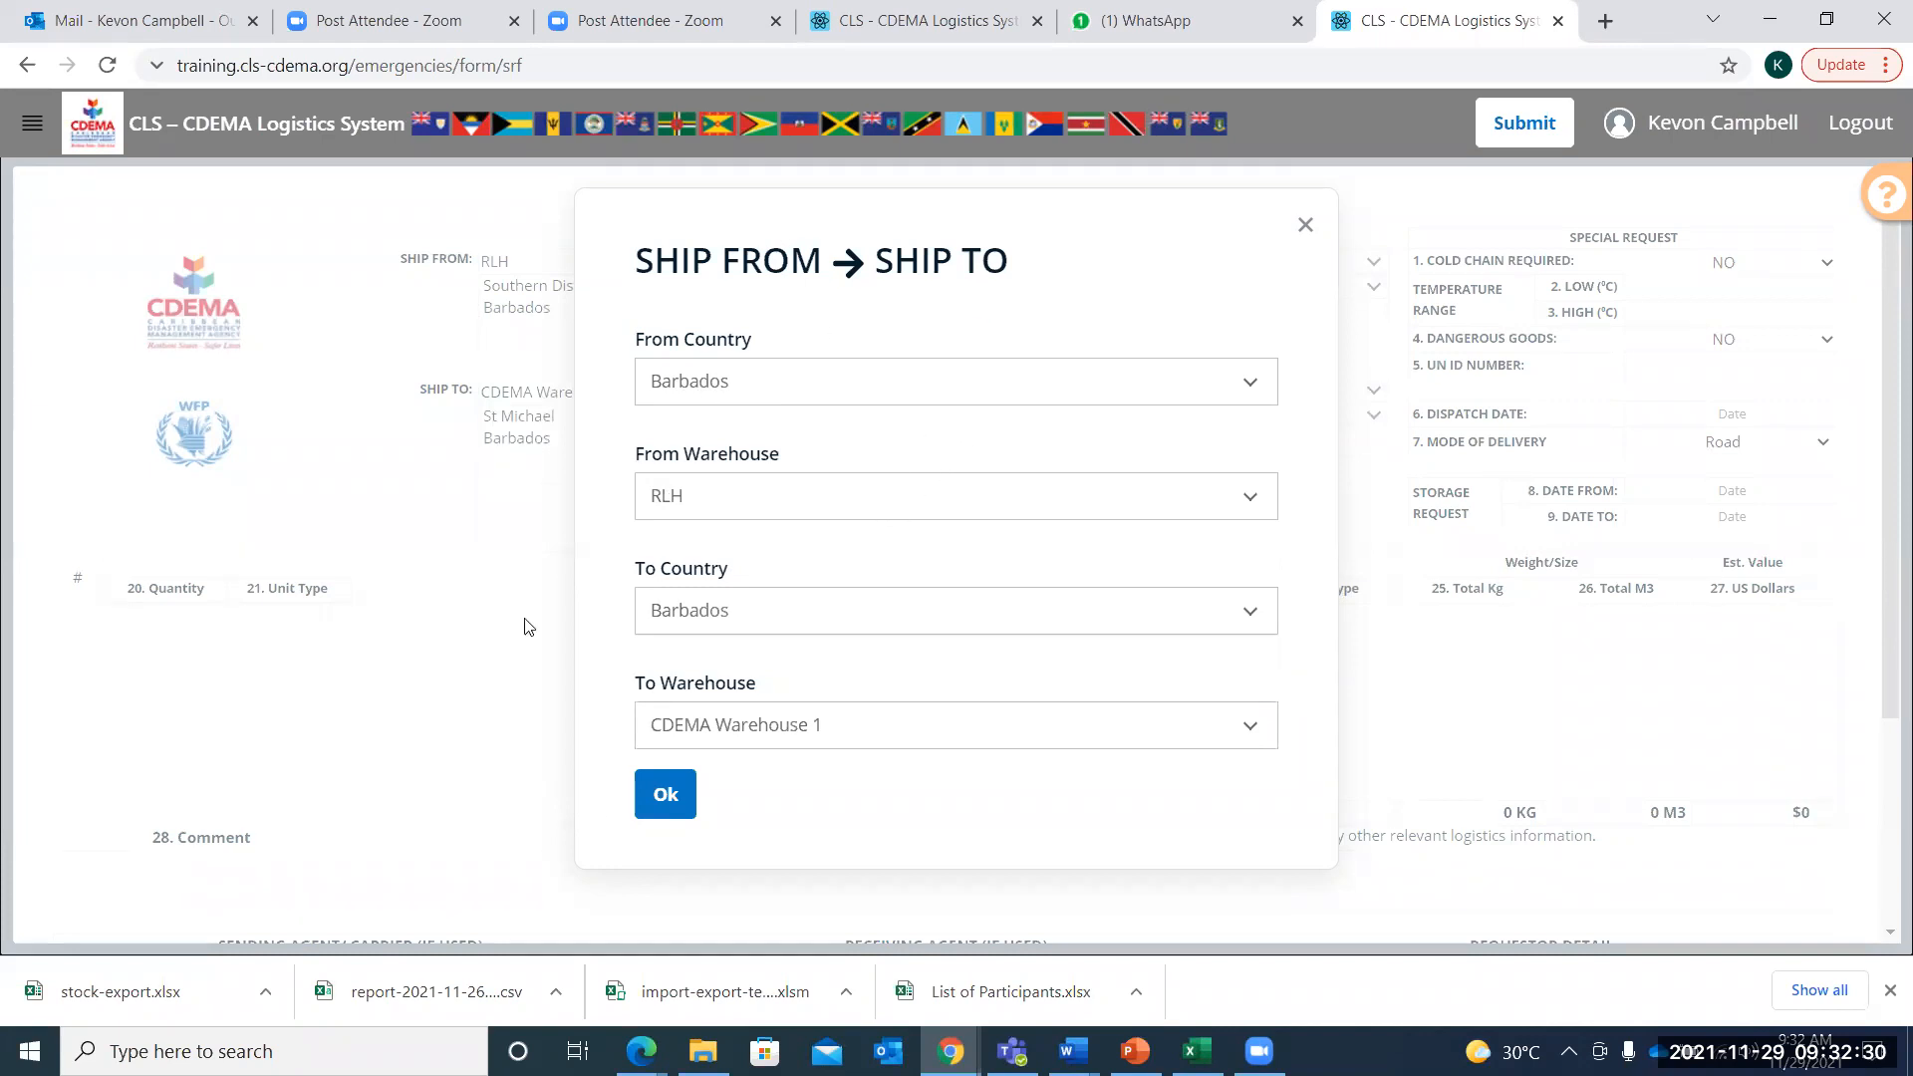
pyautogui.click(681, 817)
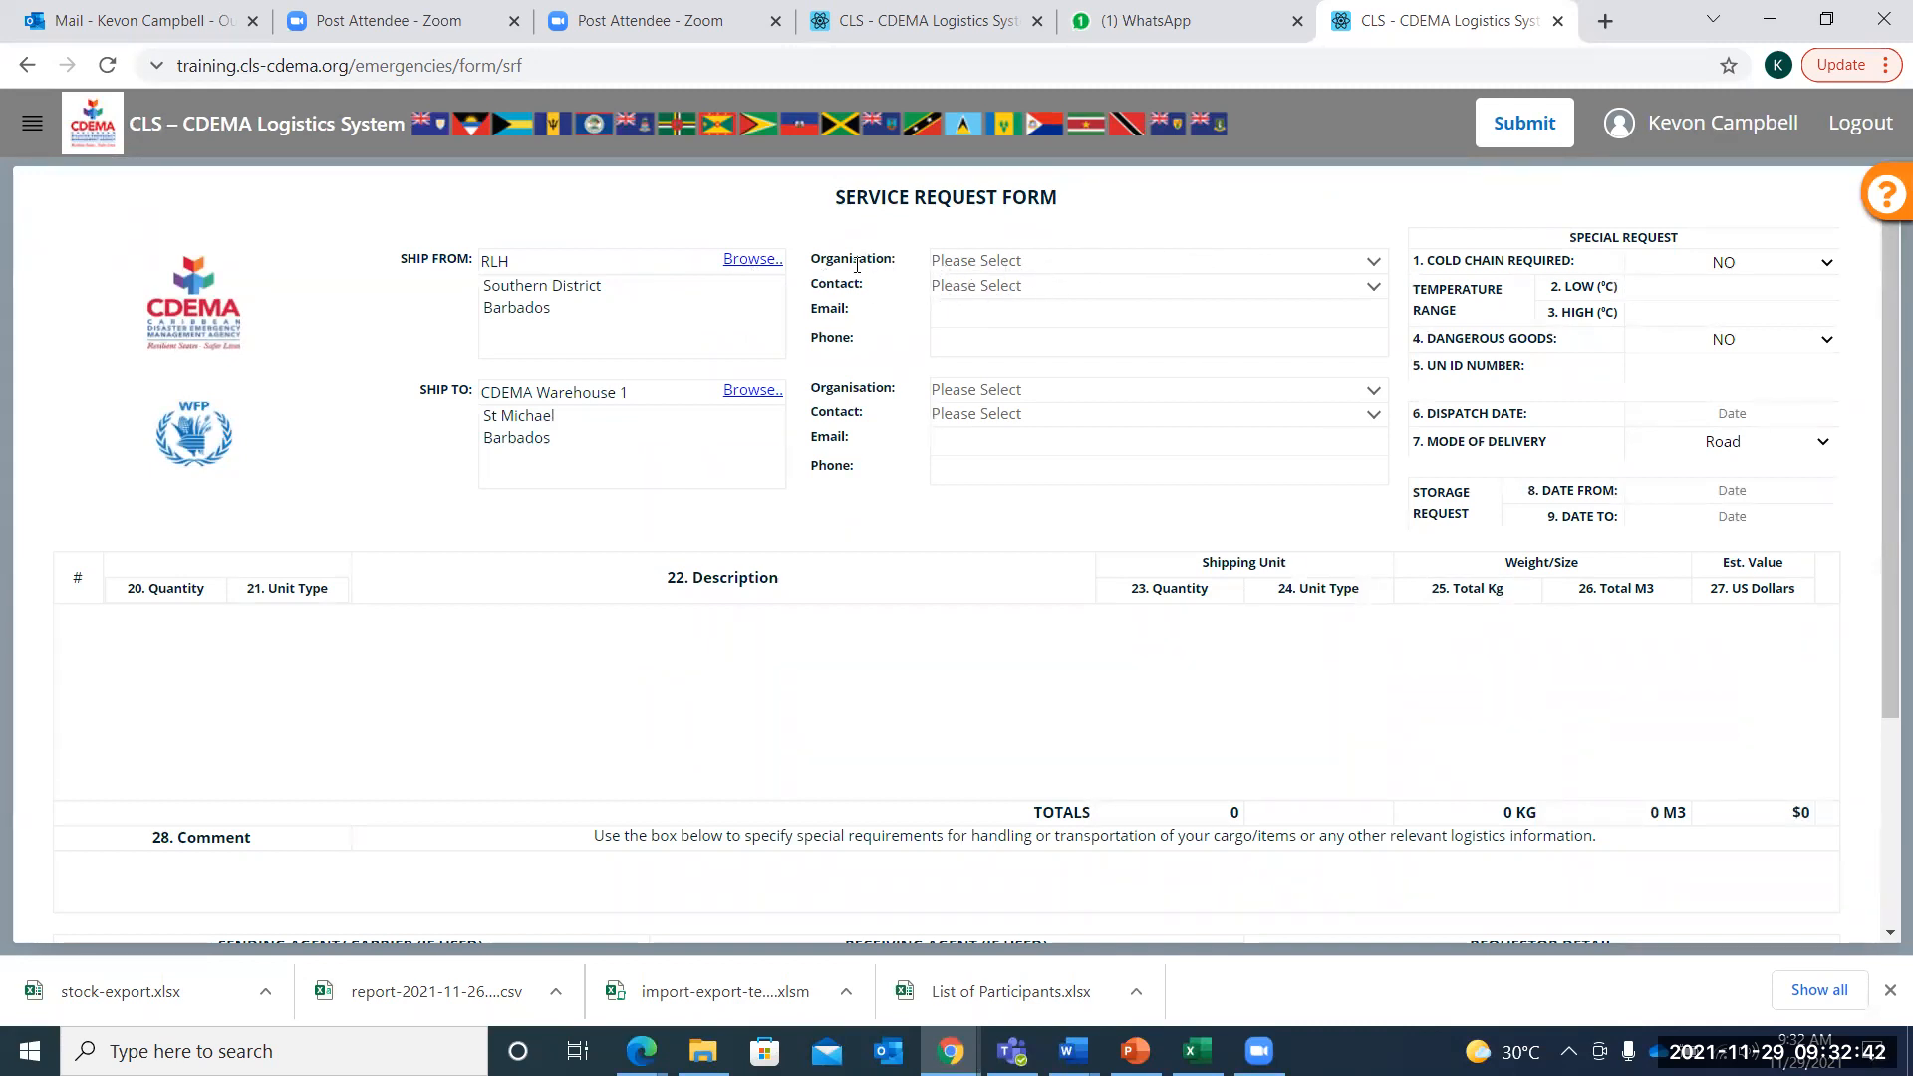
# Set the ship-from organisation to Caribbean Disaster Emergency Management Agency
pyautogui.click(1227, 263)
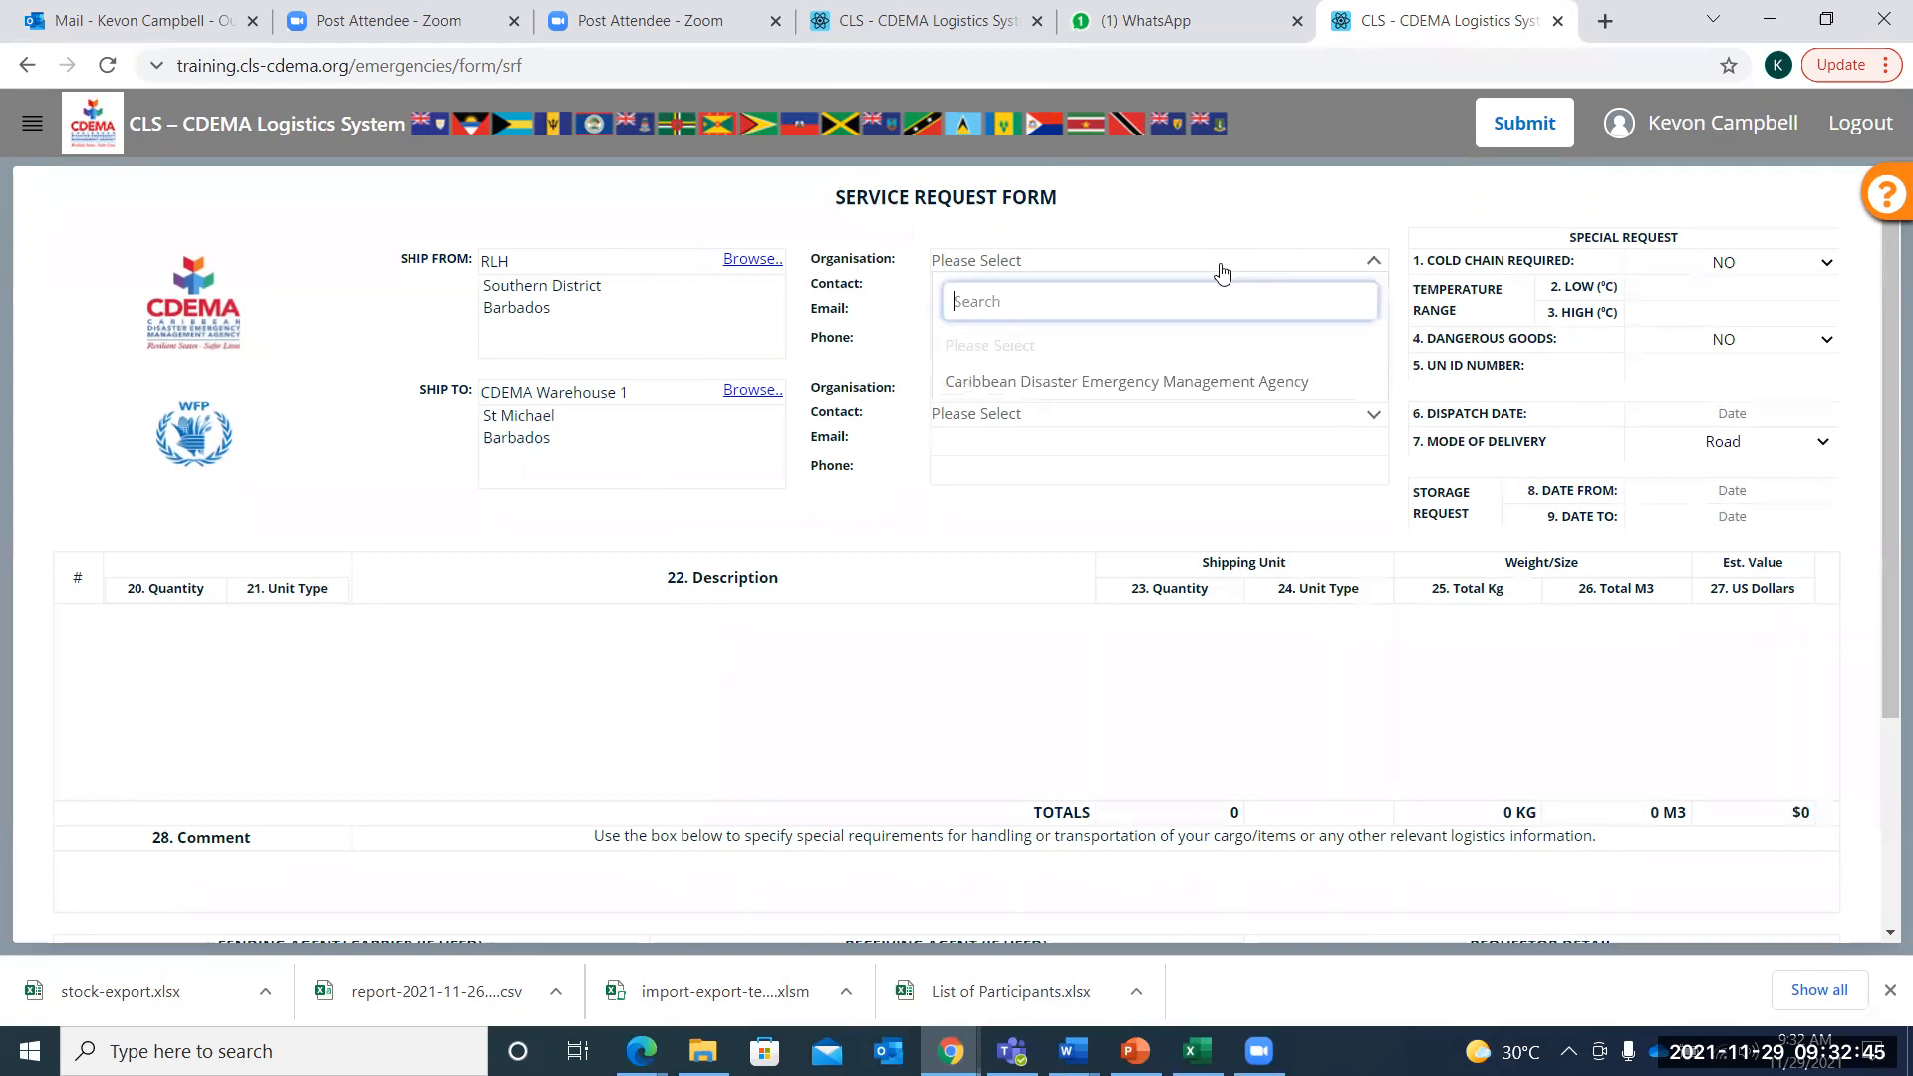
pyautogui.click(1144, 384)
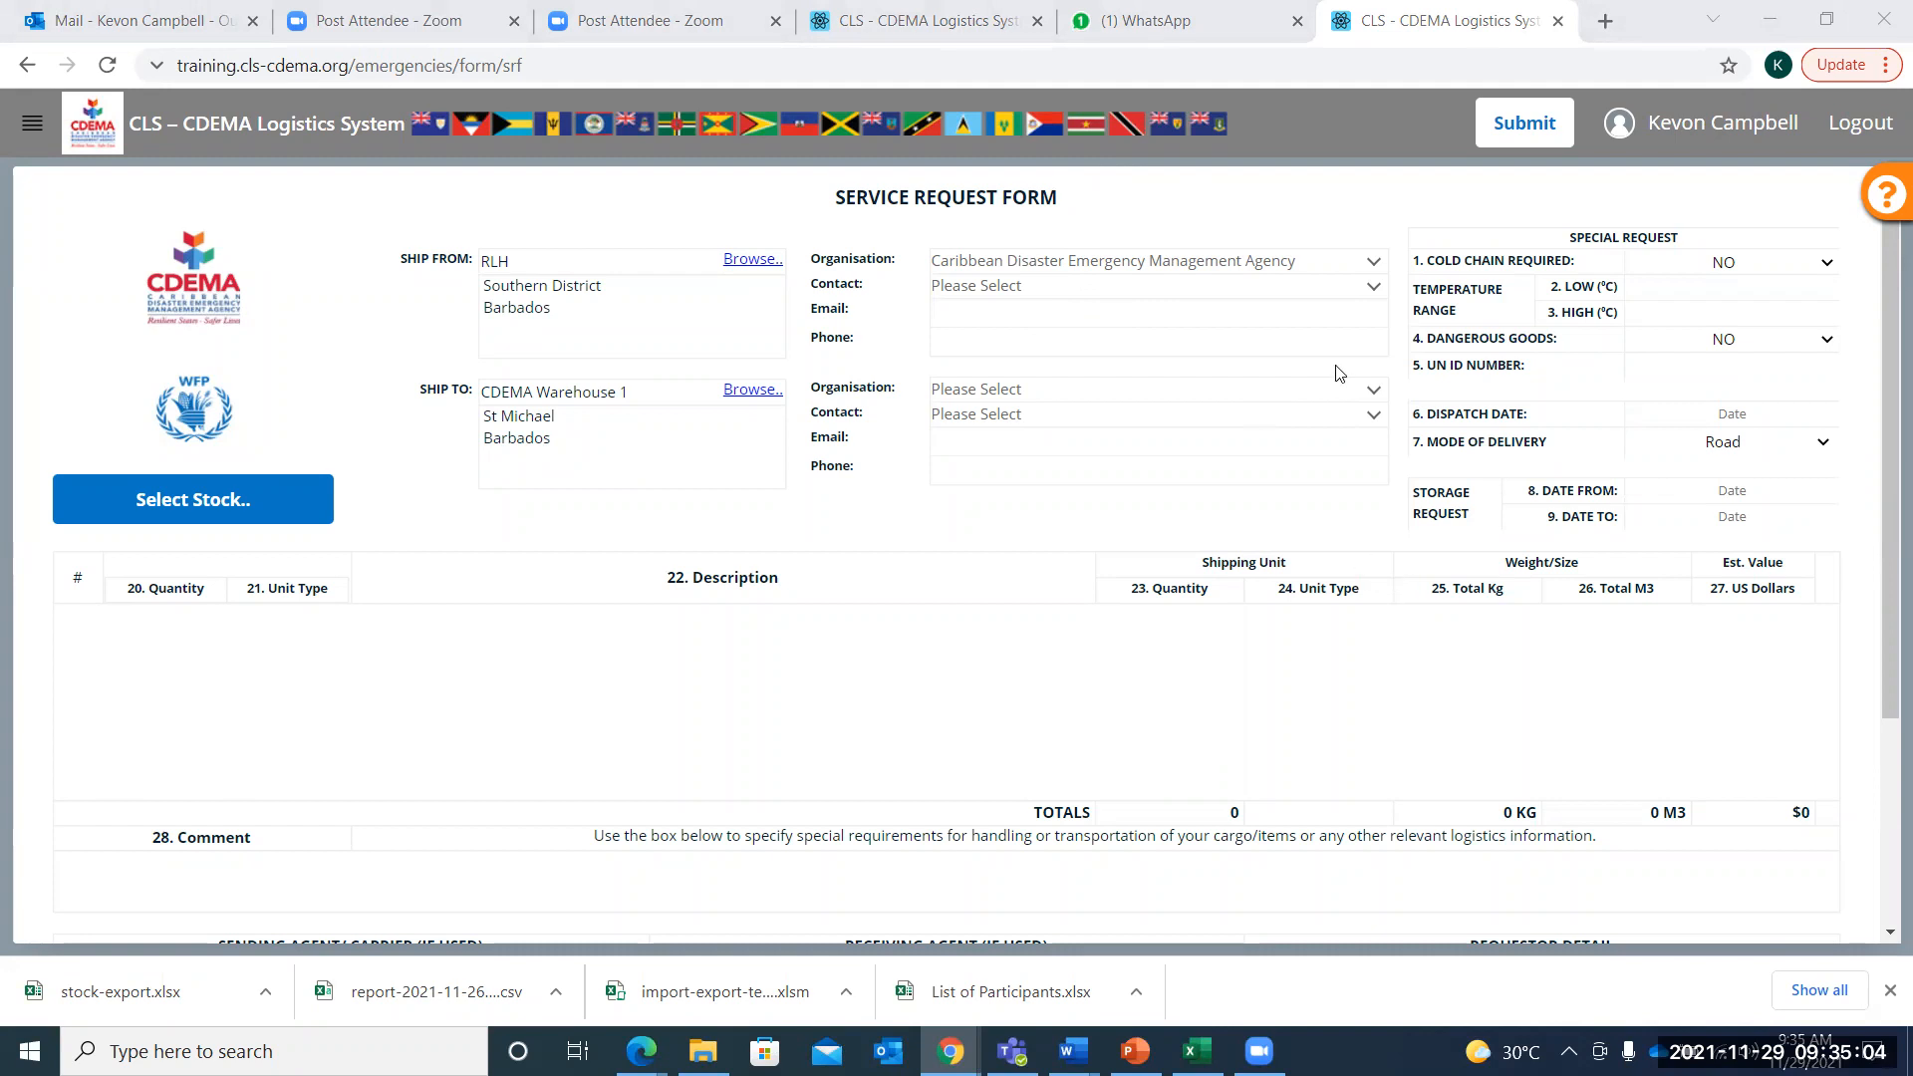
# Hide the browser's downloads bar and enlarge the page zoom of the service request form by two levels
pyautogui.click(1836, 17)
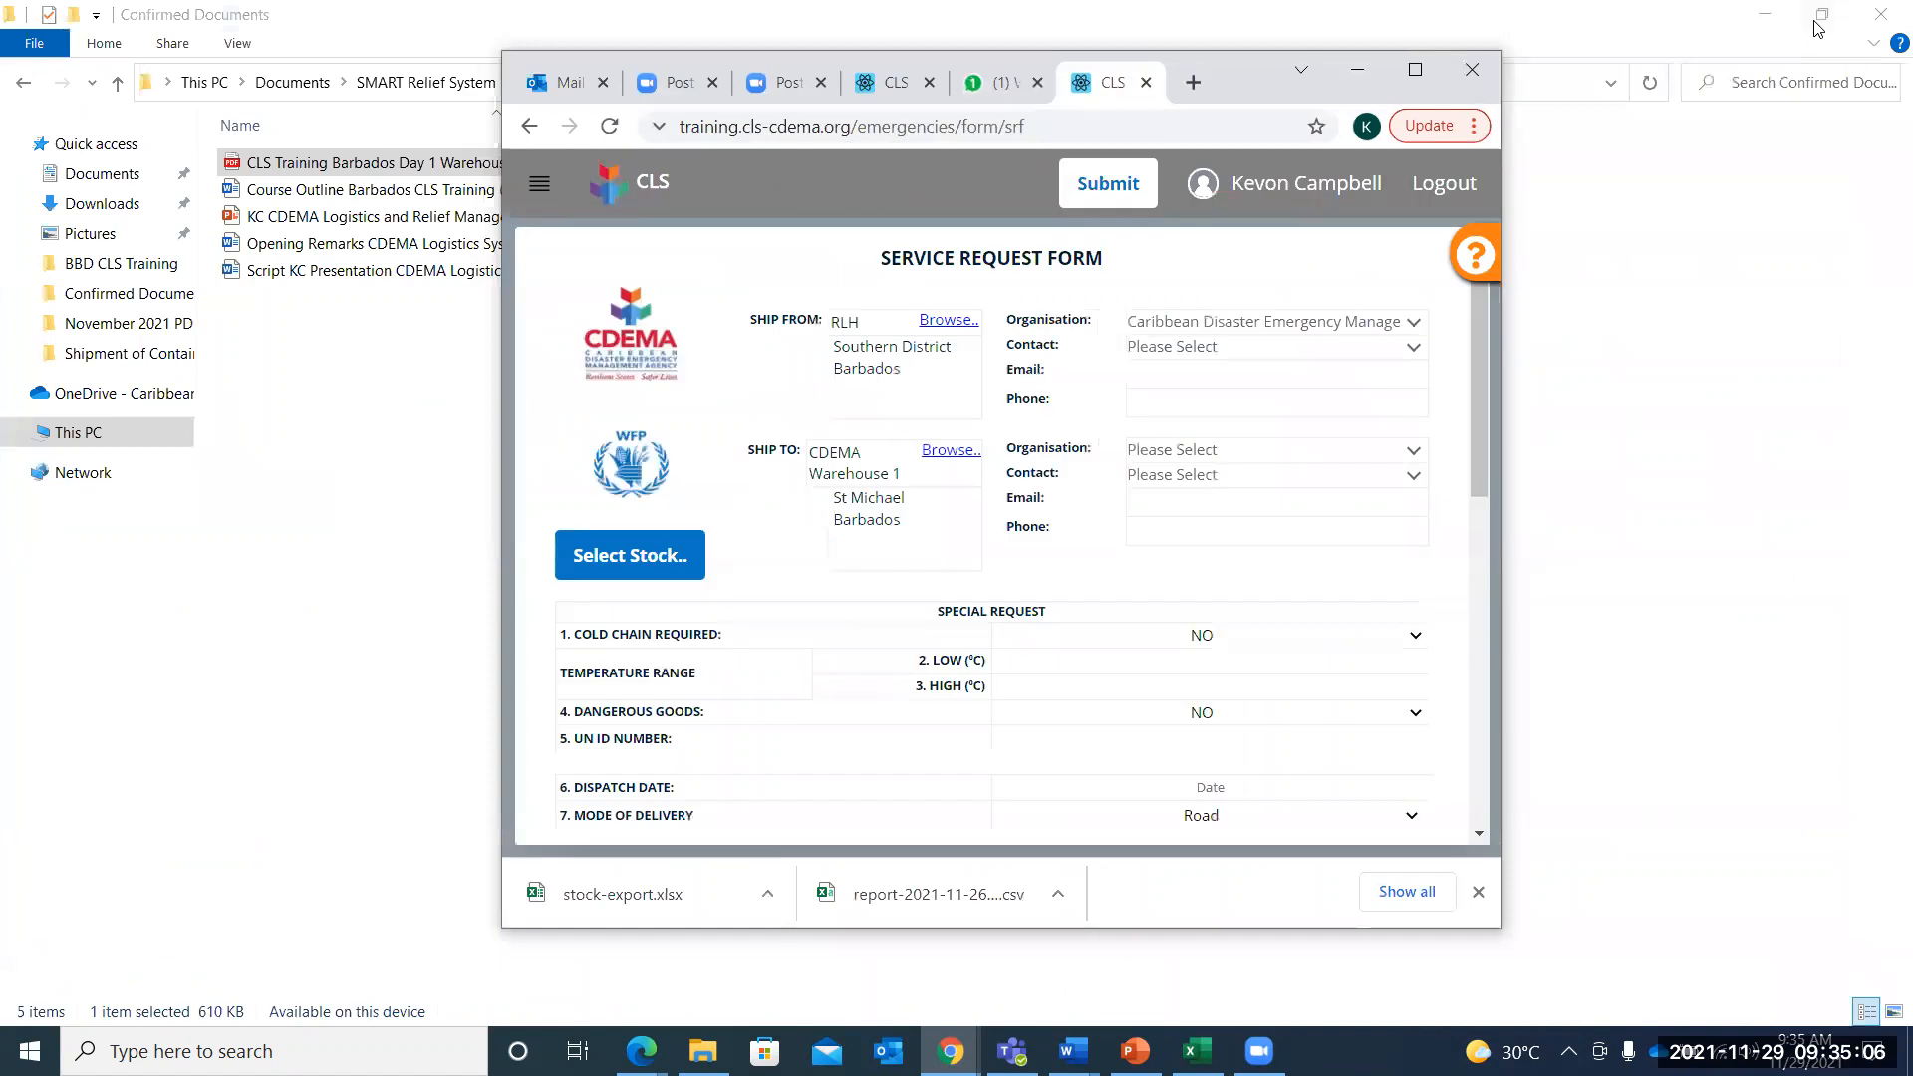
pyautogui.click(1414, 70)
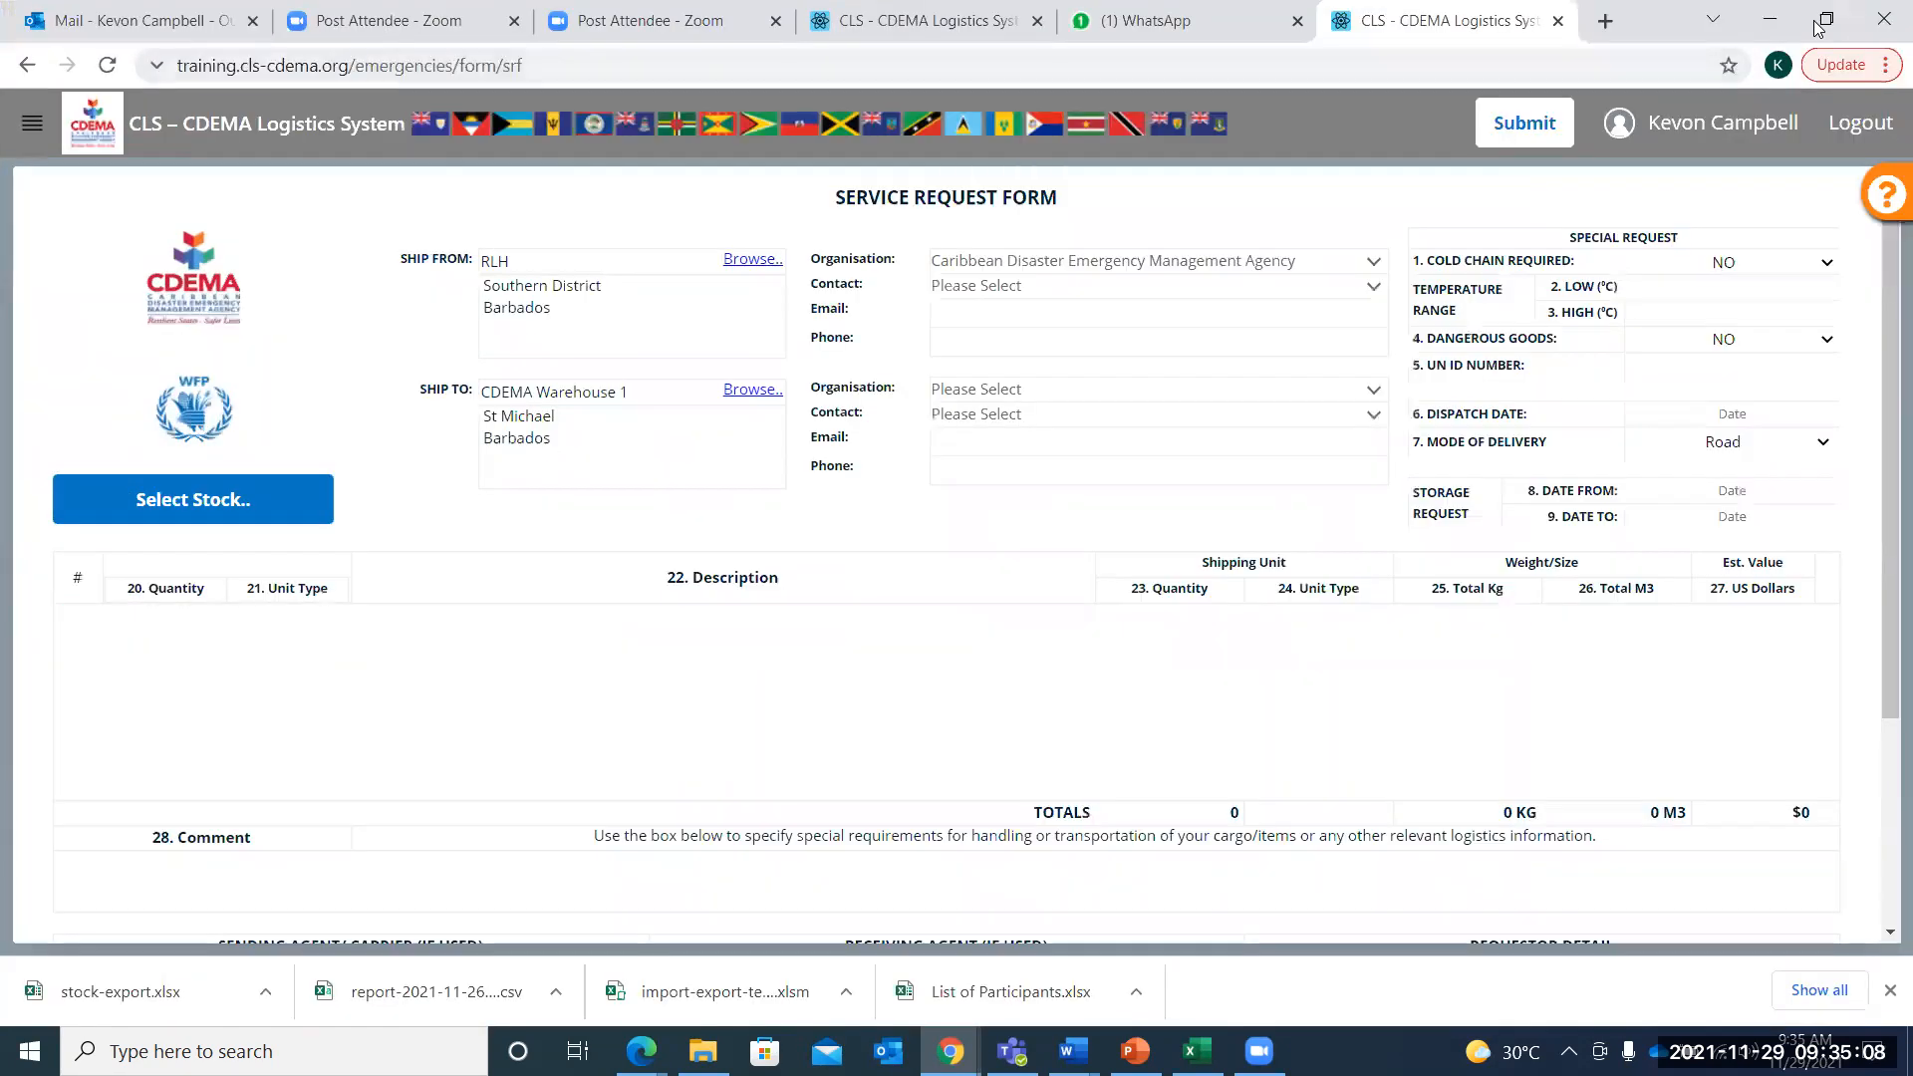
pyautogui.click(1887, 990)
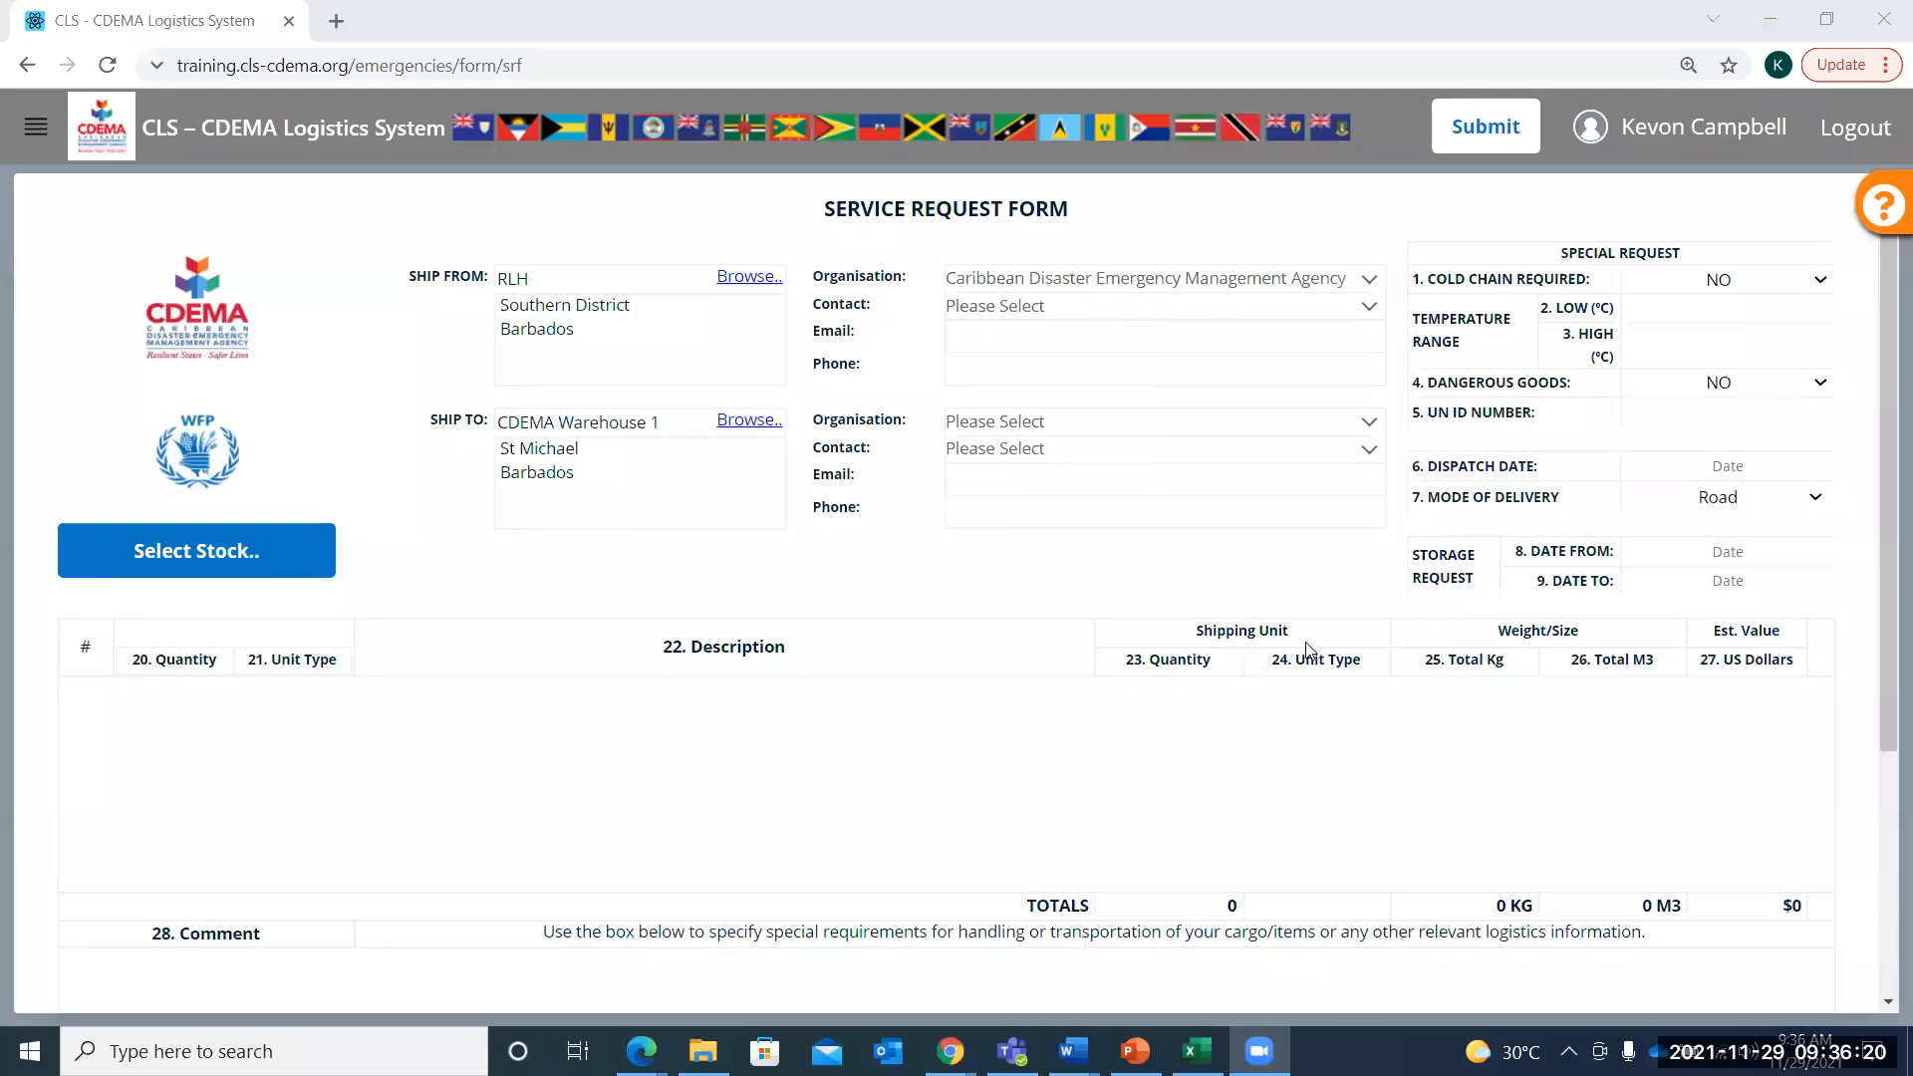
pyautogui.hotkey('ctrl', '+')
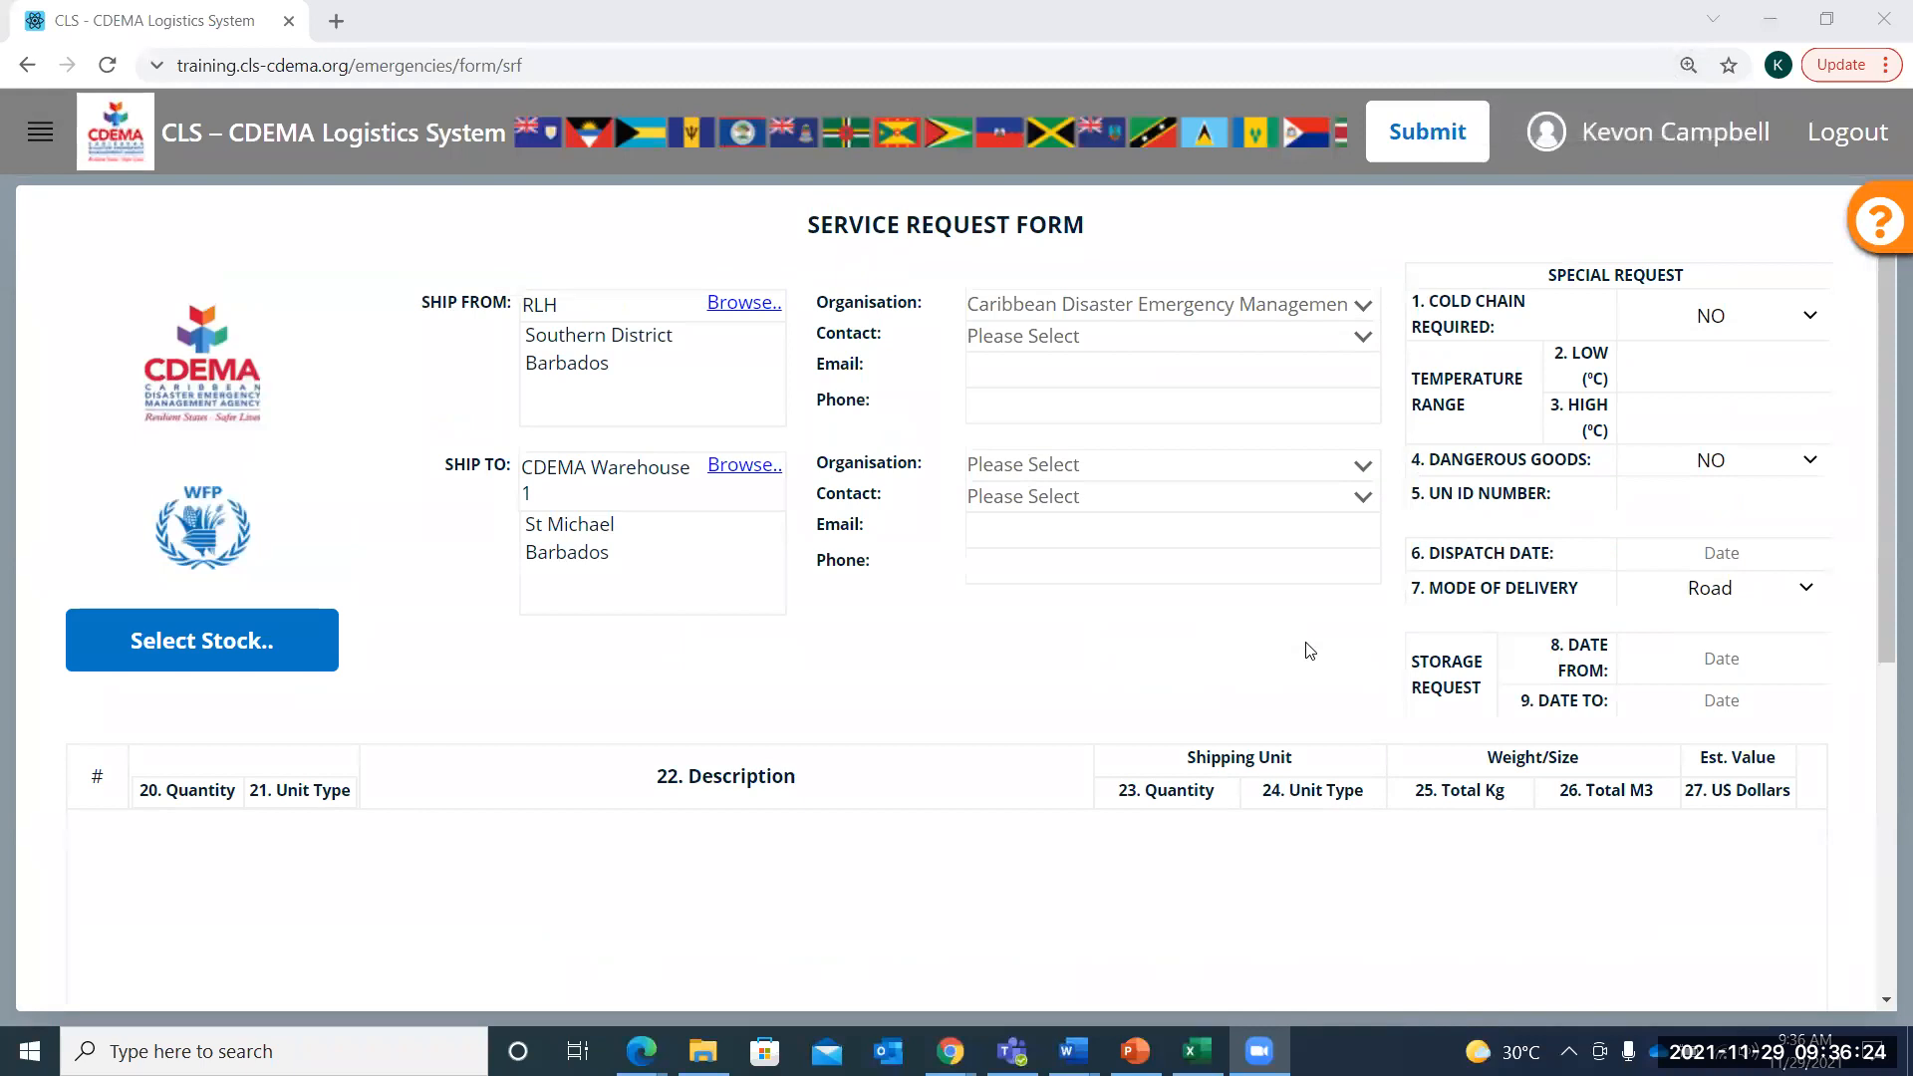
pyautogui.hotkey('ctrl', '+')
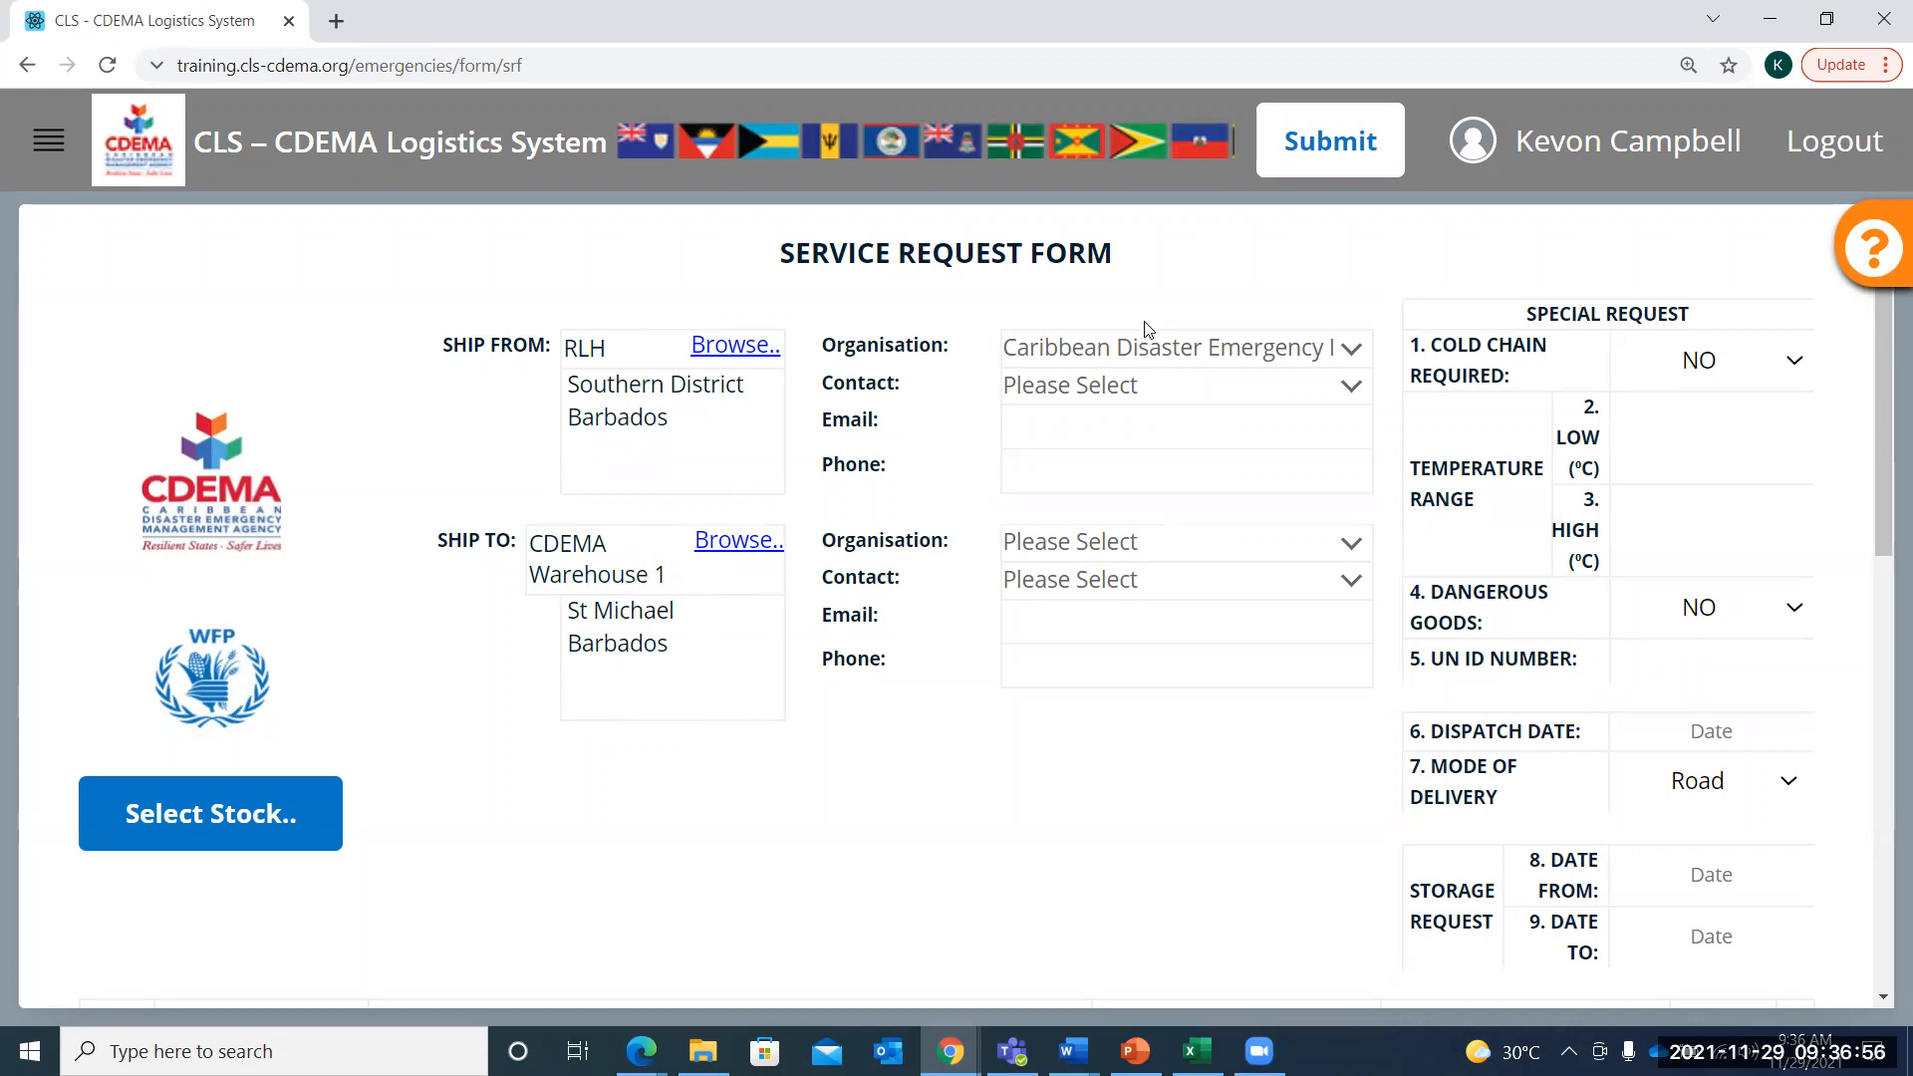
# Fill in the ship-from contact's e-mail with the suggested address and enter the phone number
pyautogui.click(1066, 422)
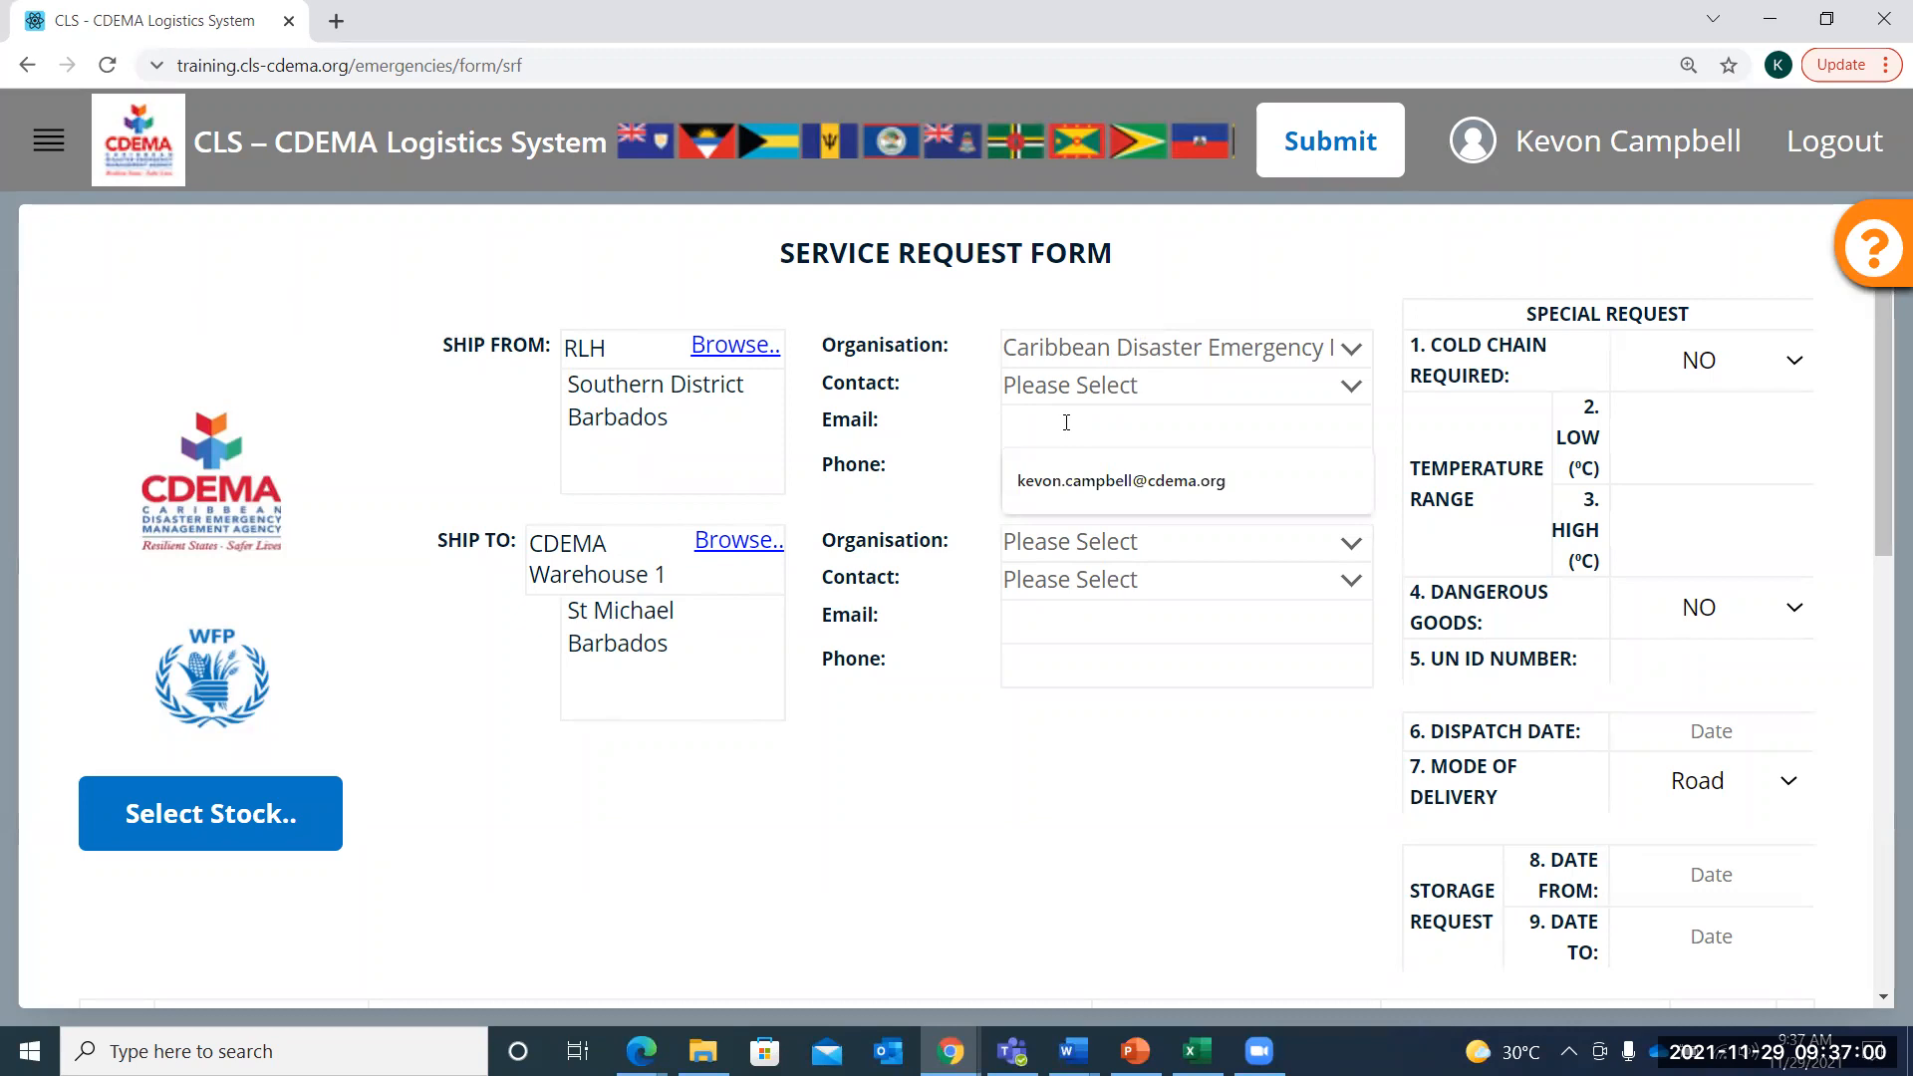
pyautogui.click(1058, 490)
pyautogui.click(1076, 479)
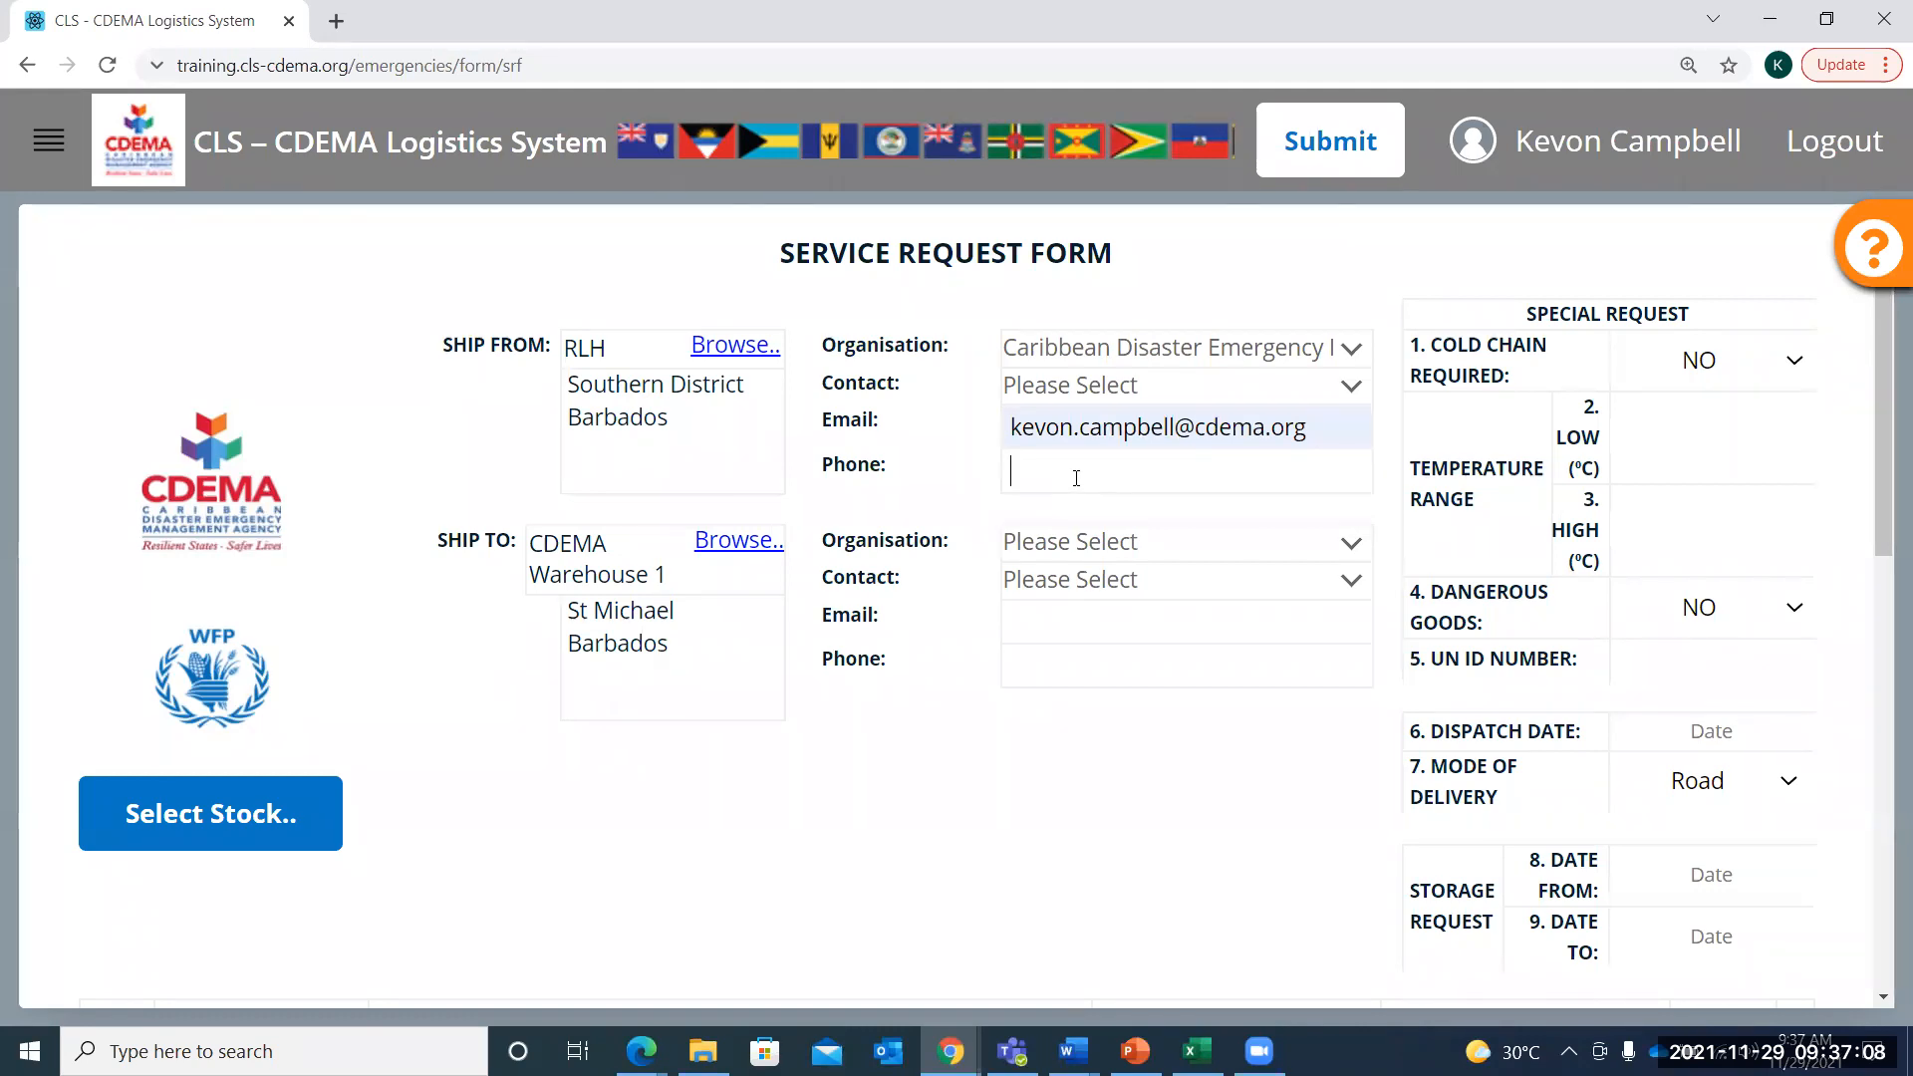
pyautogui.write('9428992')
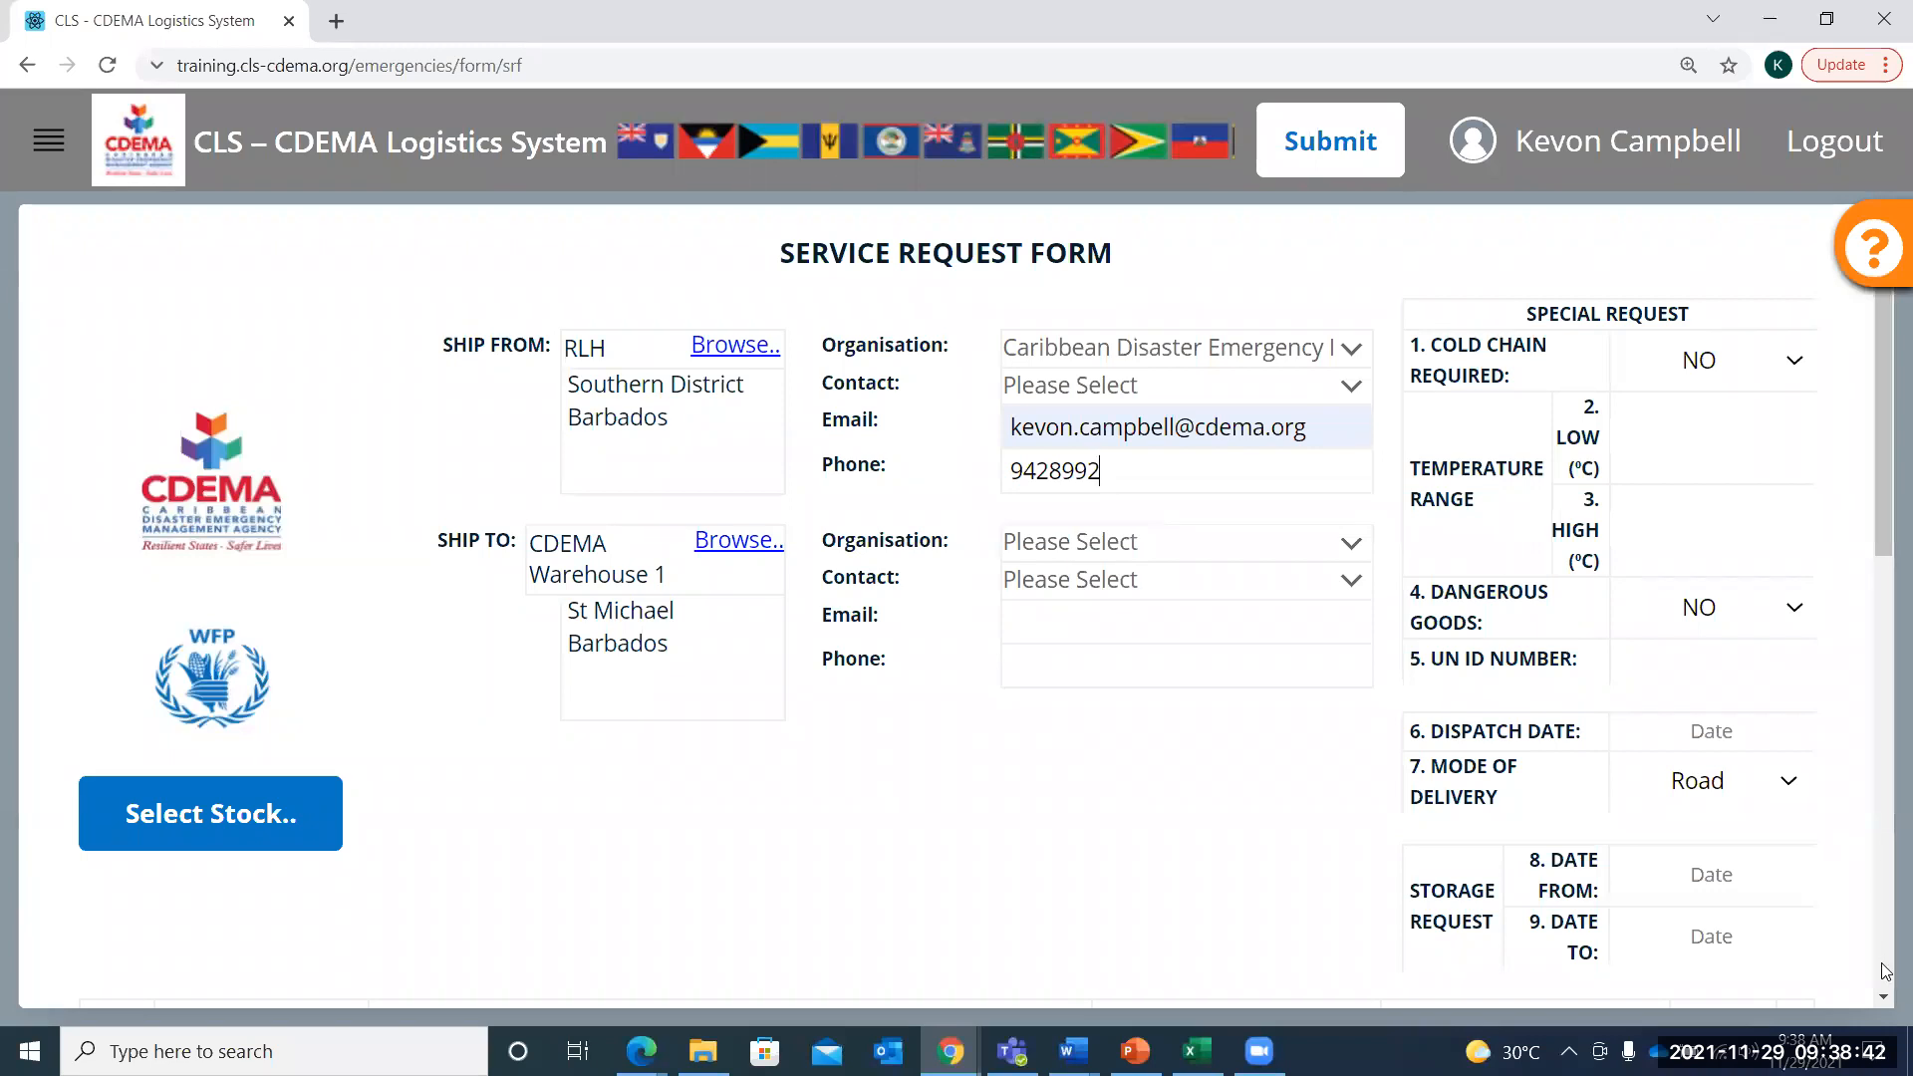
# Set the ship-to organisation to Caribbean Disaster Emergency Management Agency
pyautogui.scroll(-1, 1480, 869)
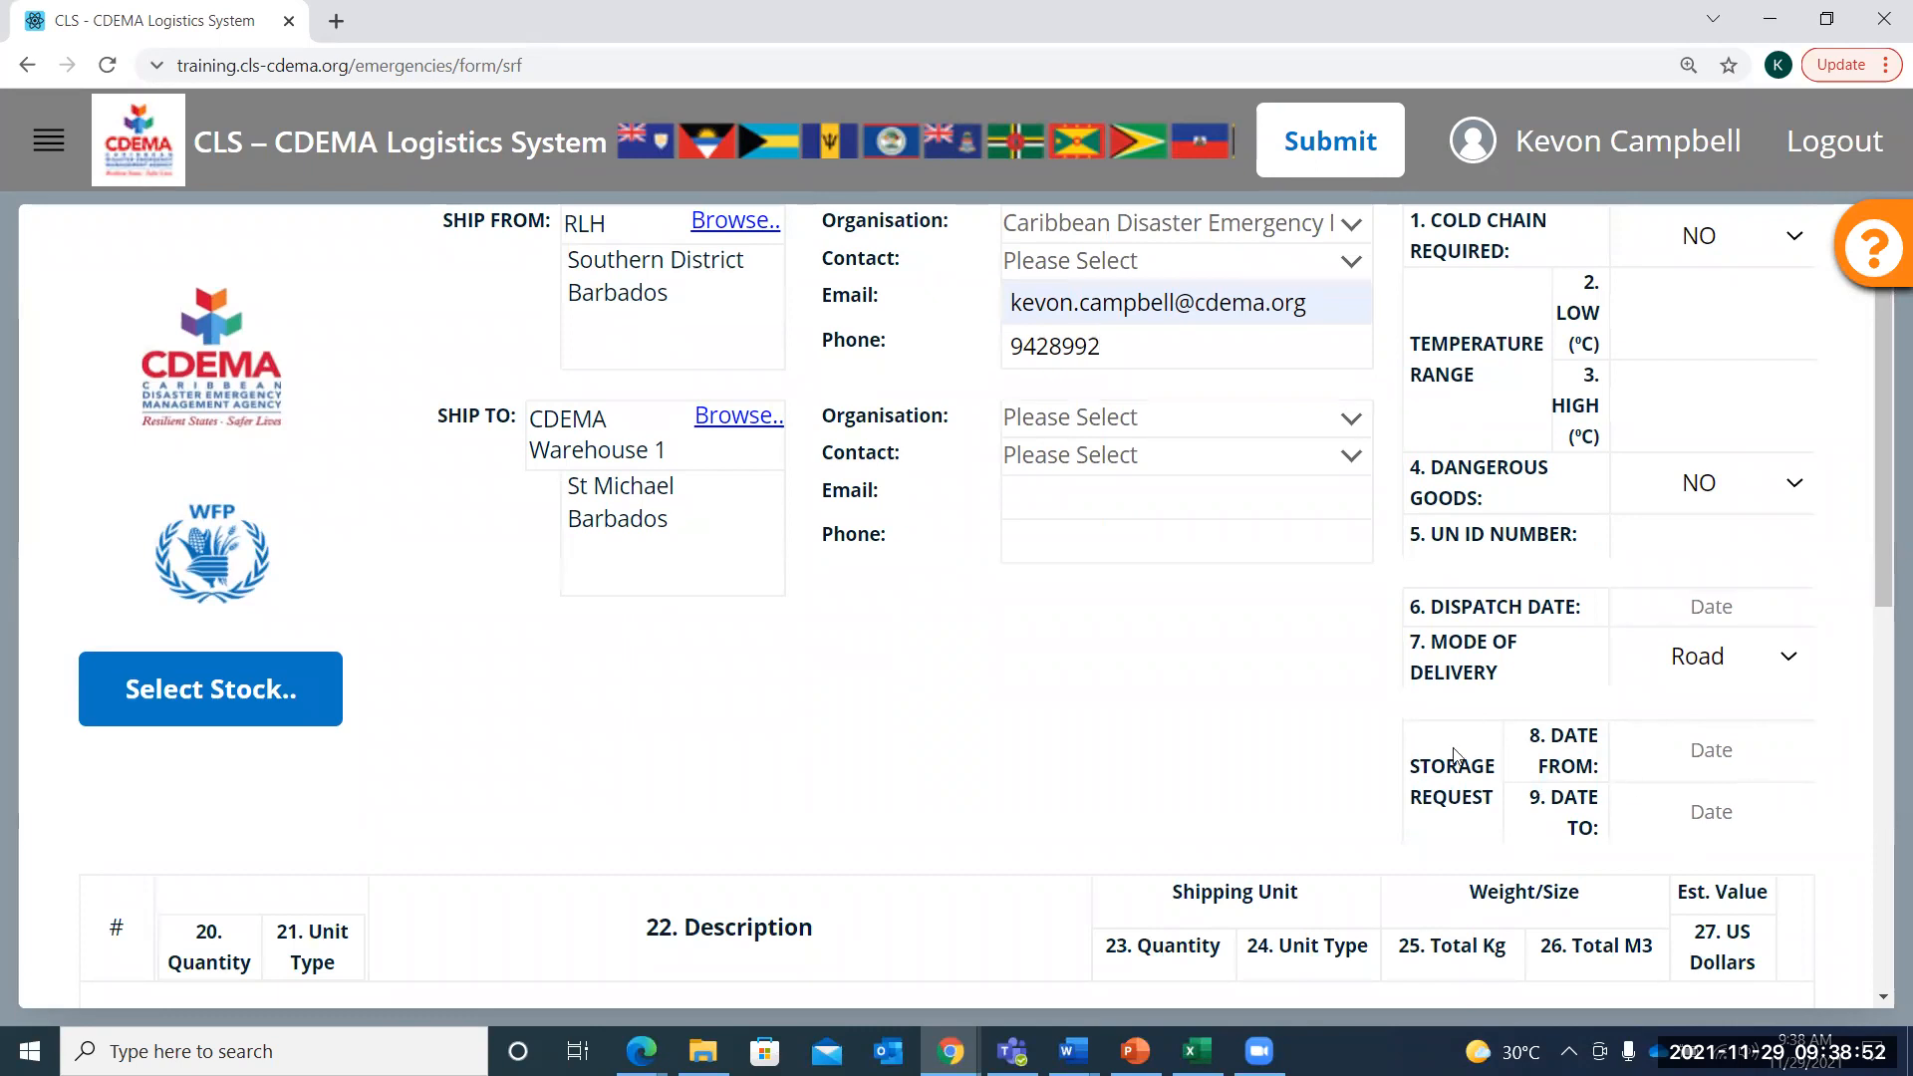
pyautogui.scroll(2, 1379, 726)
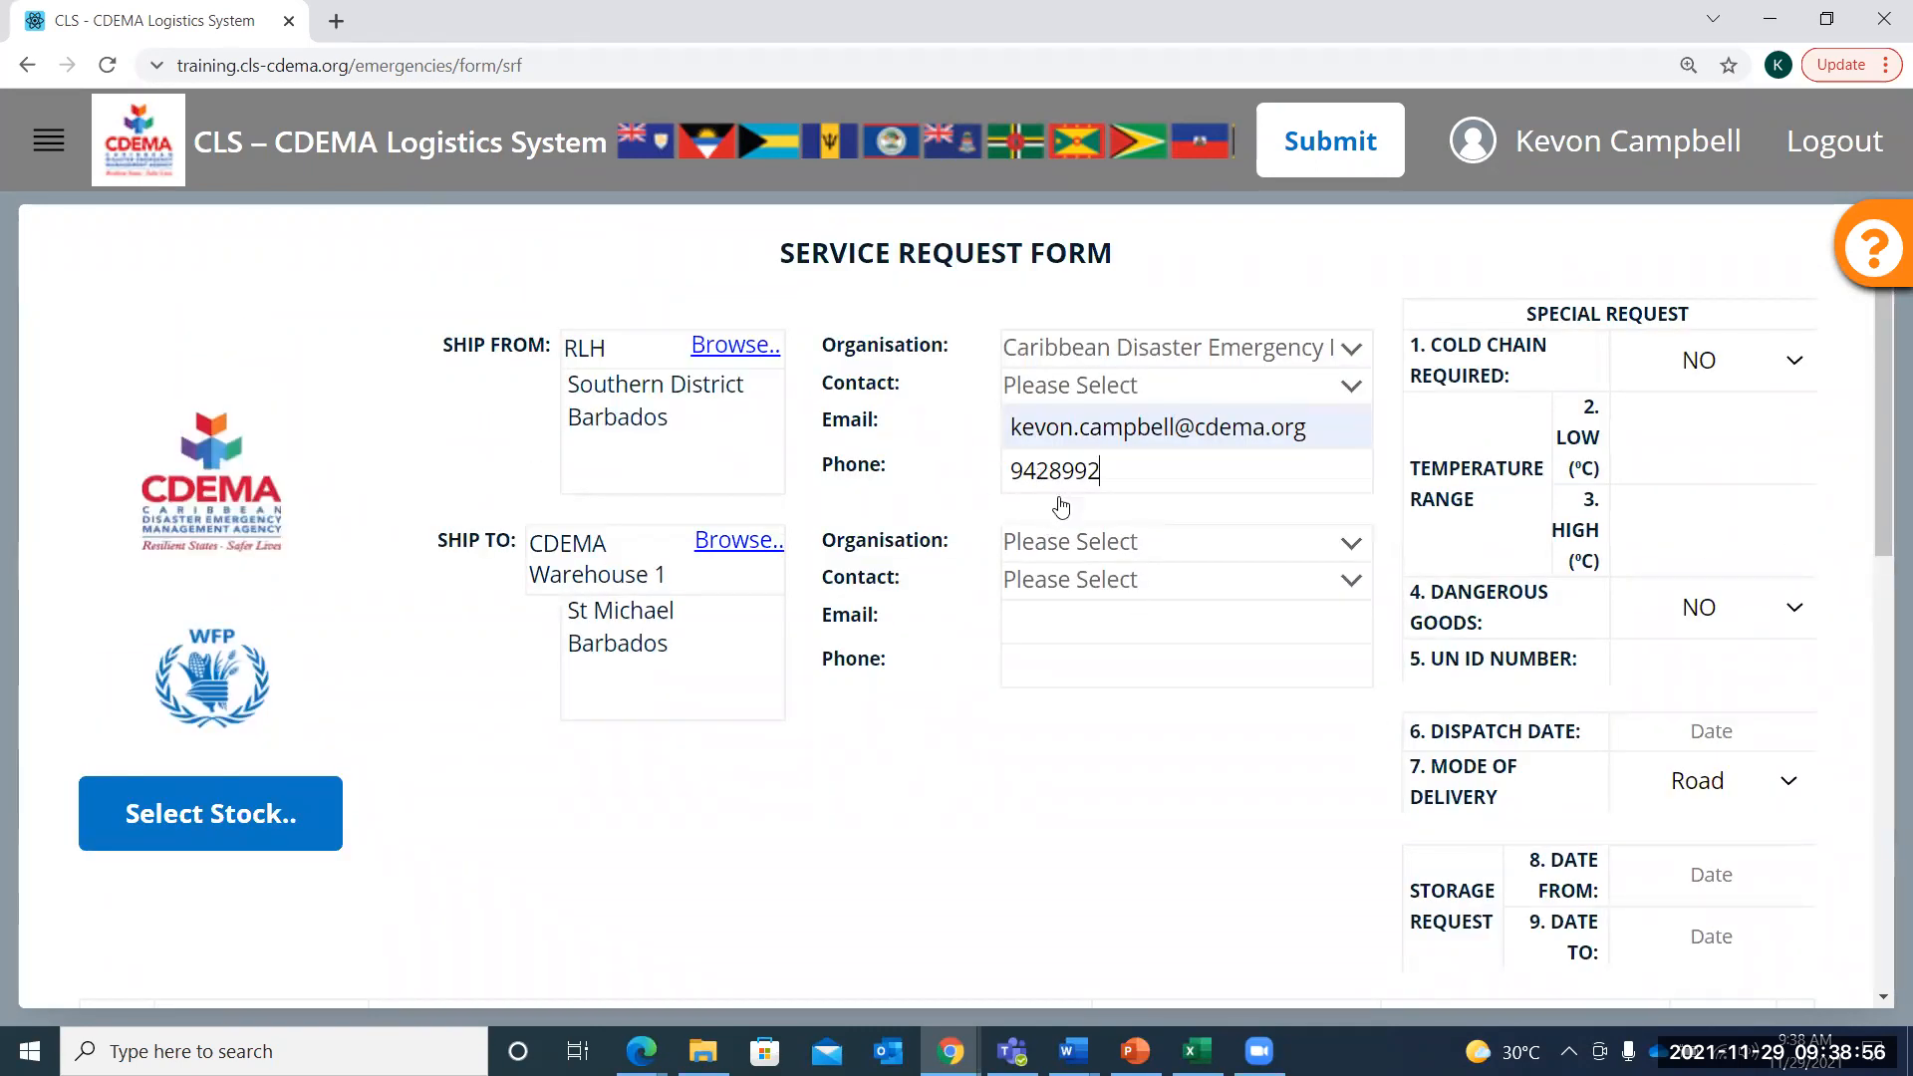
pyautogui.click(1127, 548)
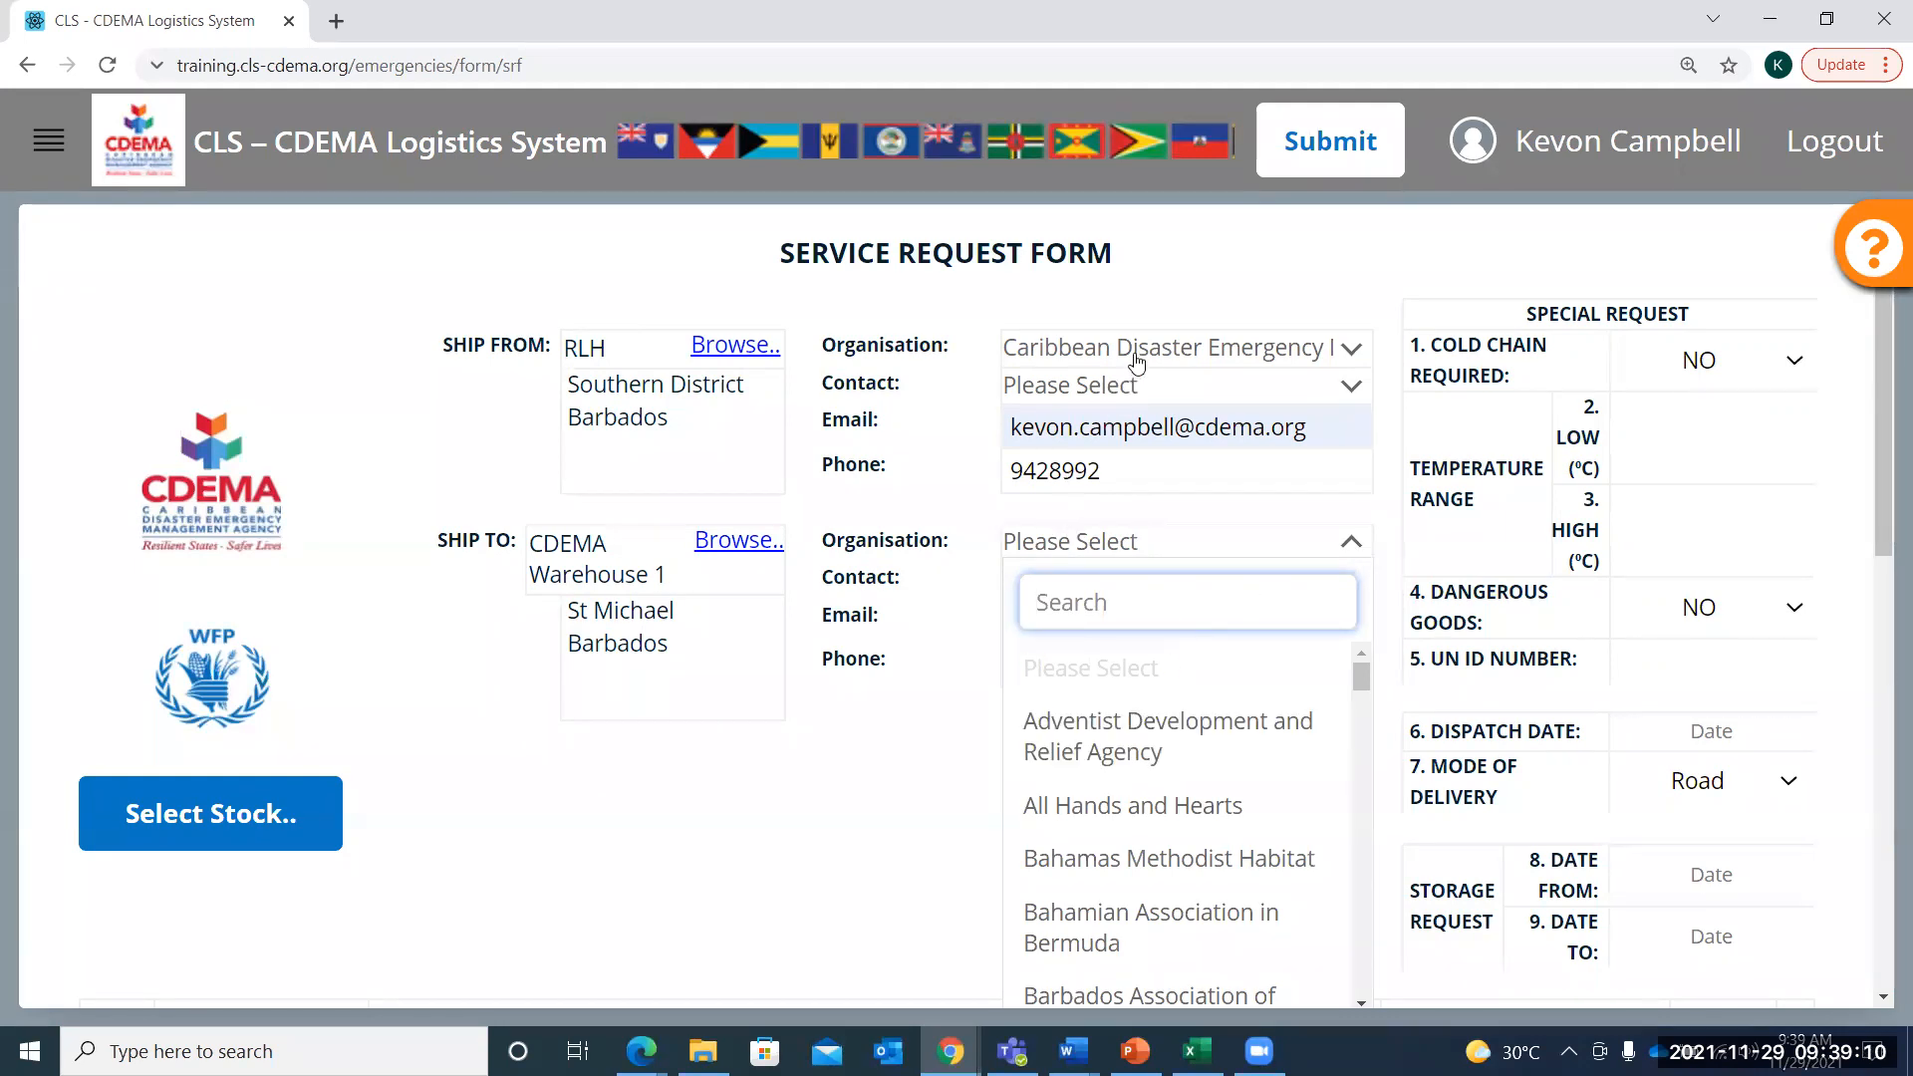
pyautogui.scroll(-5, 1151, 807)
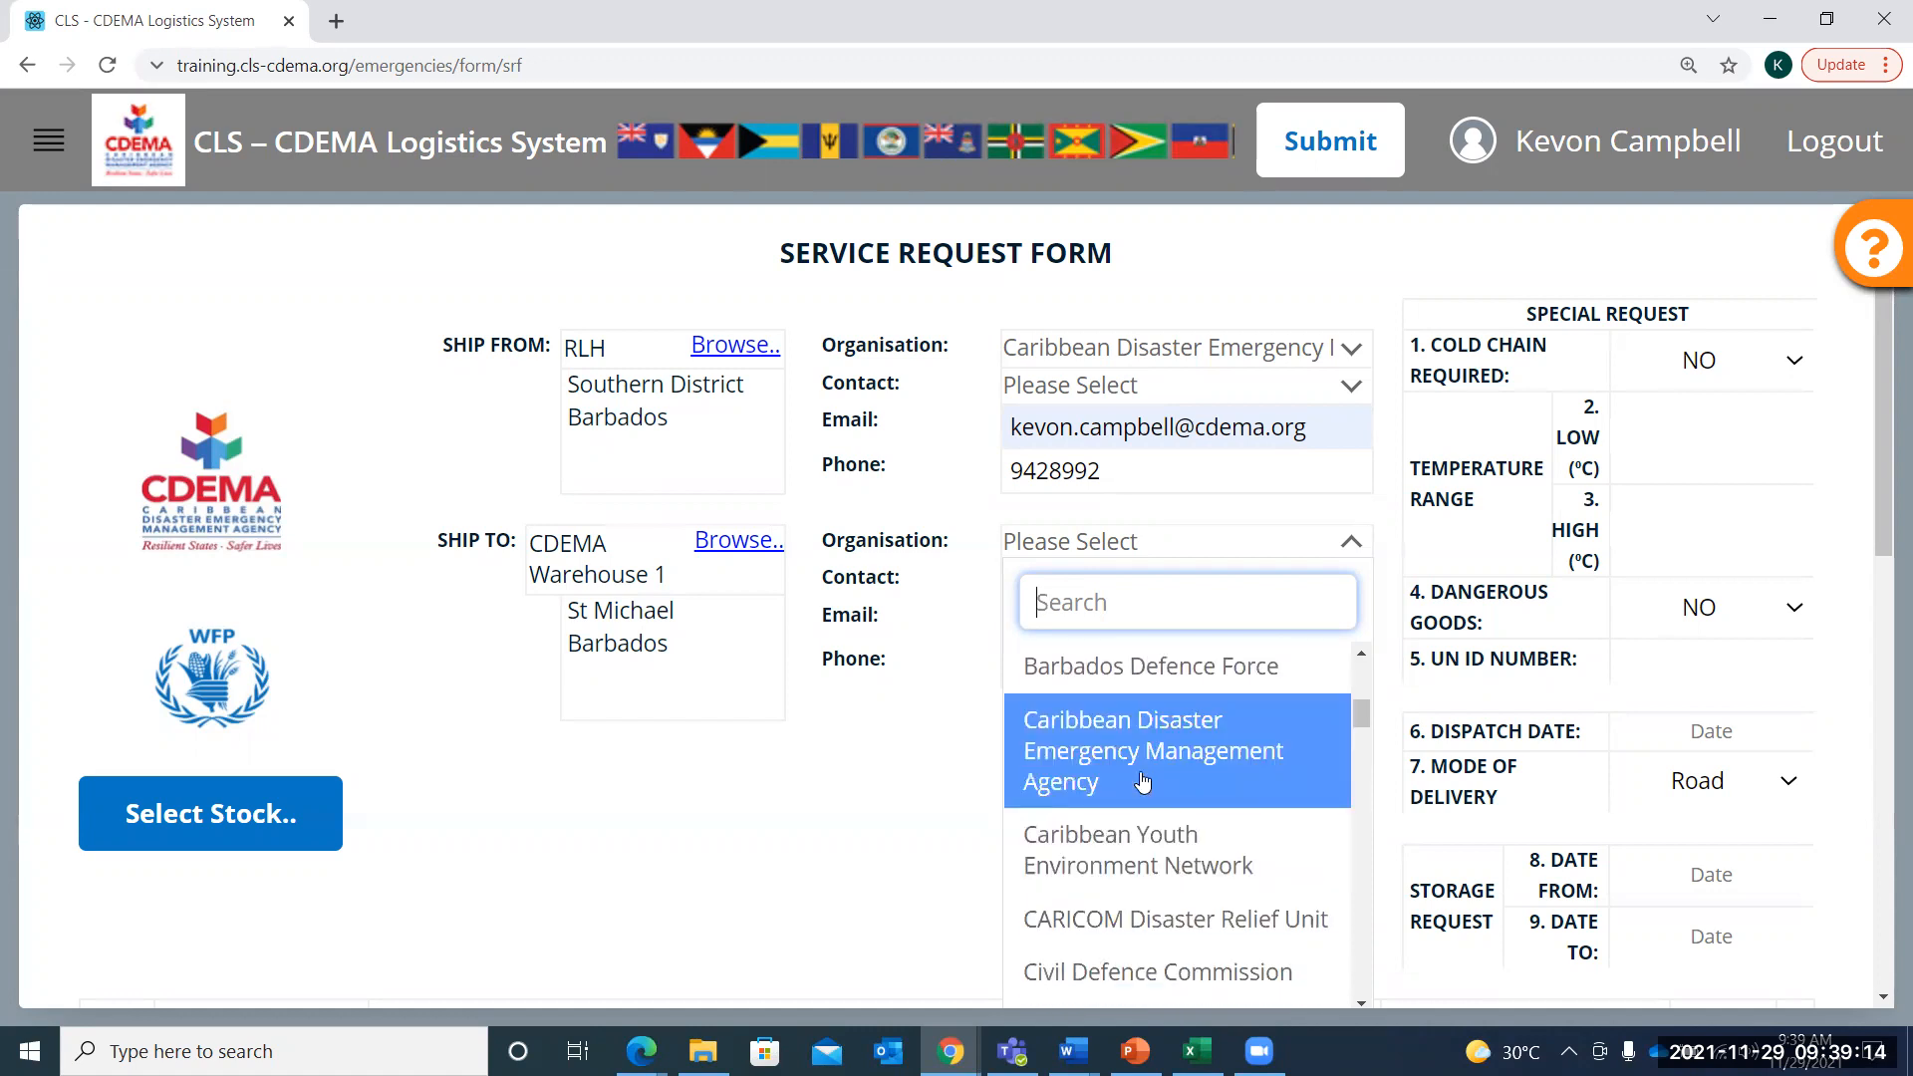
pyautogui.click(1143, 782)
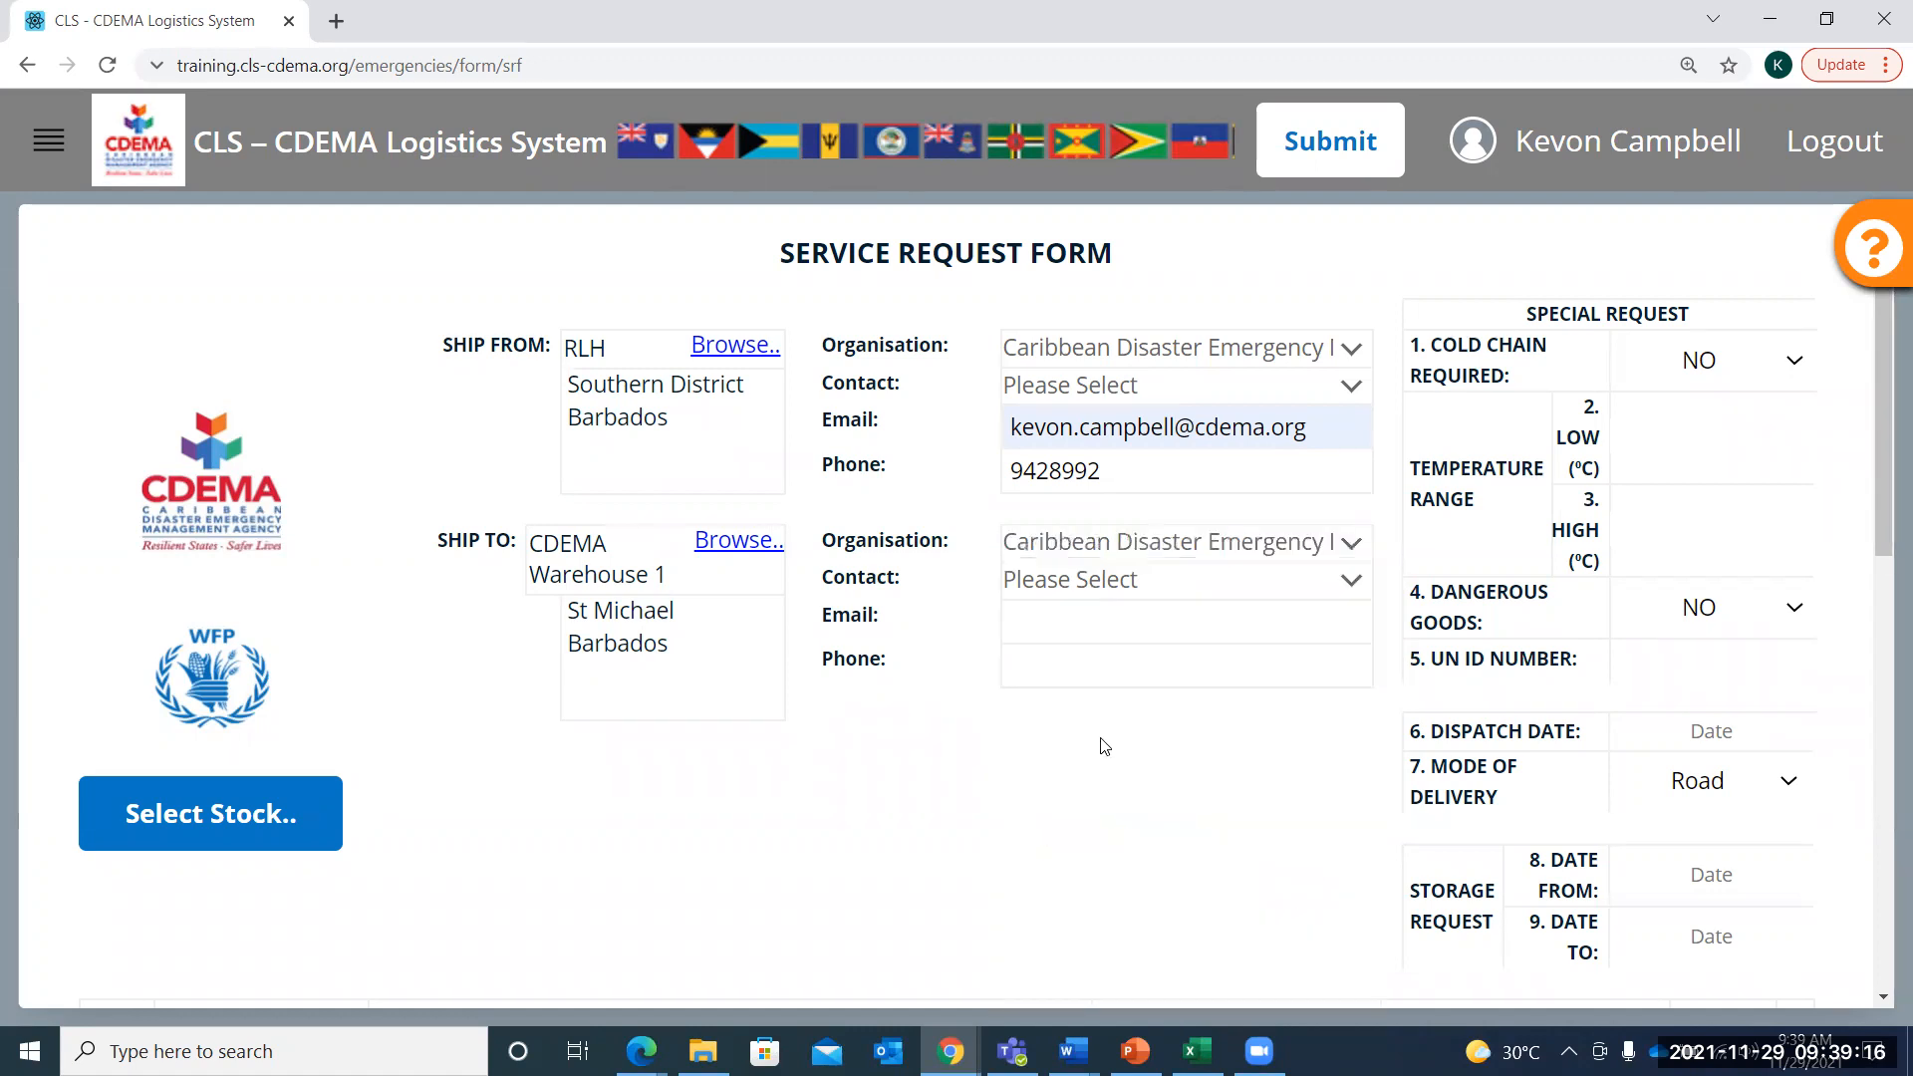
# Choose the logged-in account holder as the ship-to contact
pyautogui.click(1160, 586)
pyautogui.scroll(-5, 1192, 480)
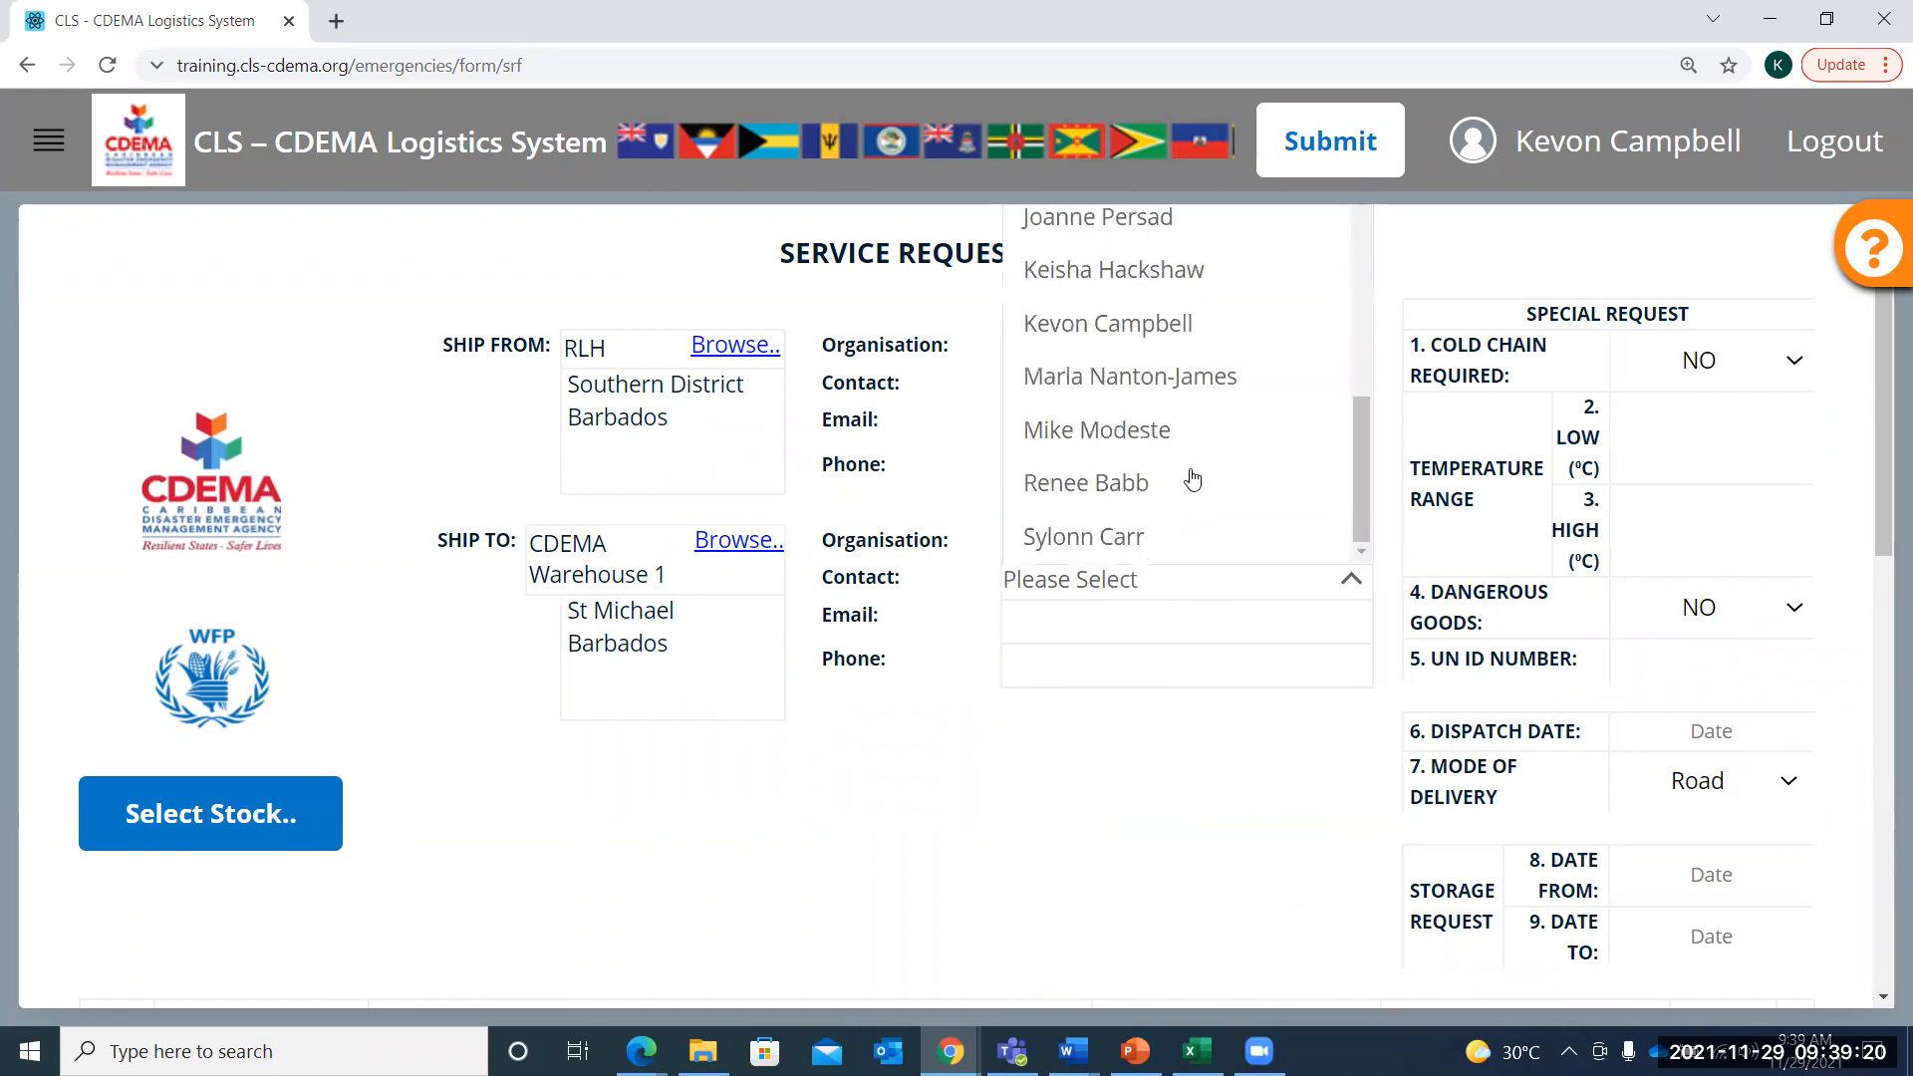
pyautogui.scroll(-6, 1192, 481)
pyautogui.scroll(6, 1196, 483)
pyautogui.scroll(1, 1096, 398)
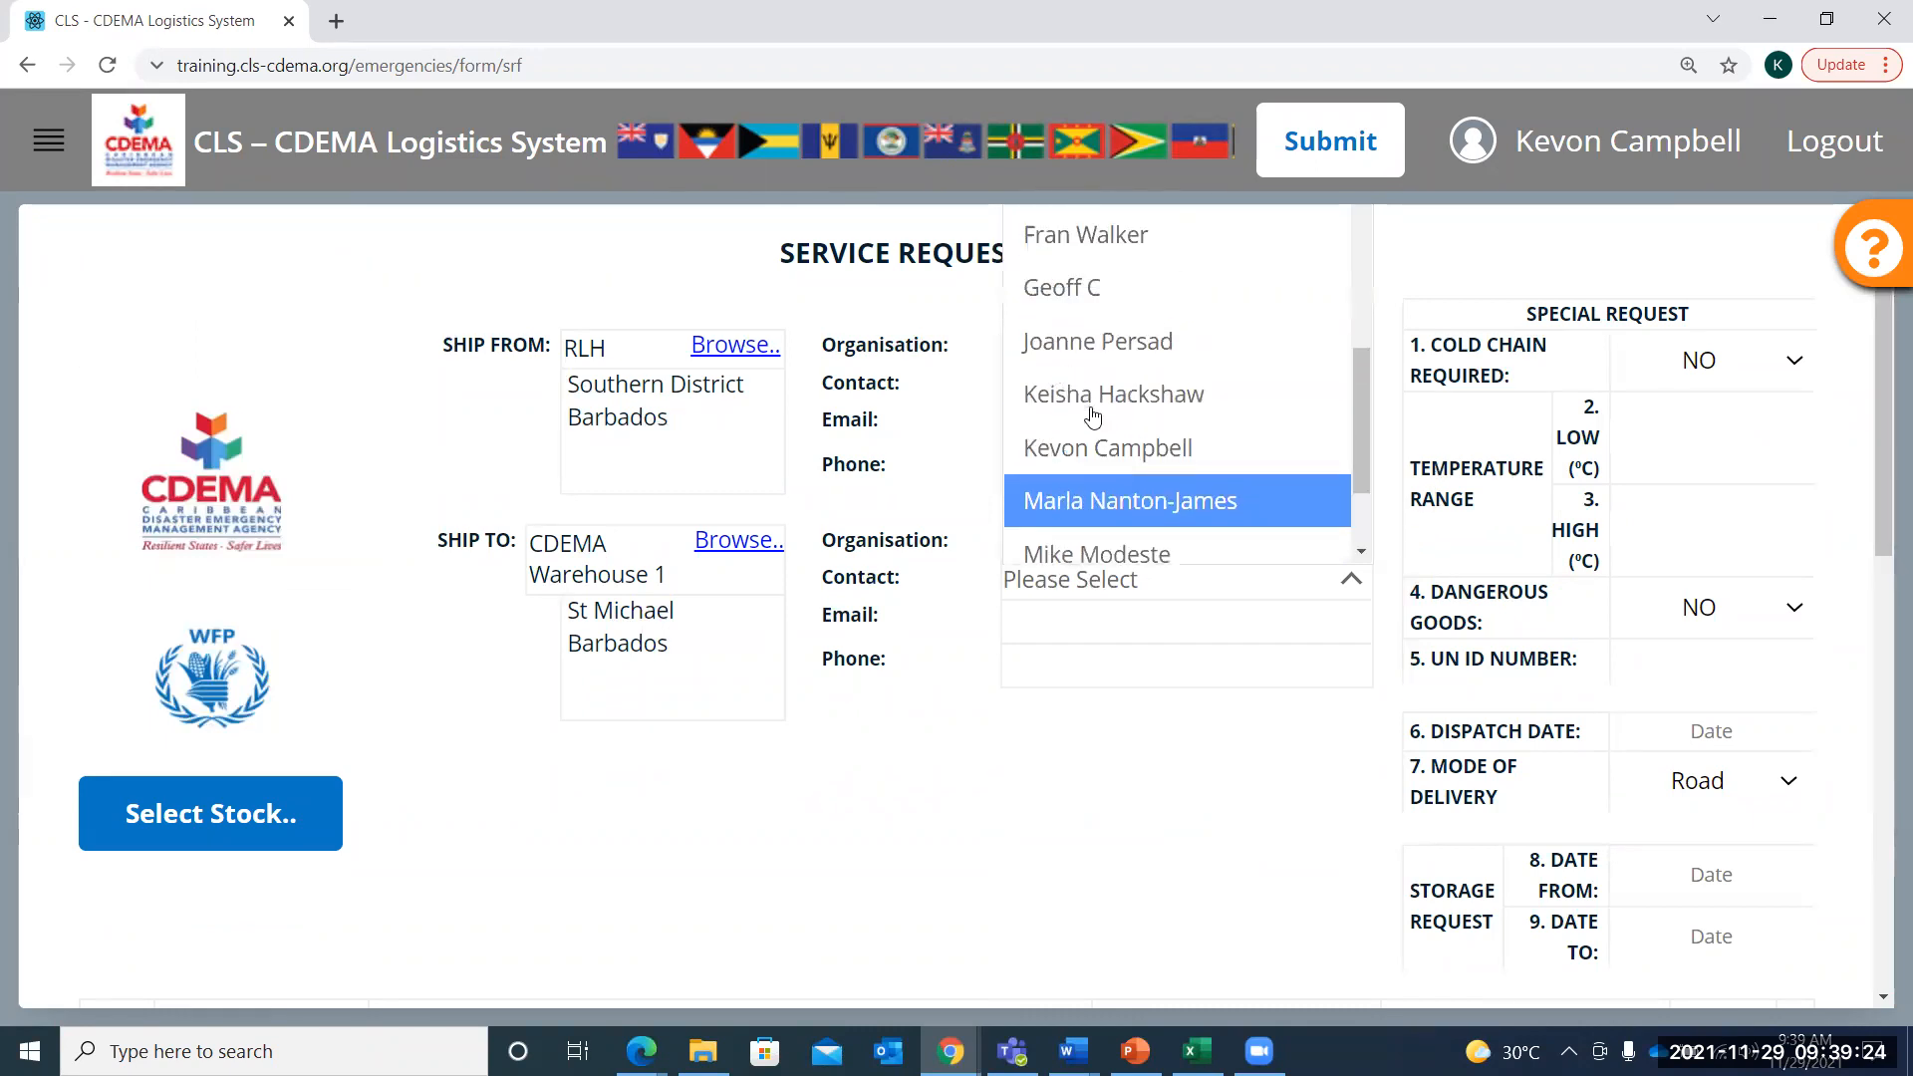
pyautogui.click(1093, 450)
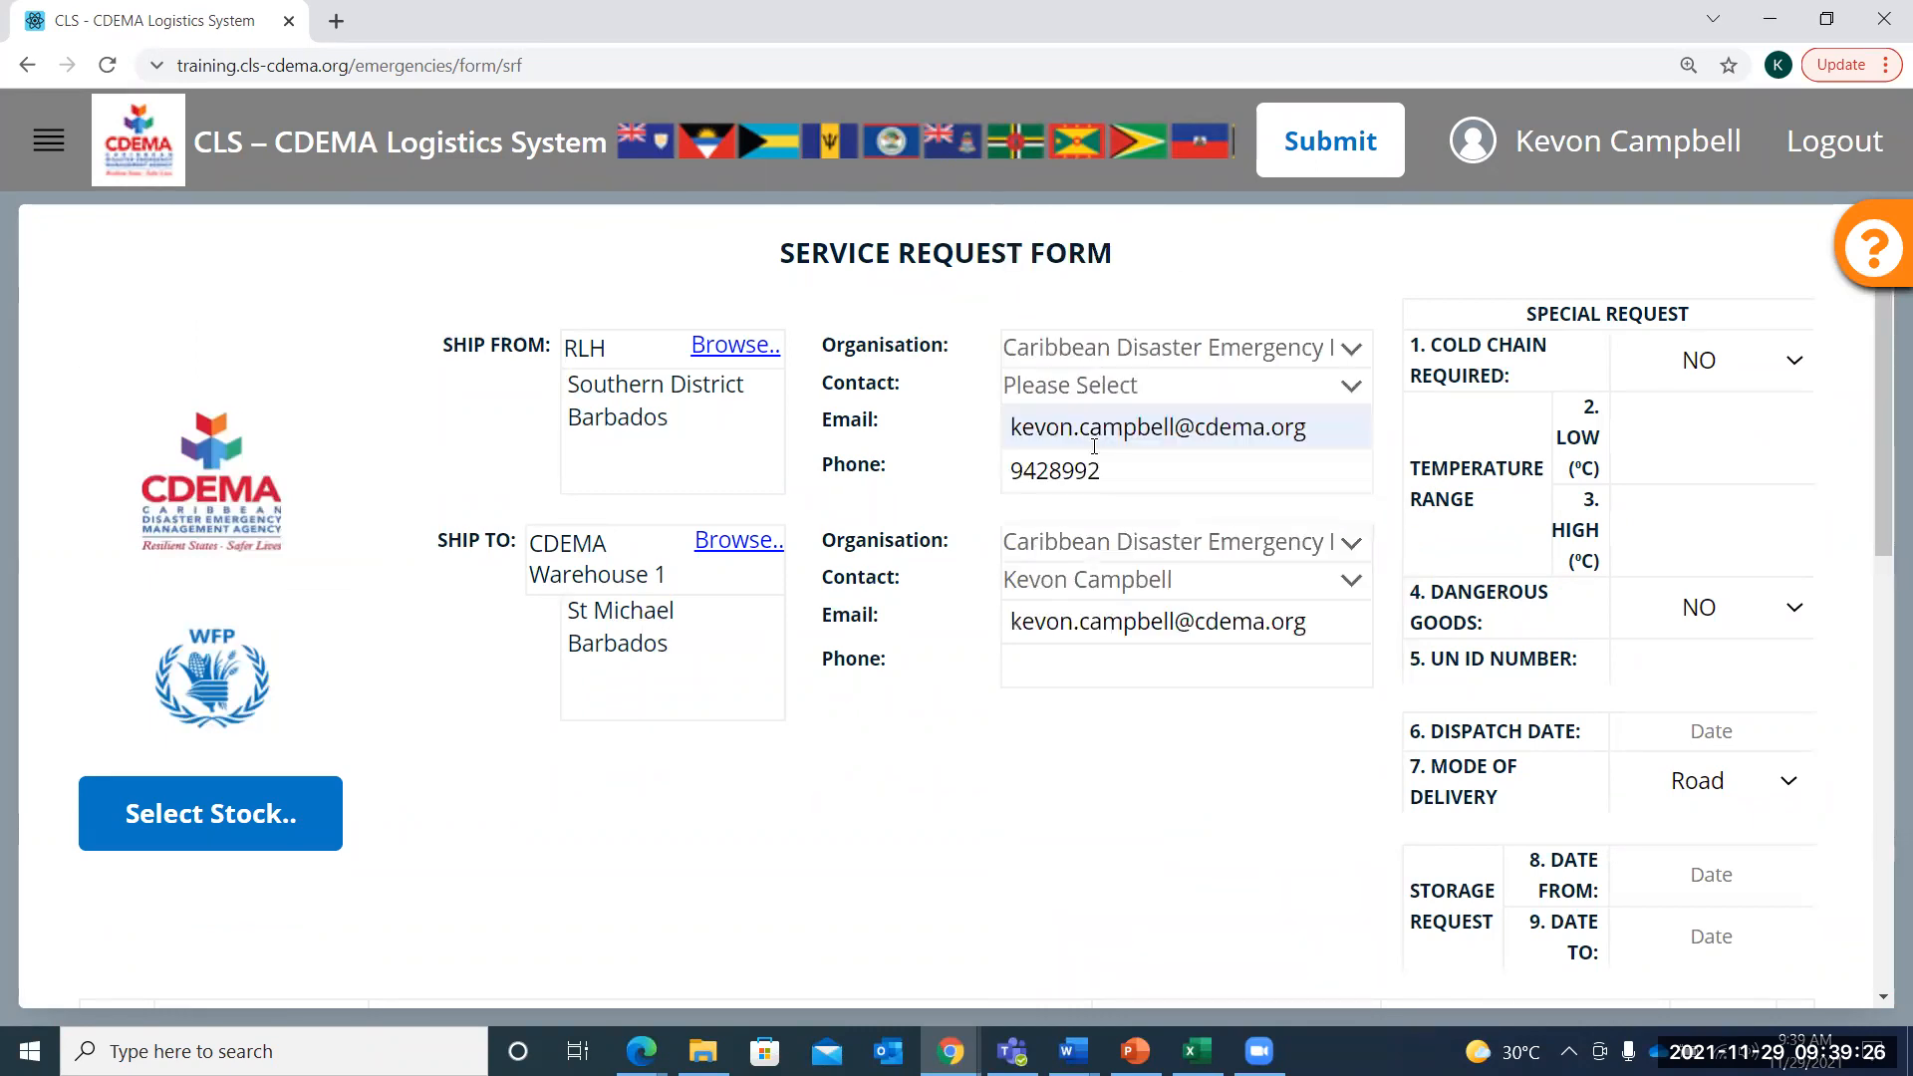
# Copy the ship-from contact's phone number into the ship-to contact's phone field
pyautogui.click(1126, 685)
pyautogui.moveTo(1131, 477); pyautogui.dragTo(1008, 470)
pyautogui.hotkey('ctrl', 'c')
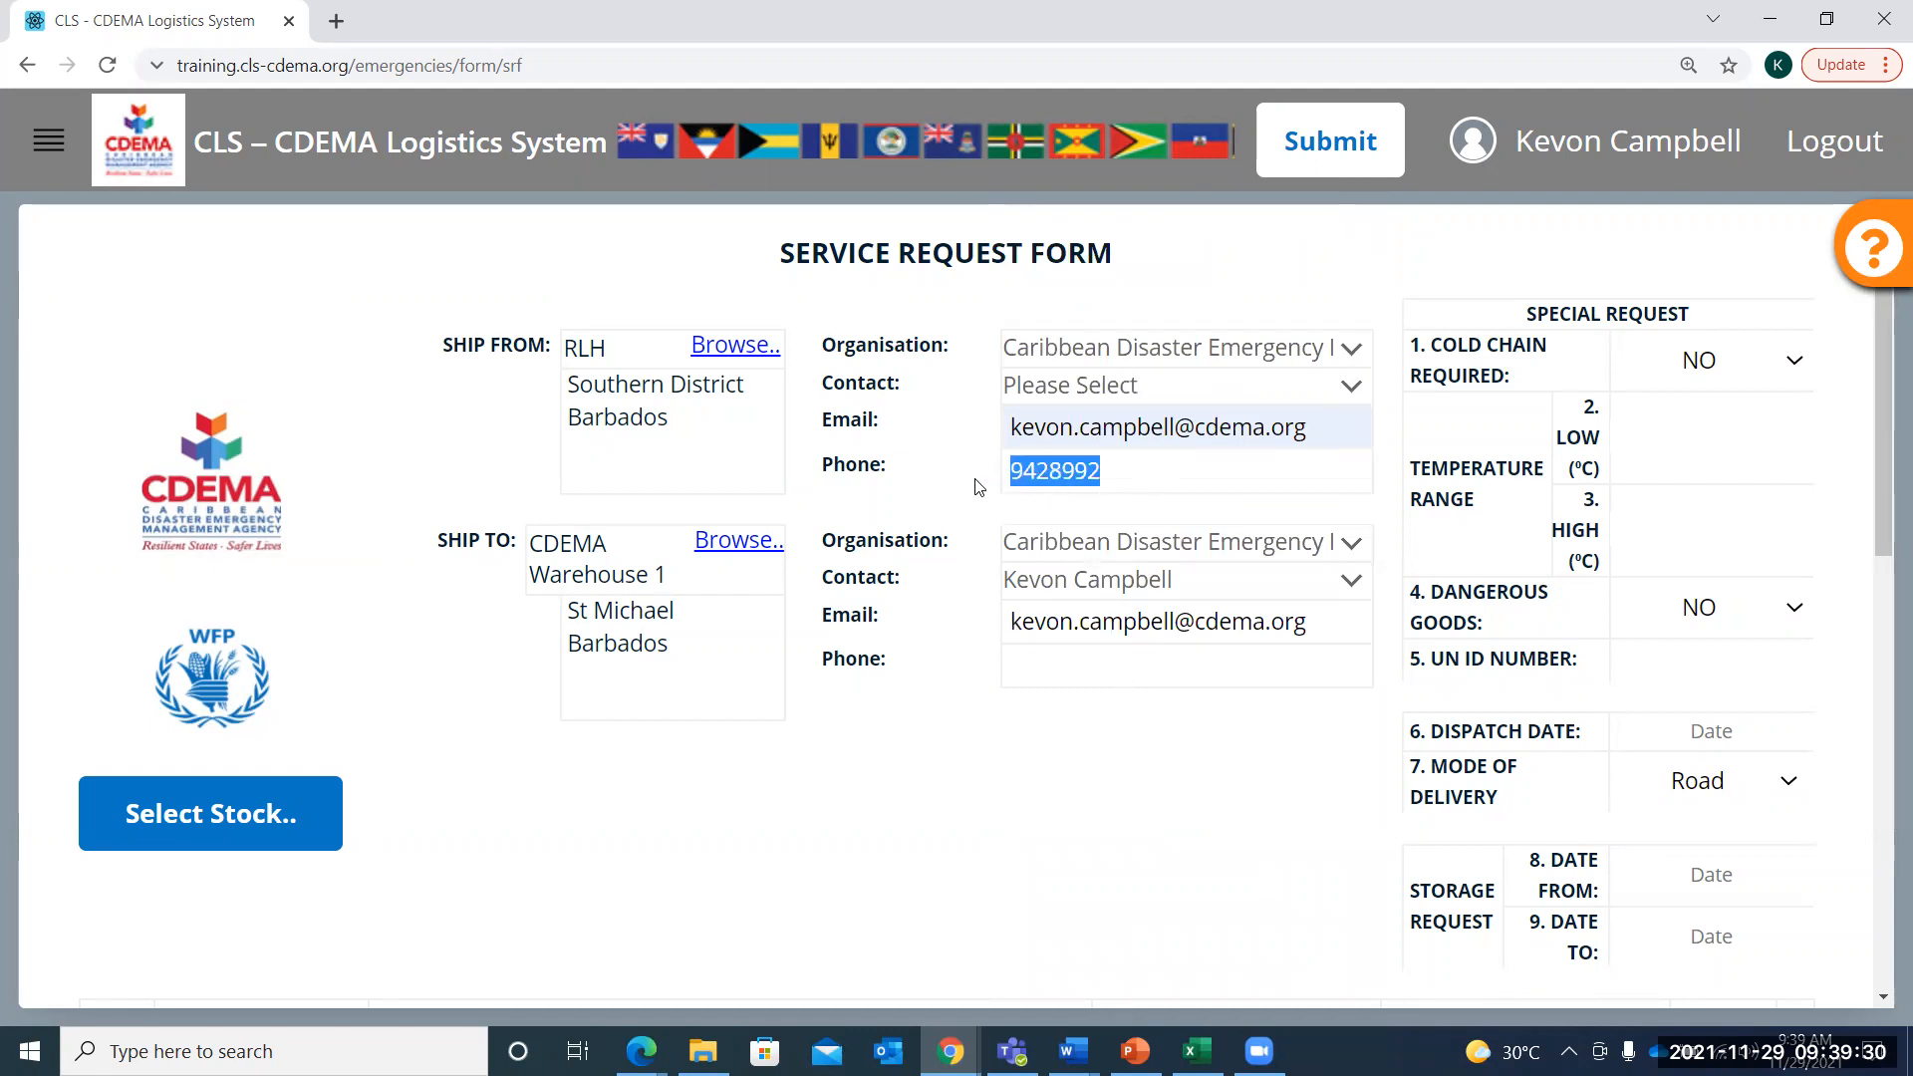
pyautogui.click(1056, 687)
pyautogui.hotkey('ctrl', 'v')
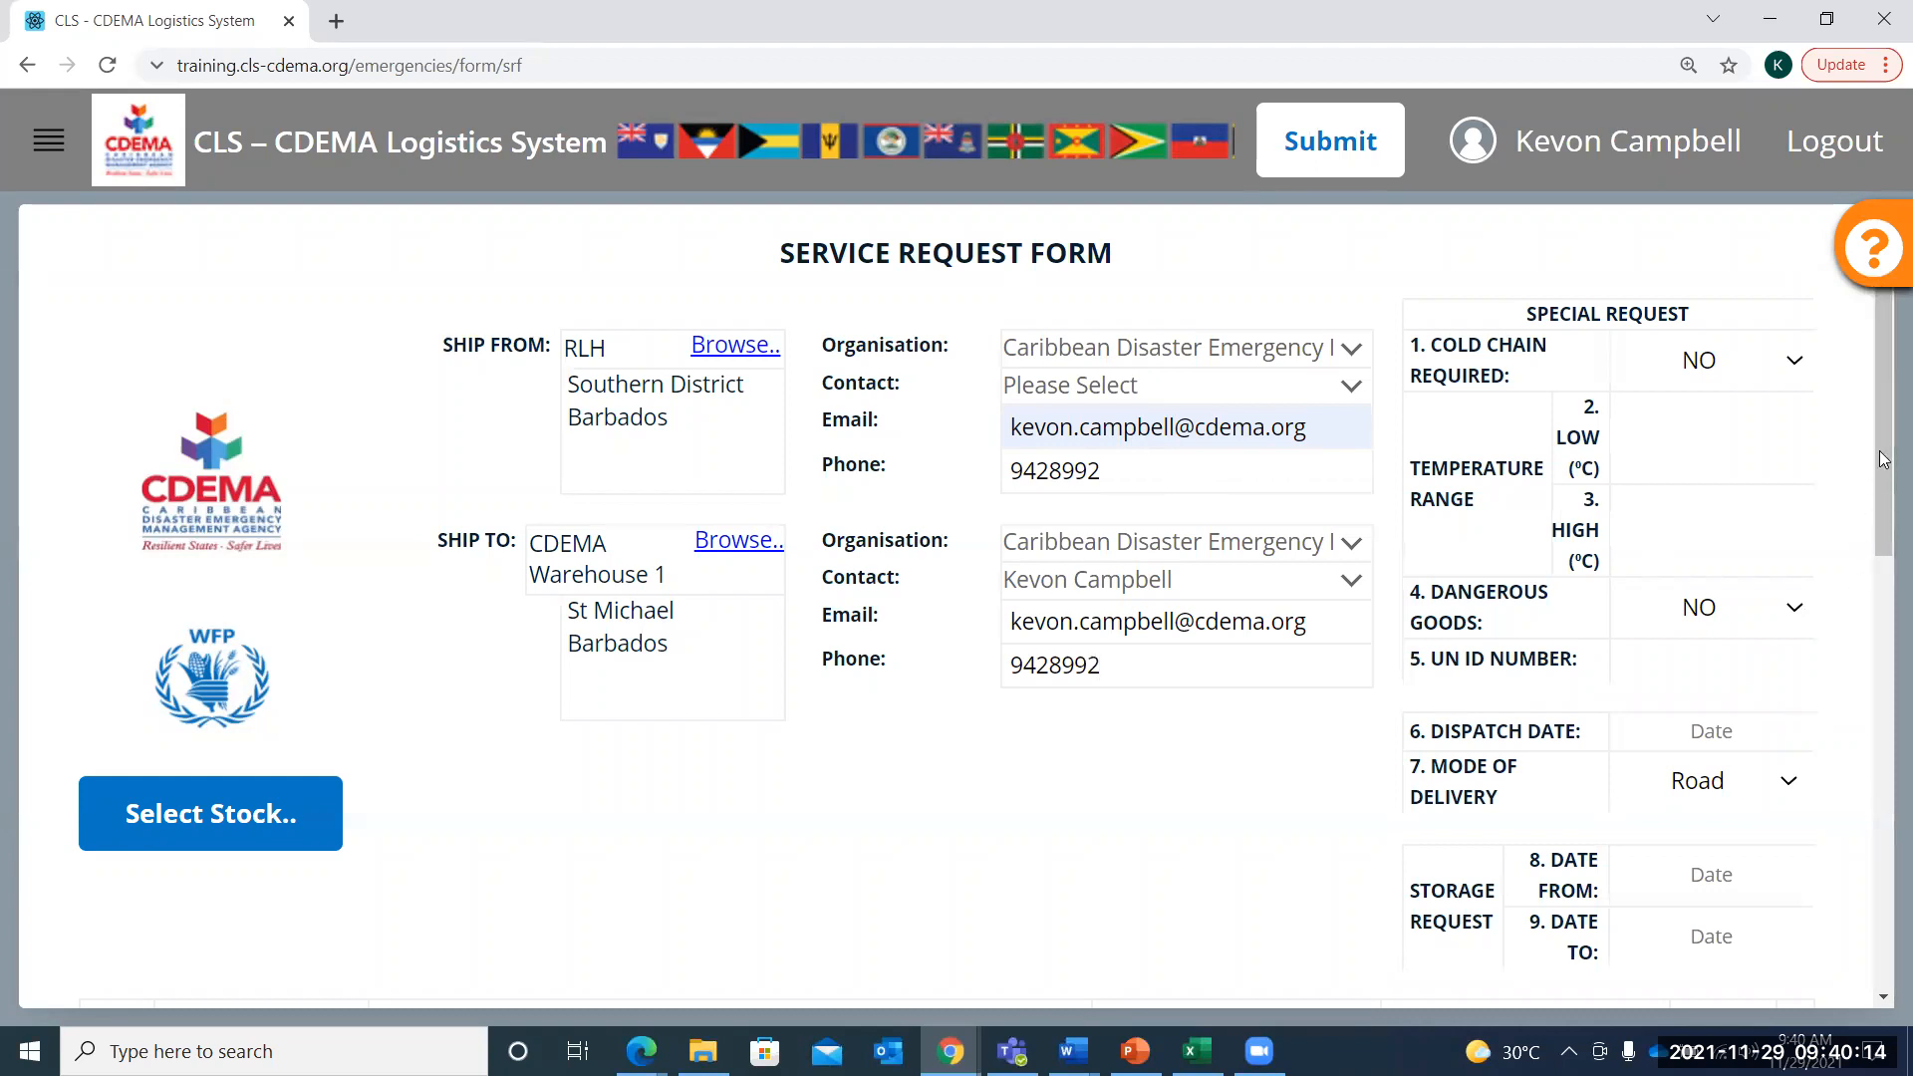
# Examine the service request form, including the cold chain options, temperature range fields and item description table
pyautogui.scroll(-1, 1886, 471)
pyautogui.scroll(1, 1885, 471)
pyautogui.hotkey('ctrl', '+')
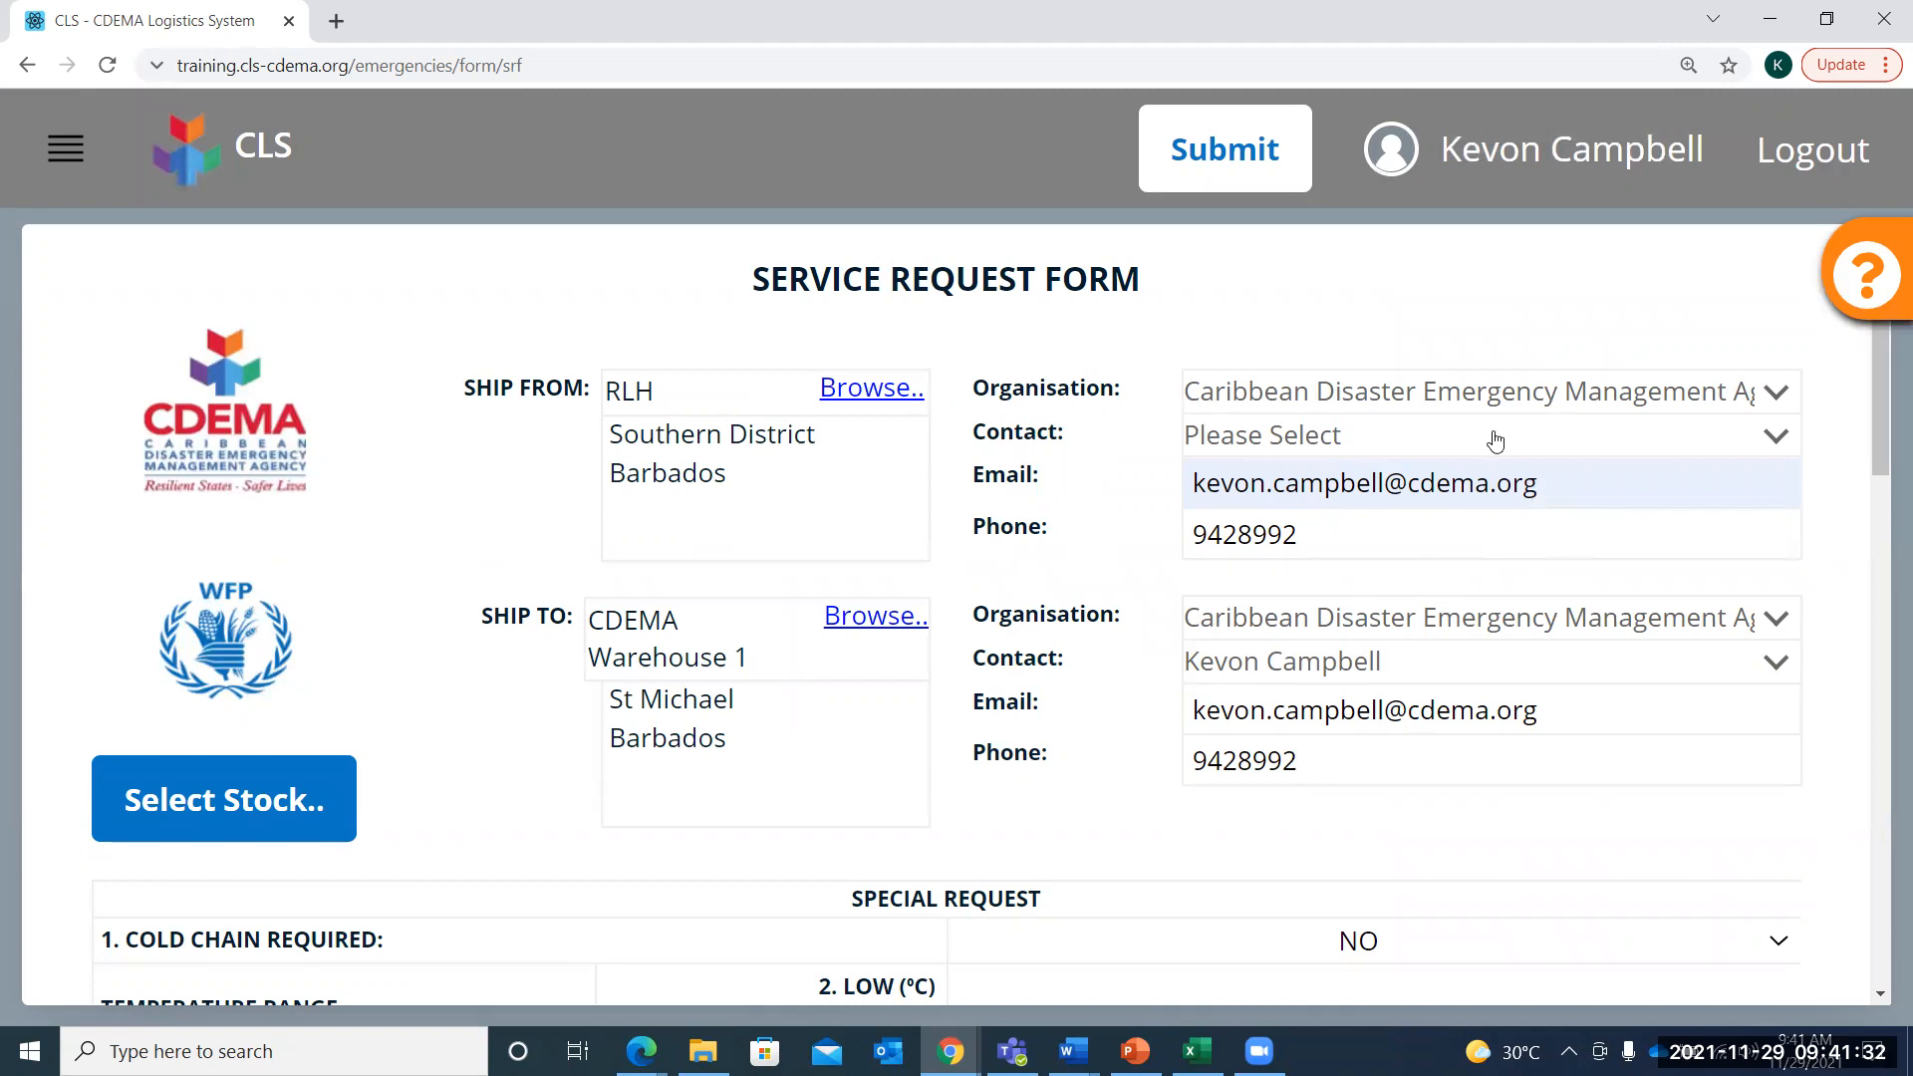
pyautogui.scroll(-1, 697, 967)
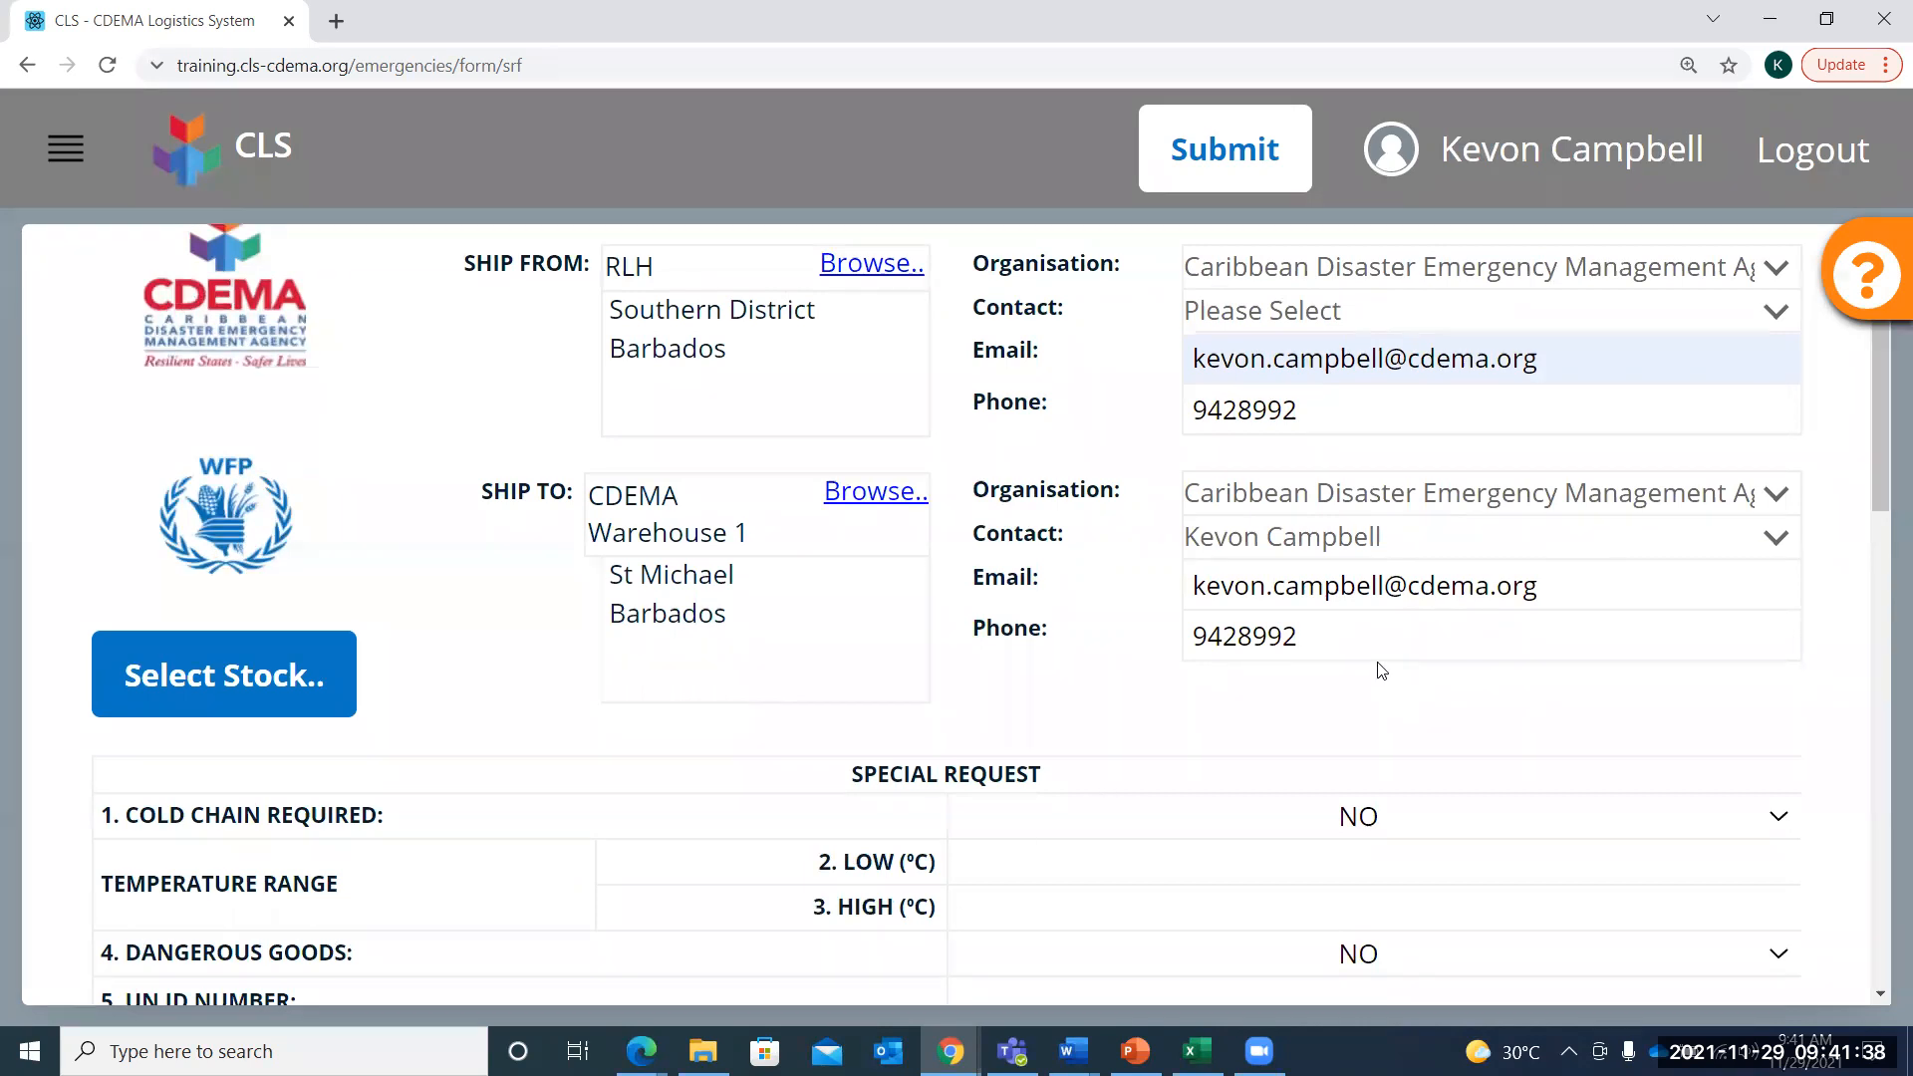
pyautogui.hotkey('ctrl', '-')
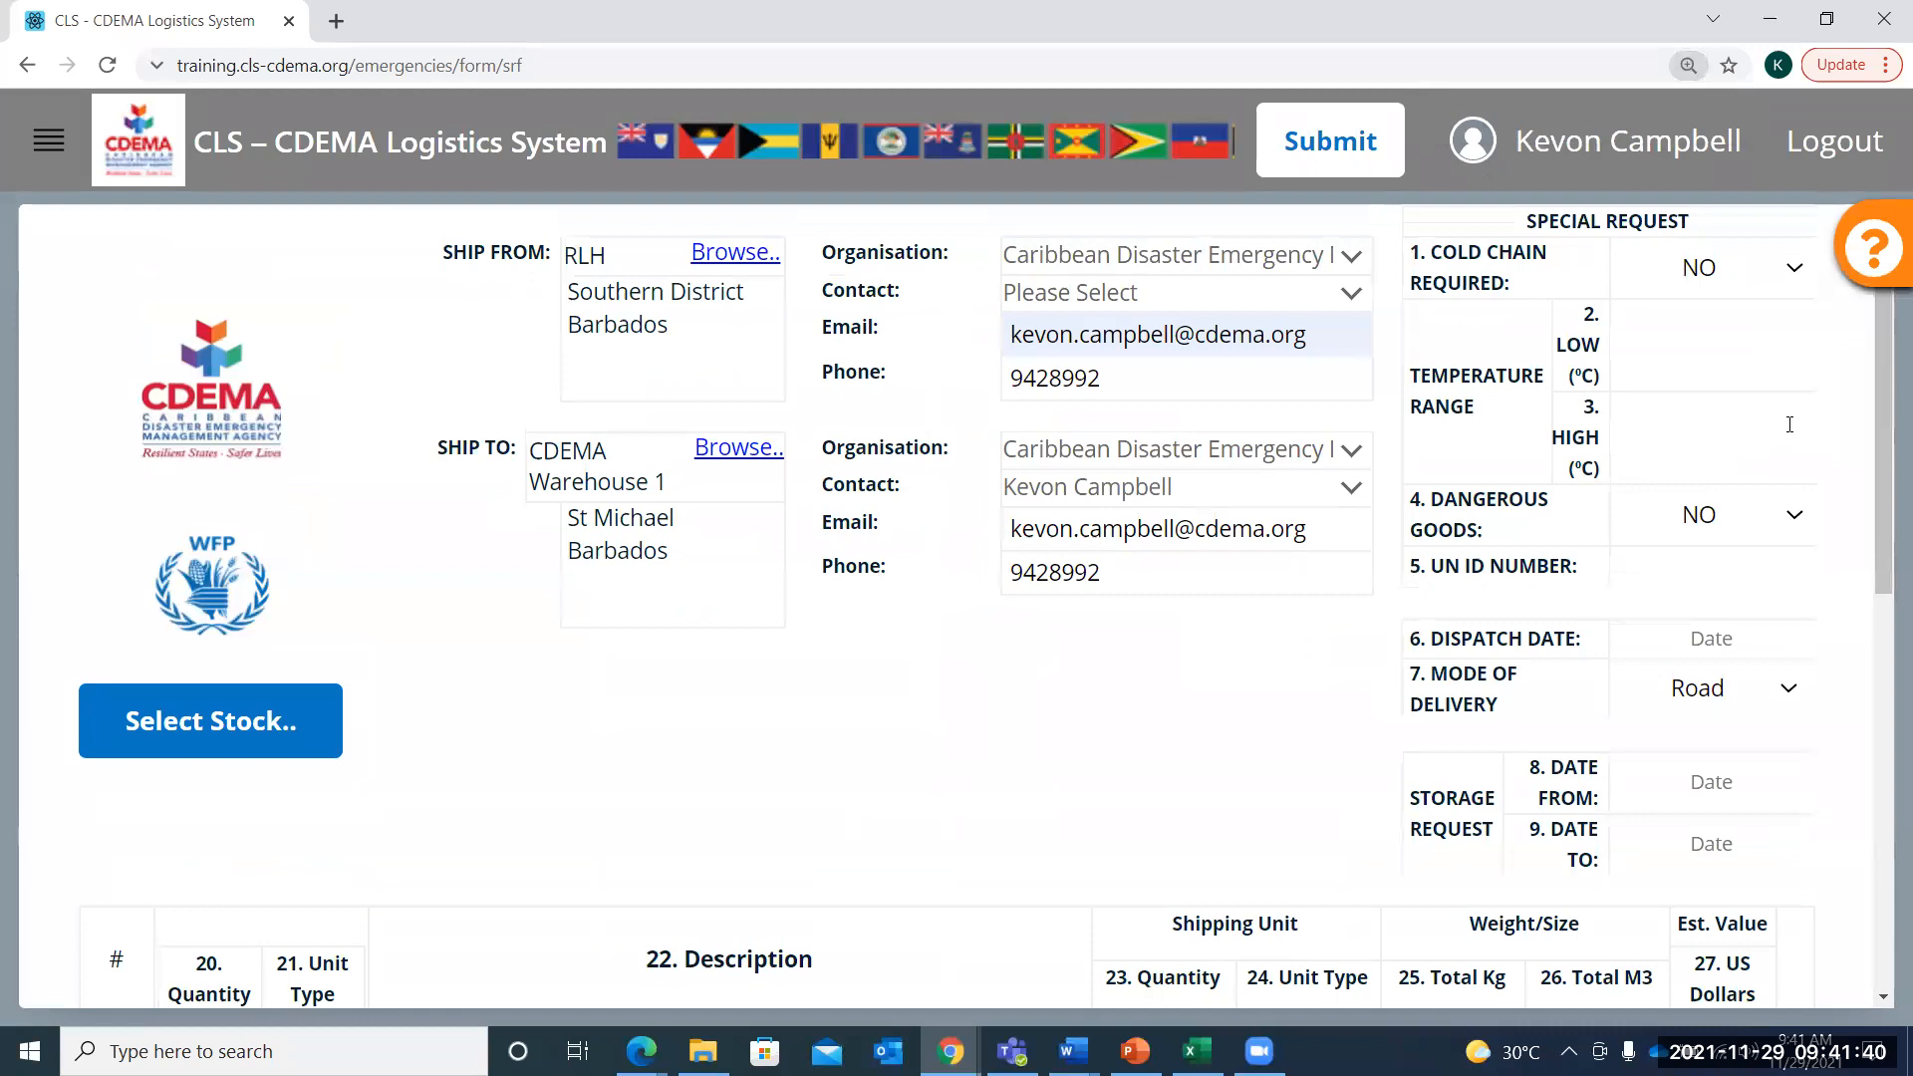
pyautogui.scroll(1, 1789, 424)
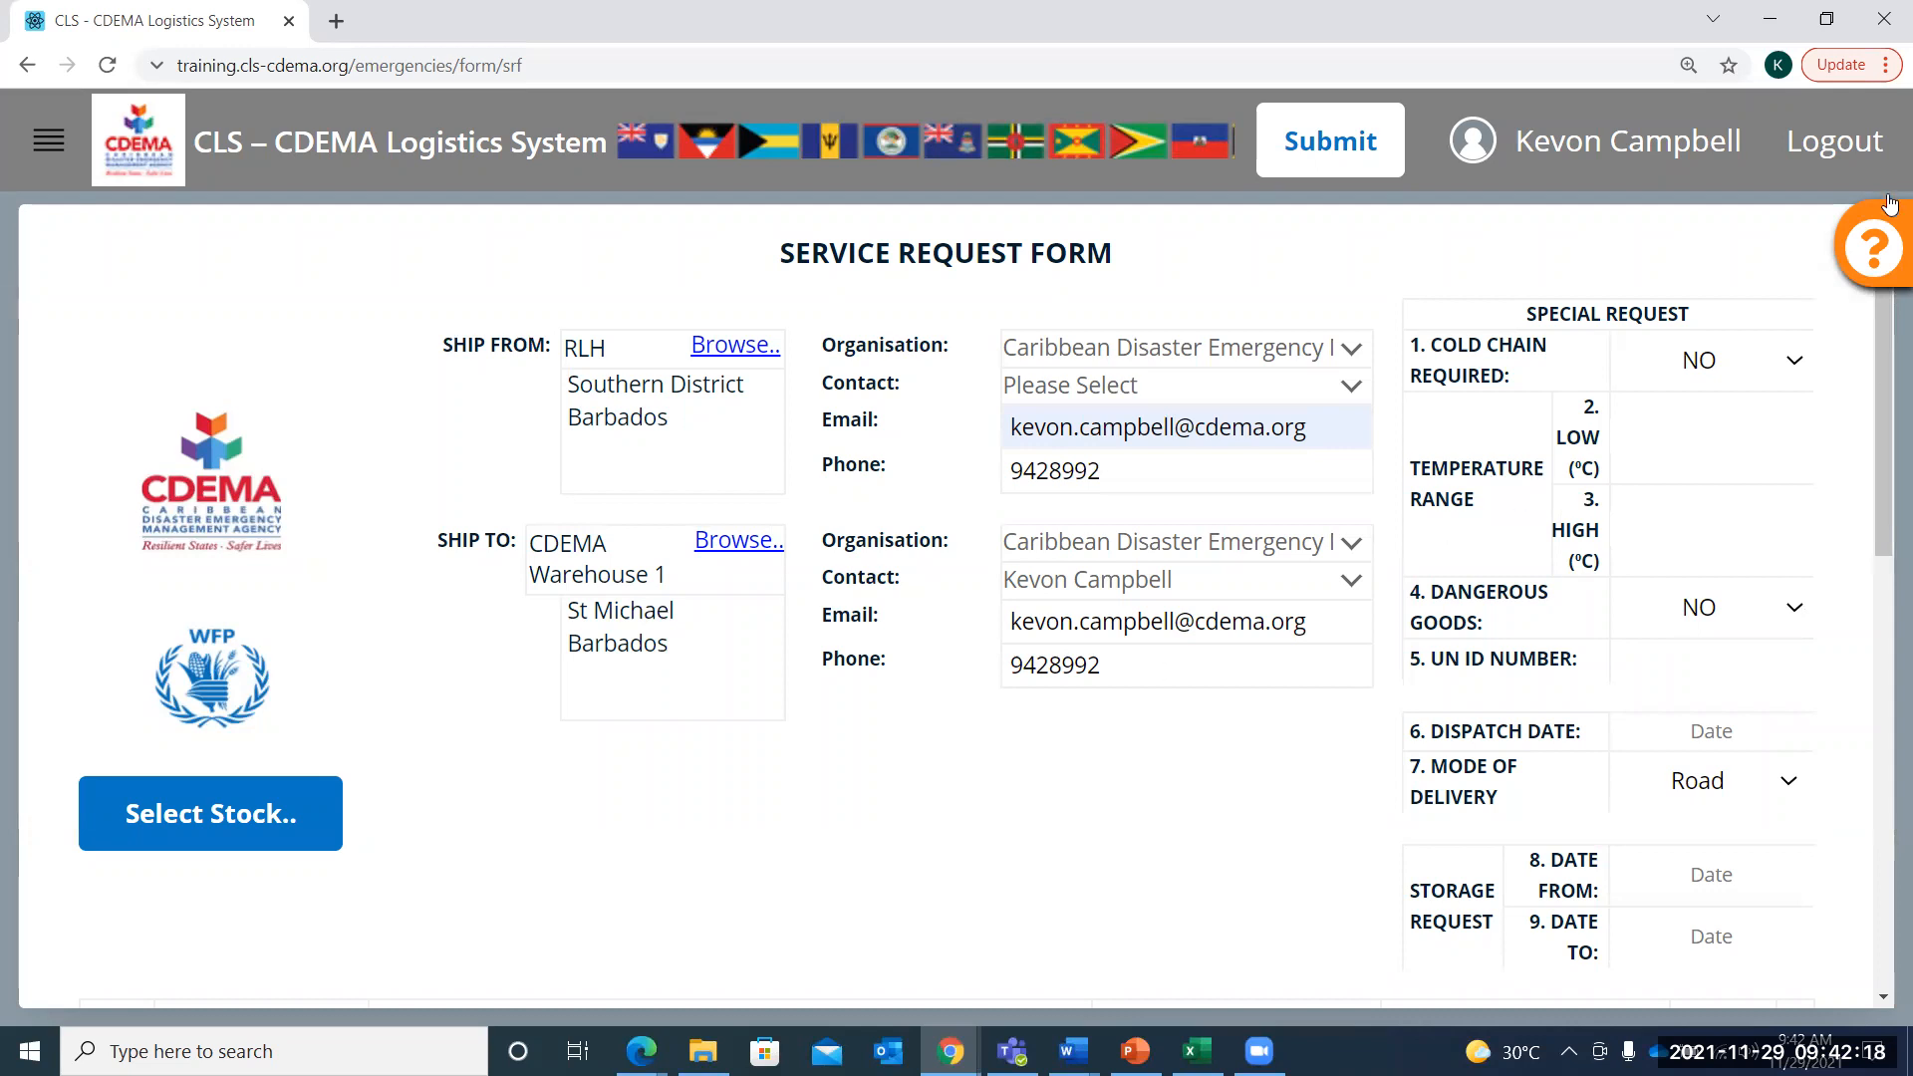
pyautogui.click(1785, 366)
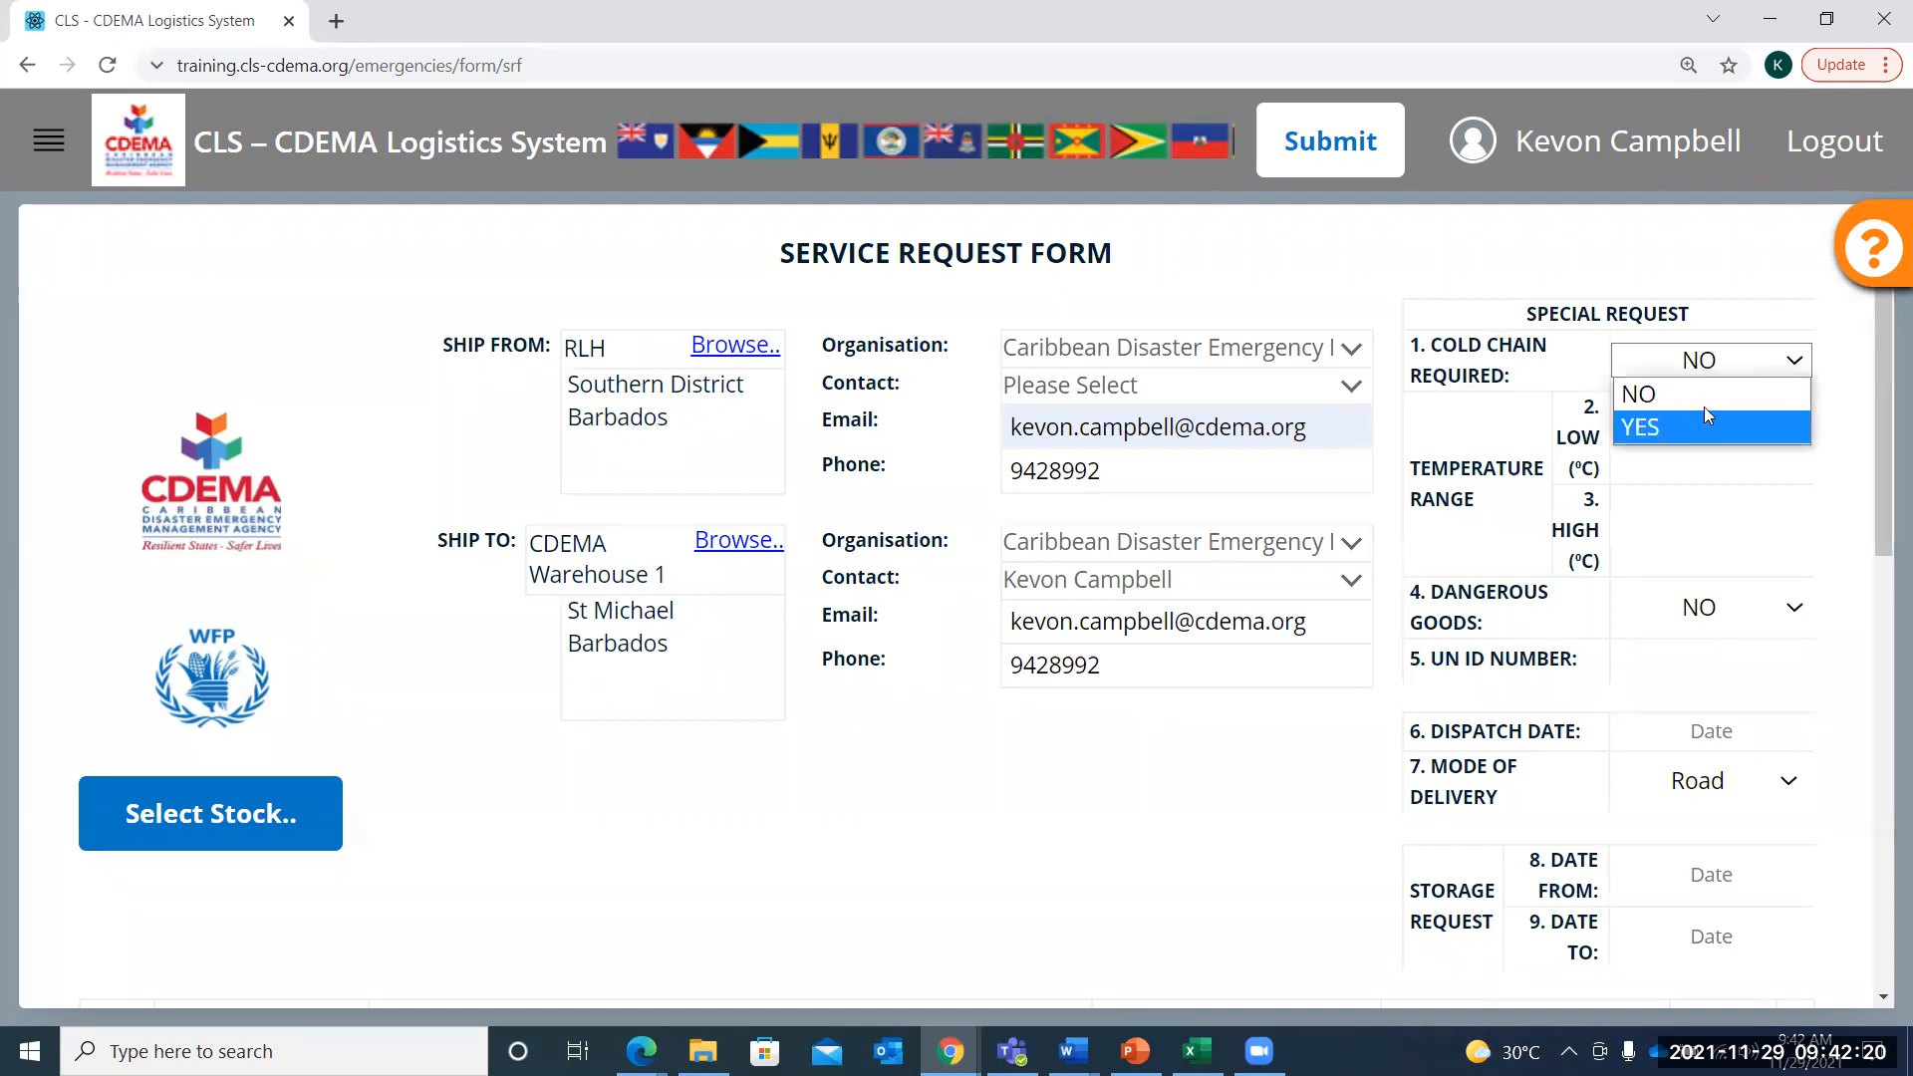
pyautogui.click(1849, 390)
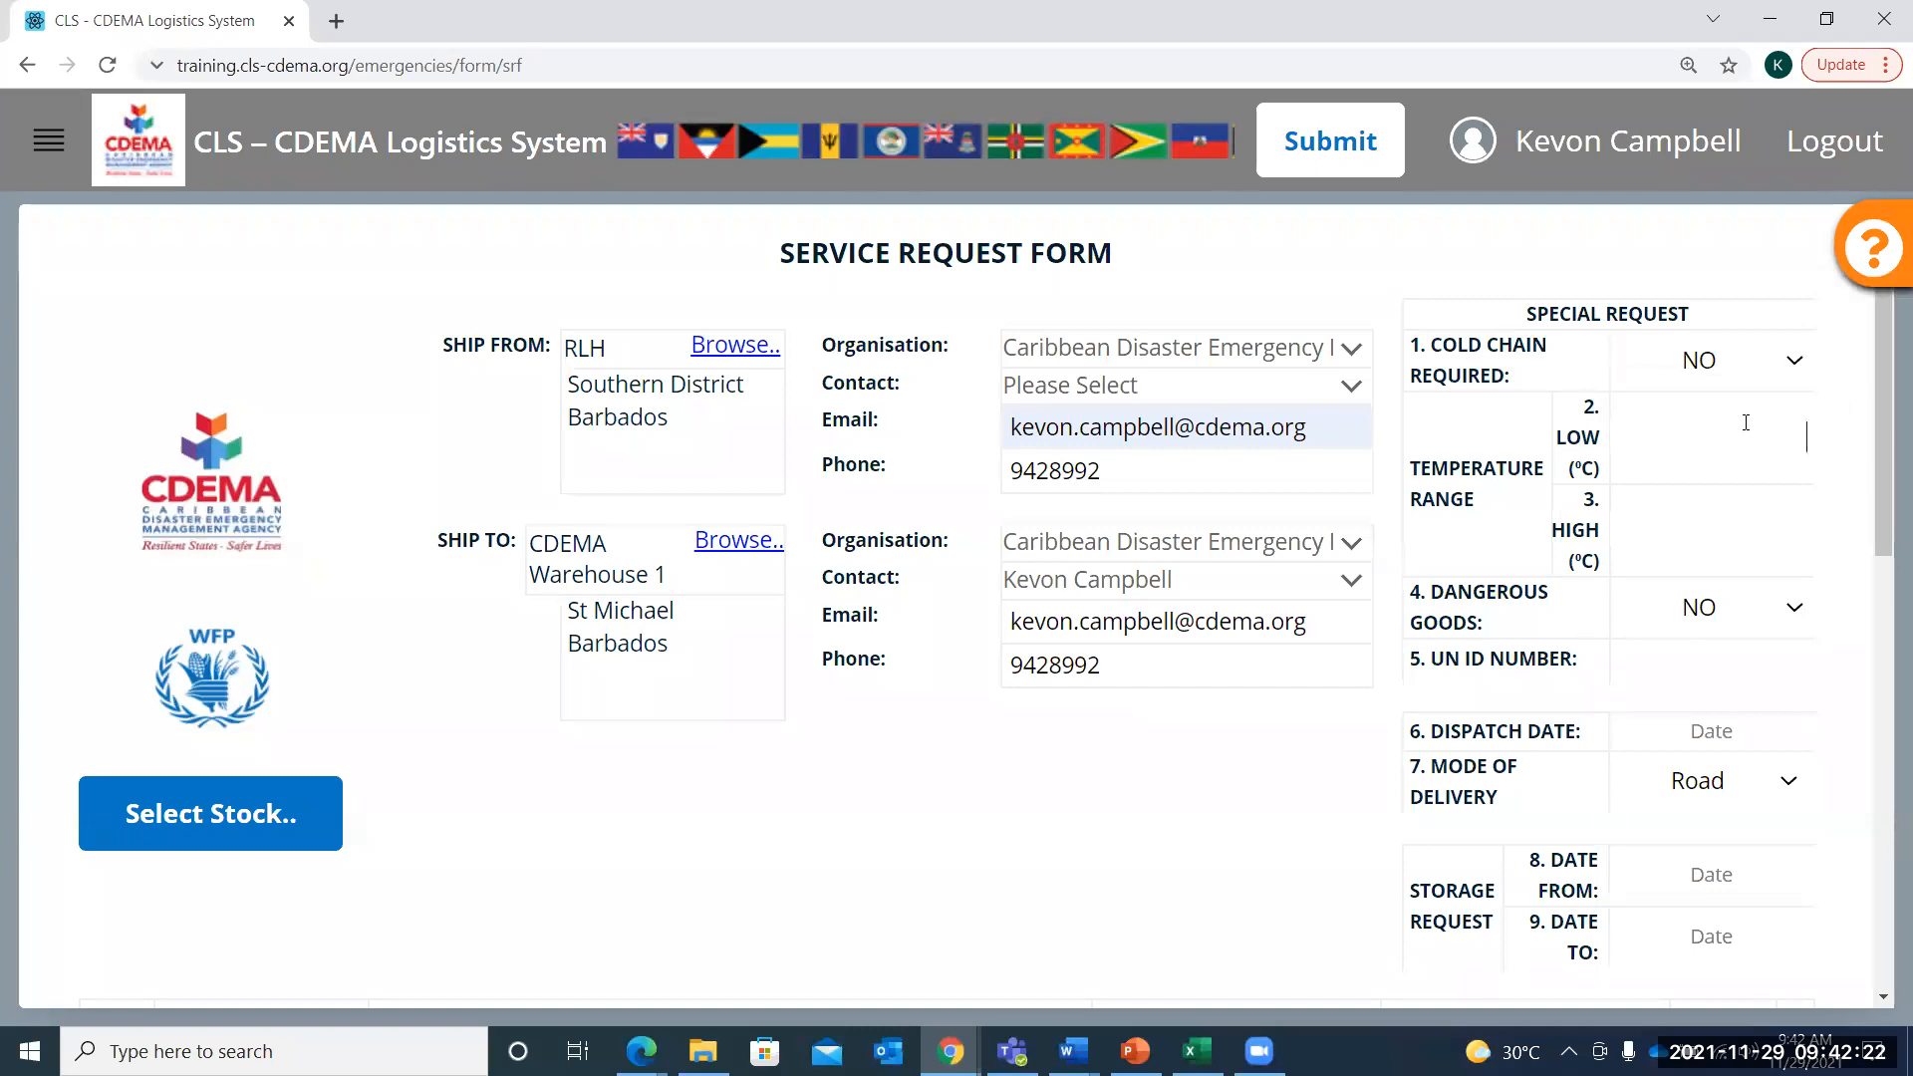
pyautogui.click(1741, 420)
pyautogui.scroll(-5, 1283, 667)
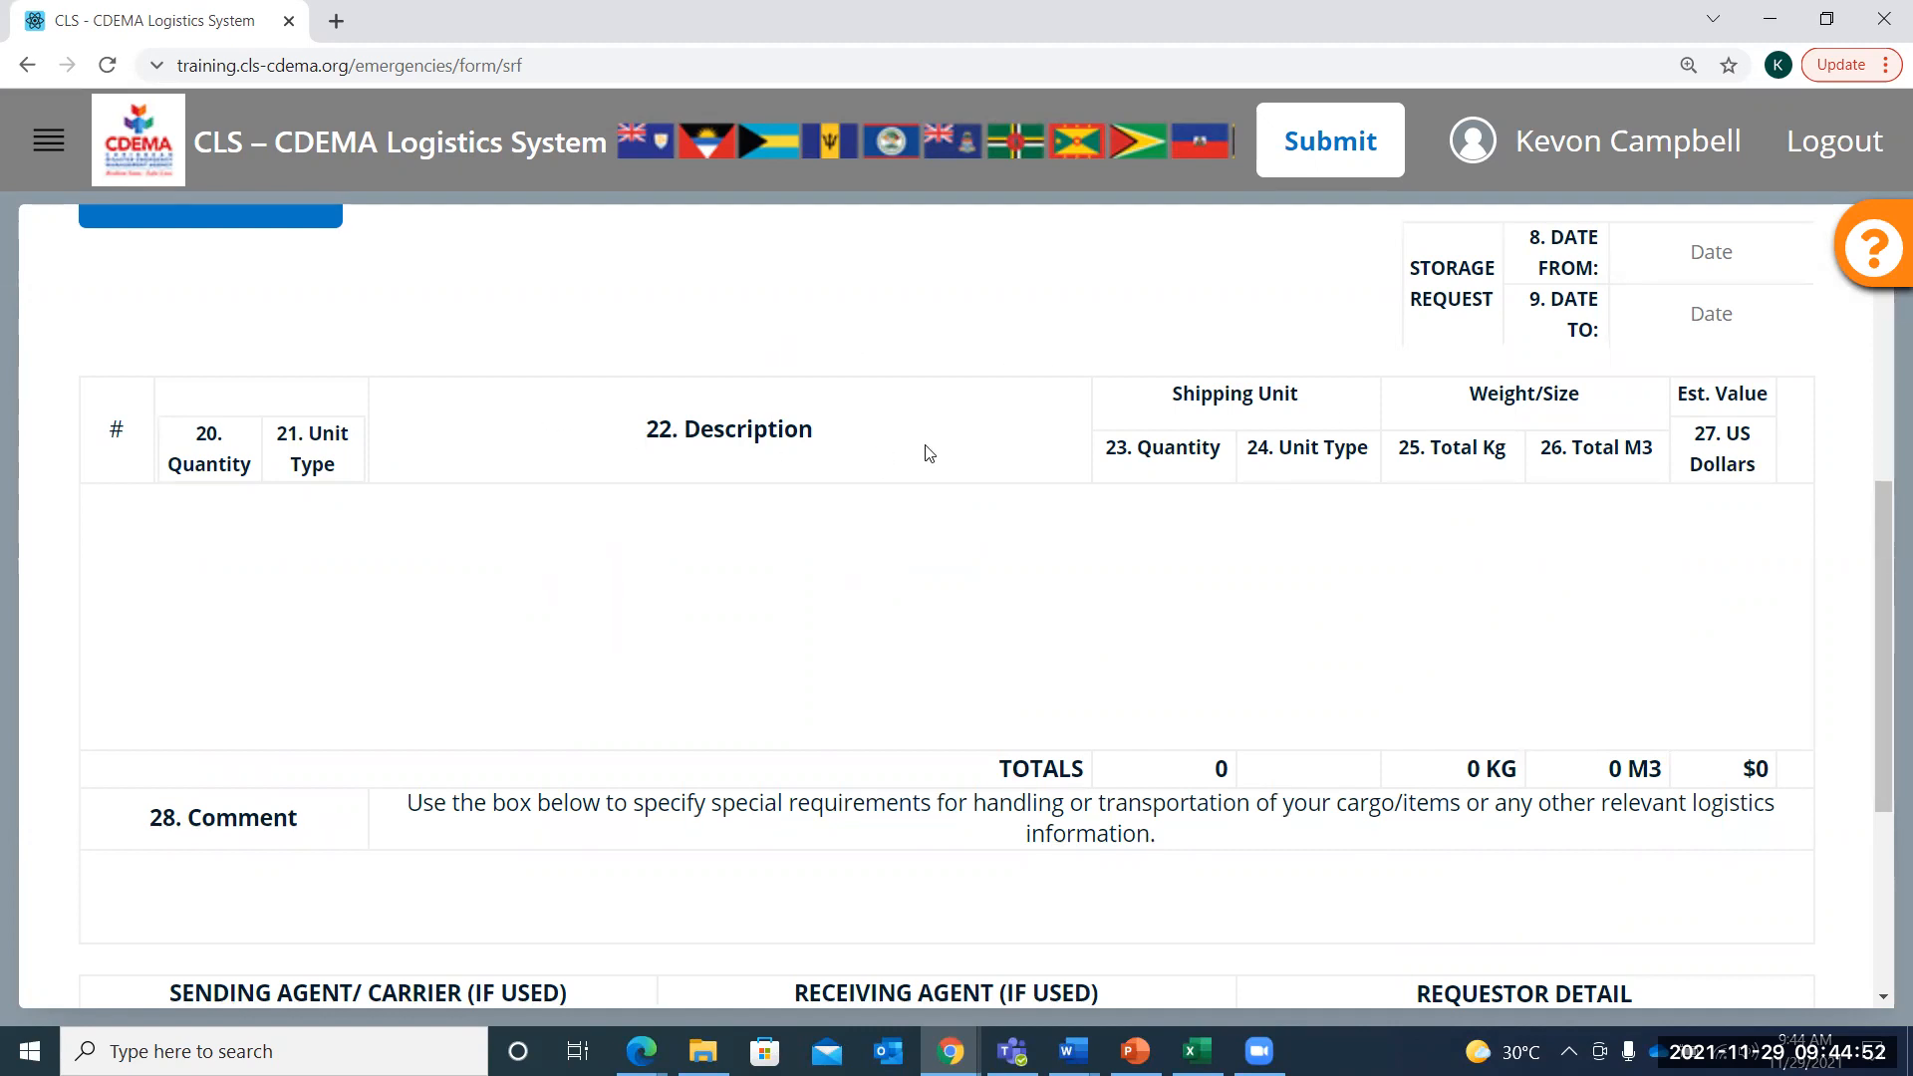
pyautogui.scroll(6, 929, 454)
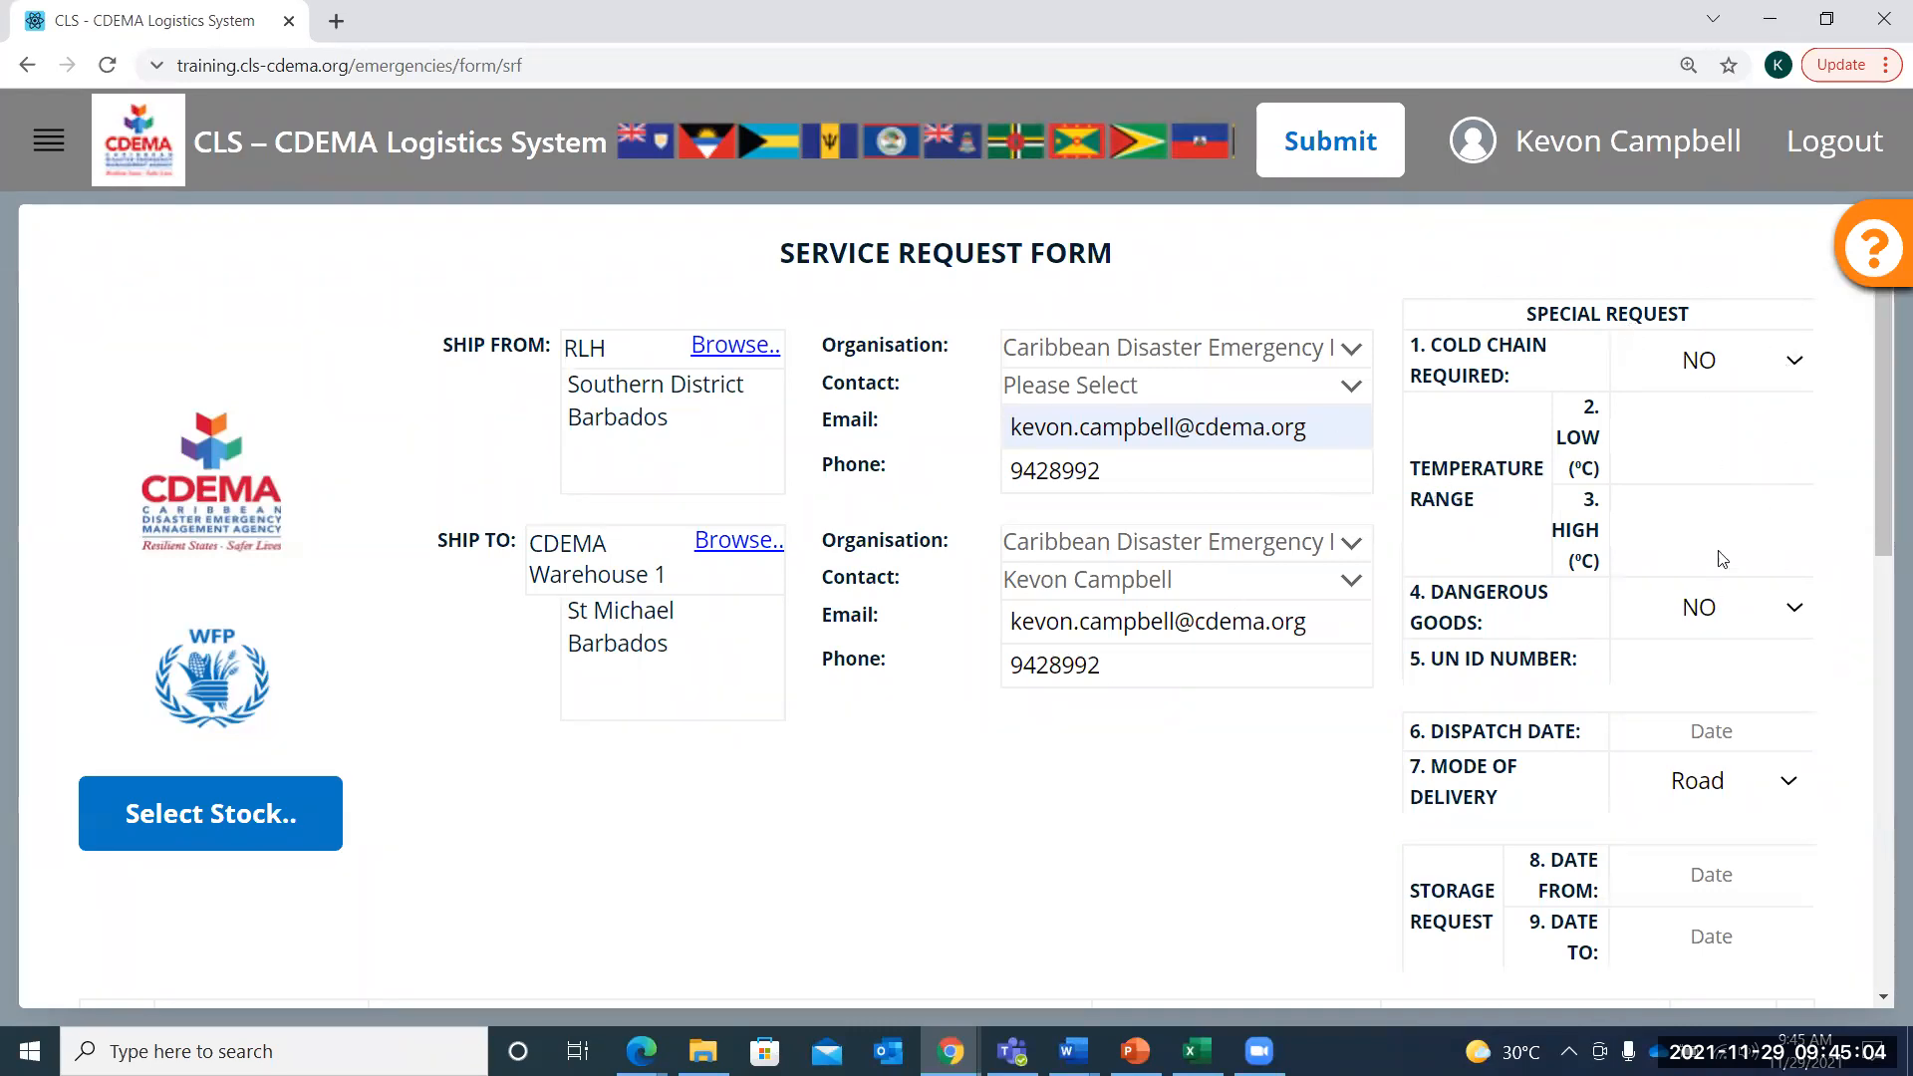
# Set the special request's dispatch date to 30/11/2021
pyautogui.click(1845, 464)
pyautogui.click(1729, 737)
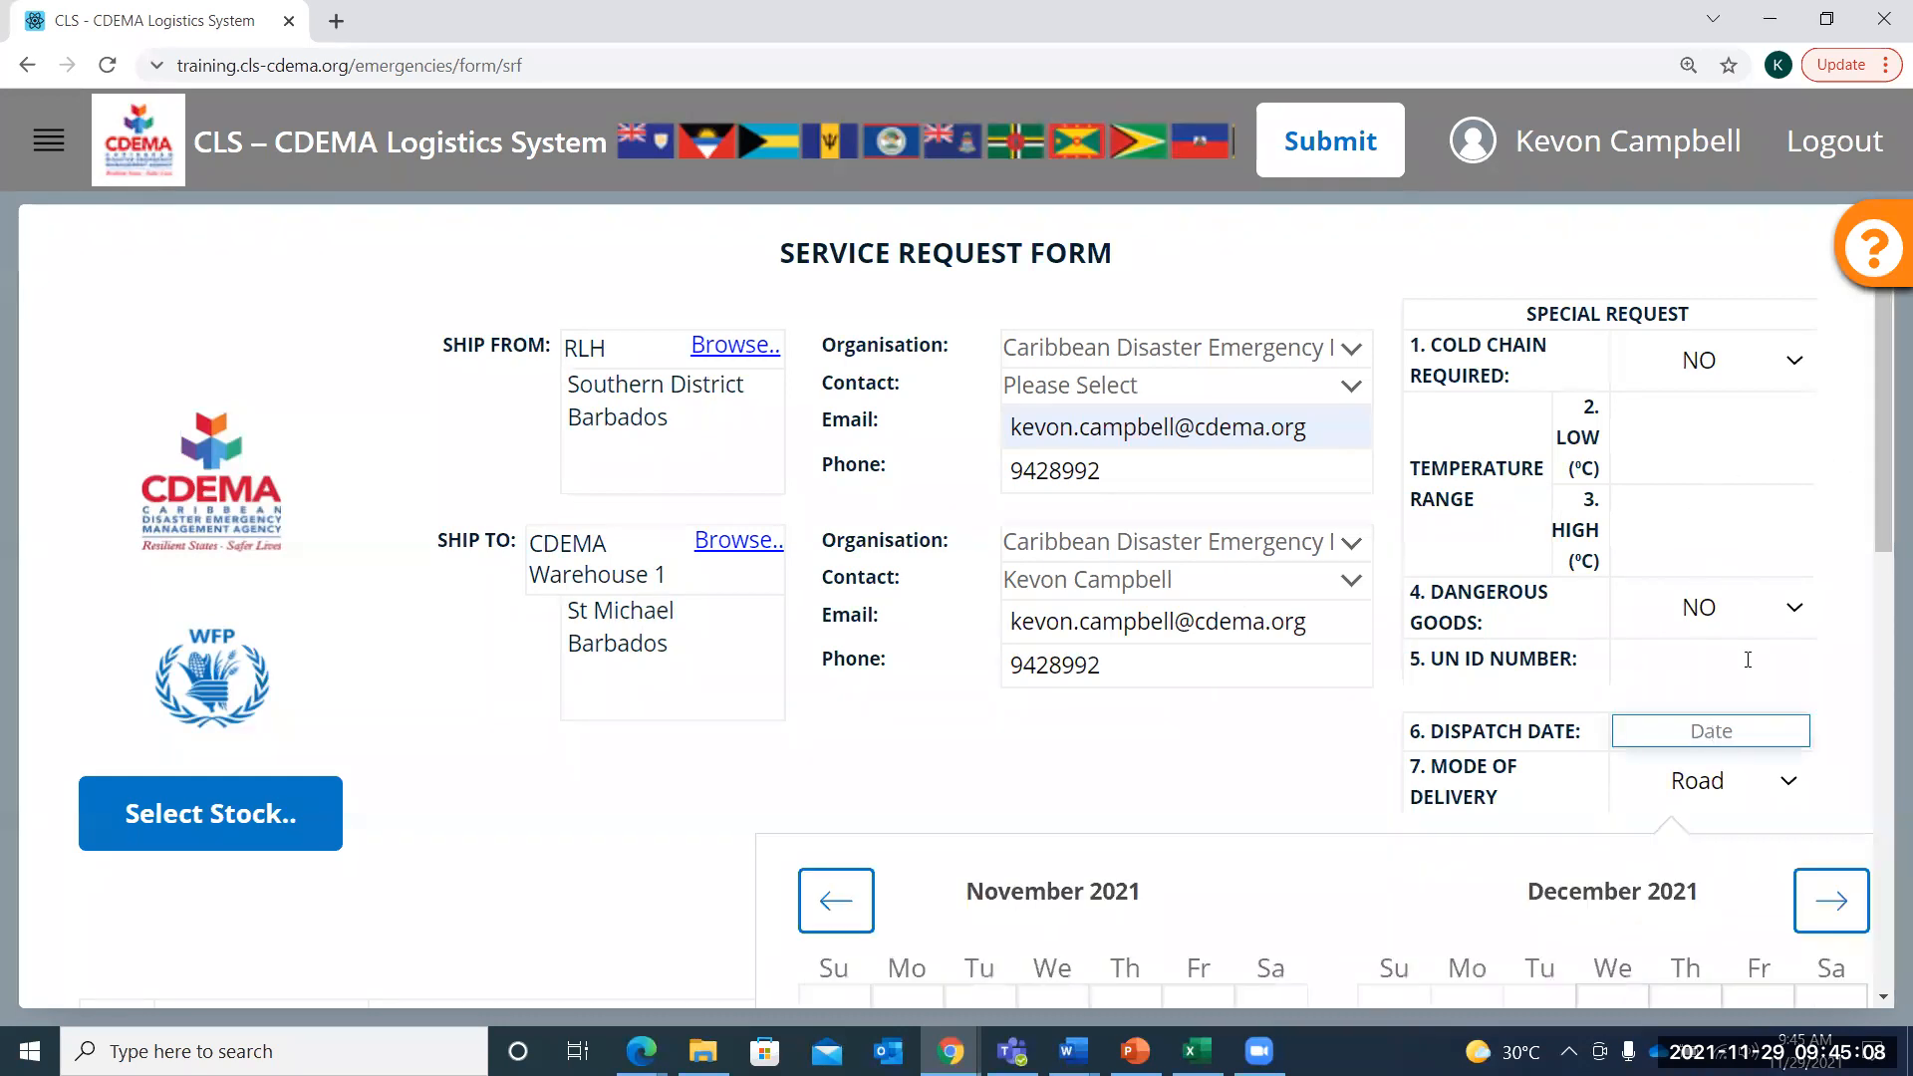
pyautogui.scroll(-5, 1747, 663)
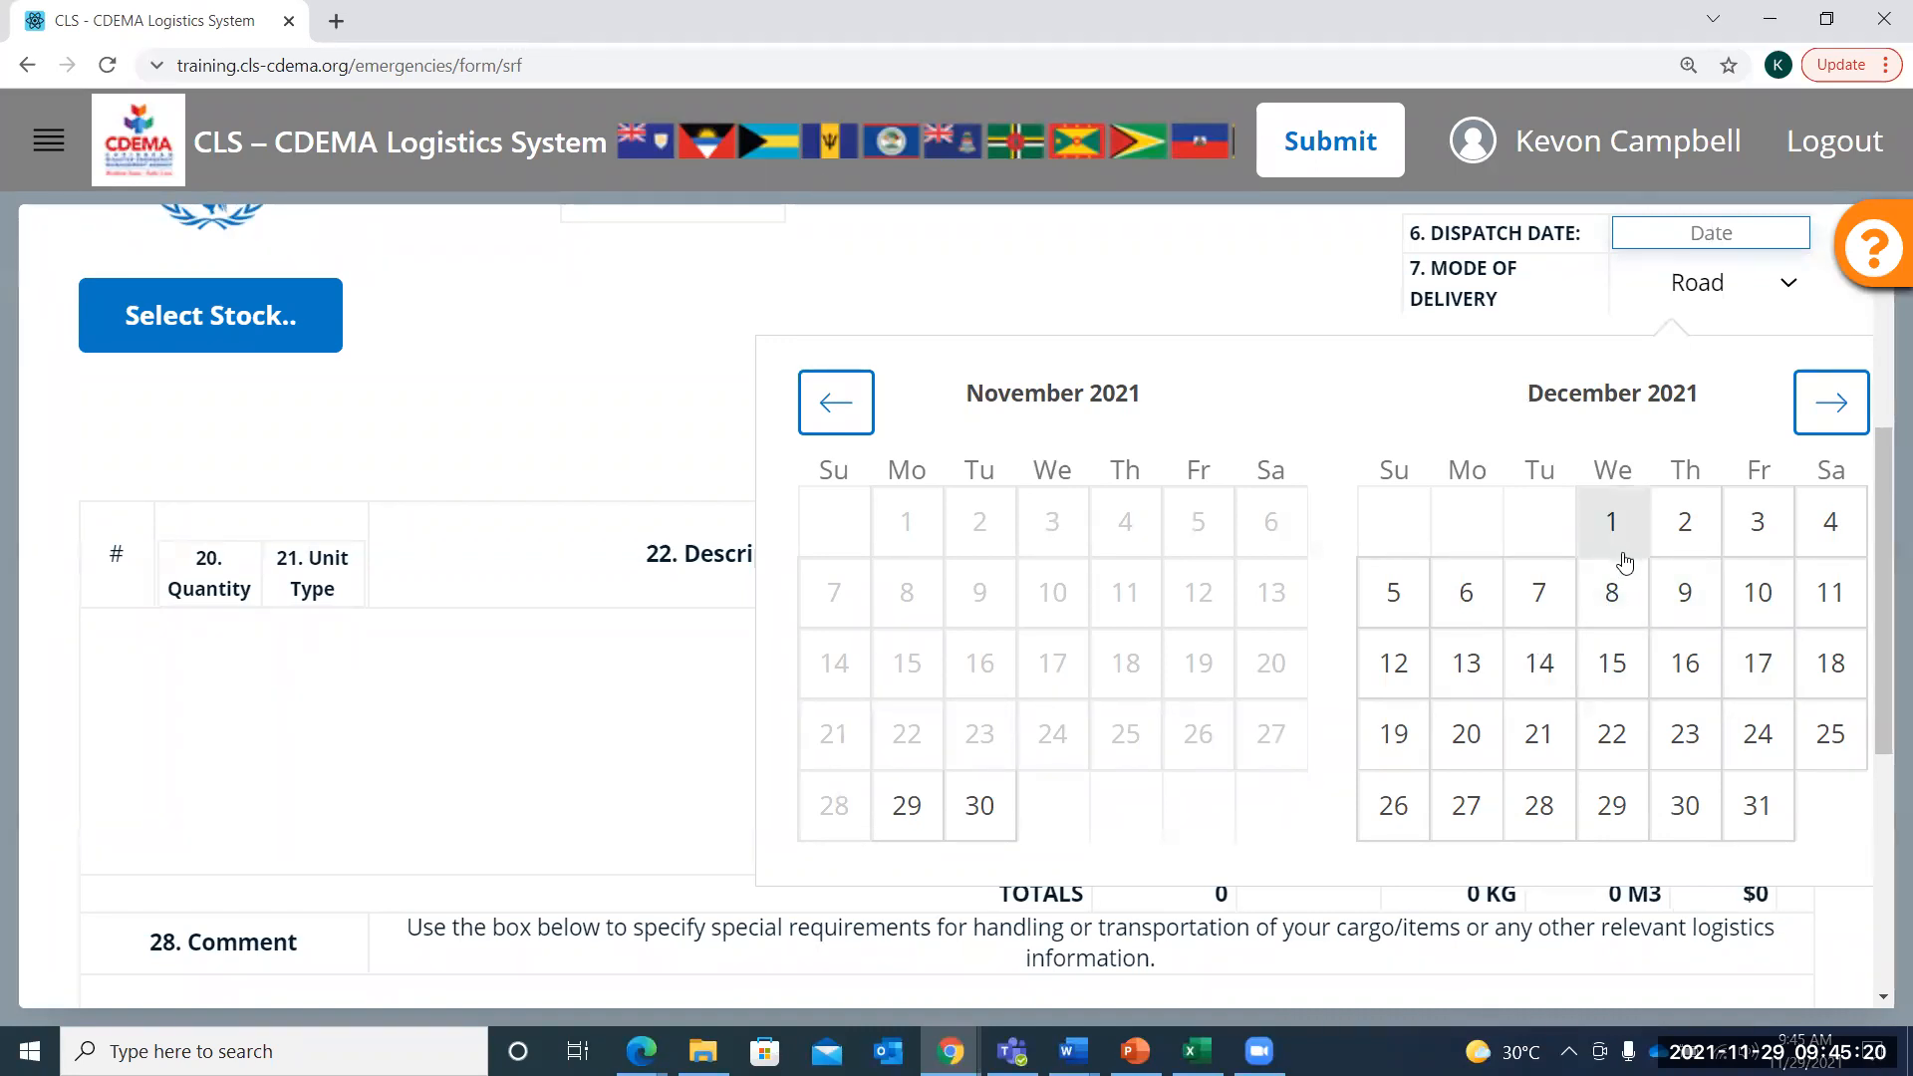
pyautogui.click(986, 823)
pyautogui.scroll(3, 1190, 572)
pyautogui.scroll(1, 1190, 575)
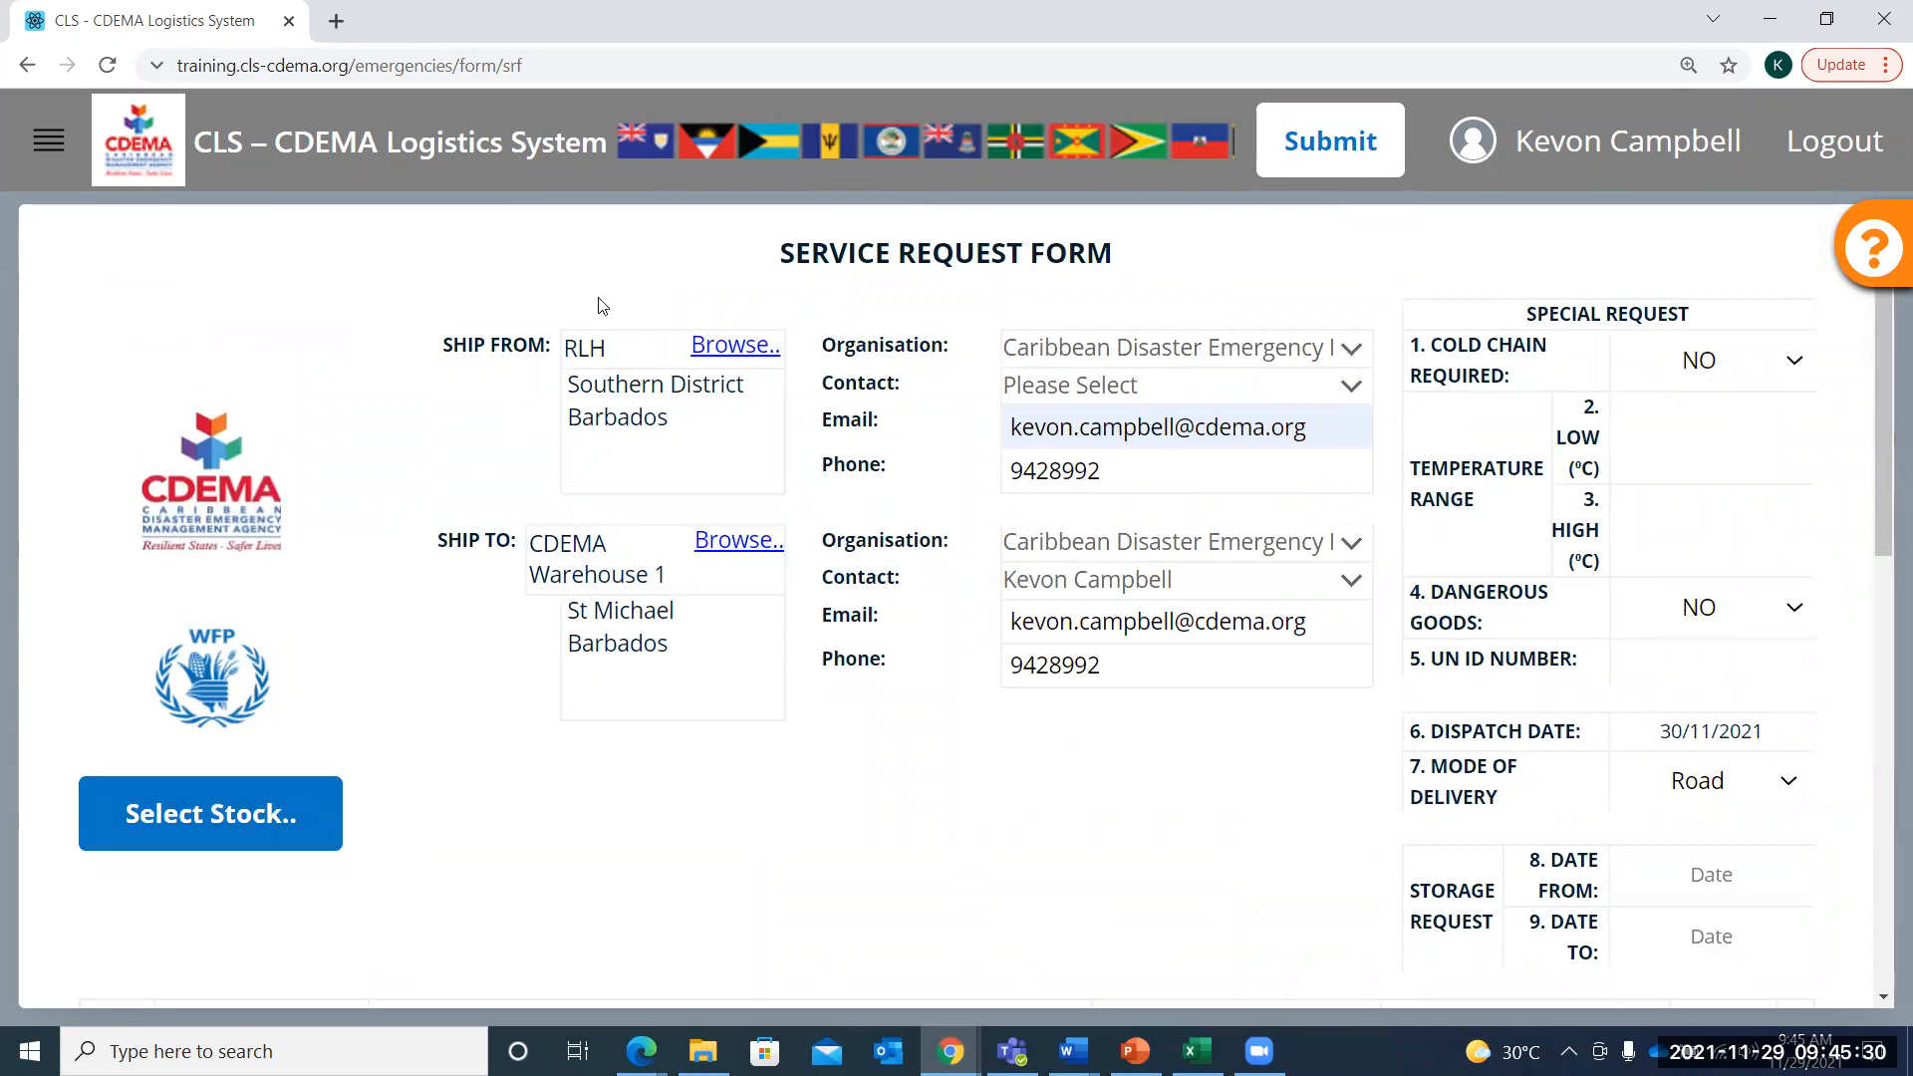
# Open the stock selection for the shipment and set the quantity of LPG Bottles to 1
pyautogui.click(282, 821)
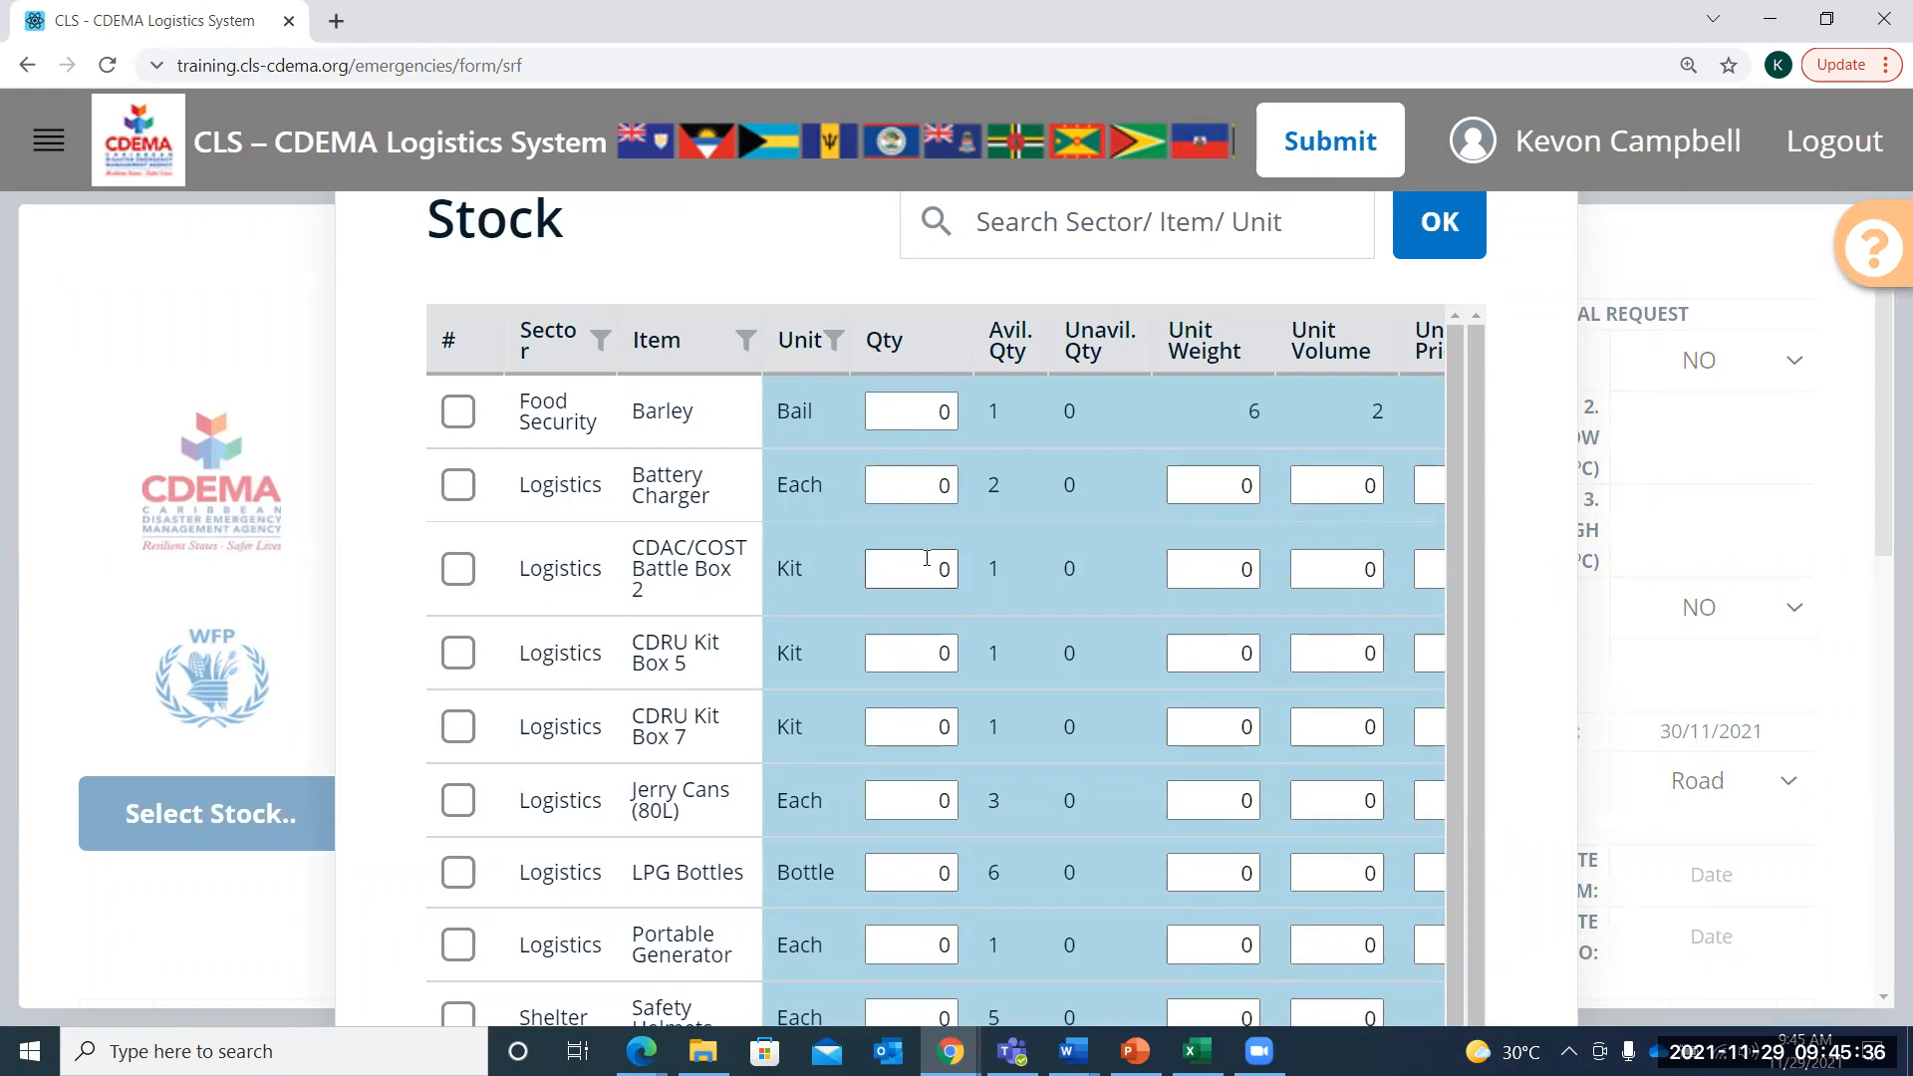
pyautogui.scroll(-1, 927, 558)
pyautogui.scroll(1, 926, 558)
pyautogui.scroll(-1, 785, 884)
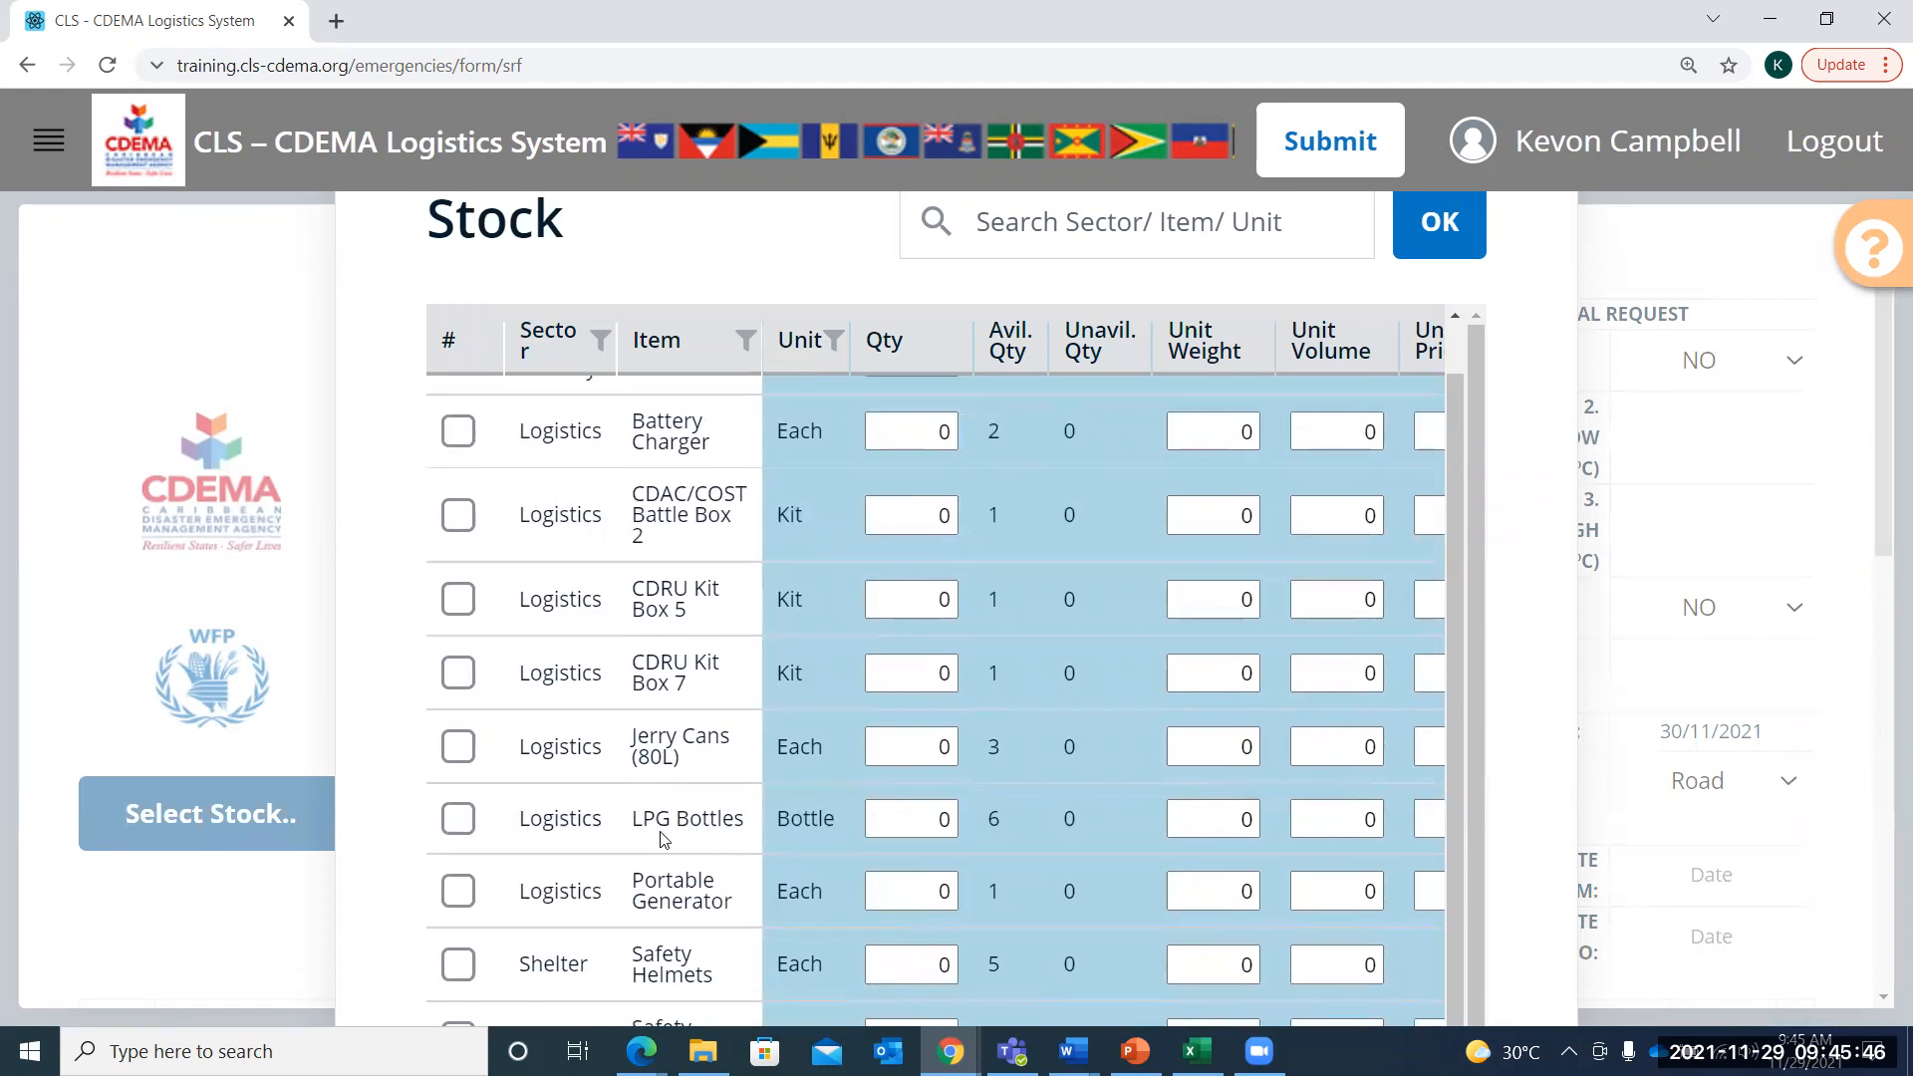
pyautogui.click(947, 818)
pyautogui.doubleClick(947, 818)
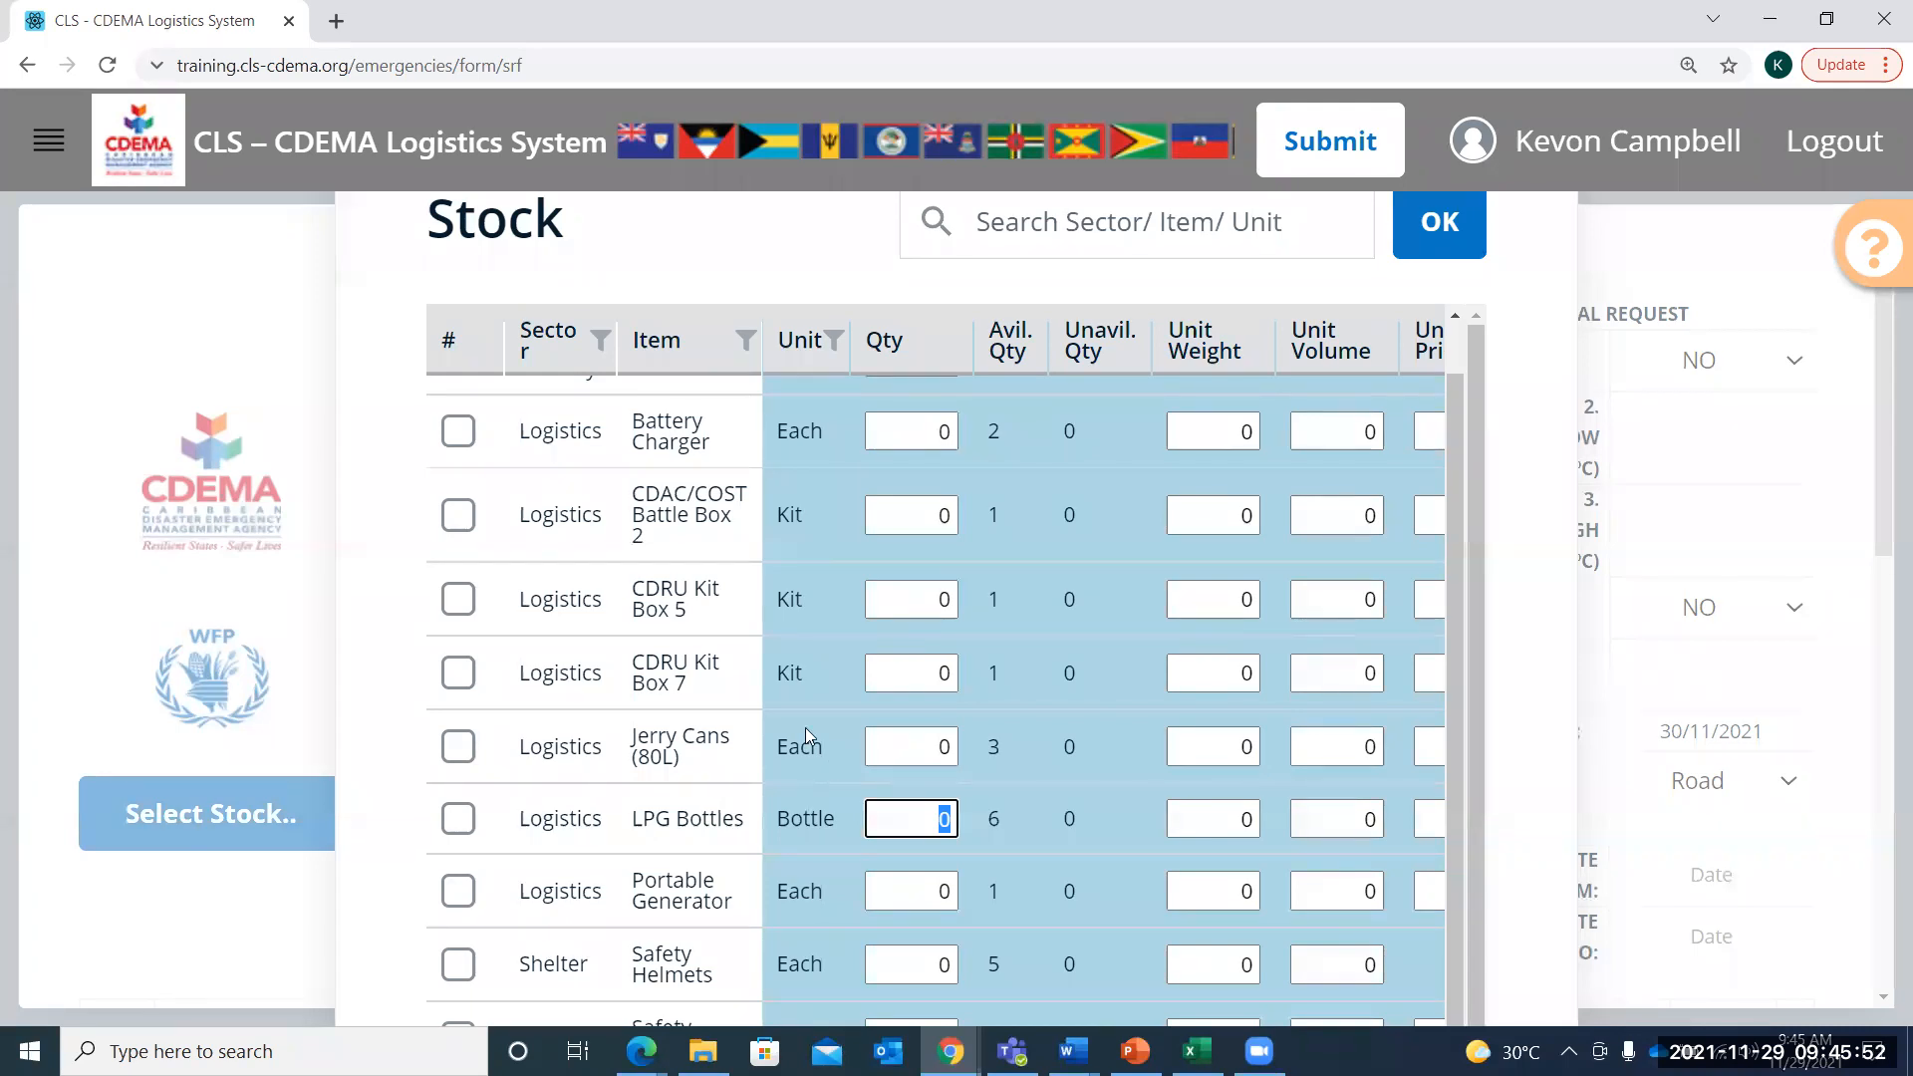
pyautogui.write('1')
# Include LPG Bottles in the stock selection and set their ship unit to Loose
pyautogui.scroll(-1, 1010, 689)
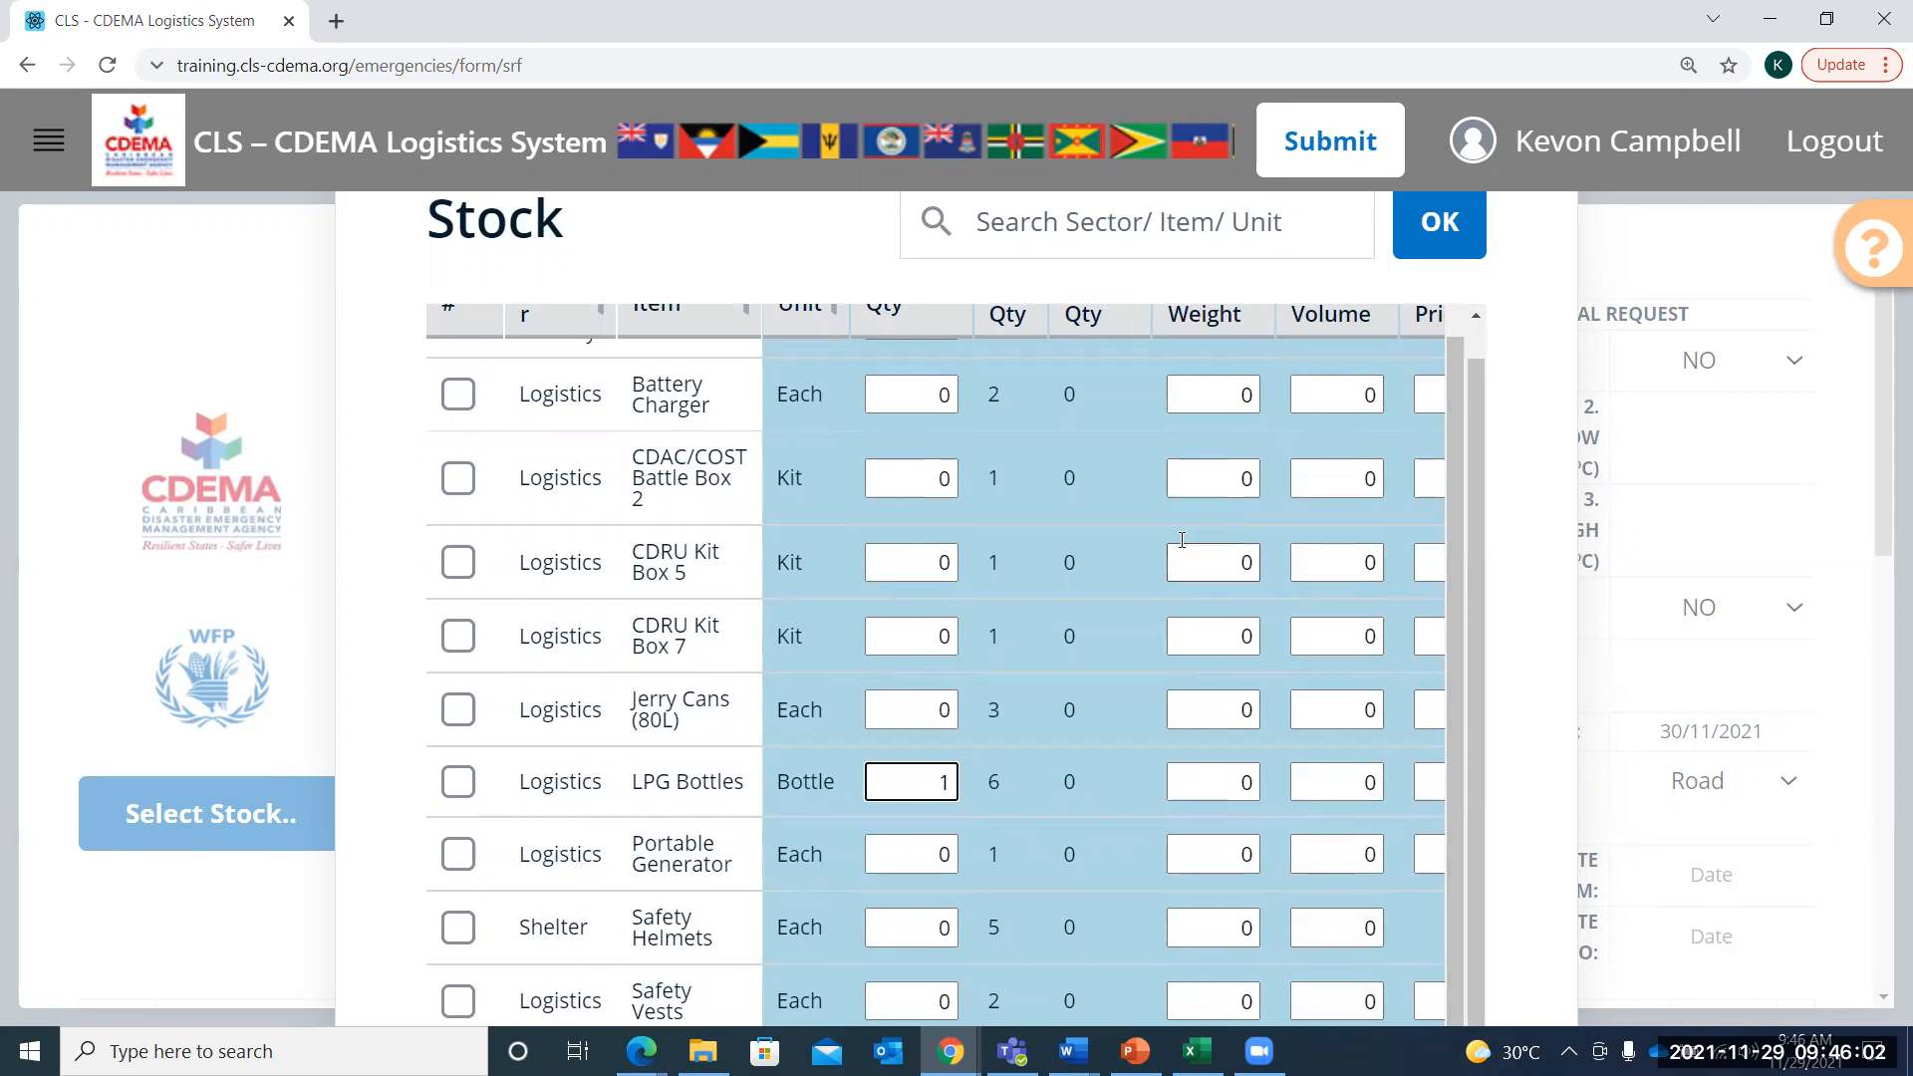
pyautogui.hotkey('ctrl', '-')
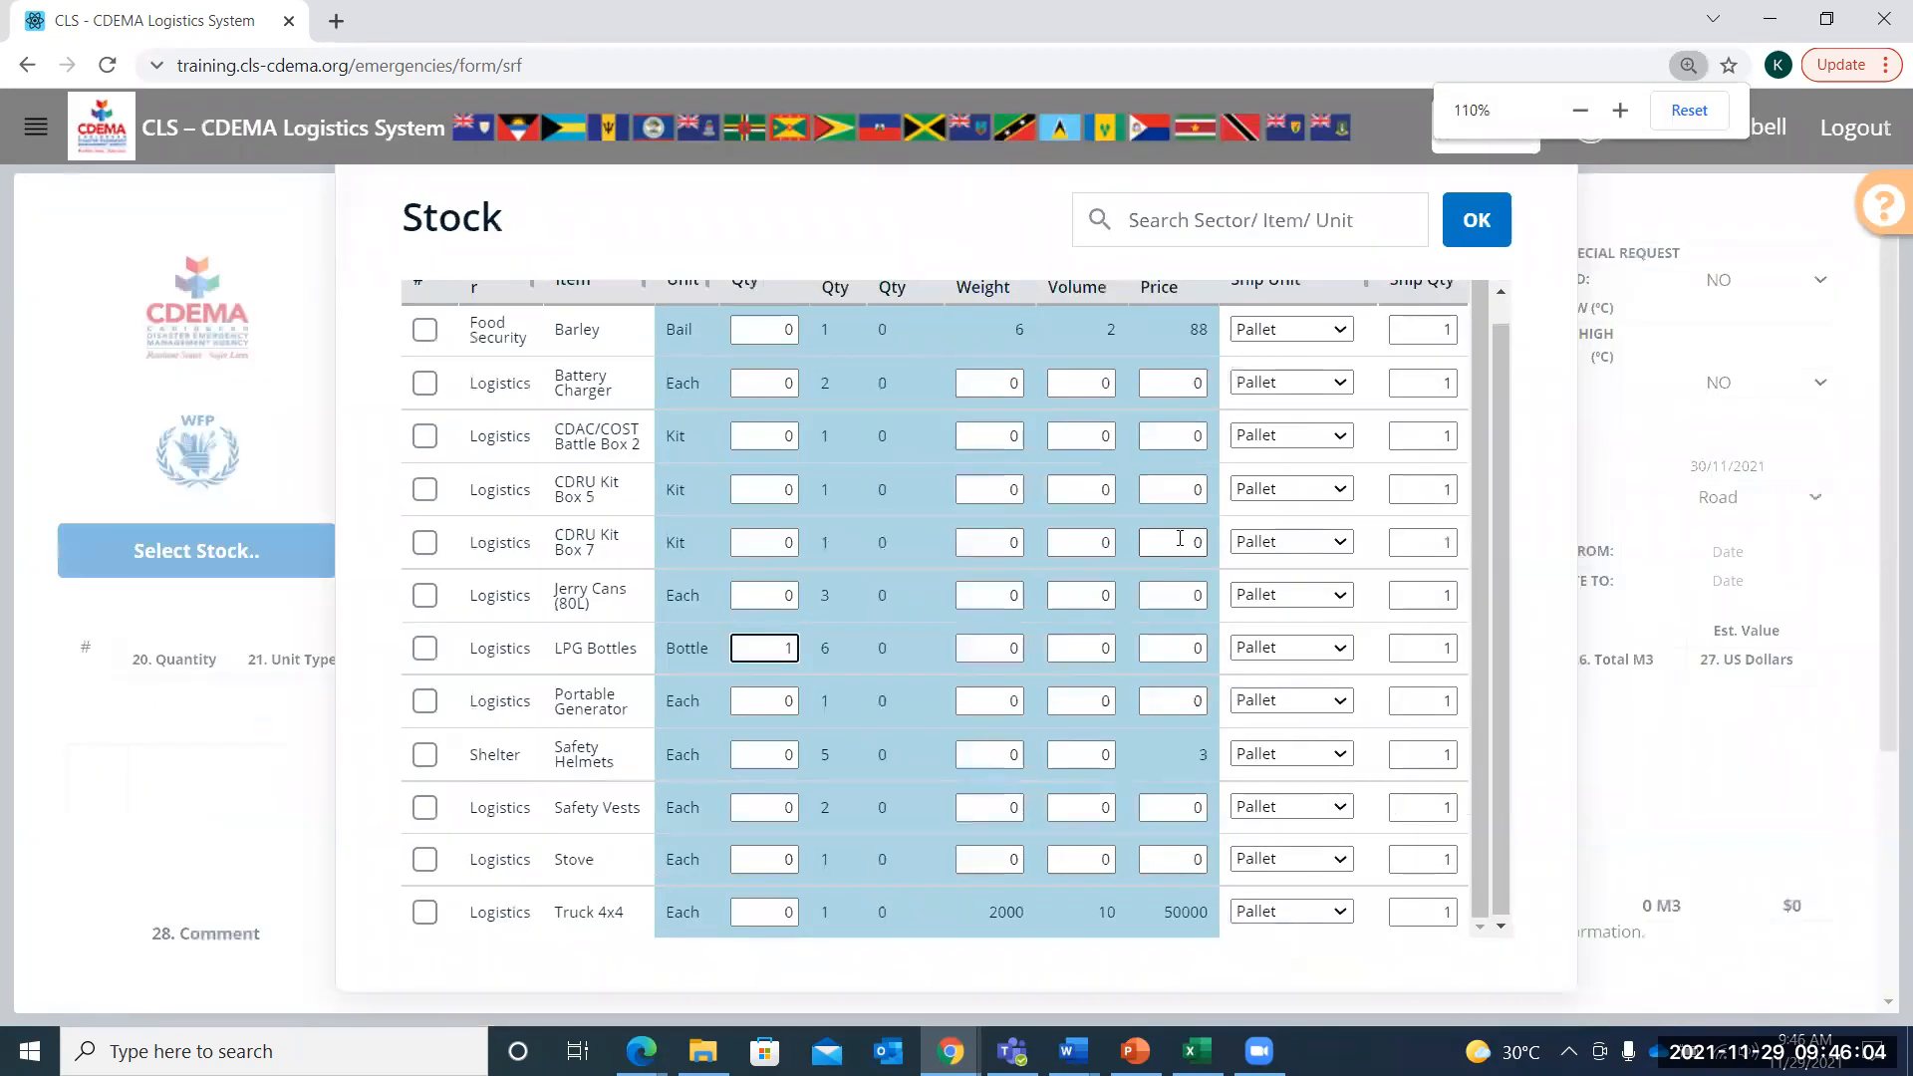
pyautogui.hotkey('ctrl', '-')
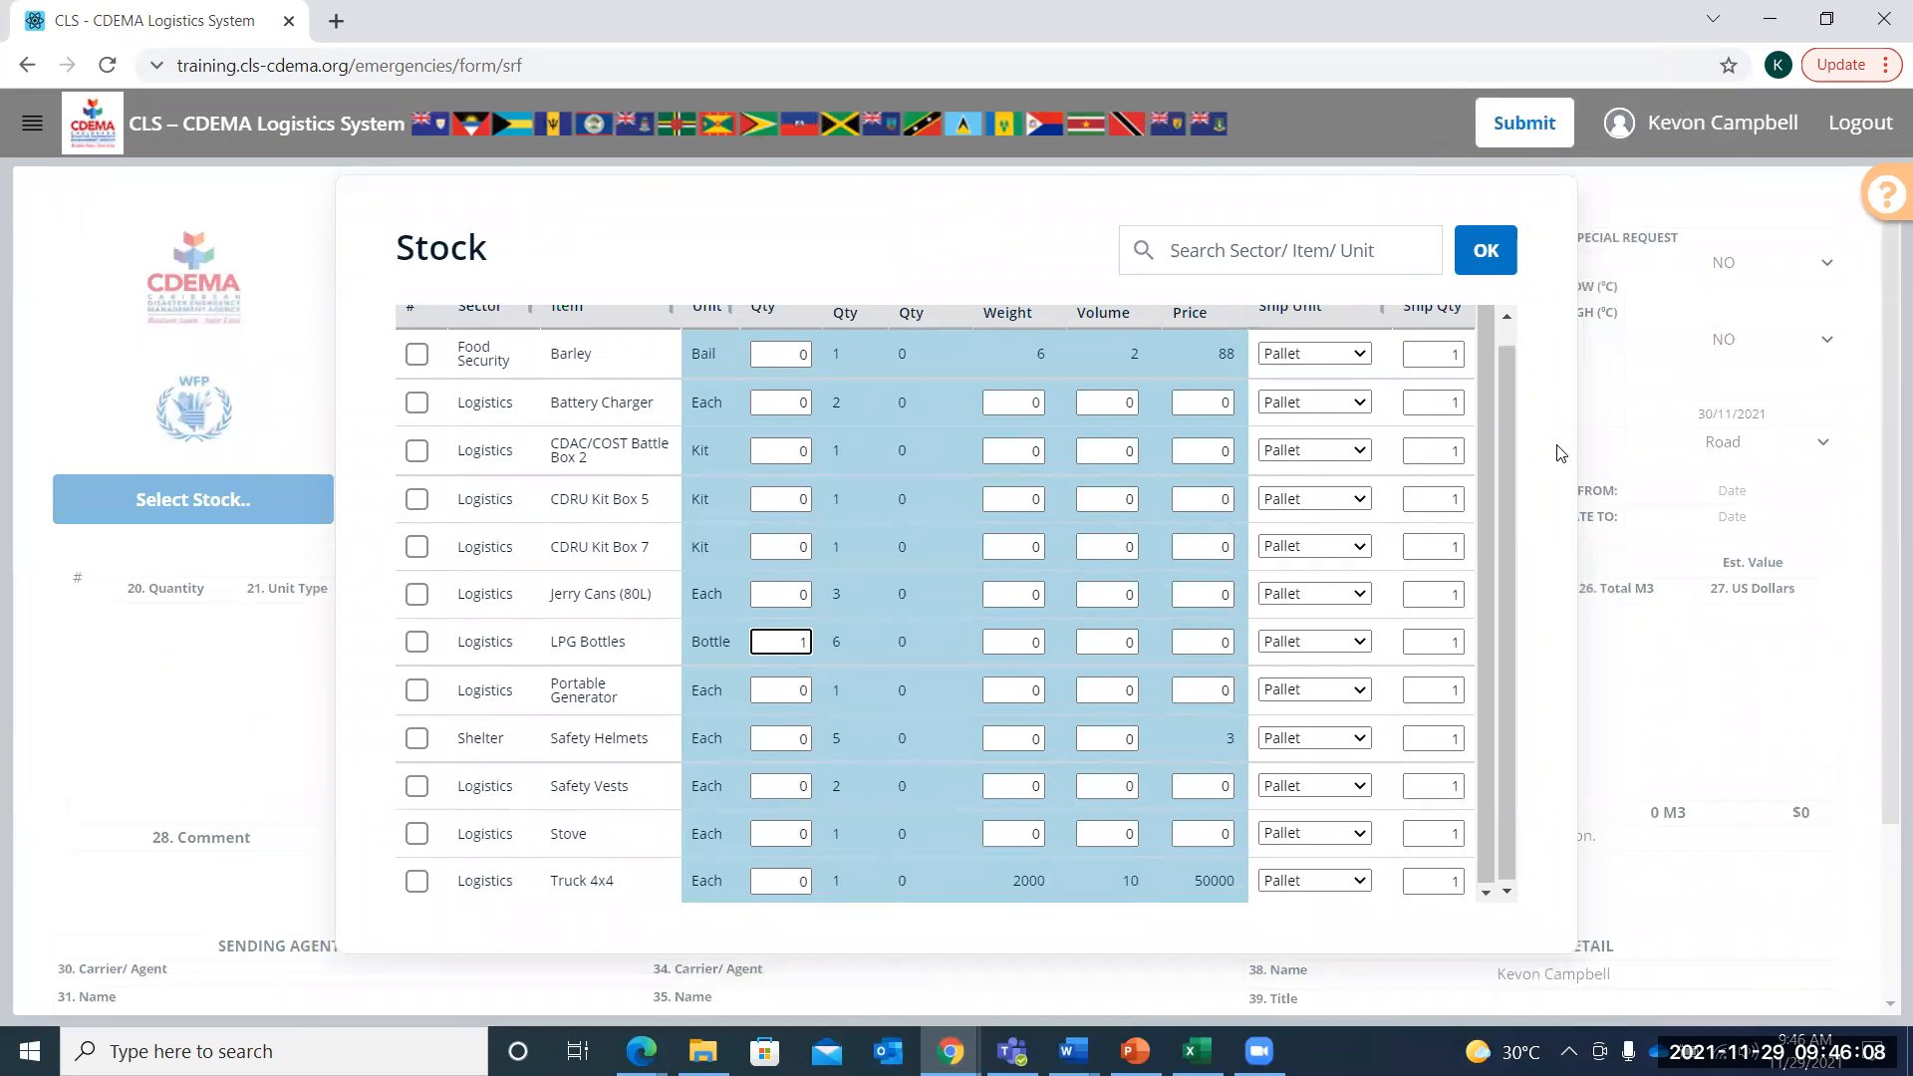
pyautogui.moveTo(1506, 432); pyautogui.dragTo(1504, 379)
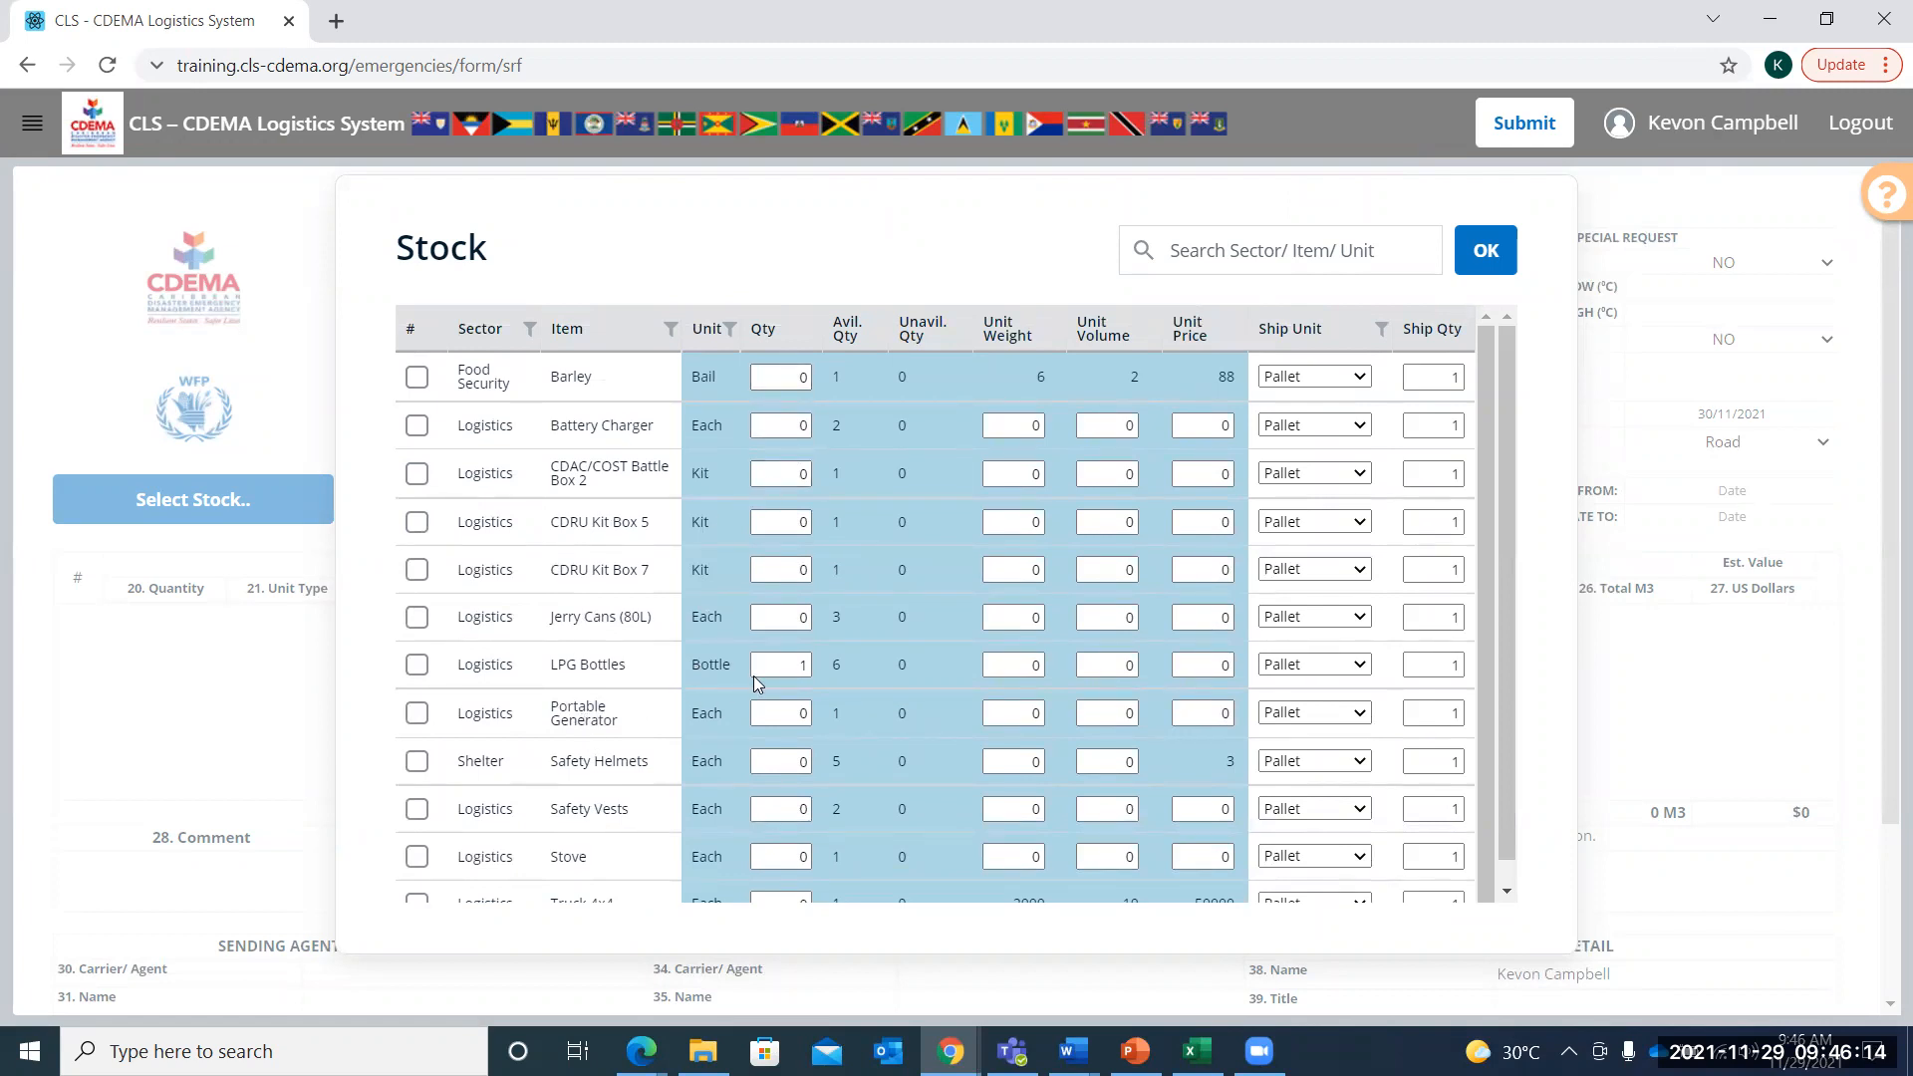
pyautogui.click(415, 667)
pyautogui.click(1307, 665)
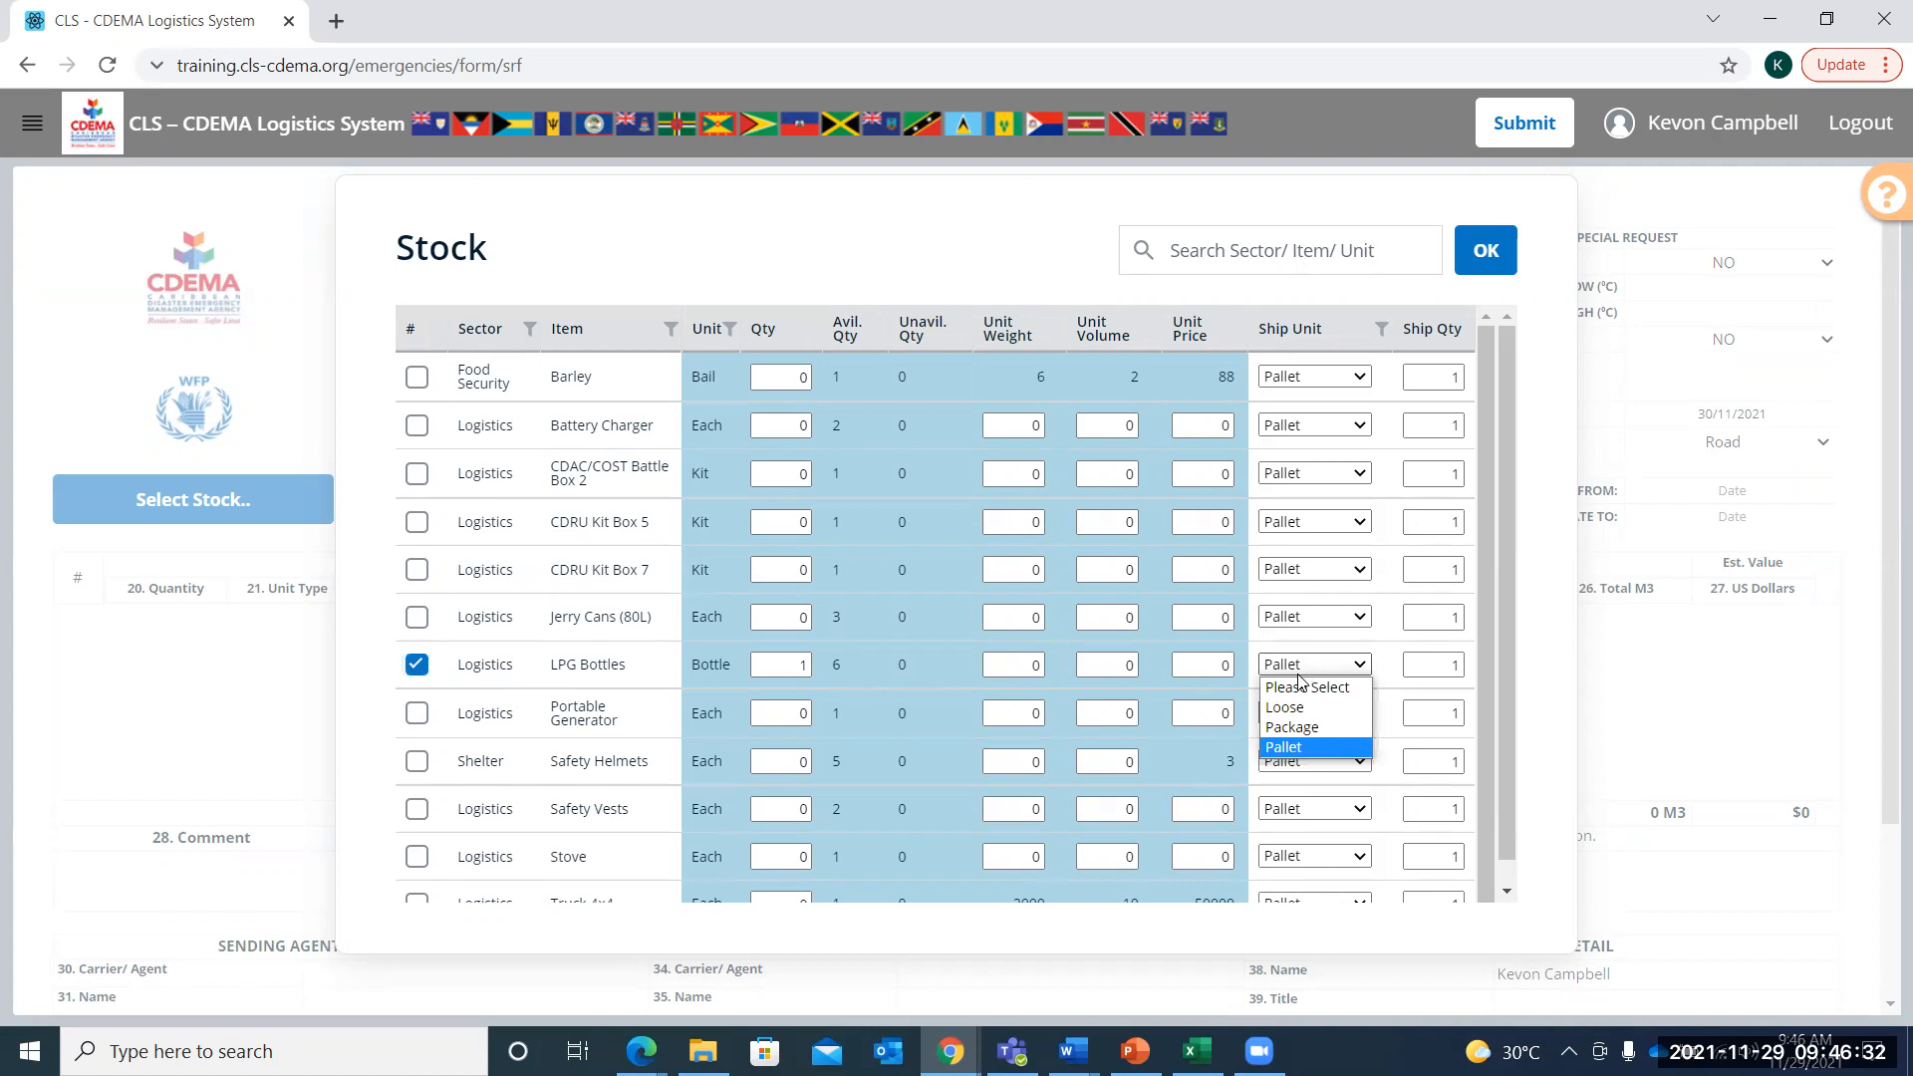
pyautogui.click(1284, 709)
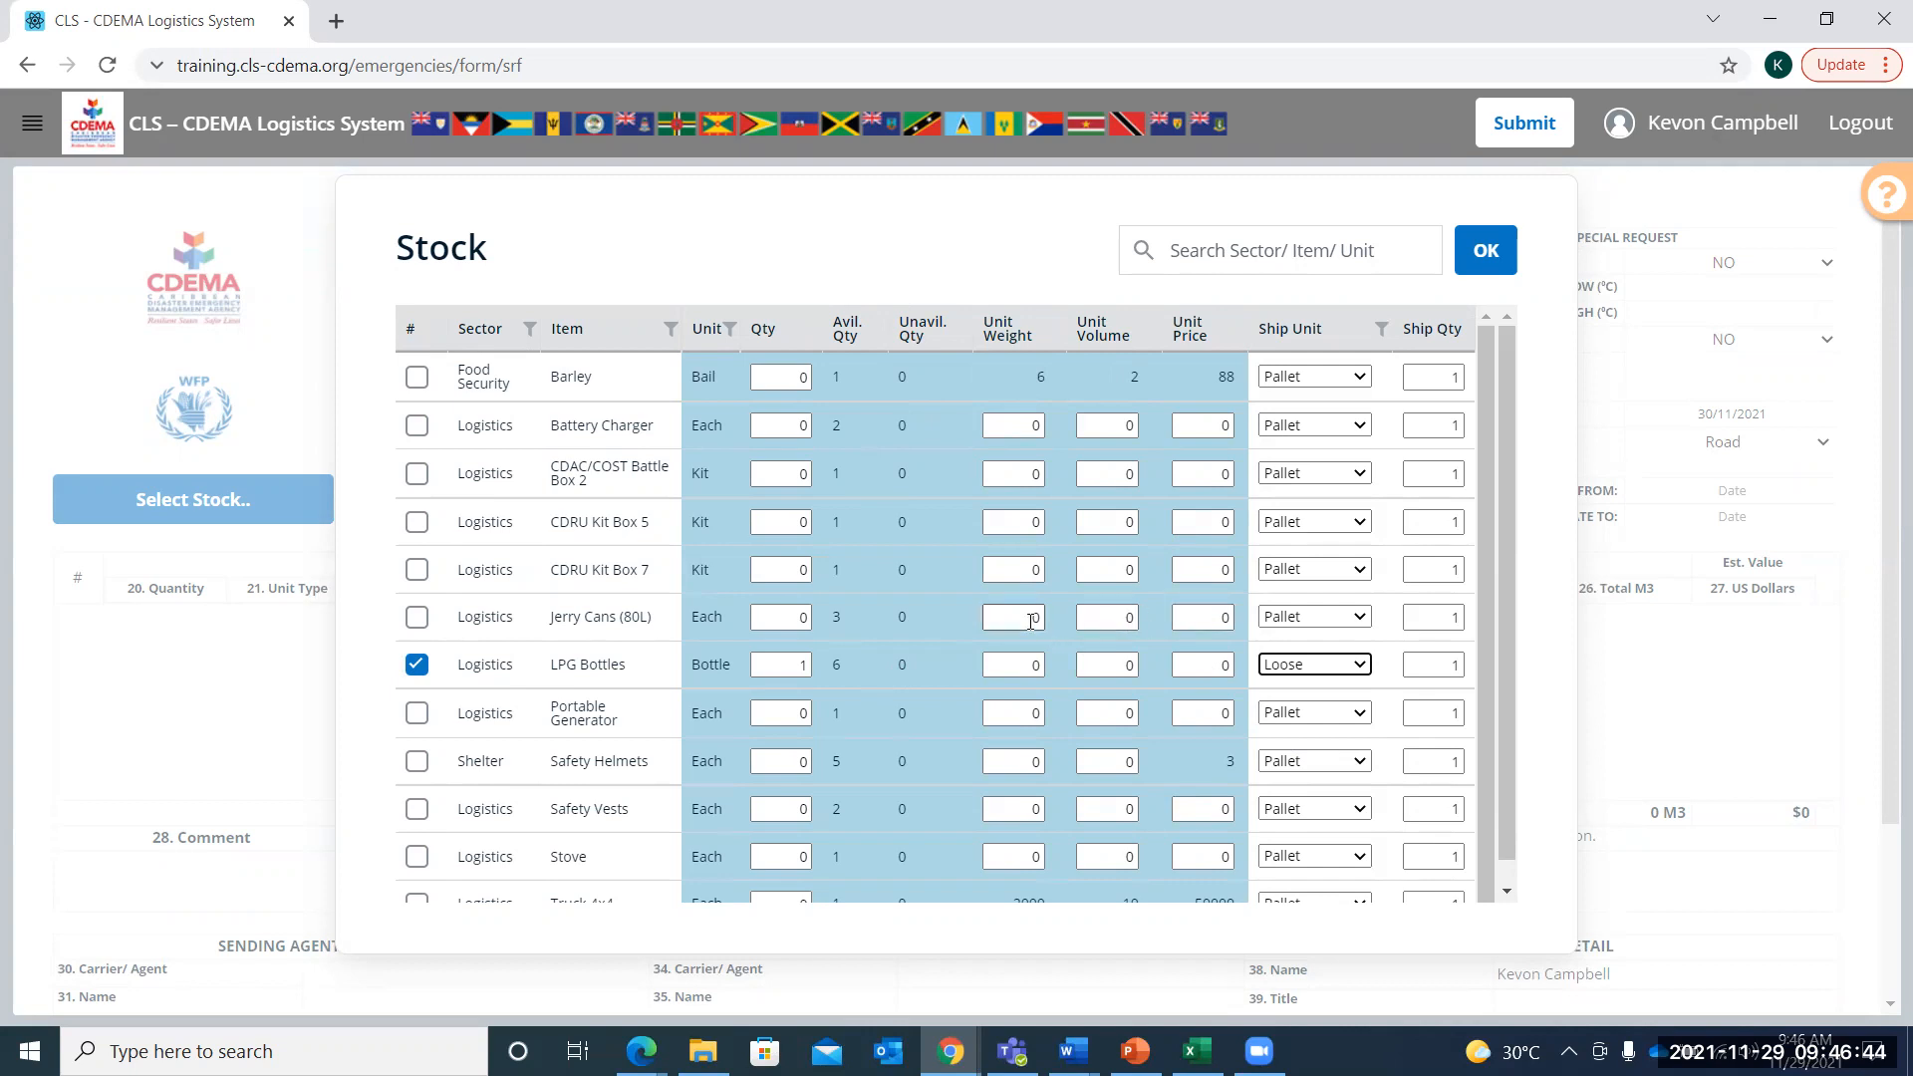
# Set the unit price of LPG Bottles to 10 and add the selected stock to the request form
pyautogui.click(1221, 665)
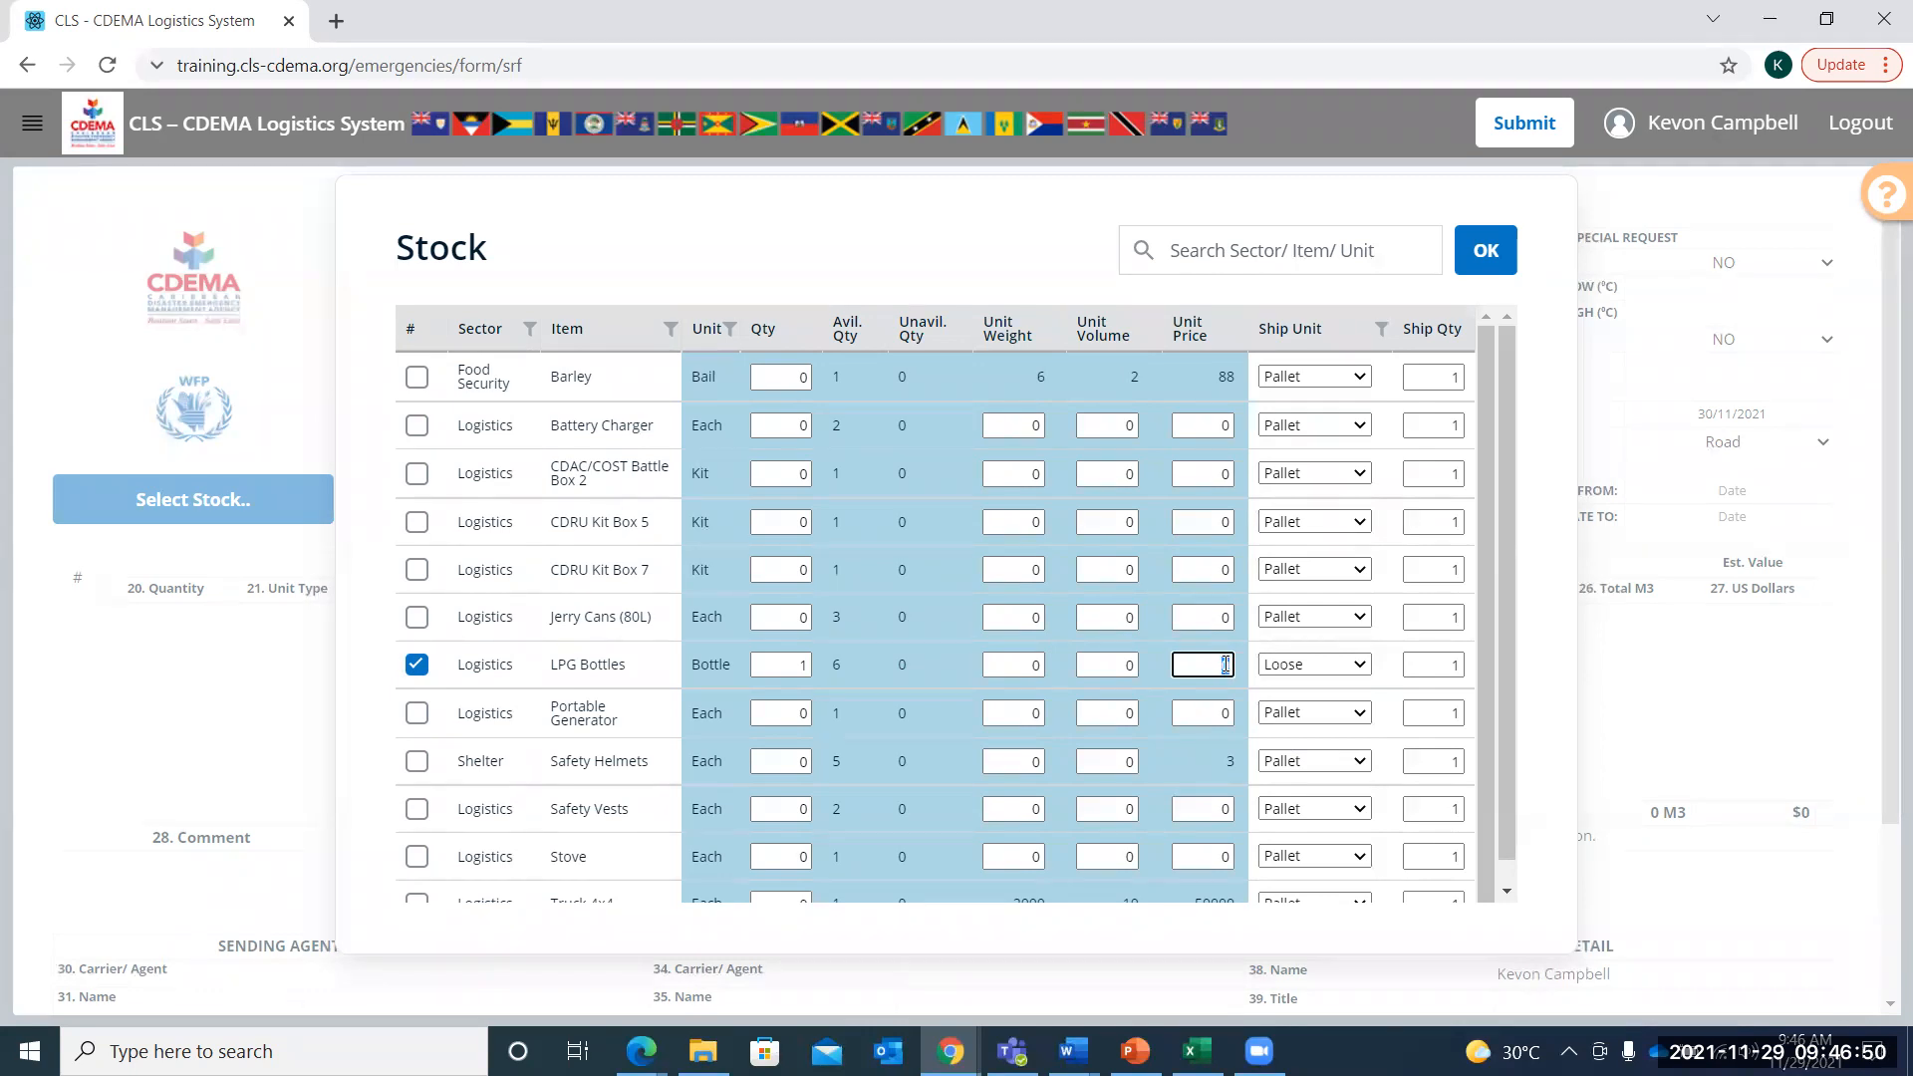
pyautogui.write('10')
pyautogui.click(1173, 385)
pyautogui.click(1485, 255)
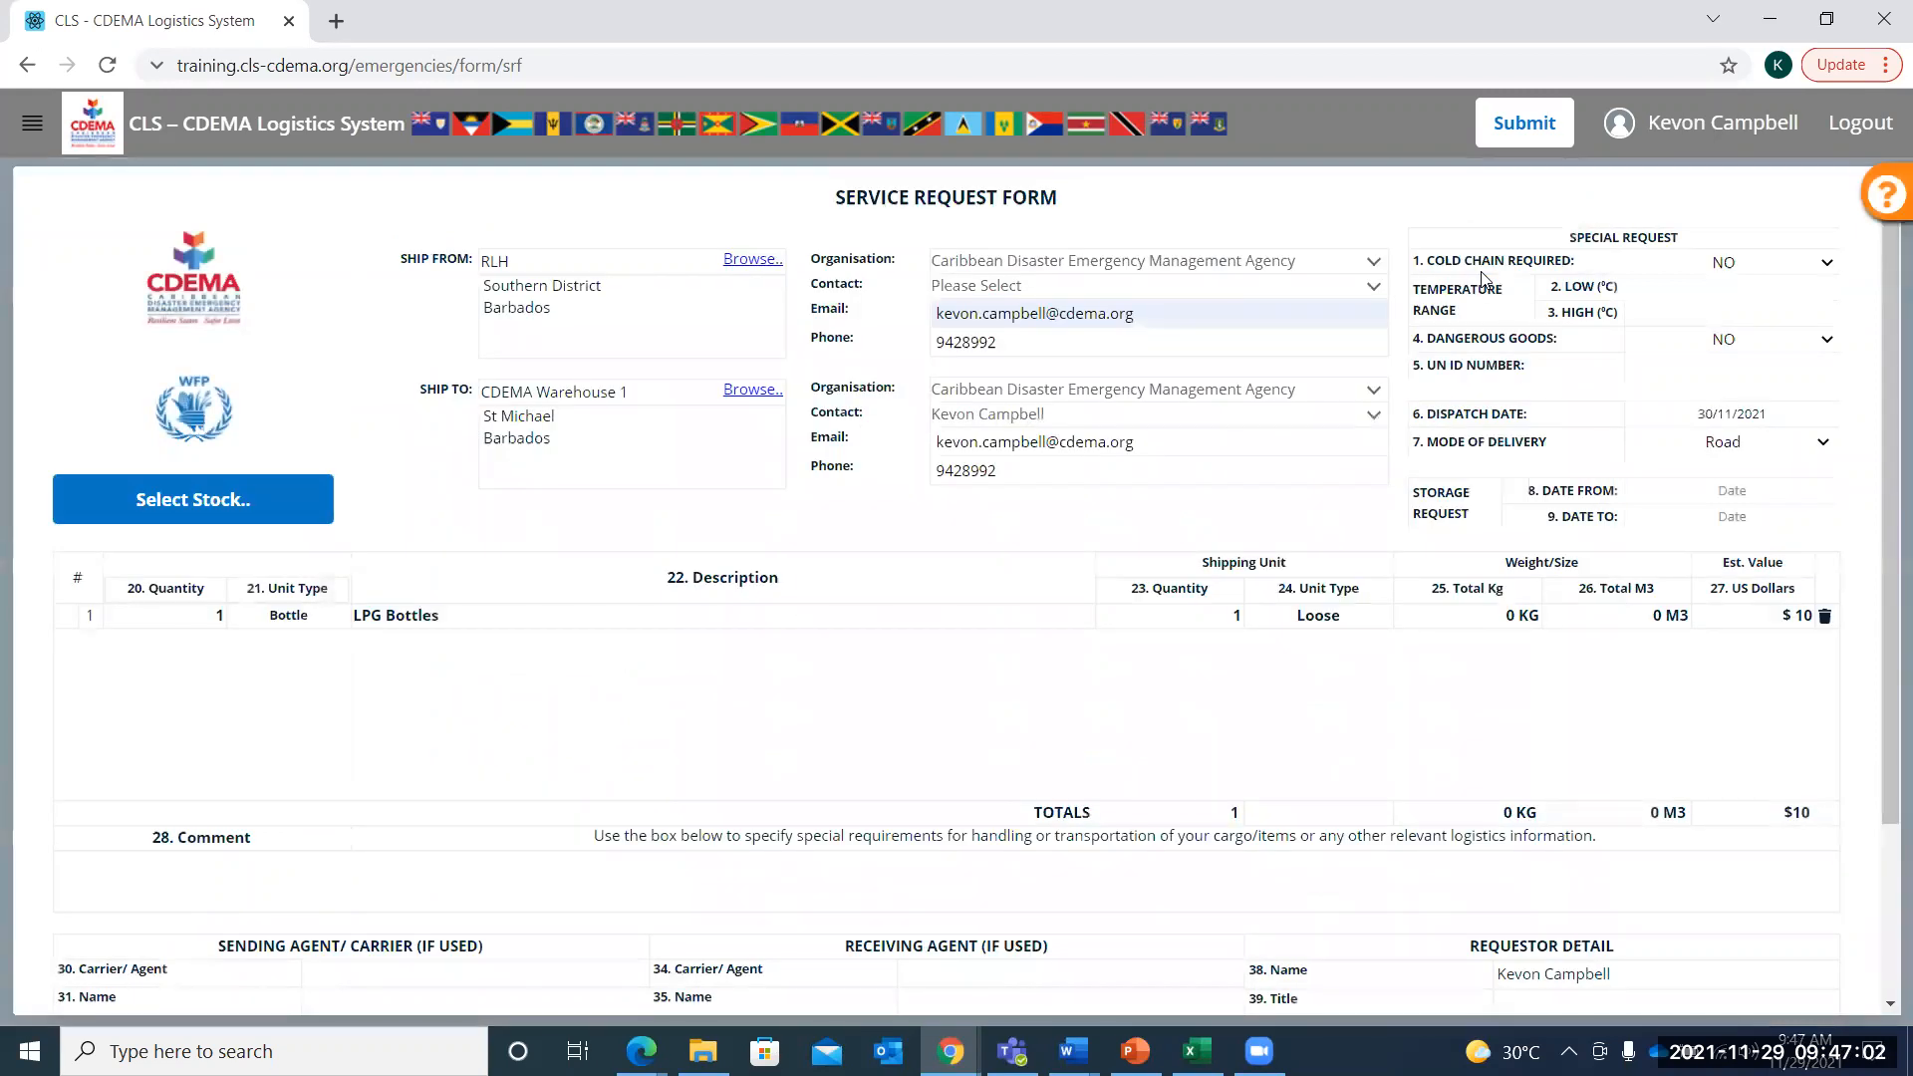
# Enlarge the form by two zoom levels, look through the delivery modes and choose Road
pyautogui.hotkey('ctrl', '+')
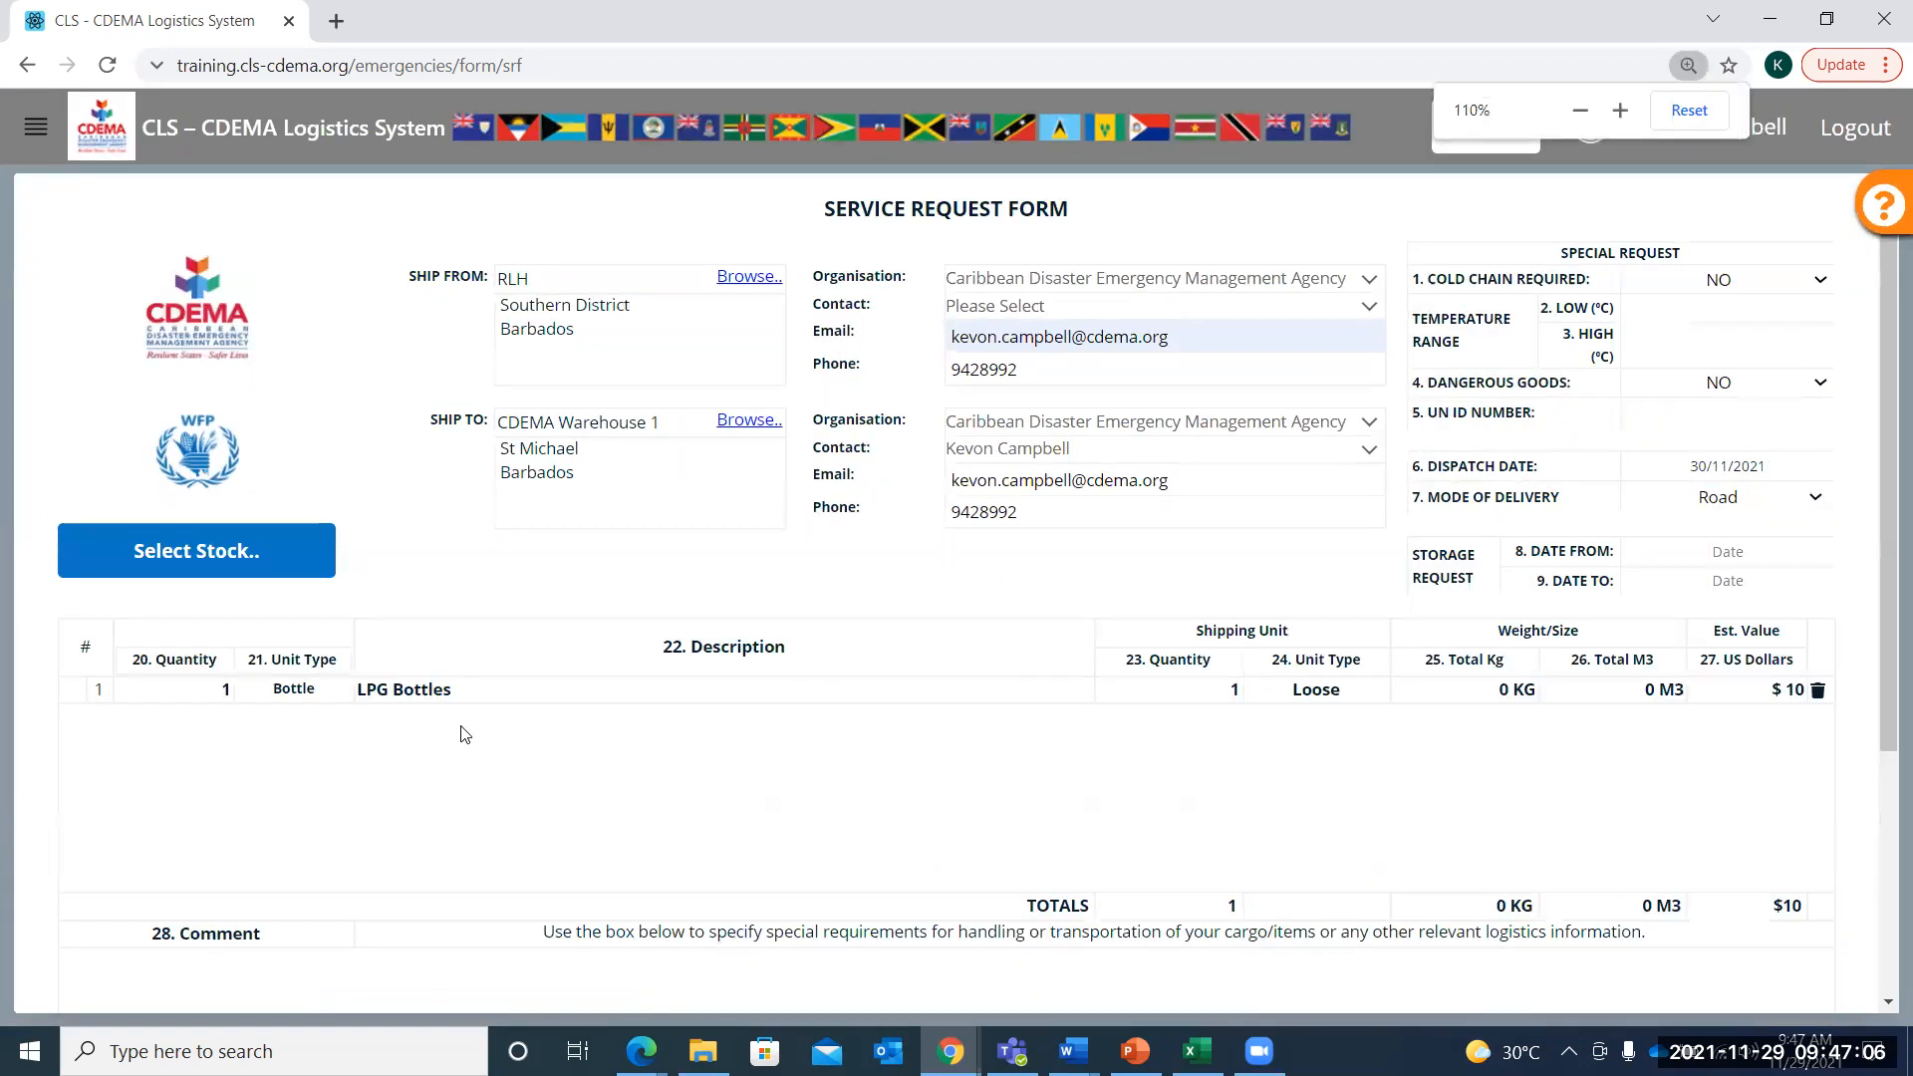
pyautogui.hotkey('ctrl', '+')
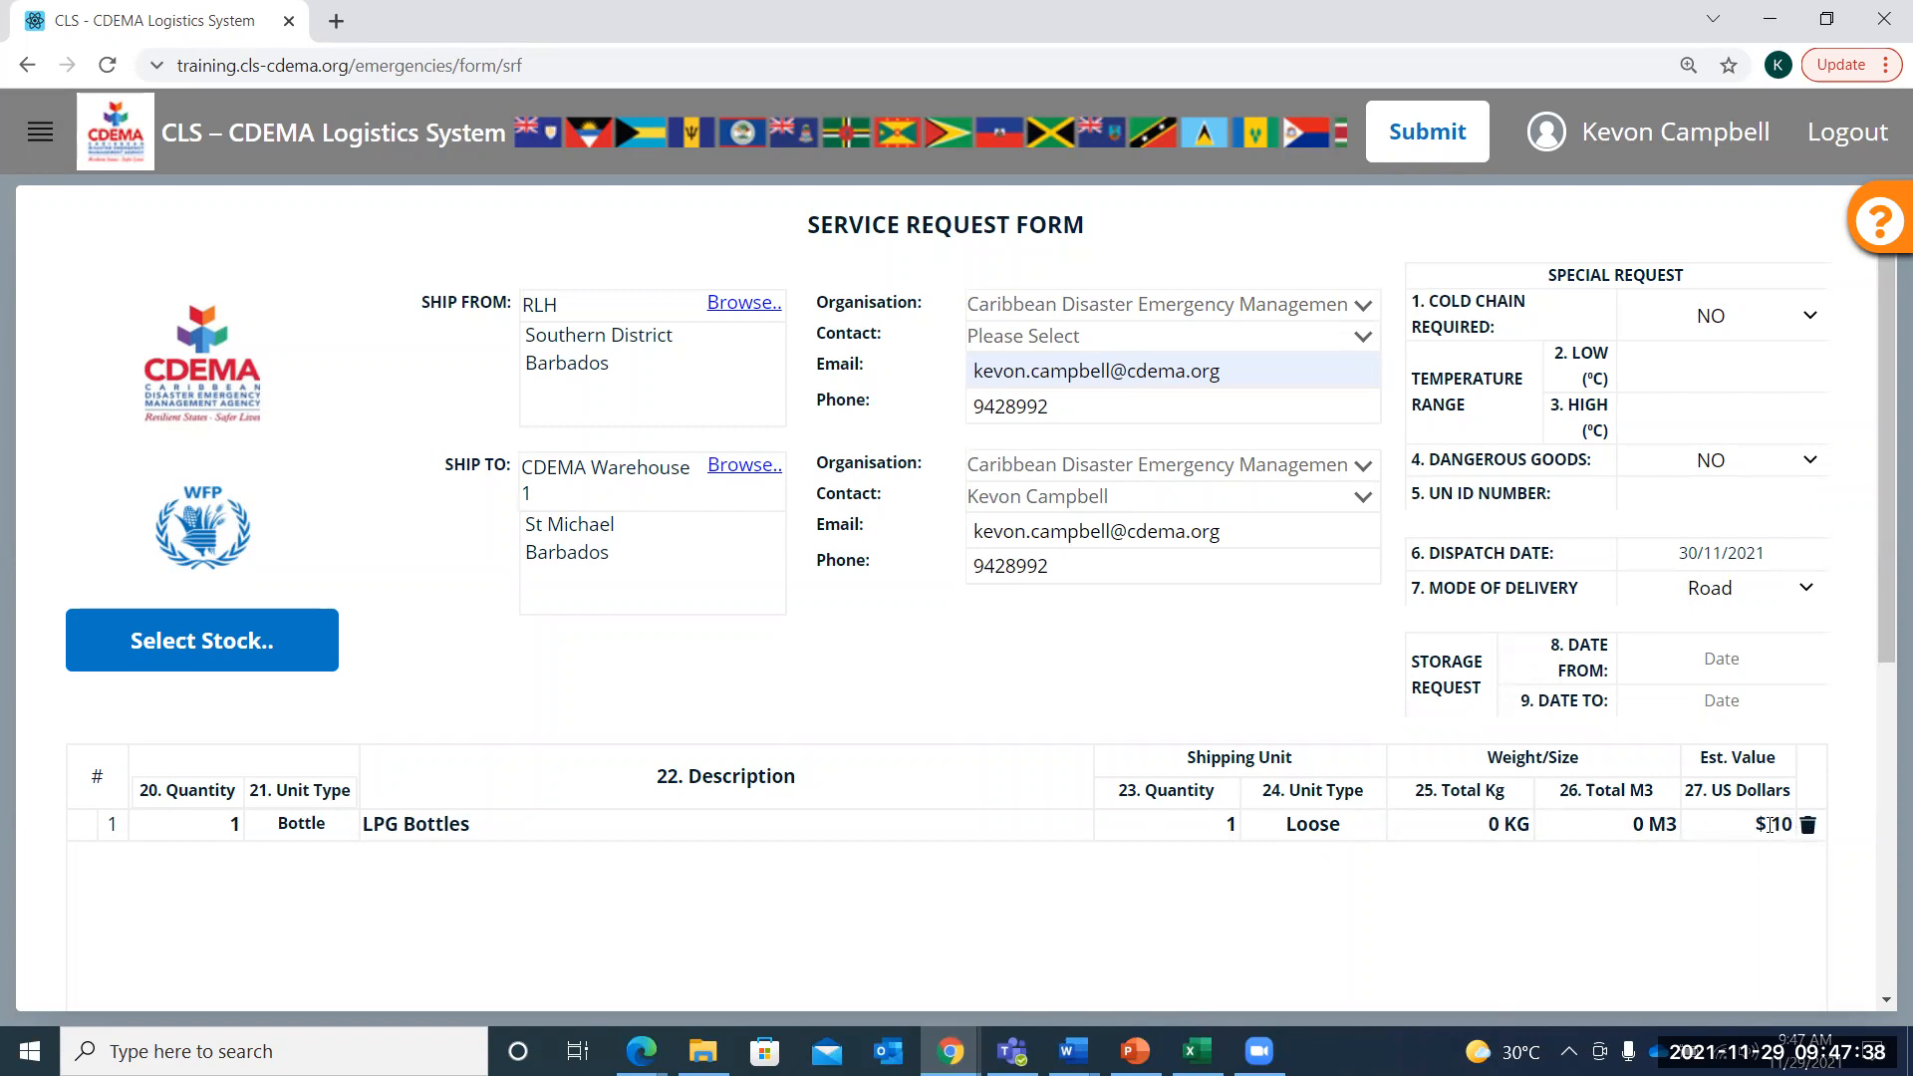
pyautogui.click(1193, 141)
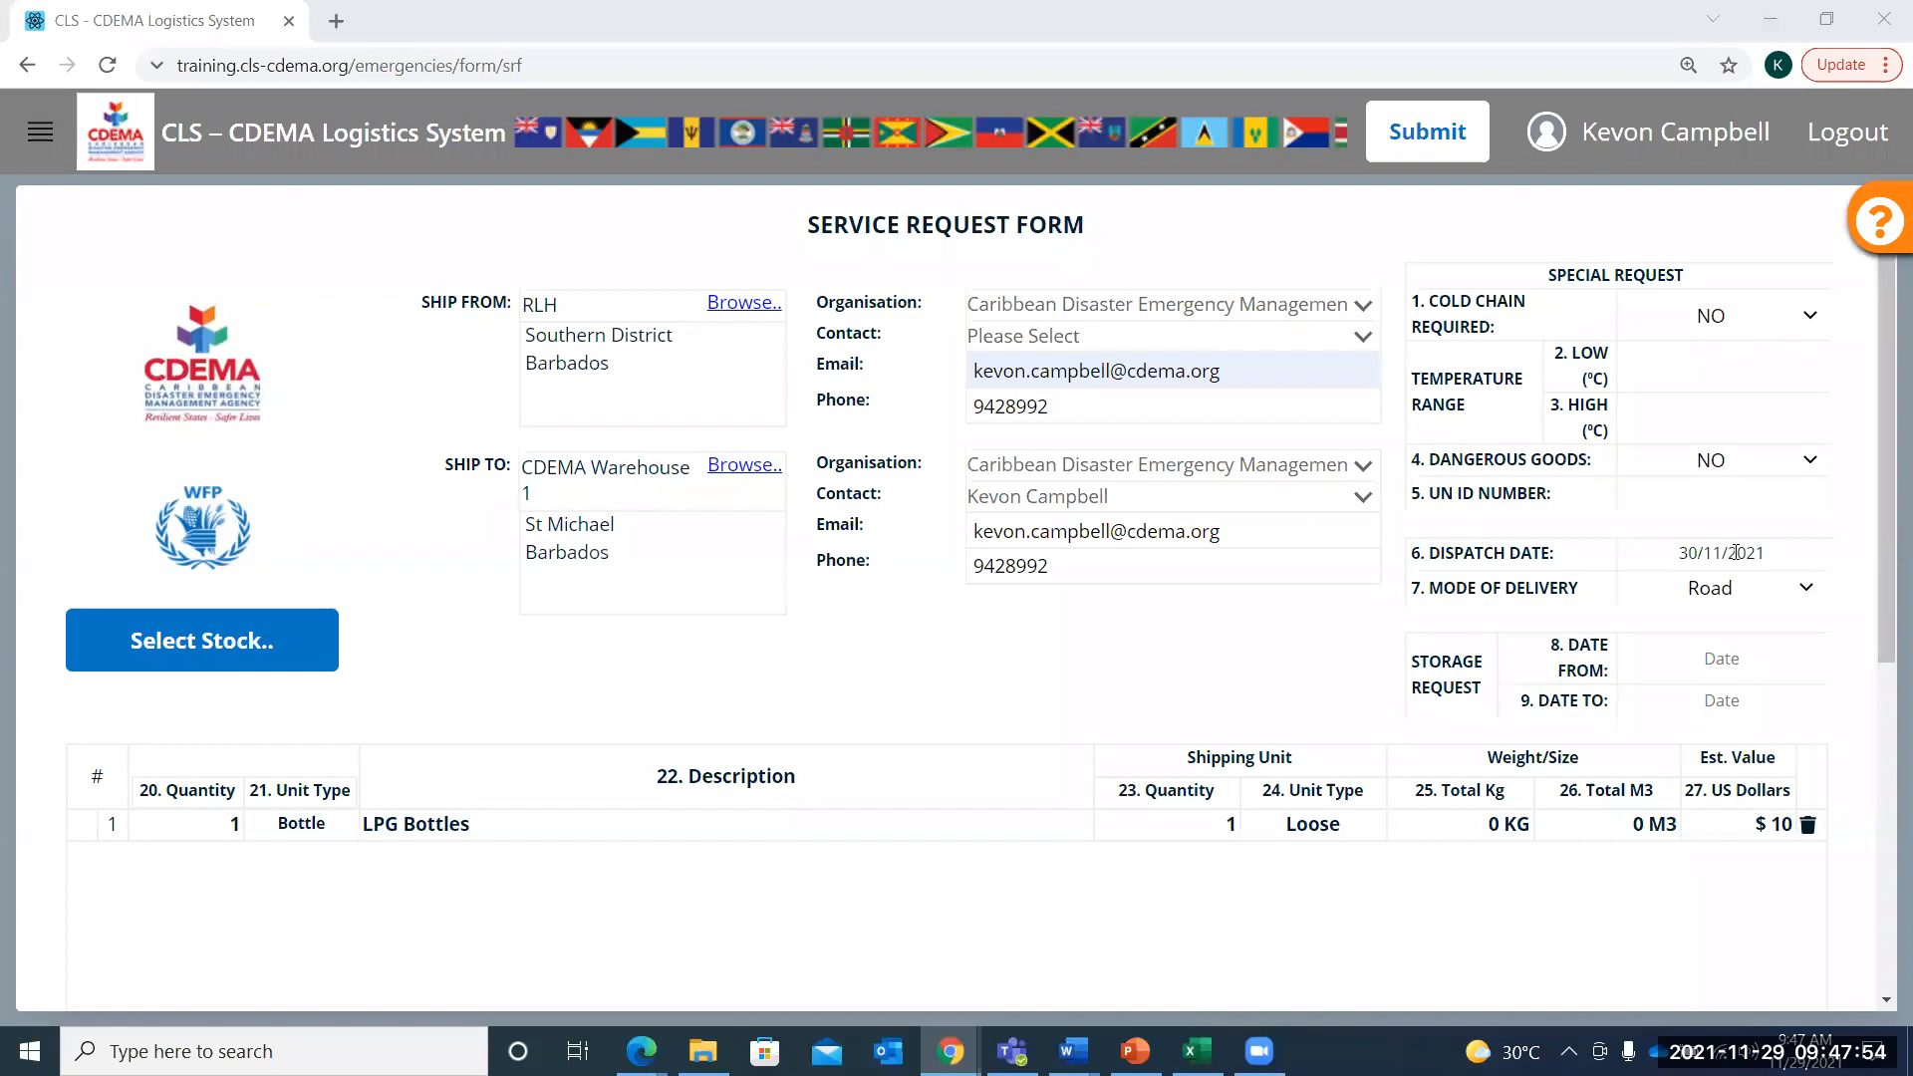
pyautogui.click(1807, 593)
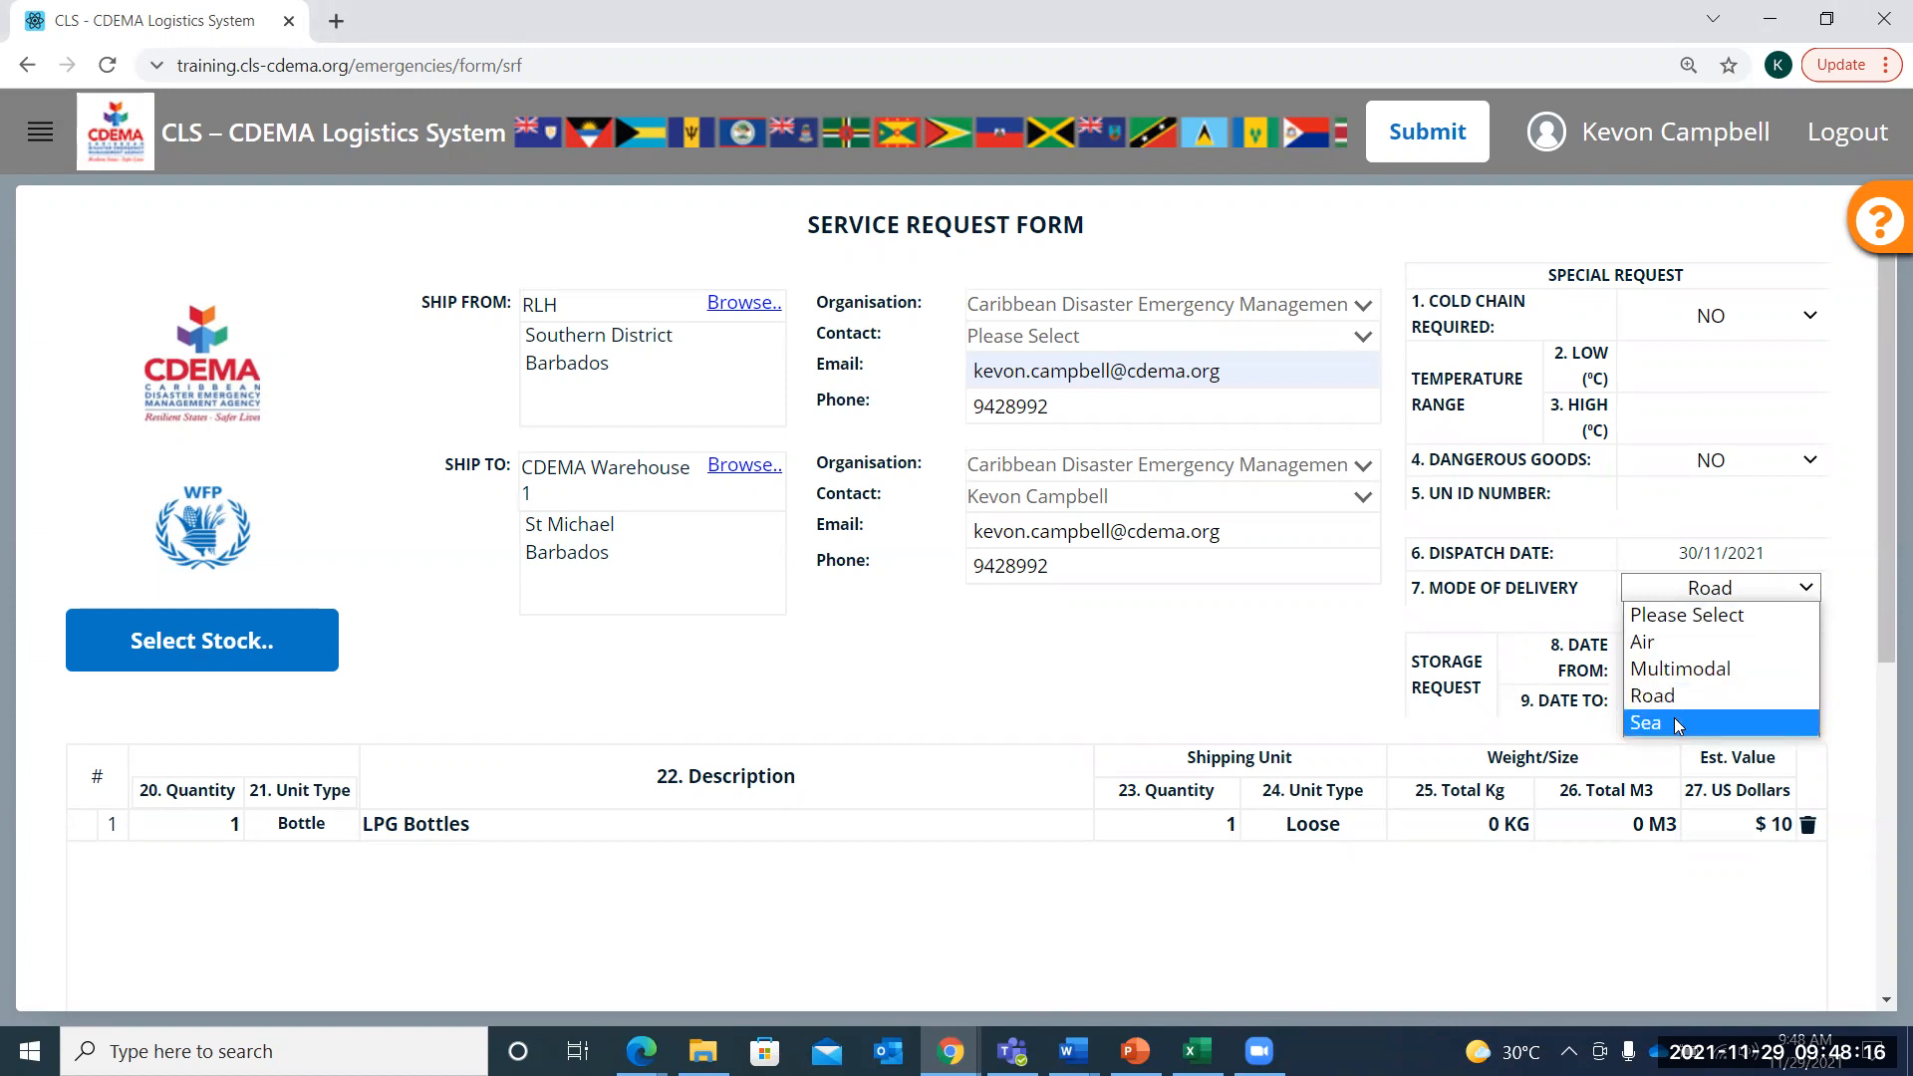
pyautogui.click(1867, 588)
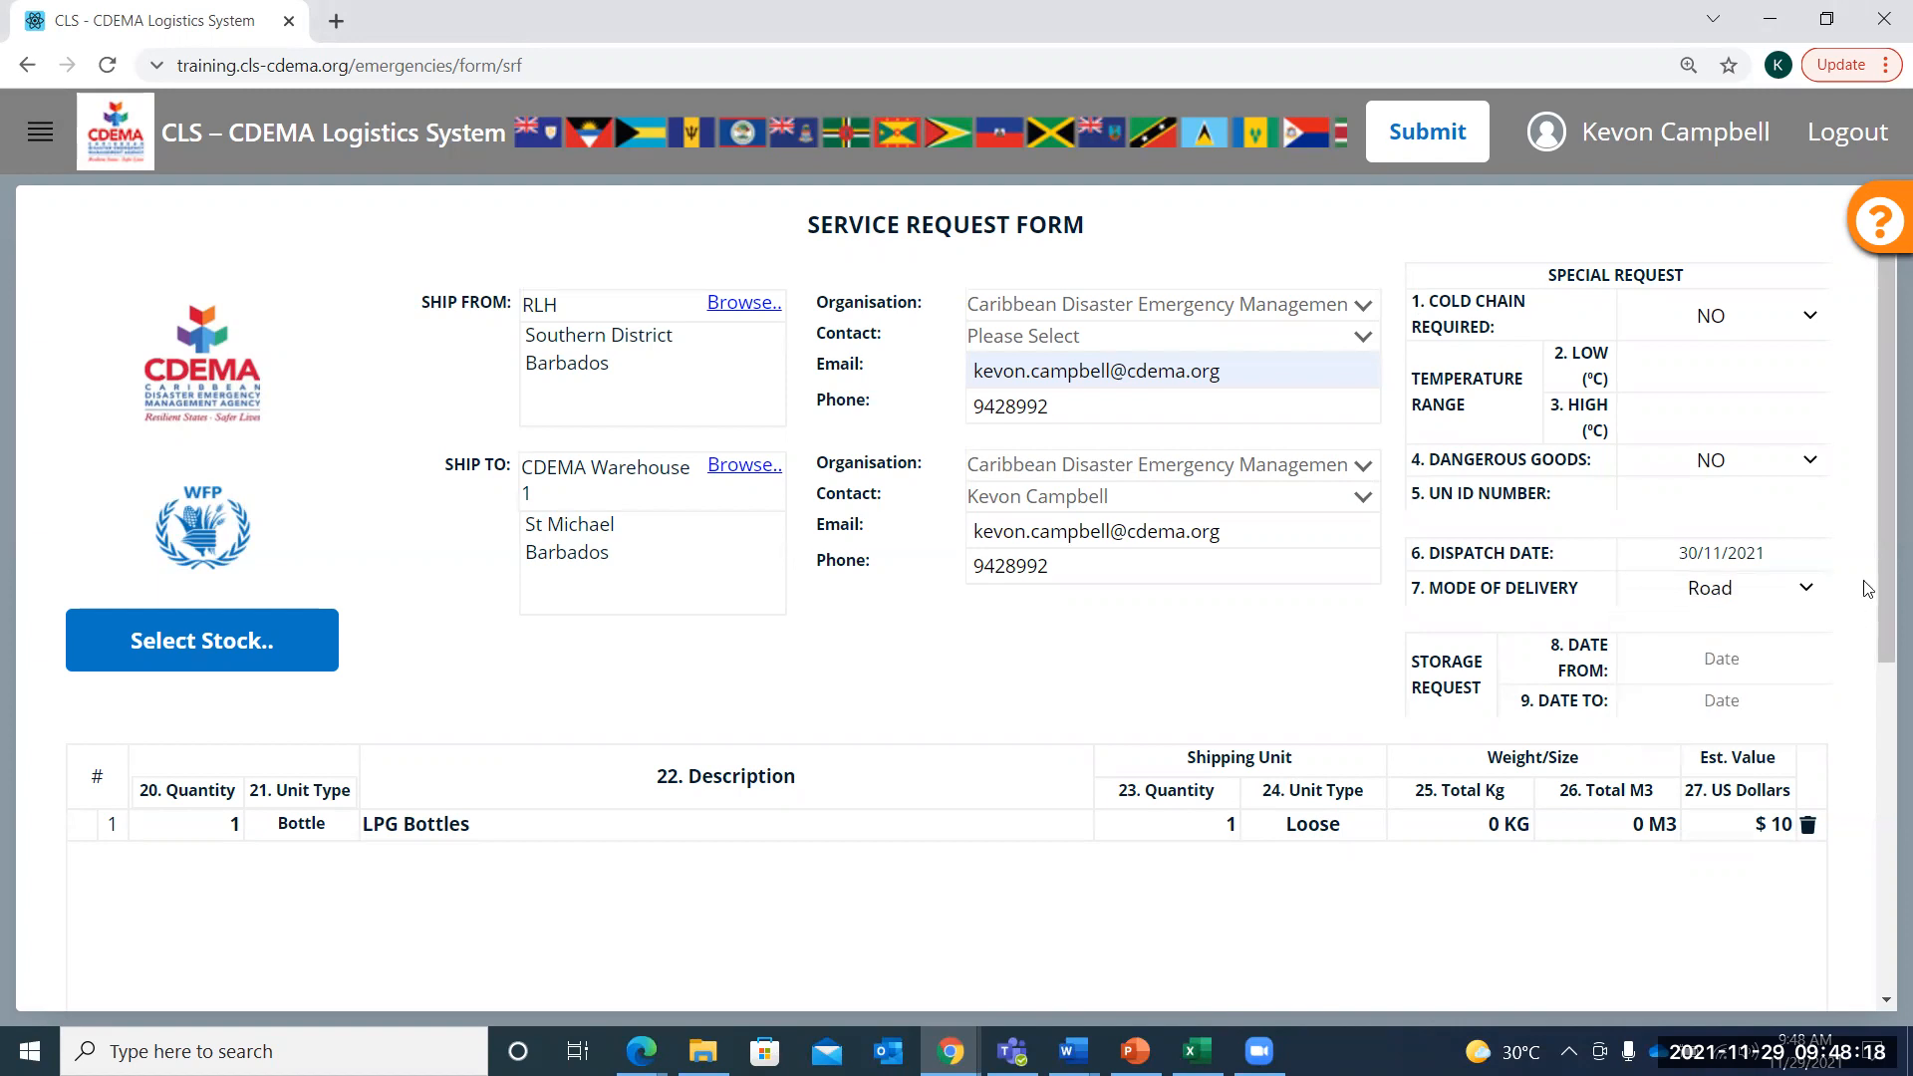
pyautogui.click(1803, 591)
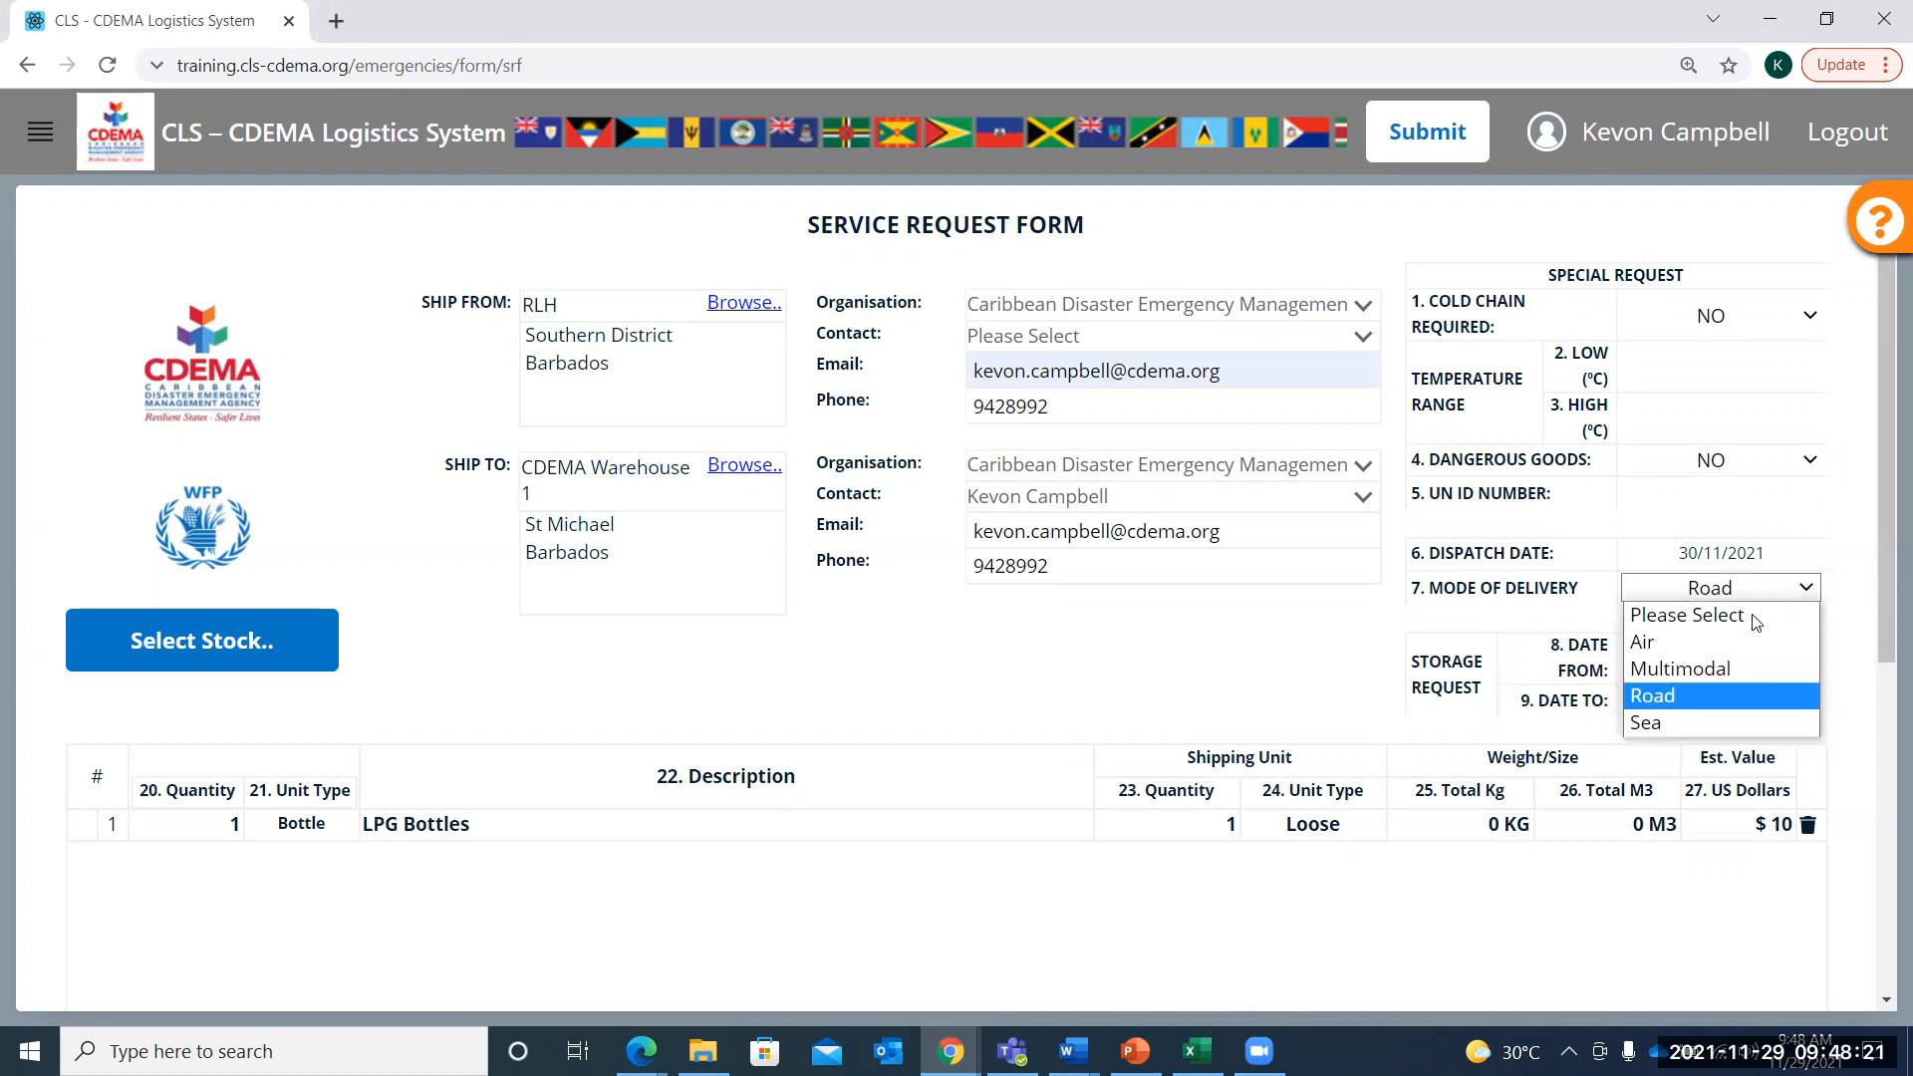
pyautogui.click(1675, 694)
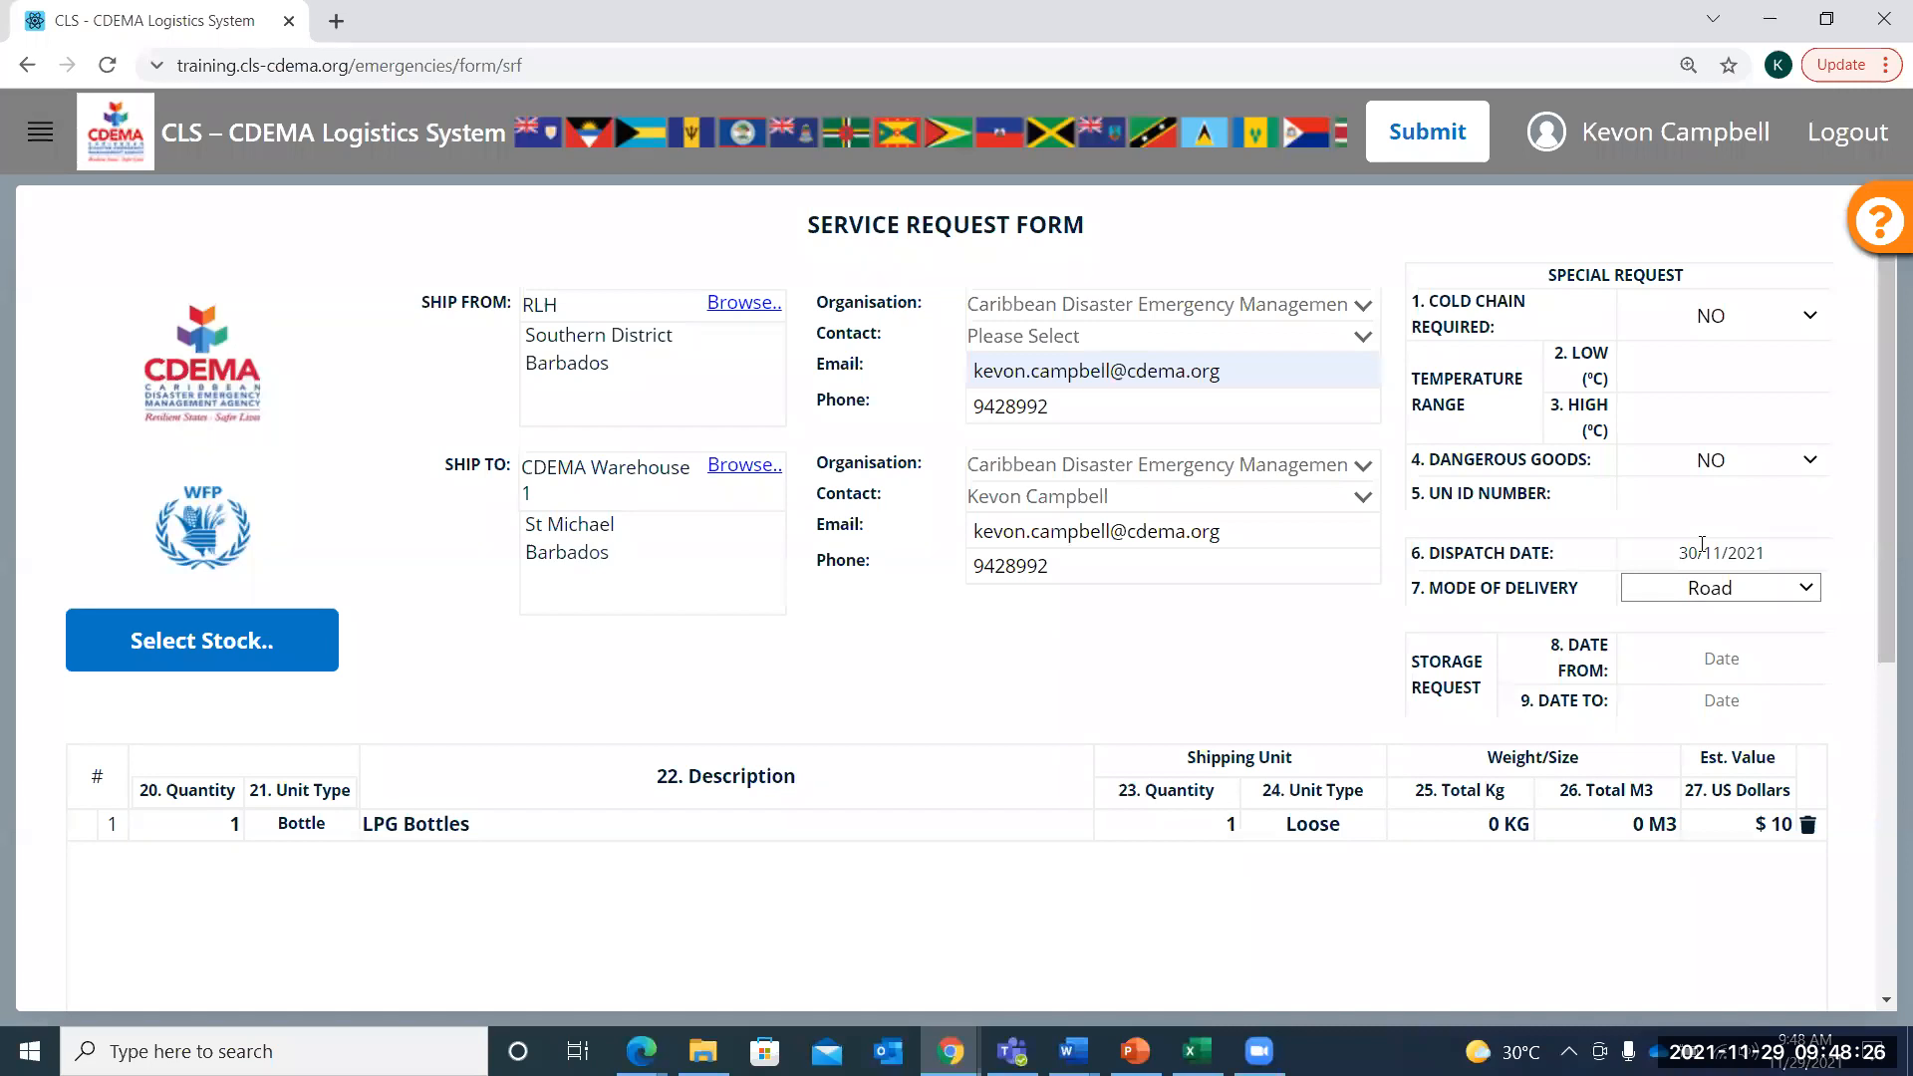
# View the calendar for the storage request's start date, close it and look over the form's lower sections
pyautogui.click(1745, 661)
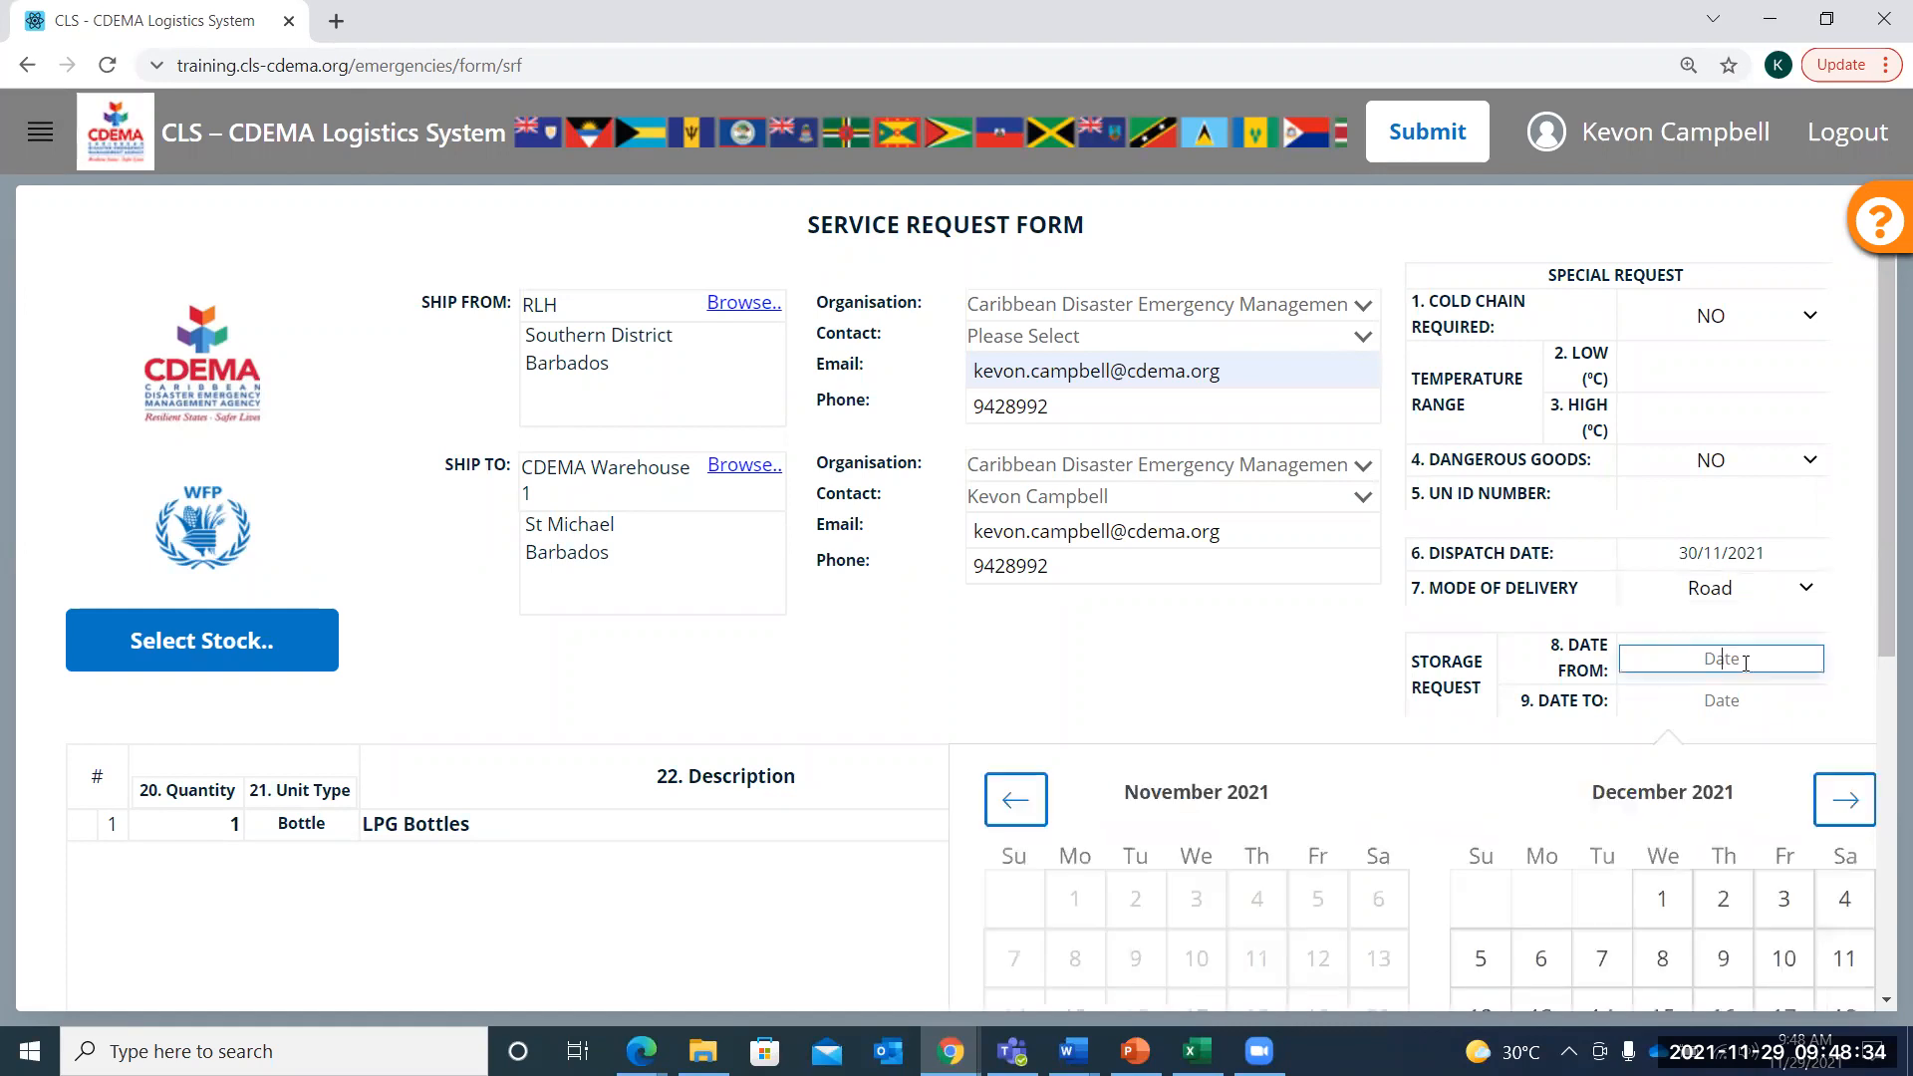
pyautogui.click(1317, 696)
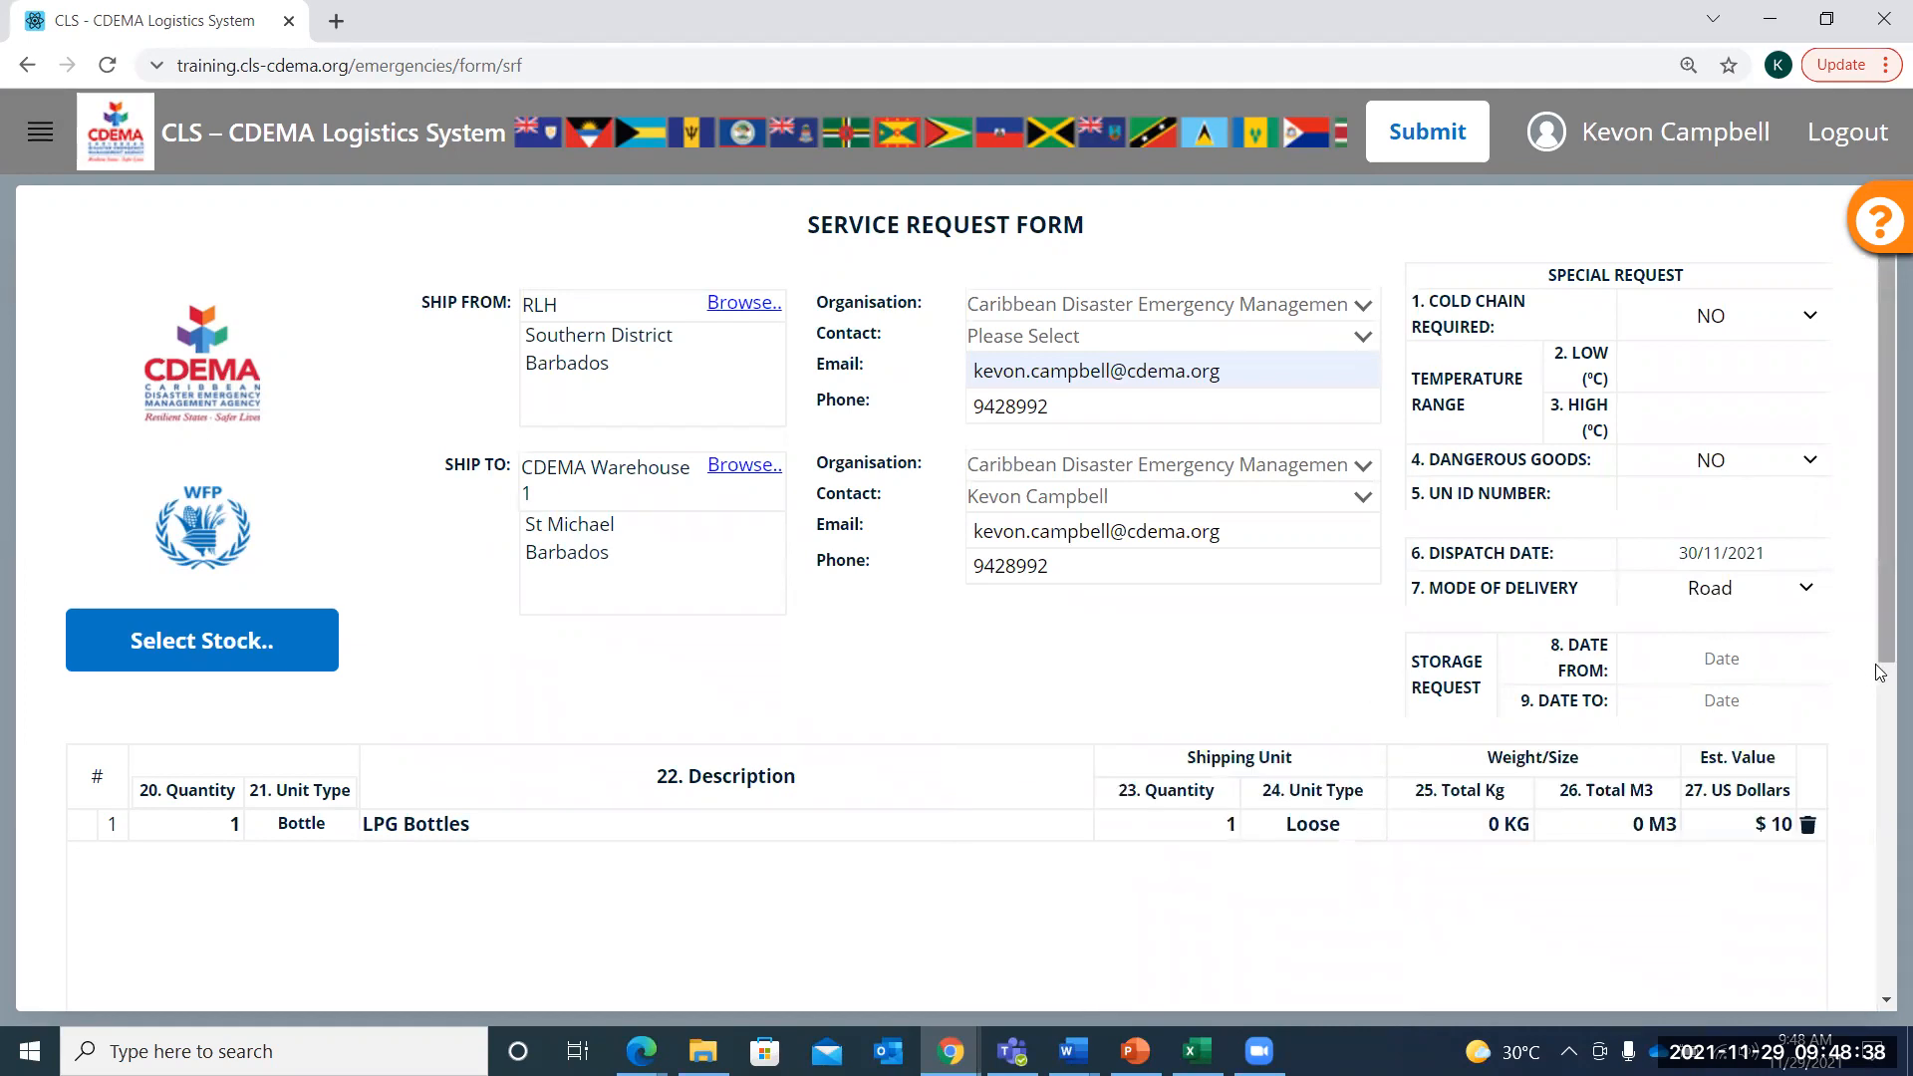
pyautogui.scroll(-1, 1868, 678)
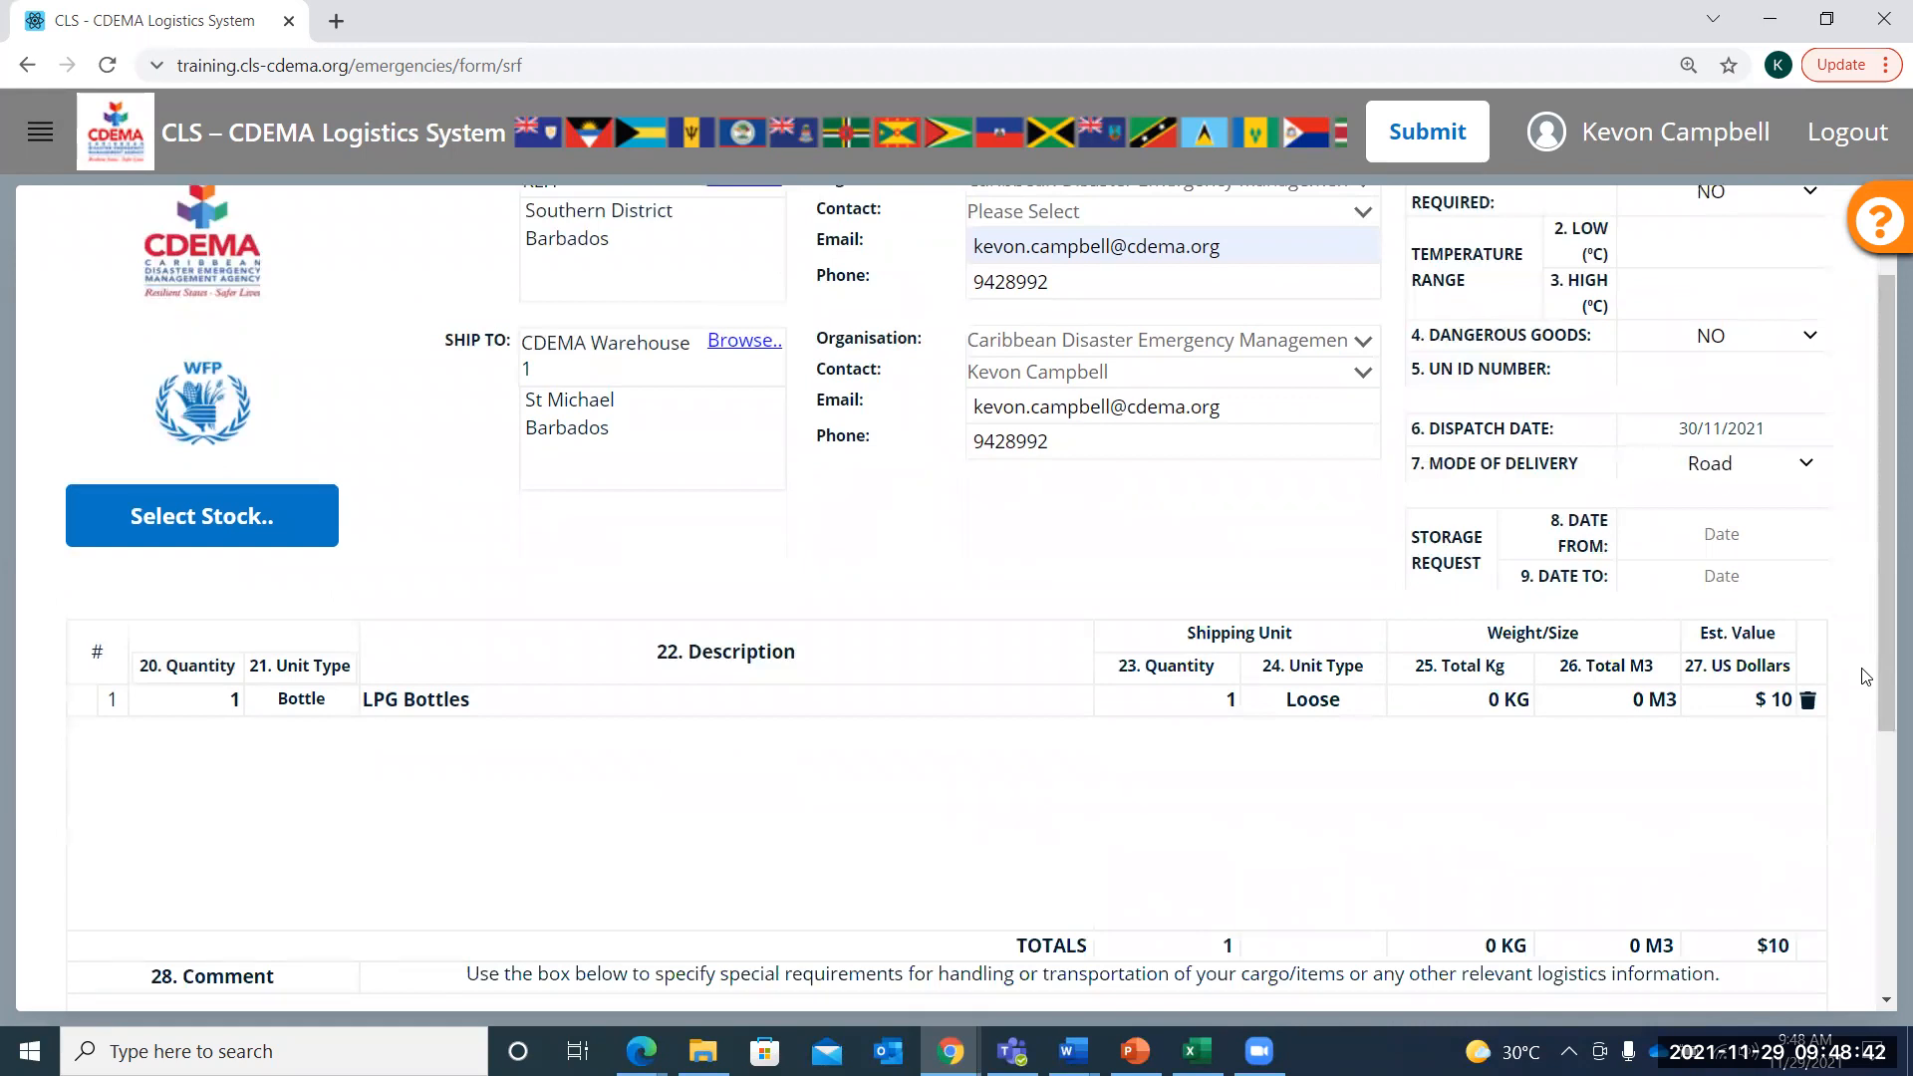
pyautogui.scroll(-2, 1861, 670)
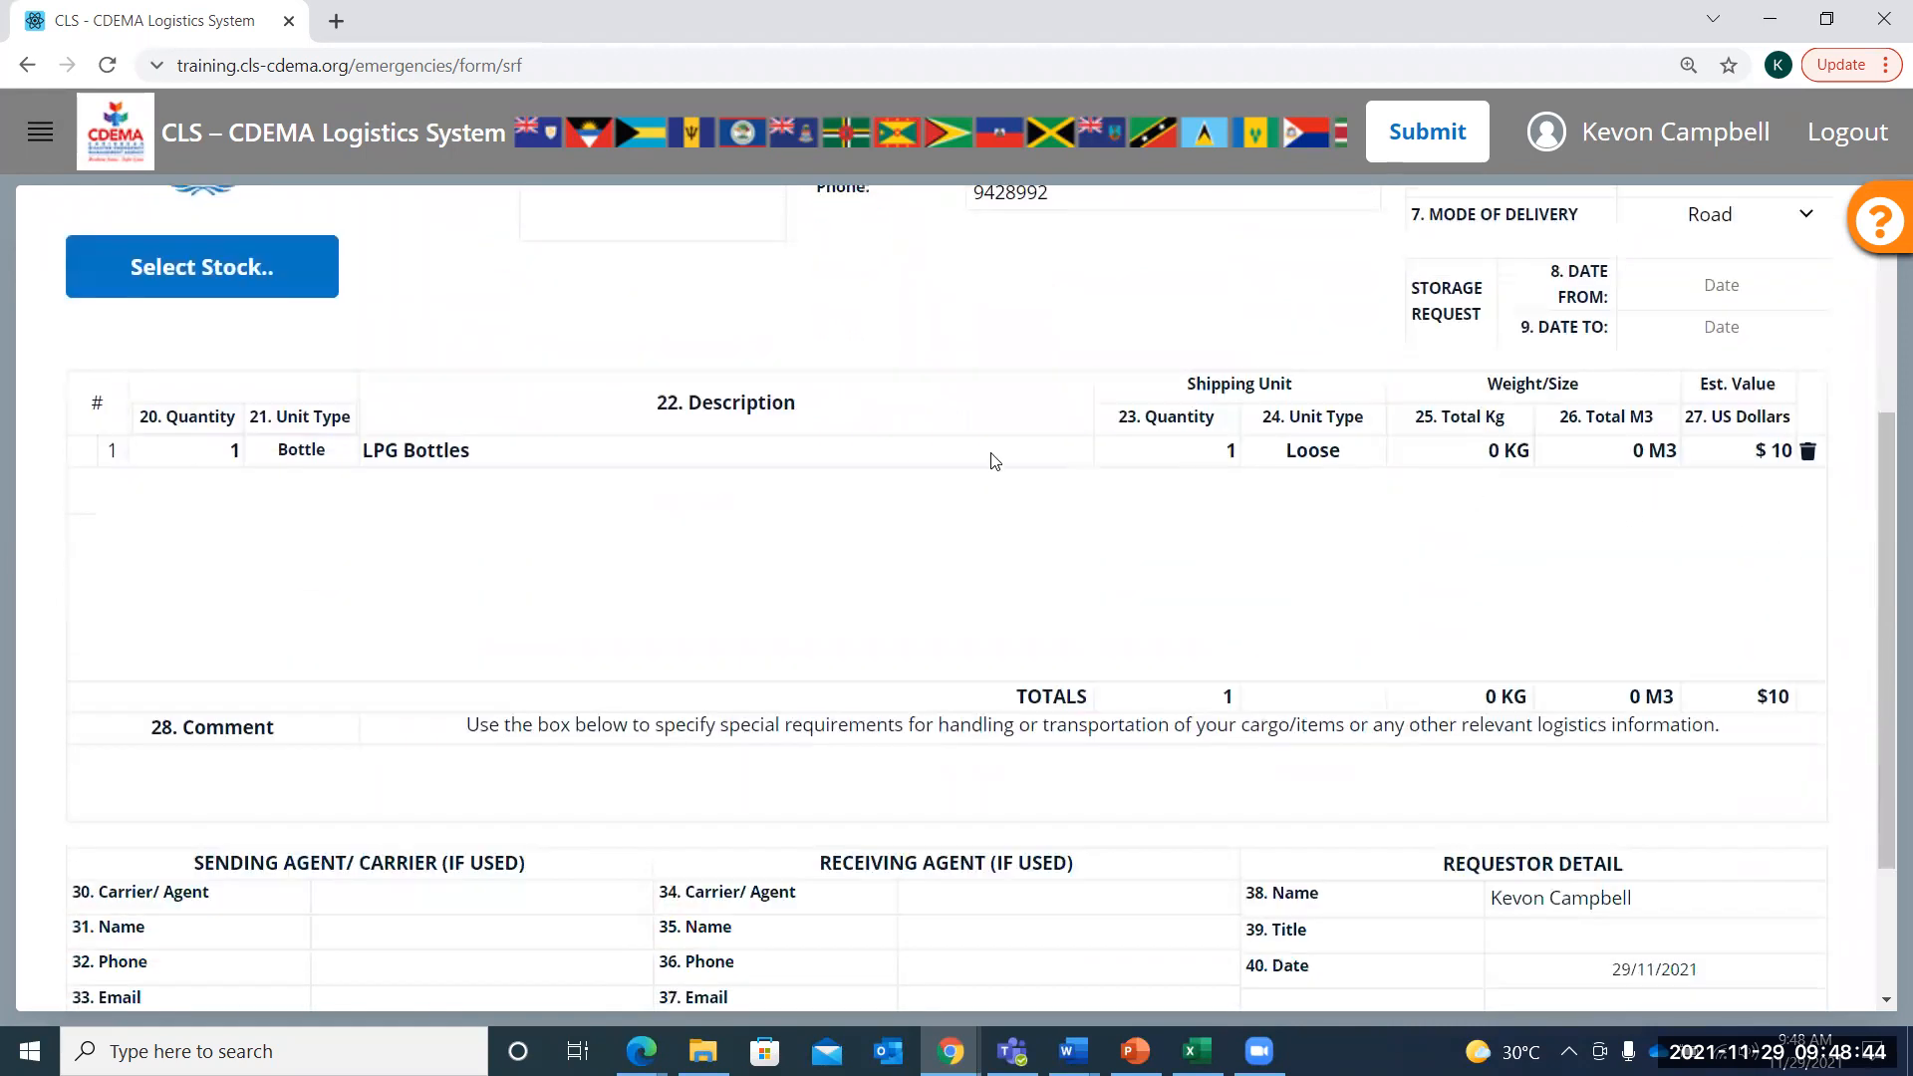
# Enter the comment "The Blue Bottles for cooking" in the request form and look over the whole form
pyautogui.click(538, 766)
pyautogui.write('The Blue Bottles')
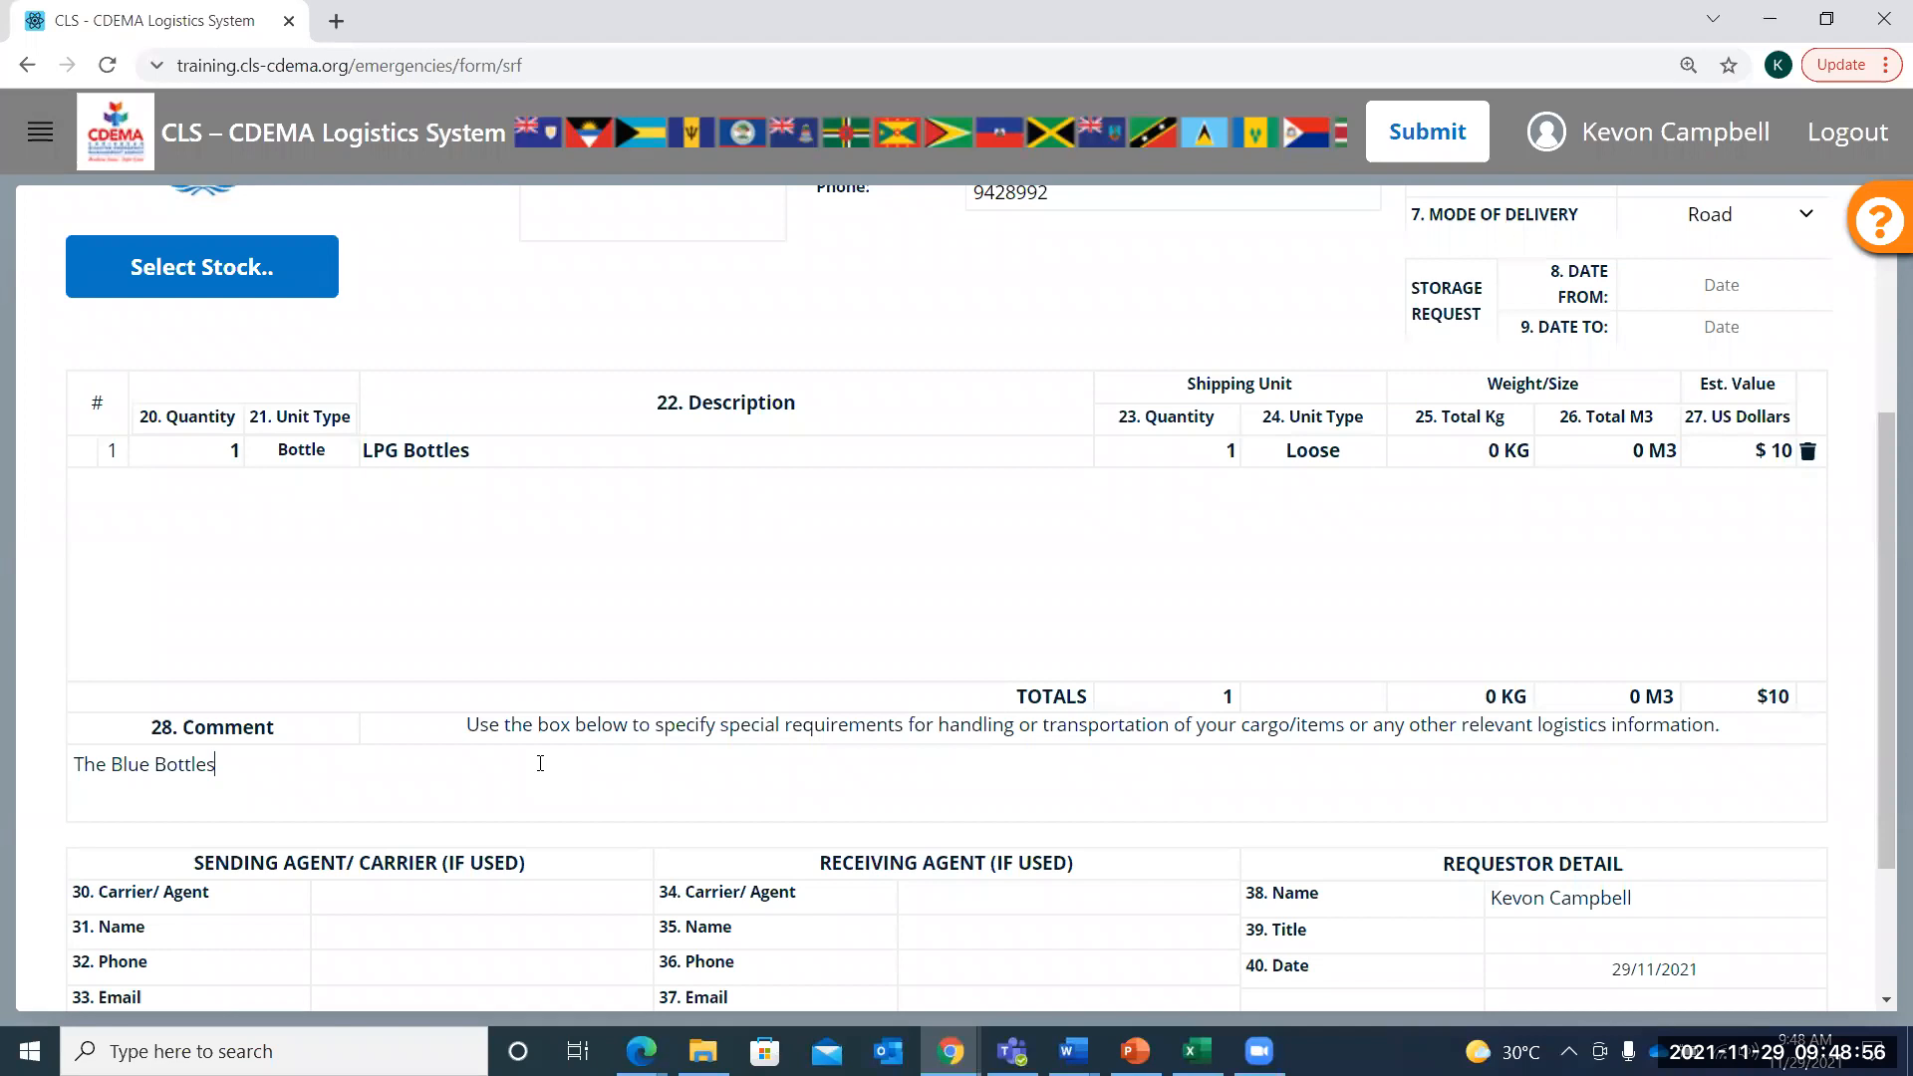
pyautogui.write(' for cooking')
pyautogui.scroll(-2, 482, 837)
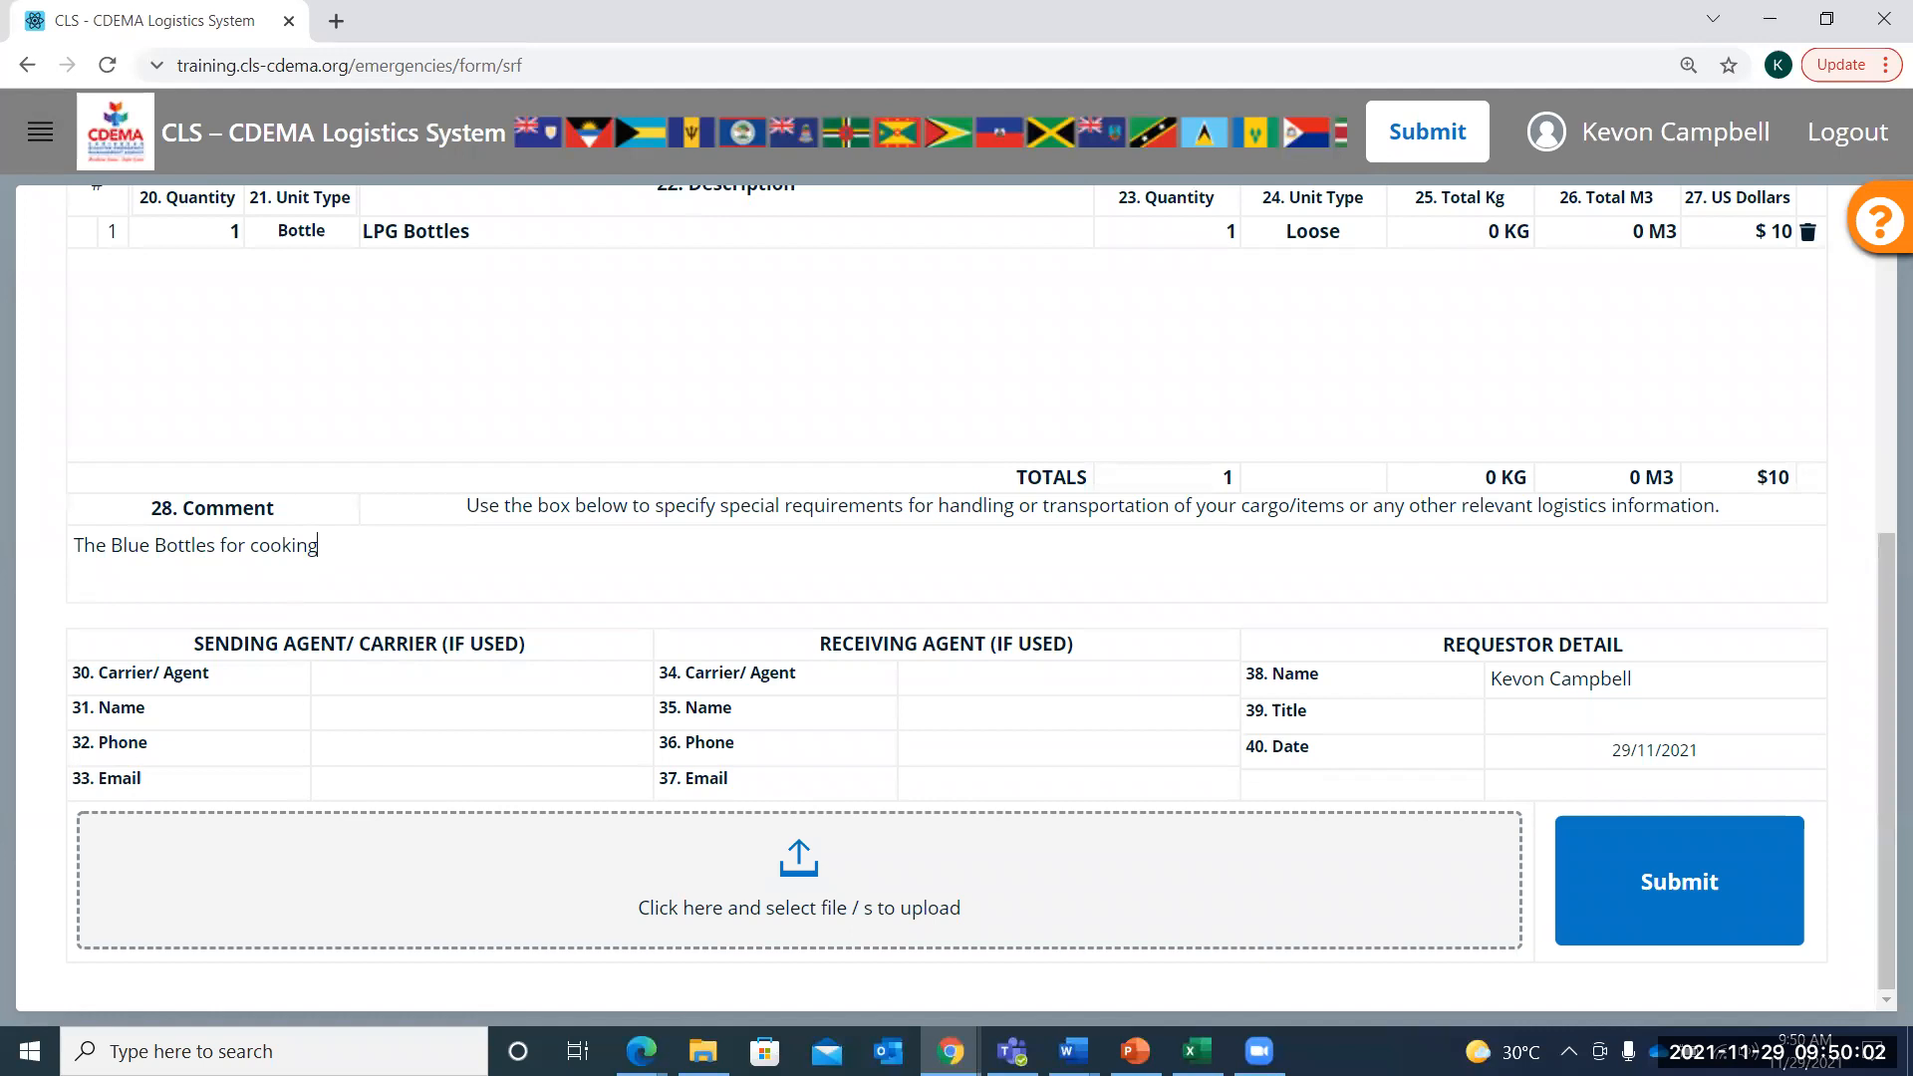
pyautogui.scroll(6, 1097, 495)
pyautogui.scroll(-5, 1098, 495)
pyautogui.scroll(5, 1097, 495)
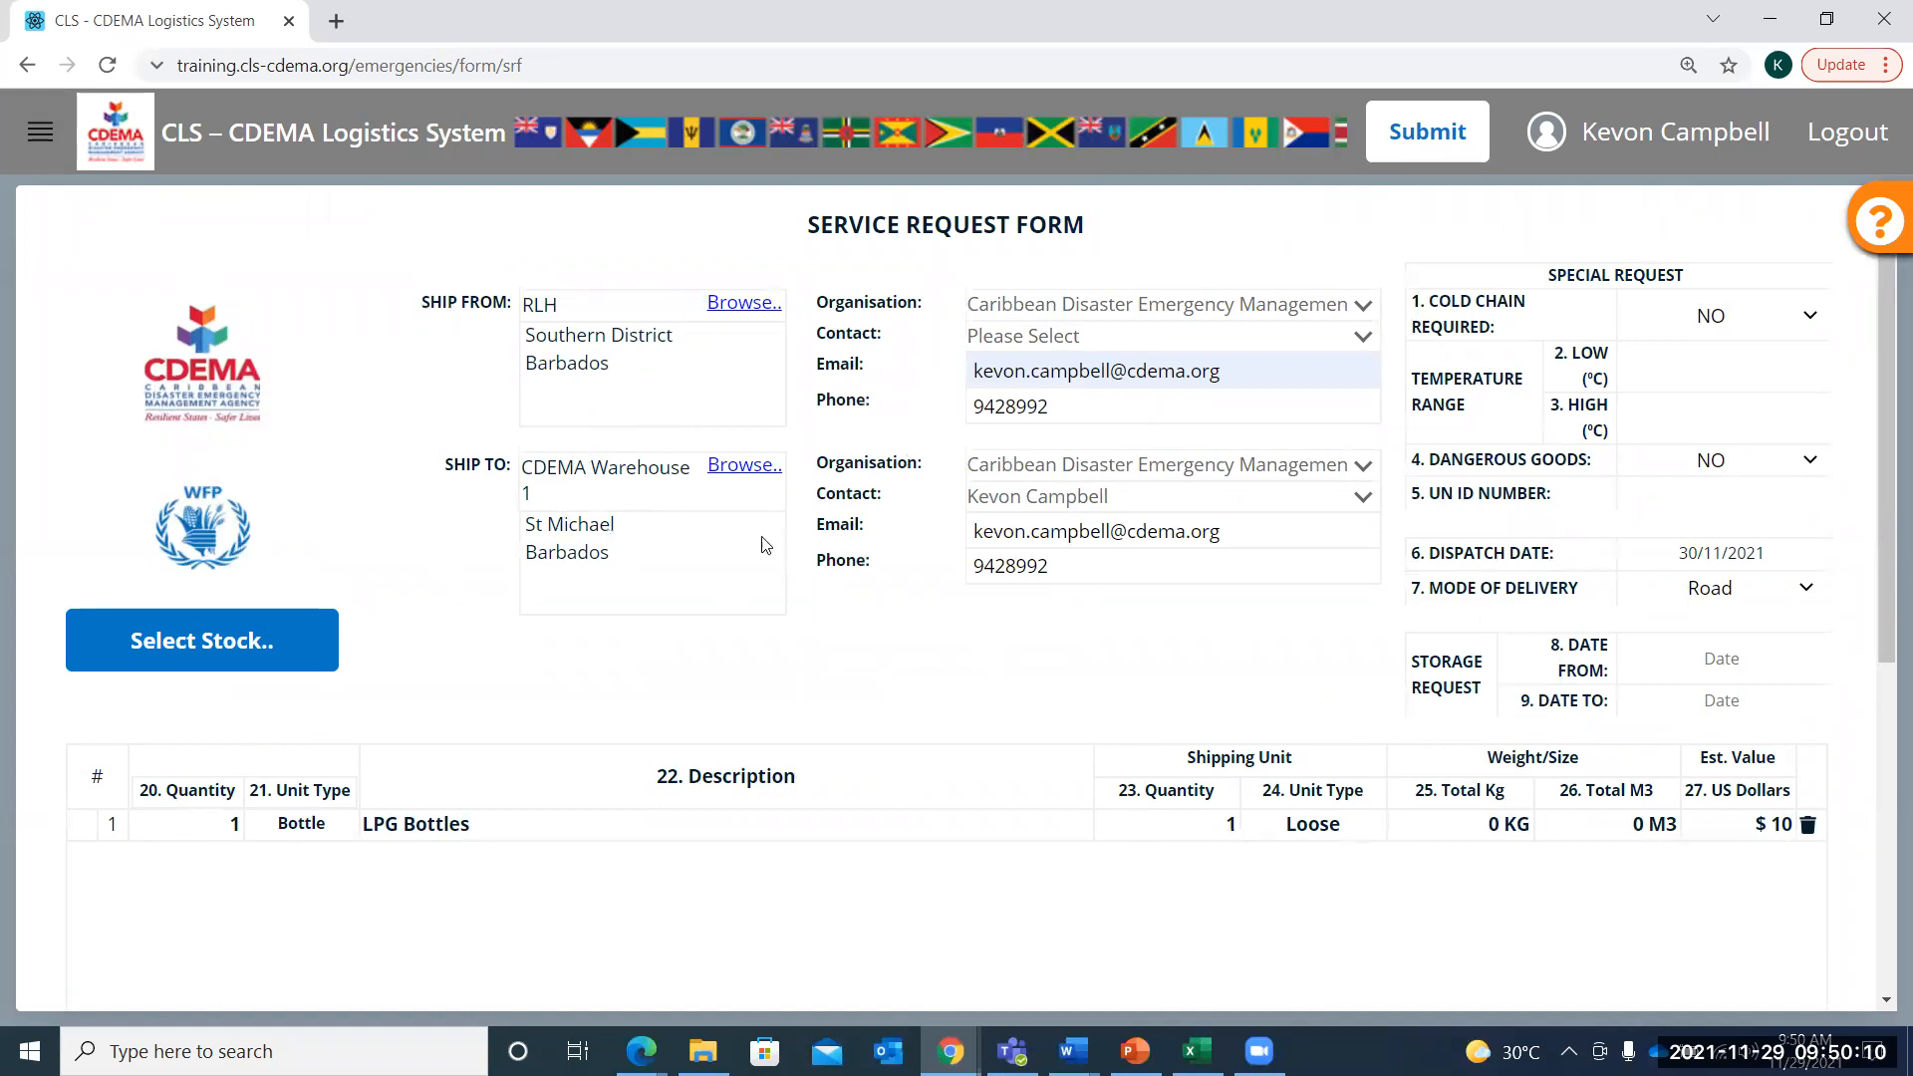
pyautogui.scroll(-6, 1011, 597)
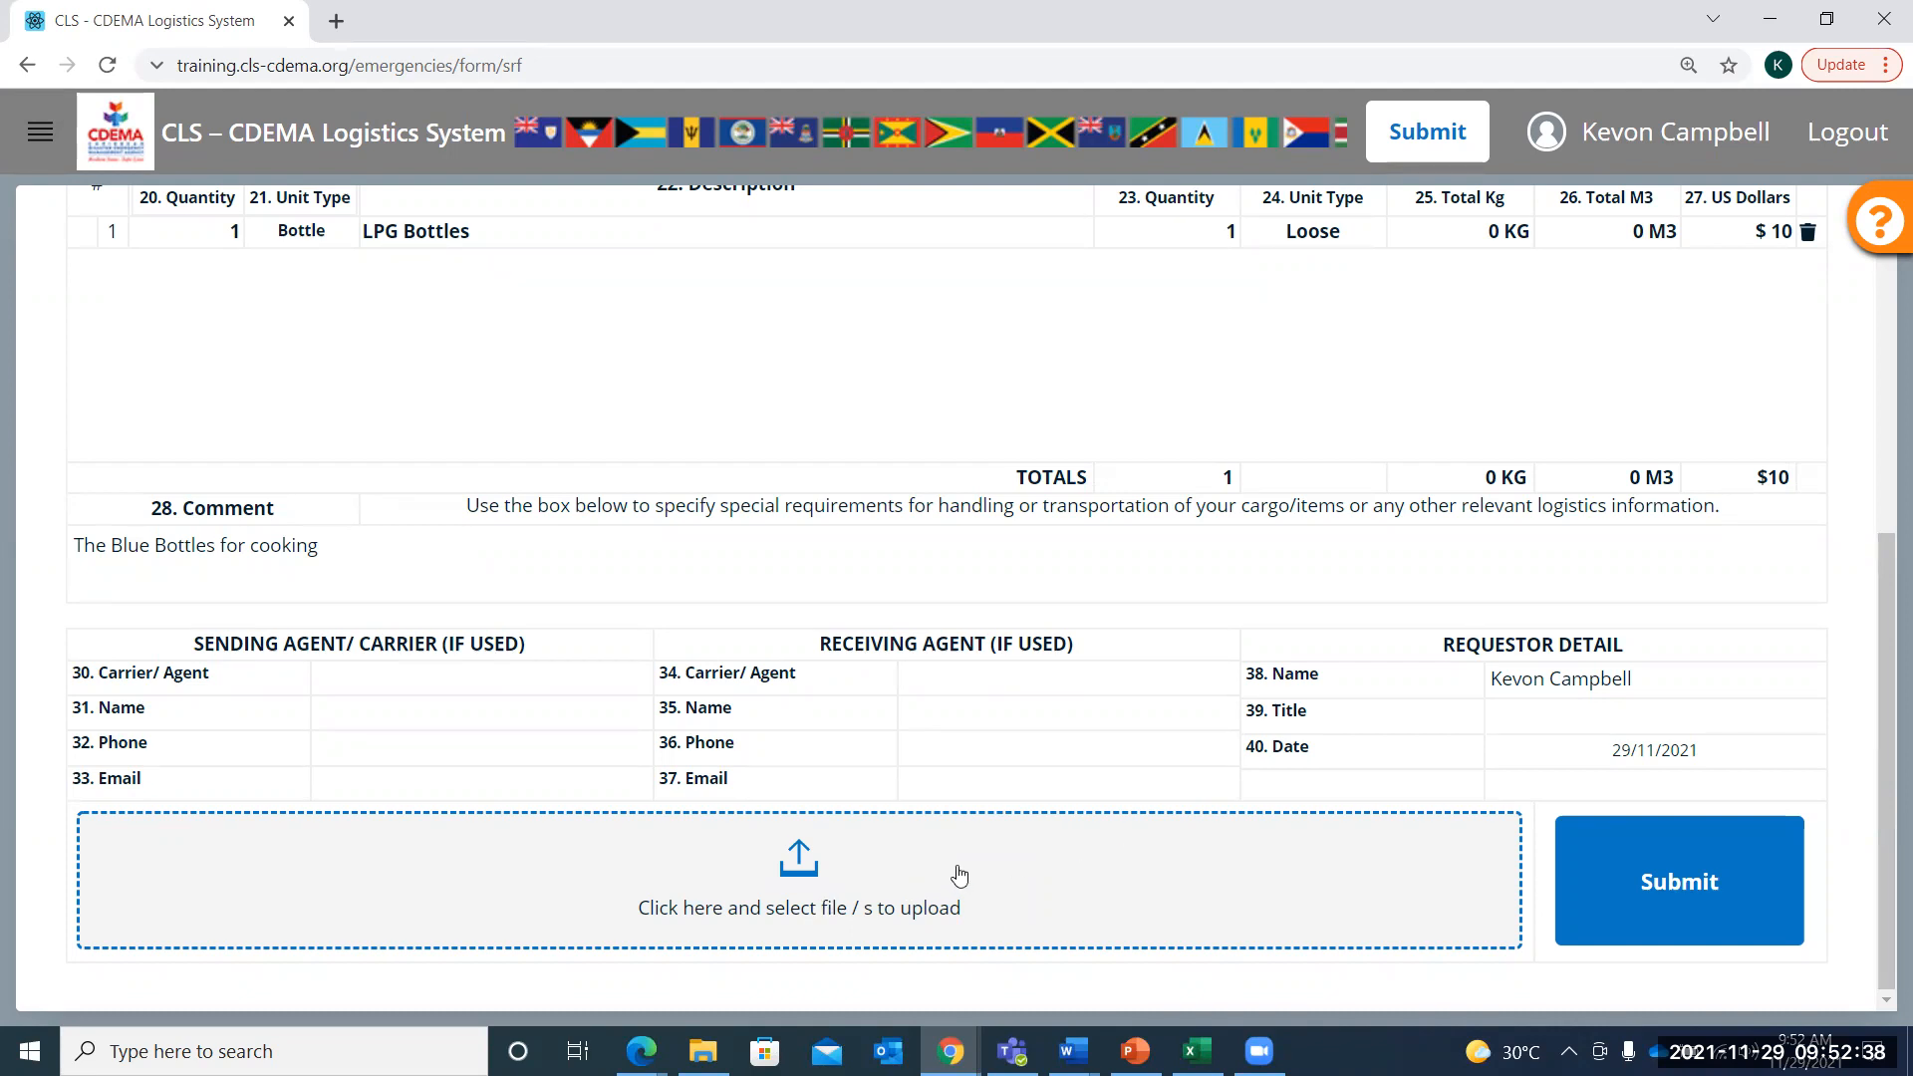
# Open the file selection for the form's attachments, look through the Documents folder and close it without choosing a file
pyautogui.click(958, 876)
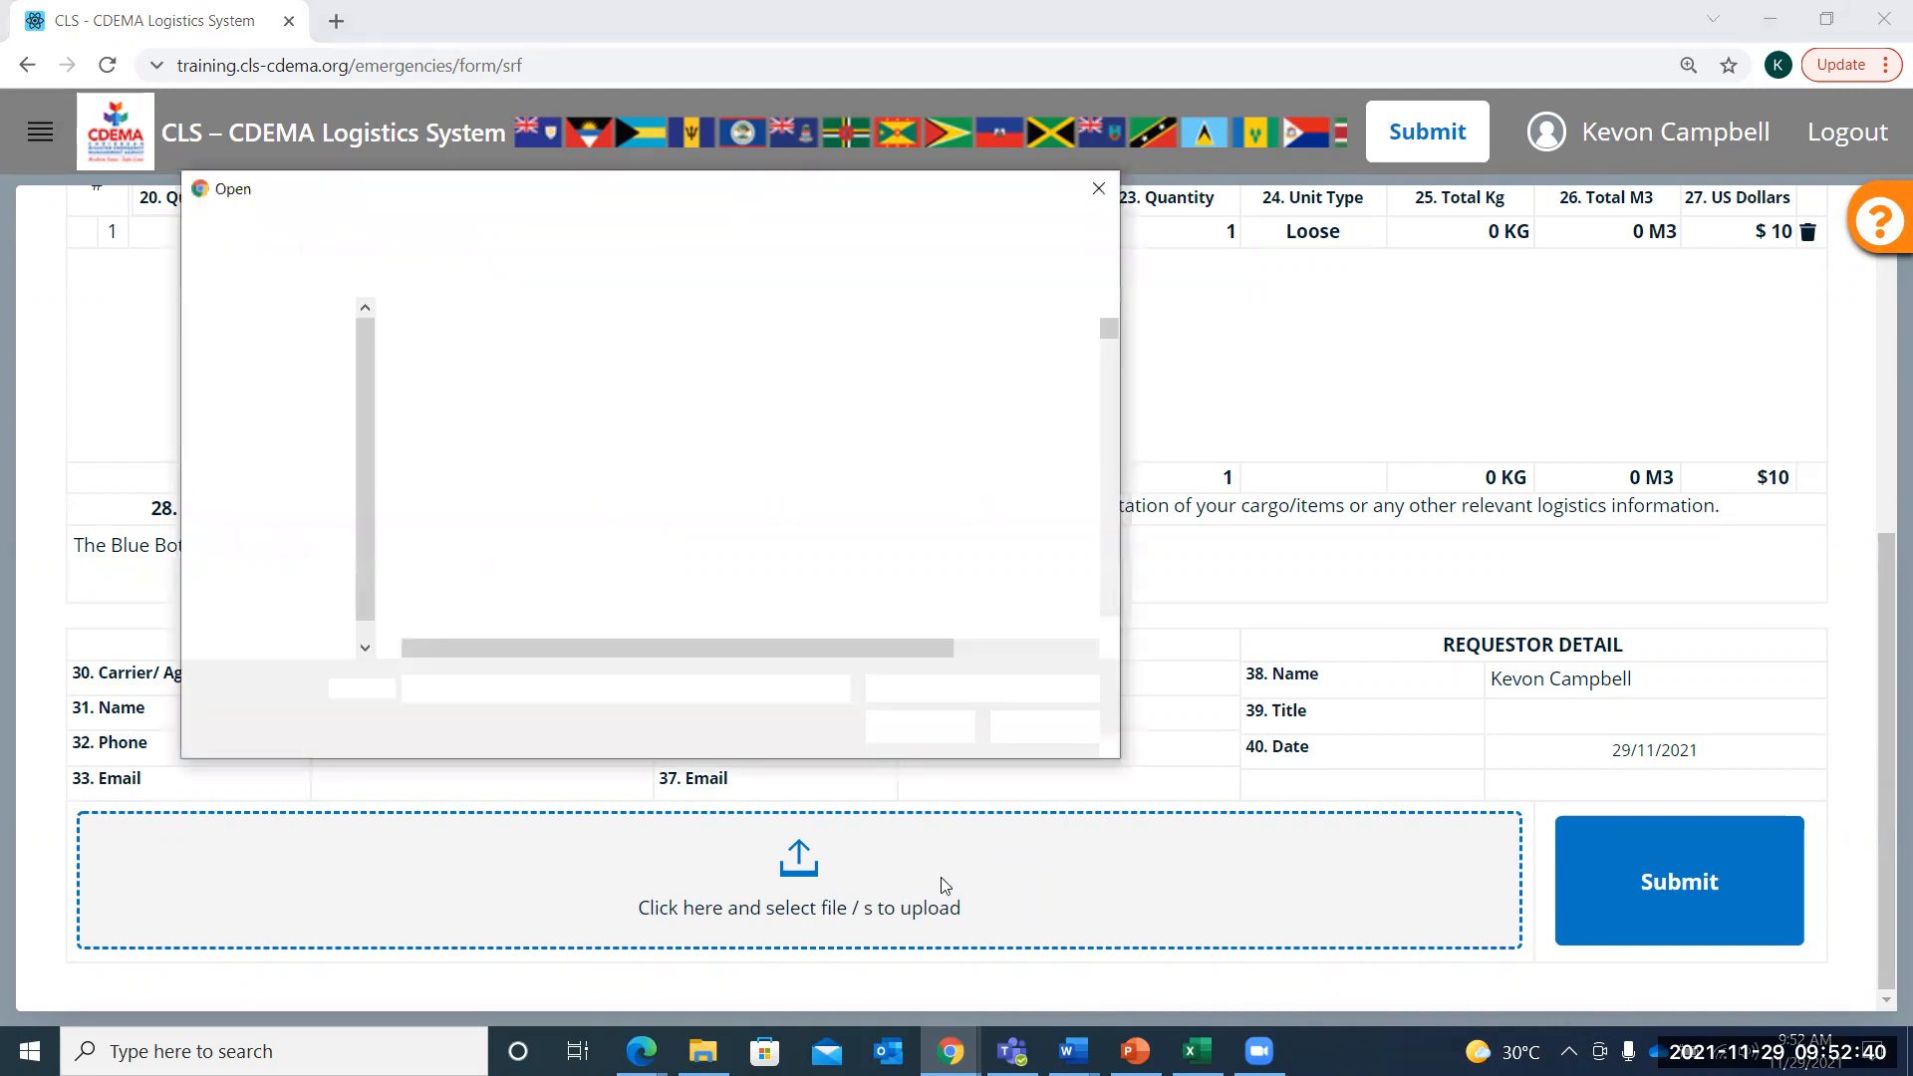
pyautogui.scroll(-3, 662, 409)
pyautogui.scroll(2, 594, 436)
pyautogui.scroll(-2, 594, 436)
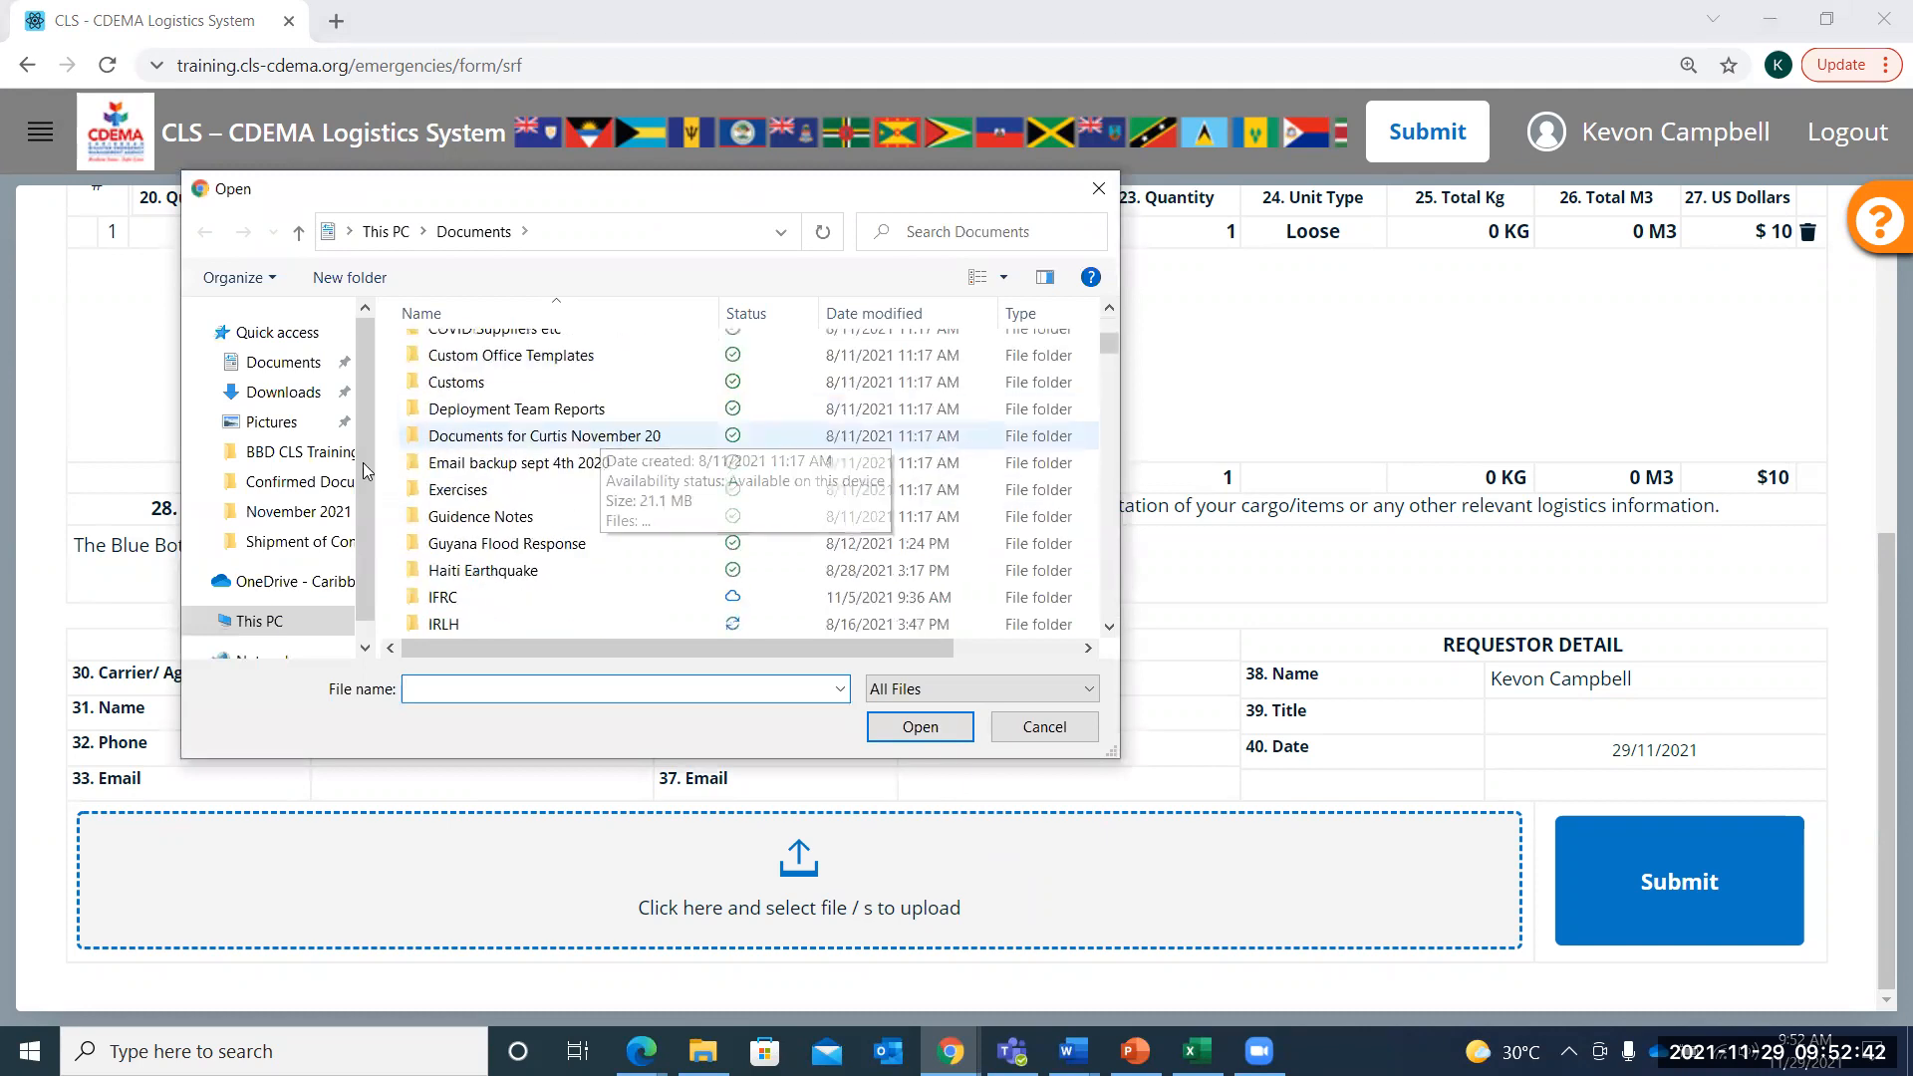
pyautogui.scroll(-2, 516, 461)
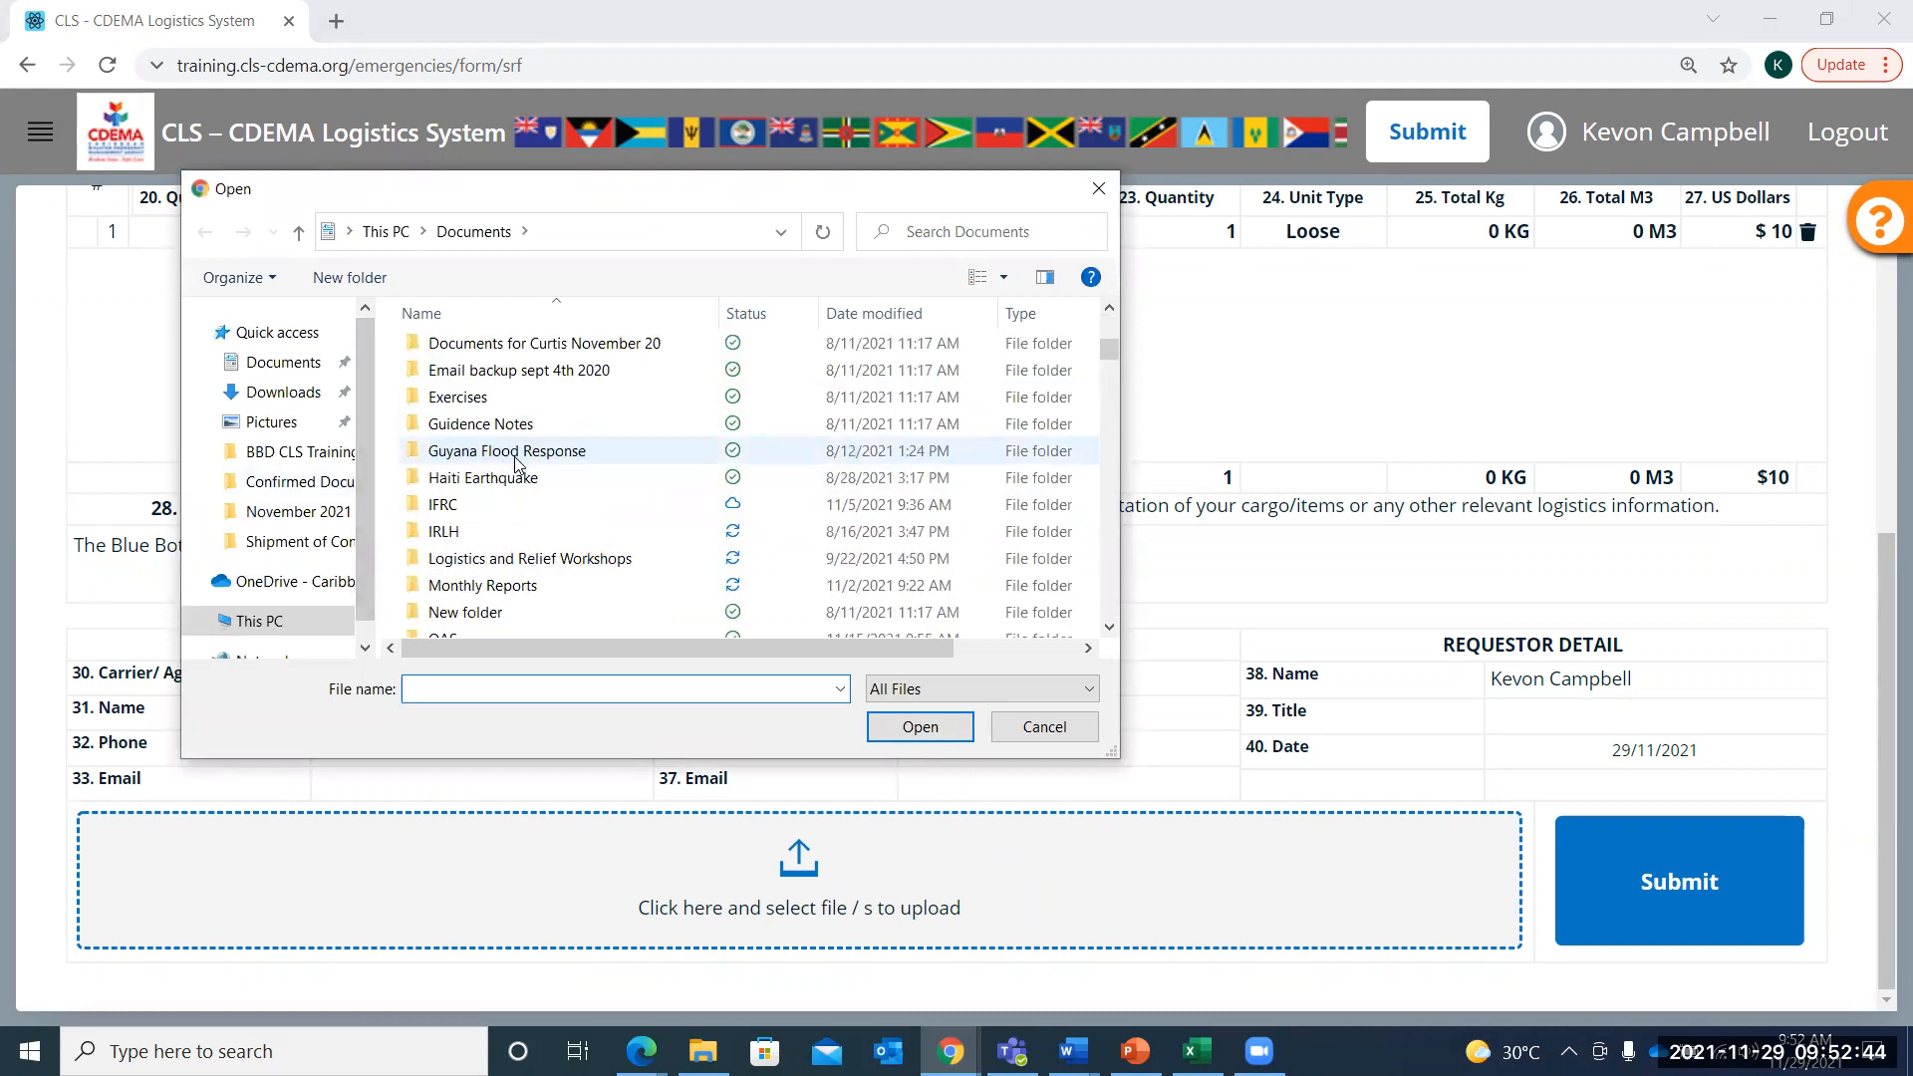
pyautogui.scroll(1, 516, 461)
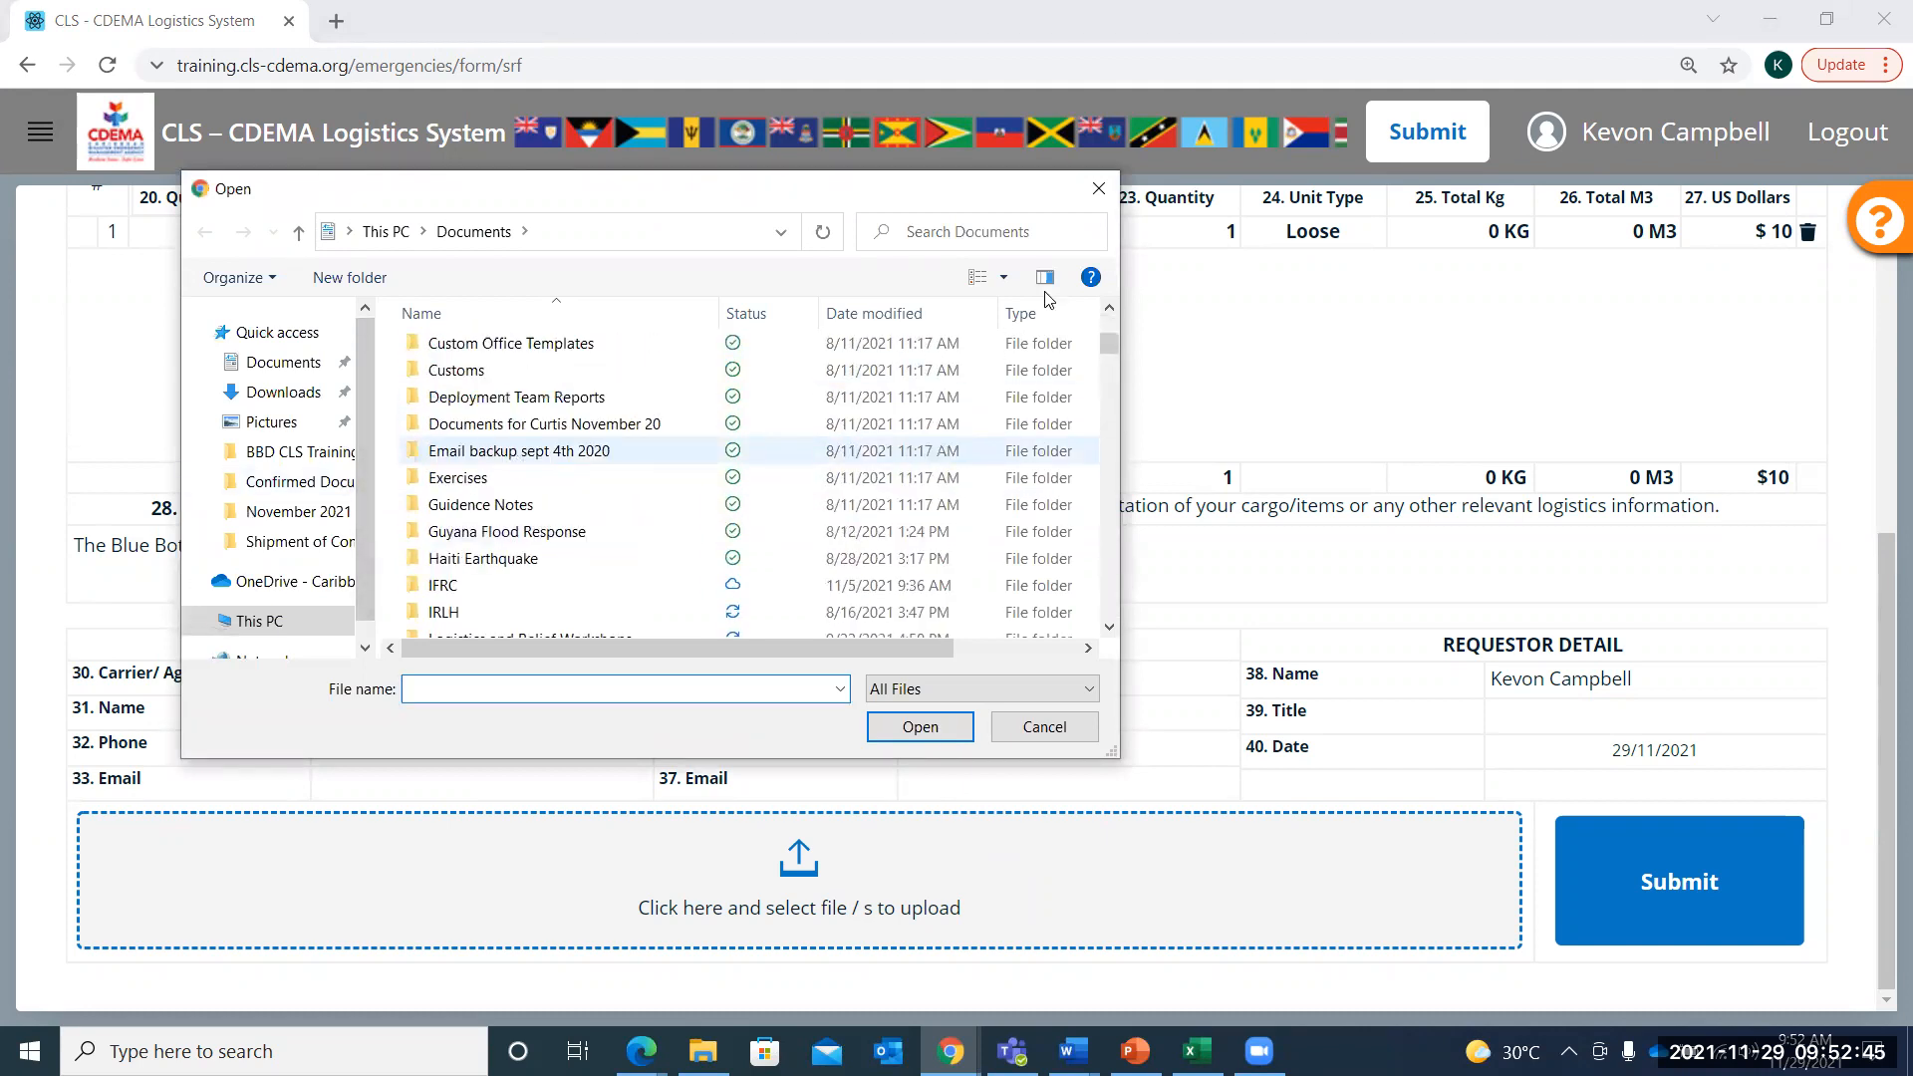
pyautogui.click(1111, 203)
# Look over the form, try to submit the service request and dismiss the message
pyautogui.scroll(3, 1260, 578)
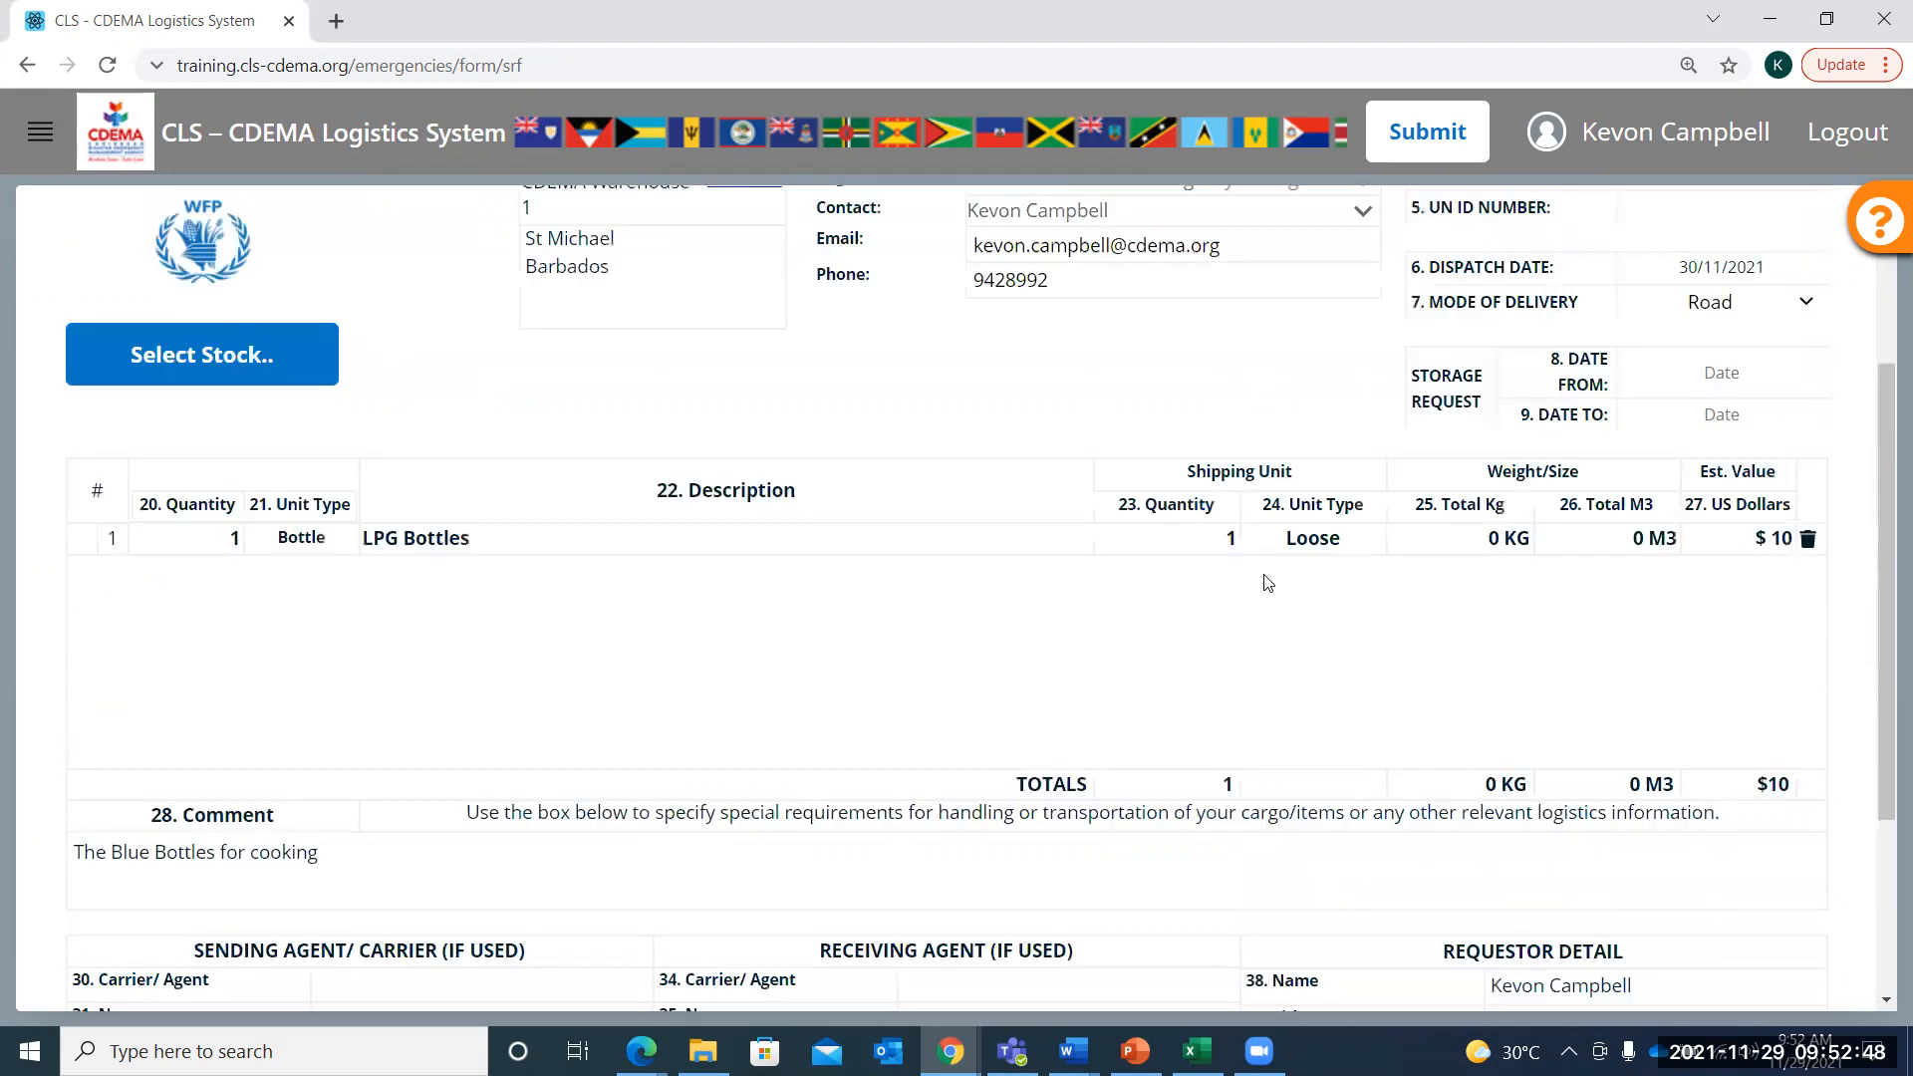
pyautogui.scroll(3, 1267, 582)
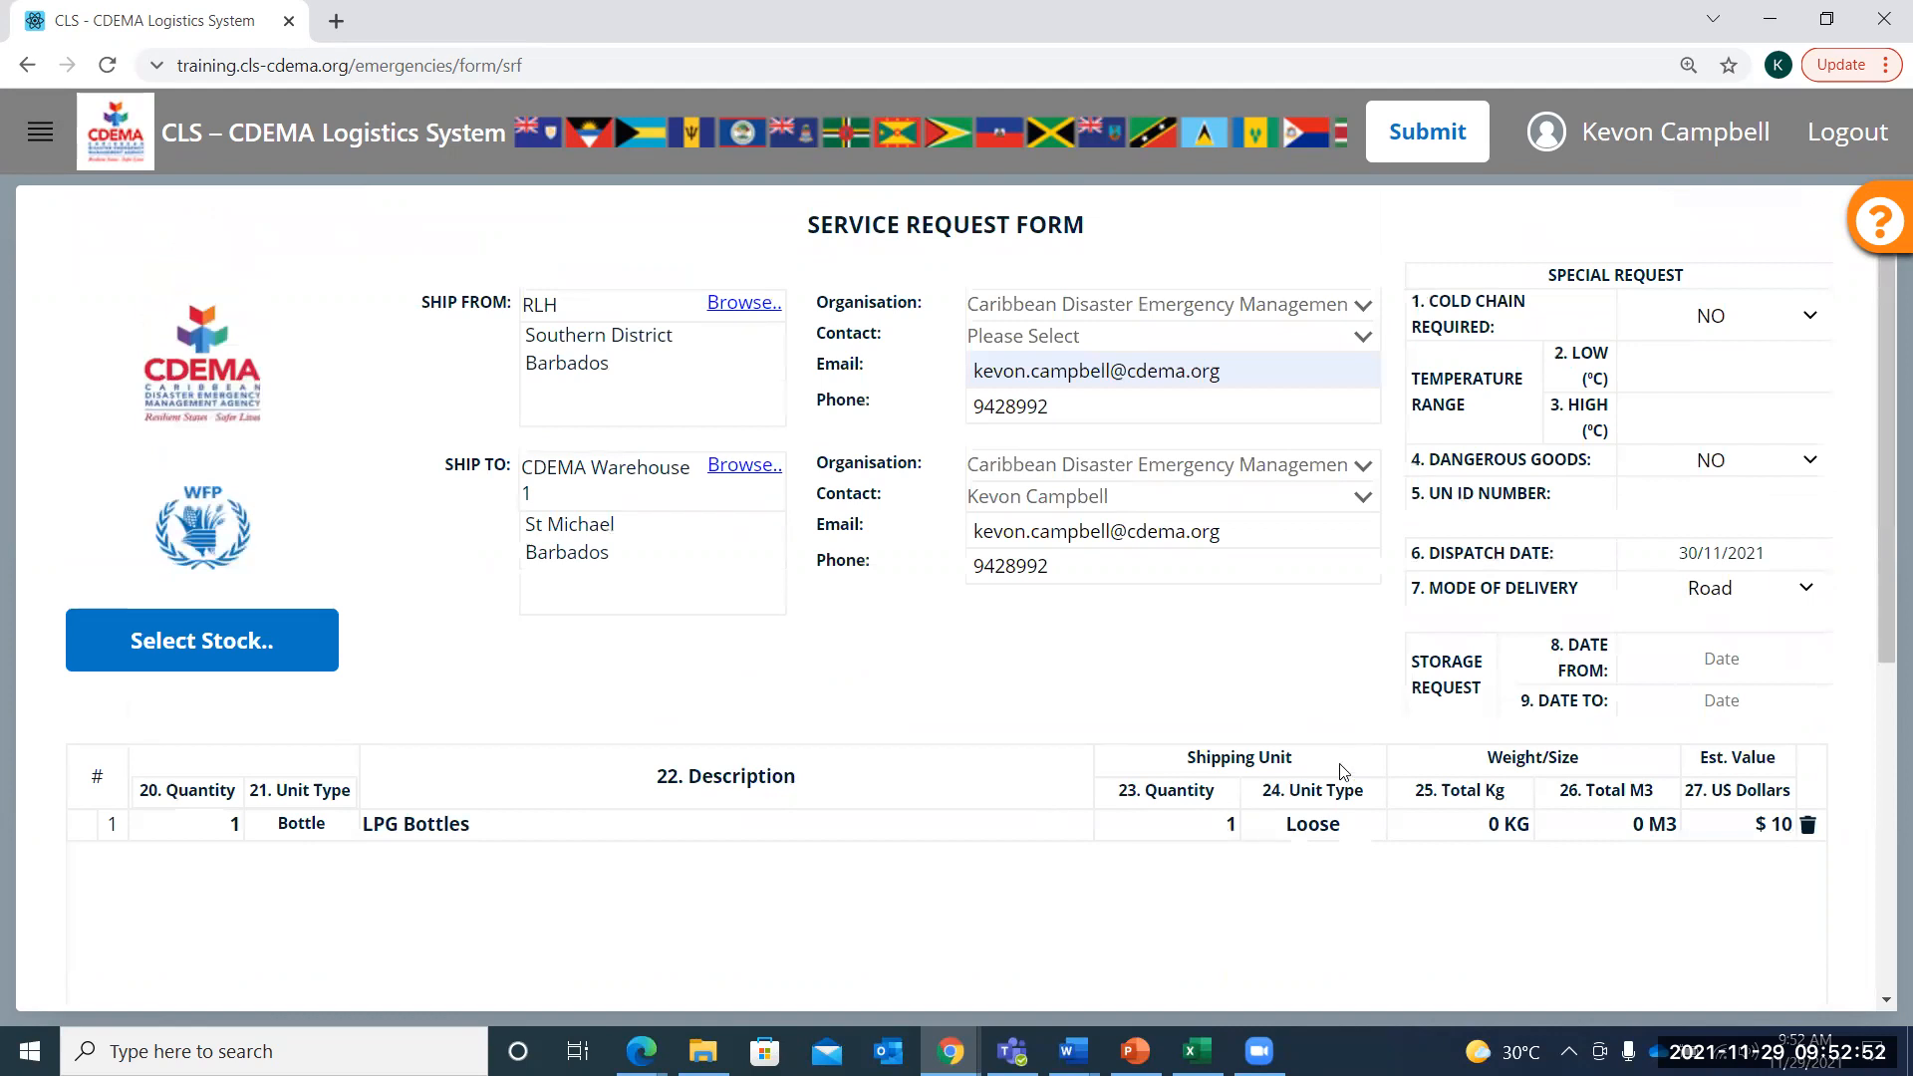
pyautogui.scroll(-6, 1341, 772)
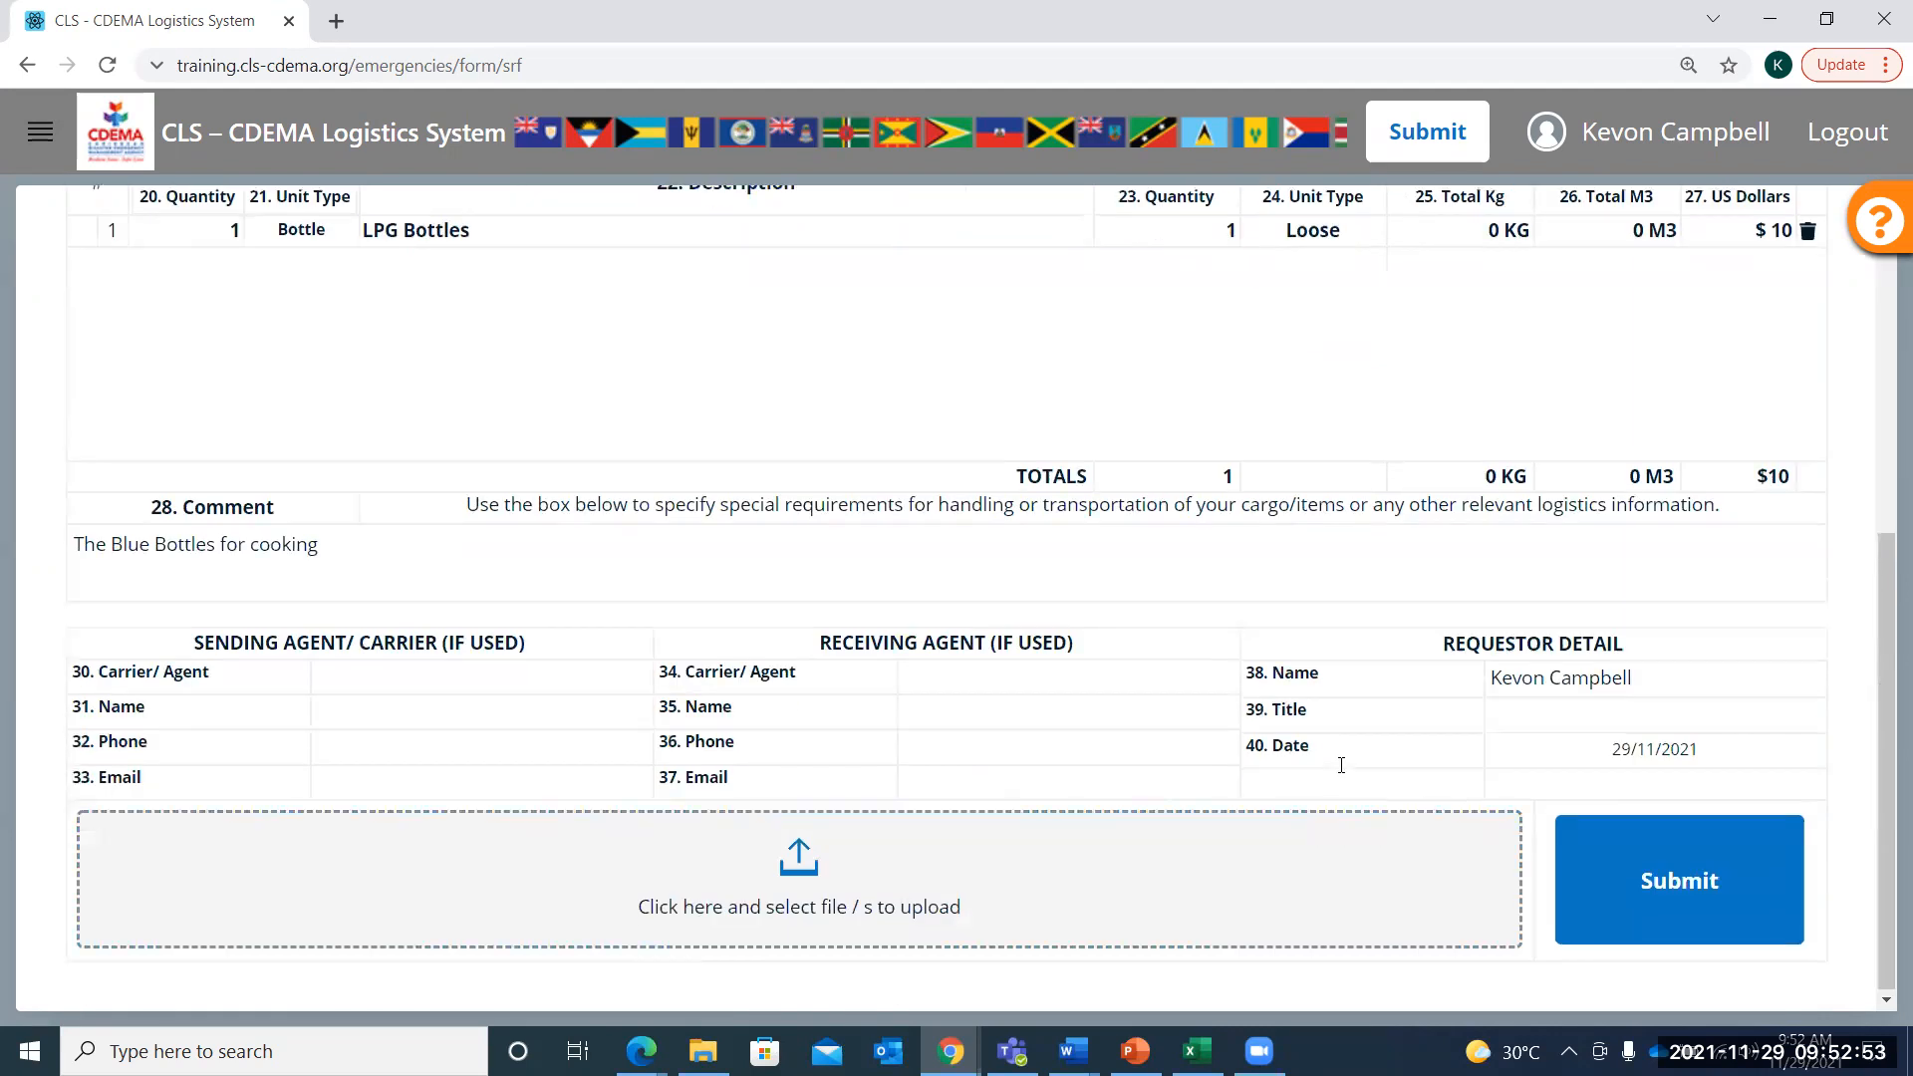
pyautogui.click(1636, 844)
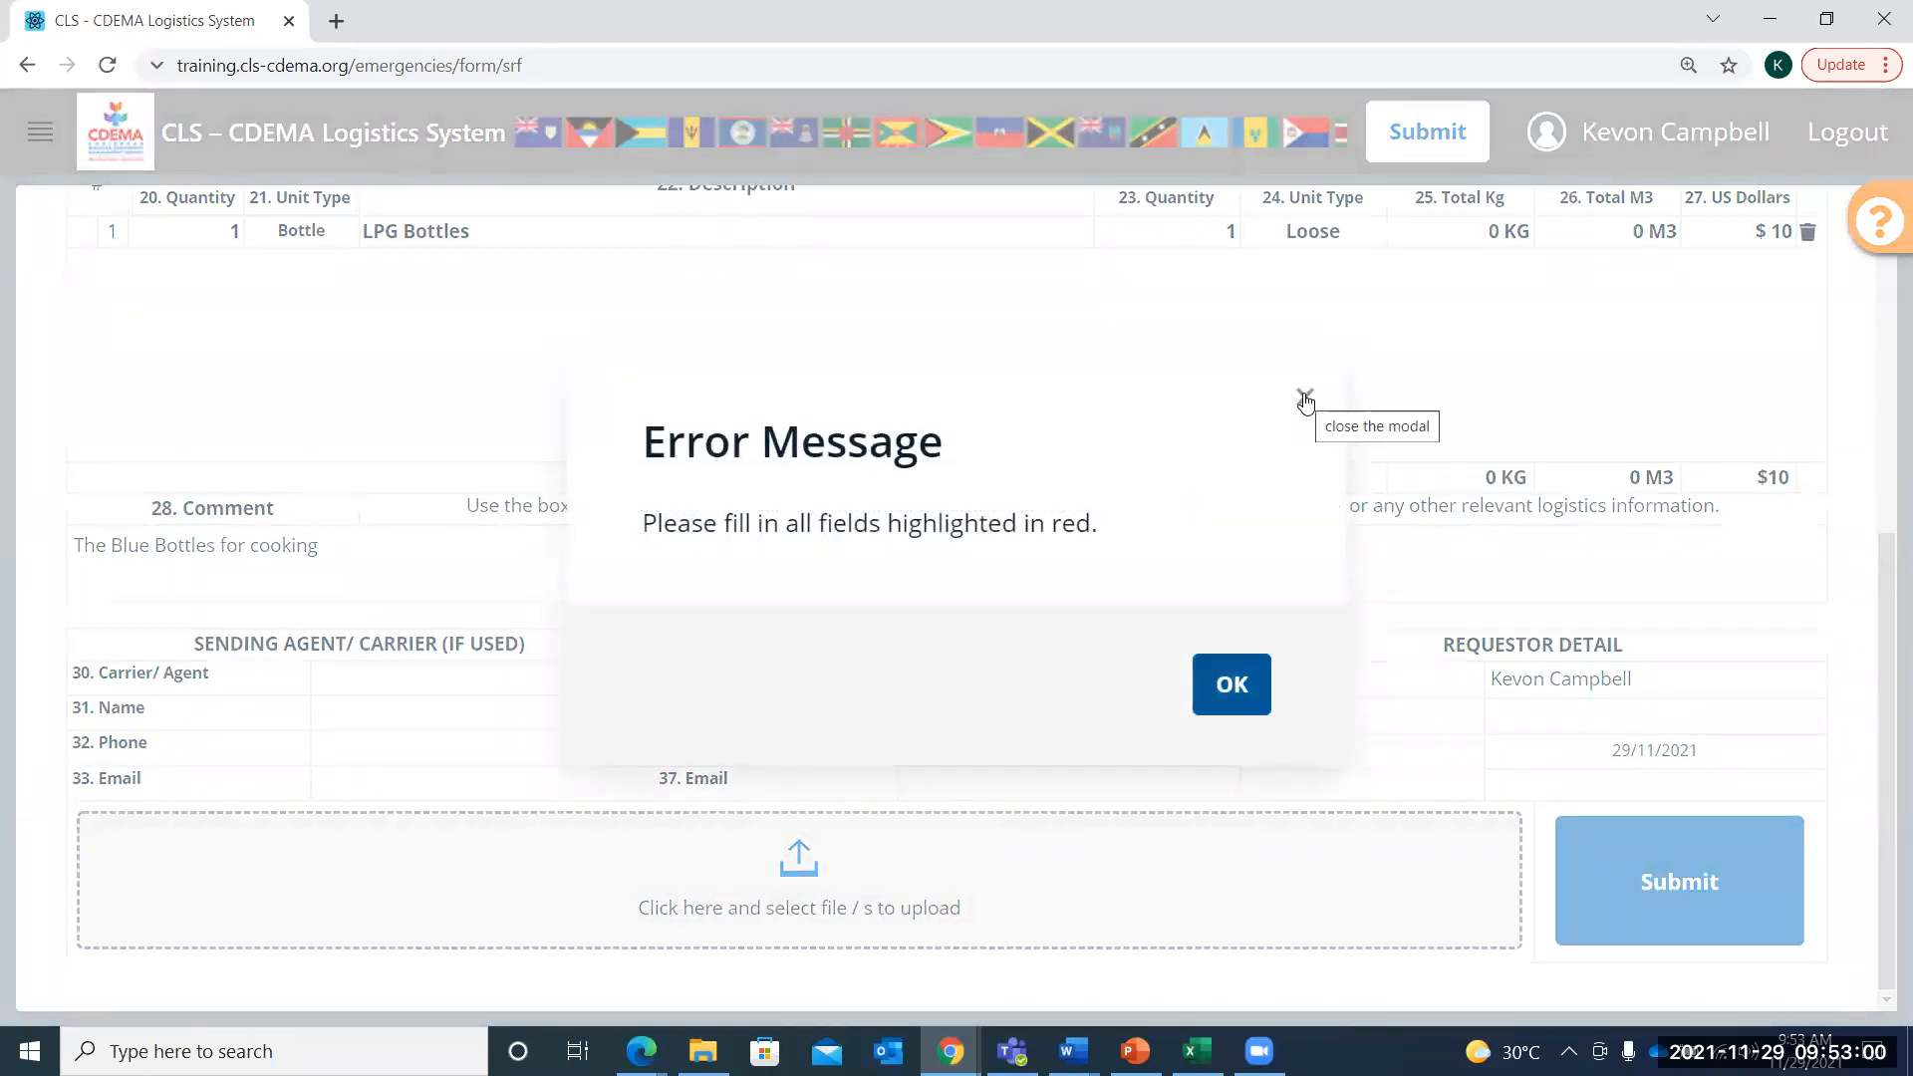
pyautogui.click(1198, 693)
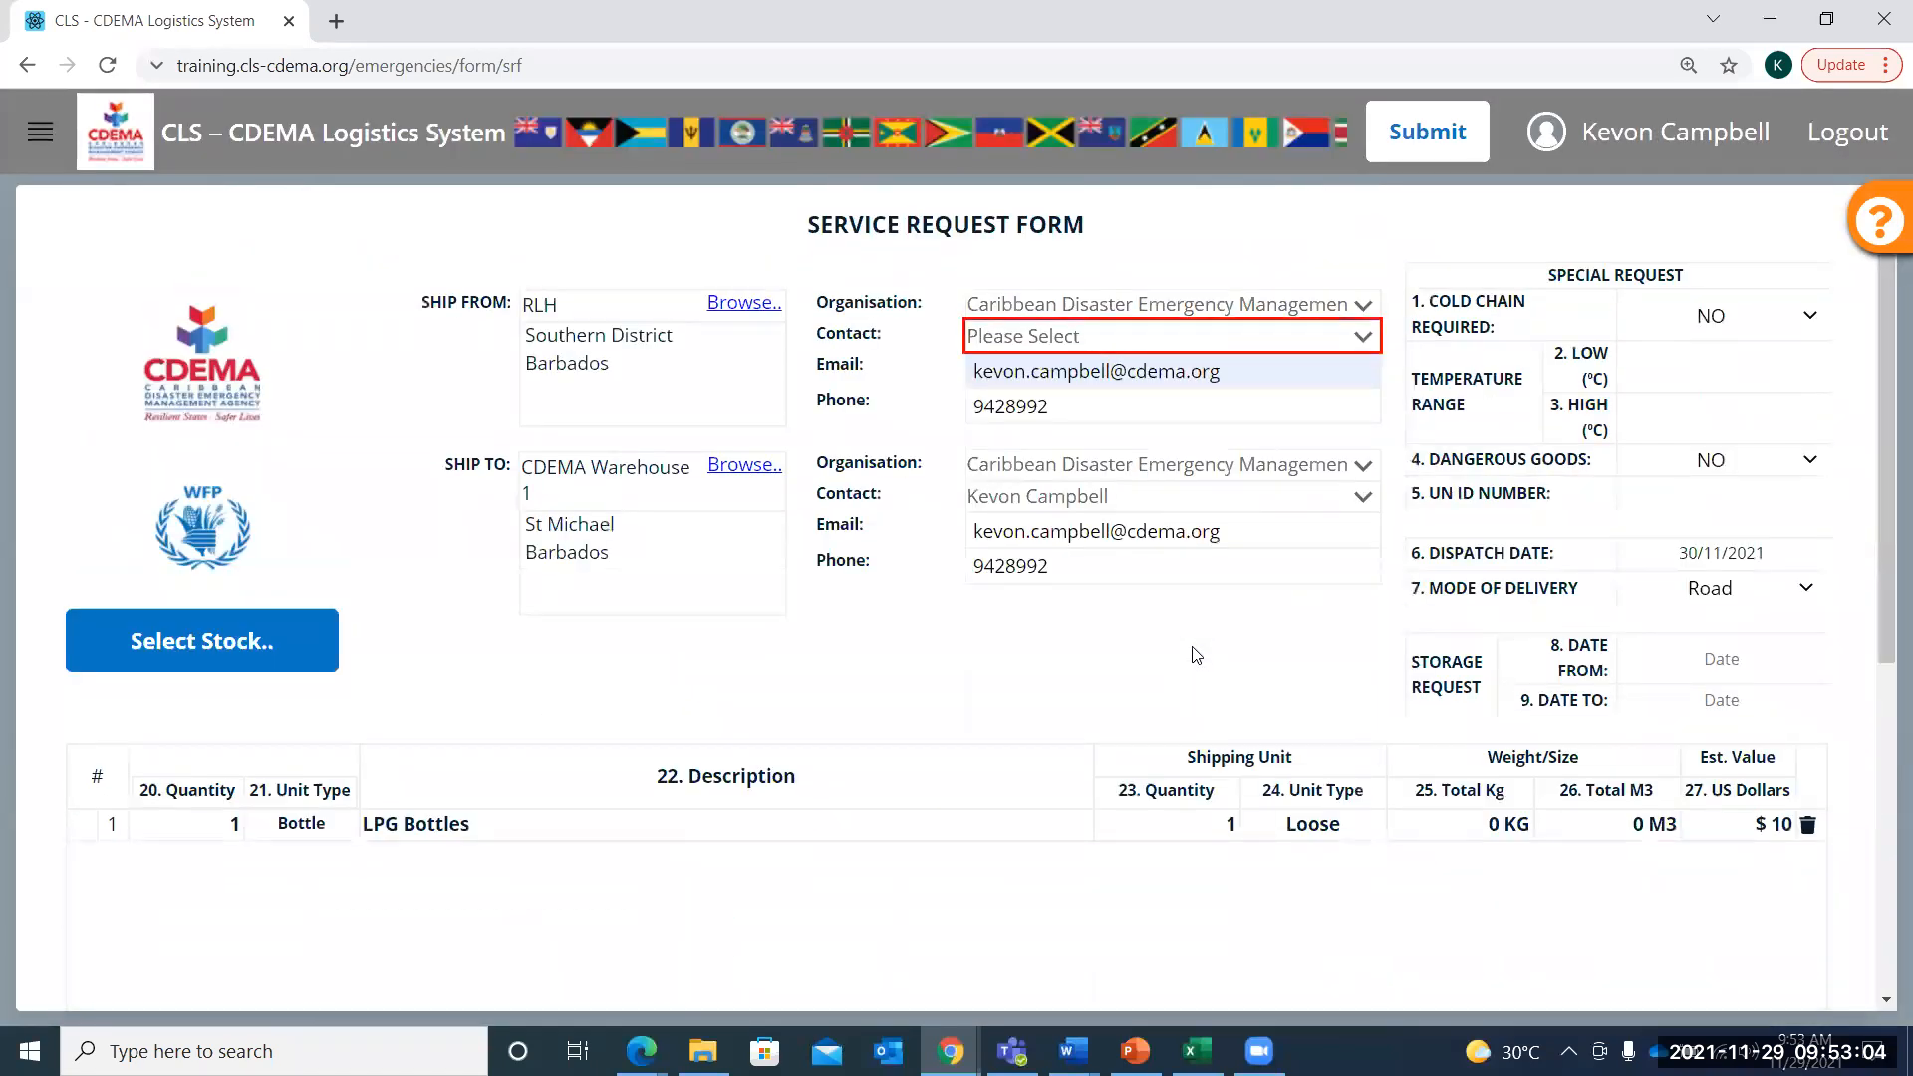
# Select the contact person for the Ship From location and submit the service request
pyautogui.click(1344, 336)
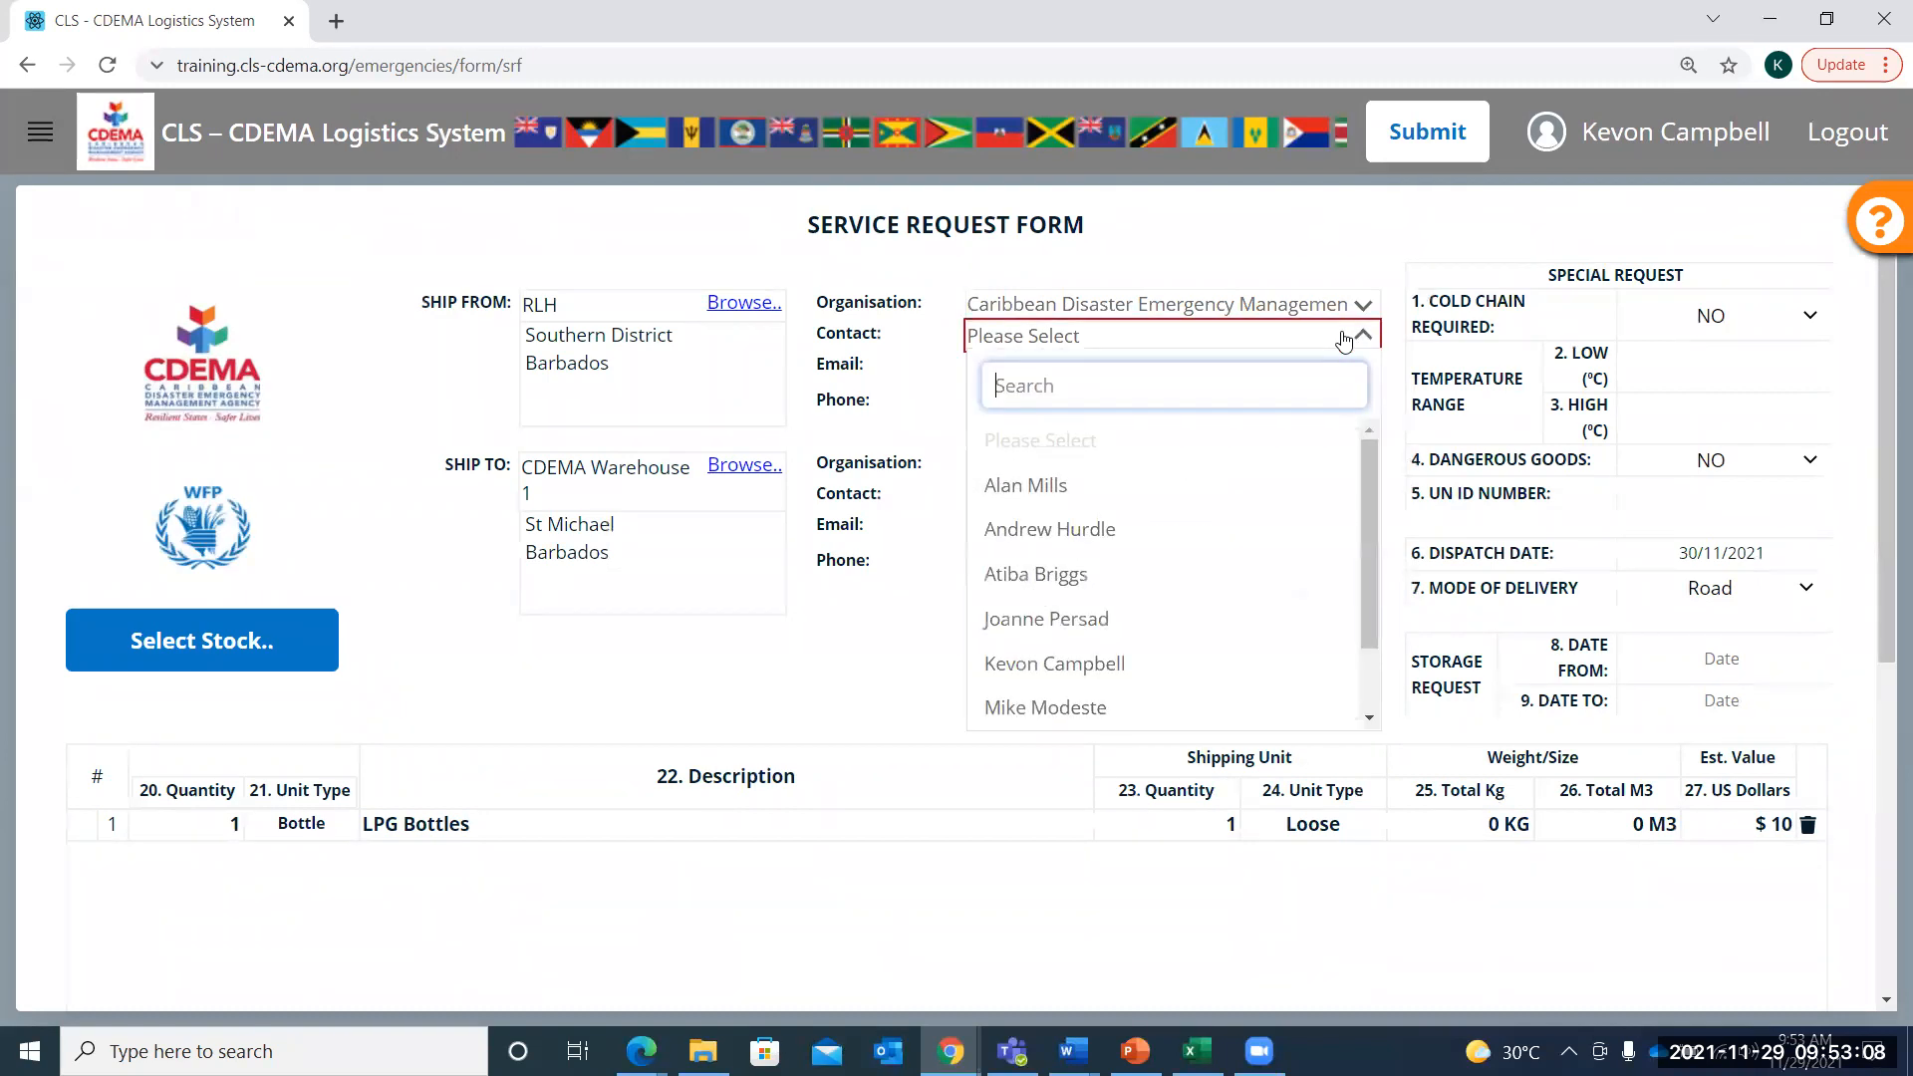
pyautogui.click(1116, 681)
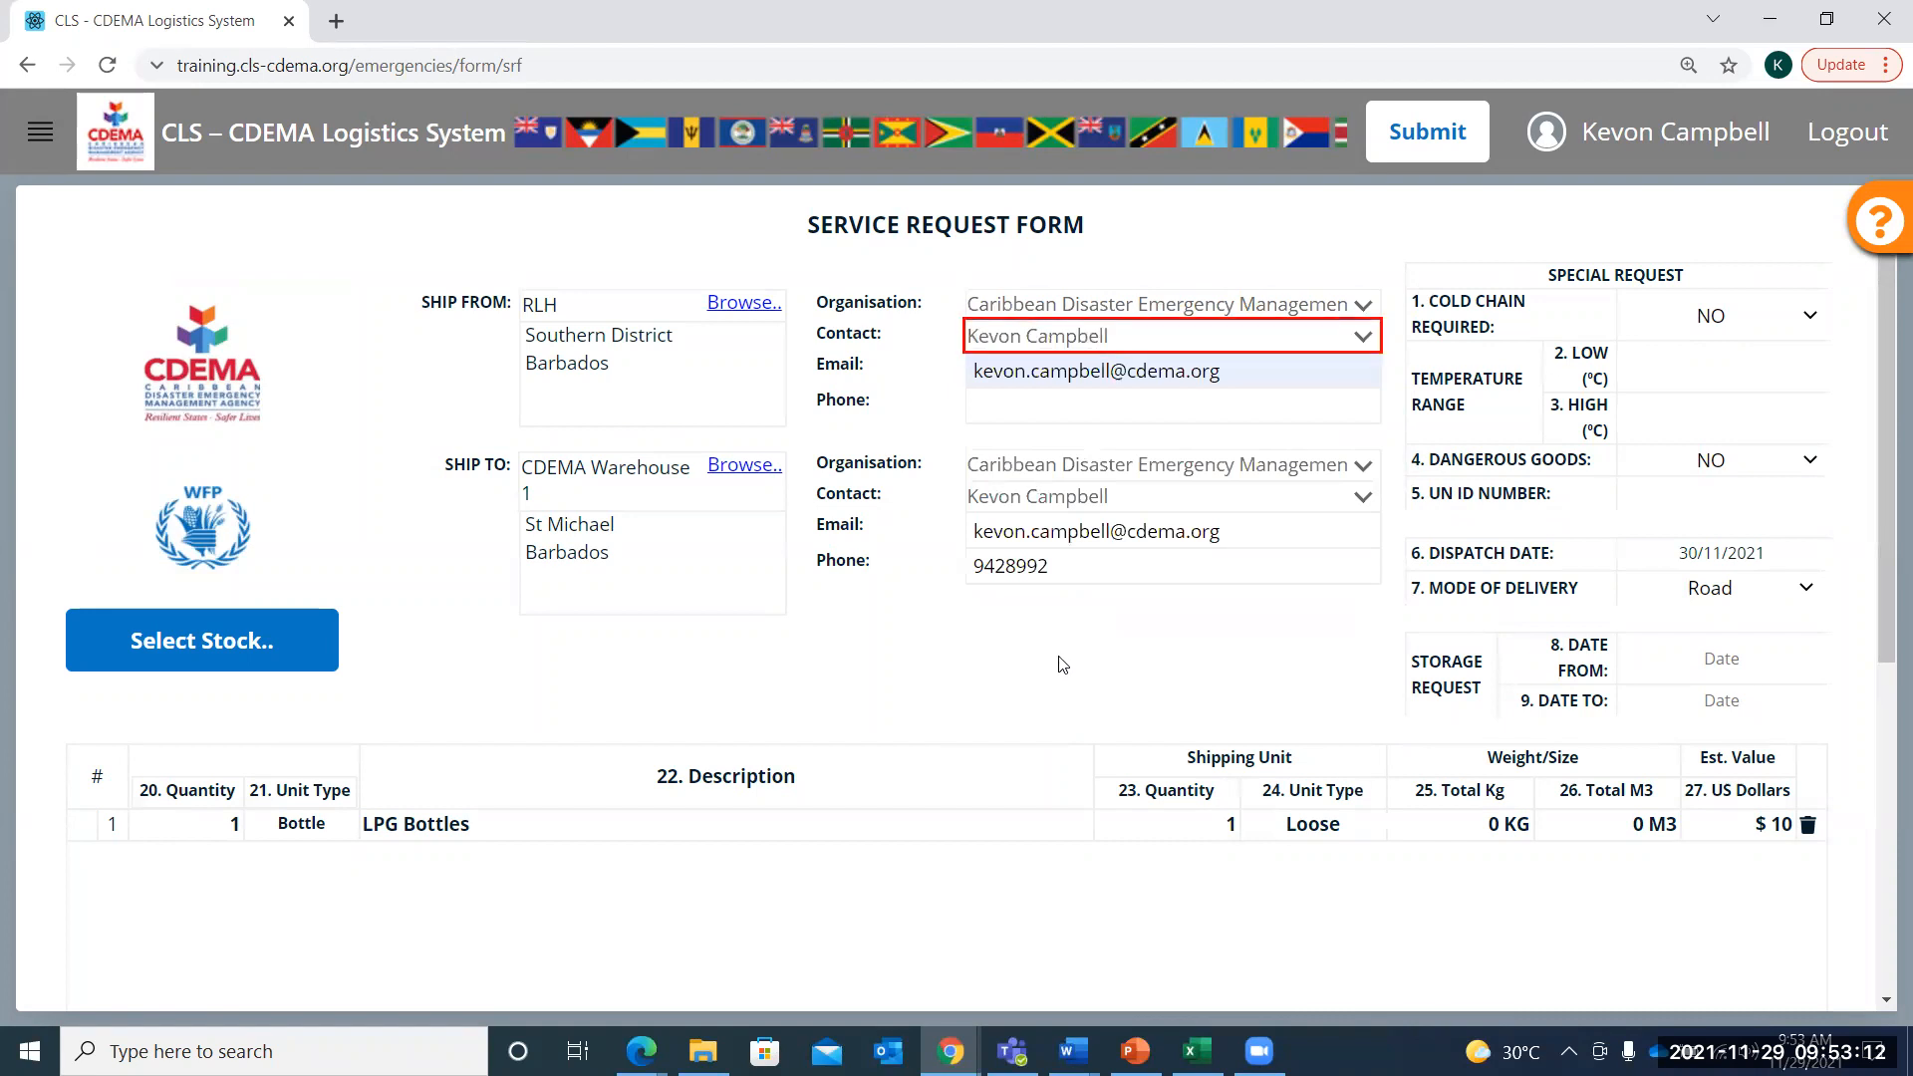
pyautogui.scroll(-1, 1061, 664)
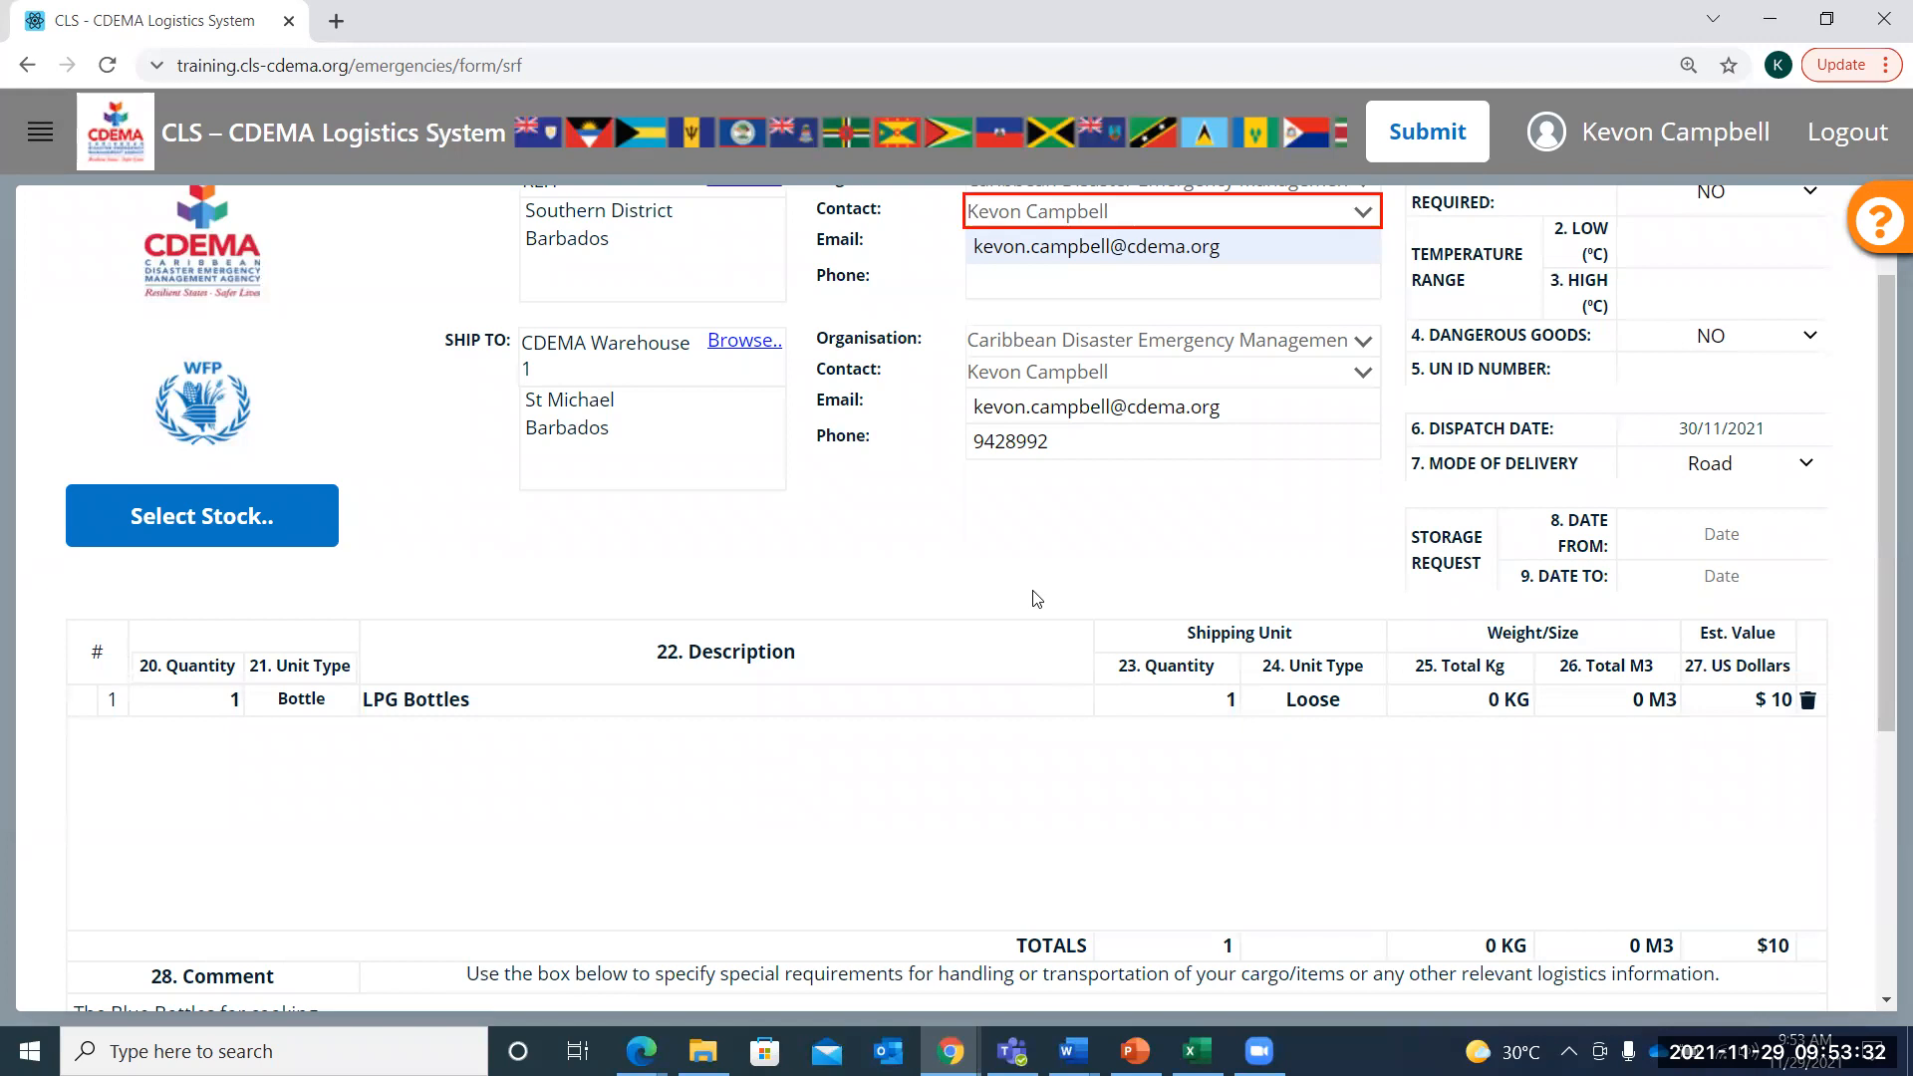
pyautogui.scroll(-5, 1034, 593)
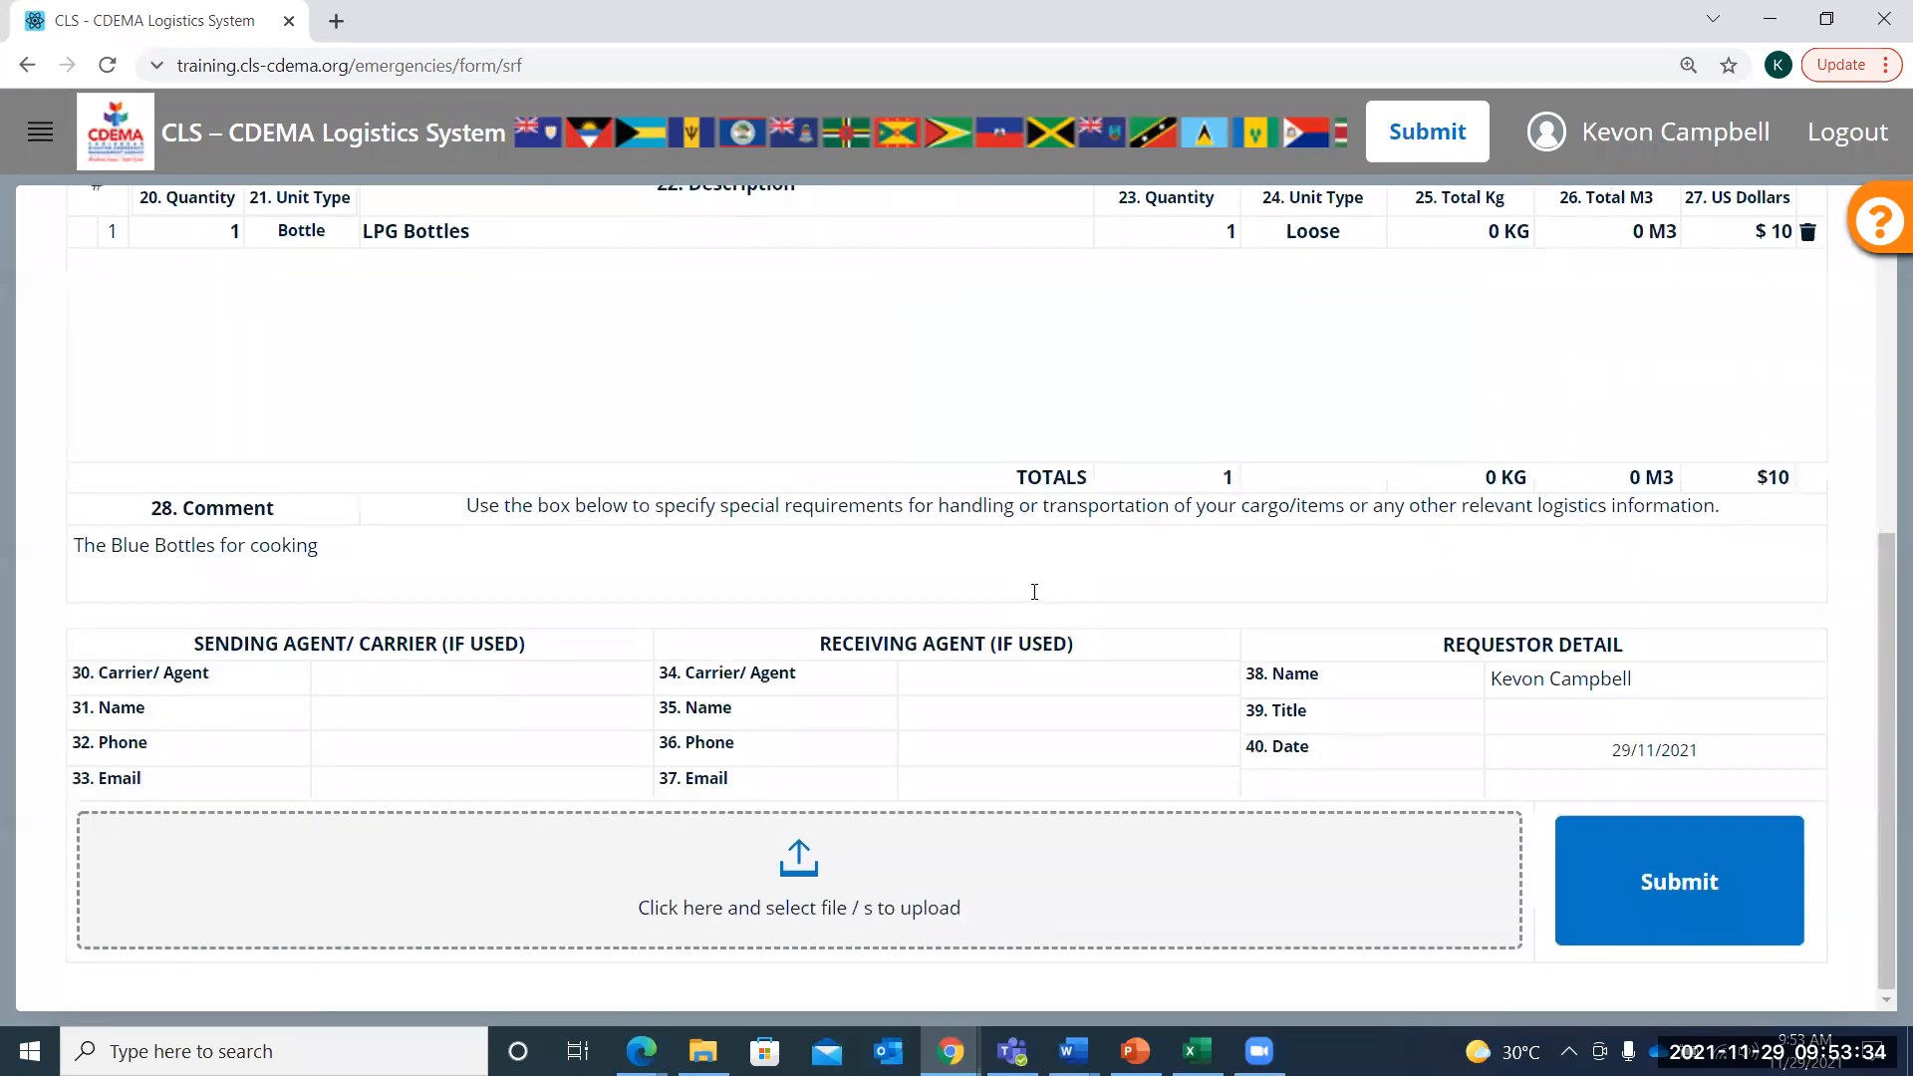
pyautogui.click(1617, 912)
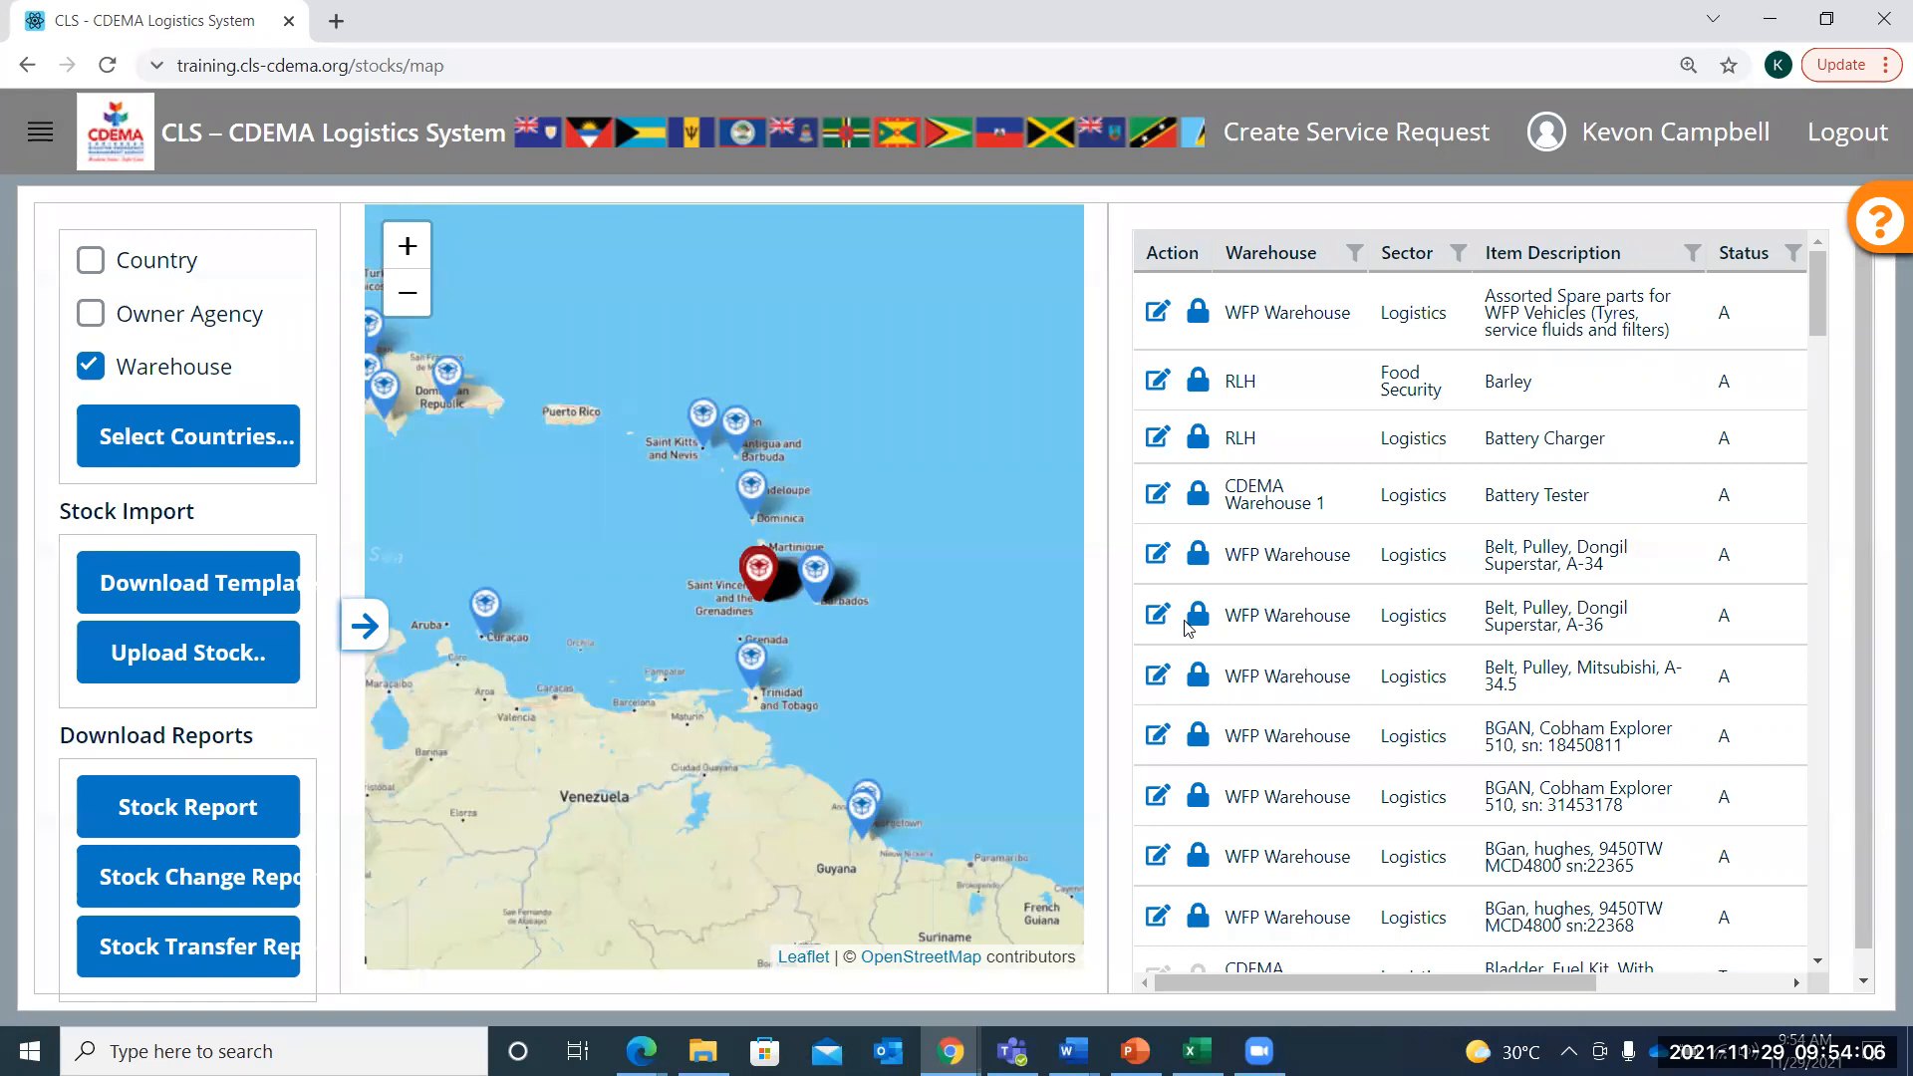
# Open the Emergency Logistics requests and look through the list, including the status and action columns
pyautogui.click(286, 818)
pyautogui.click(40, 132)
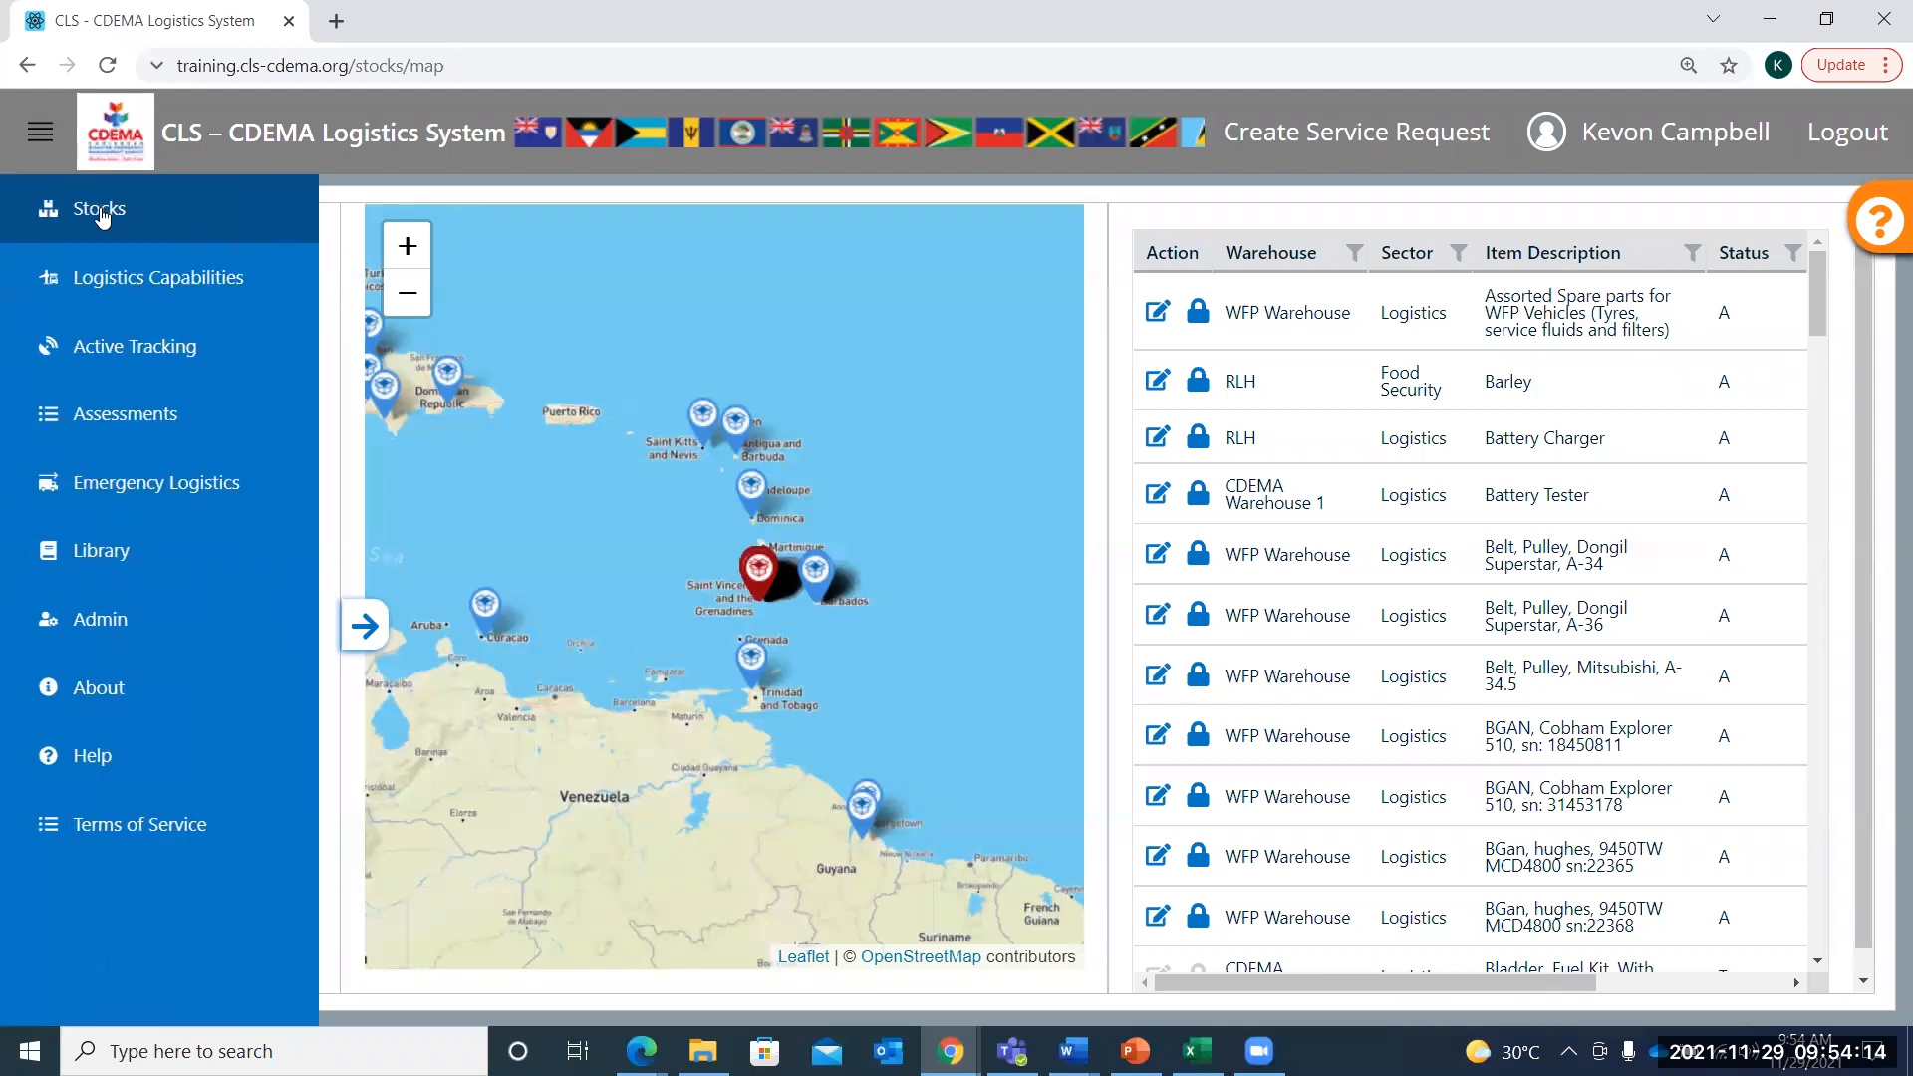
pyautogui.click(149, 505)
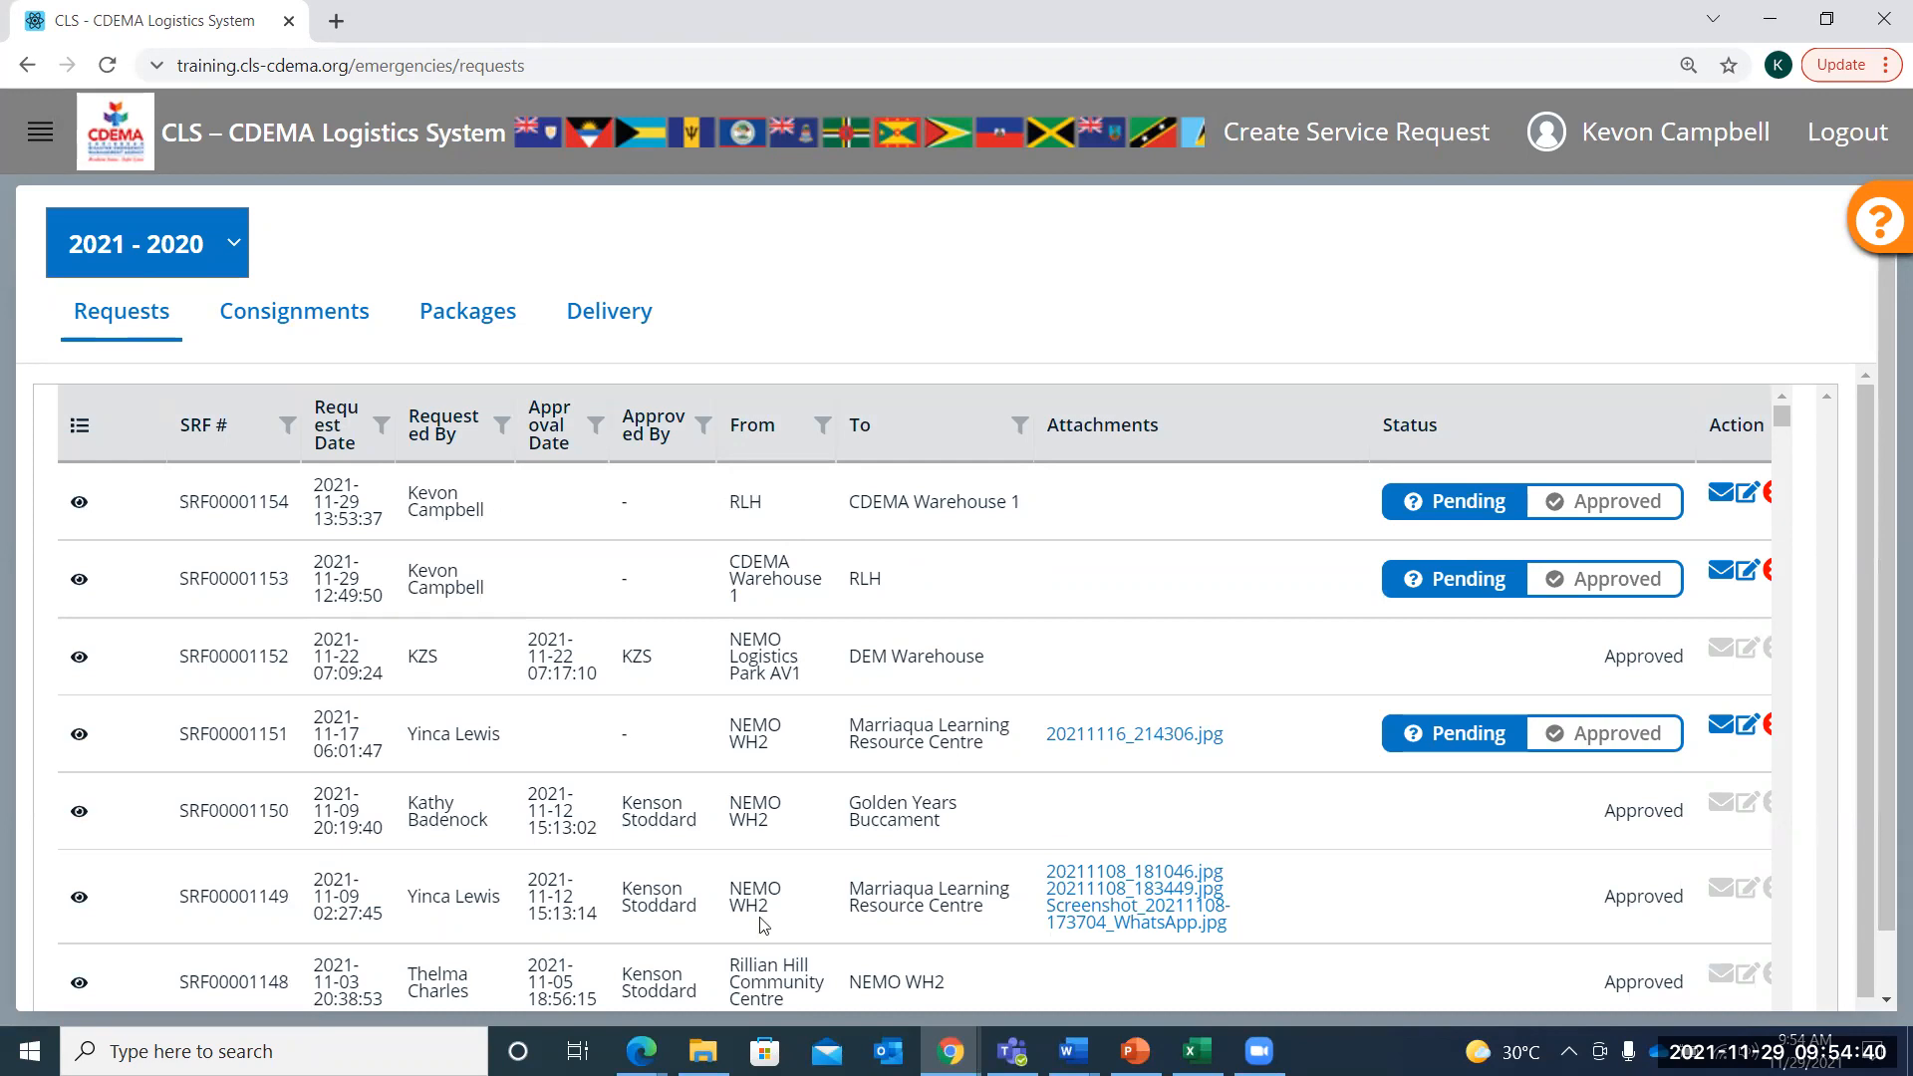
pyautogui.scroll(-8, 1102, 762)
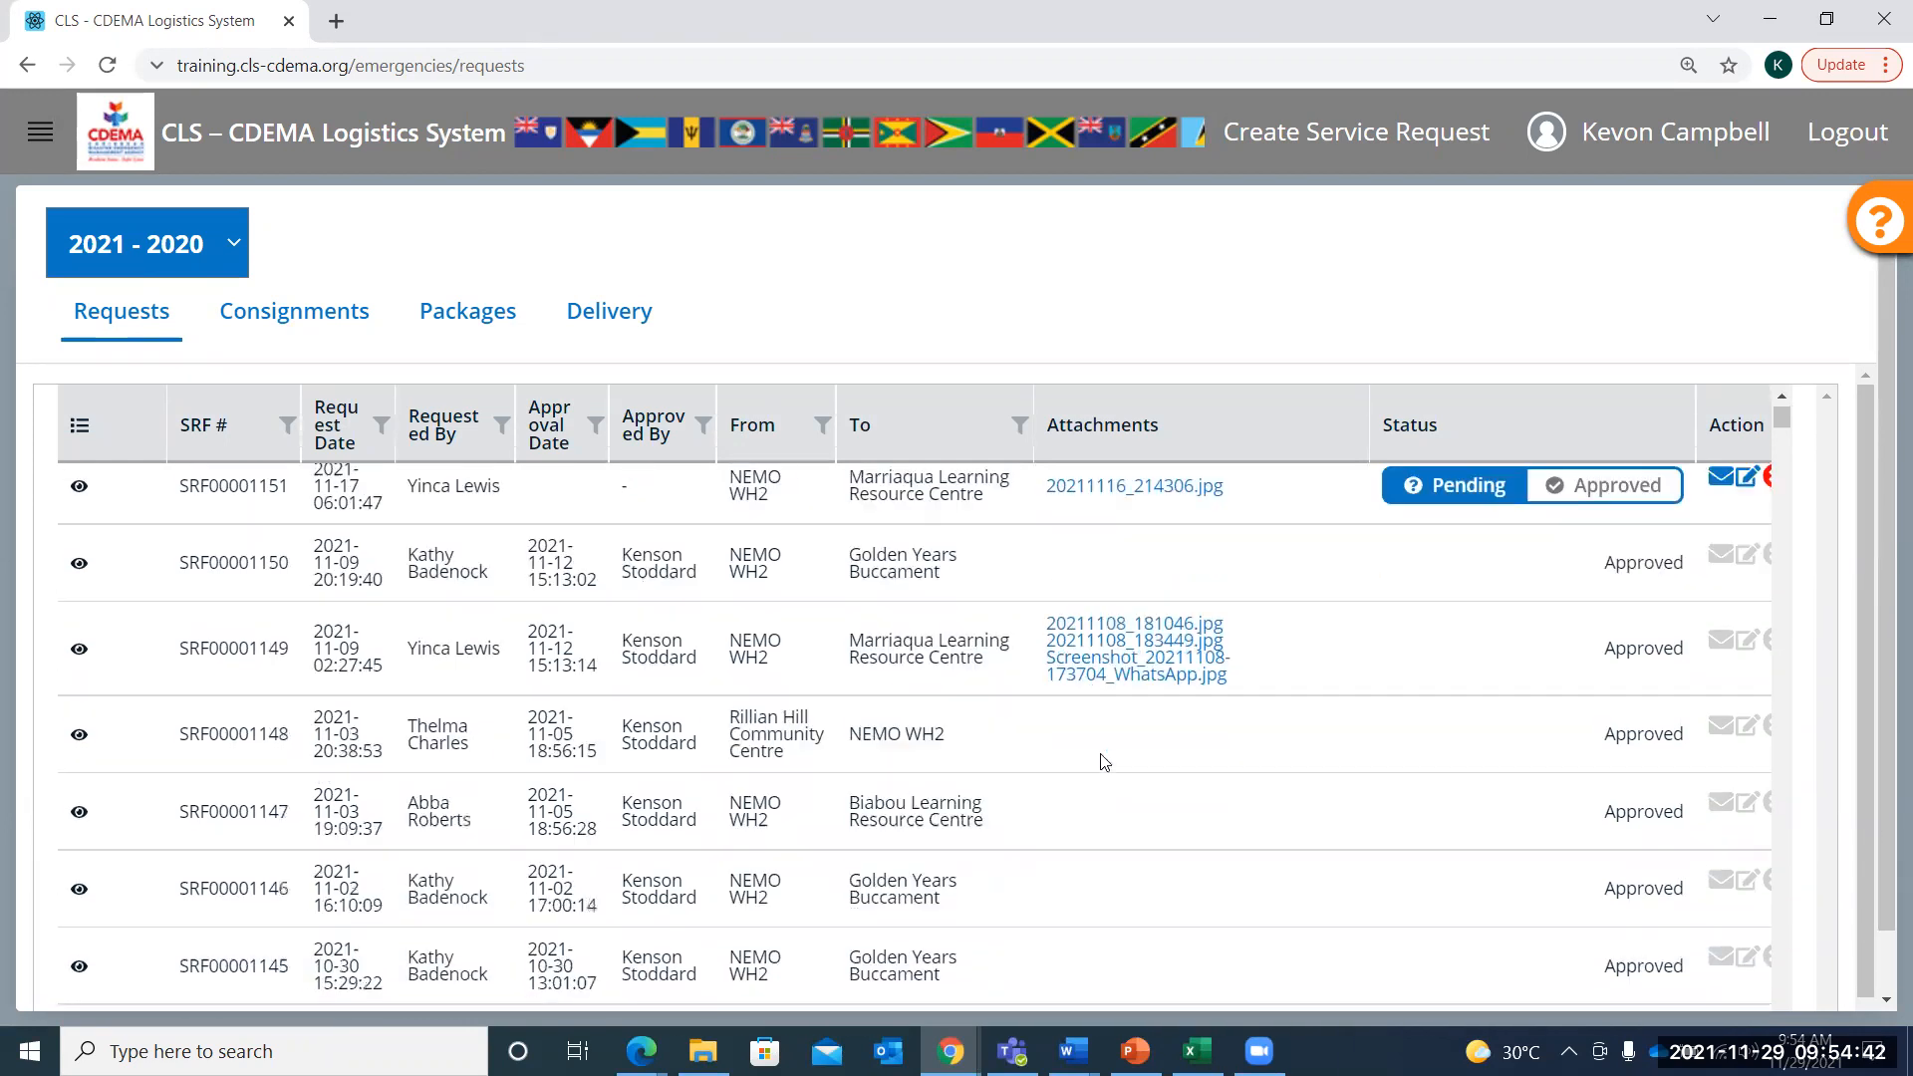
pyautogui.scroll(8, 1102, 760)
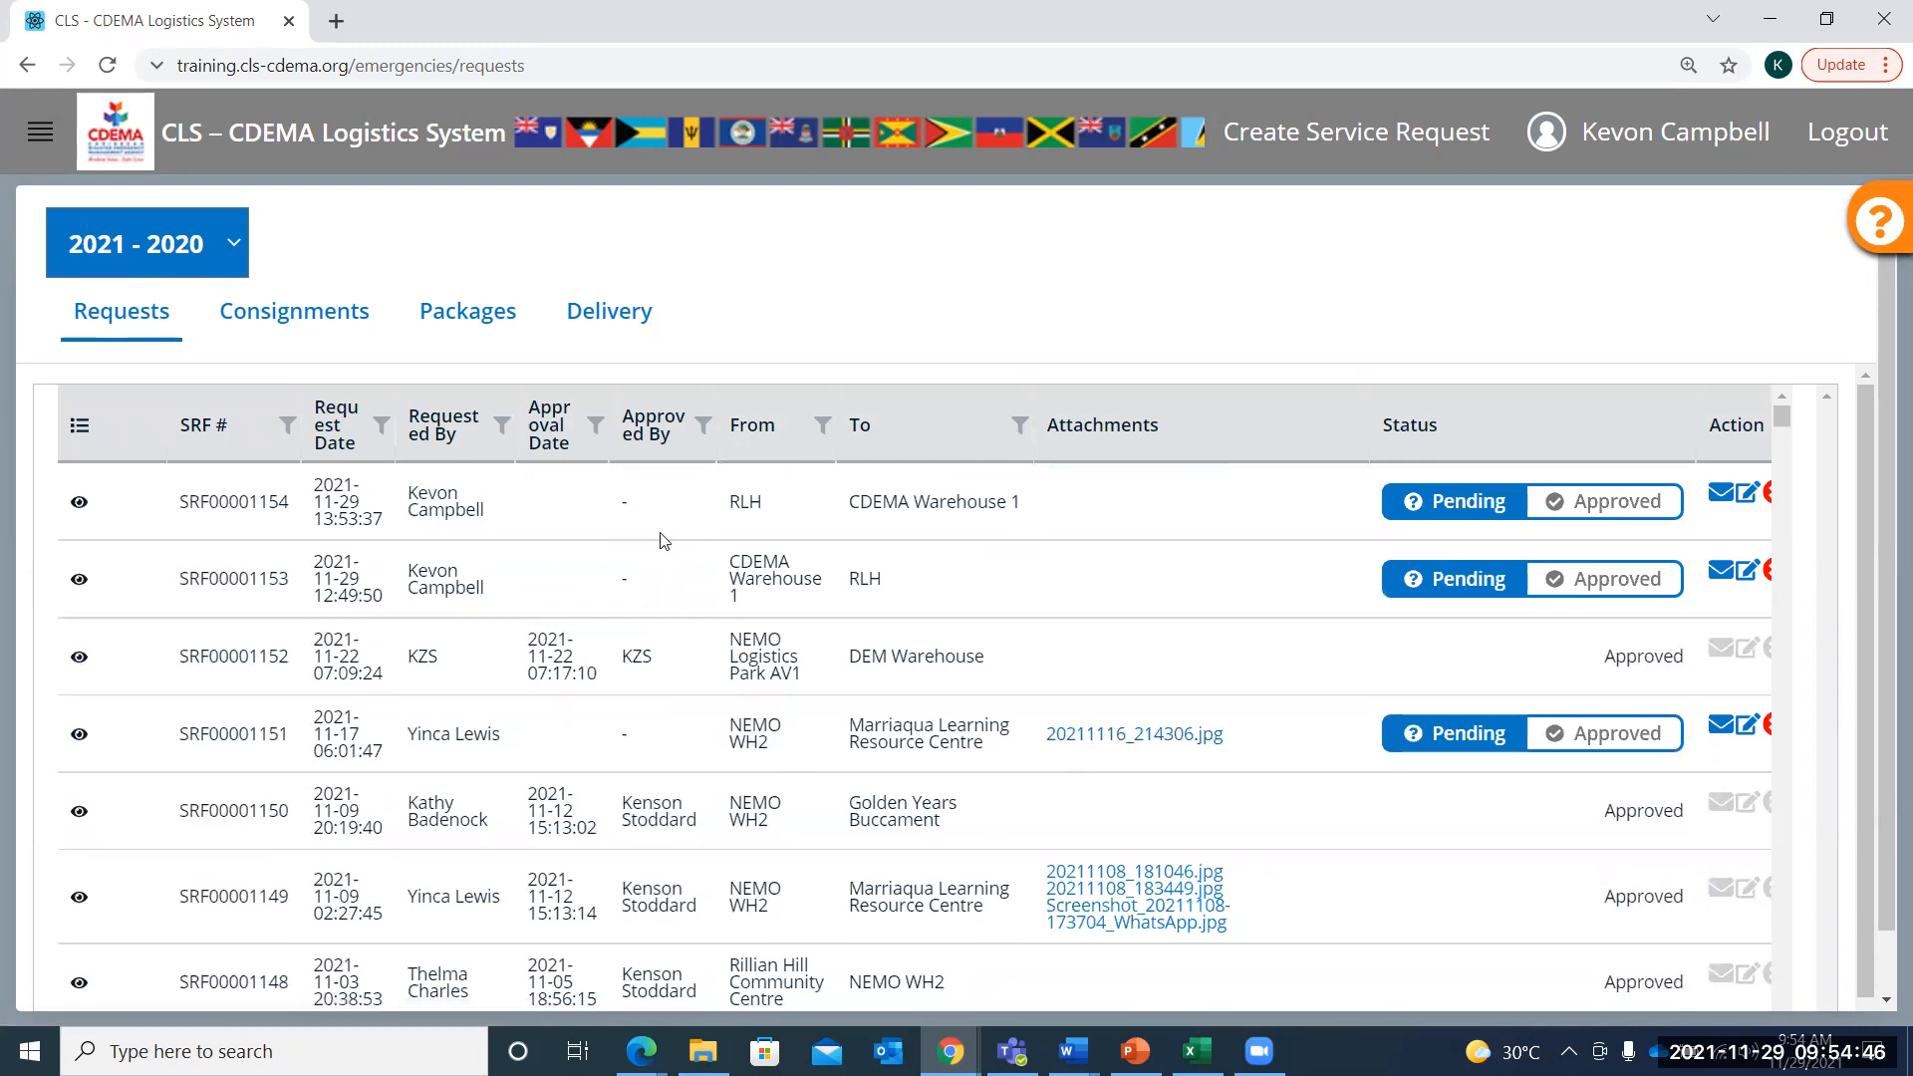
pyautogui.hscroll(1, 403, 493)
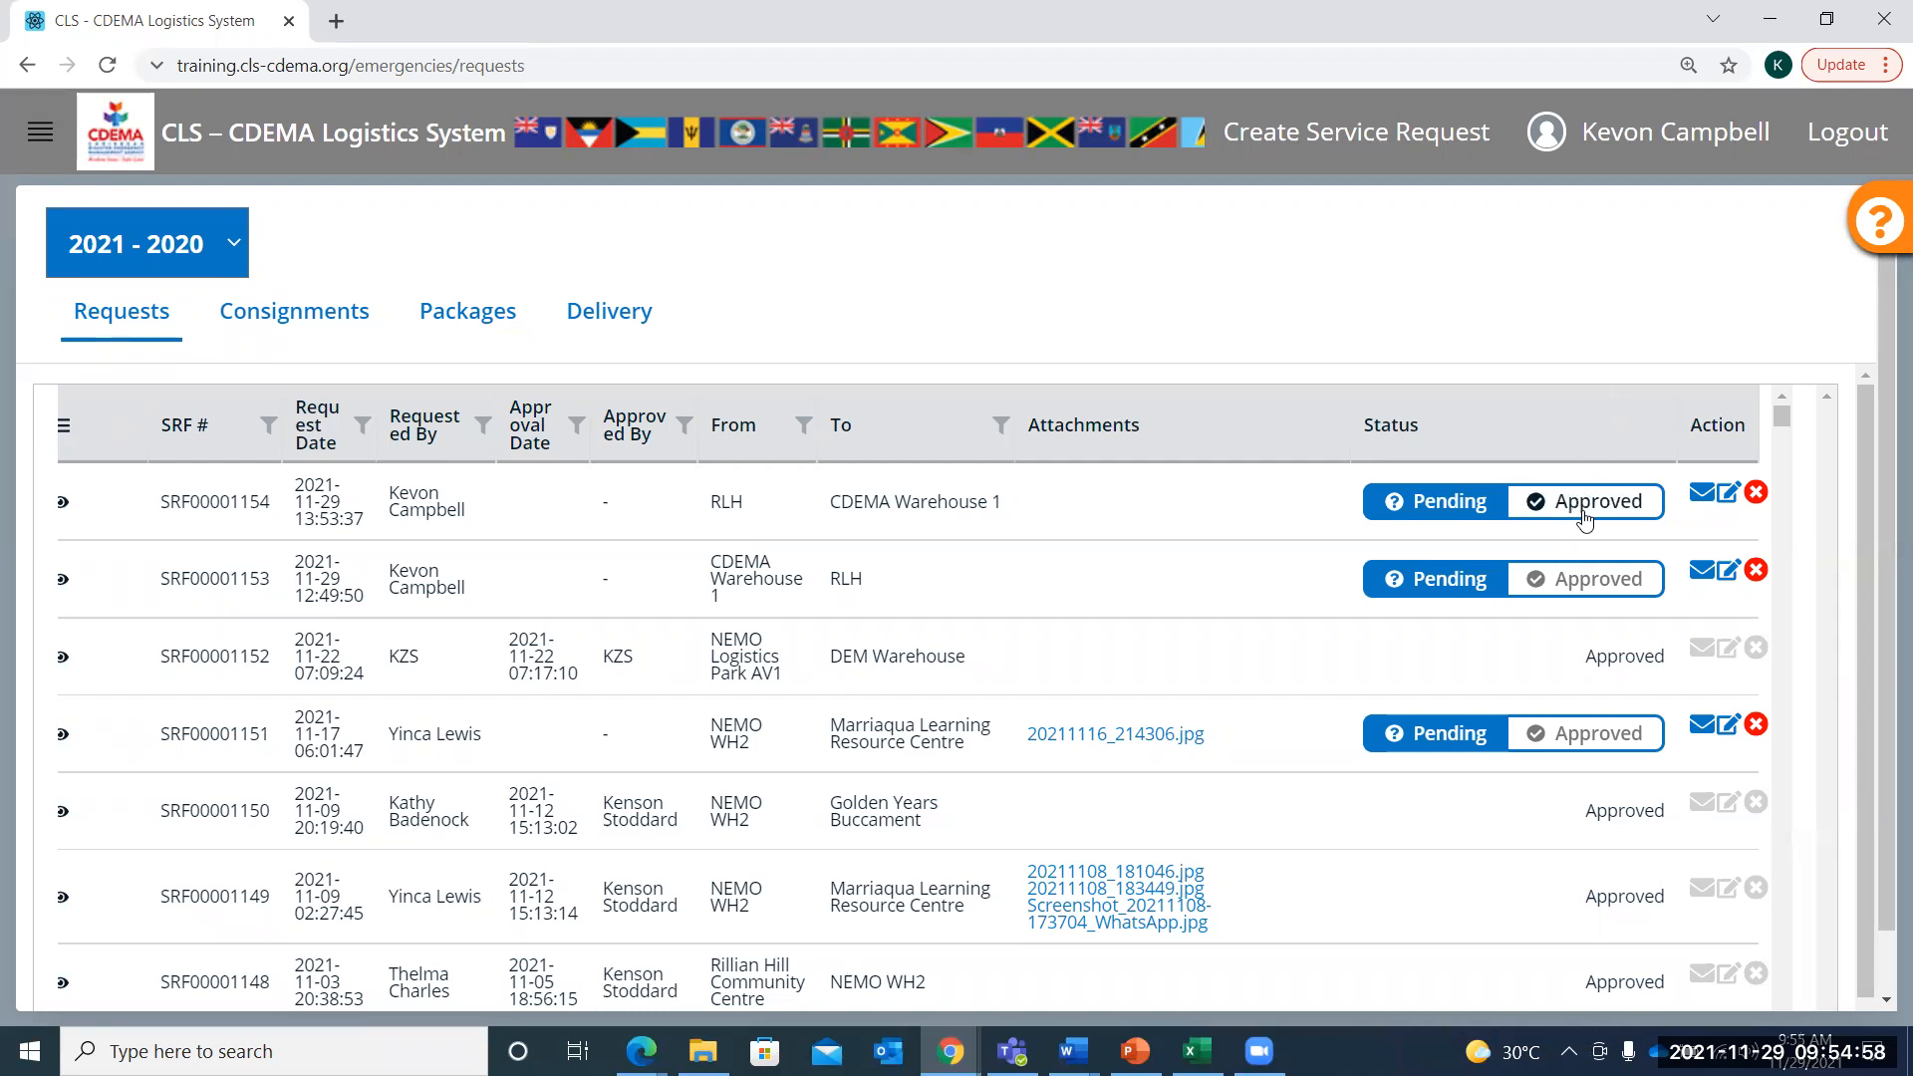
# Open the new RLH to CDEMA Warehouse 1 request for editing, look over its form and go back to the list
pyautogui.click(1724, 509)
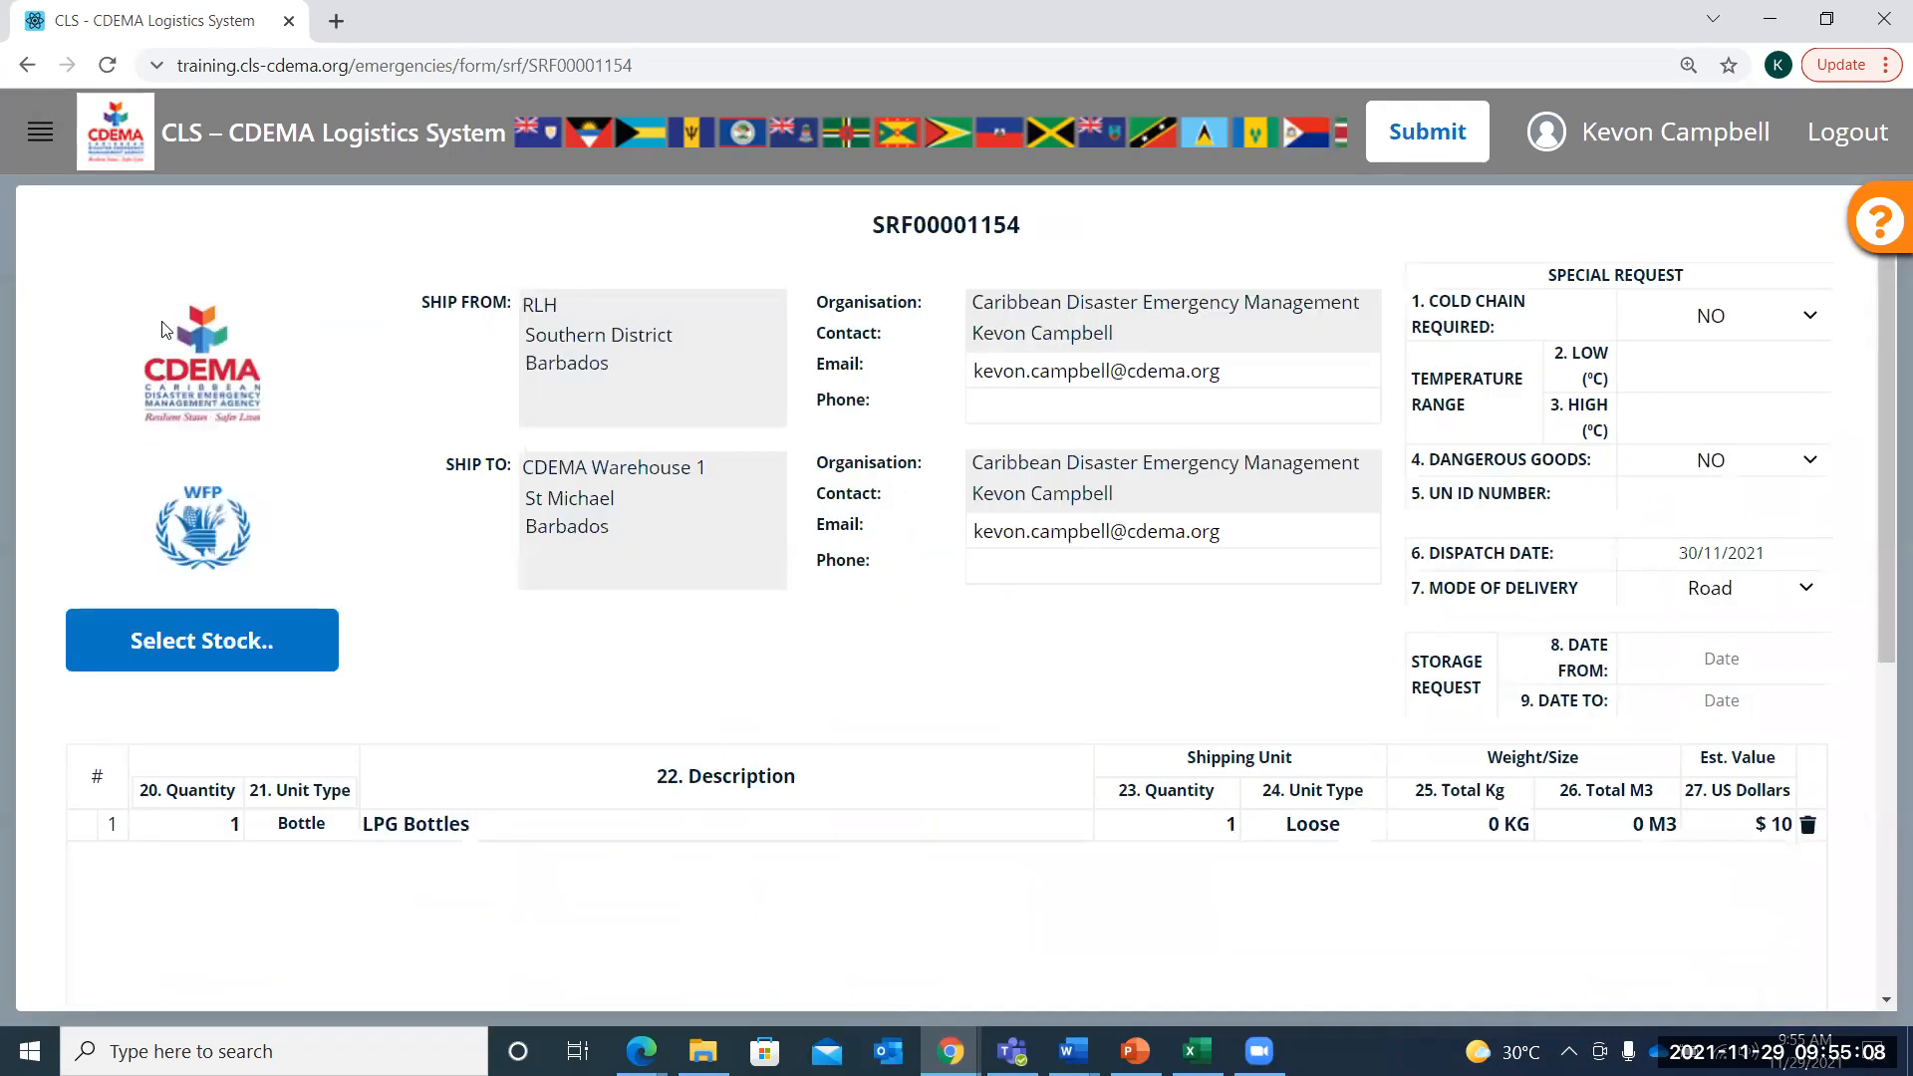
pyautogui.scroll(-6, 1002, 548)
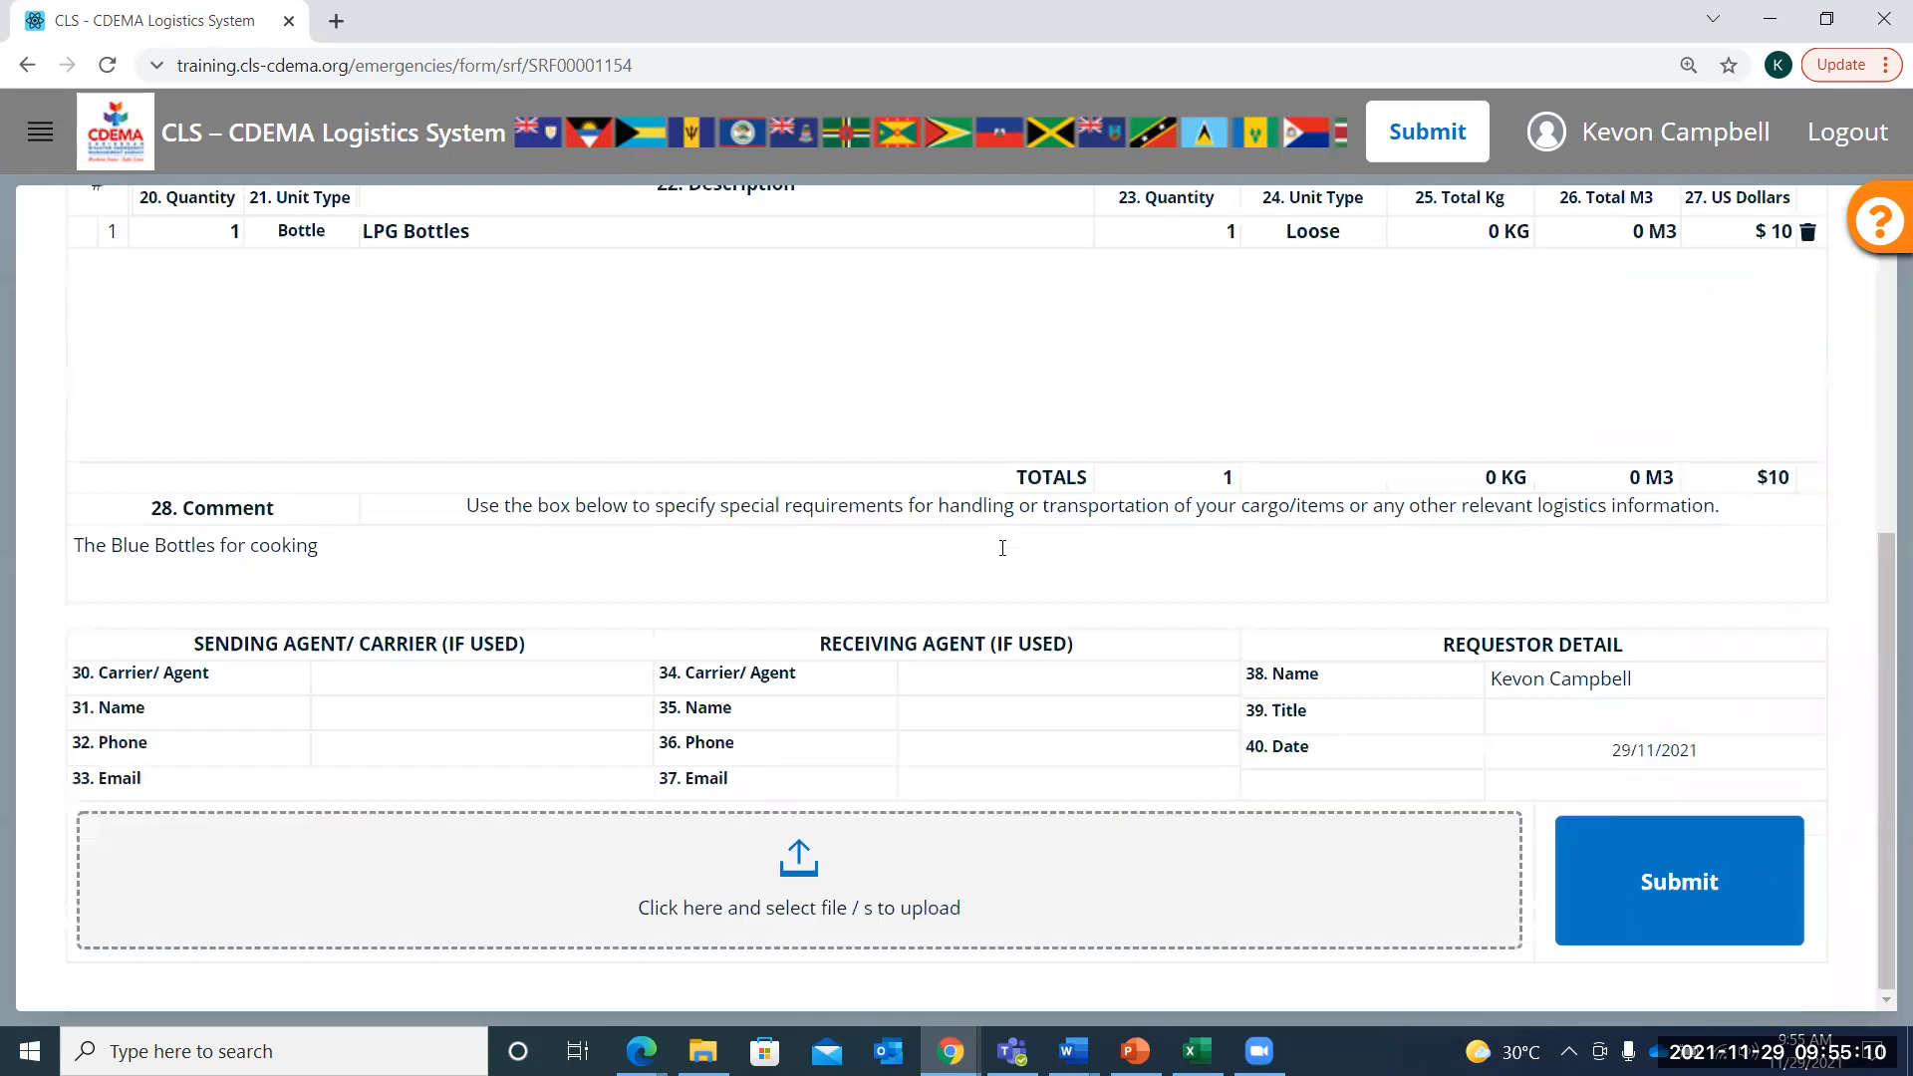
pyautogui.scroll(6, 1067, 602)
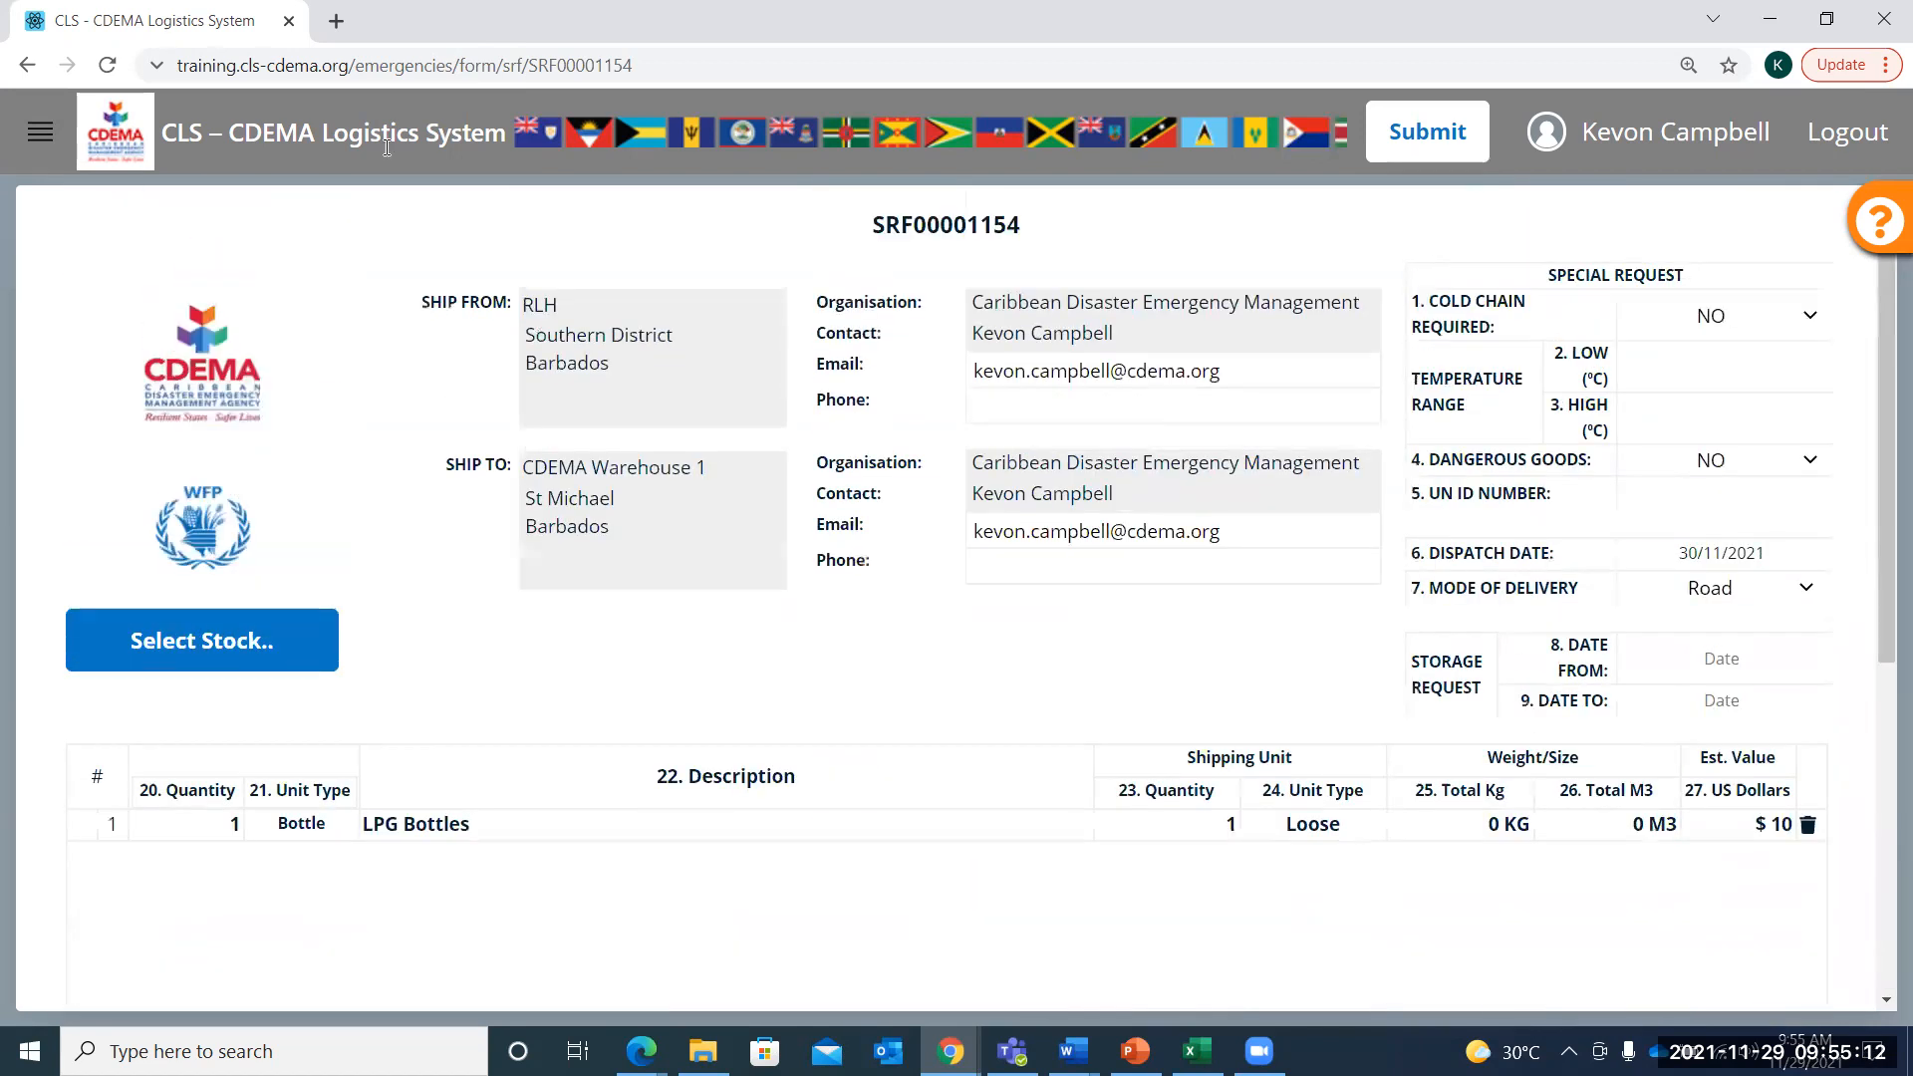
pyautogui.click(24, 71)
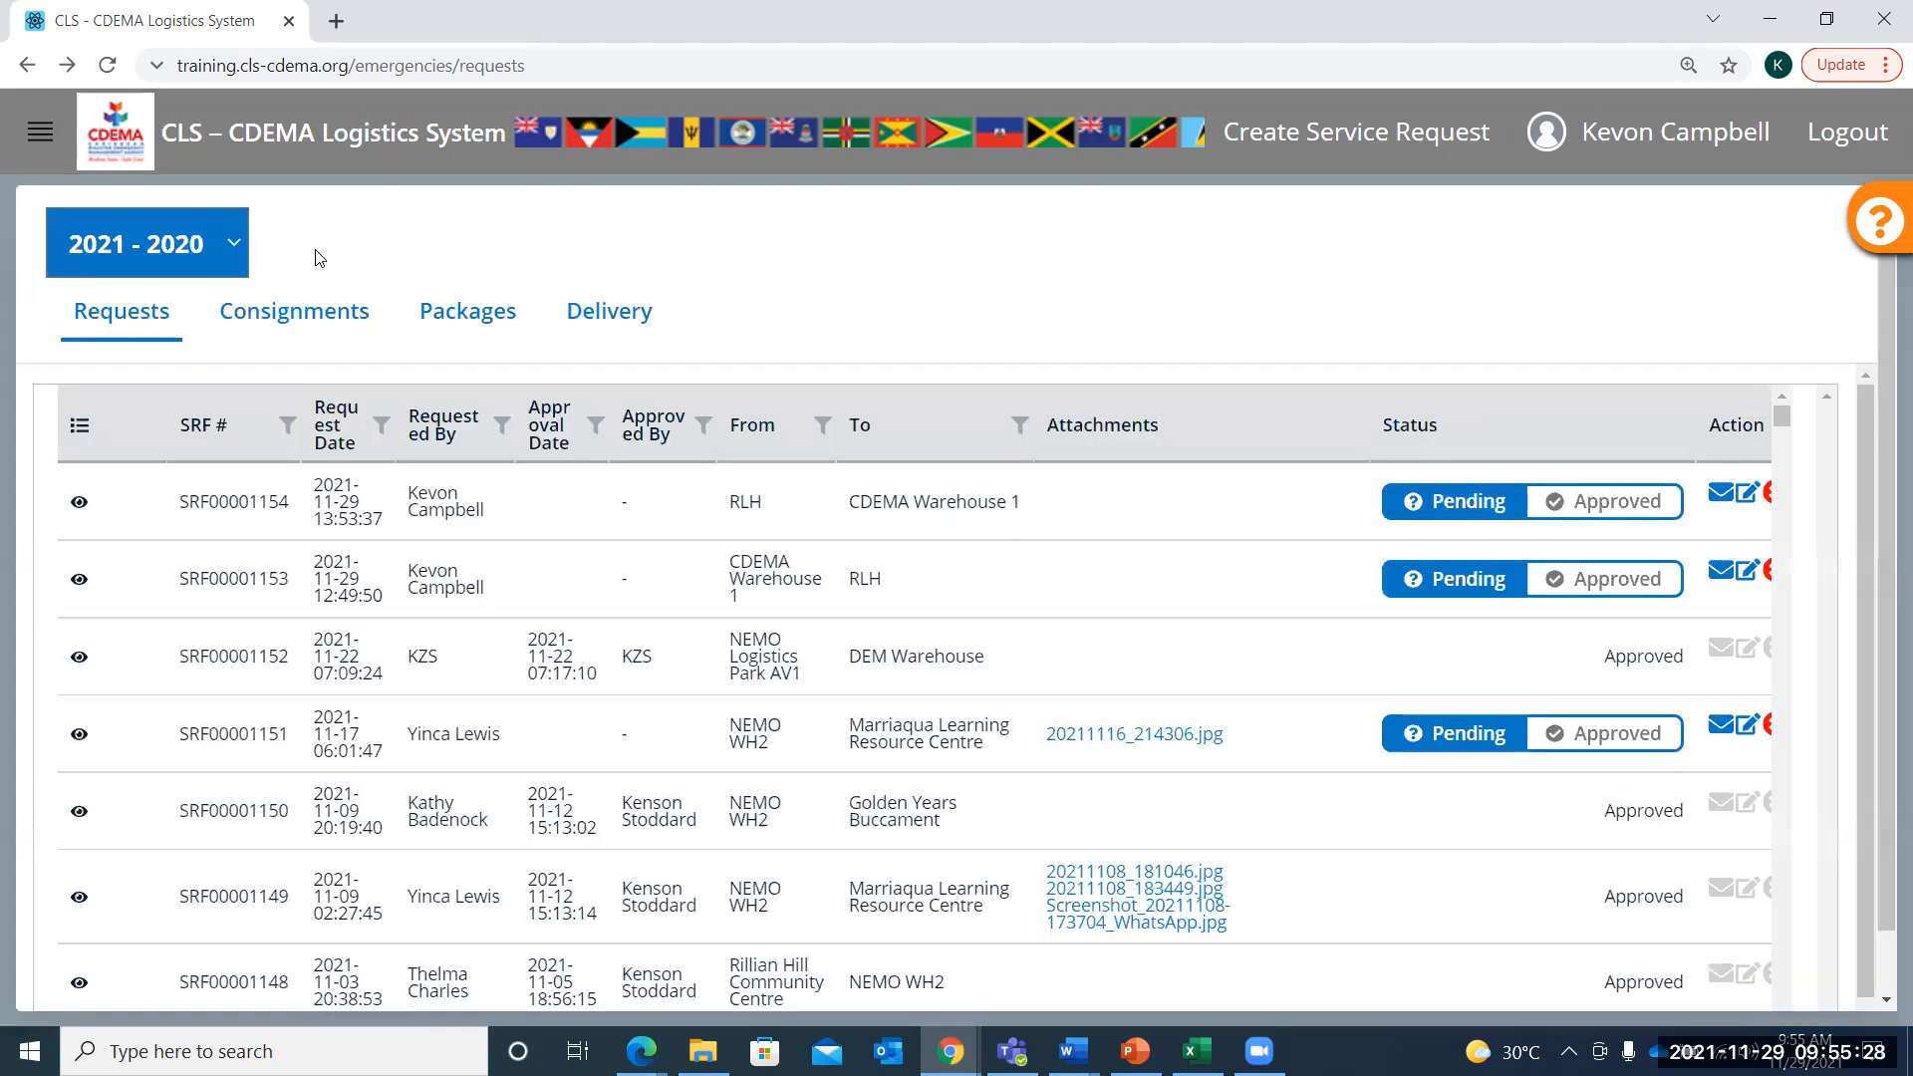
# View the item list of the RLH to CDEMA Warehouse 1 request, close it and return to the Stocks page
pyautogui.click(82, 504)
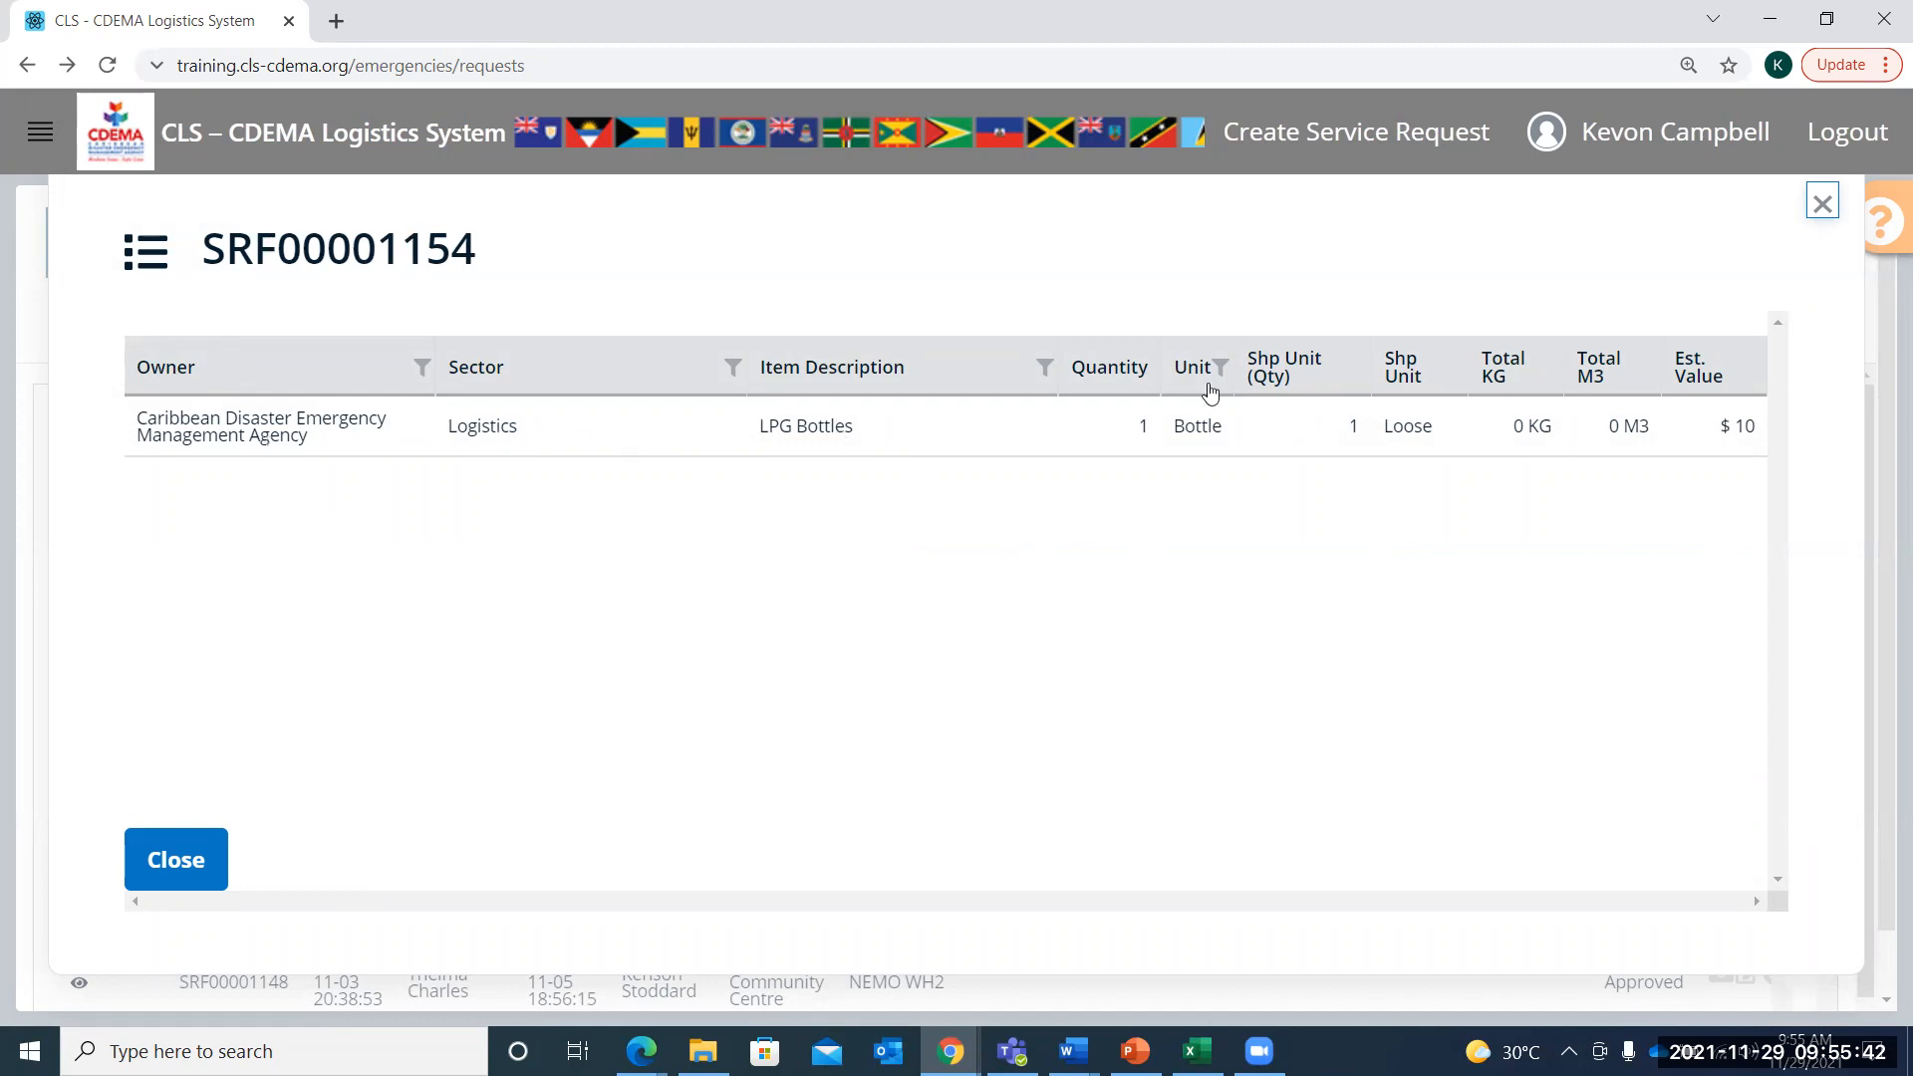
pyautogui.click(192, 884)
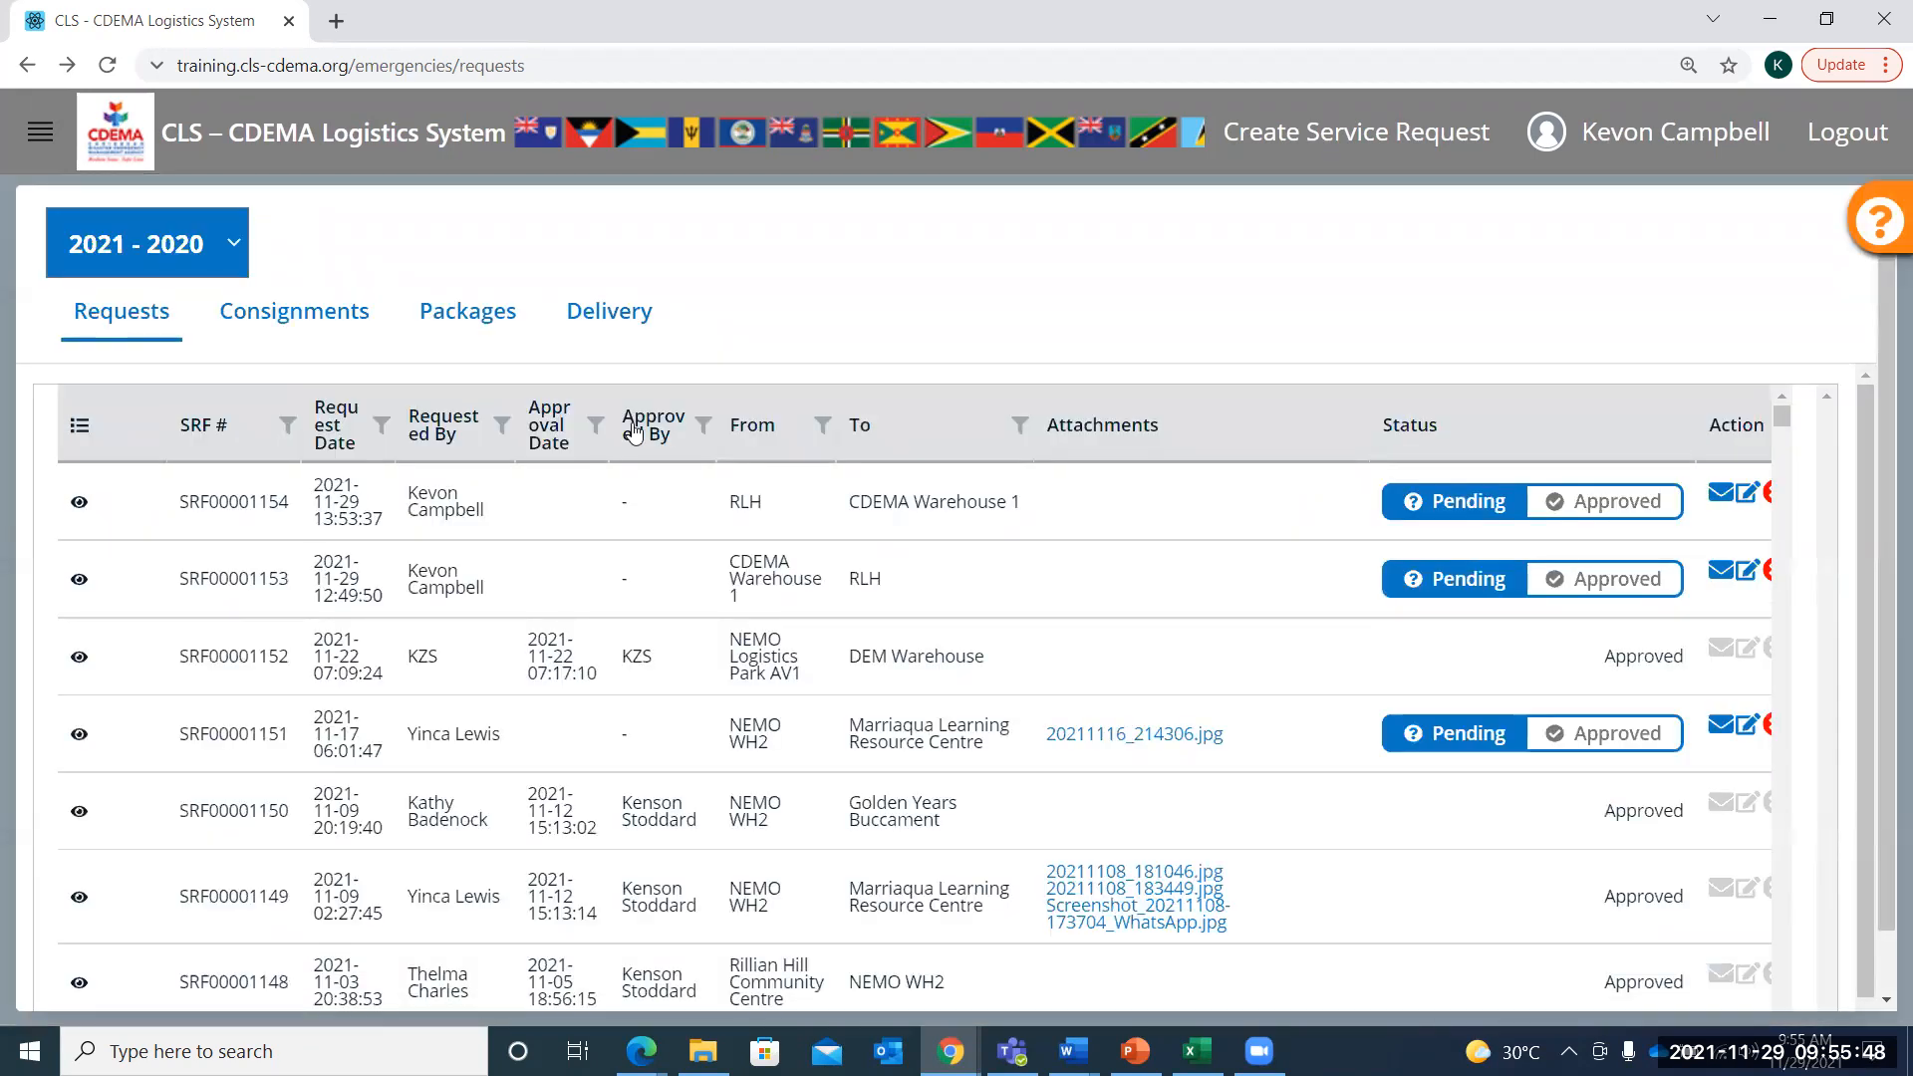
pyautogui.click(35, 135)
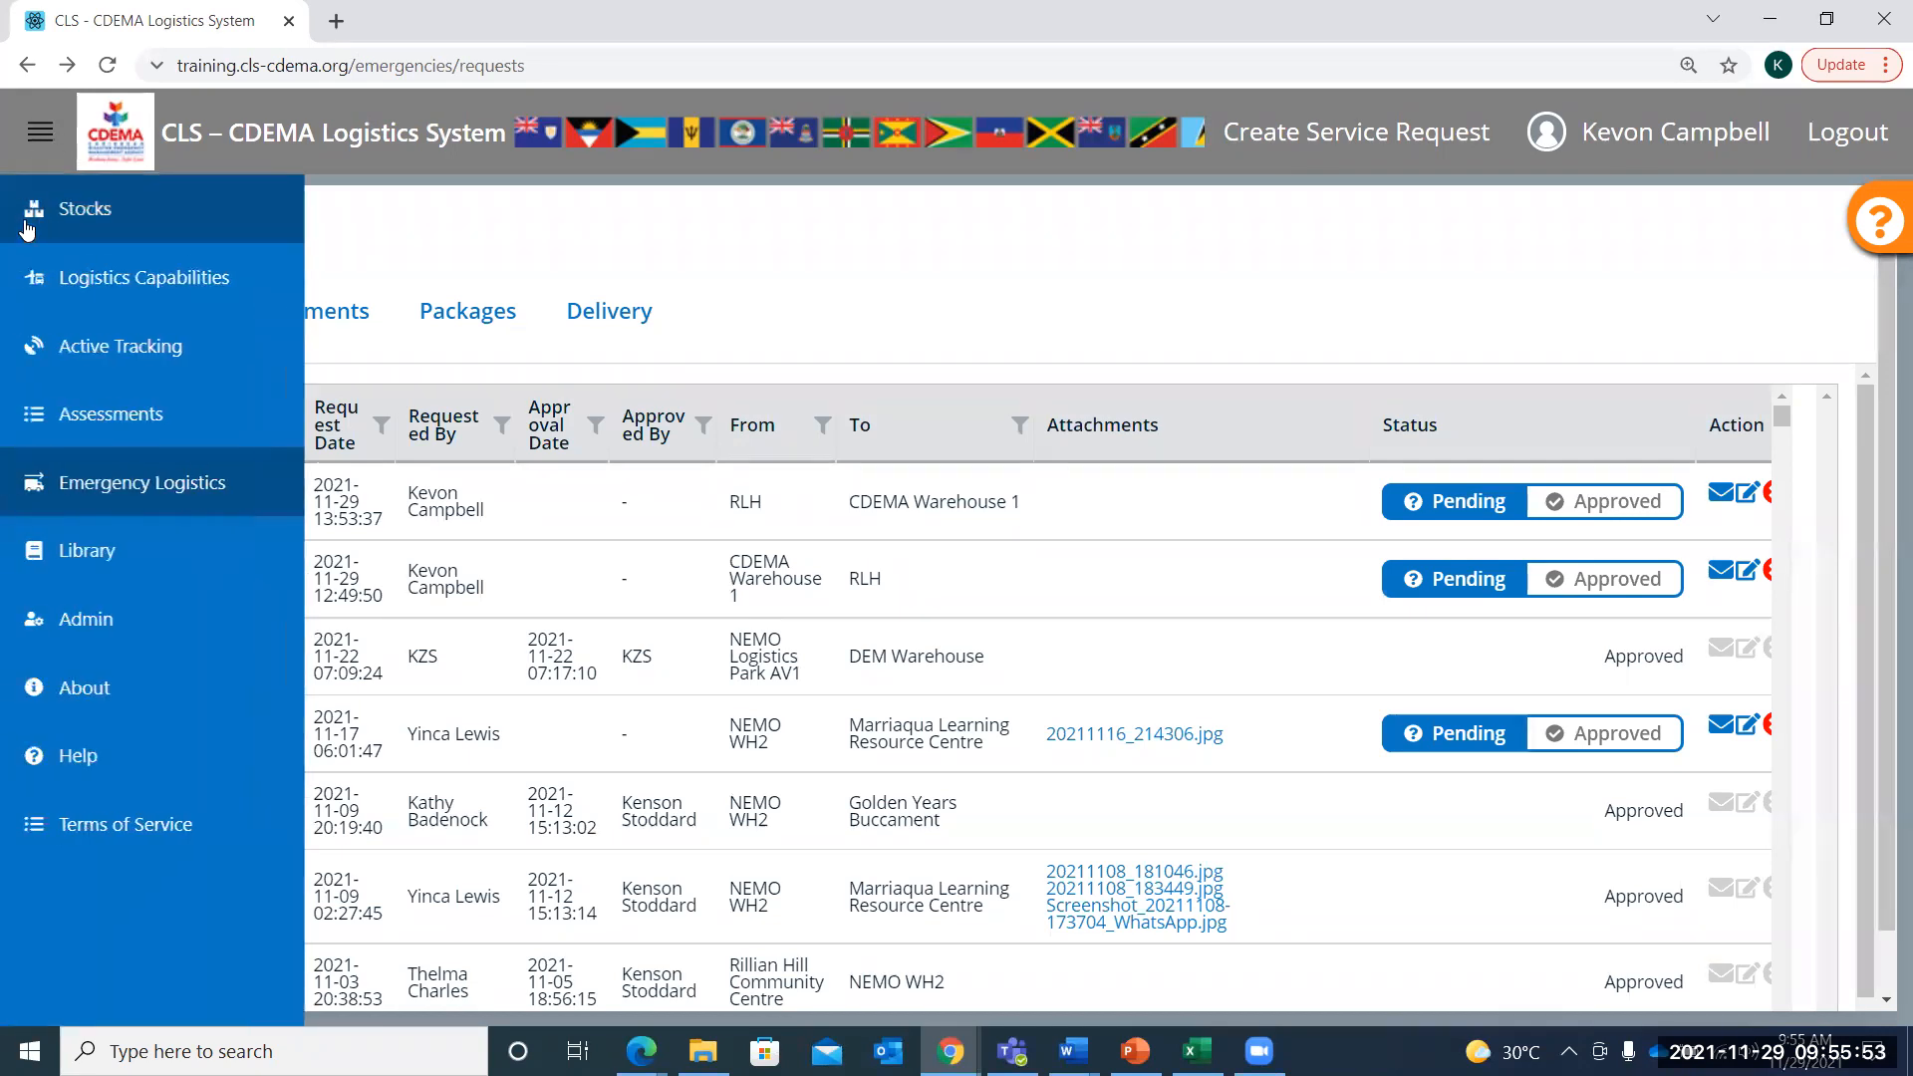
pyautogui.click(100, 209)
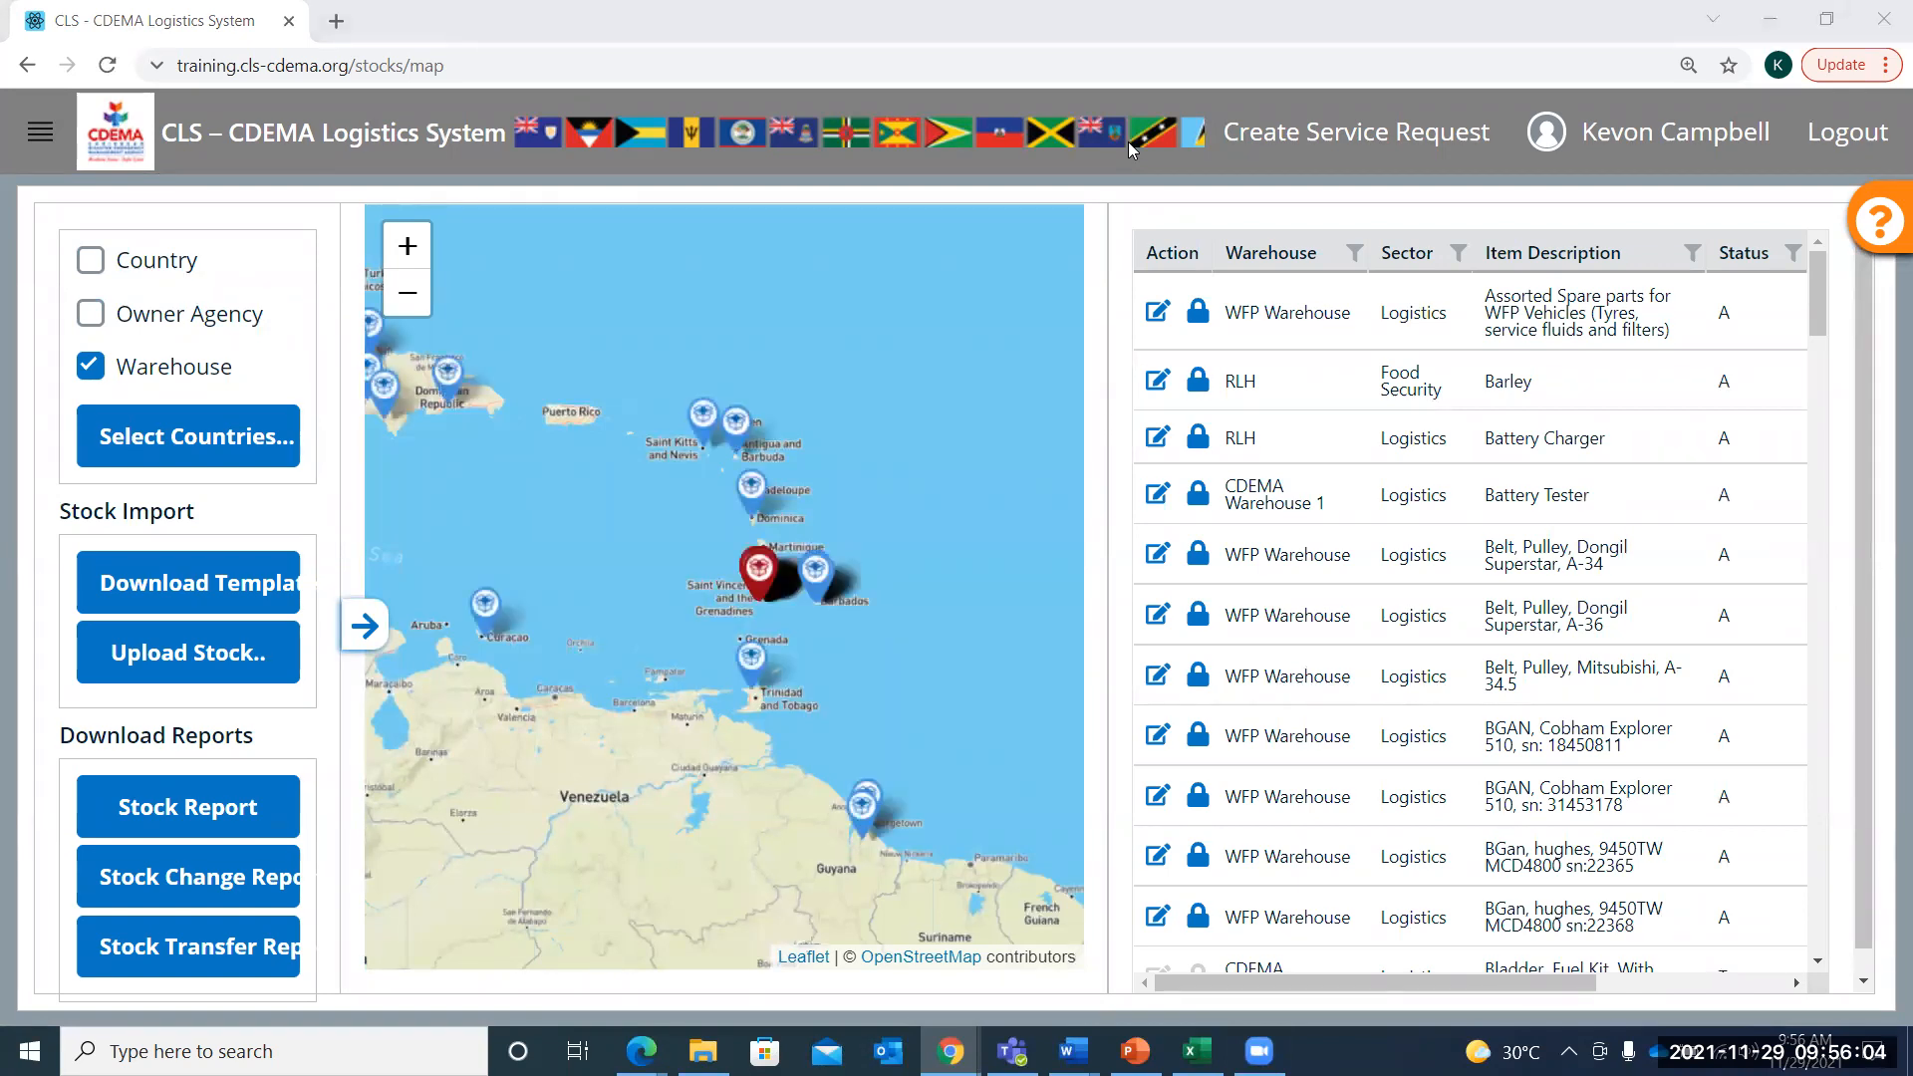
# Switch to the CLS Barbados Training Day 3 presentation in PowerPoint and show the Service Request Function slide
pyautogui.click(1133, 1051)
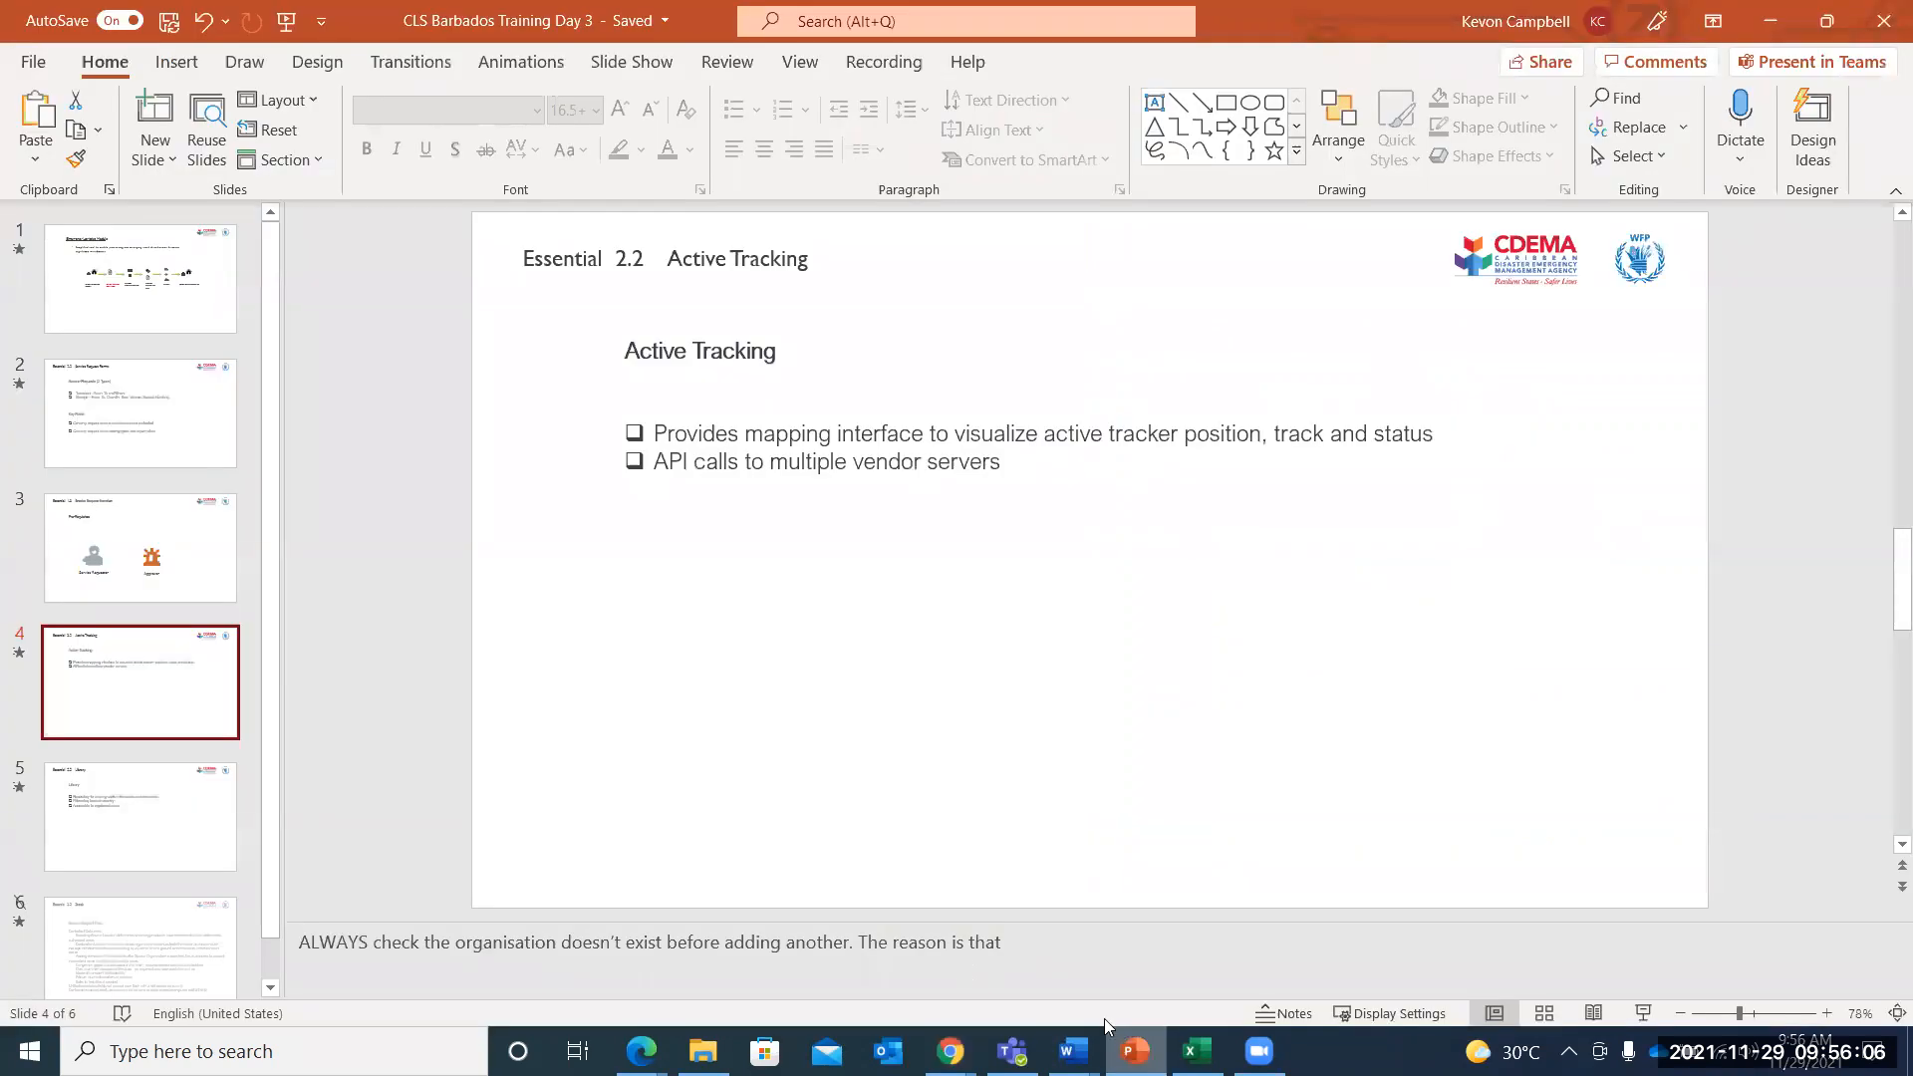
pyautogui.click(196, 852)
pyautogui.click(141, 704)
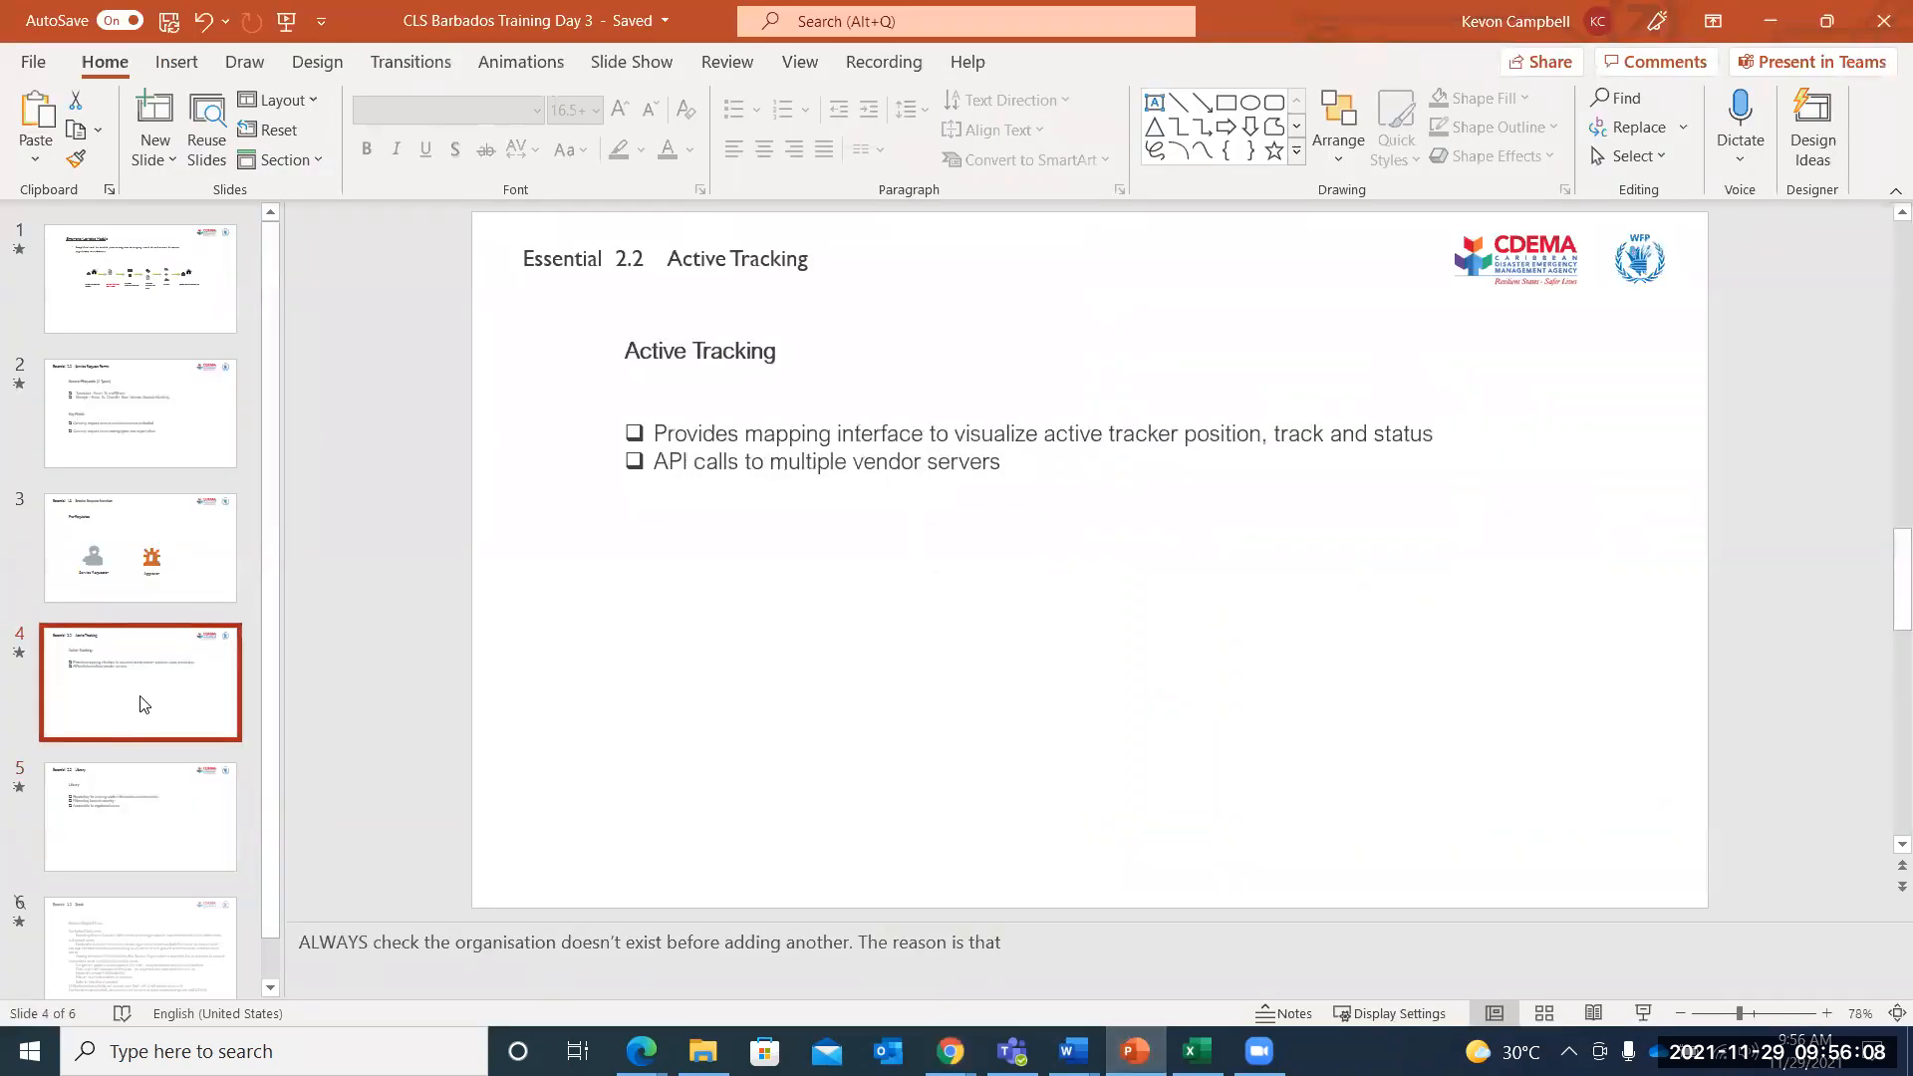
pyautogui.scroll(-1, 141, 698)
pyautogui.scroll(1, 142, 698)
pyautogui.press('Up')
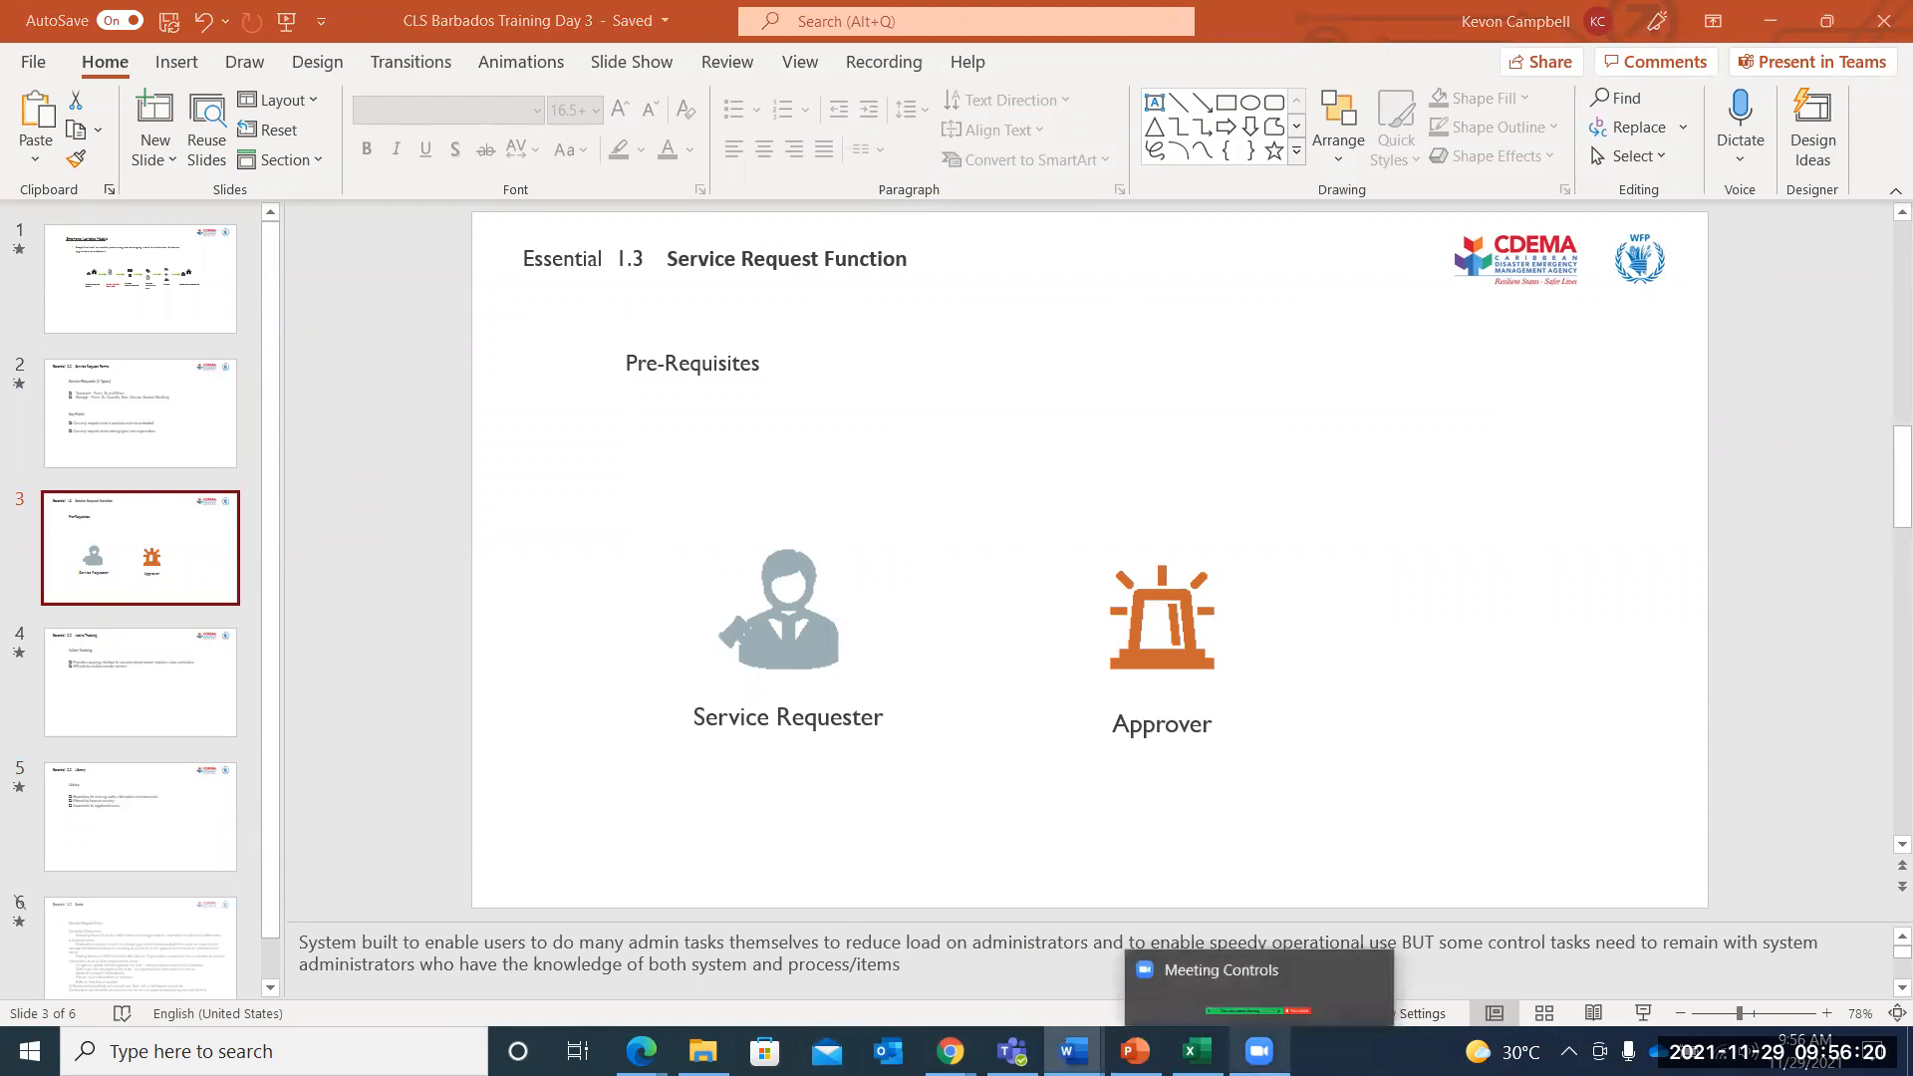
pyautogui.moveTo(1135, 1051)
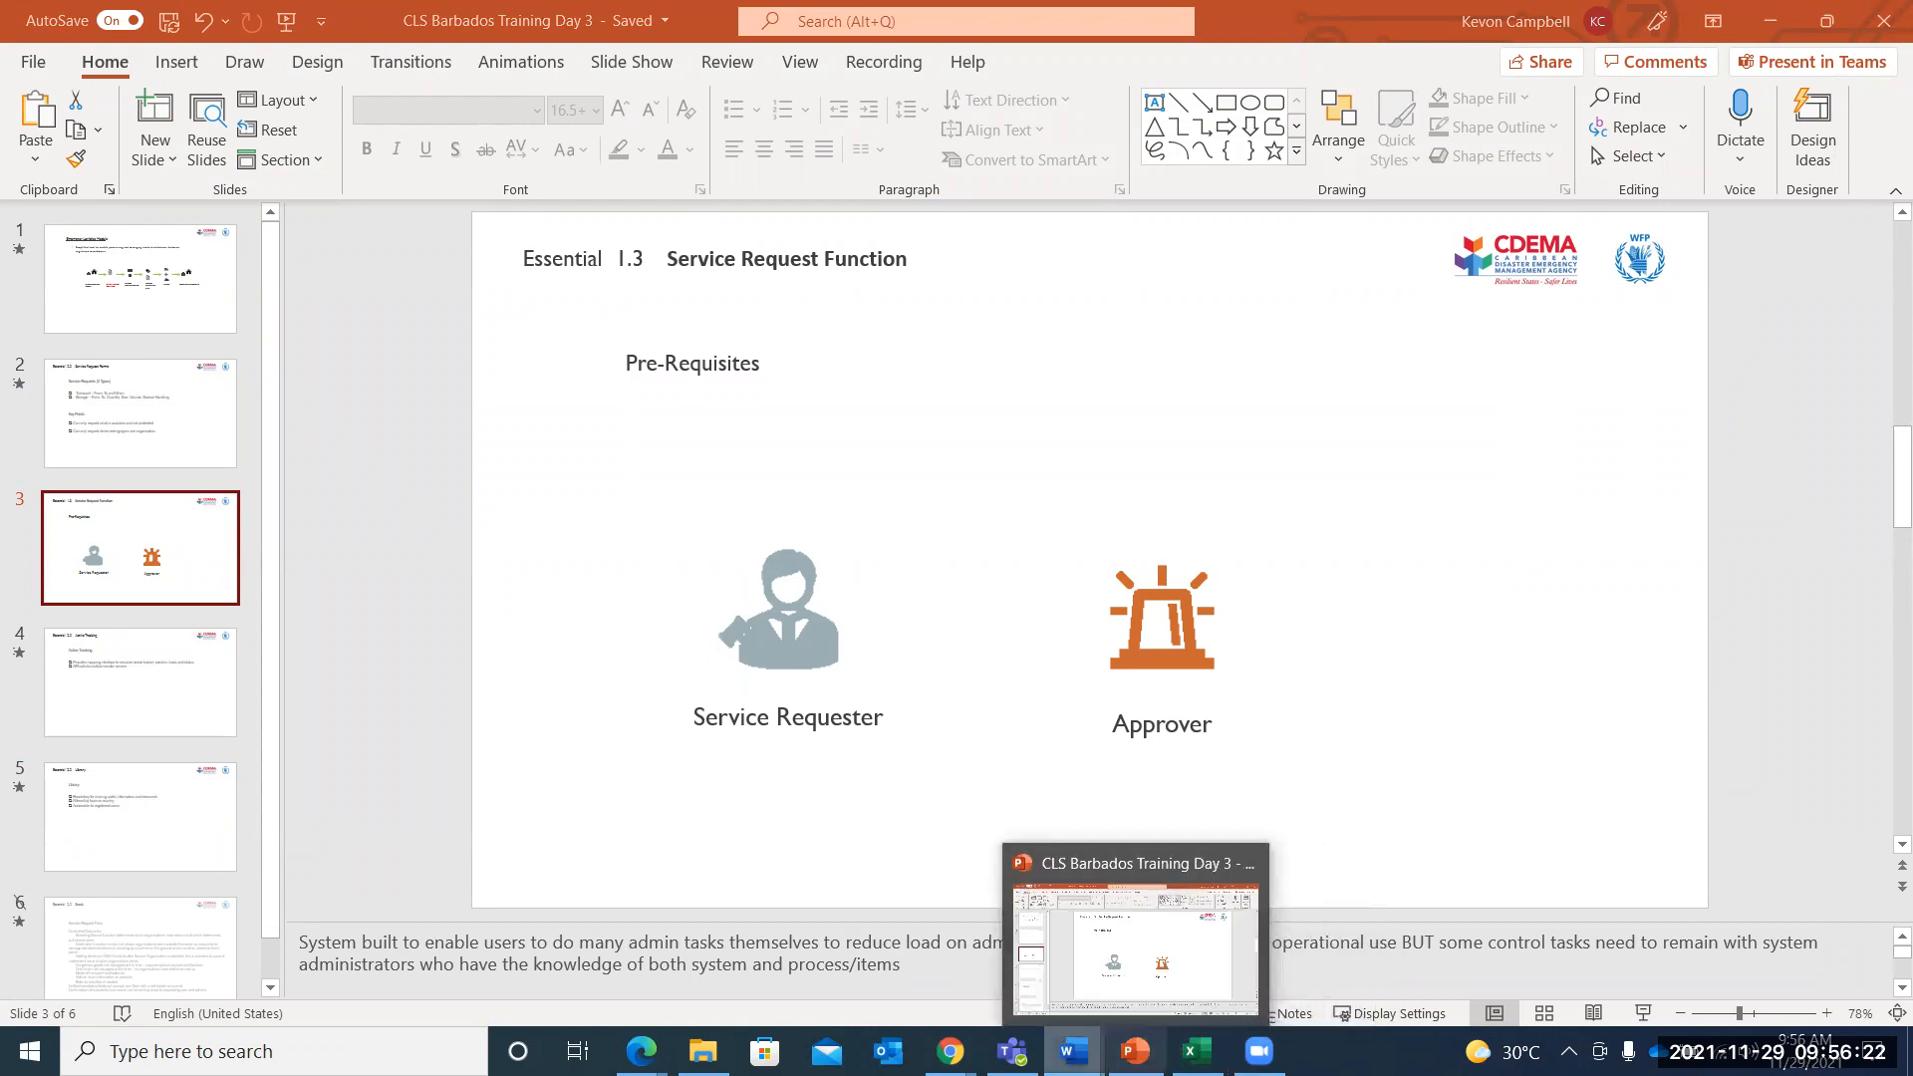
# Switch to the CDEMA Logistics System in Chrome and create a new service request
pyautogui.moveTo(949, 1051)
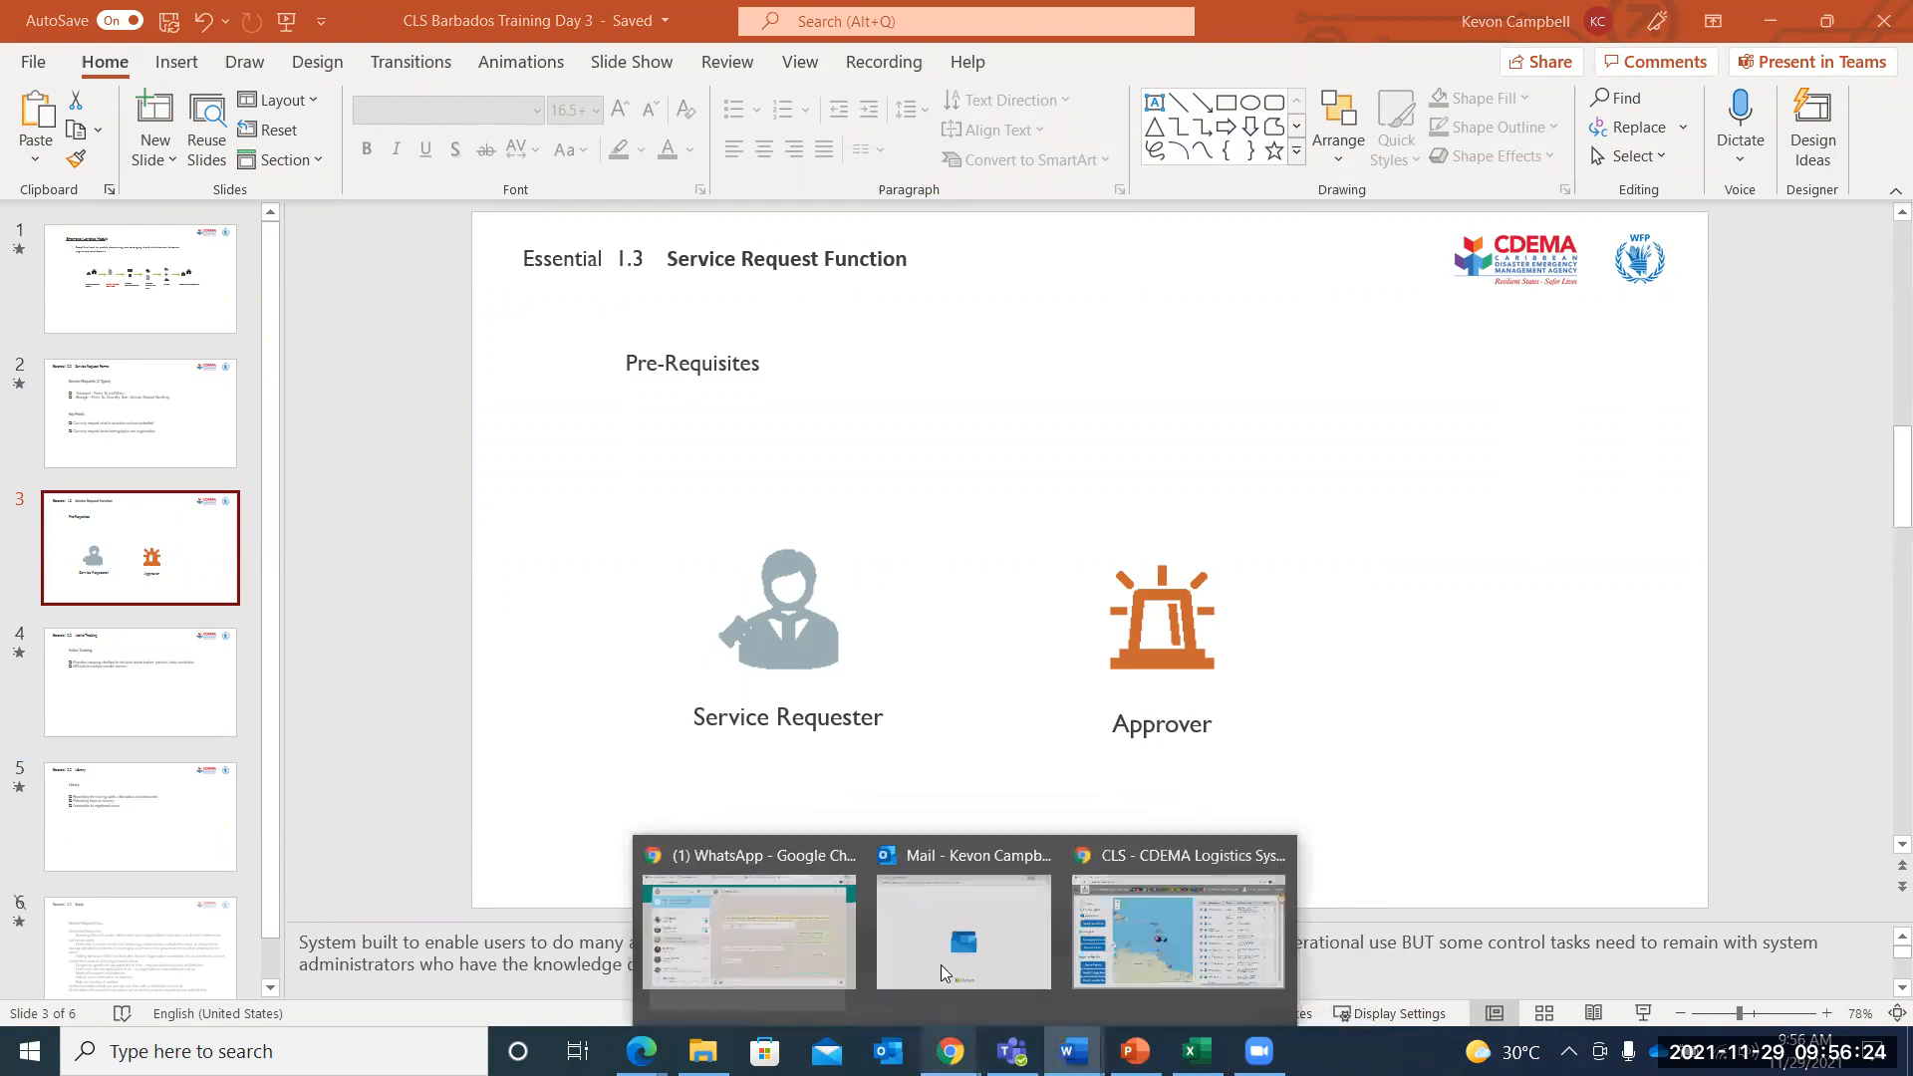
pyautogui.click(1177, 951)
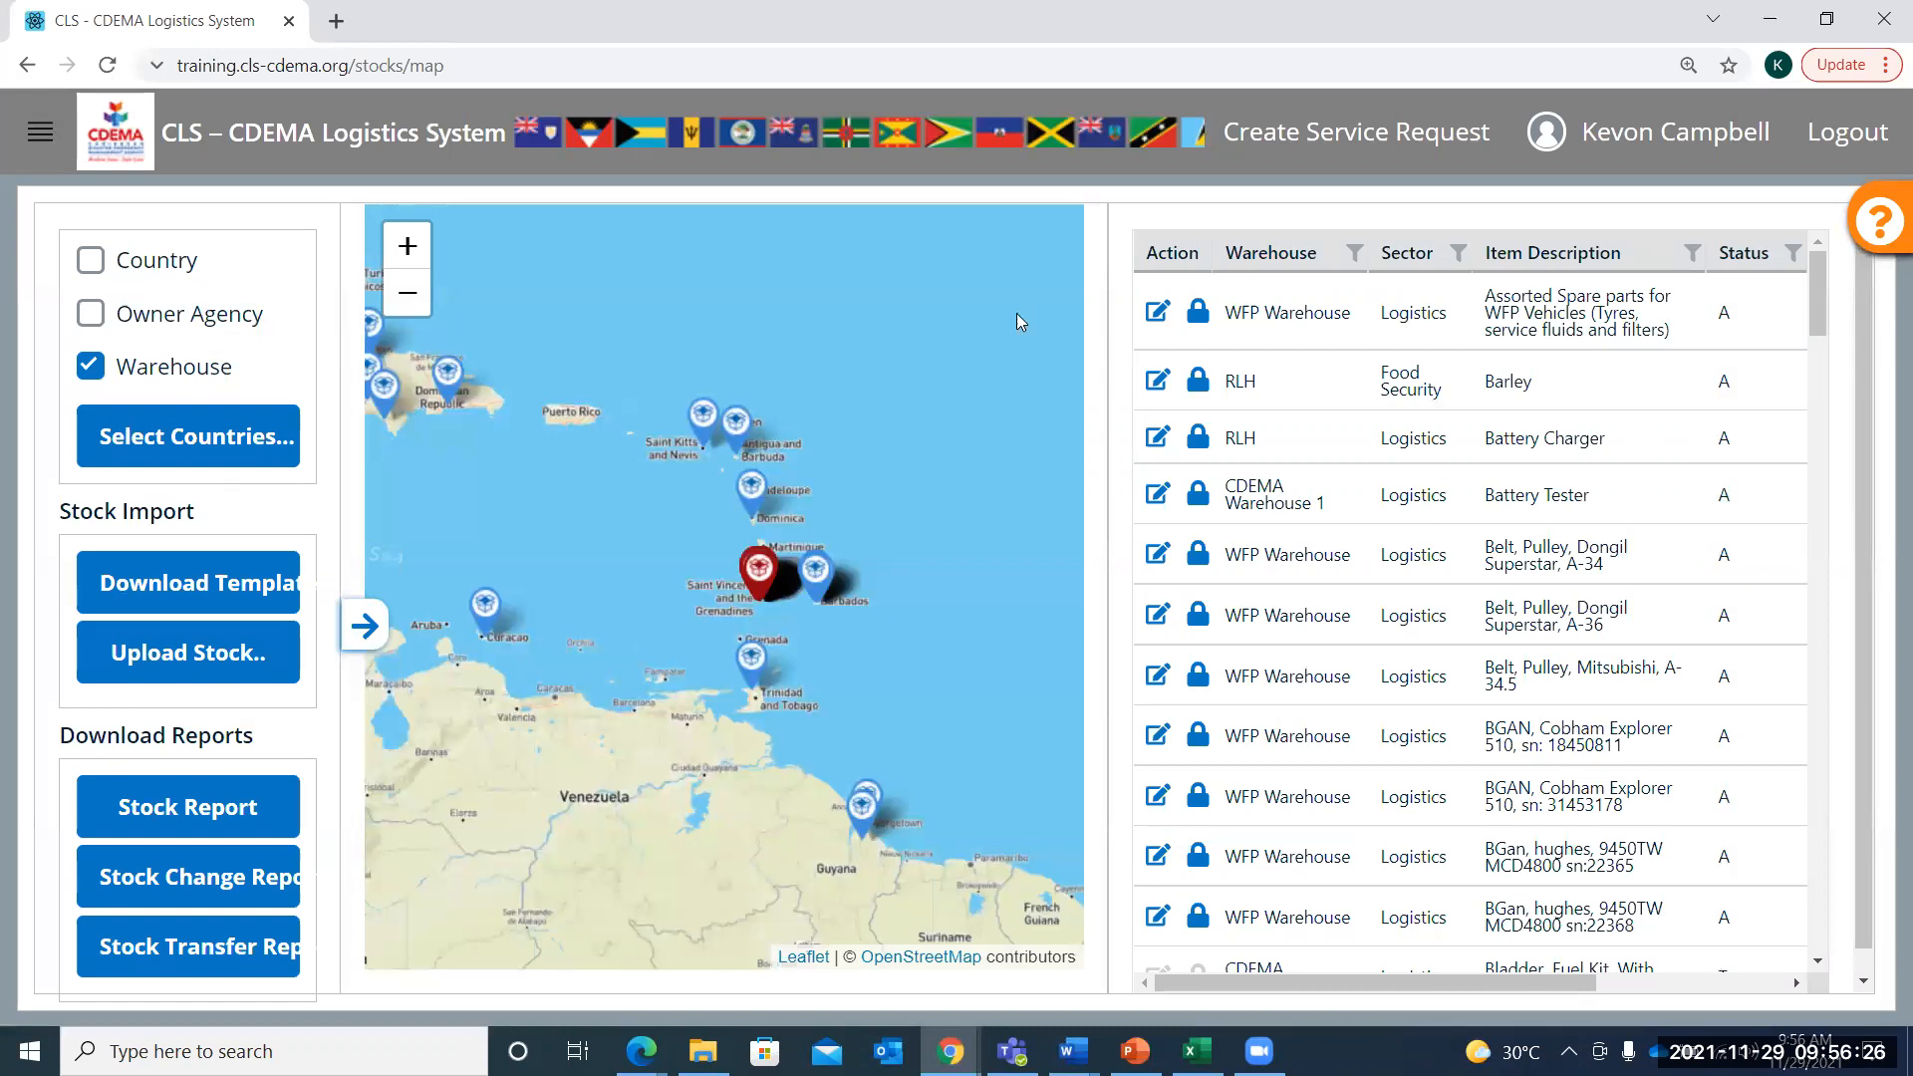
pyautogui.click(1432, 144)
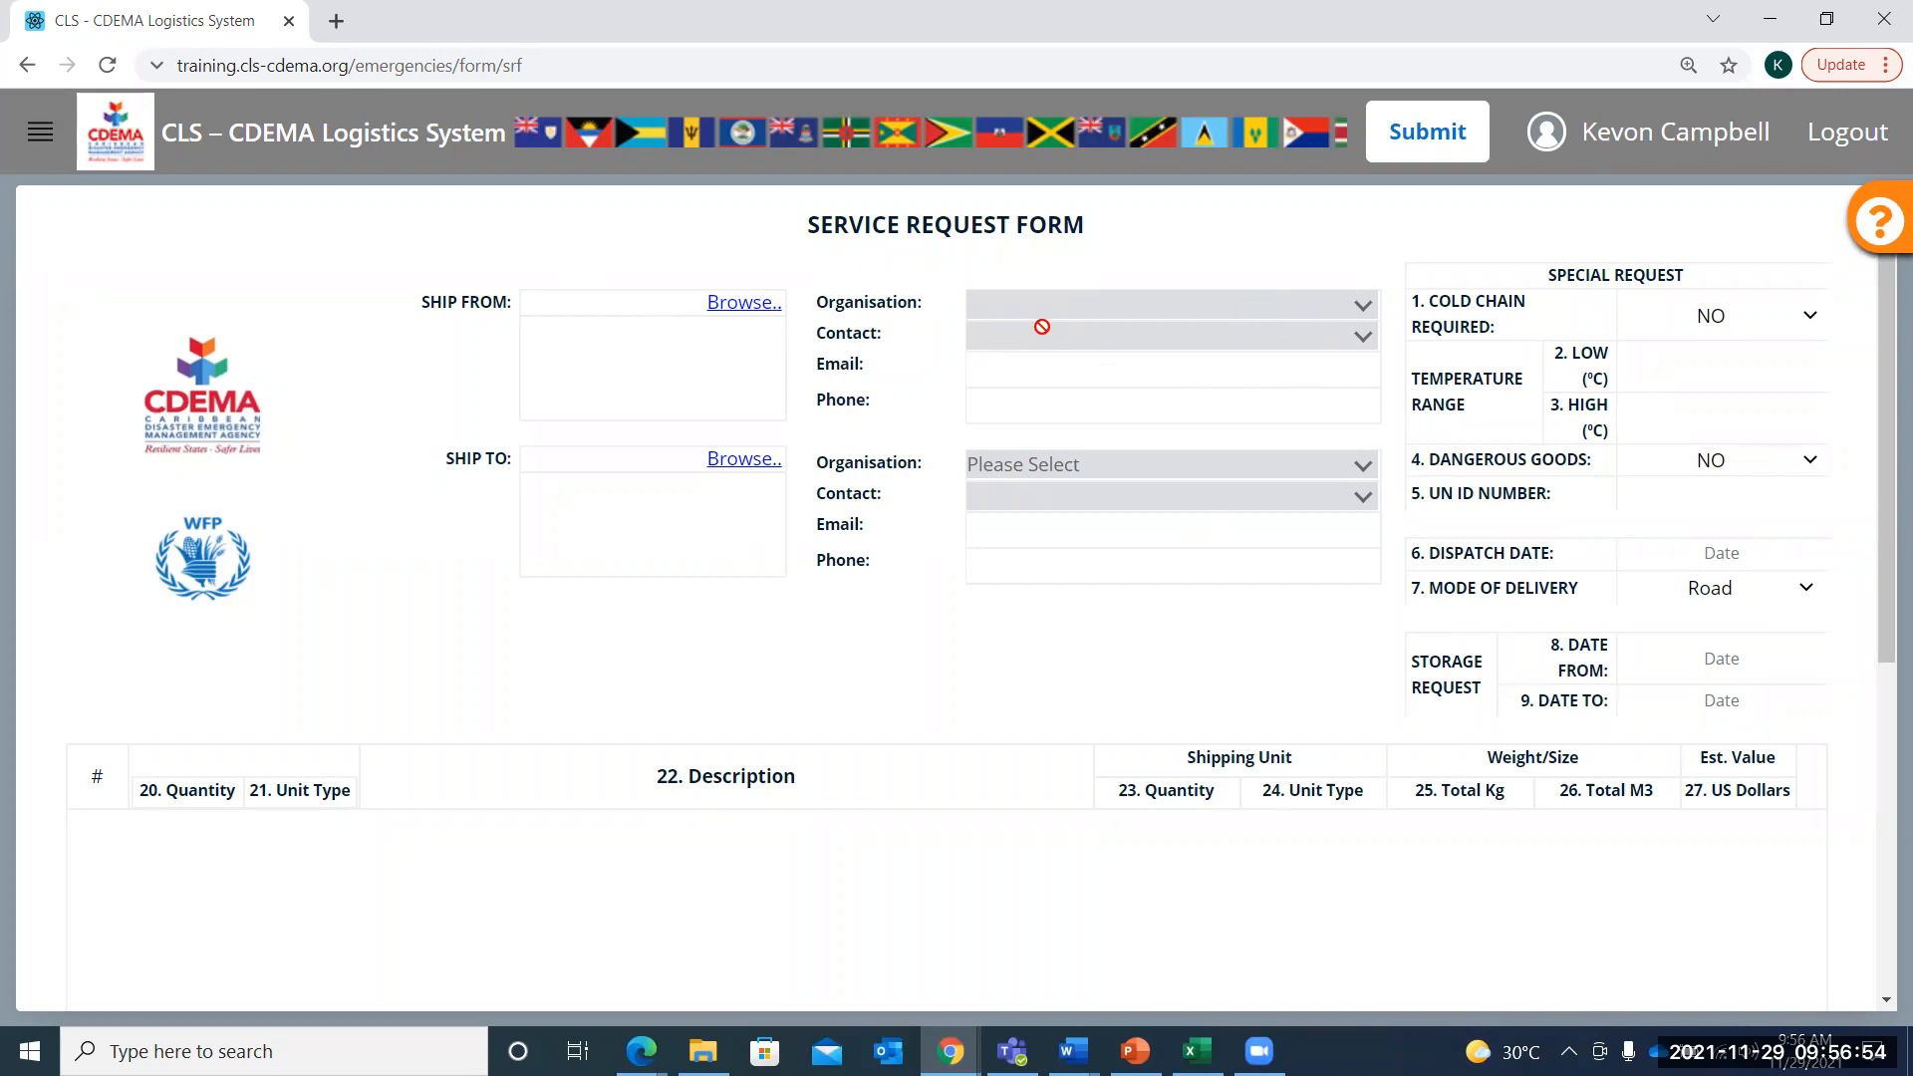
# Set the ship-from country of the service request to Barbados
pyautogui.click(732, 303)
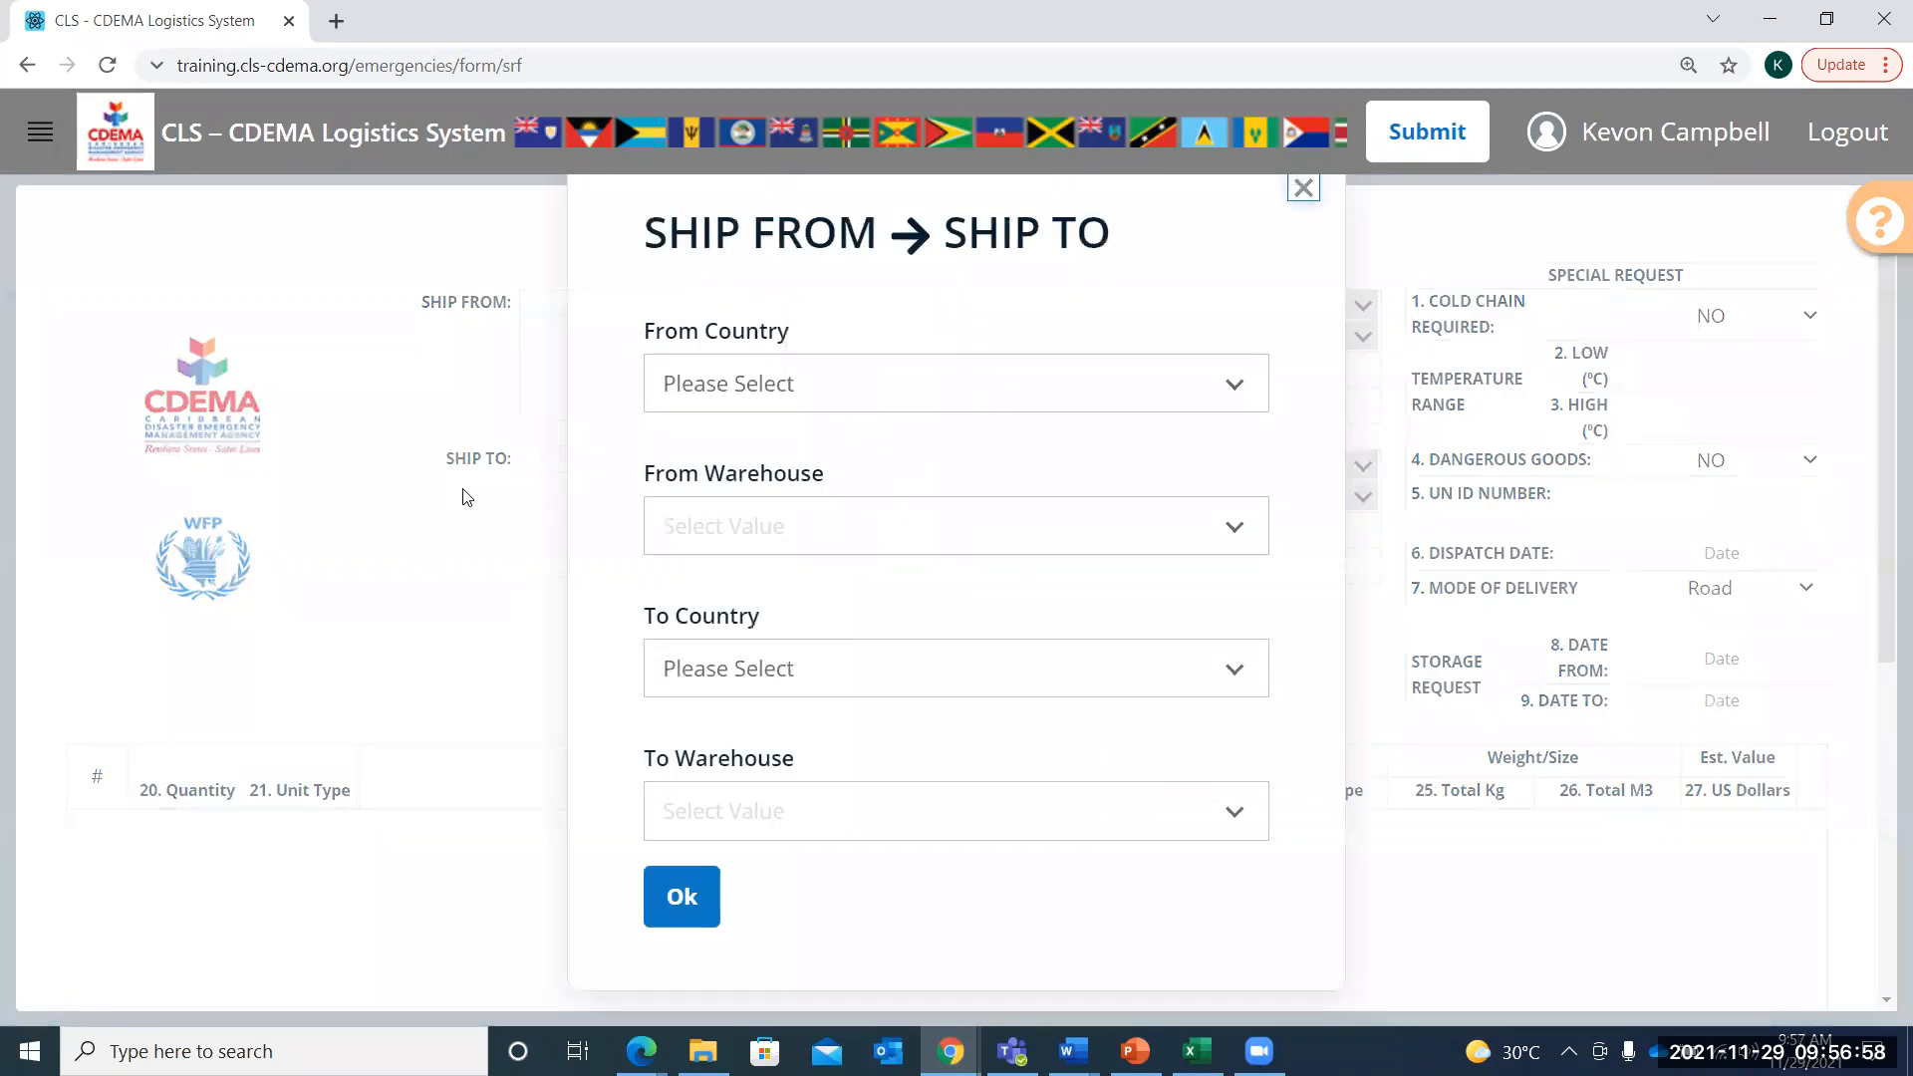
pyautogui.click(458, 513)
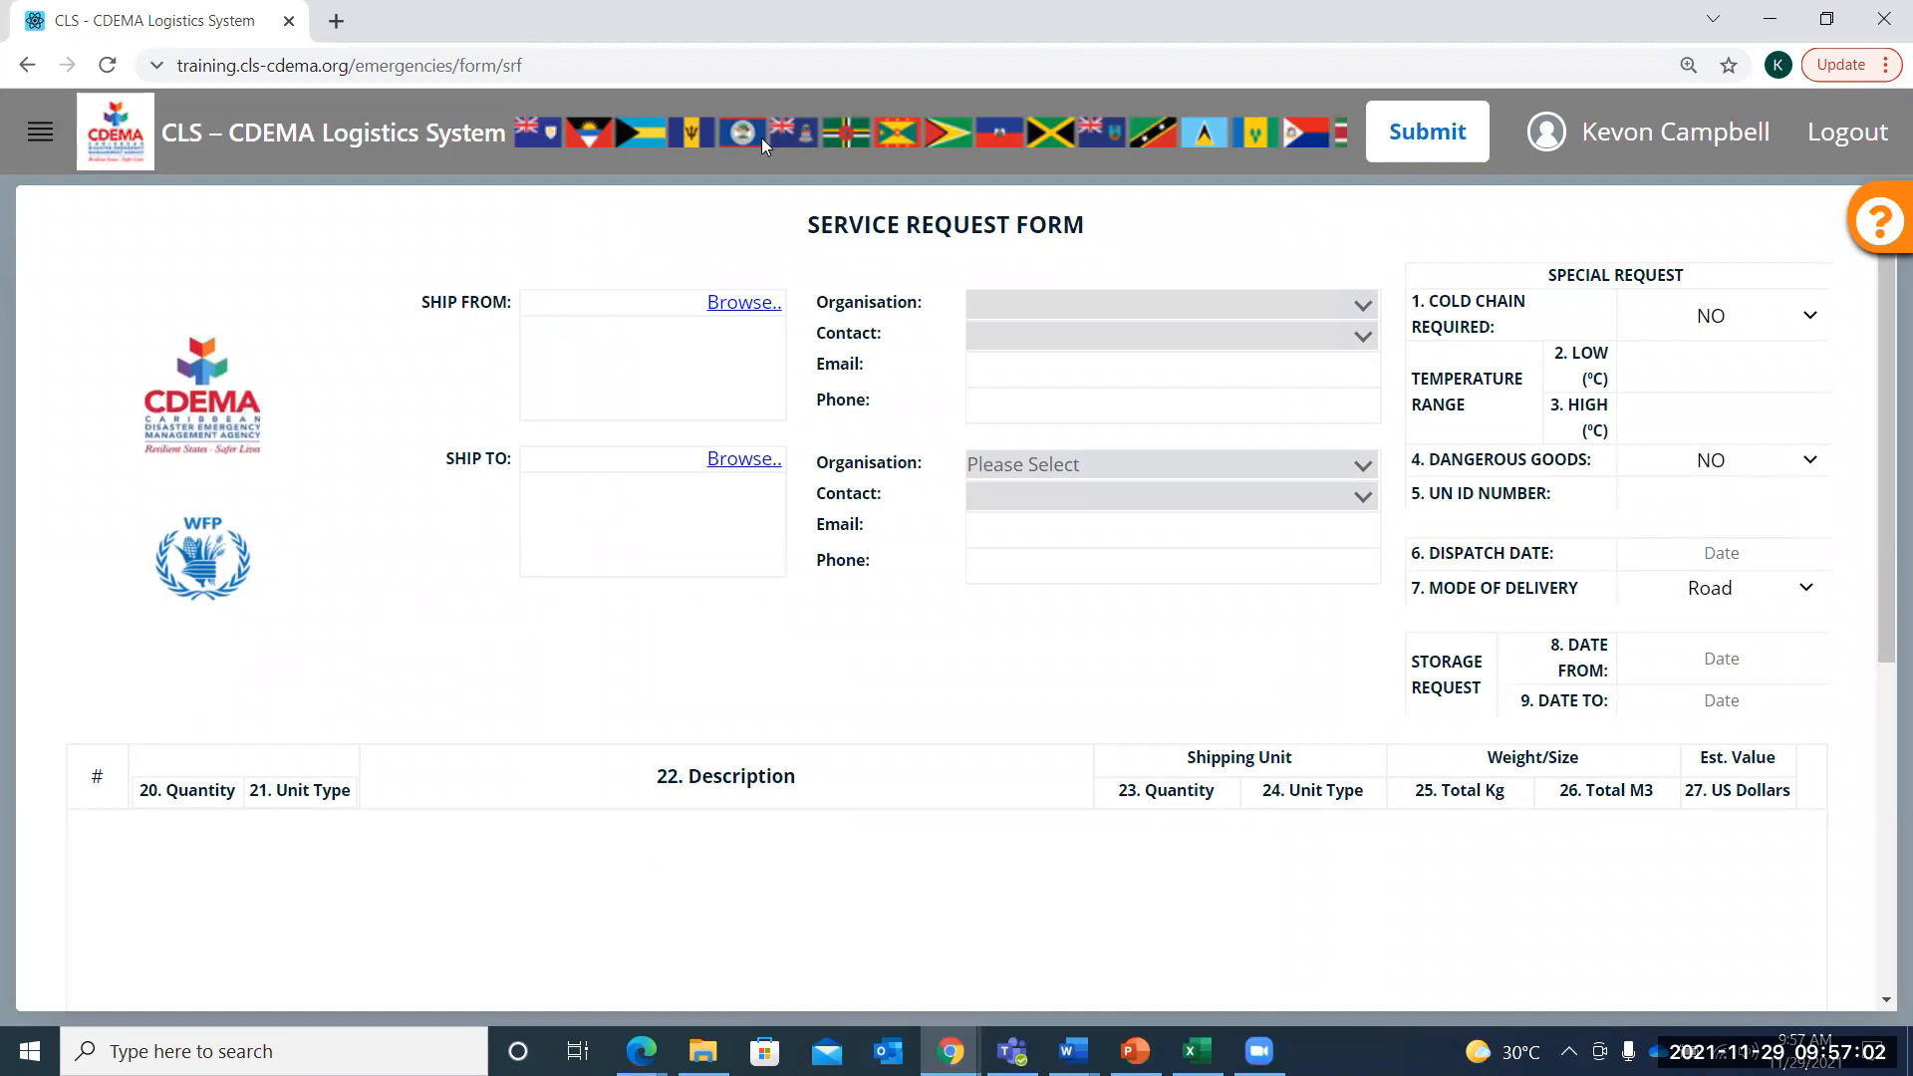
pyautogui.click(742, 303)
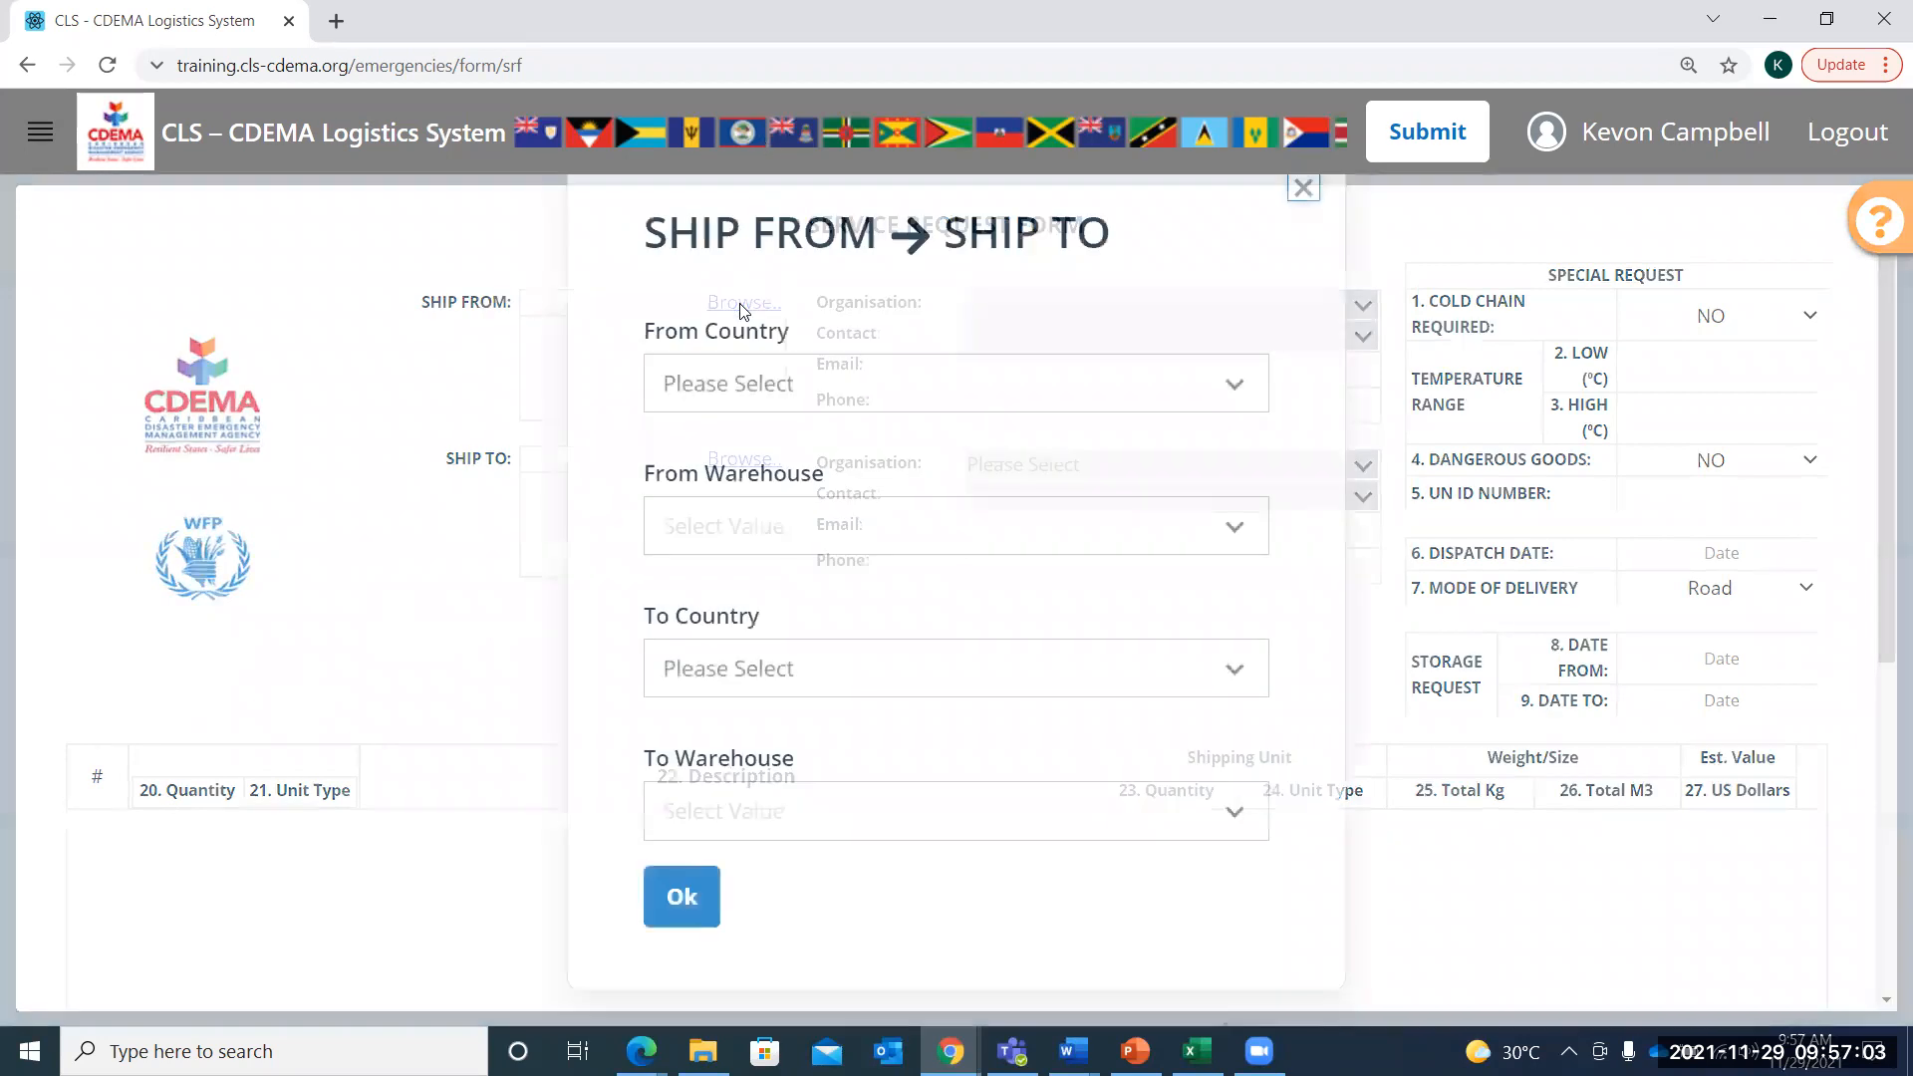
pyautogui.click(830, 389)
pyautogui.click(796, 669)
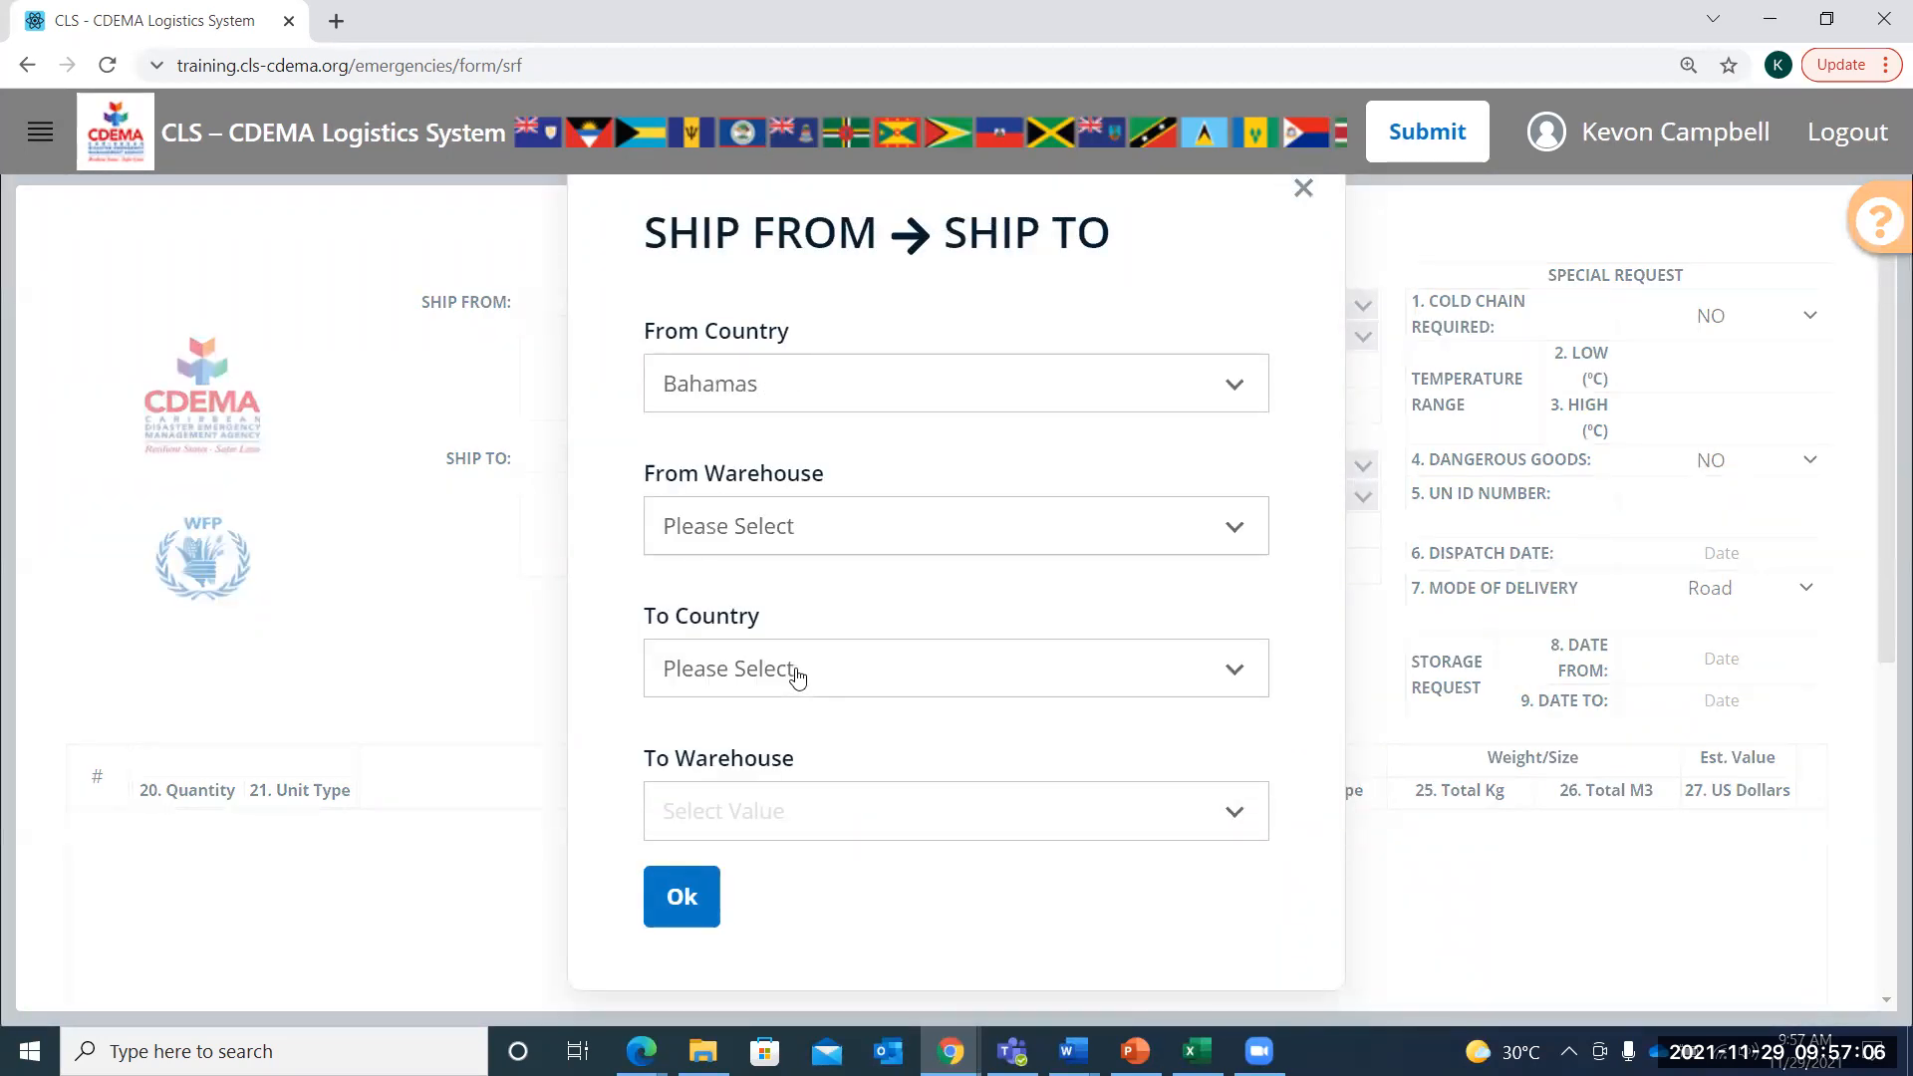
pyautogui.click(894, 400)
pyautogui.click(810, 700)
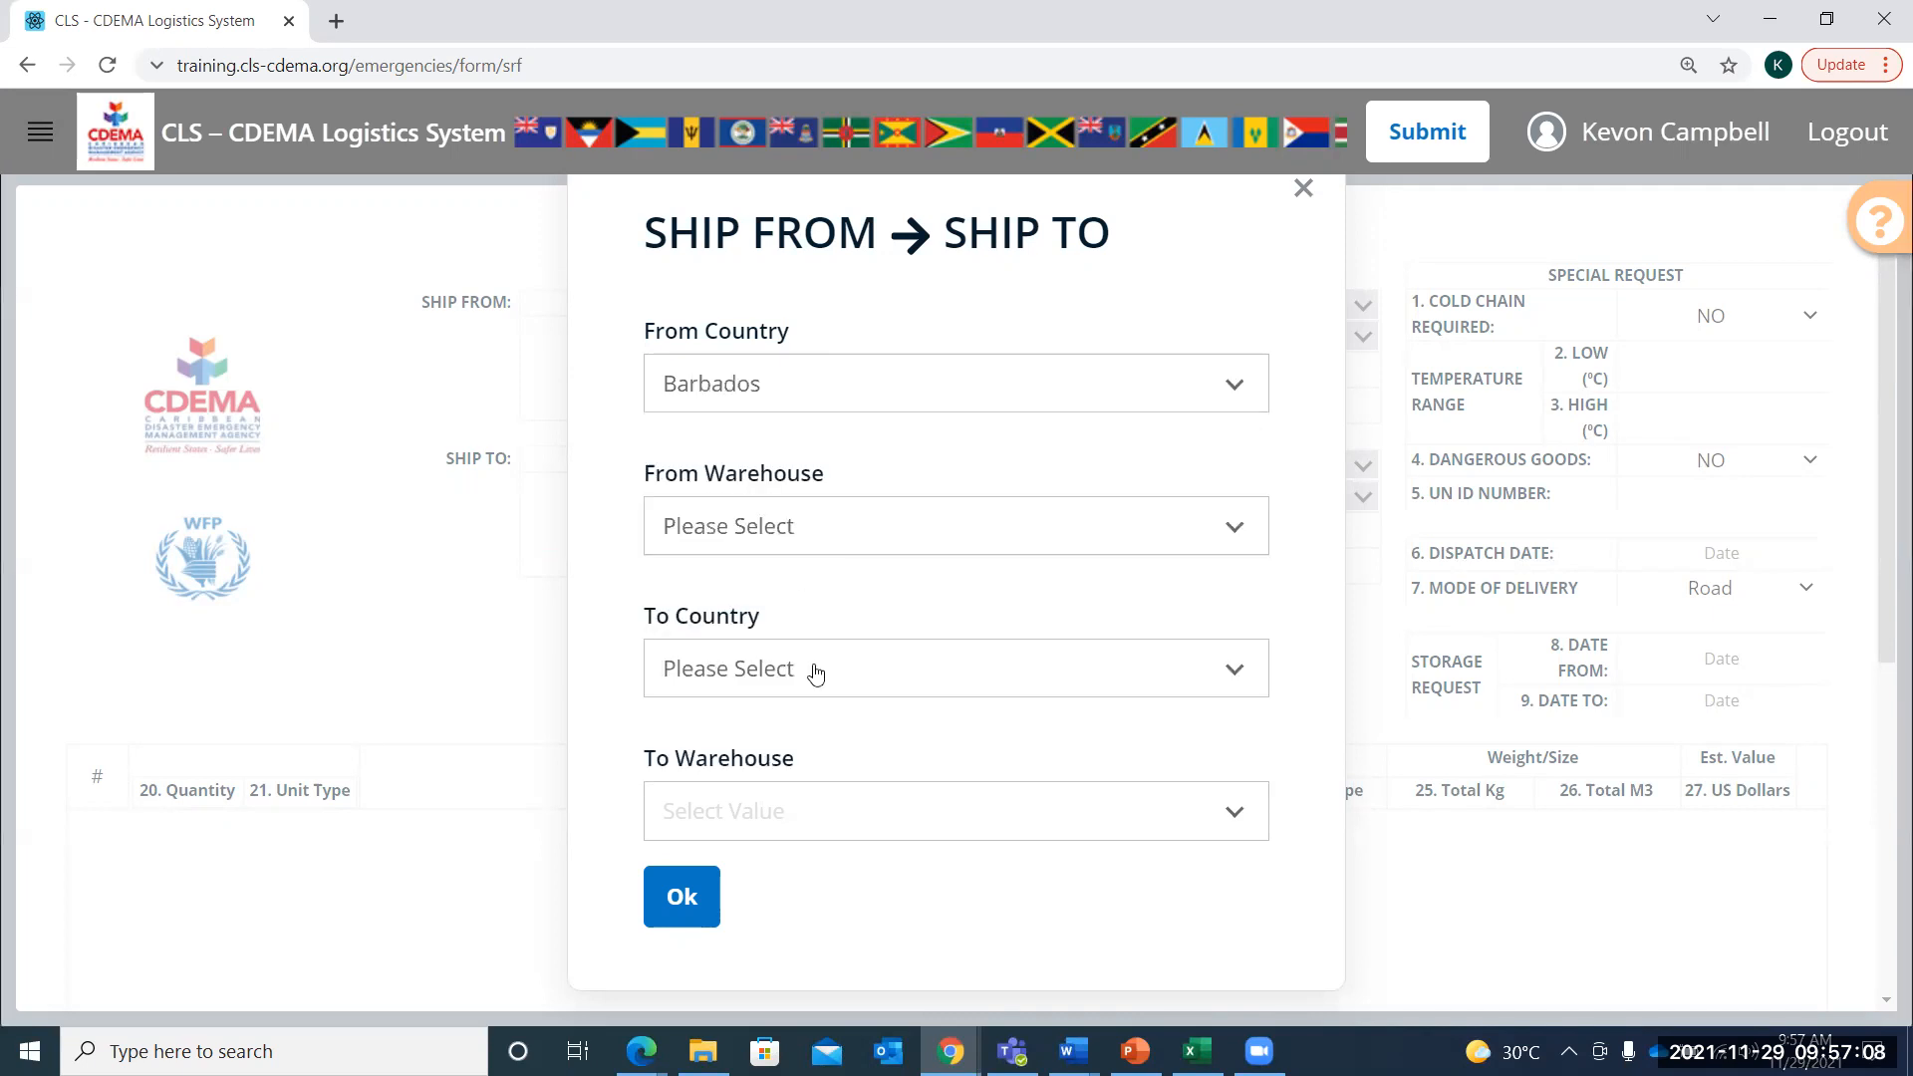
# Choose RLH as the ship-from warehouse and Caribbean Disaster Emergency Management Agency as the ship-from organisation
pyautogui.click(814, 539)
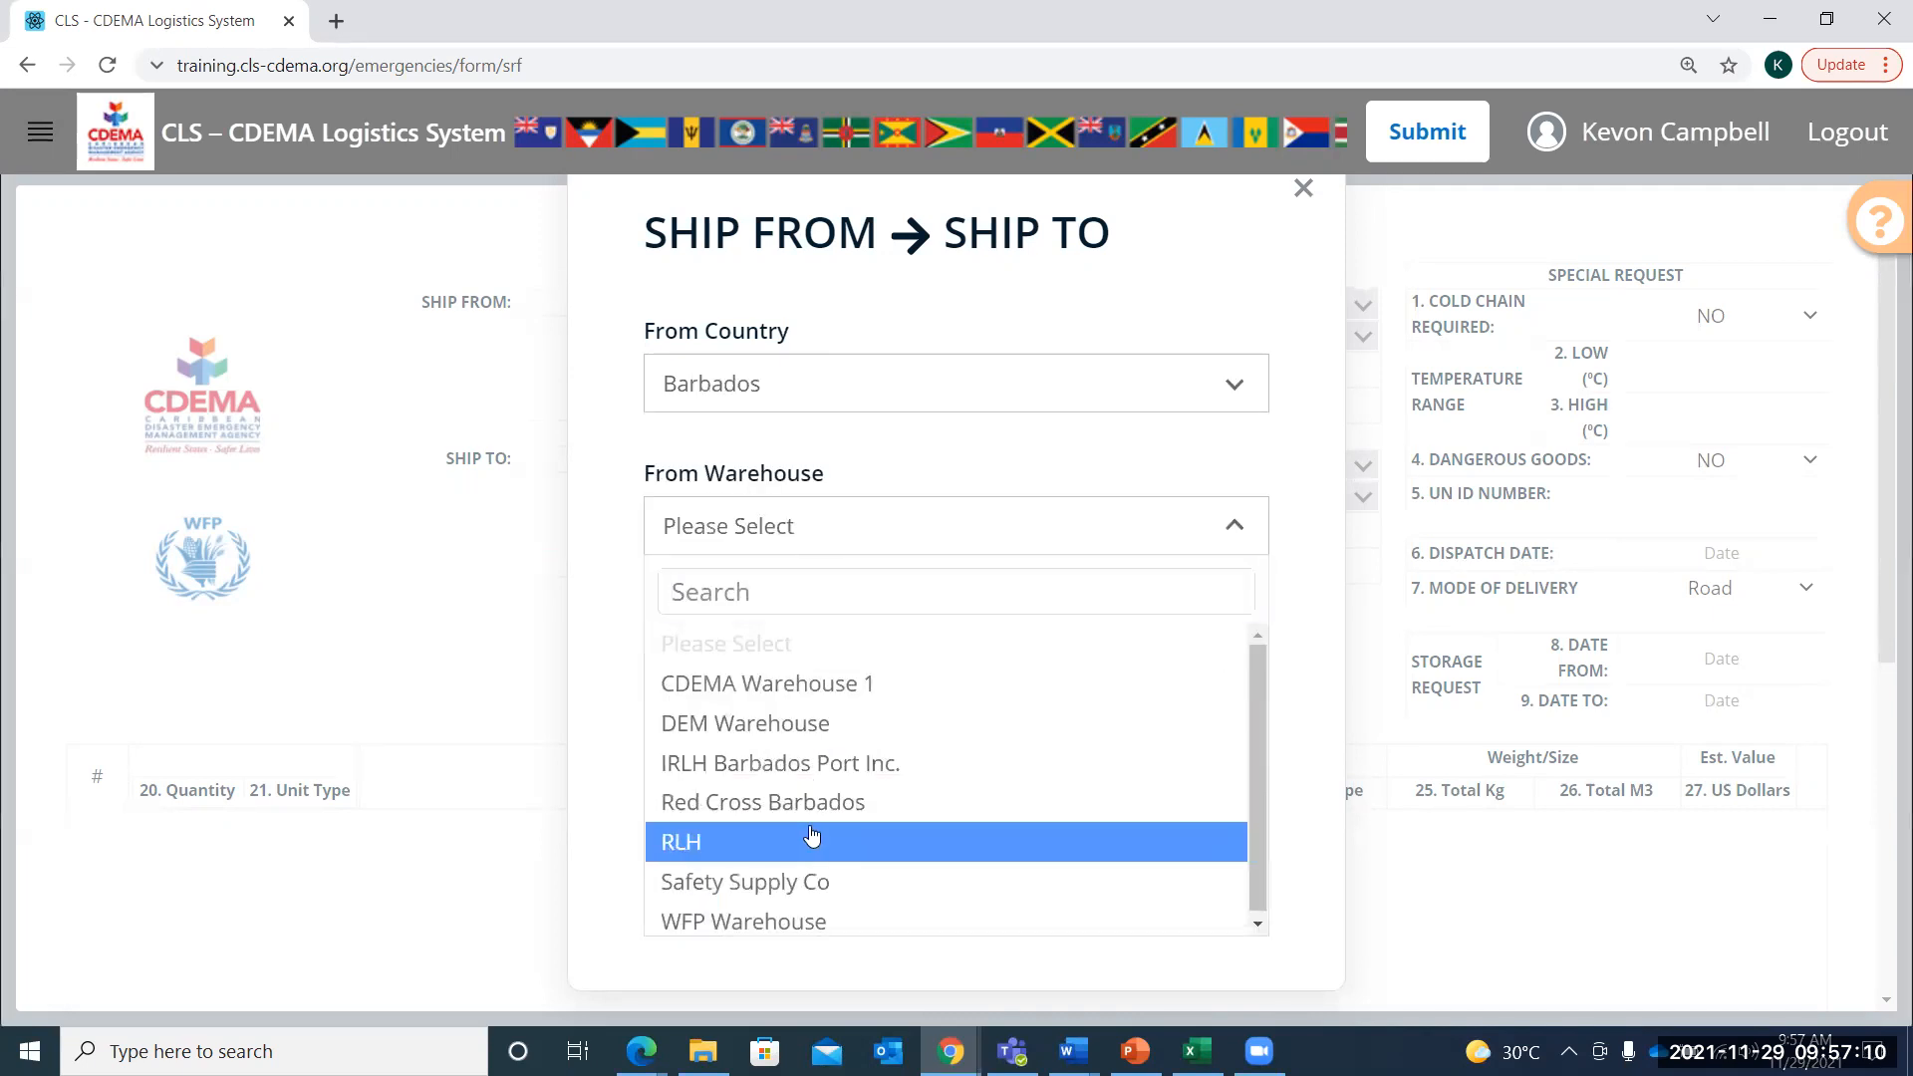
pyautogui.click(812, 837)
pyautogui.click(710, 901)
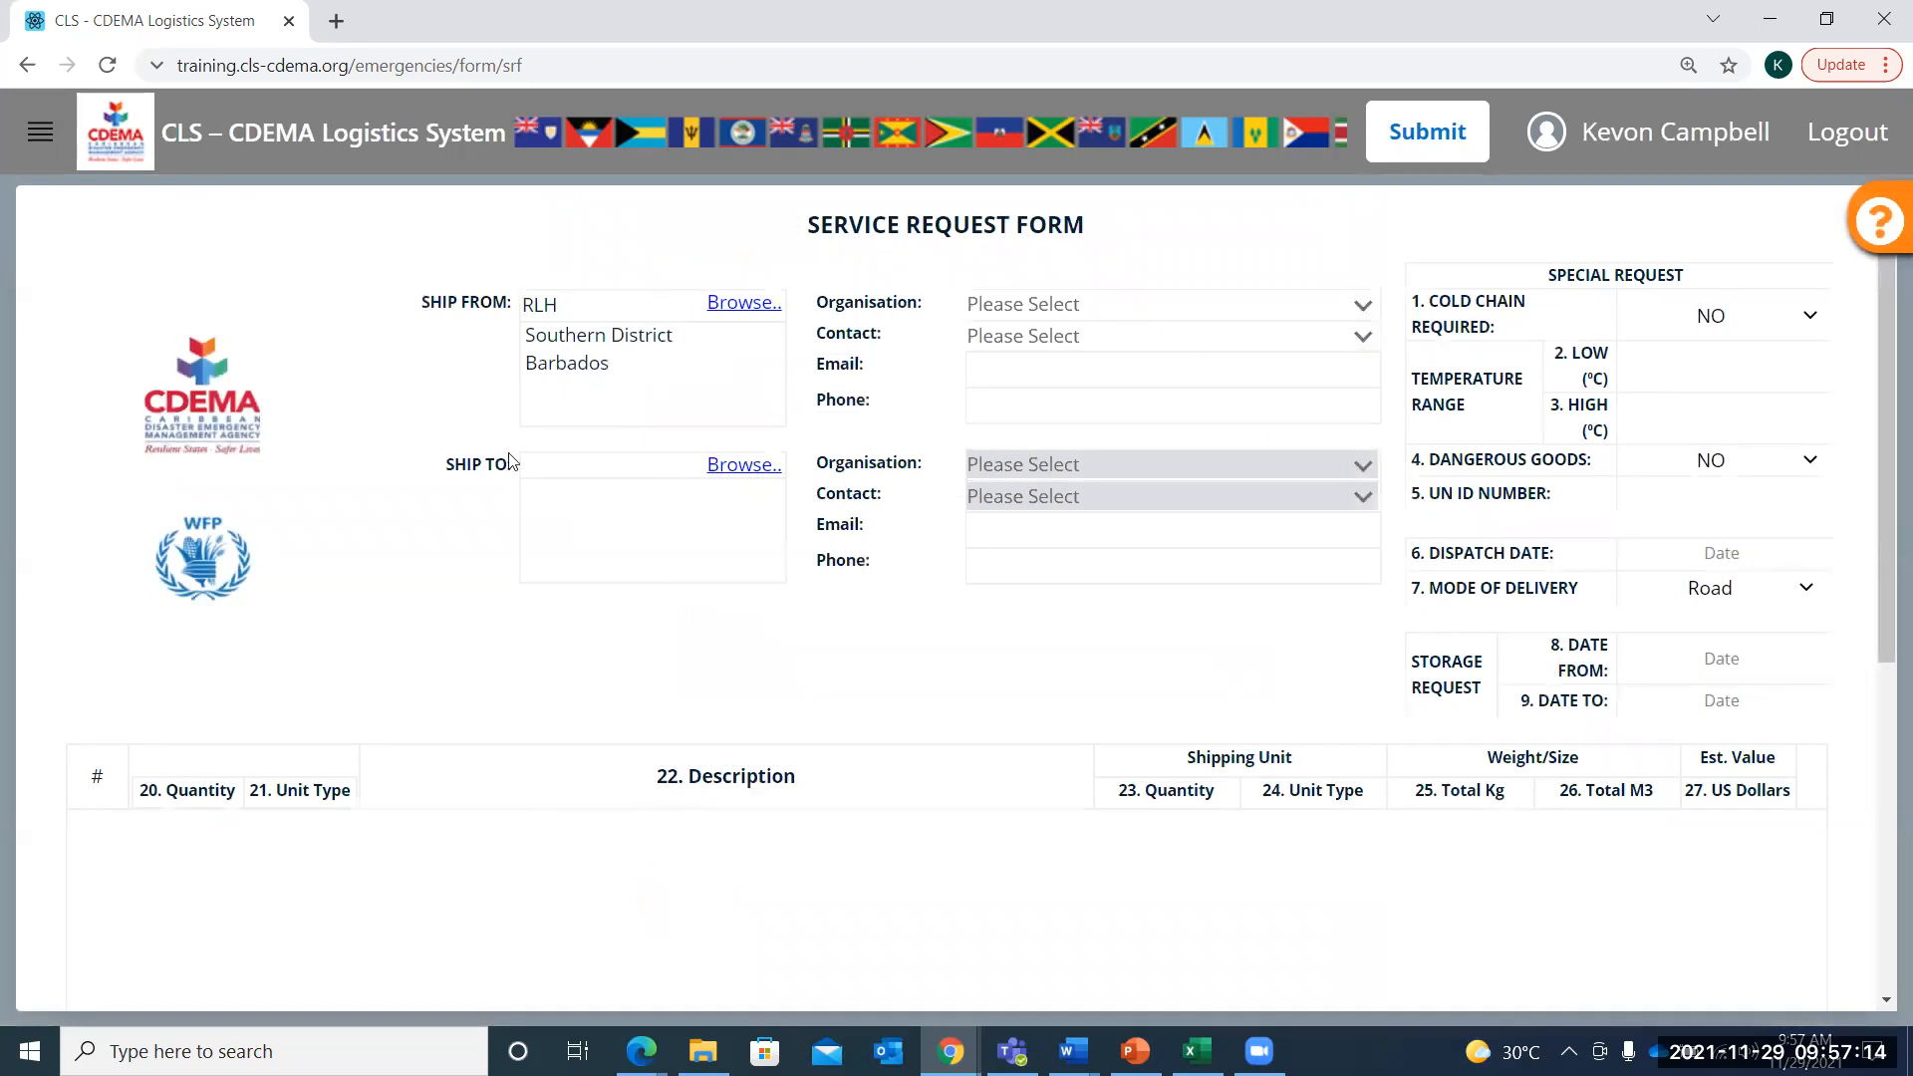
pyautogui.click(1142, 303)
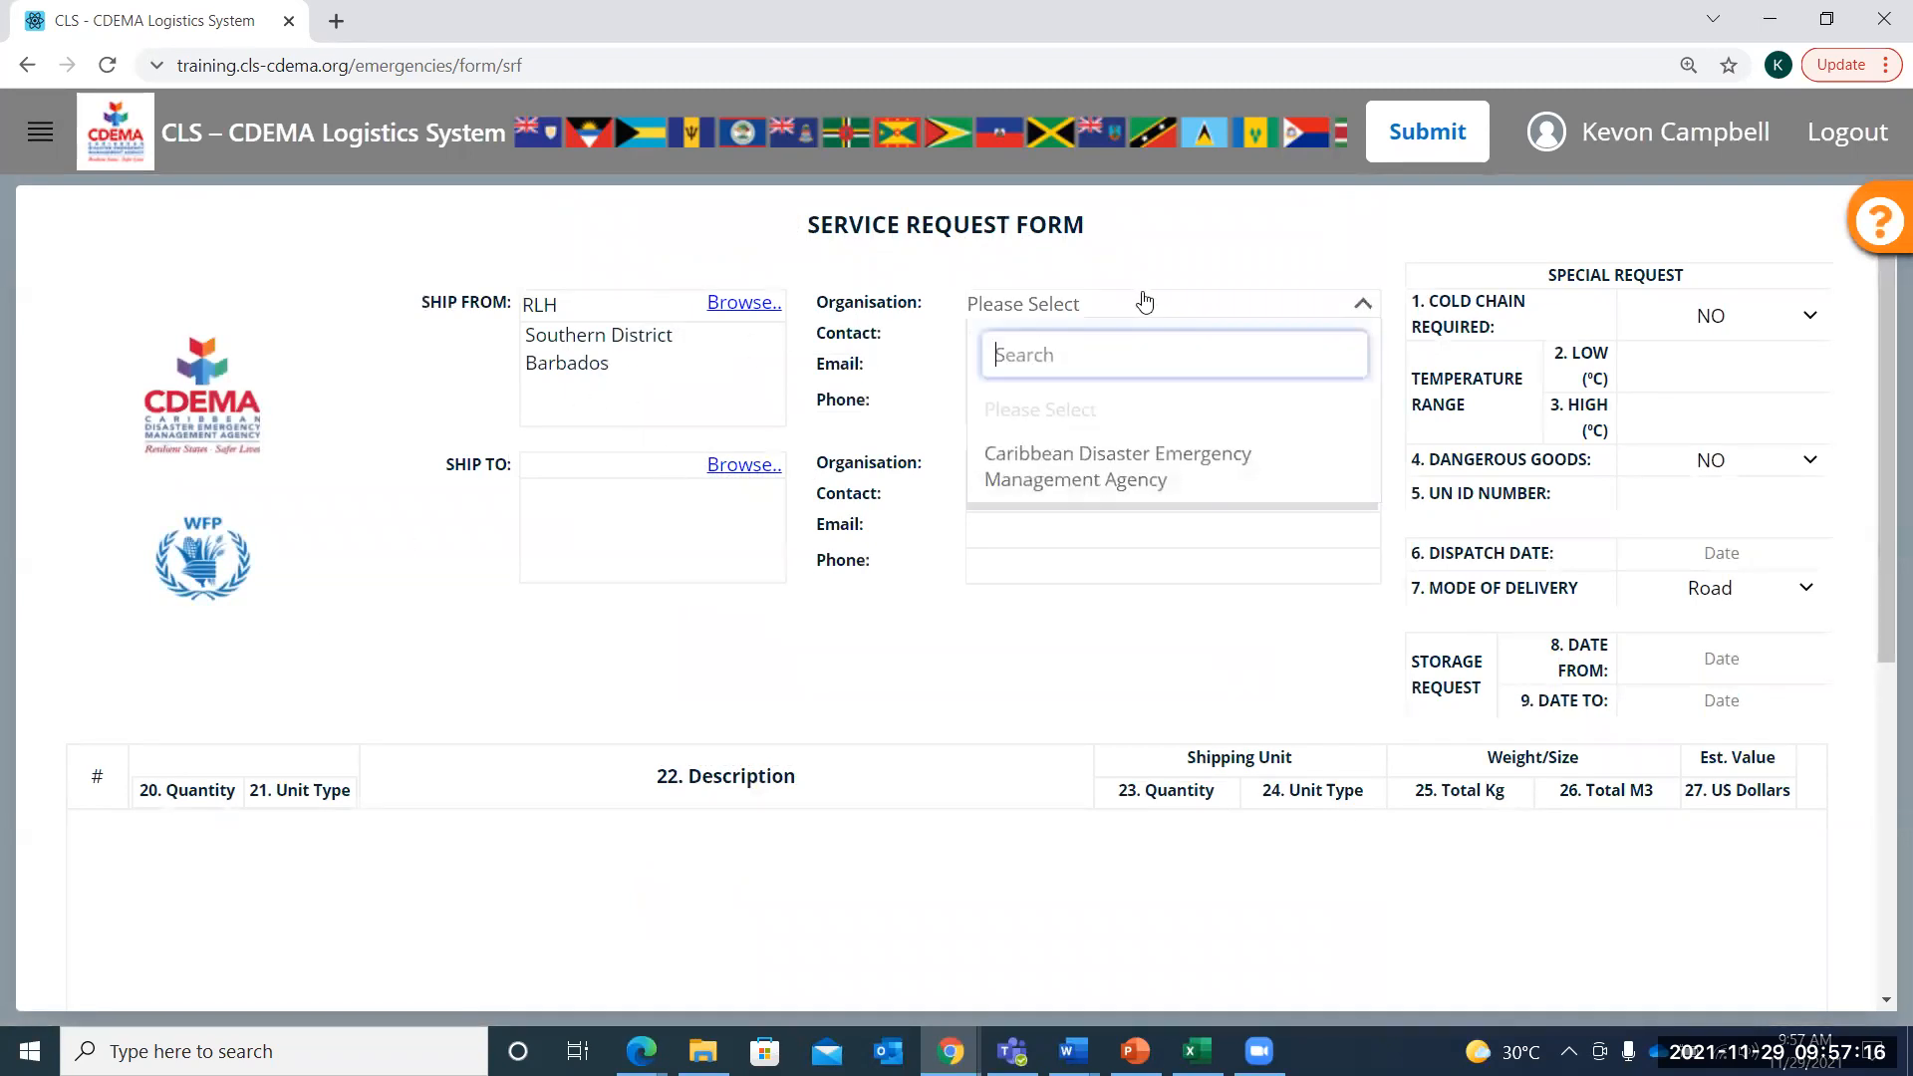
pyautogui.click(1104, 445)
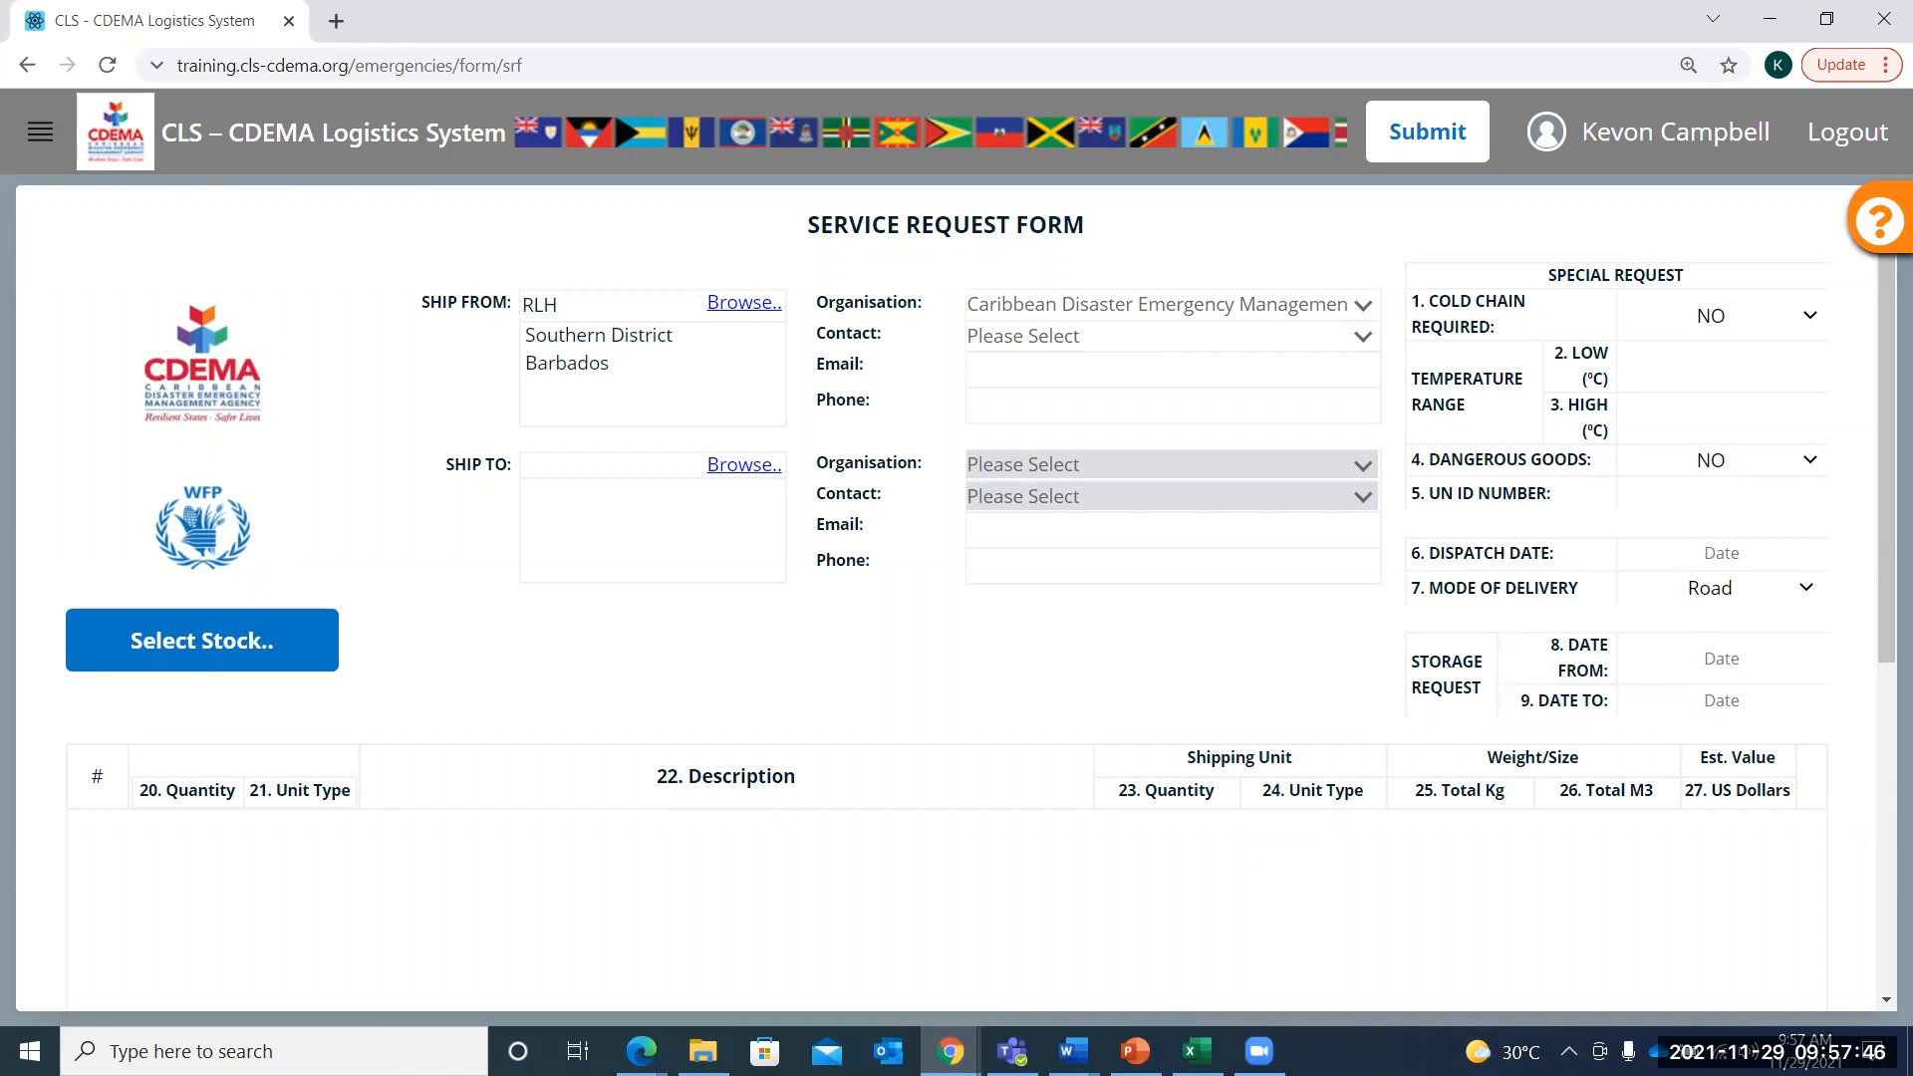
# Open the CLS User Guide, look through the Service Requests and Select Stock instructions, and close it
pyautogui.click(1882, 249)
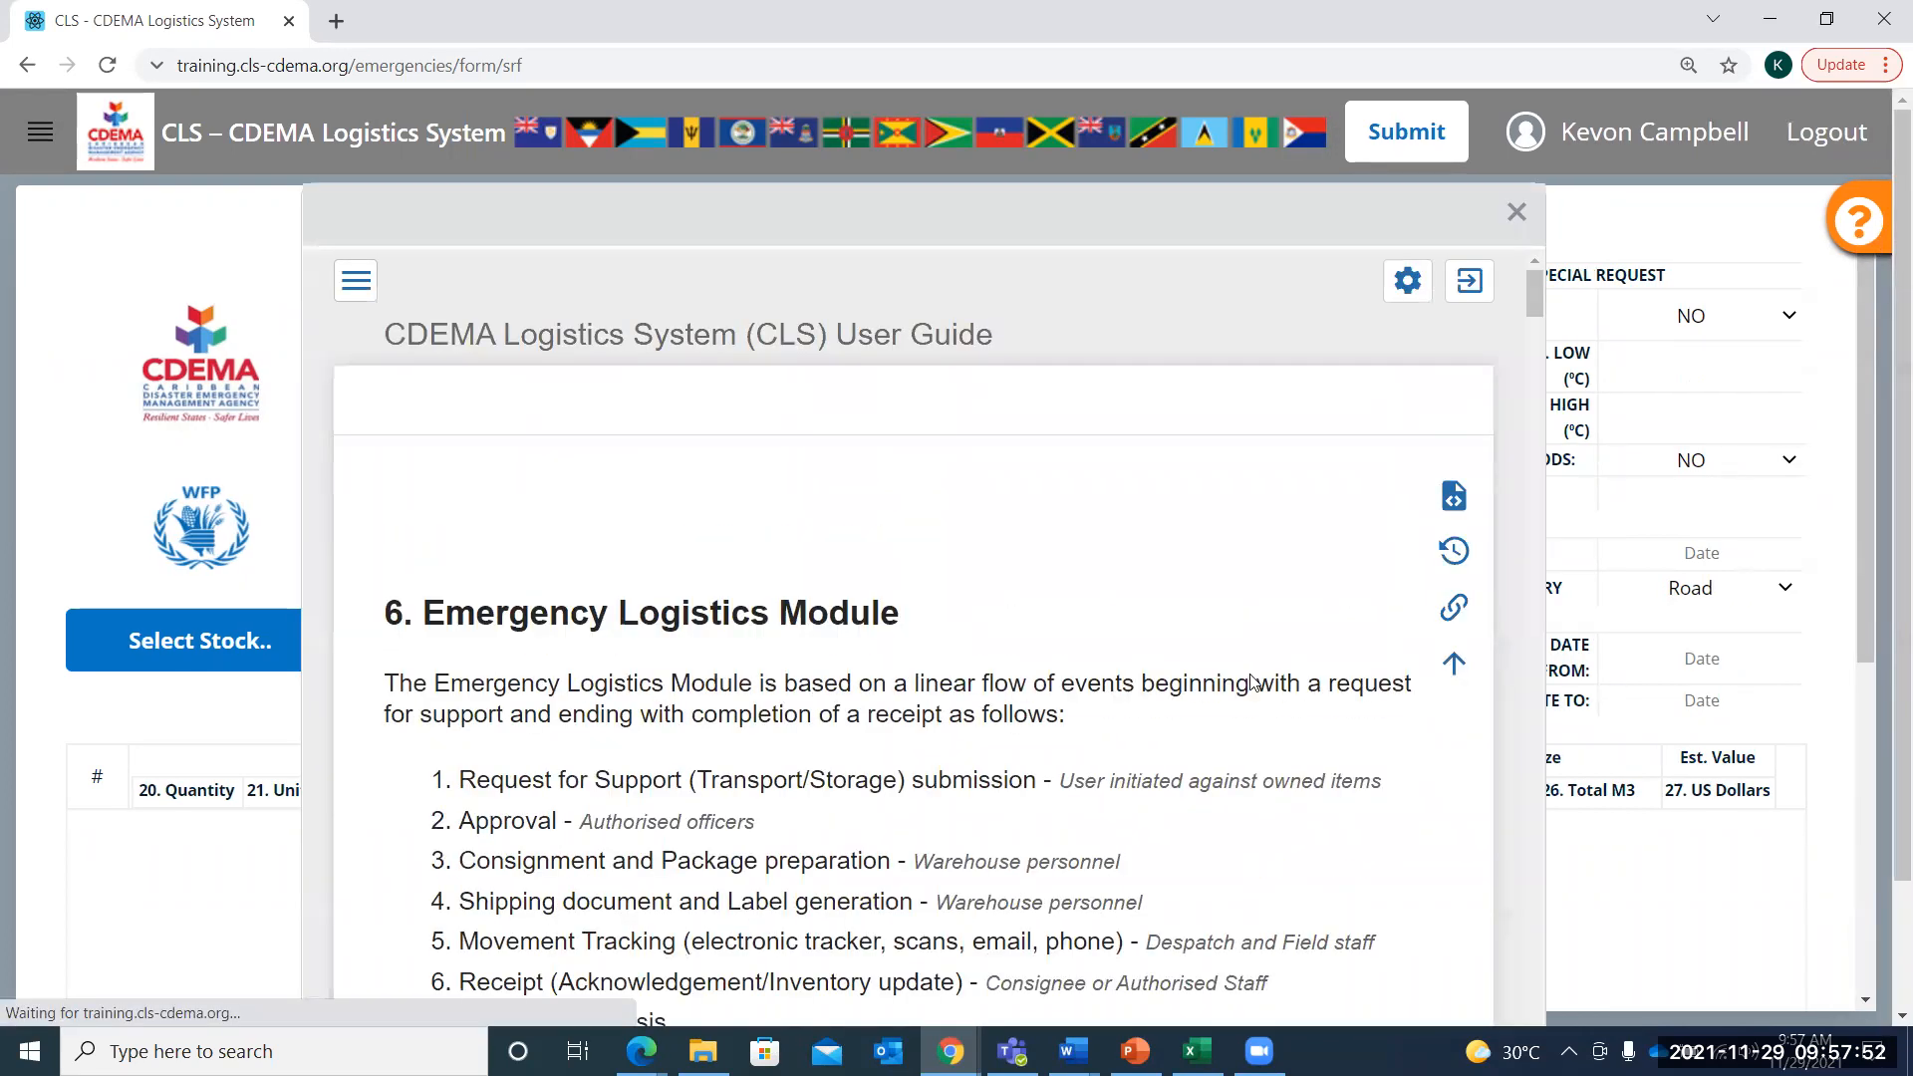
pyautogui.scroll(-8, 1249, 673)
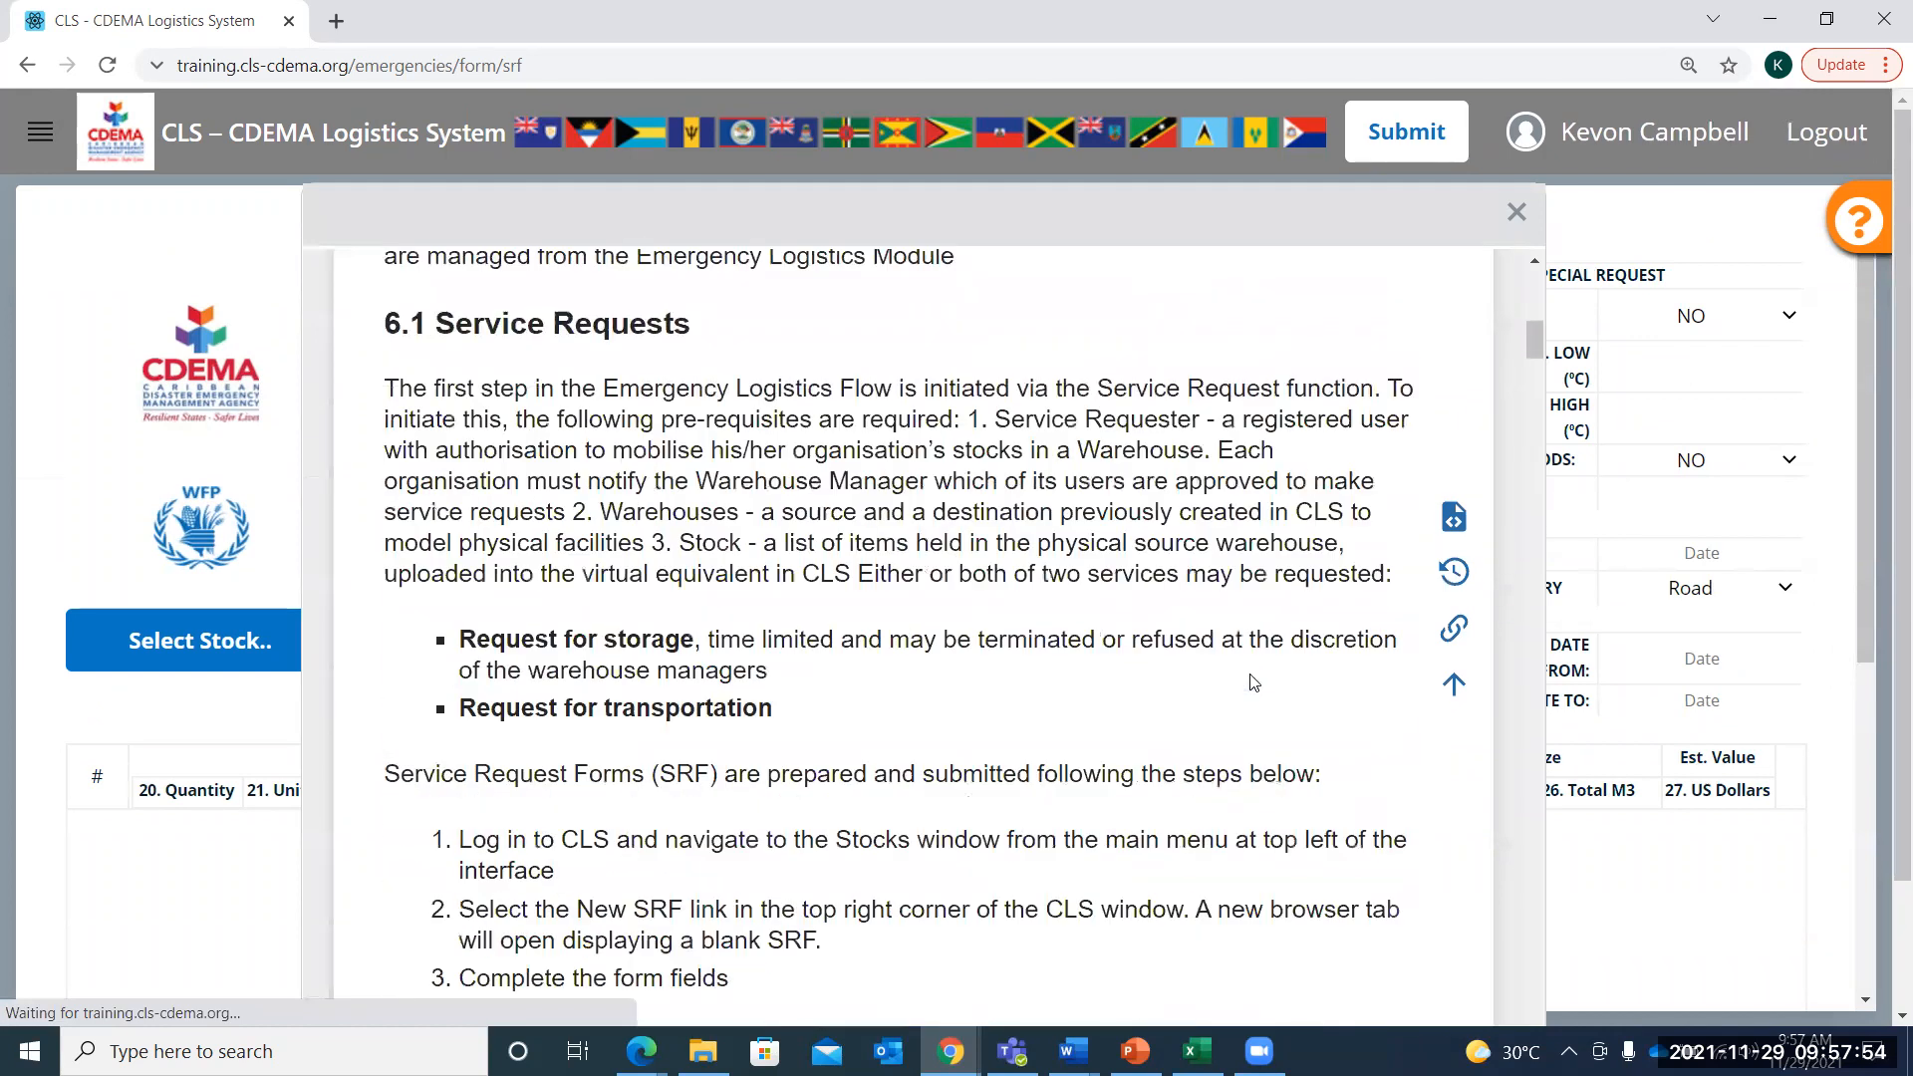
pyautogui.scroll(-7, 1240, 691)
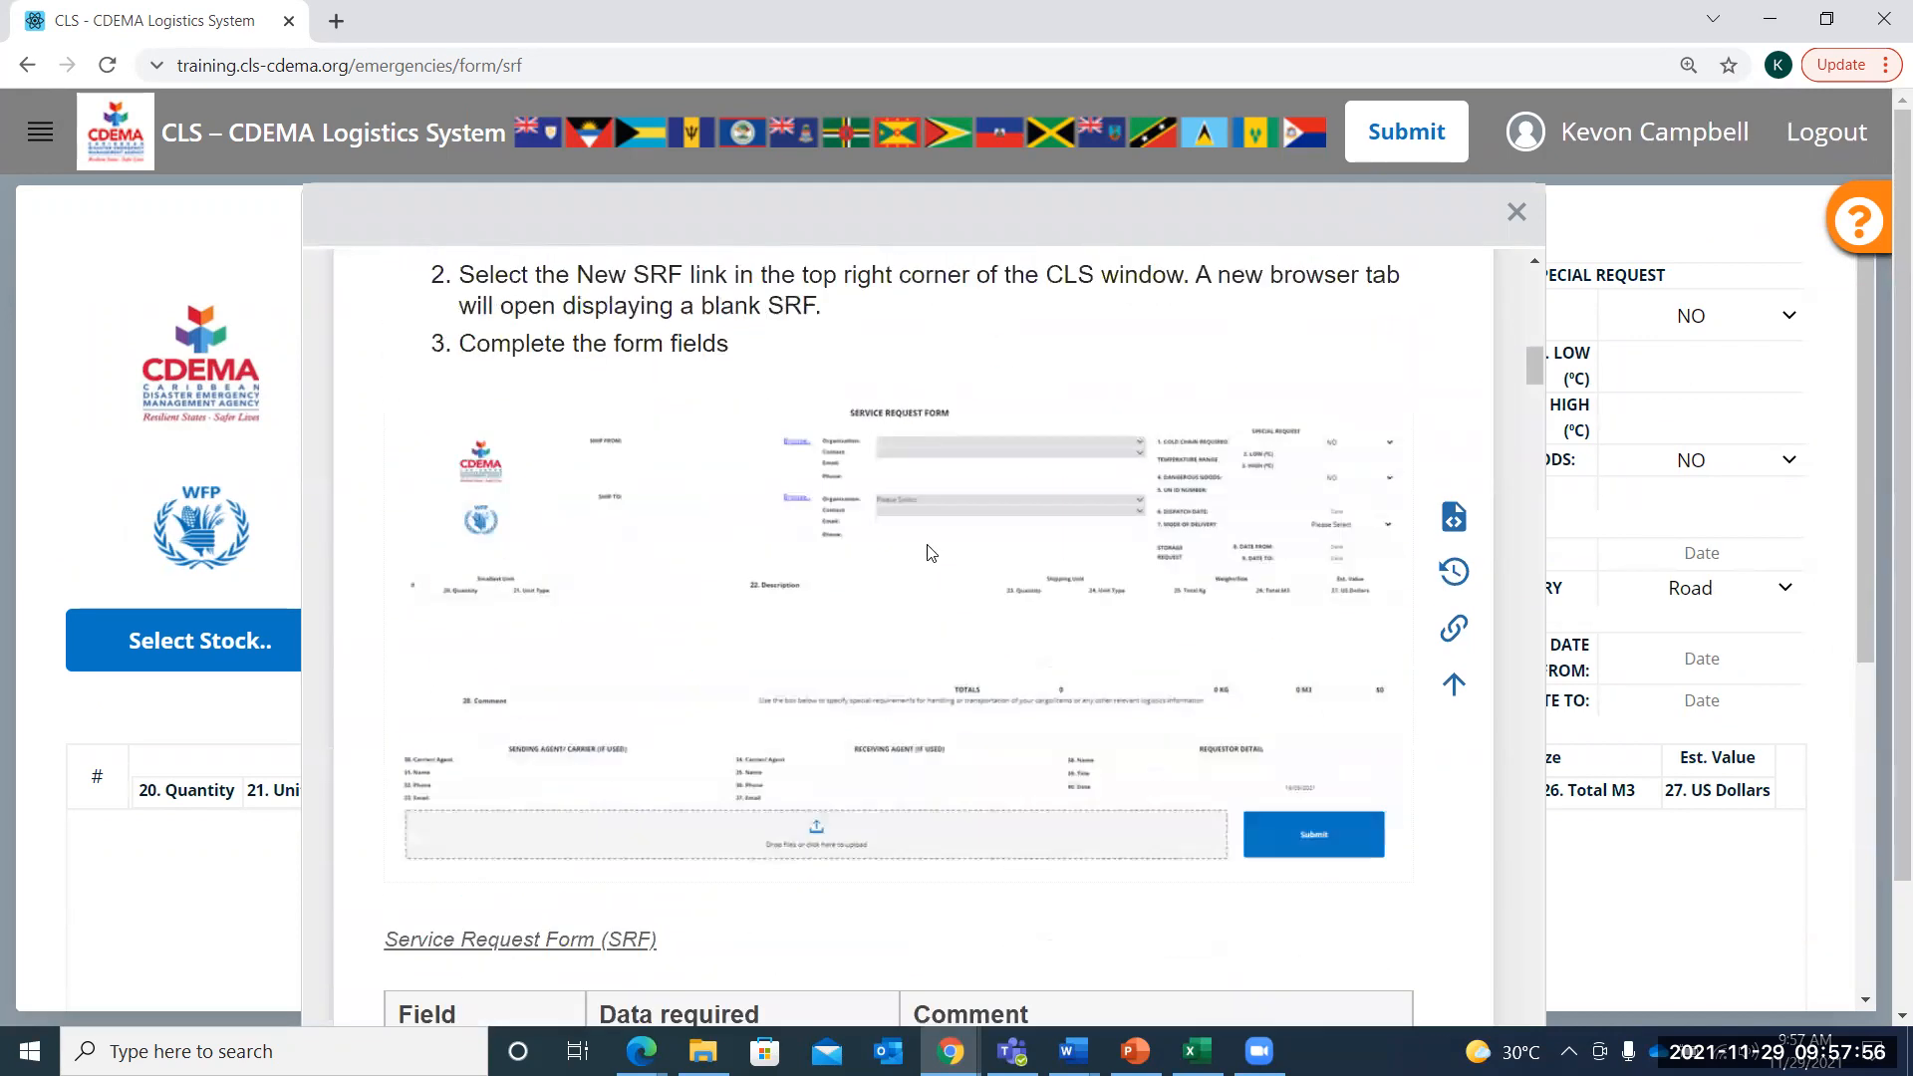
pyautogui.scroll(-13, 971, 547)
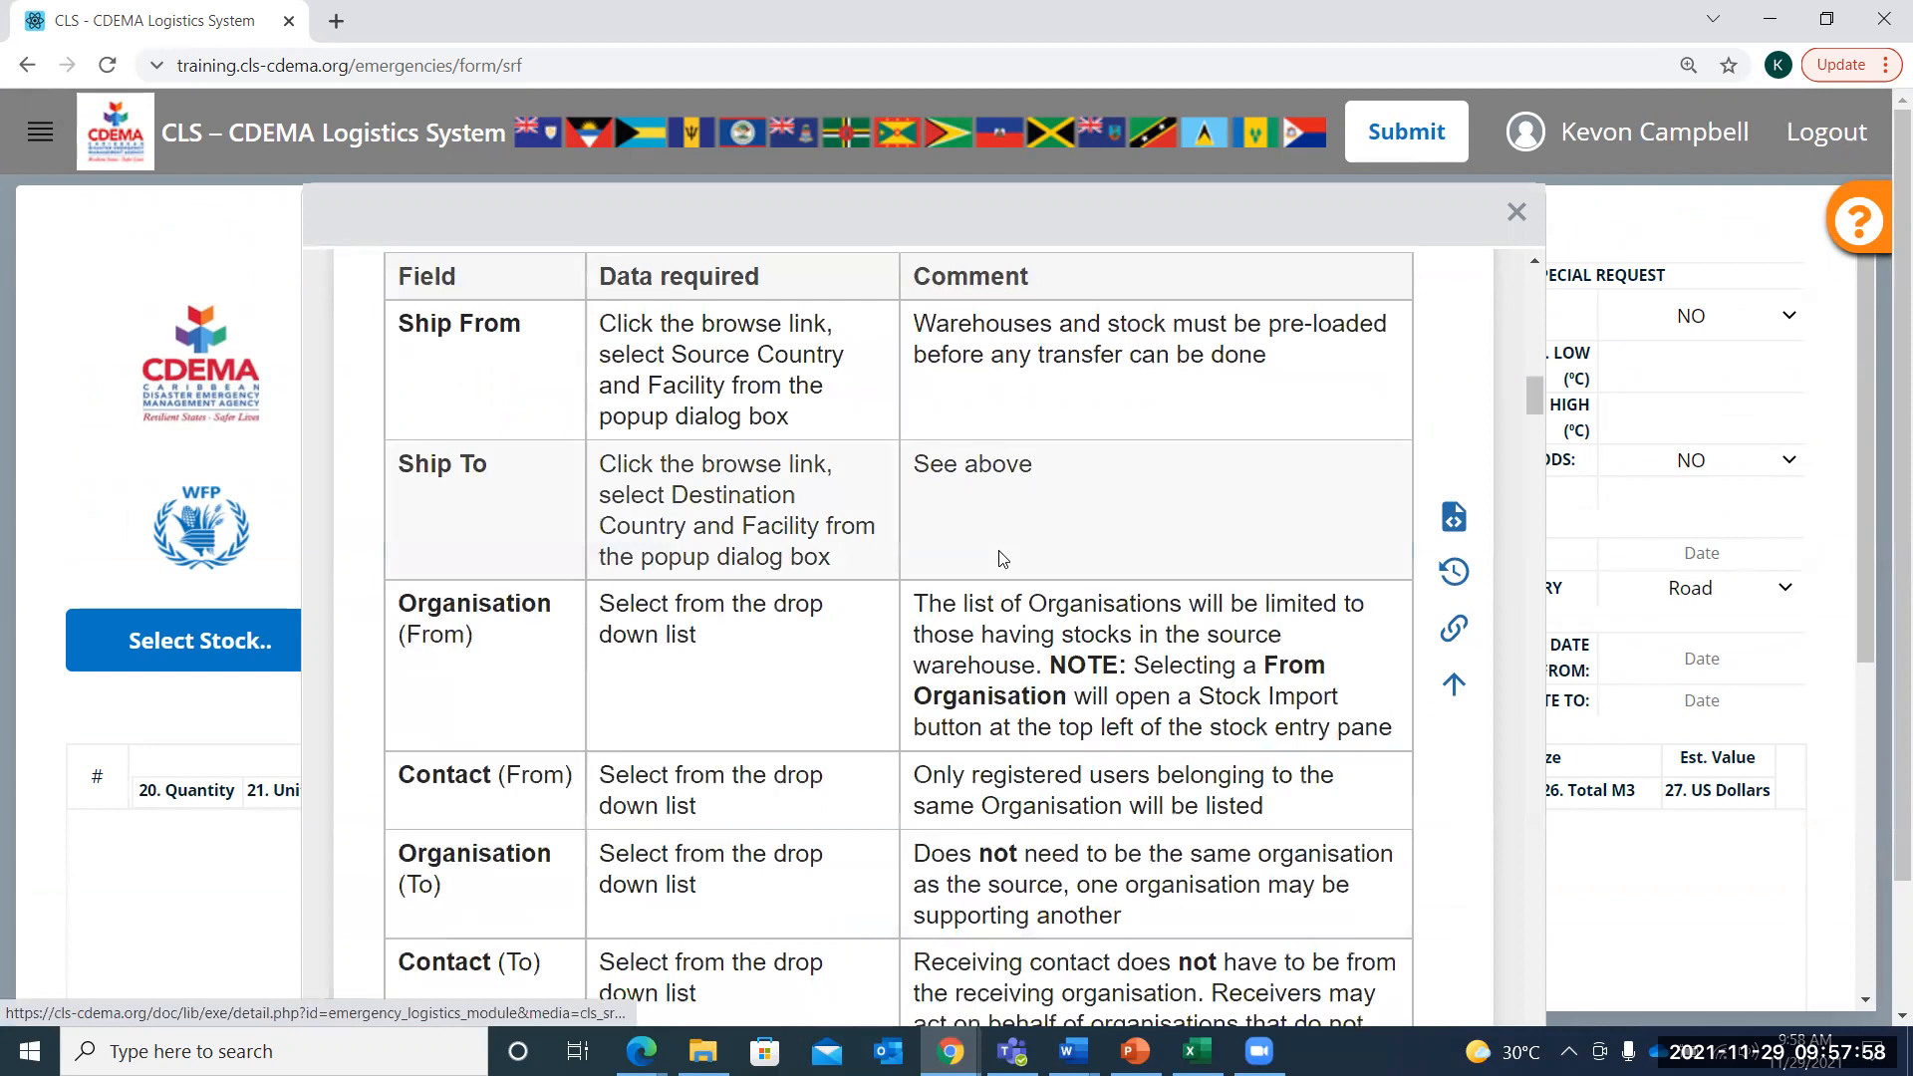
pyautogui.scroll(-10, 1000, 564)
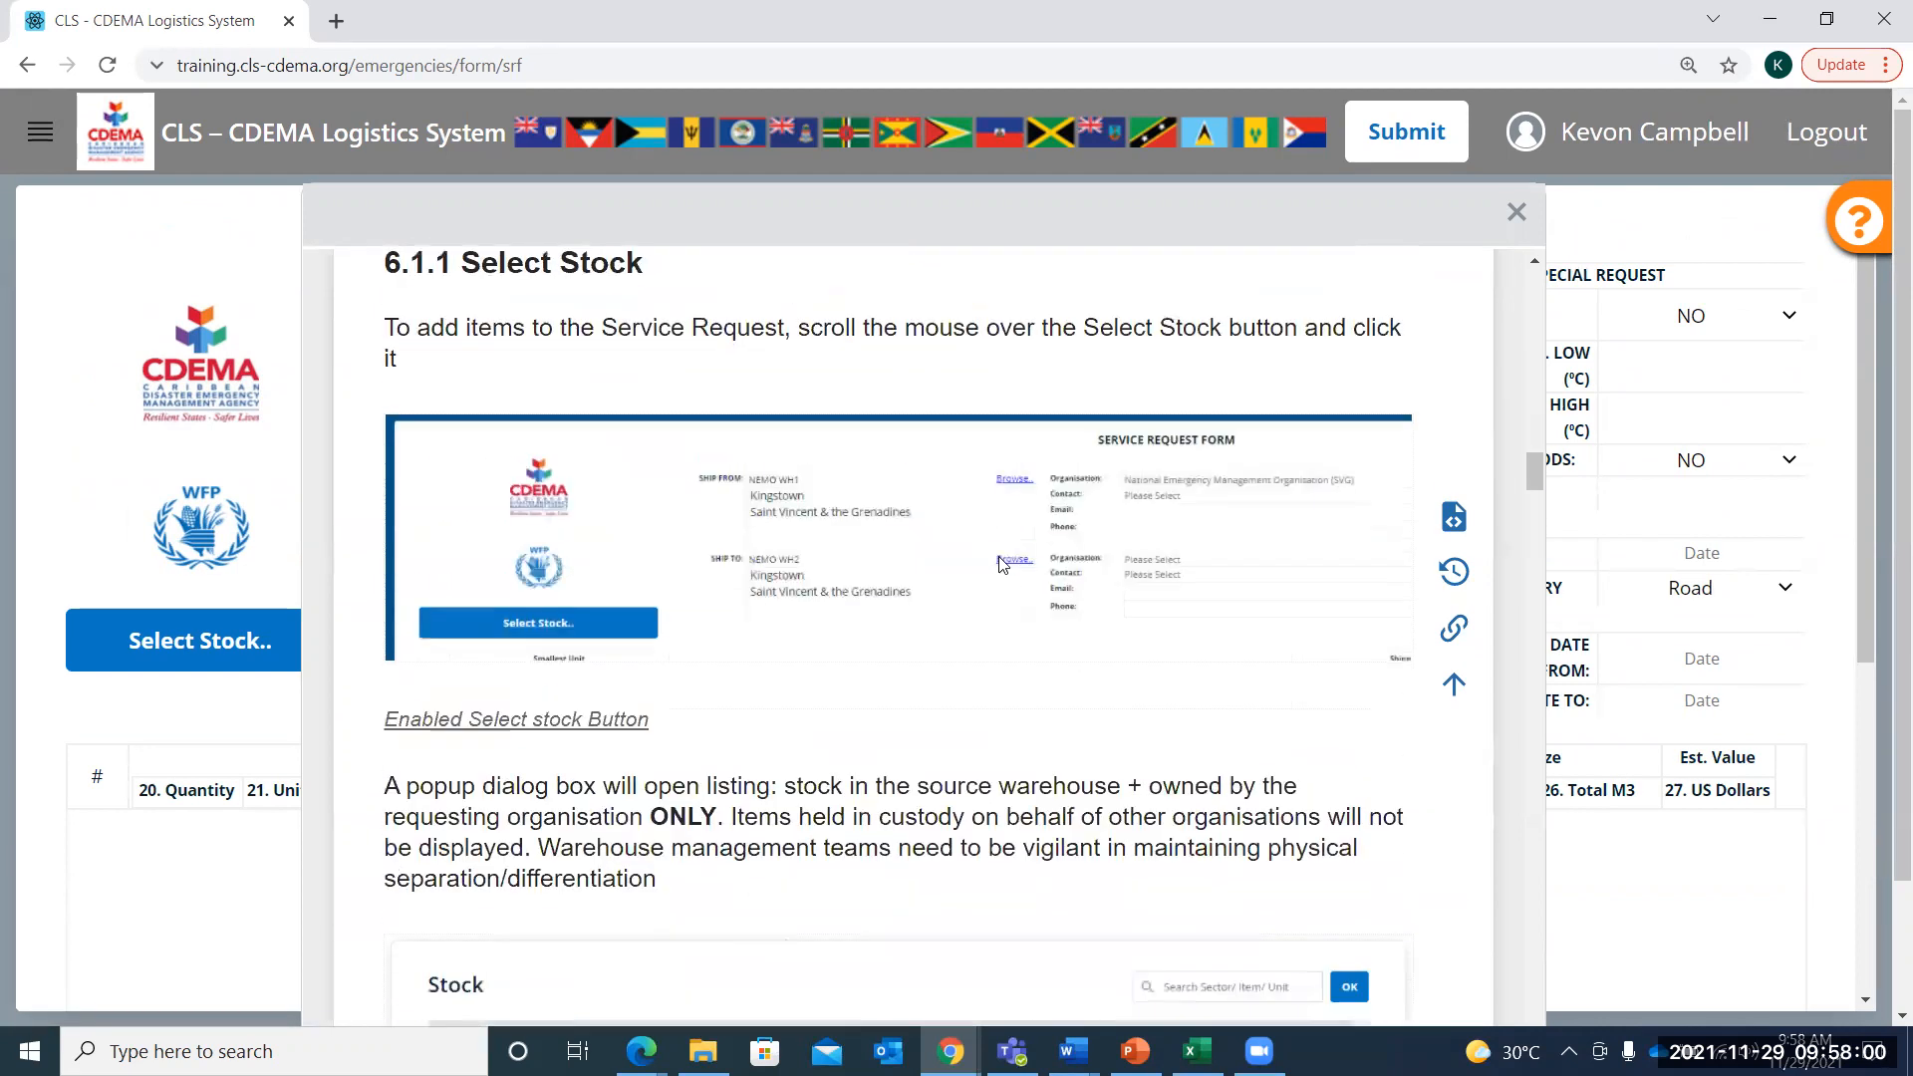
pyautogui.scroll(-6, 1000, 564)
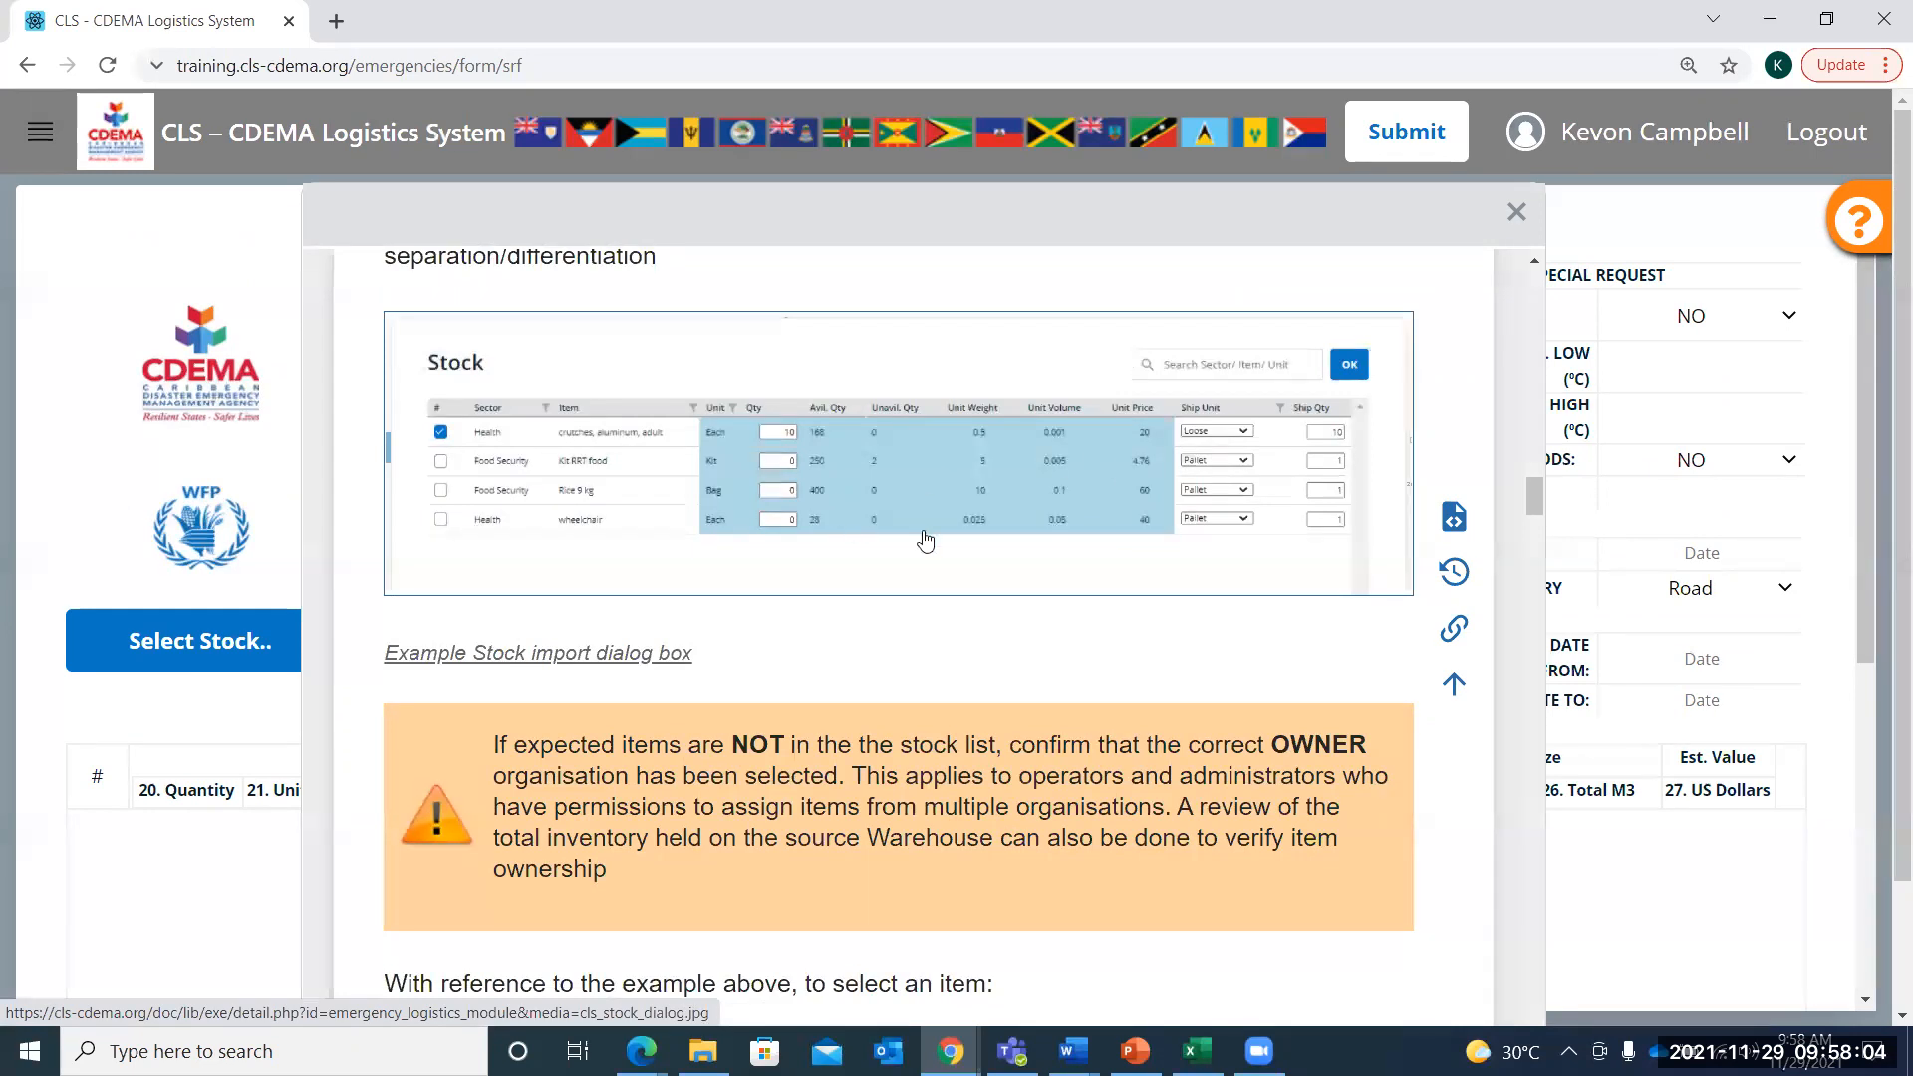
pyautogui.scroll(-5, 926, 561)
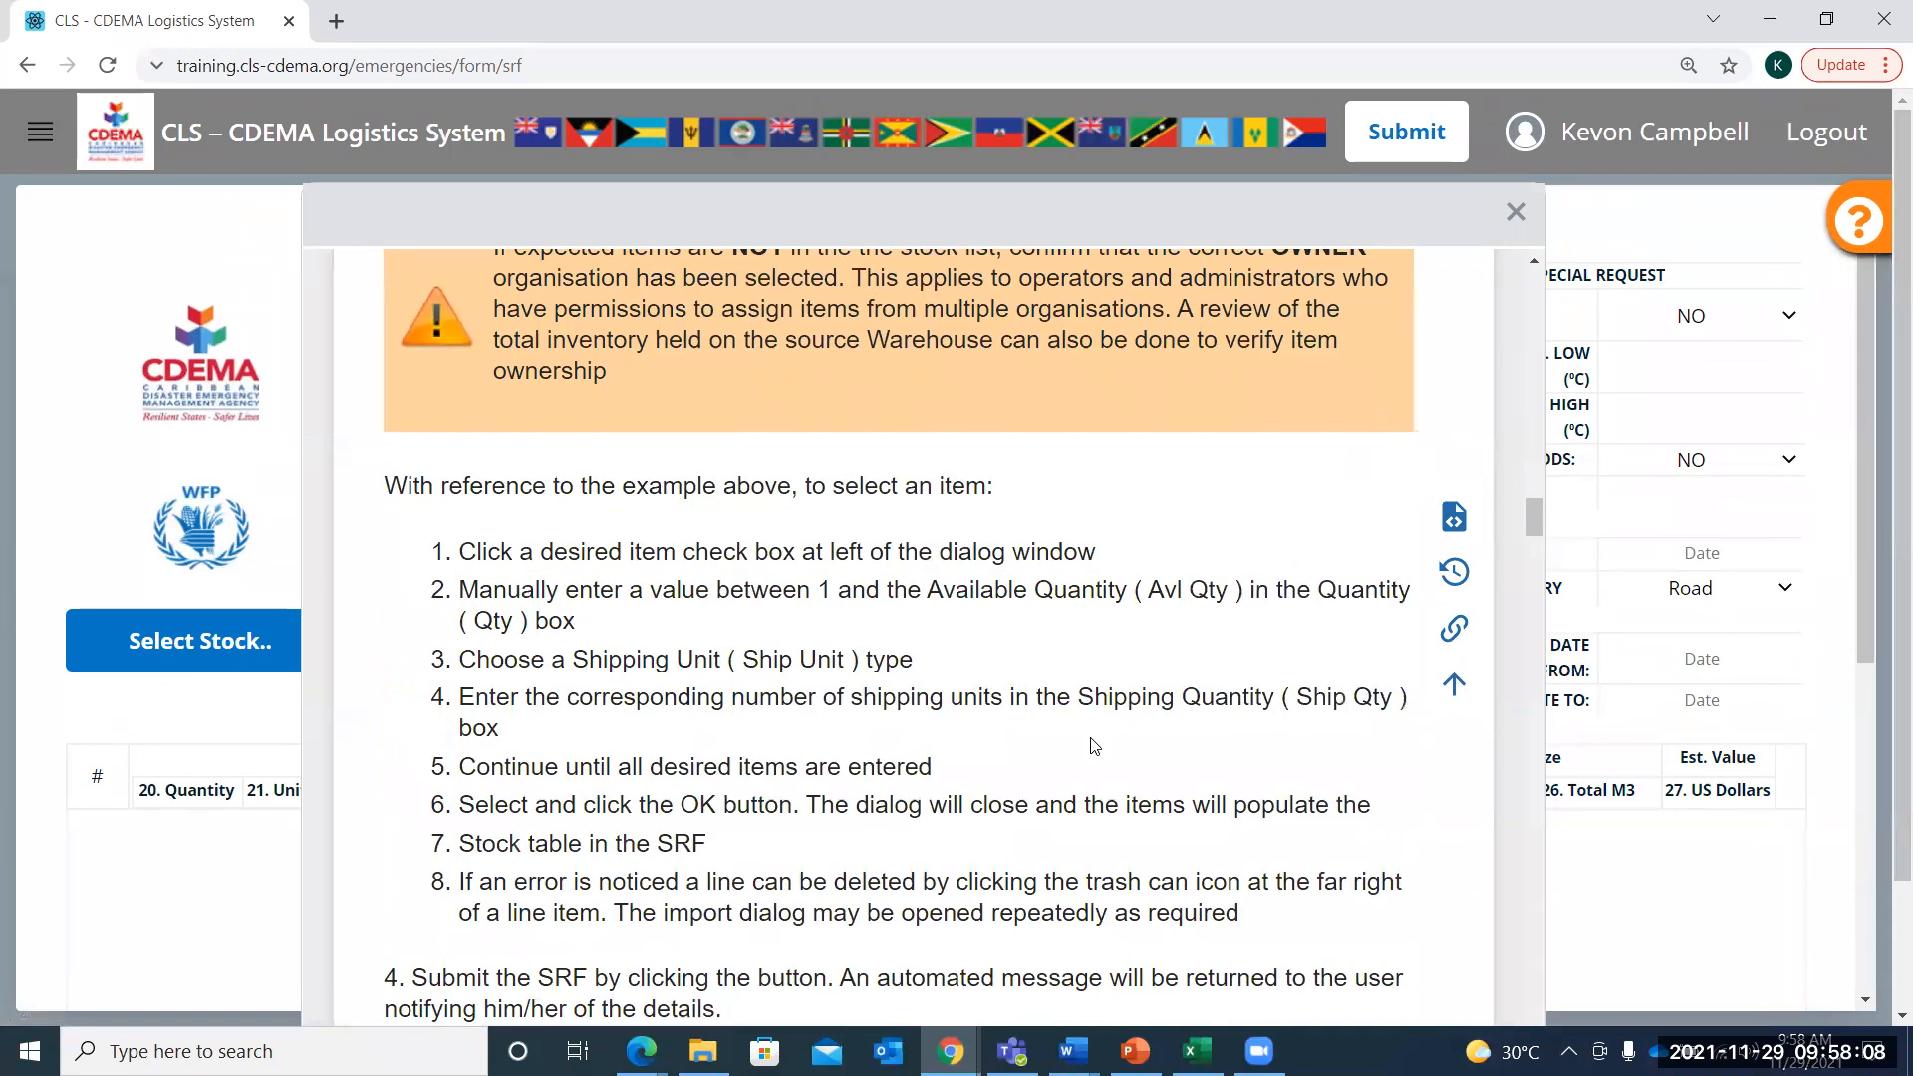
pyautogui.scroll(-6, 1095, 746)
pyautogui.scroll(-5, 1095, 746)
pyautogui.scroll(8, 1095, 746)
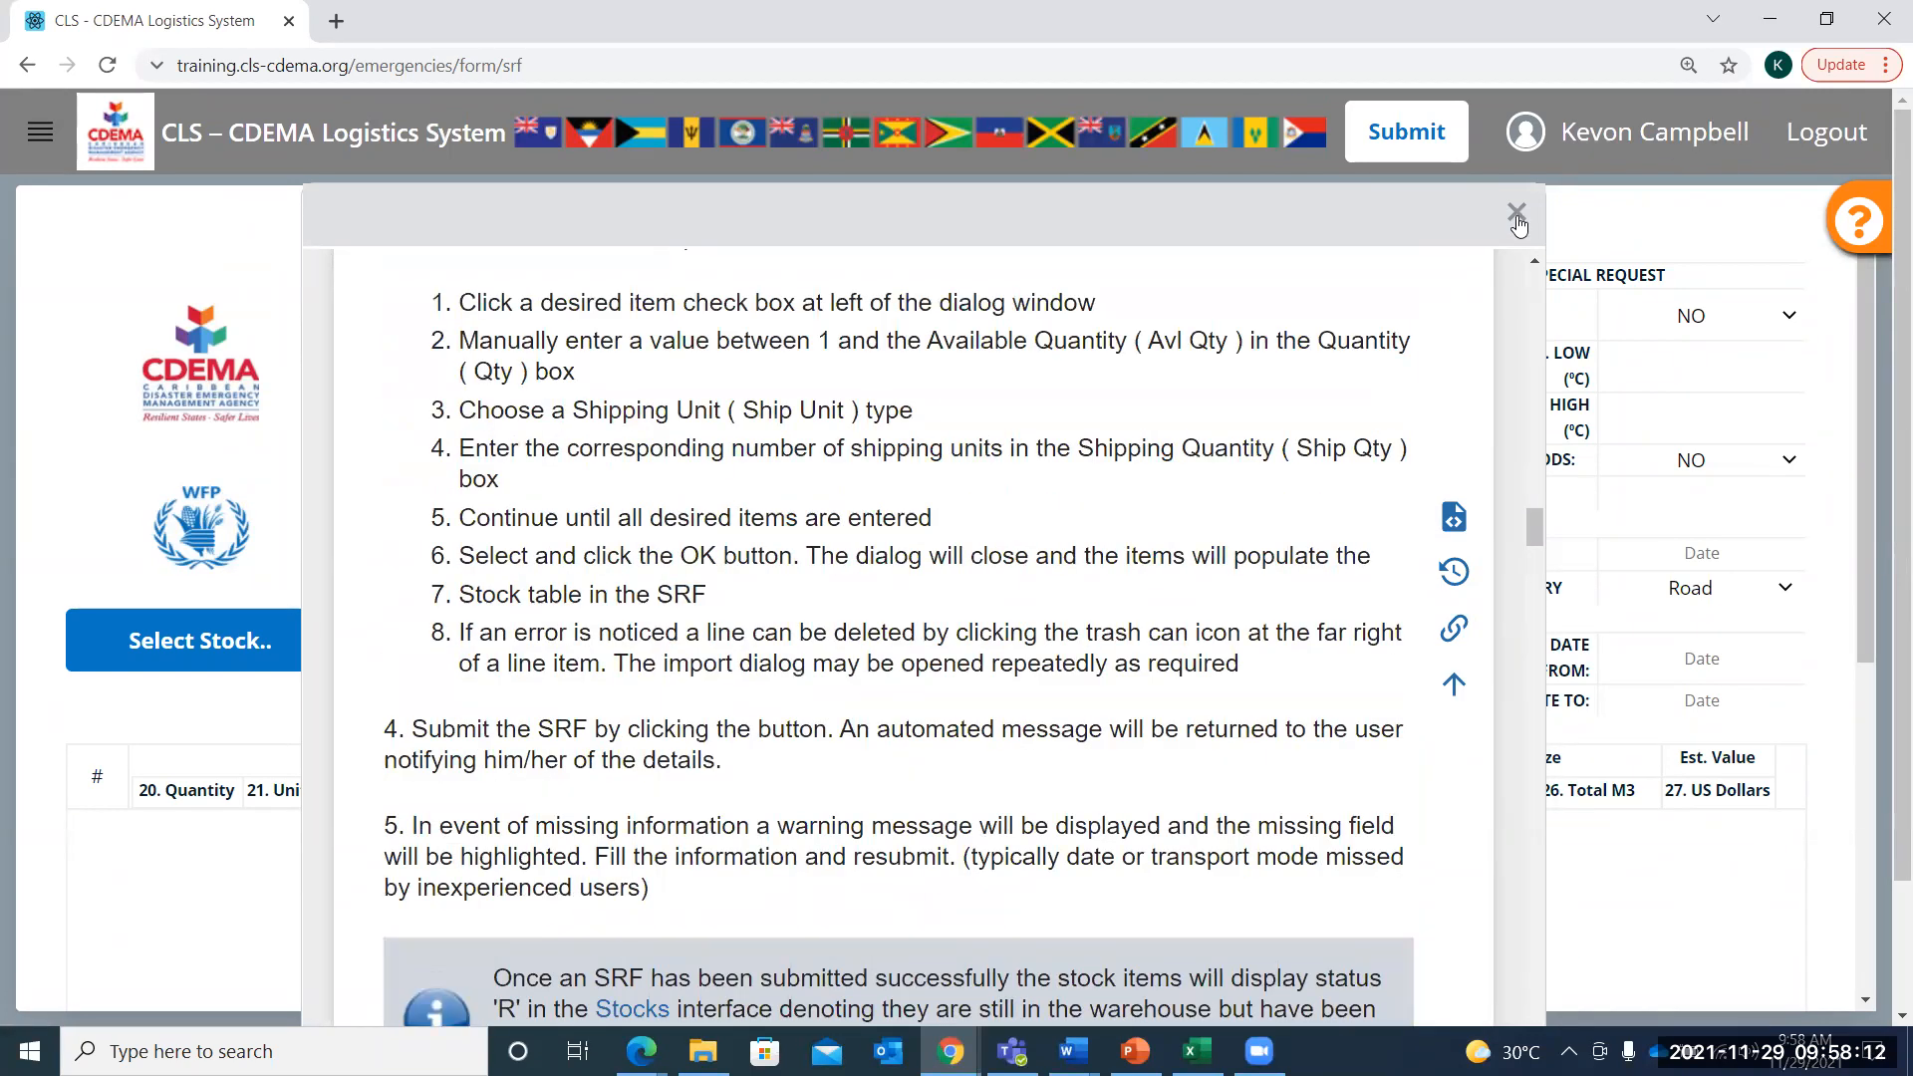
pyautogui.click(1518, 214)
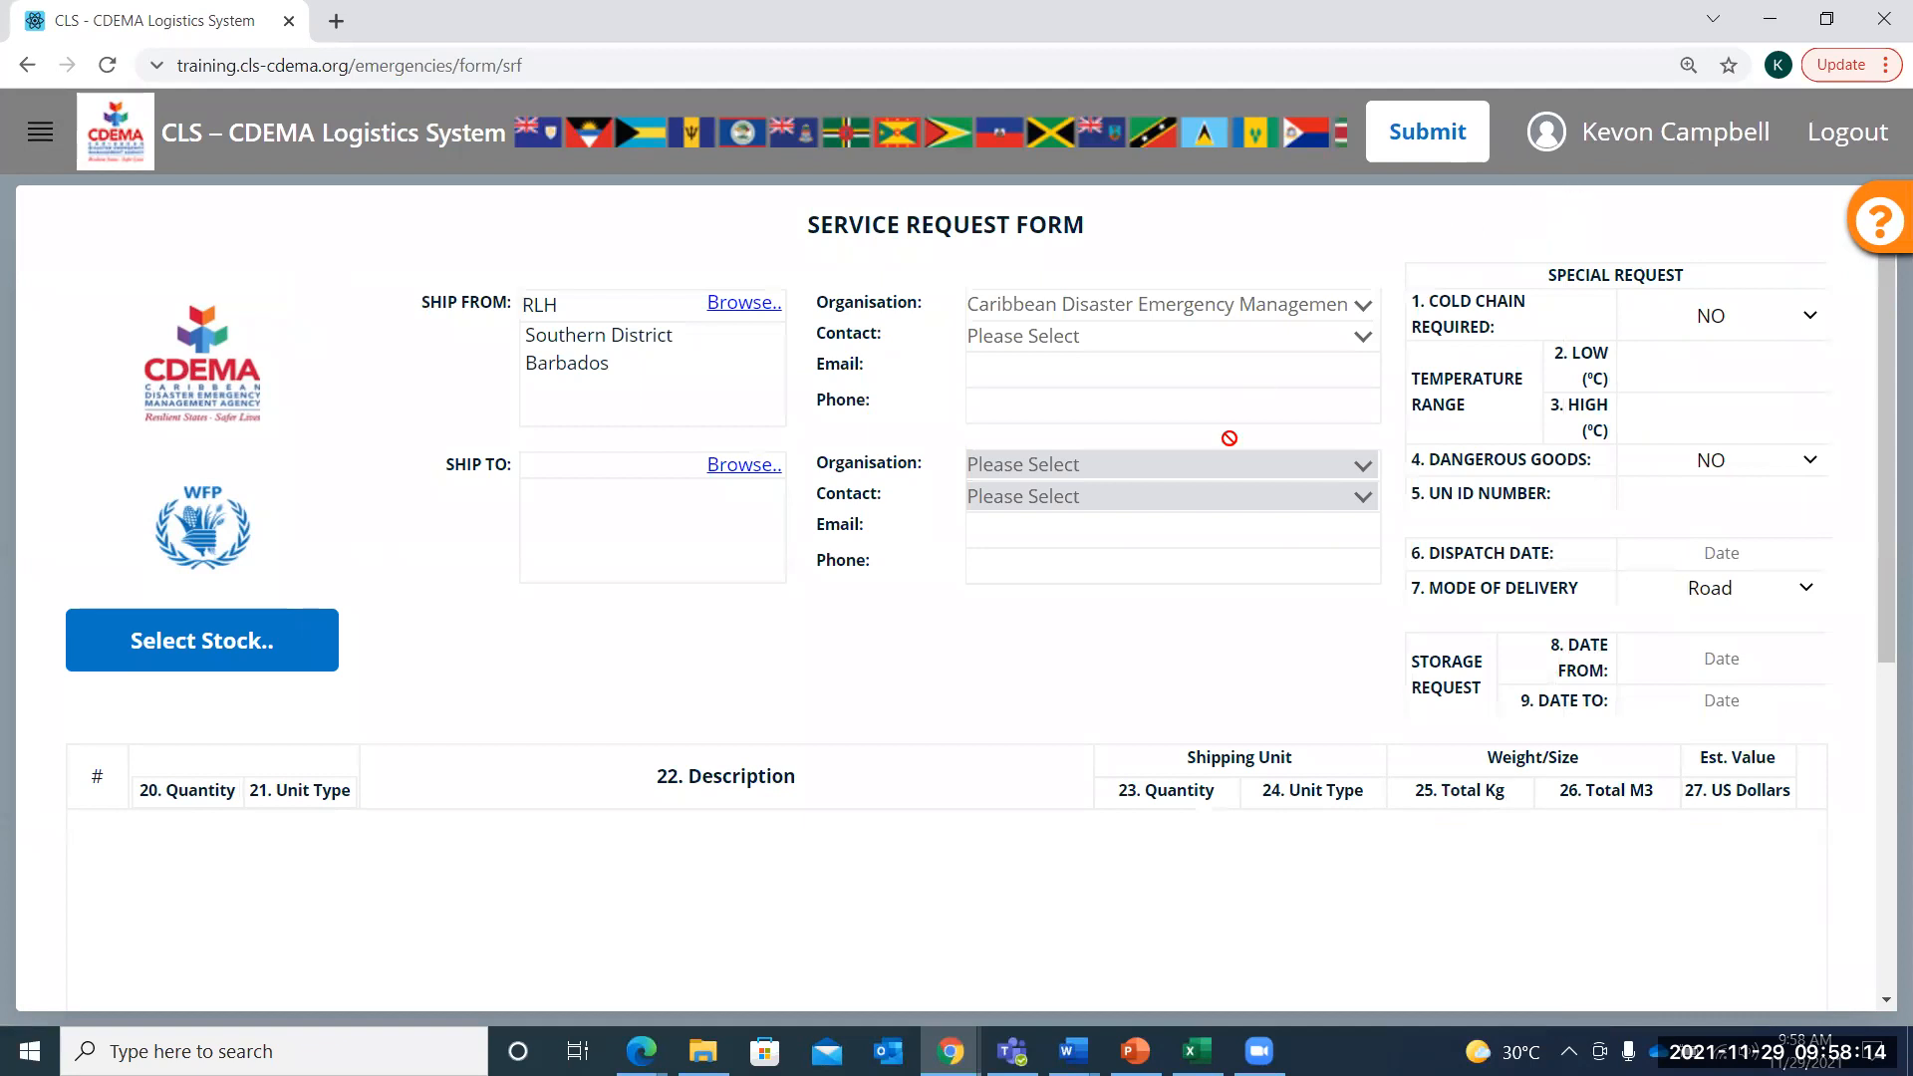
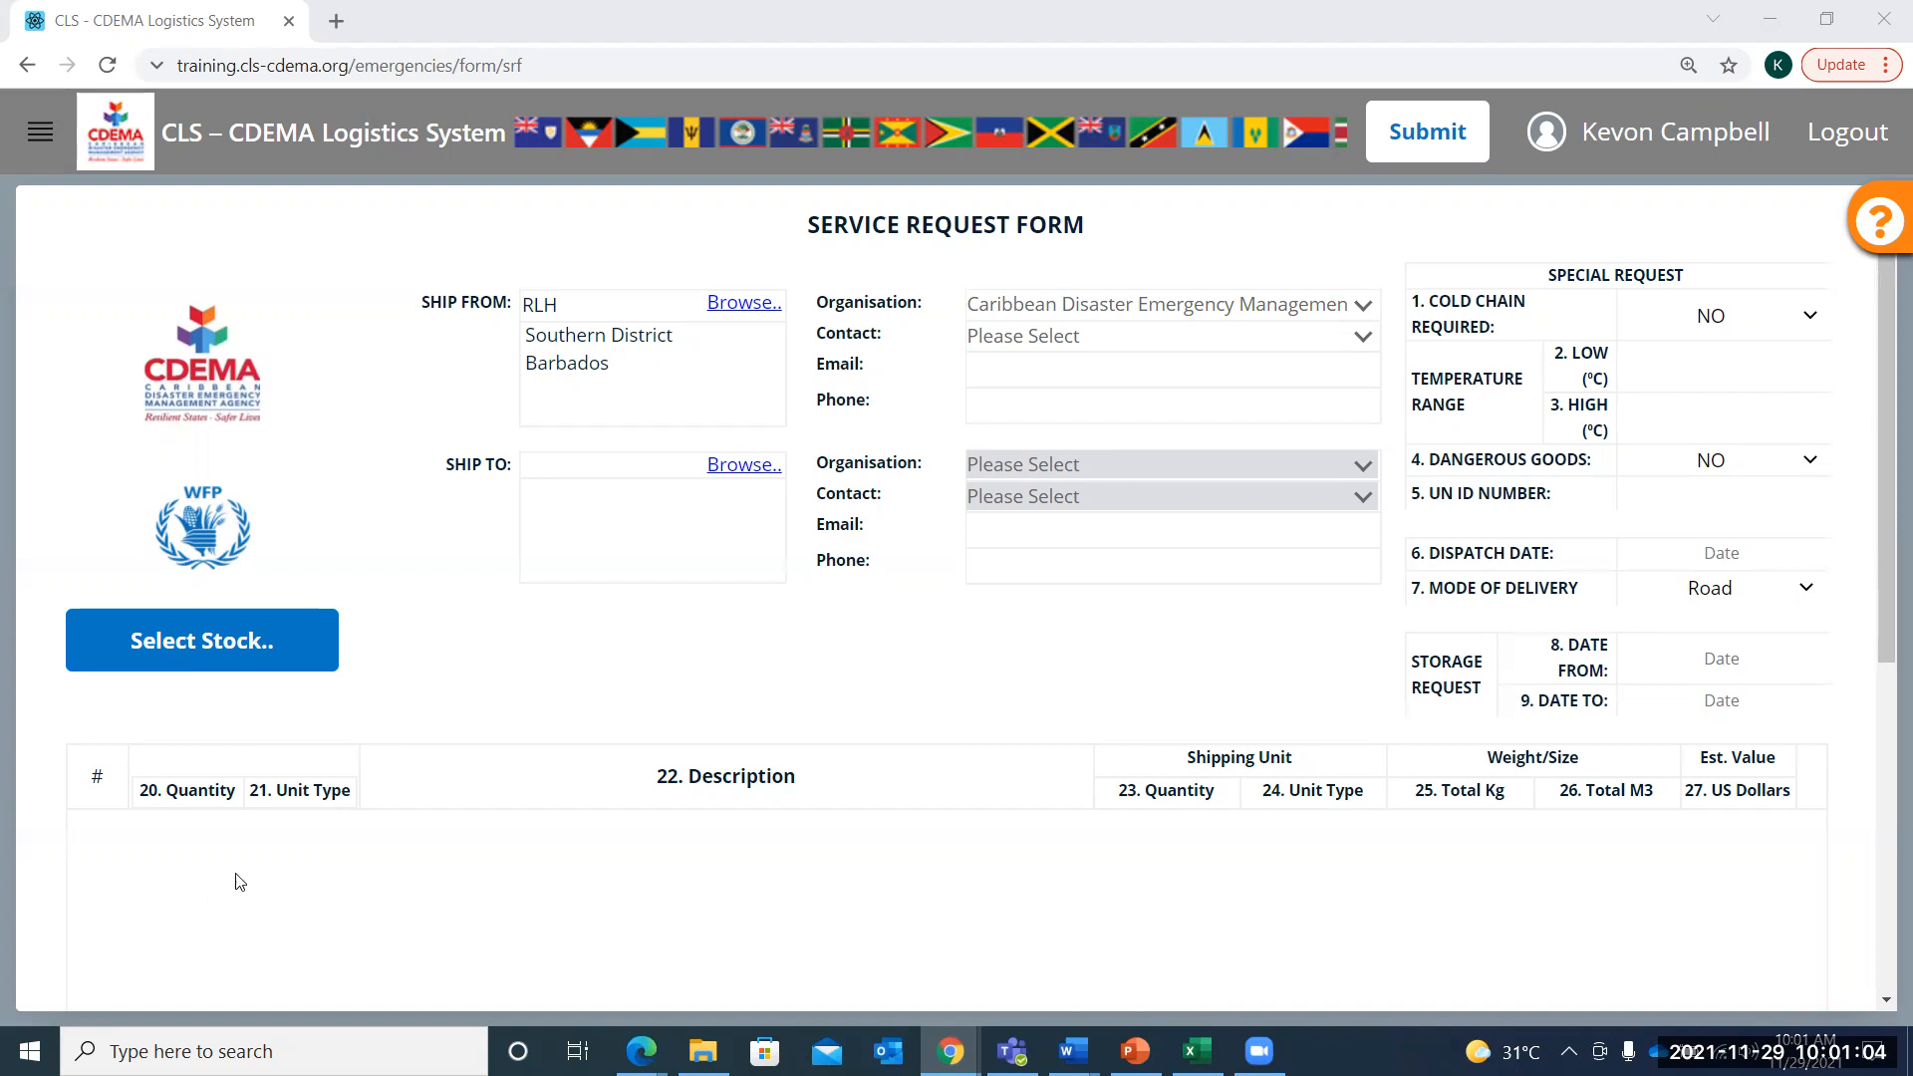
# Try the text "In kind donation." in the form's comment field and clear it again
pyautogui.scroll(-5, 239, 880)
pyautogui.click(279, 581)
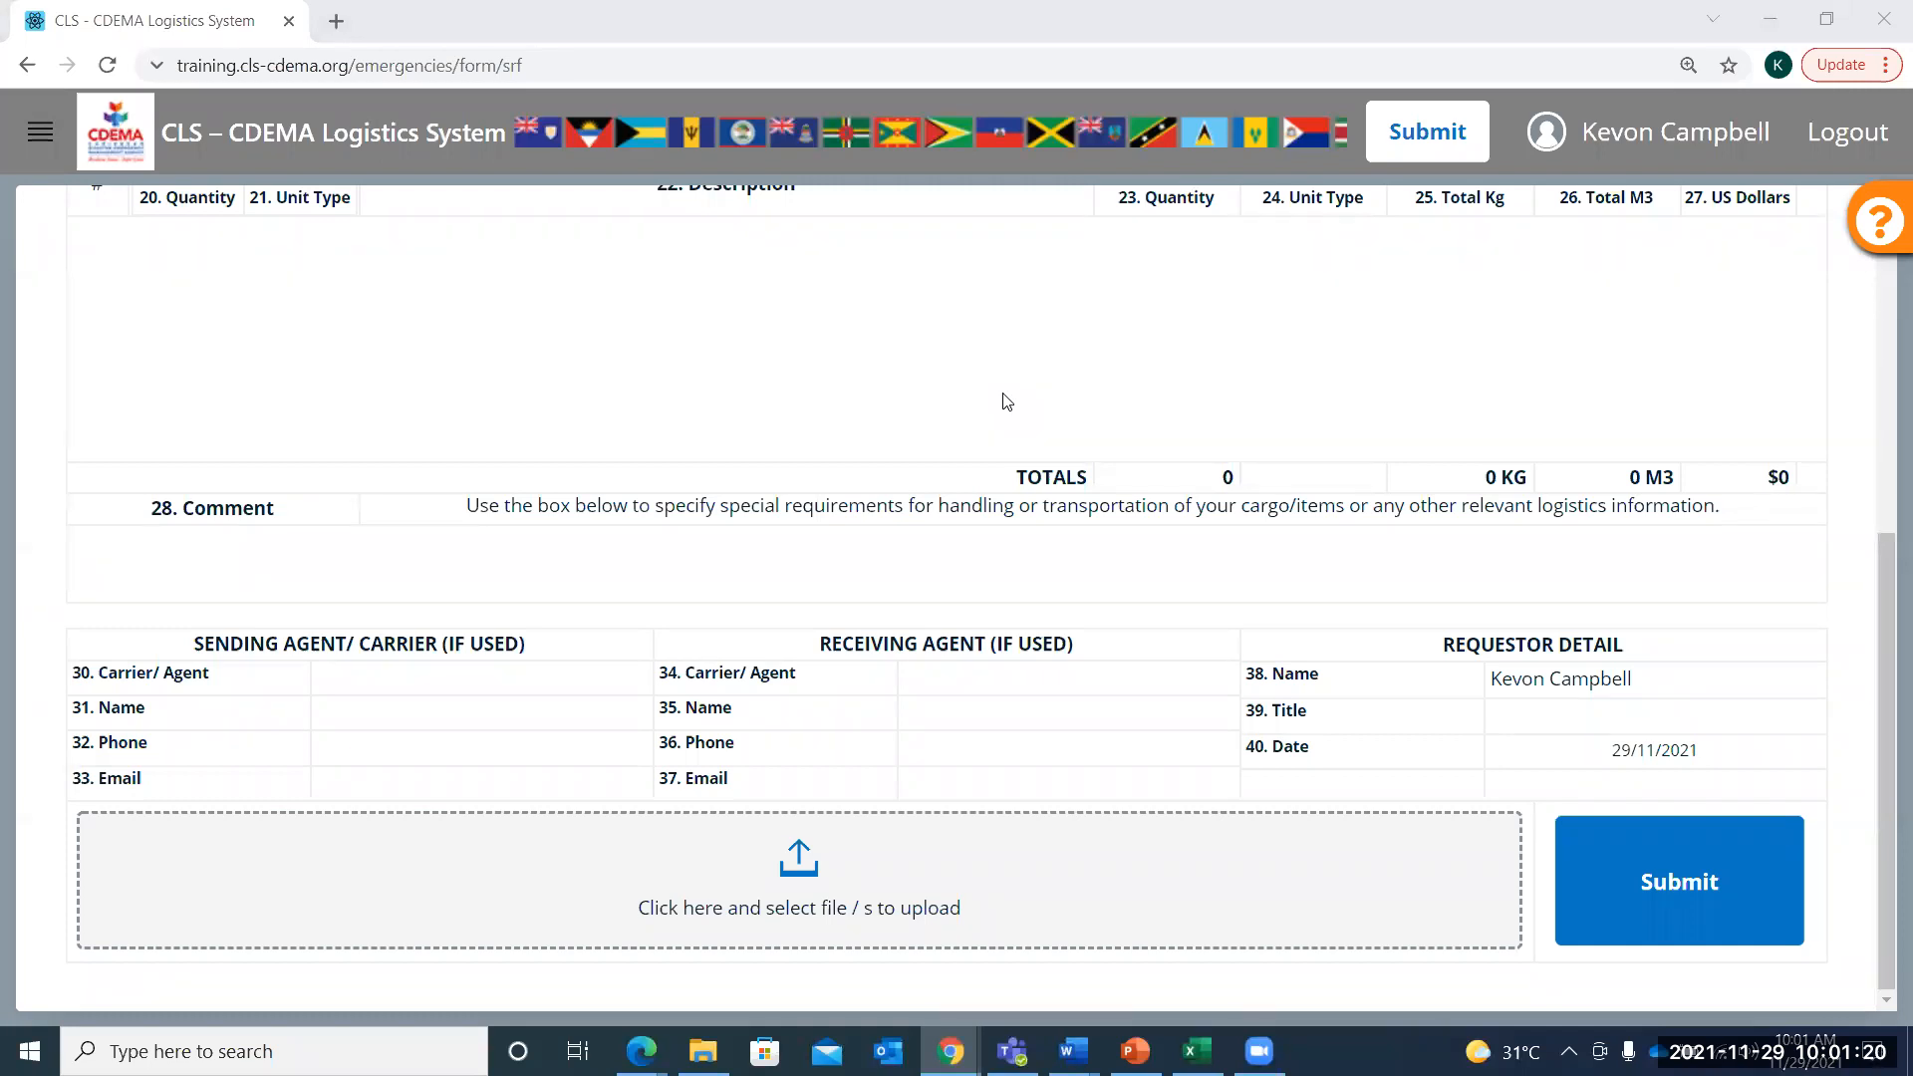
pyautogui.click(867, 571)
pyautogui.write('In kind donation. Es')
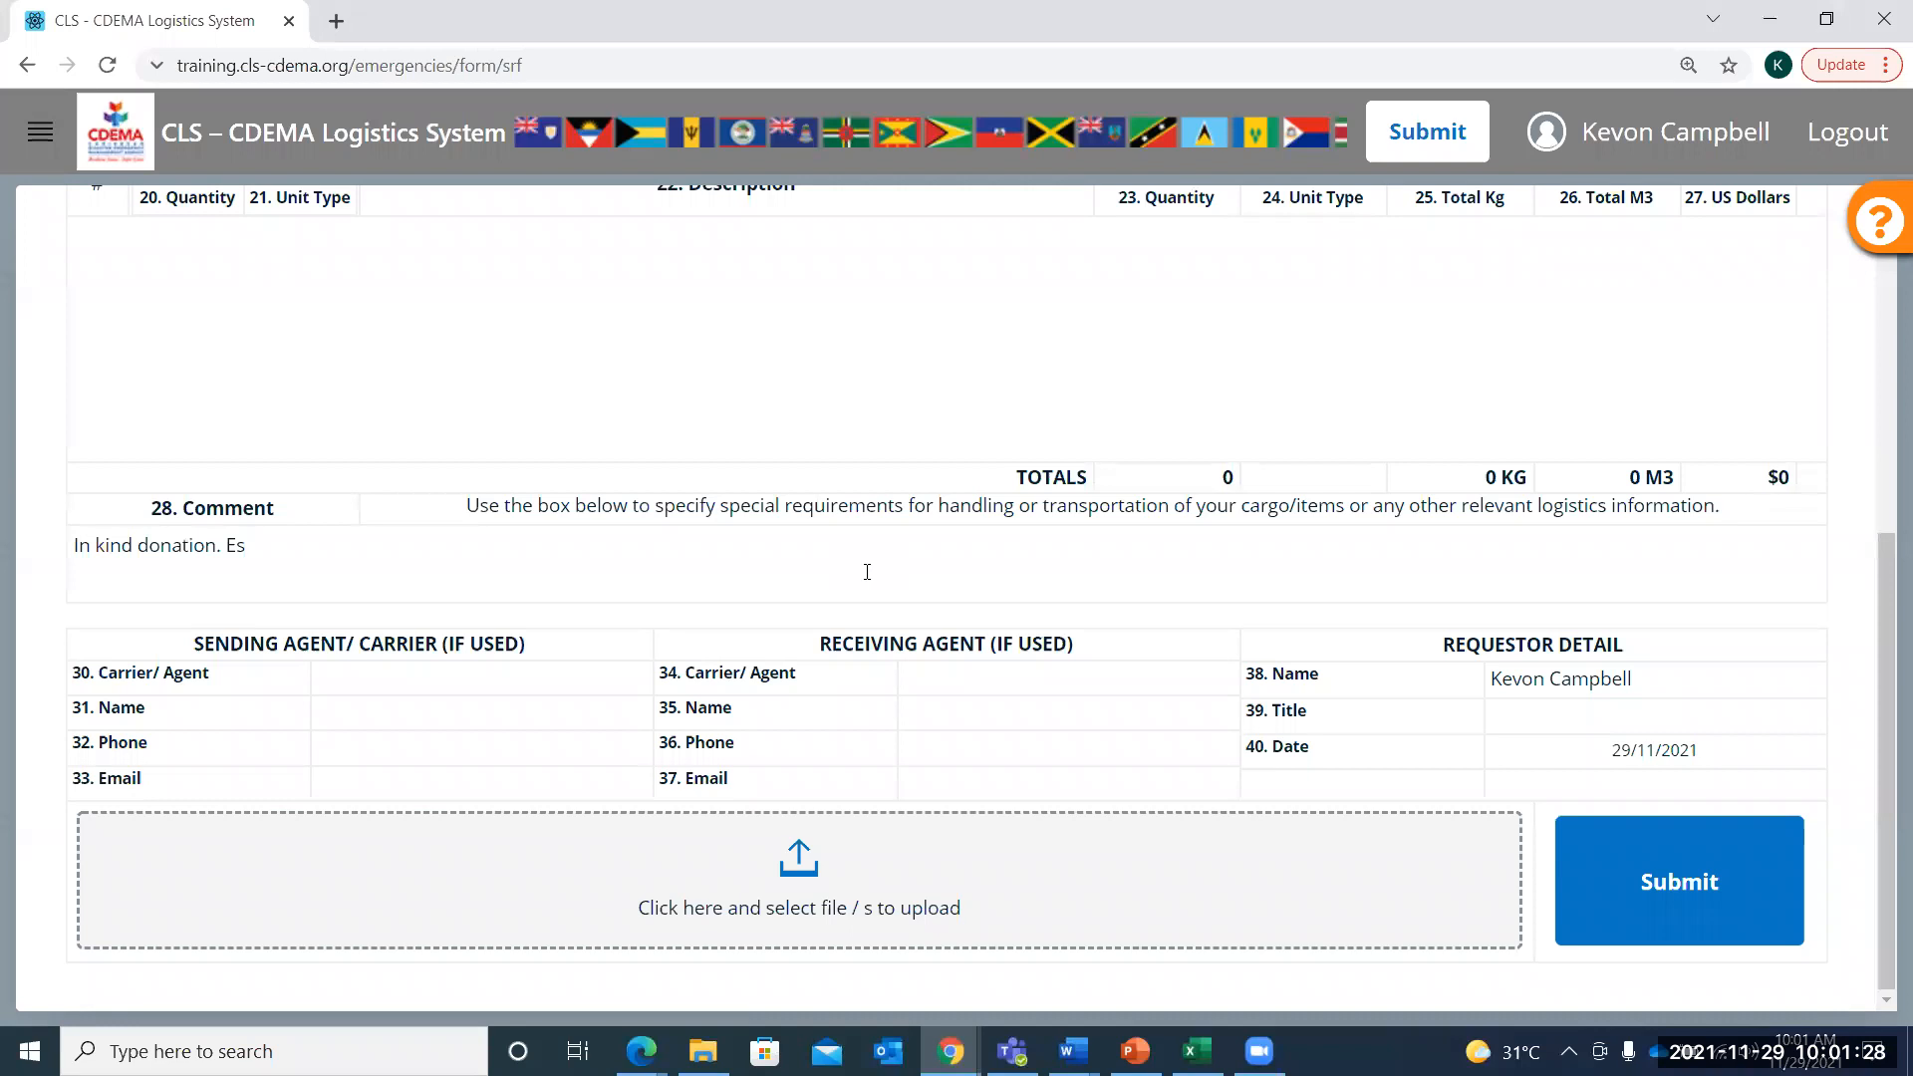
pyautogui.press('BackSpace')
pyautogui.press('BackSpace')
pyautogui.write('N')
pyautogui.press('BackSpace')
pyautogui.press('BackSpace')
pyautogui.press('BackSpace')
pyautogui.press('BackSpace')
pyautogui.press('BackSpace')
pyautogui.press('BackSpace')
pyautogui.press('BackSpace')
pyautogui.press('BackSpace')
pyautogui.press('BackSpace')
pyautogui.press('BackSpace')
pyautogui.press('BackSpace')
pyautogui.press('BackSpace')
pyautogui.press('BackSpace')
pyautogui.press('BackSpace')
pyautogui.press('BackSpace')
pyautogui.press('BackSpace')
pyautogui.press('BackSpace')
pyautogui.press('BackSpace')
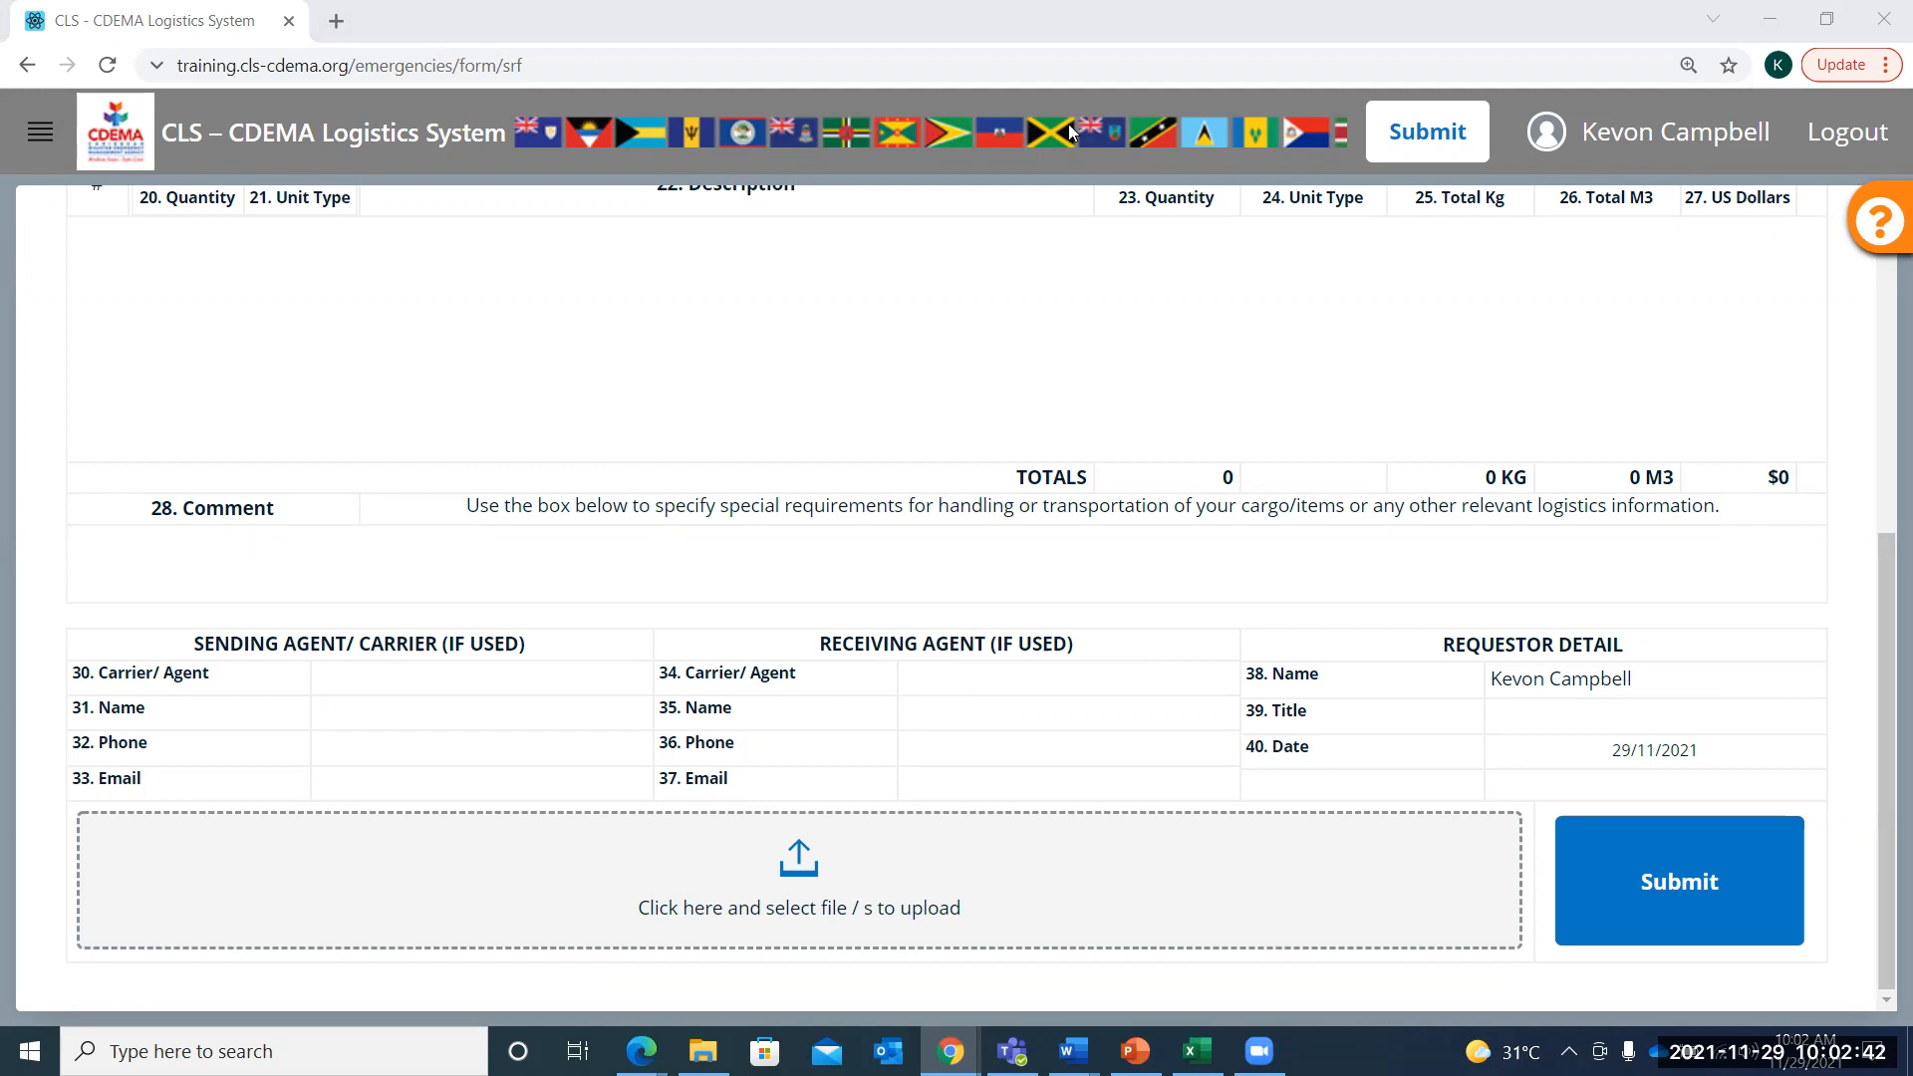
# Set the ship-to country to Barbados and the ship-to warehouse to CDEMA Warehouse 1
pyautogui.scroll(5, 1148, 355)
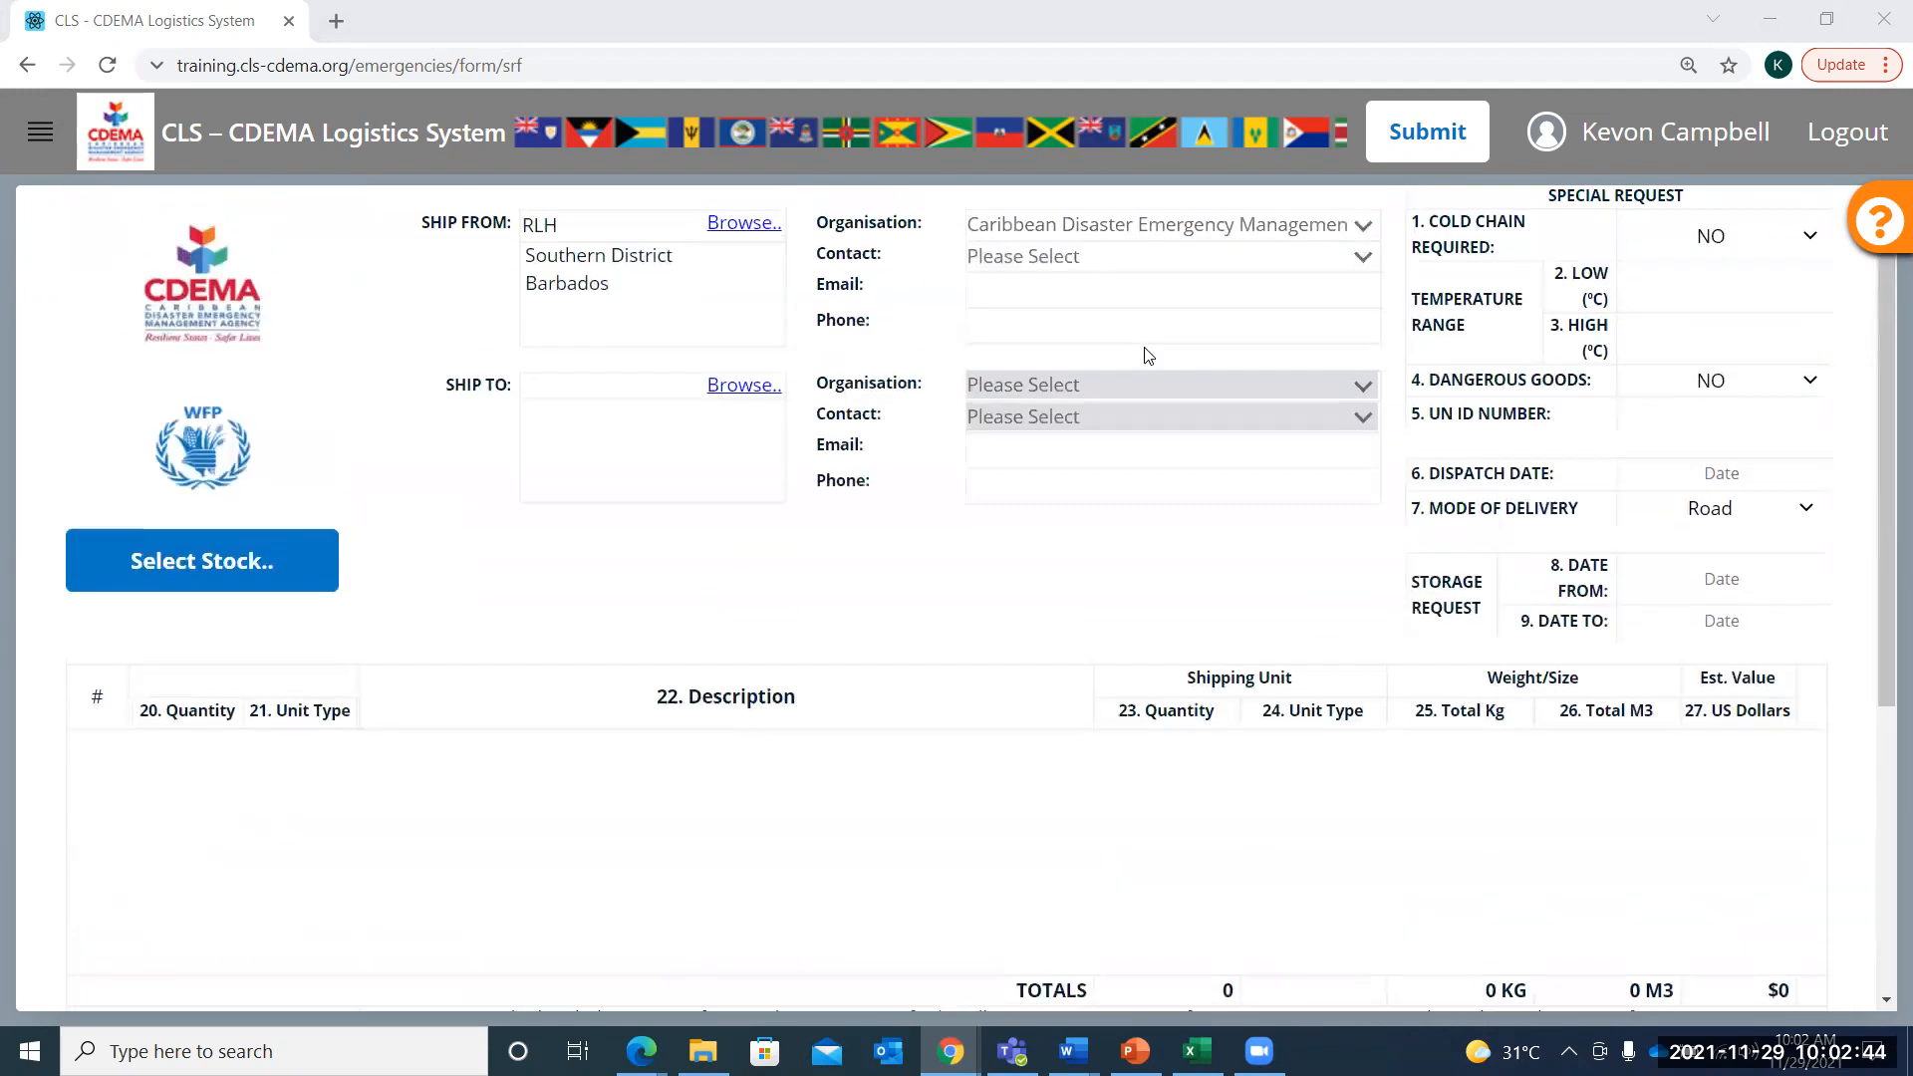
pyautogui.scroll(1, 1147, 354)
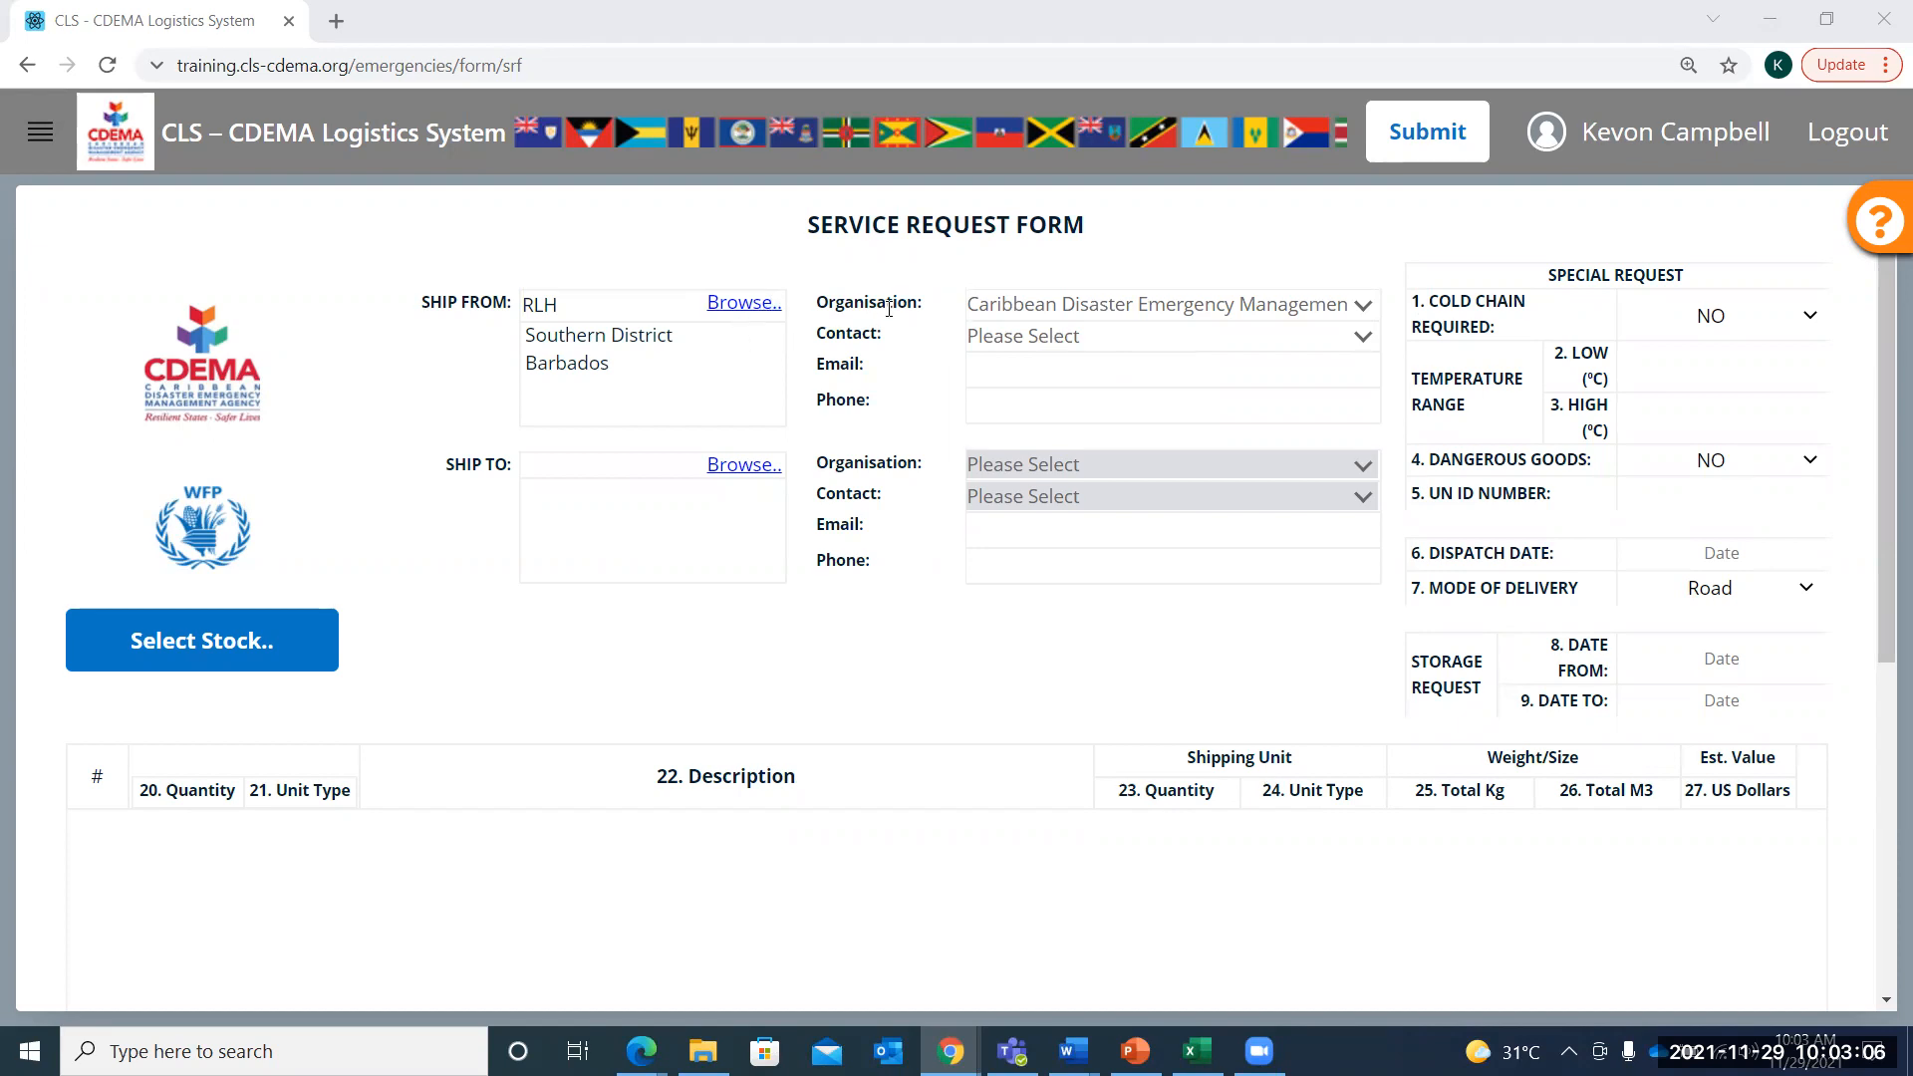
pyautogui.click(734, 473)
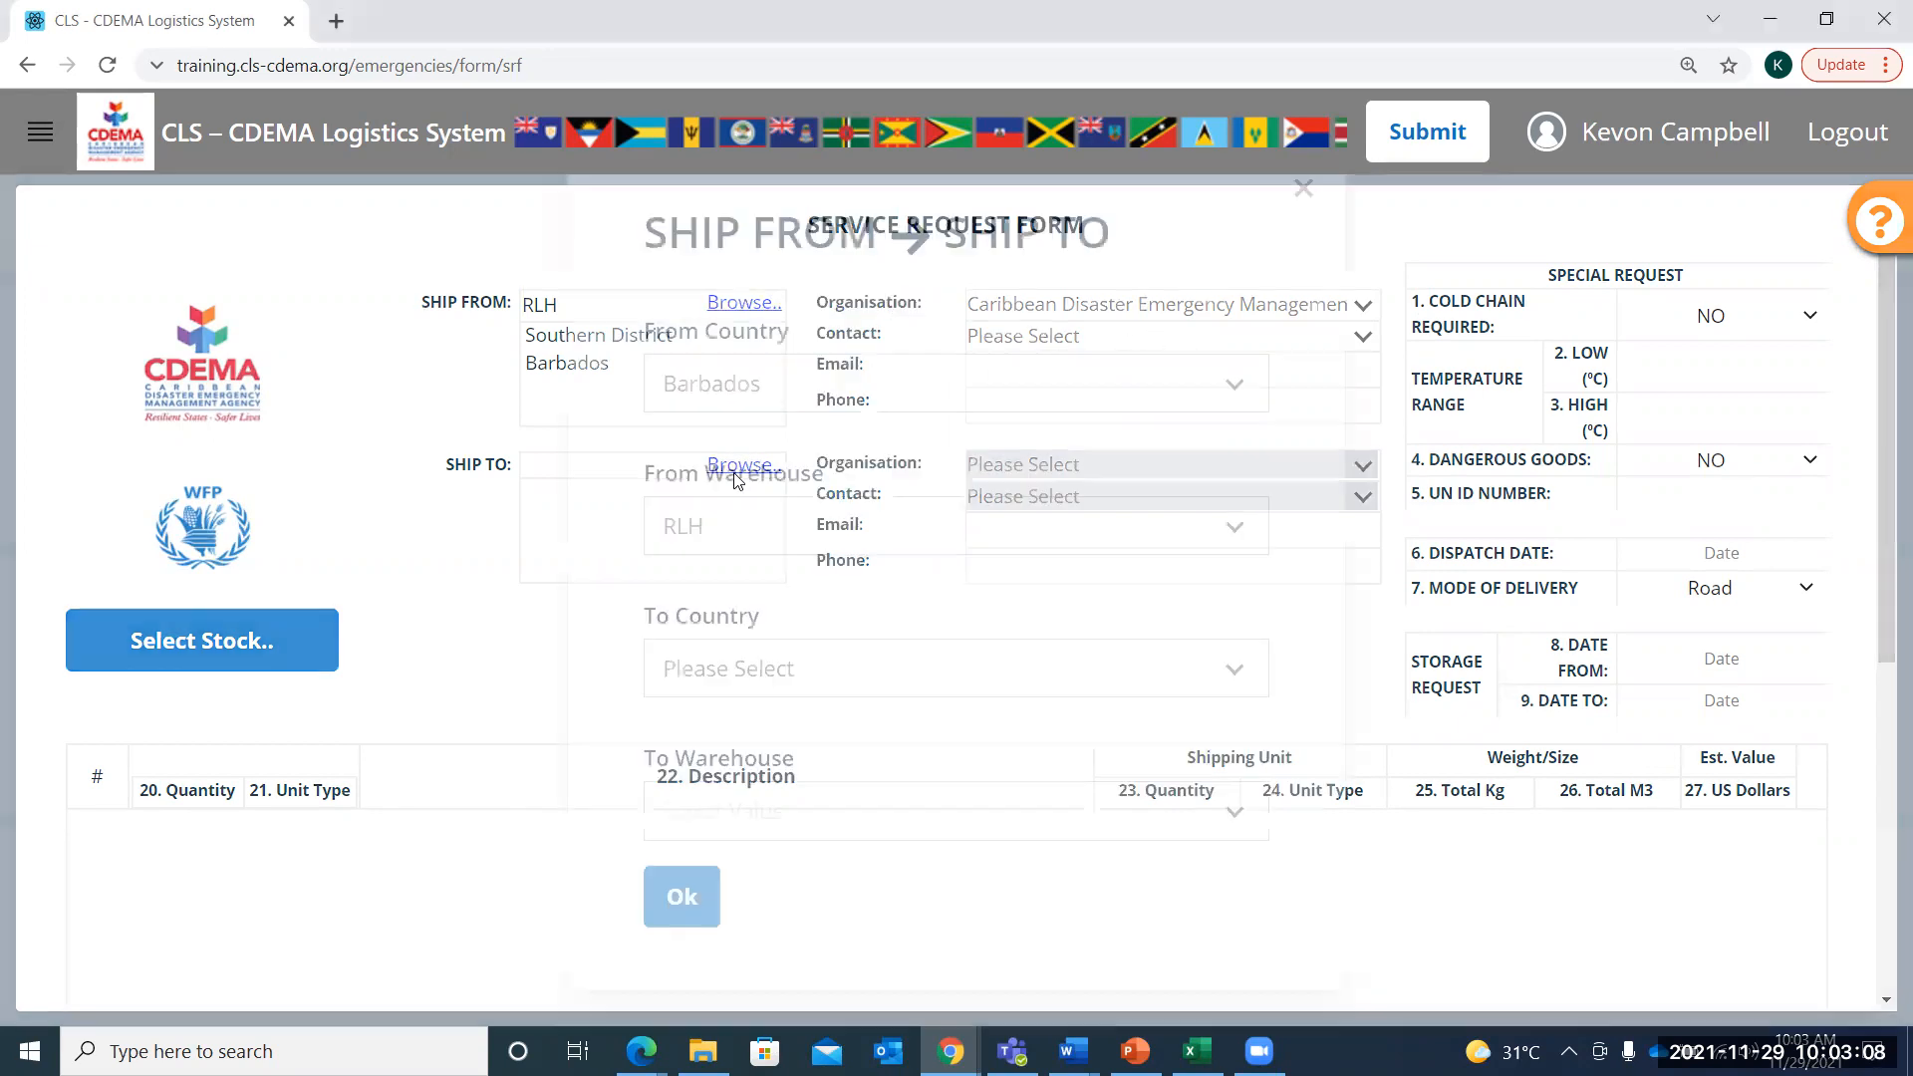
pyautogui.click(805, 660)
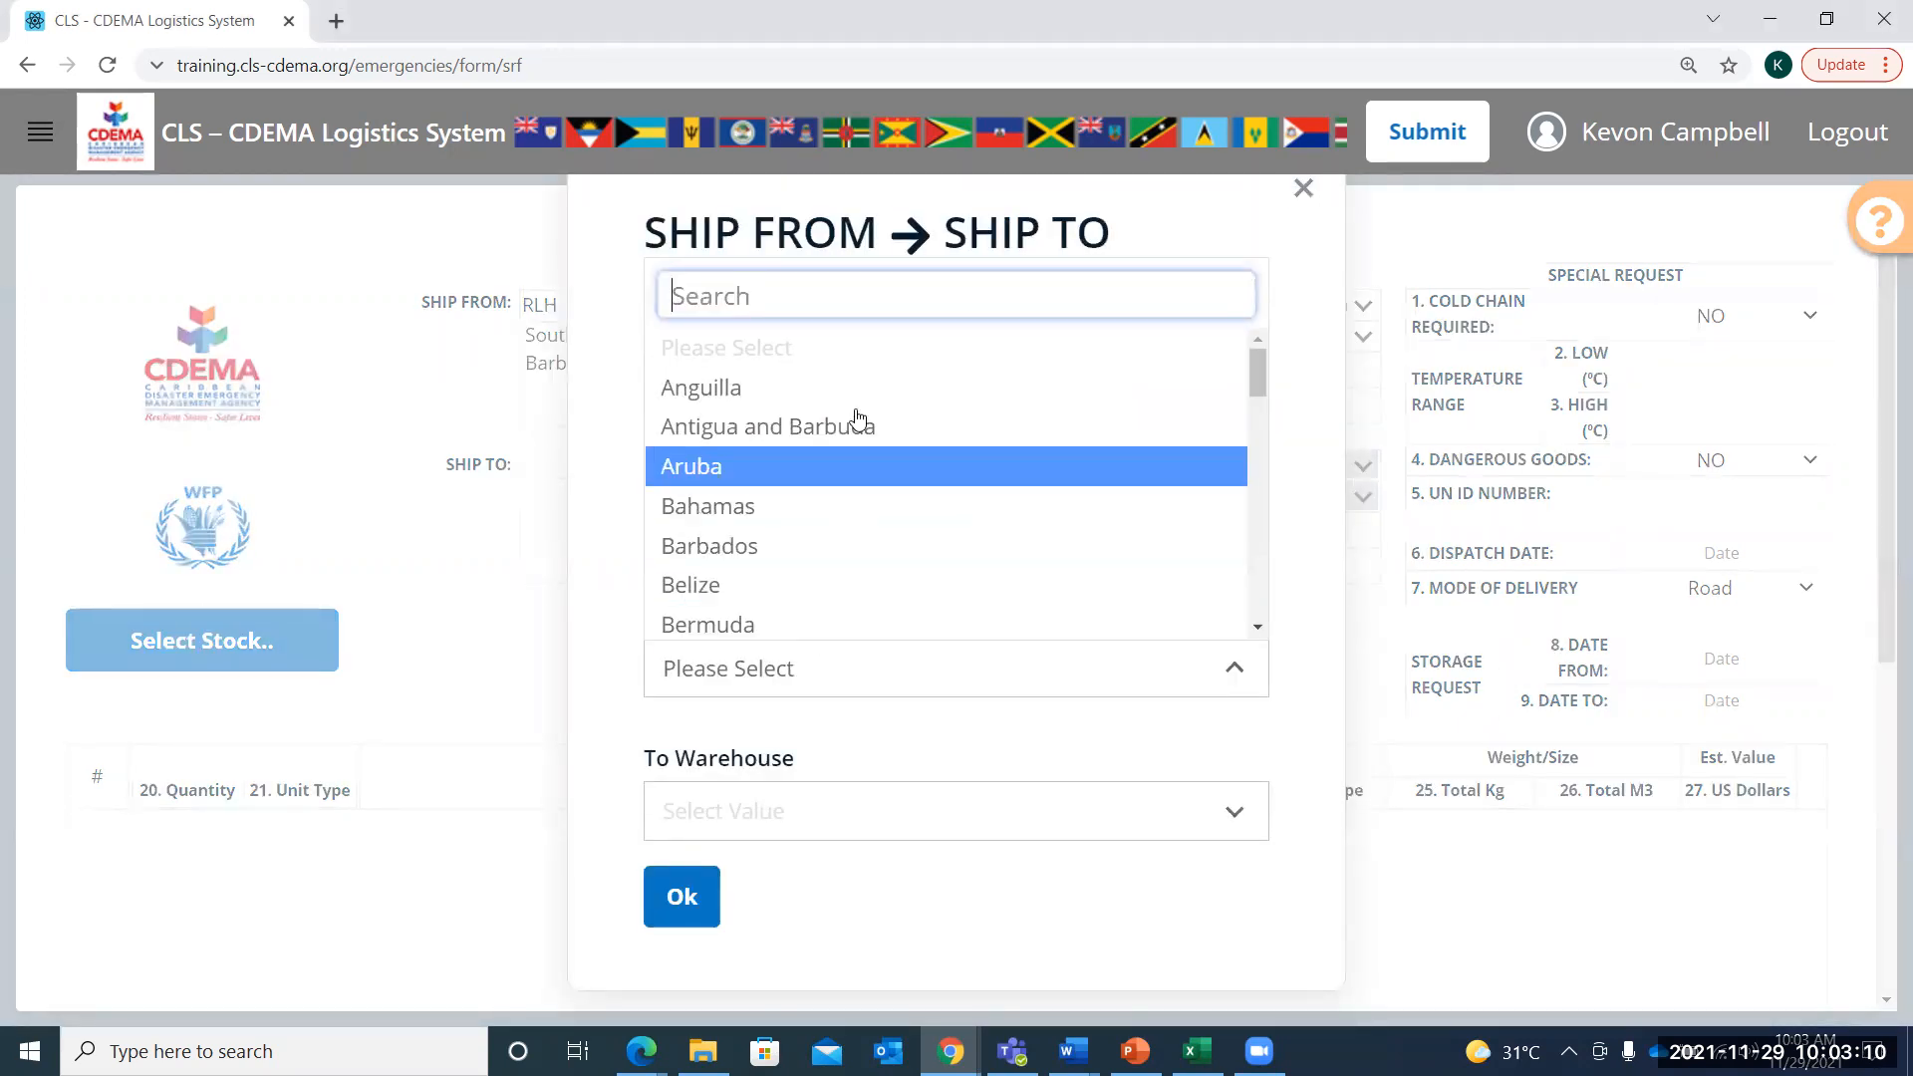
pyautogui.click(815, 543)
pyautogui.click(829, 809)
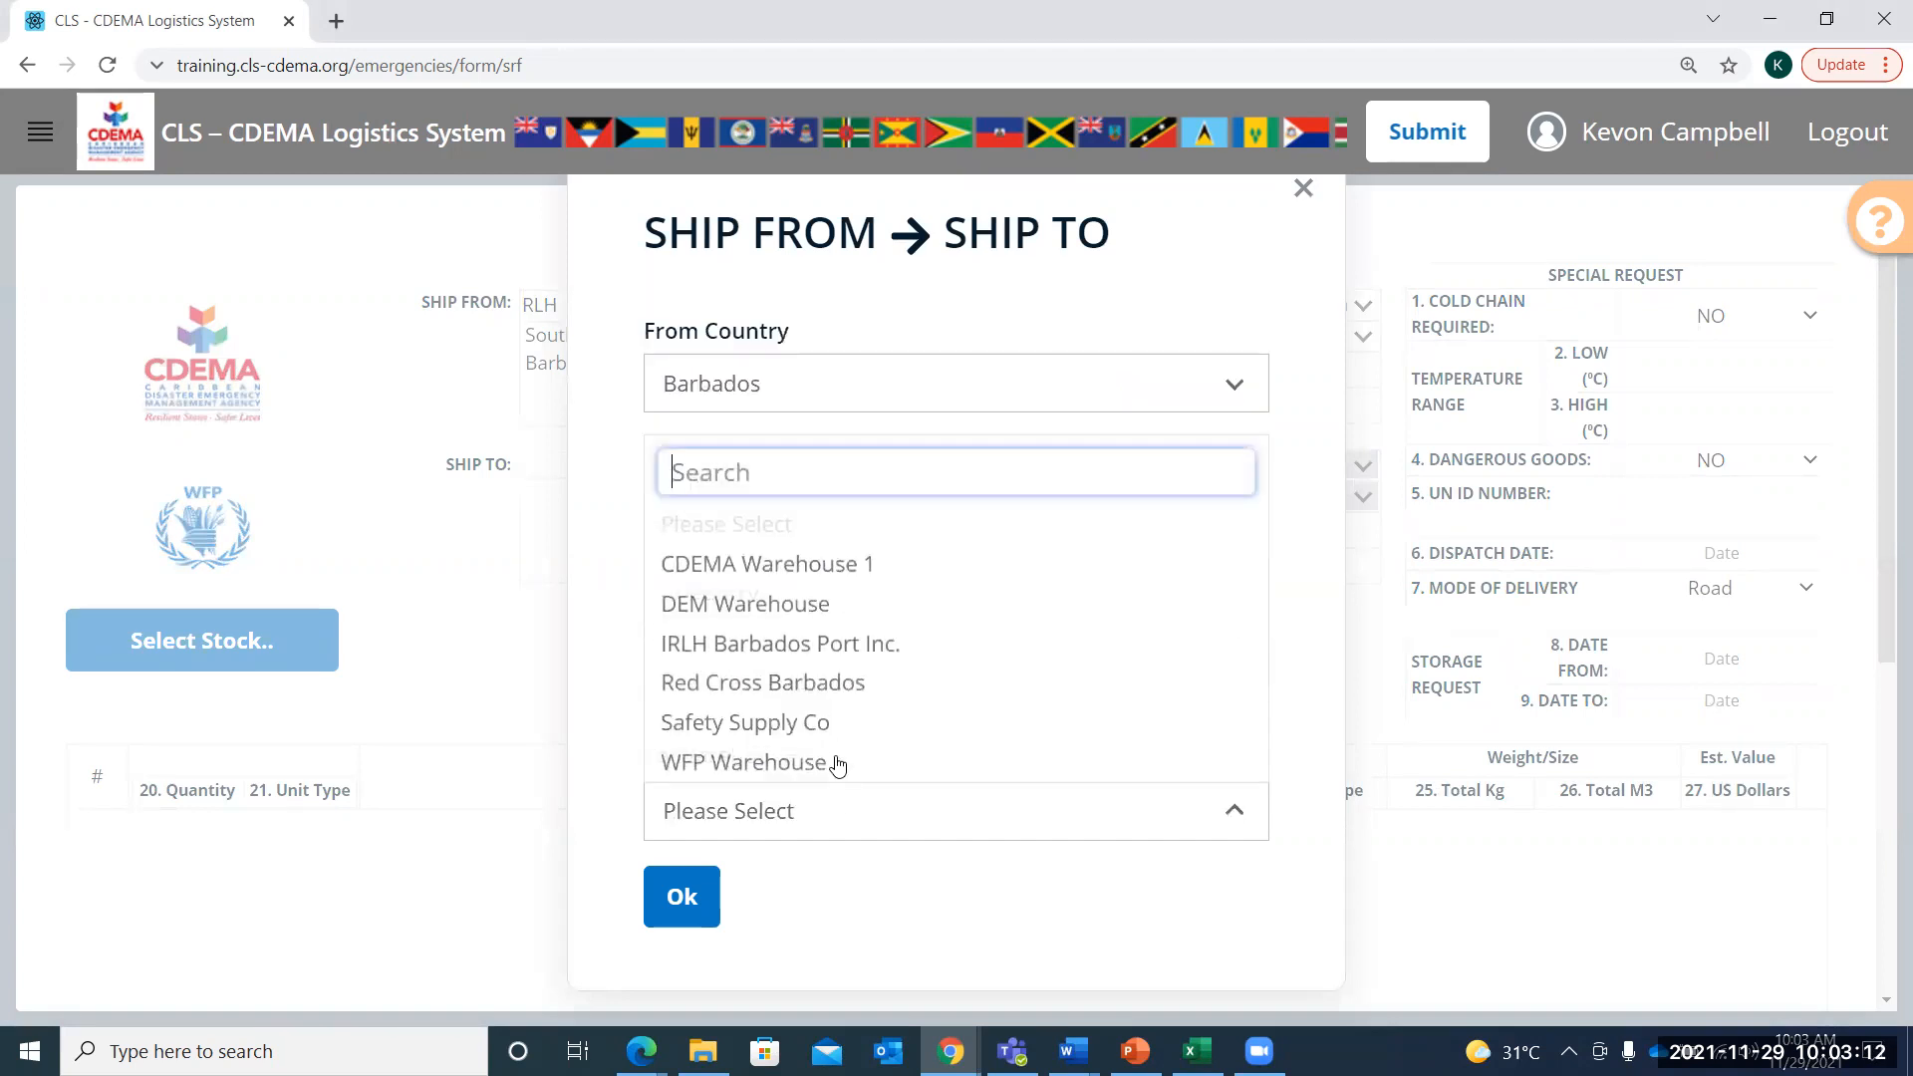
pyautogui.click(789, 576)
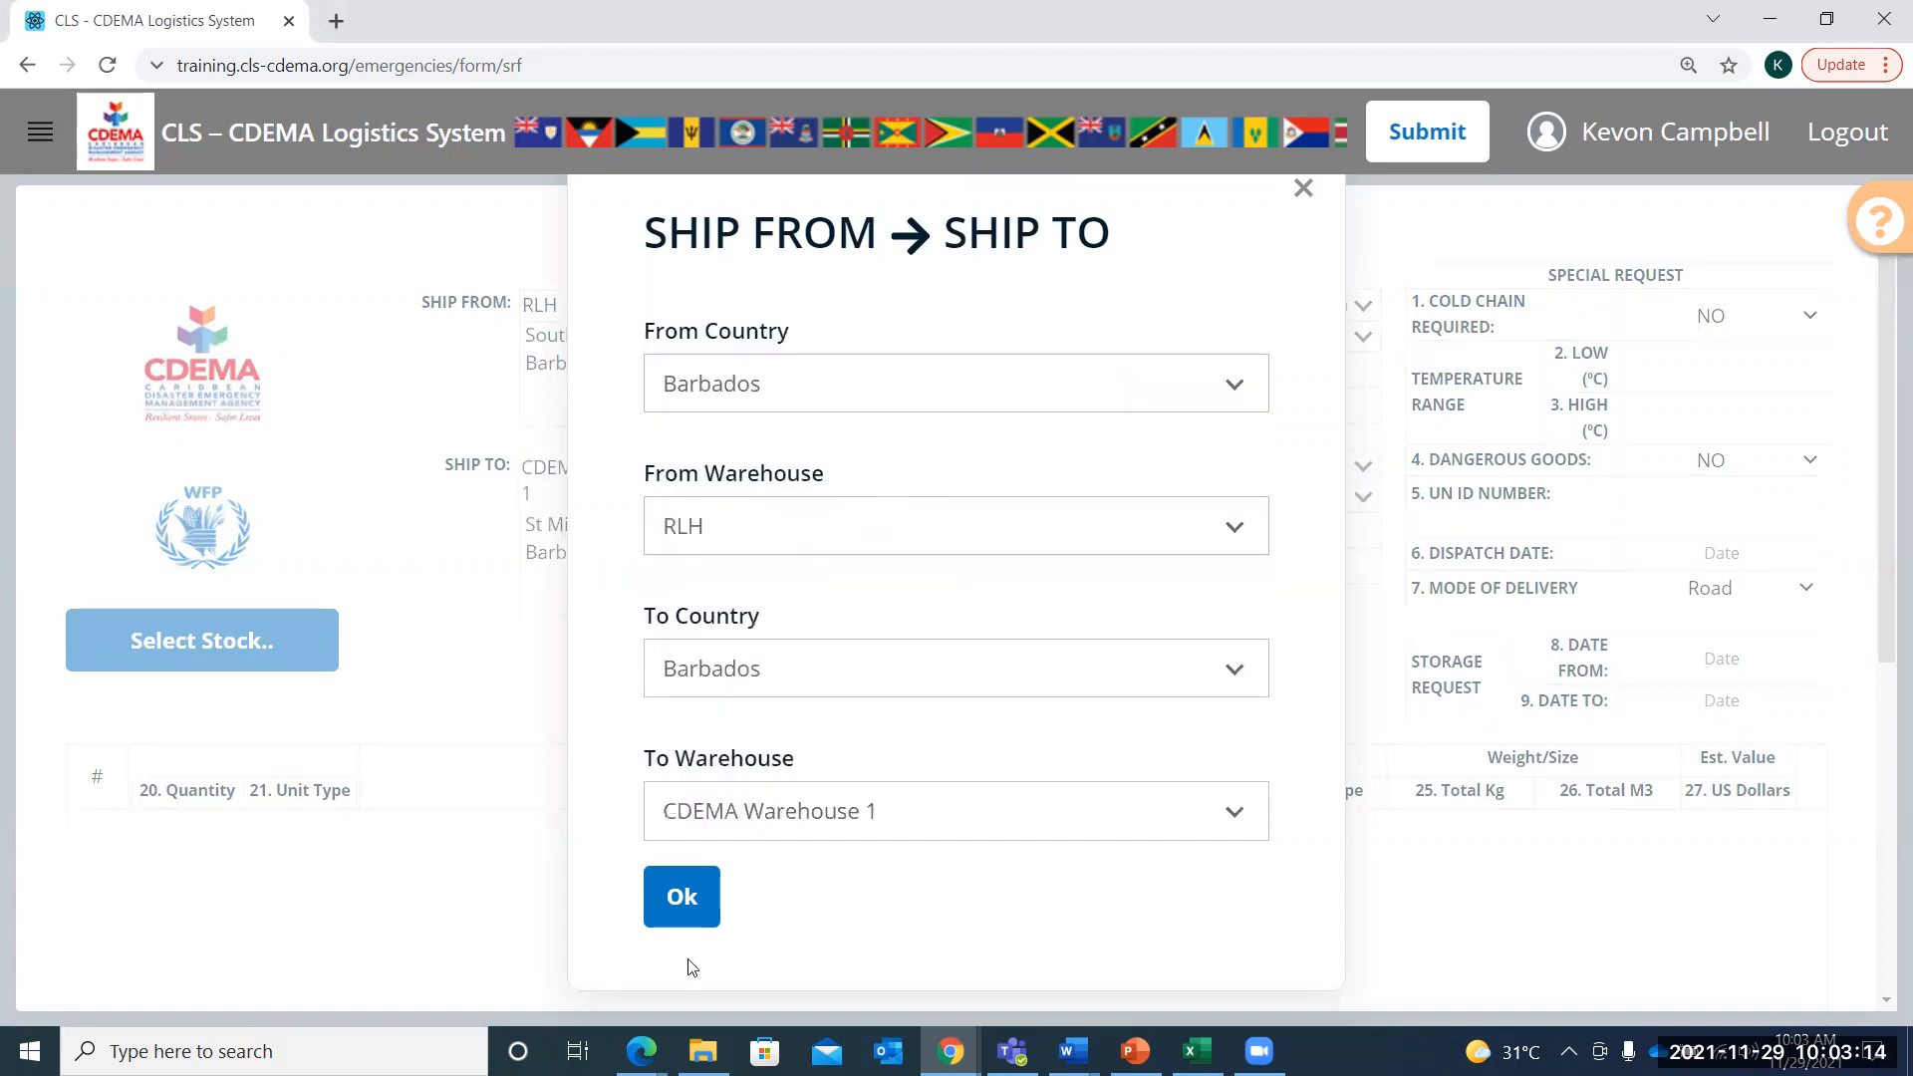
pyautogui.click(686, 902)
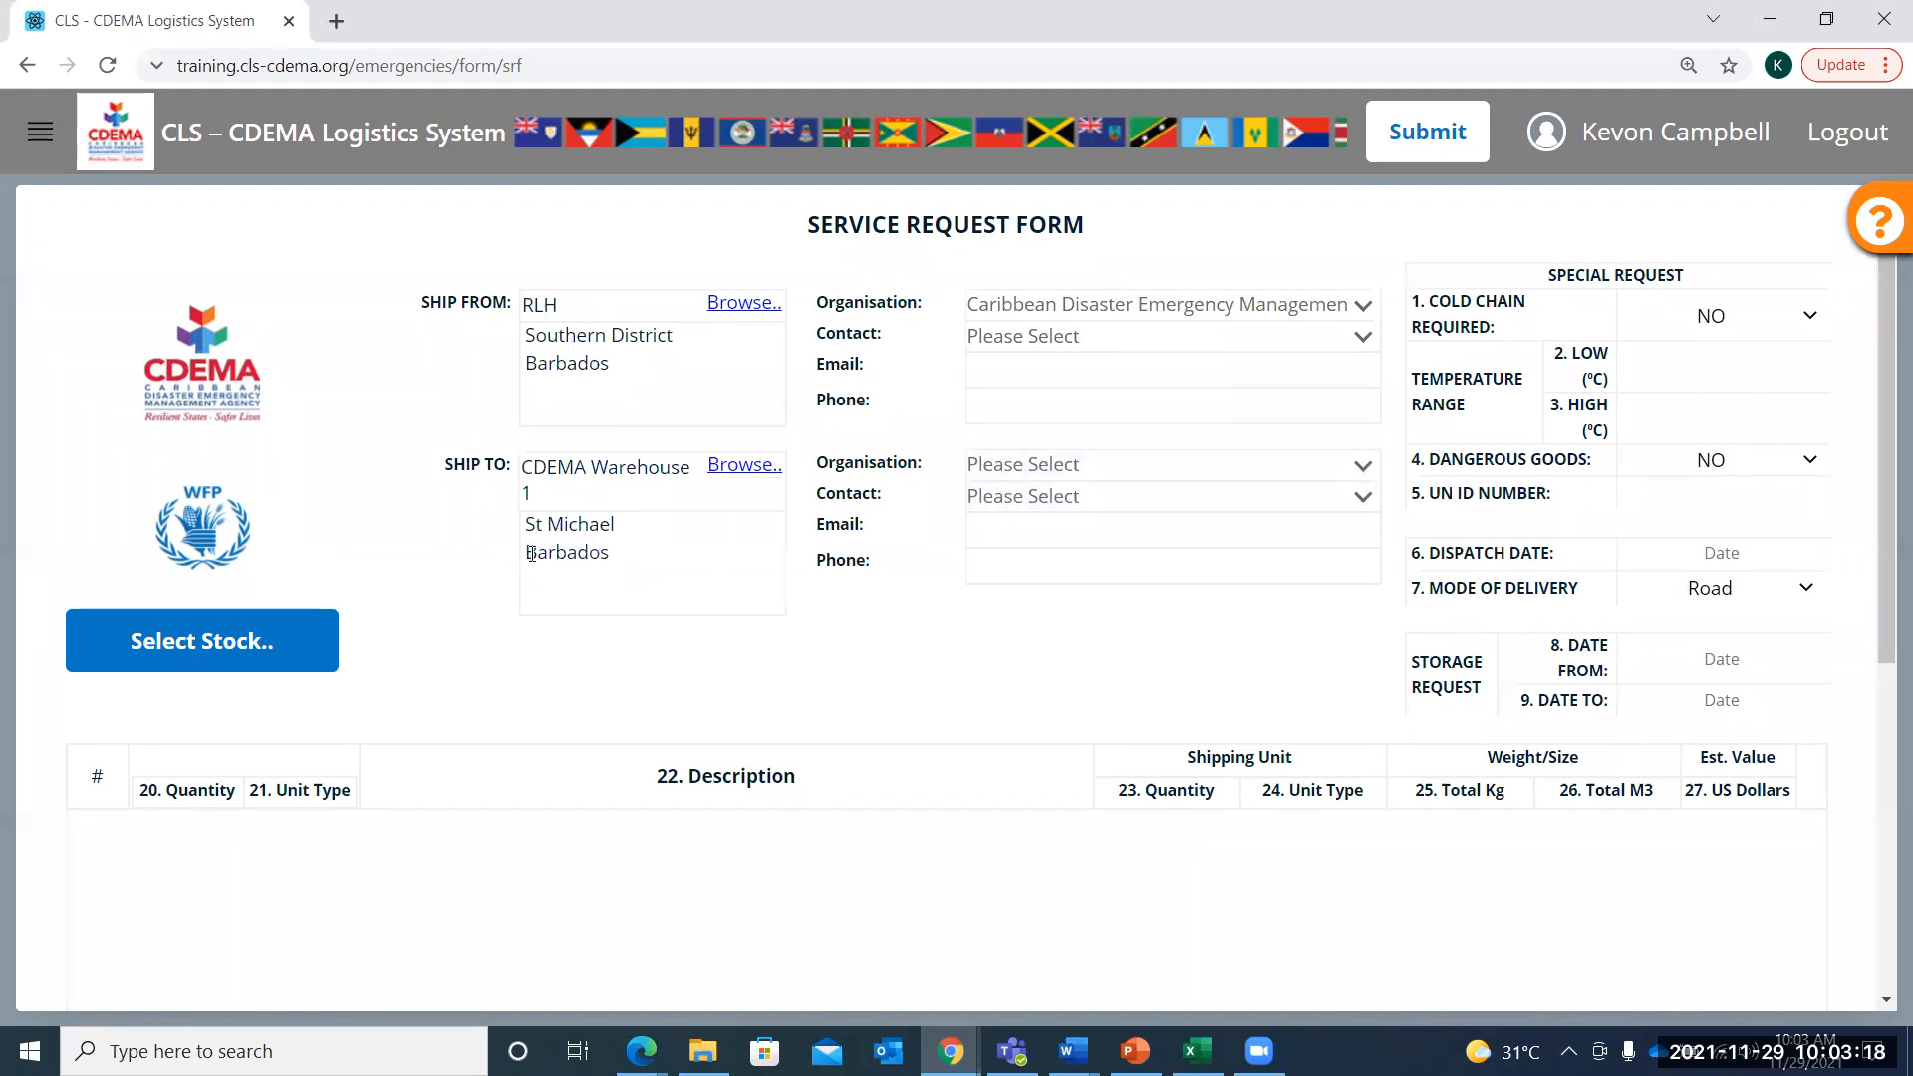
# Fill in the ship-from contact's email and set the ship-to organisation to Caribbean Disaster Emergency Management Agency
pyautogui.click(1036, 374)
pyautogui.click(1036, 421)
pyautogui.click(1023, 464)
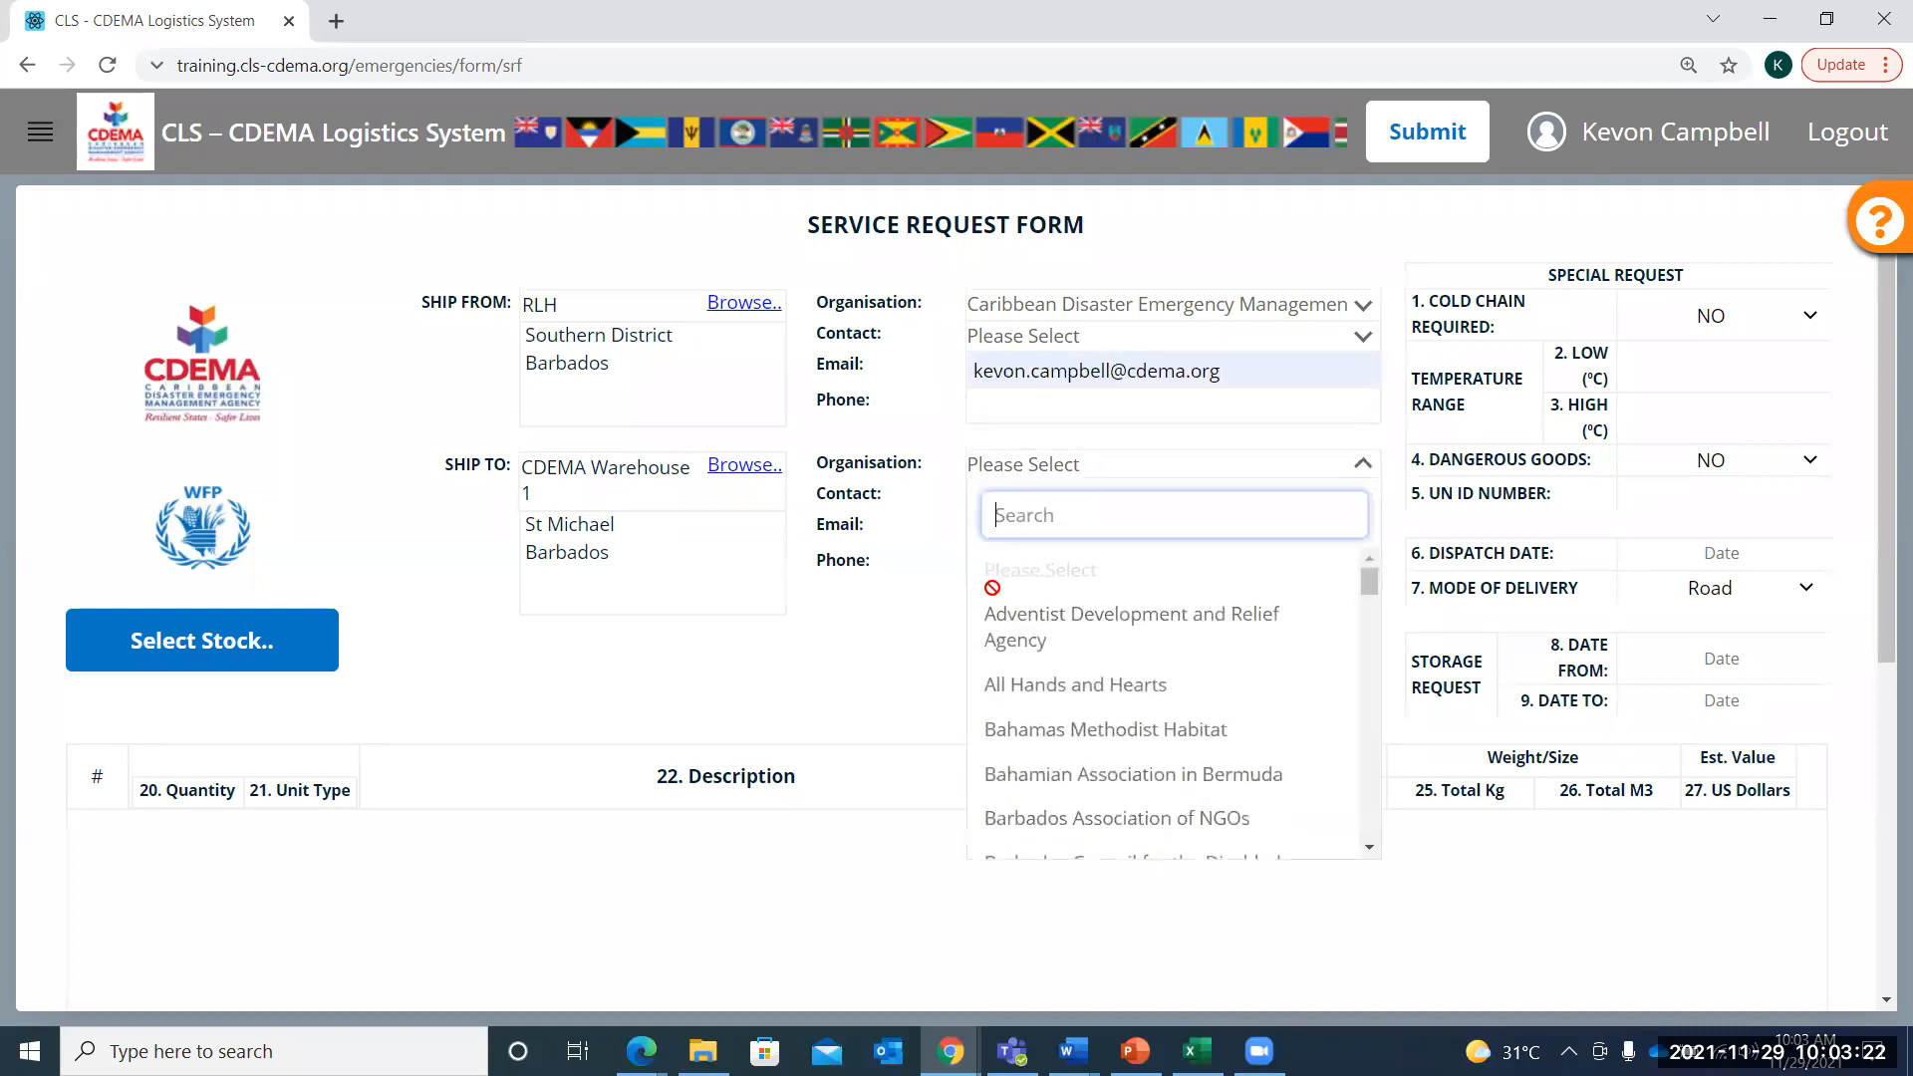
pyautogui.scroll(-3, 1045, 712)
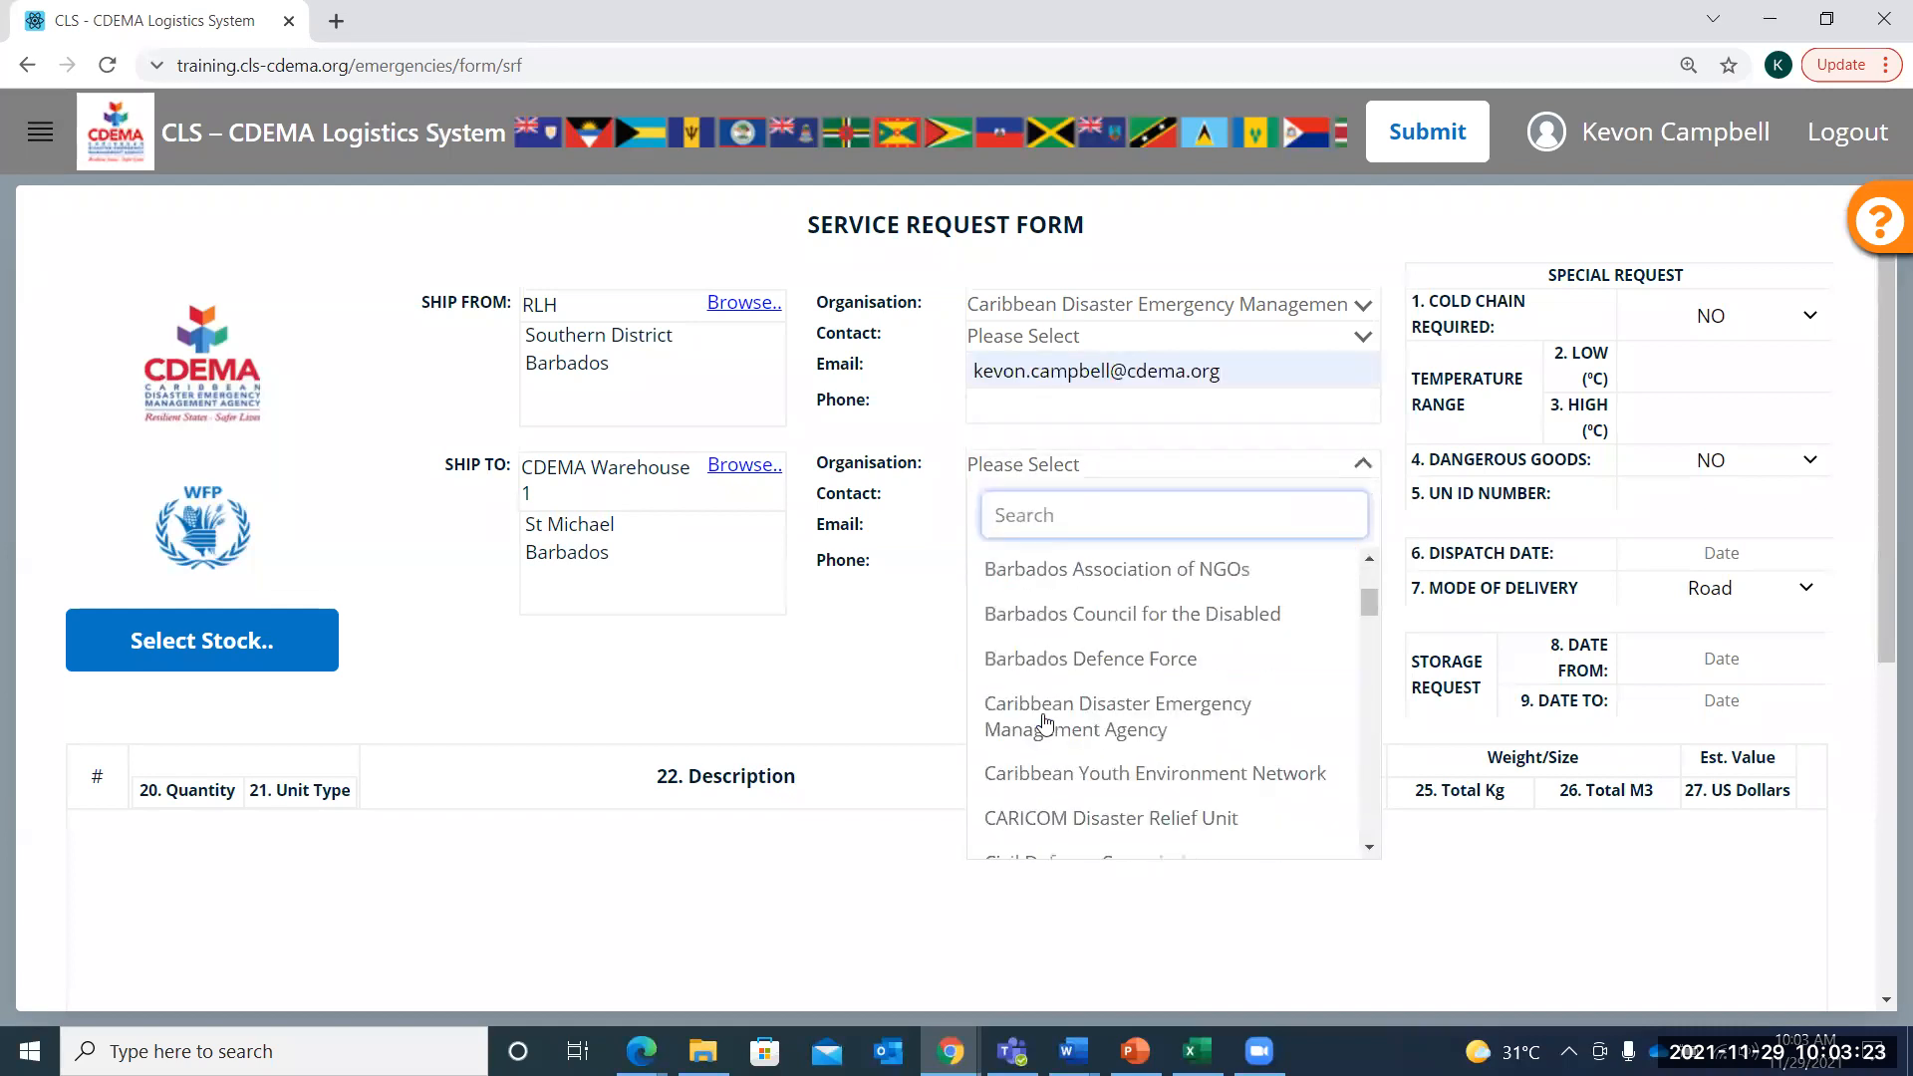
pyautogui.click(1081, 759)
pyautogui.click(1102, 482)
pyautogui.click(1036, 777)
# Choose the ship-to contact person from the organisation's contact list
pyautogui.click(1016, 495)
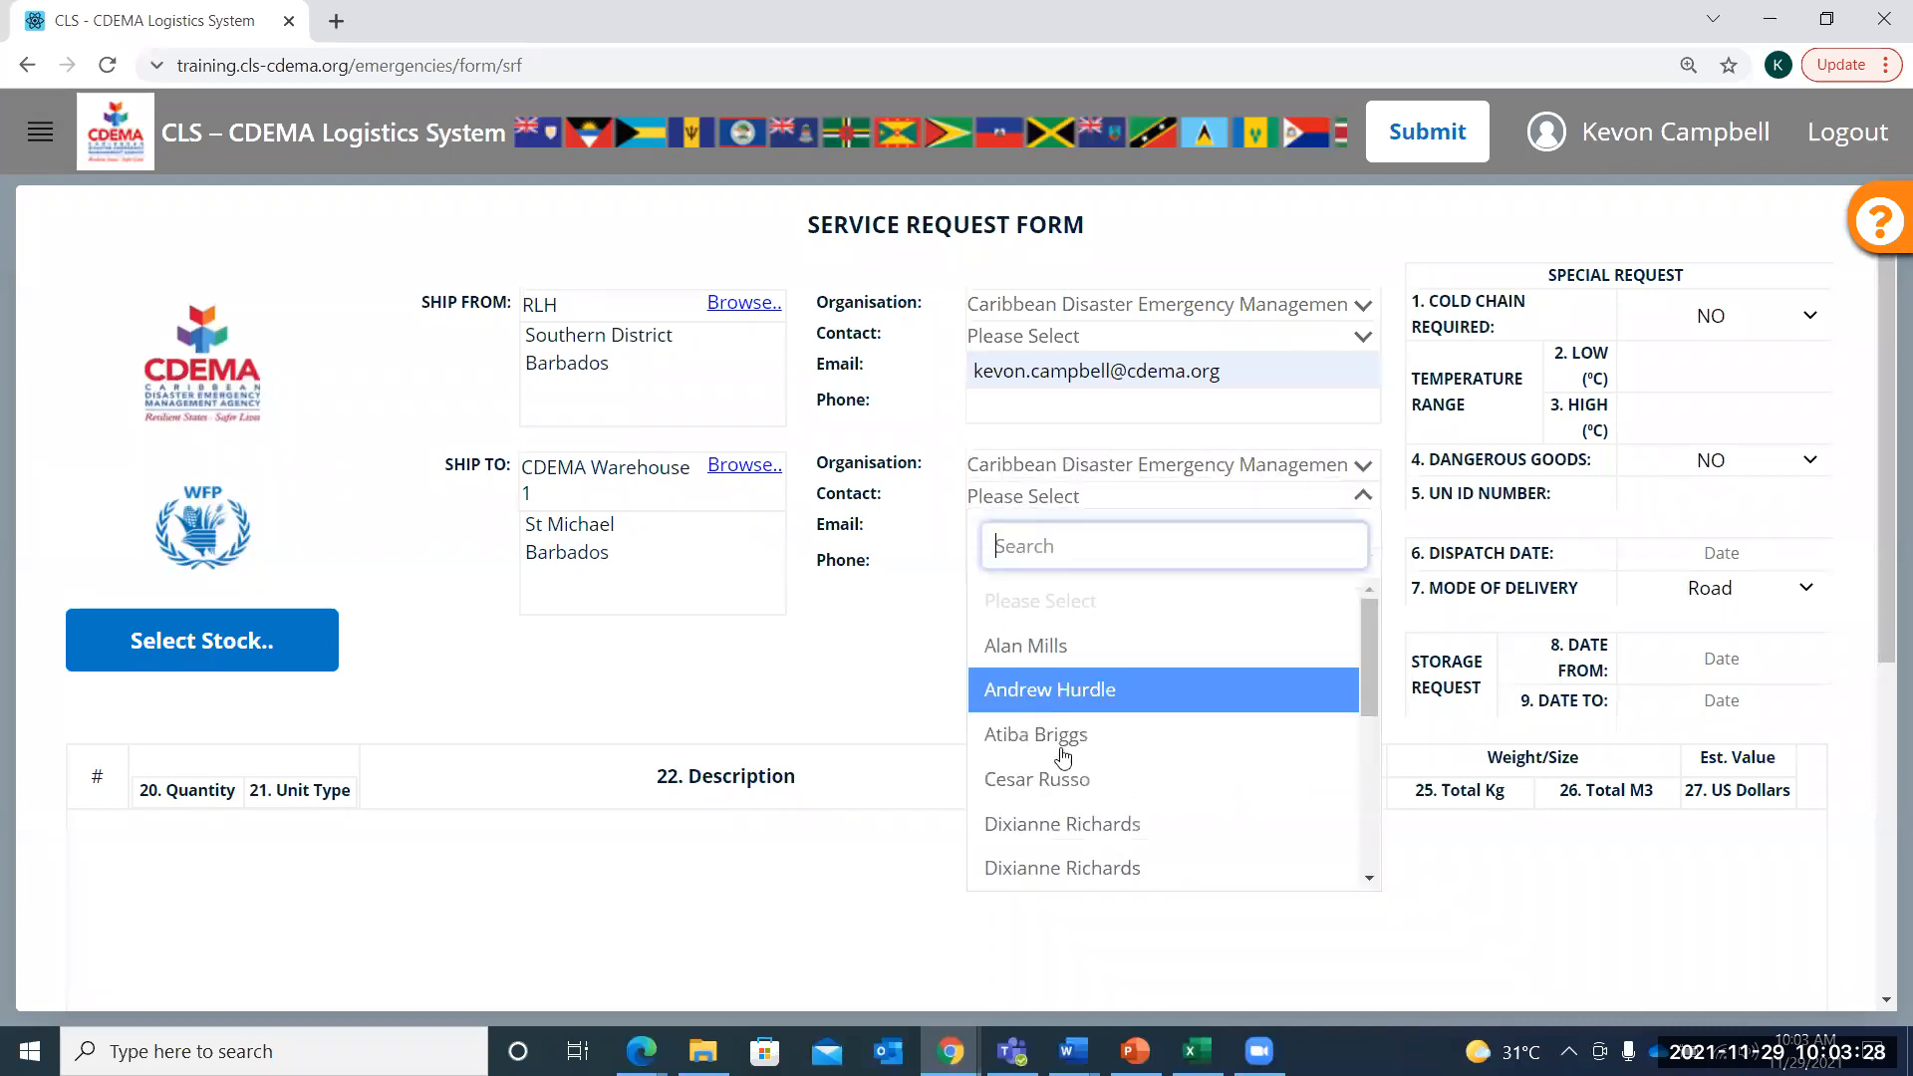
pyautogui.scroll(-3, 1080, 827)
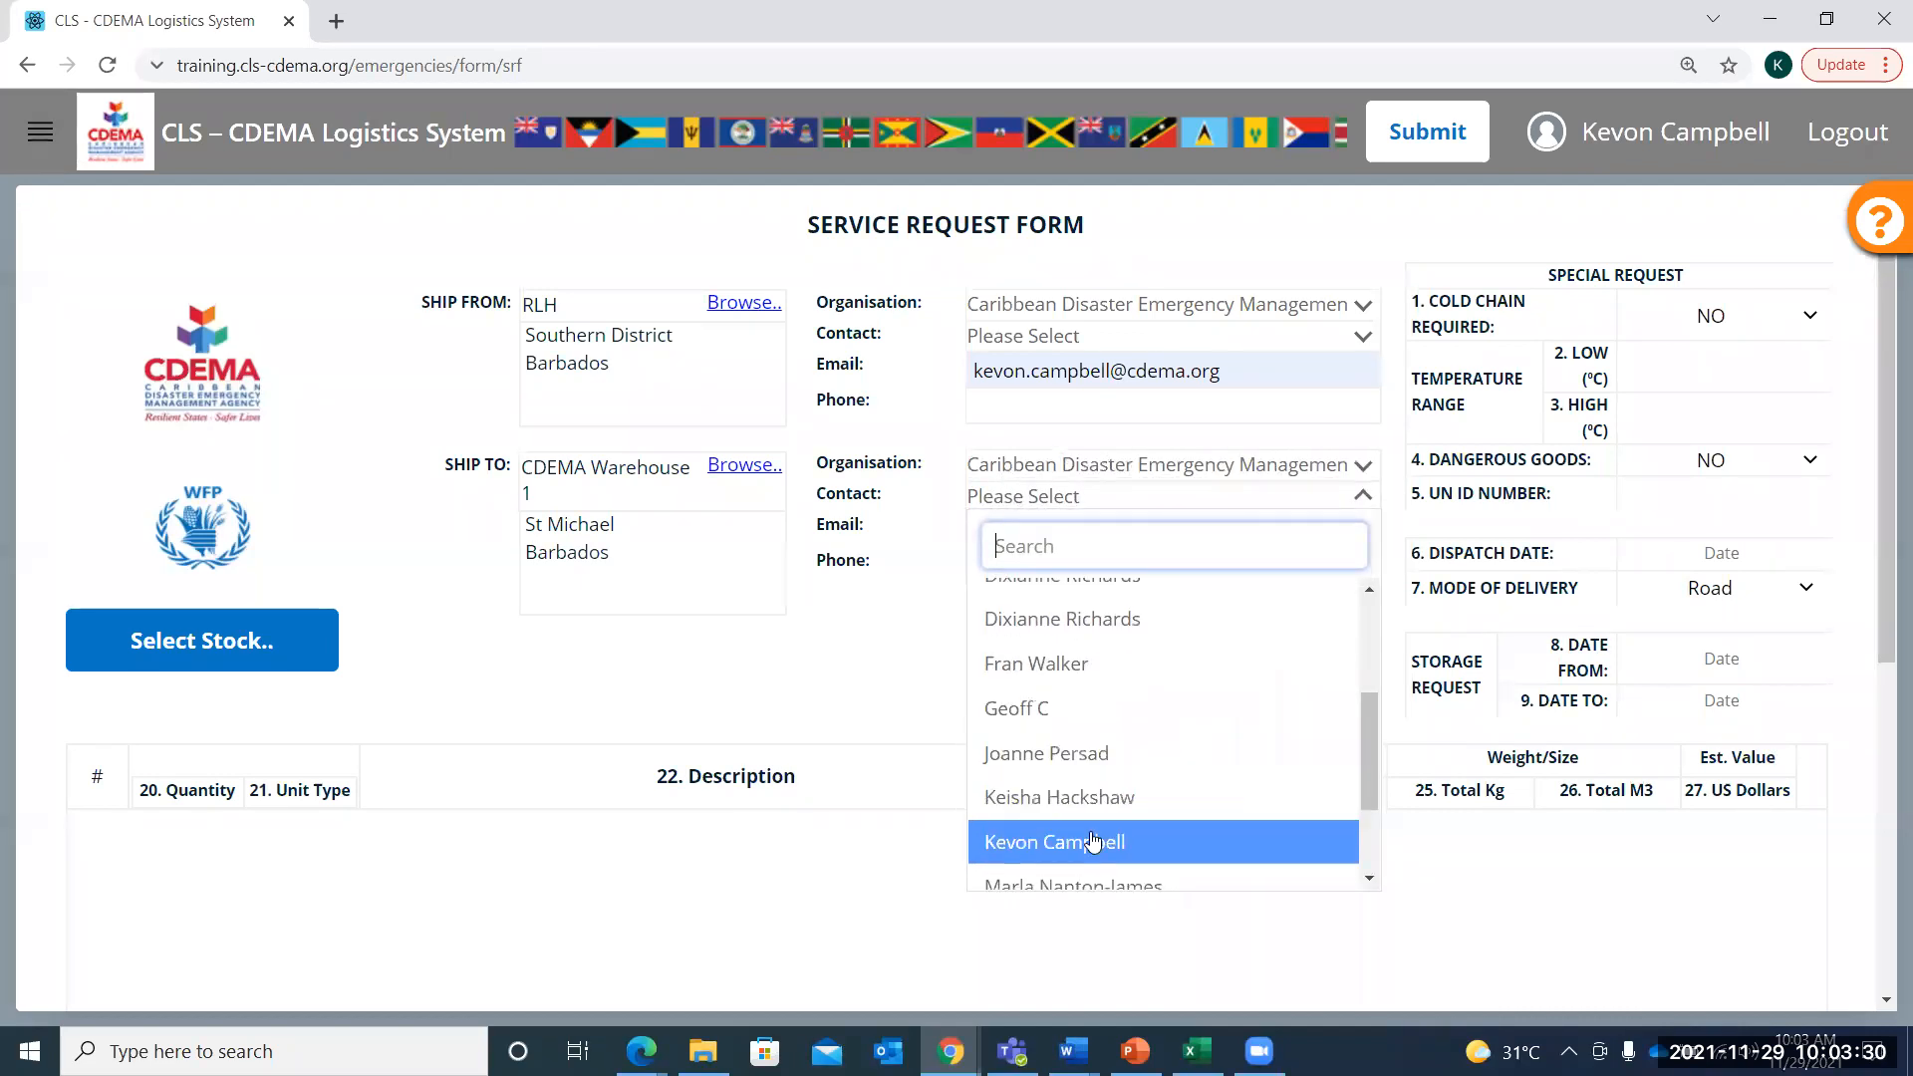
pyautogui.click(1092, 842)
# Add the Barley stock item to the service request with a quantity of 1 bail
pyautogui.click(313, 665)
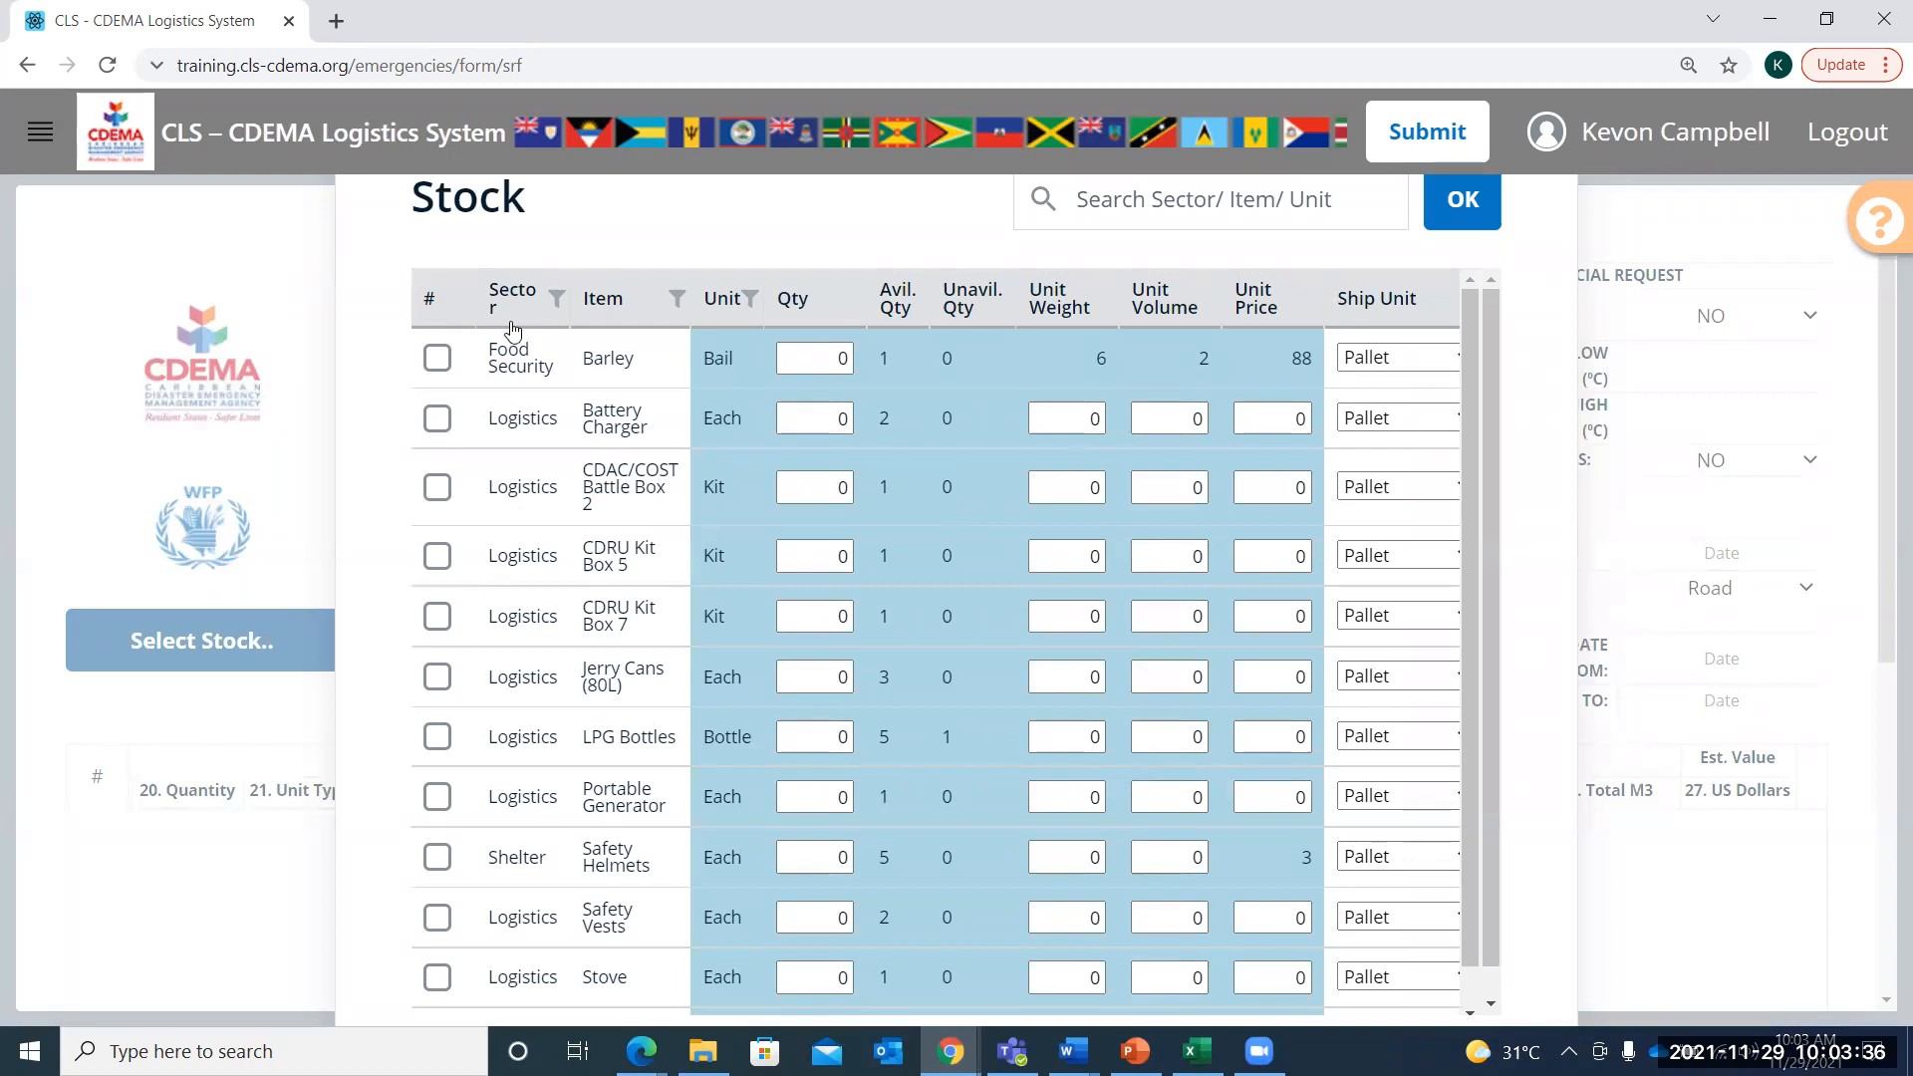
pyautogui.click(439, 359)
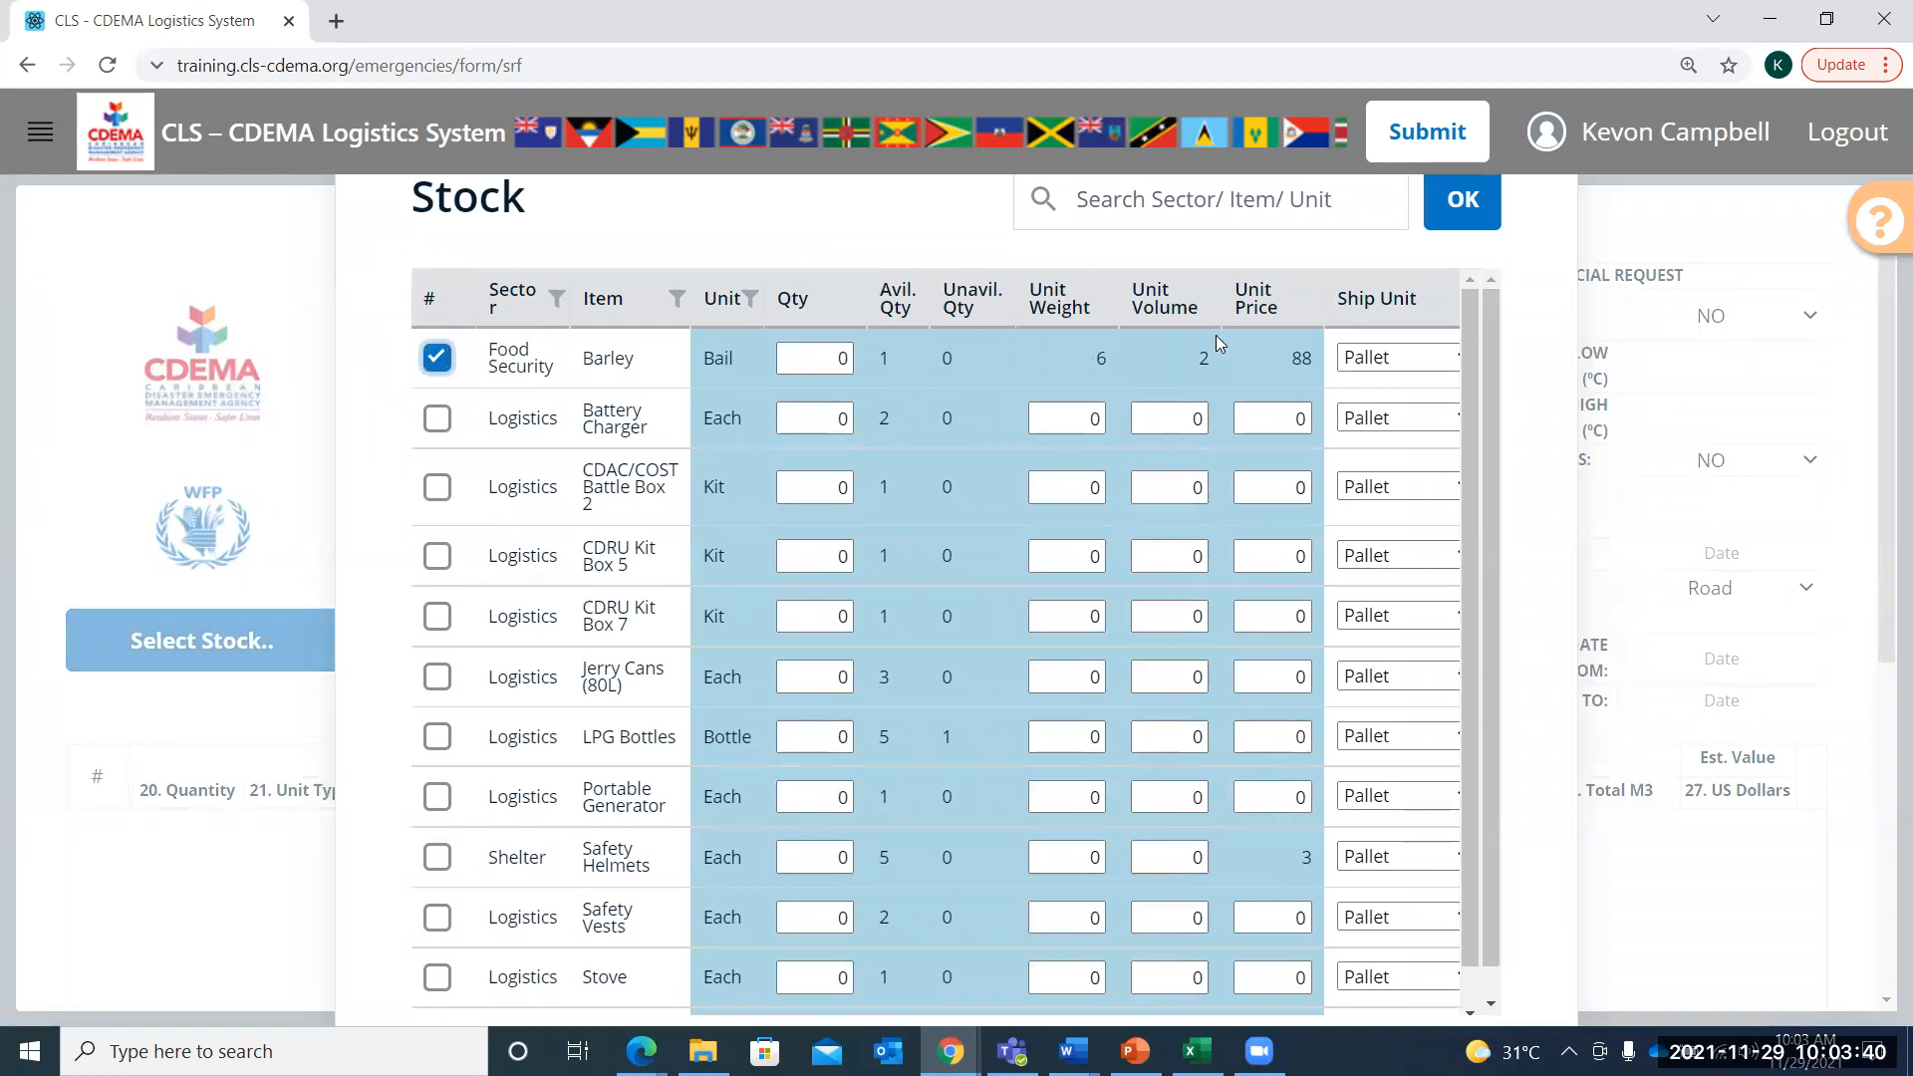
pyautogui.hotkey('ctrl', '+')
pyautogui.hotkey('ctrl', '+')
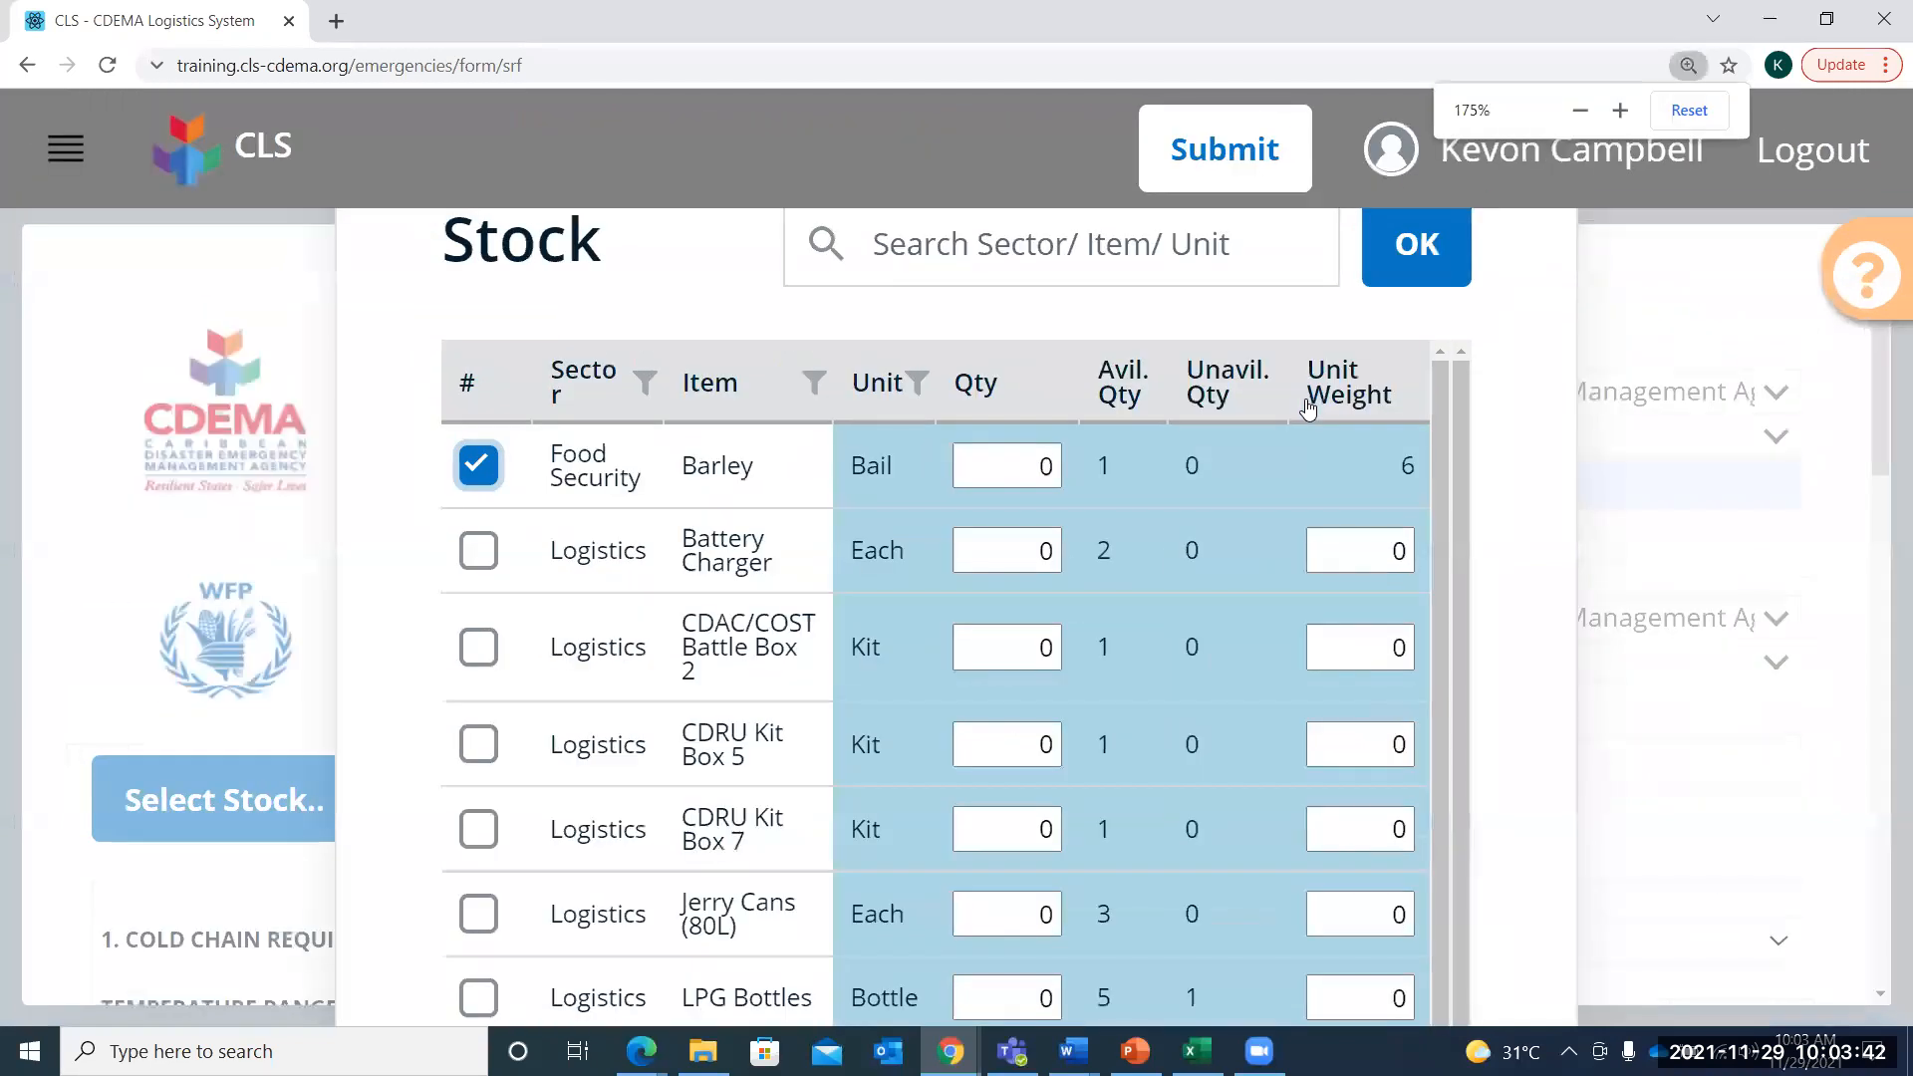
pyautogui.hotkey('ctrl', '-')
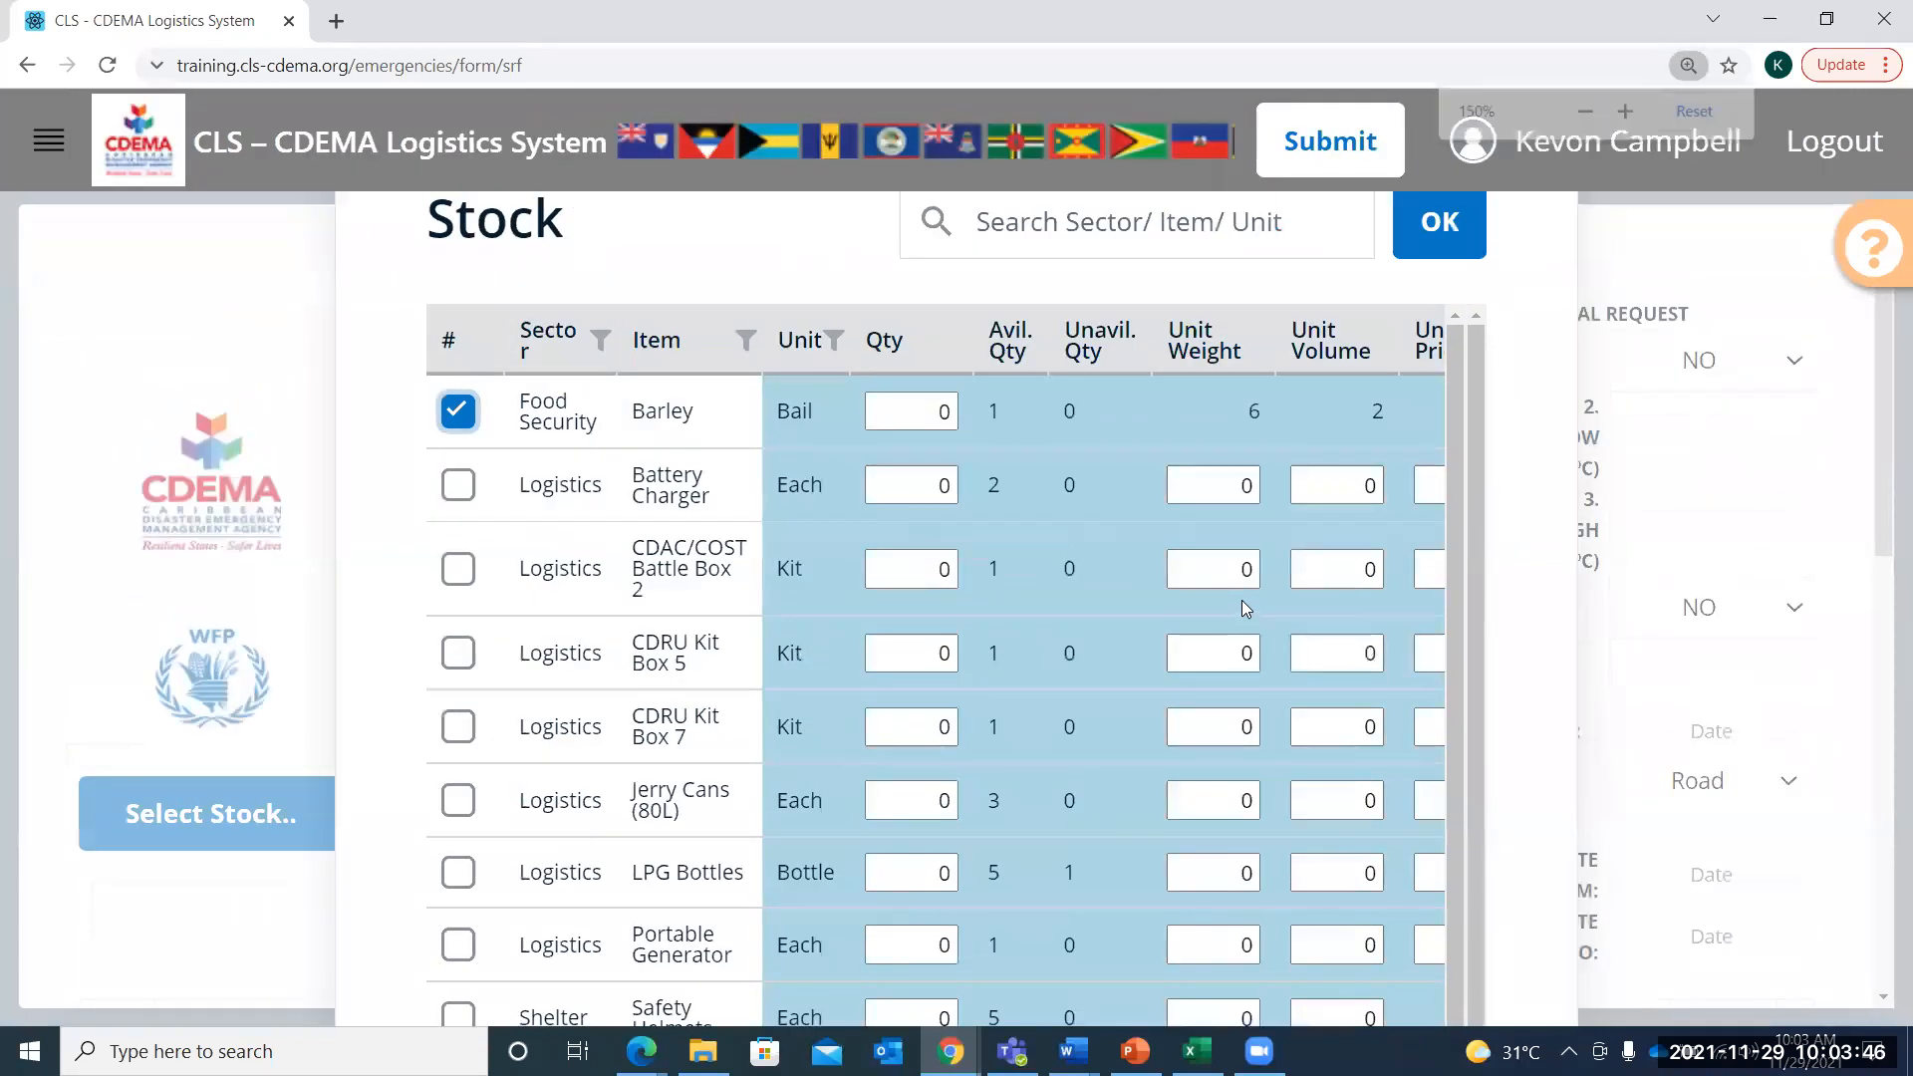
pyautogui.click(949, 411)
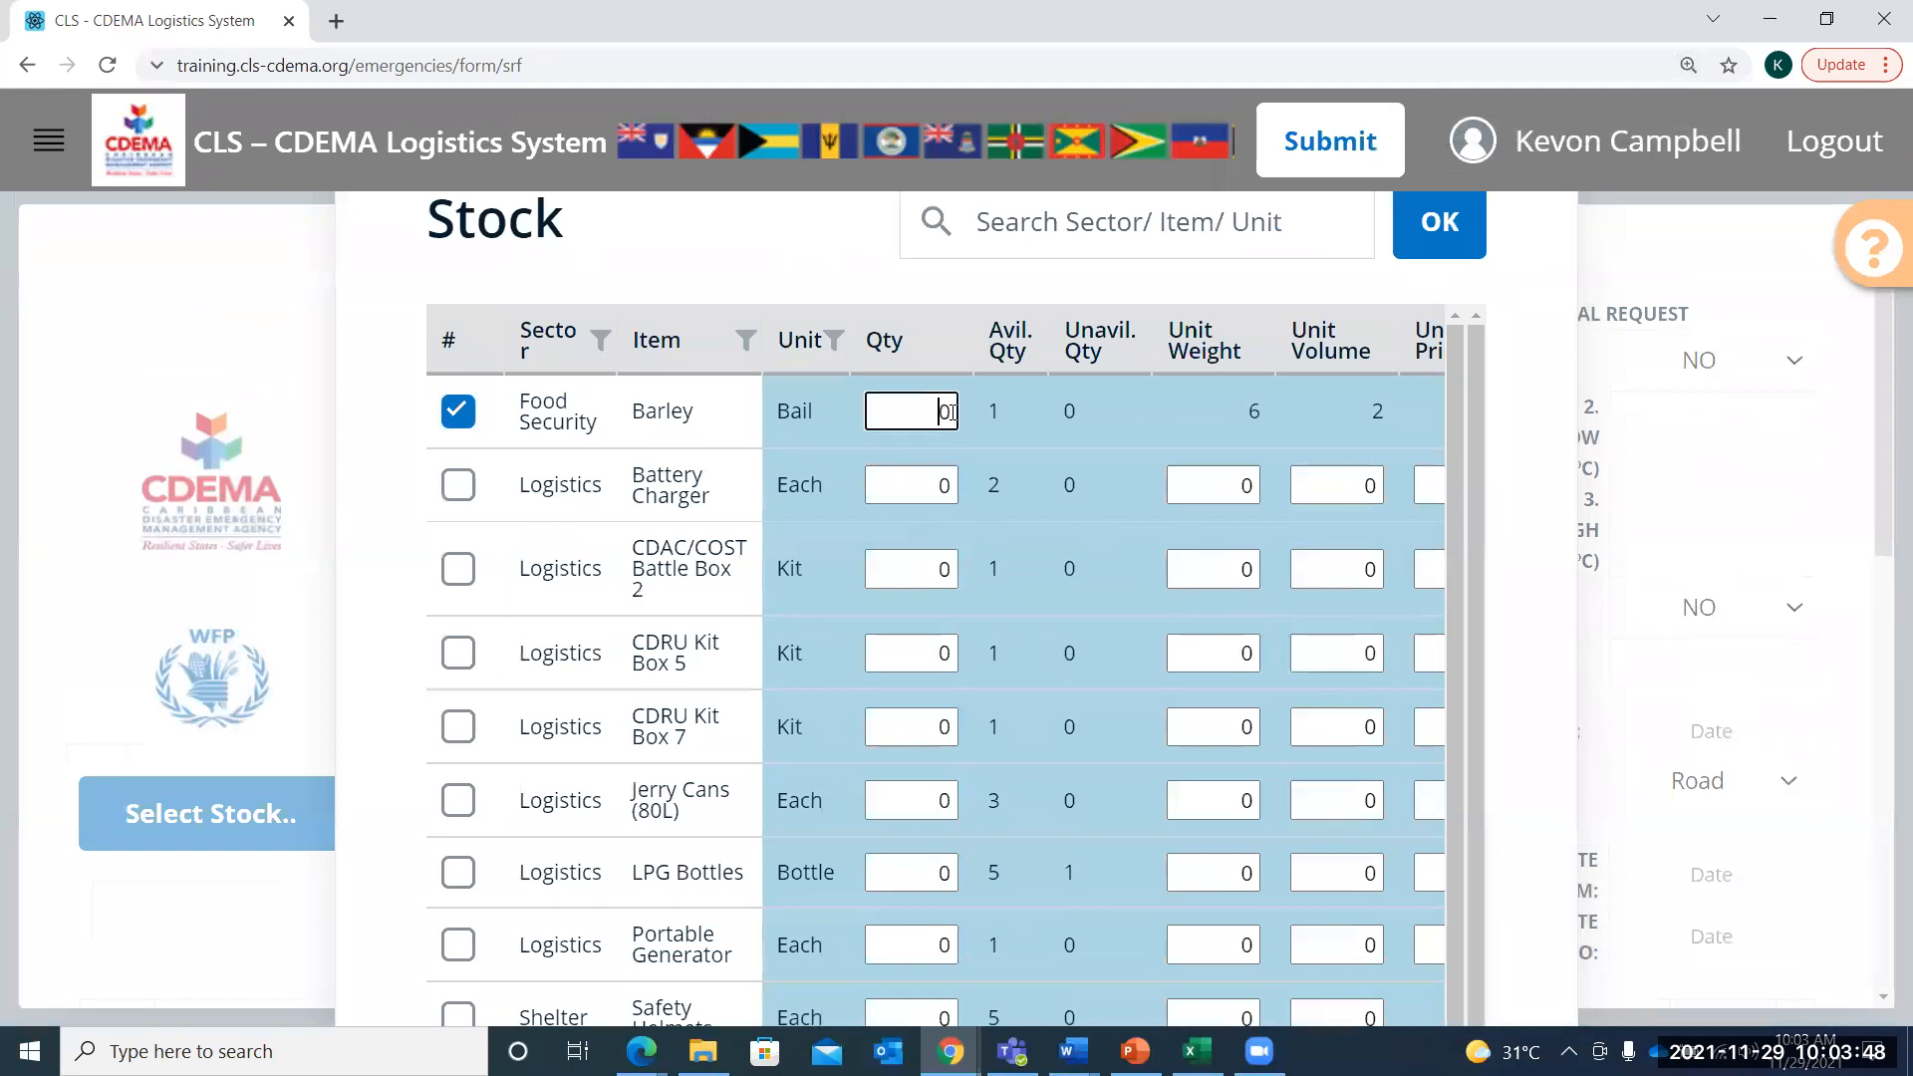
pyautogui.press('BackSpace')
pyautogui.write('1')
pyautogui.click(1205, 403)
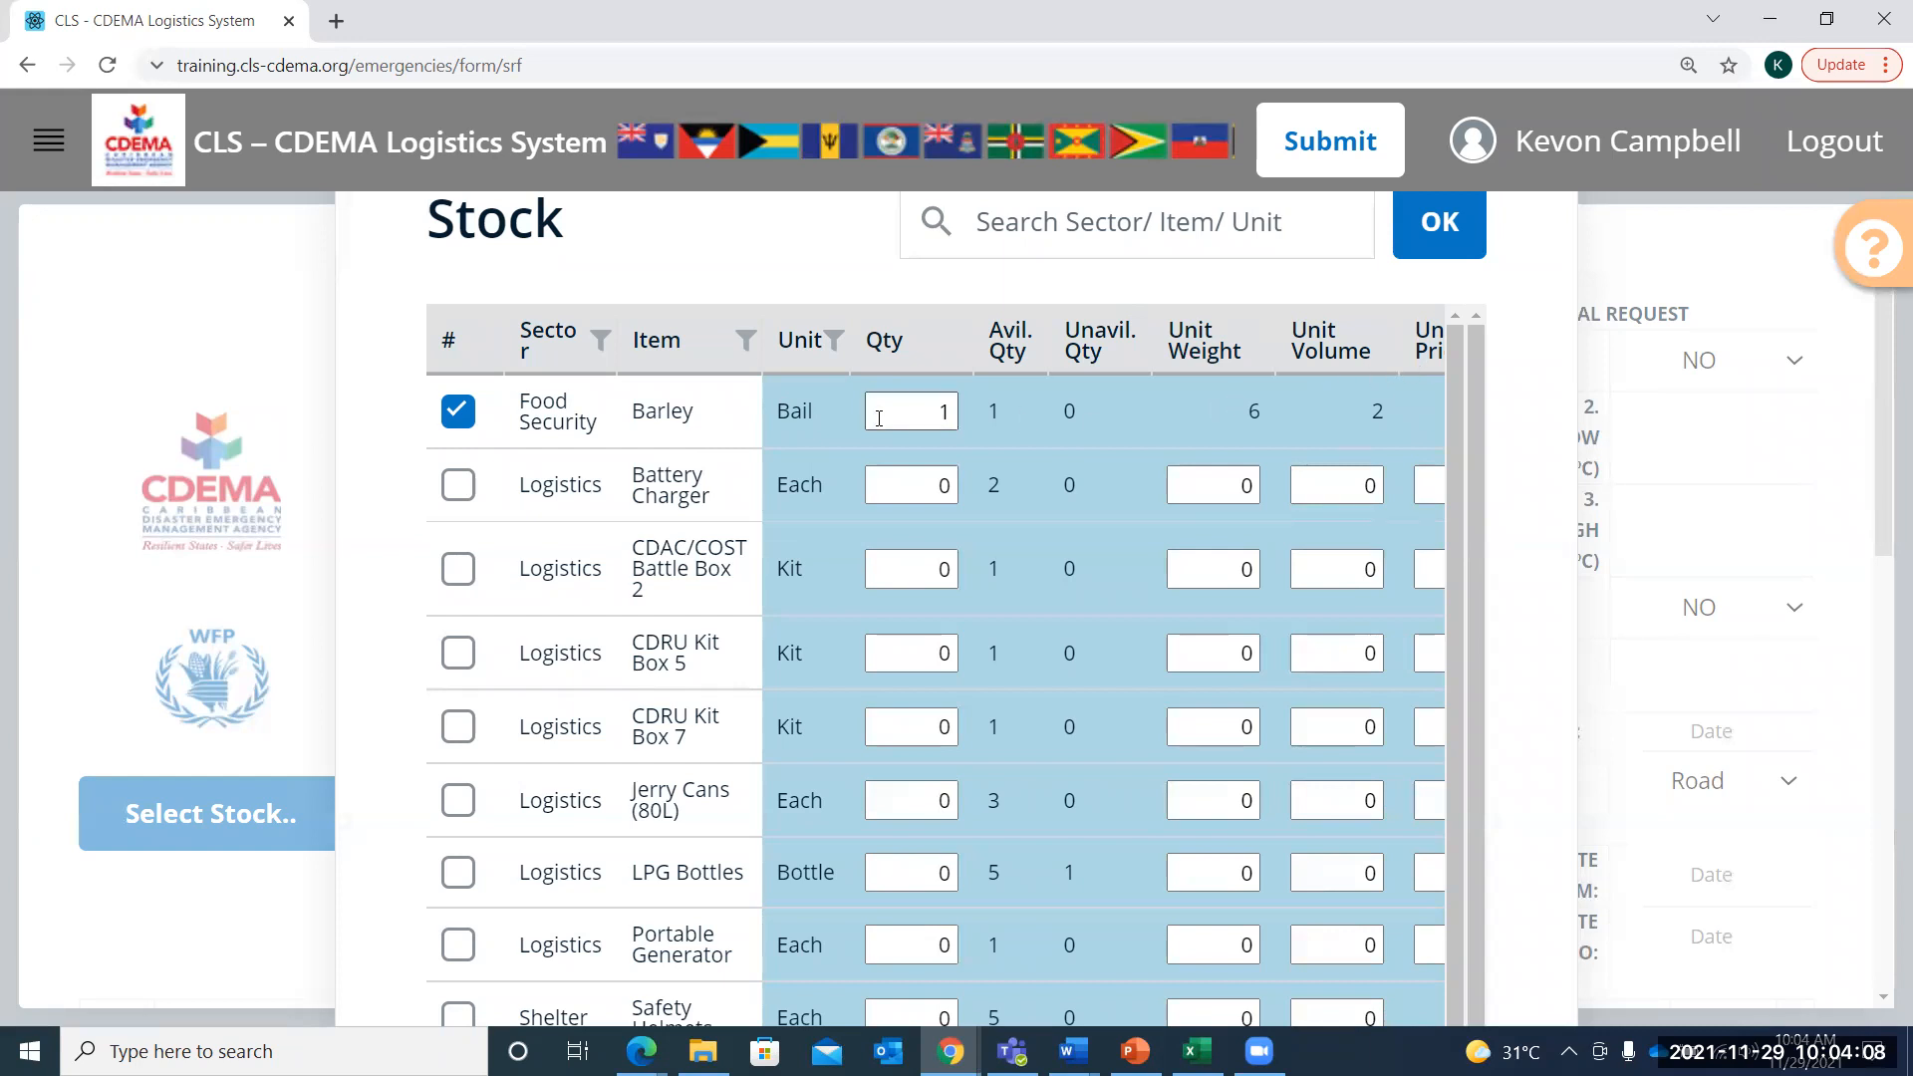
pyautogui.hotkey('ctrl', '-')
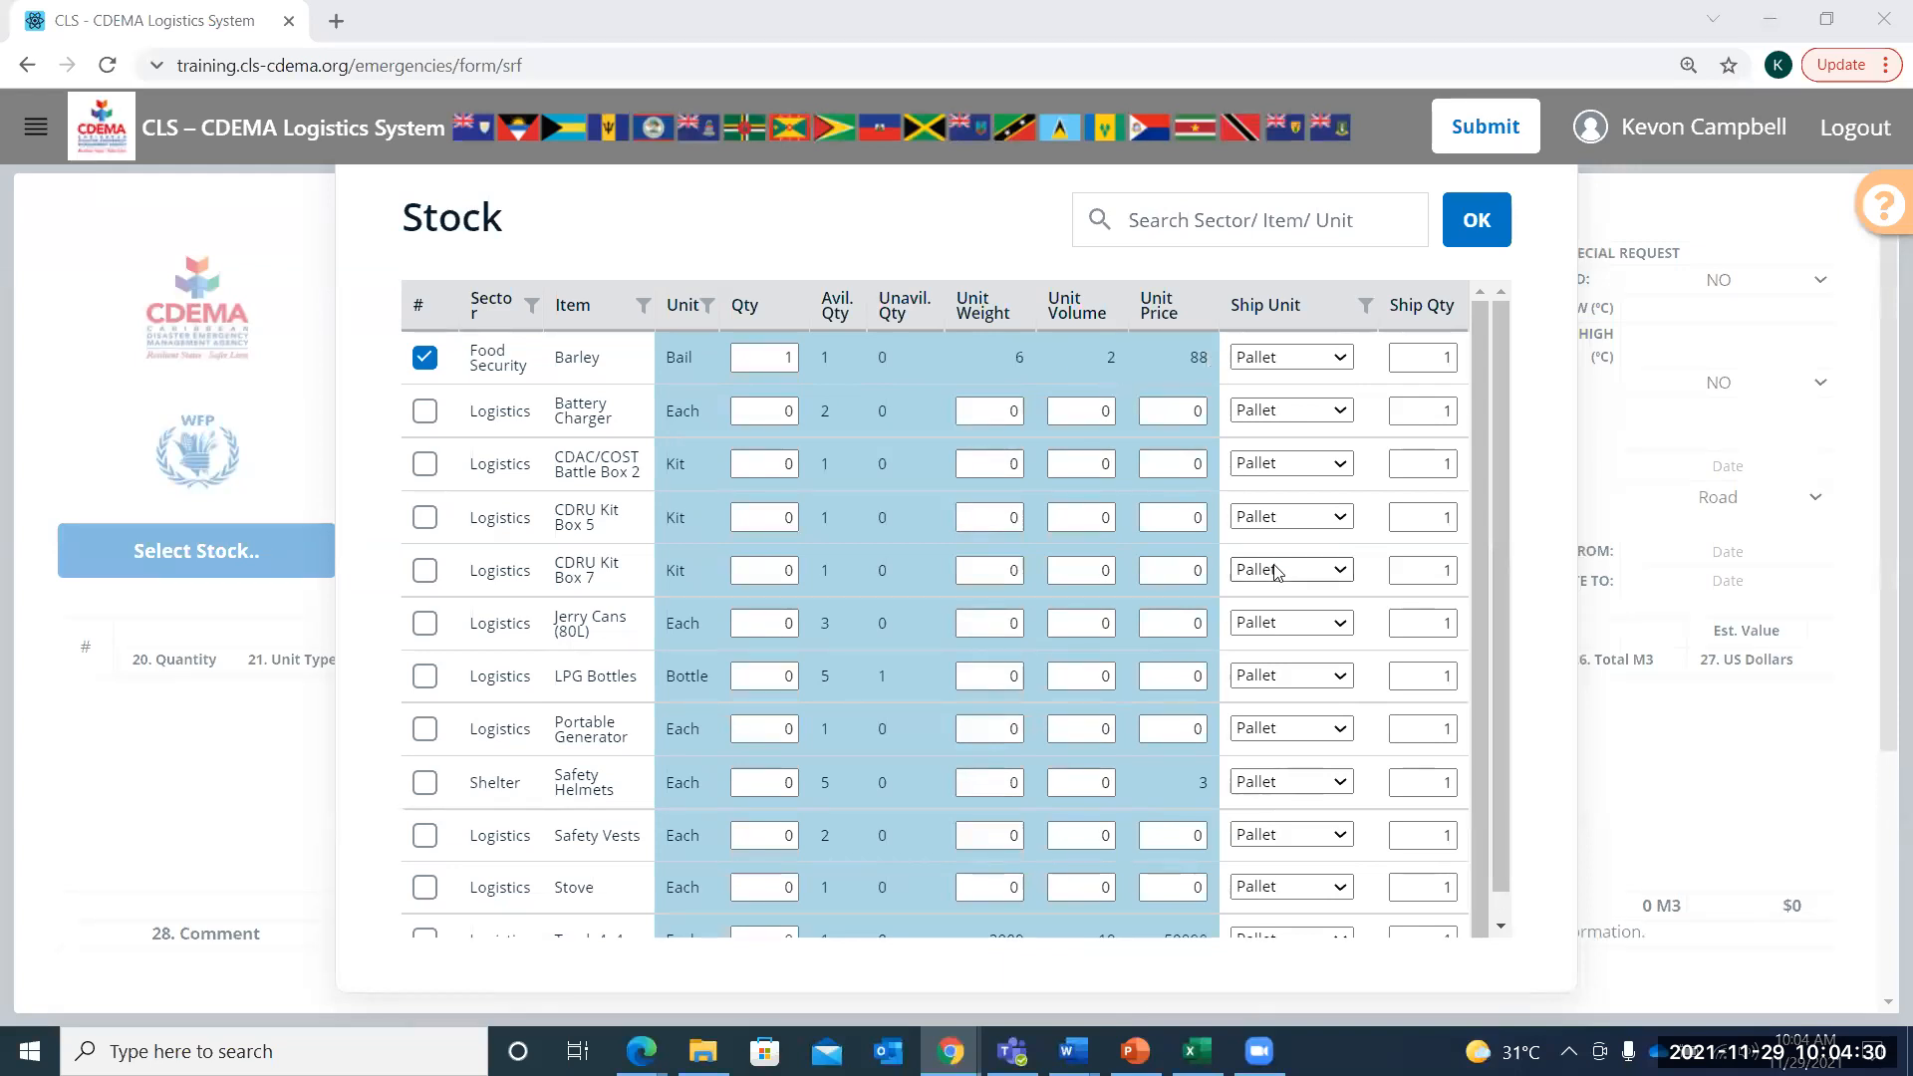
pyautogui.click(1494, 235)
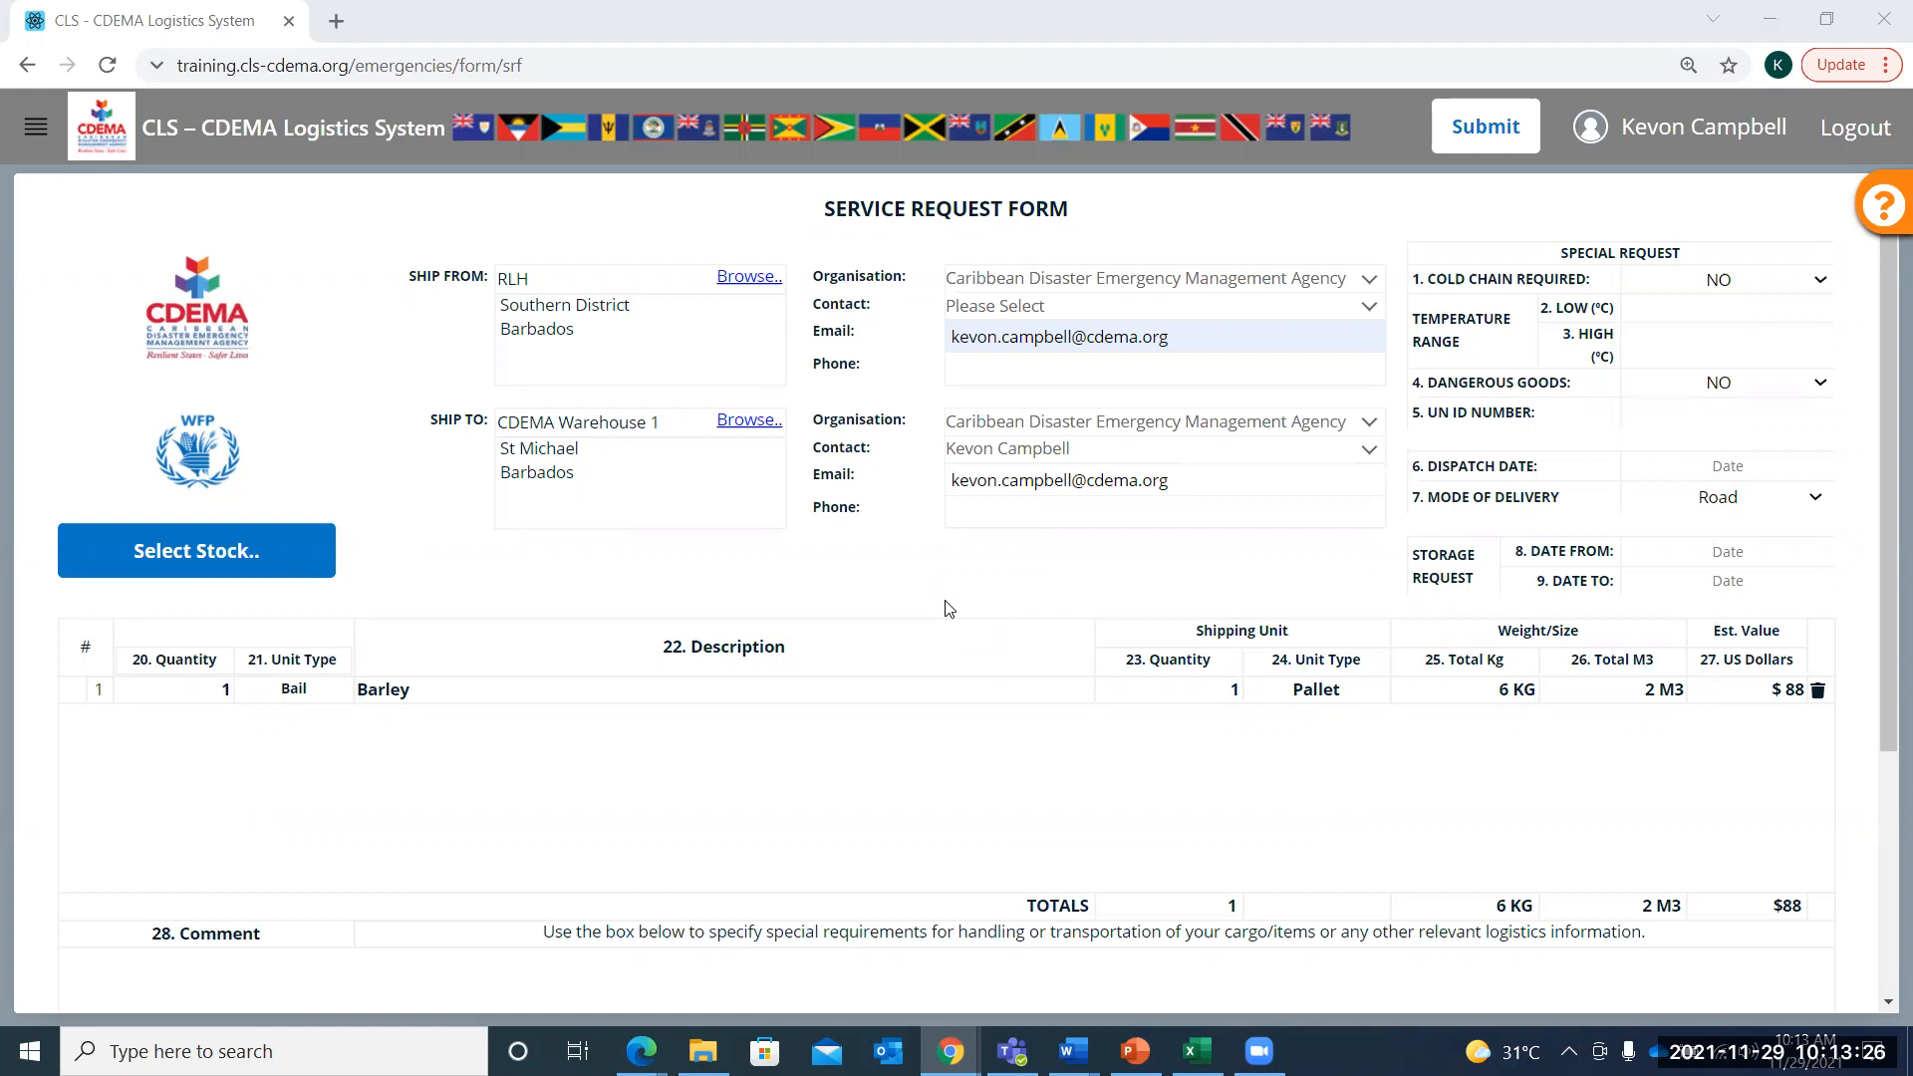
# Submit the service request form, switch to the PowerPoint training presentation, and go to slide 4
pyautogui.click(1483, 129)
pyautogui.click(1136, 1051)
pyautogui.click(221, 729)
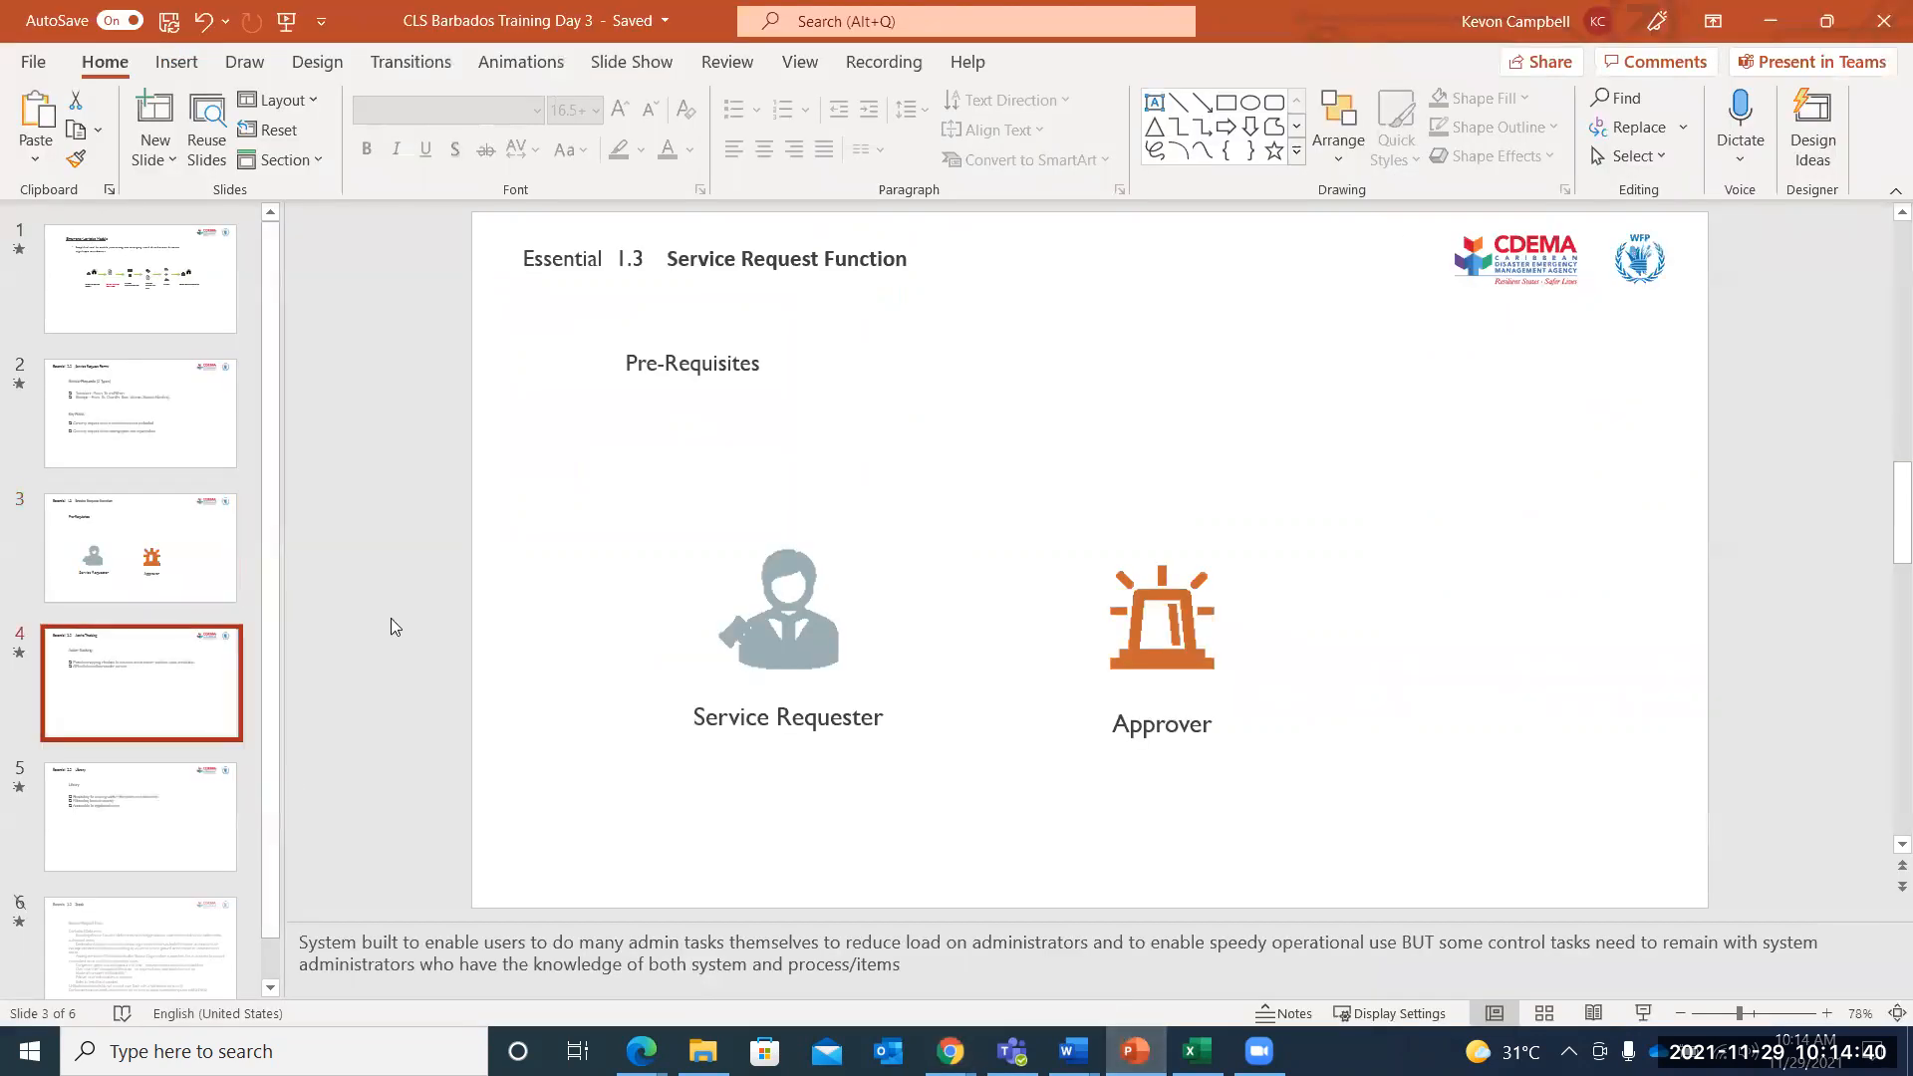
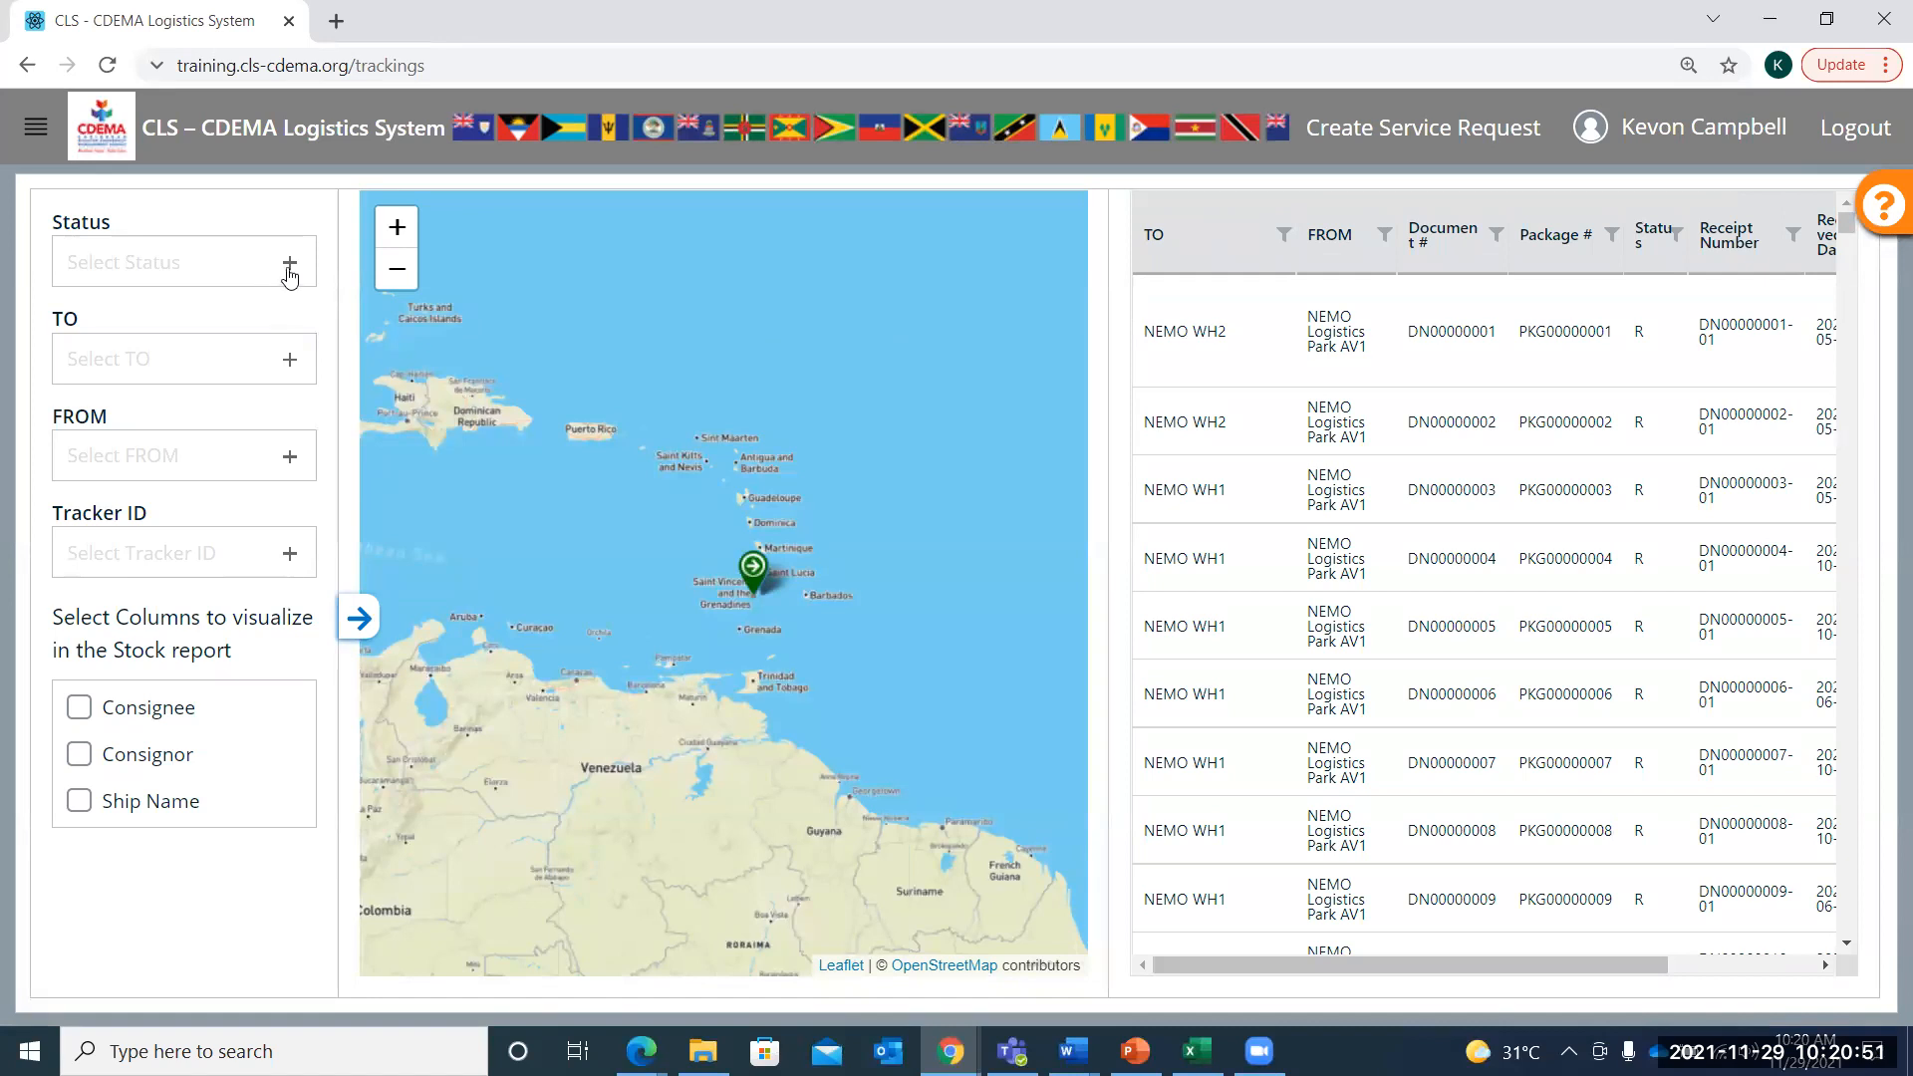
# Examine the shipment markers and the route between them on Saint Vincent in the tracking map
pyautogui.scroll(1, 726, 578)
pyautogui.scroll(2, 767, 558)
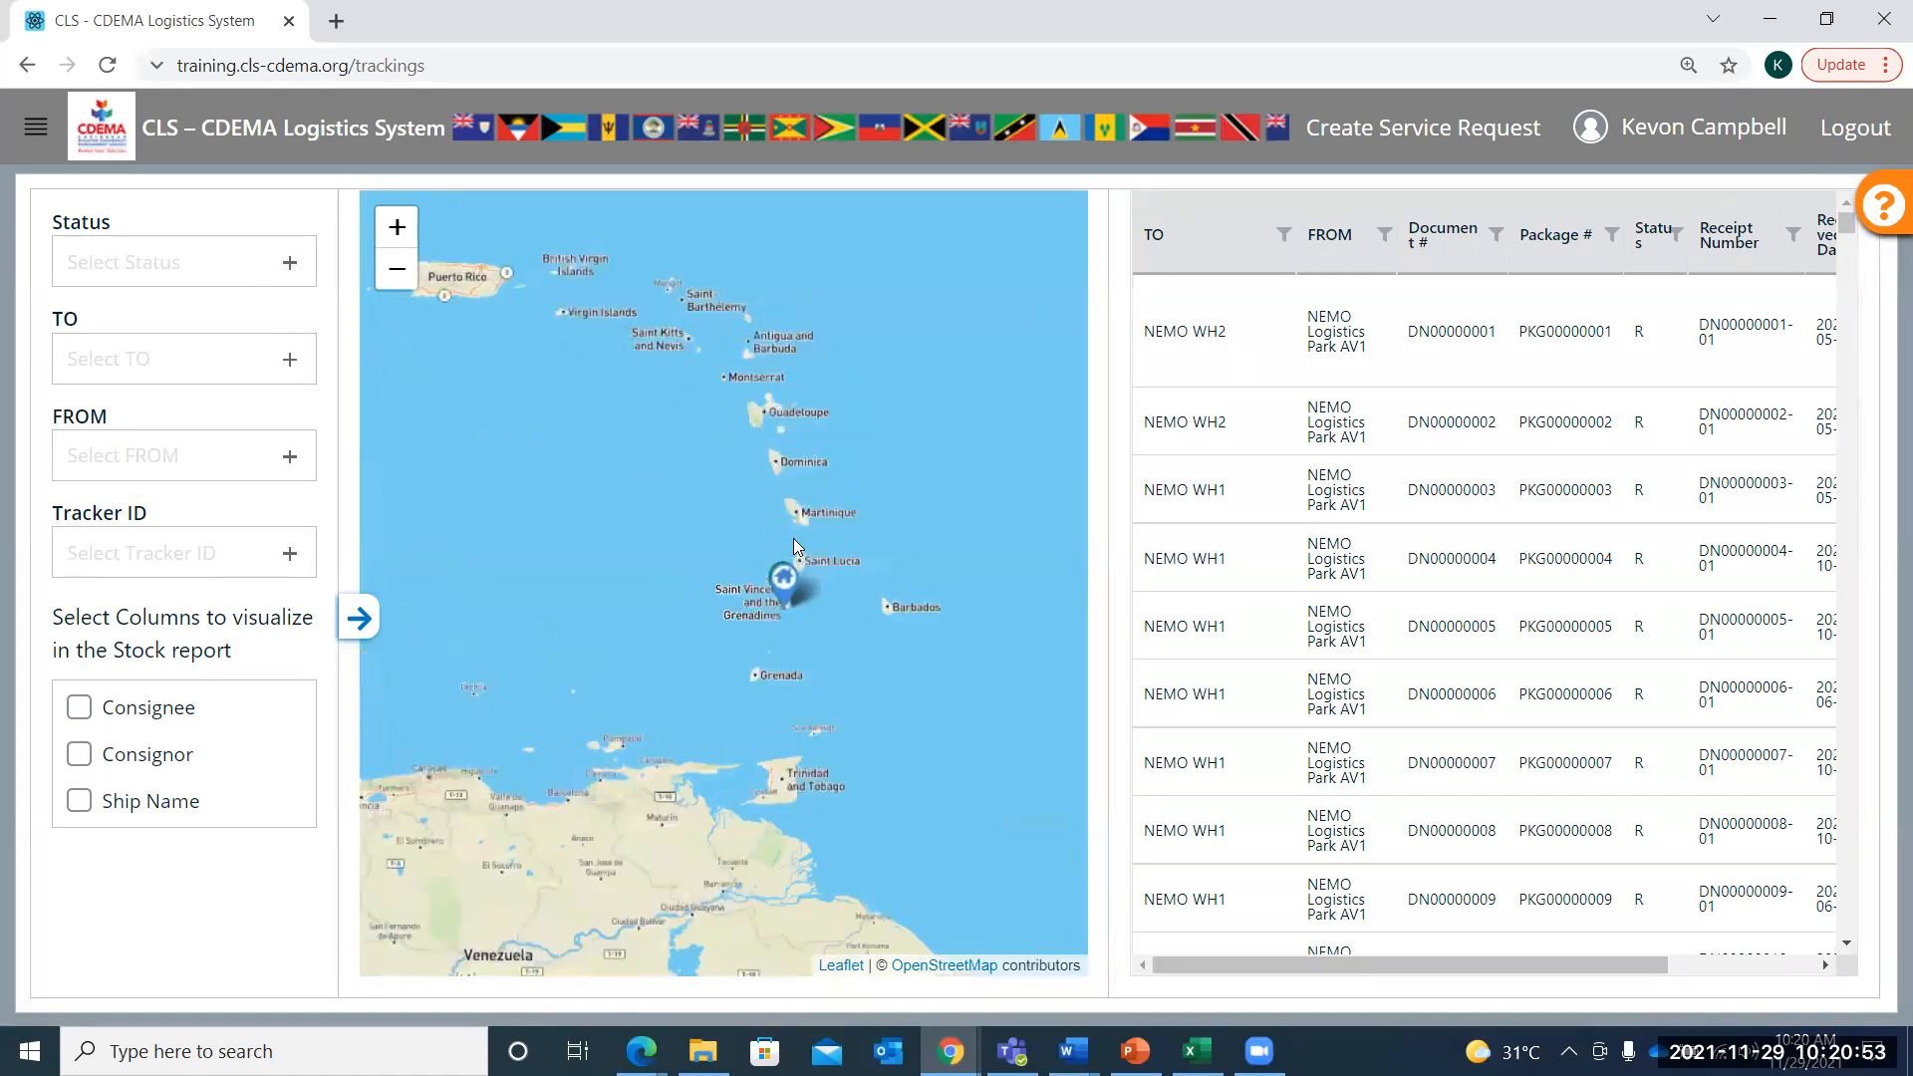
pyautogui.scroll(3, 915, 538)
pyautogui.moveTo(912, 647); pyautogui.dragTo(559, 534)
pyautogui.moveTo(925, 654); pyautogui.dragTo(585, 547)
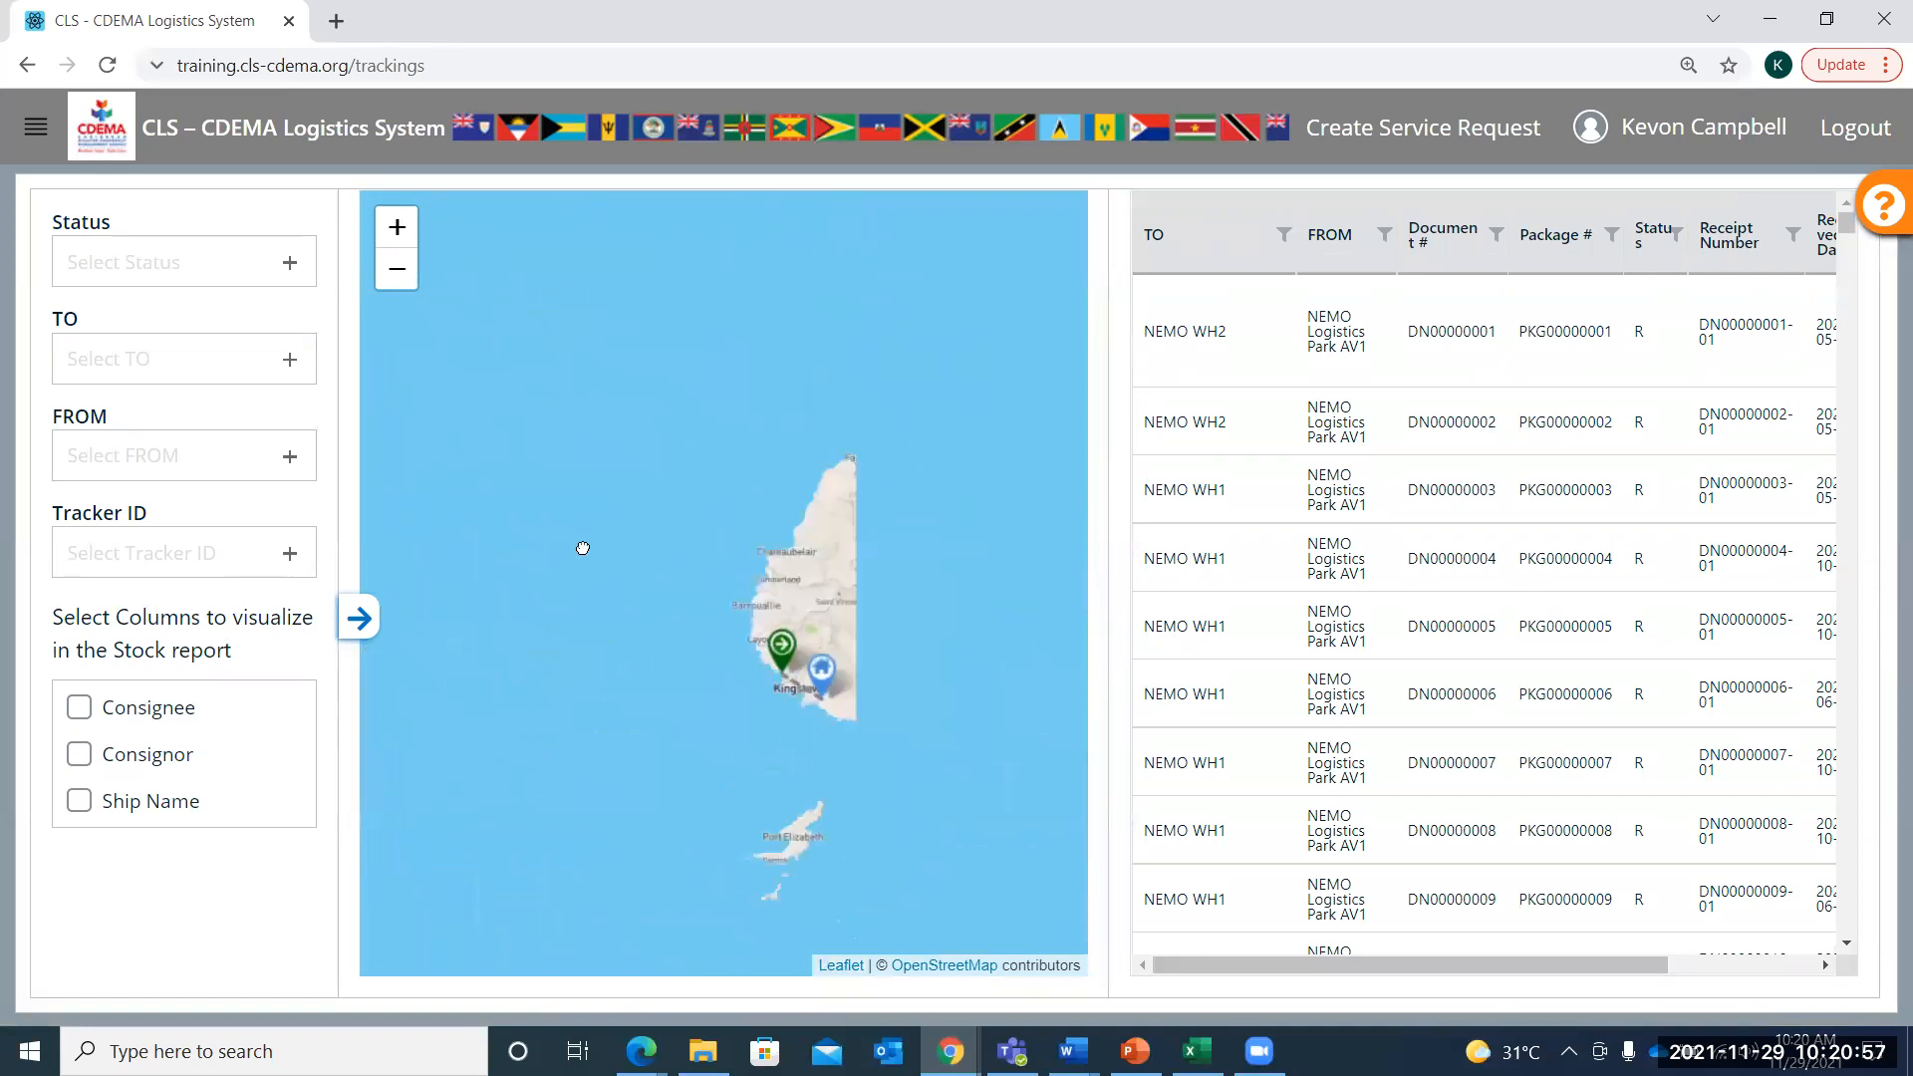
pyautogui.scroll(-2, 675, 556)
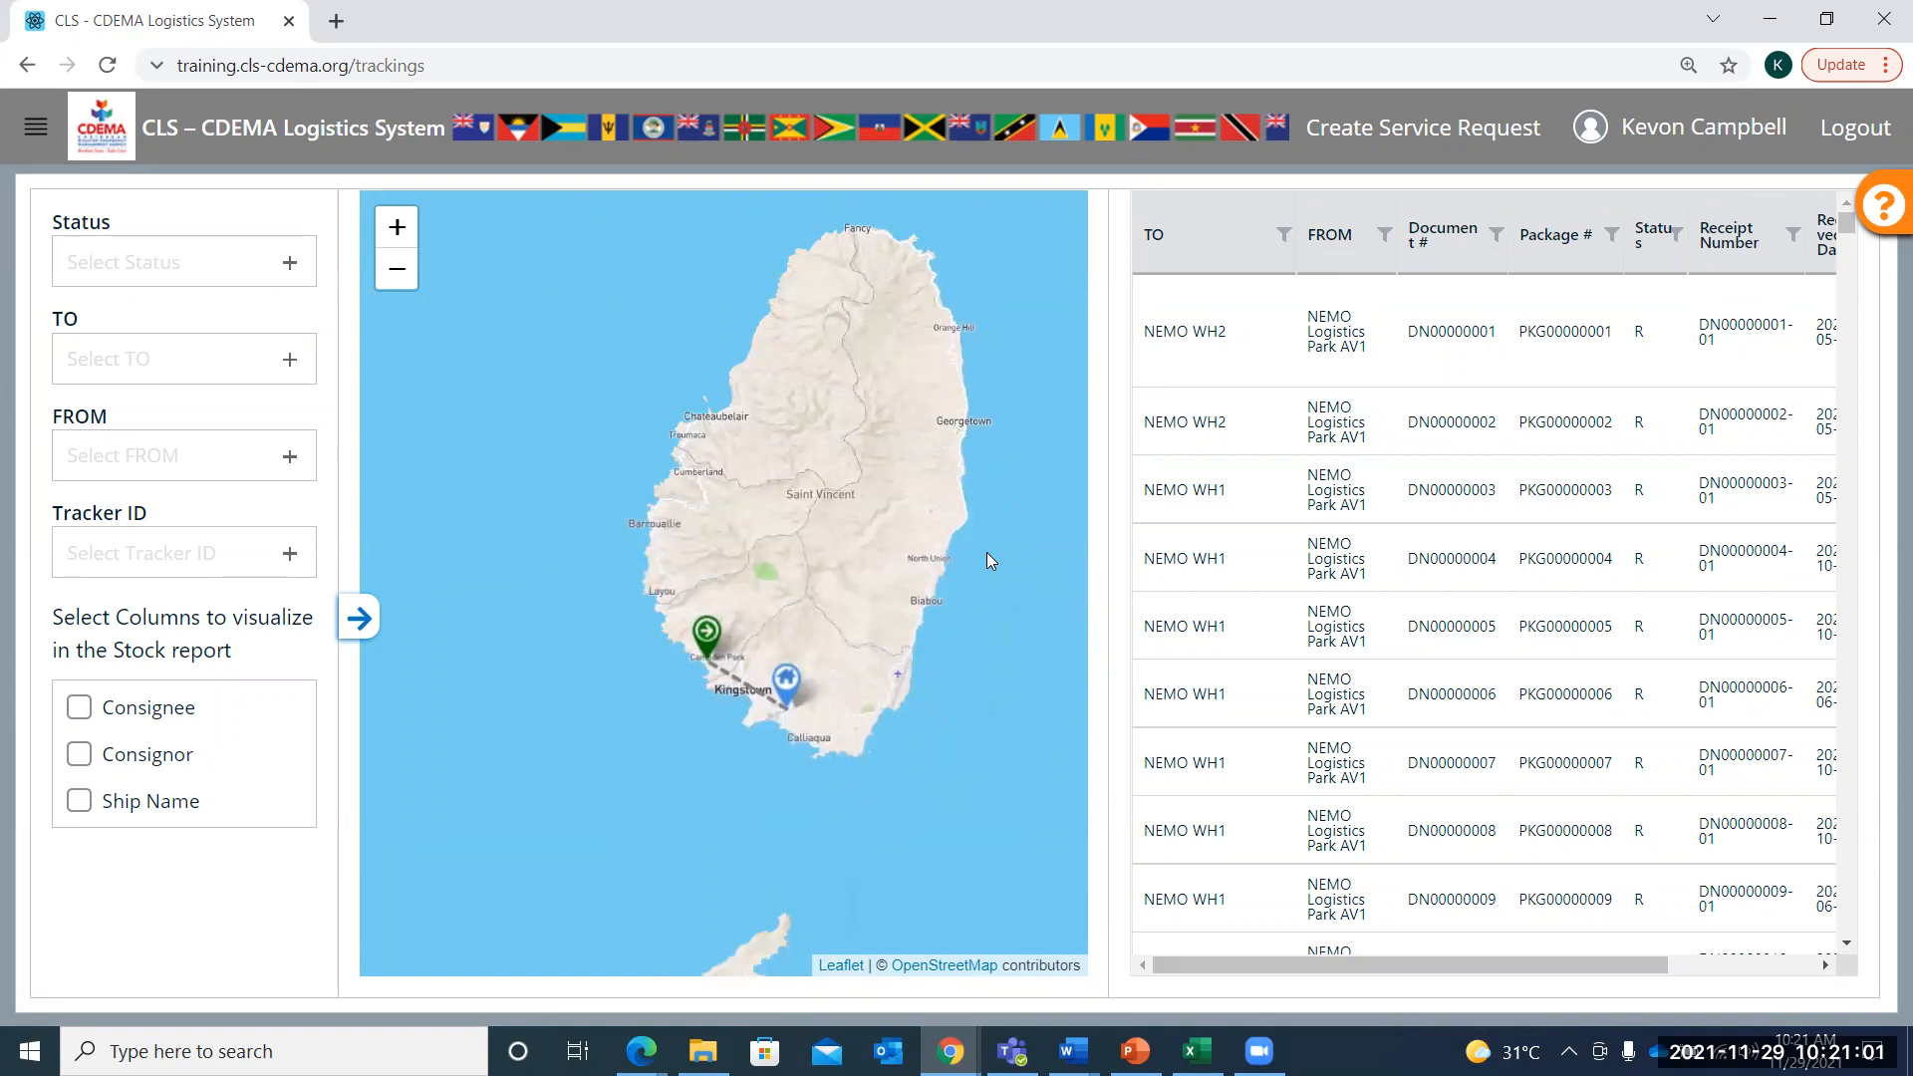
pyautogui.scroll(2, 851, 562)
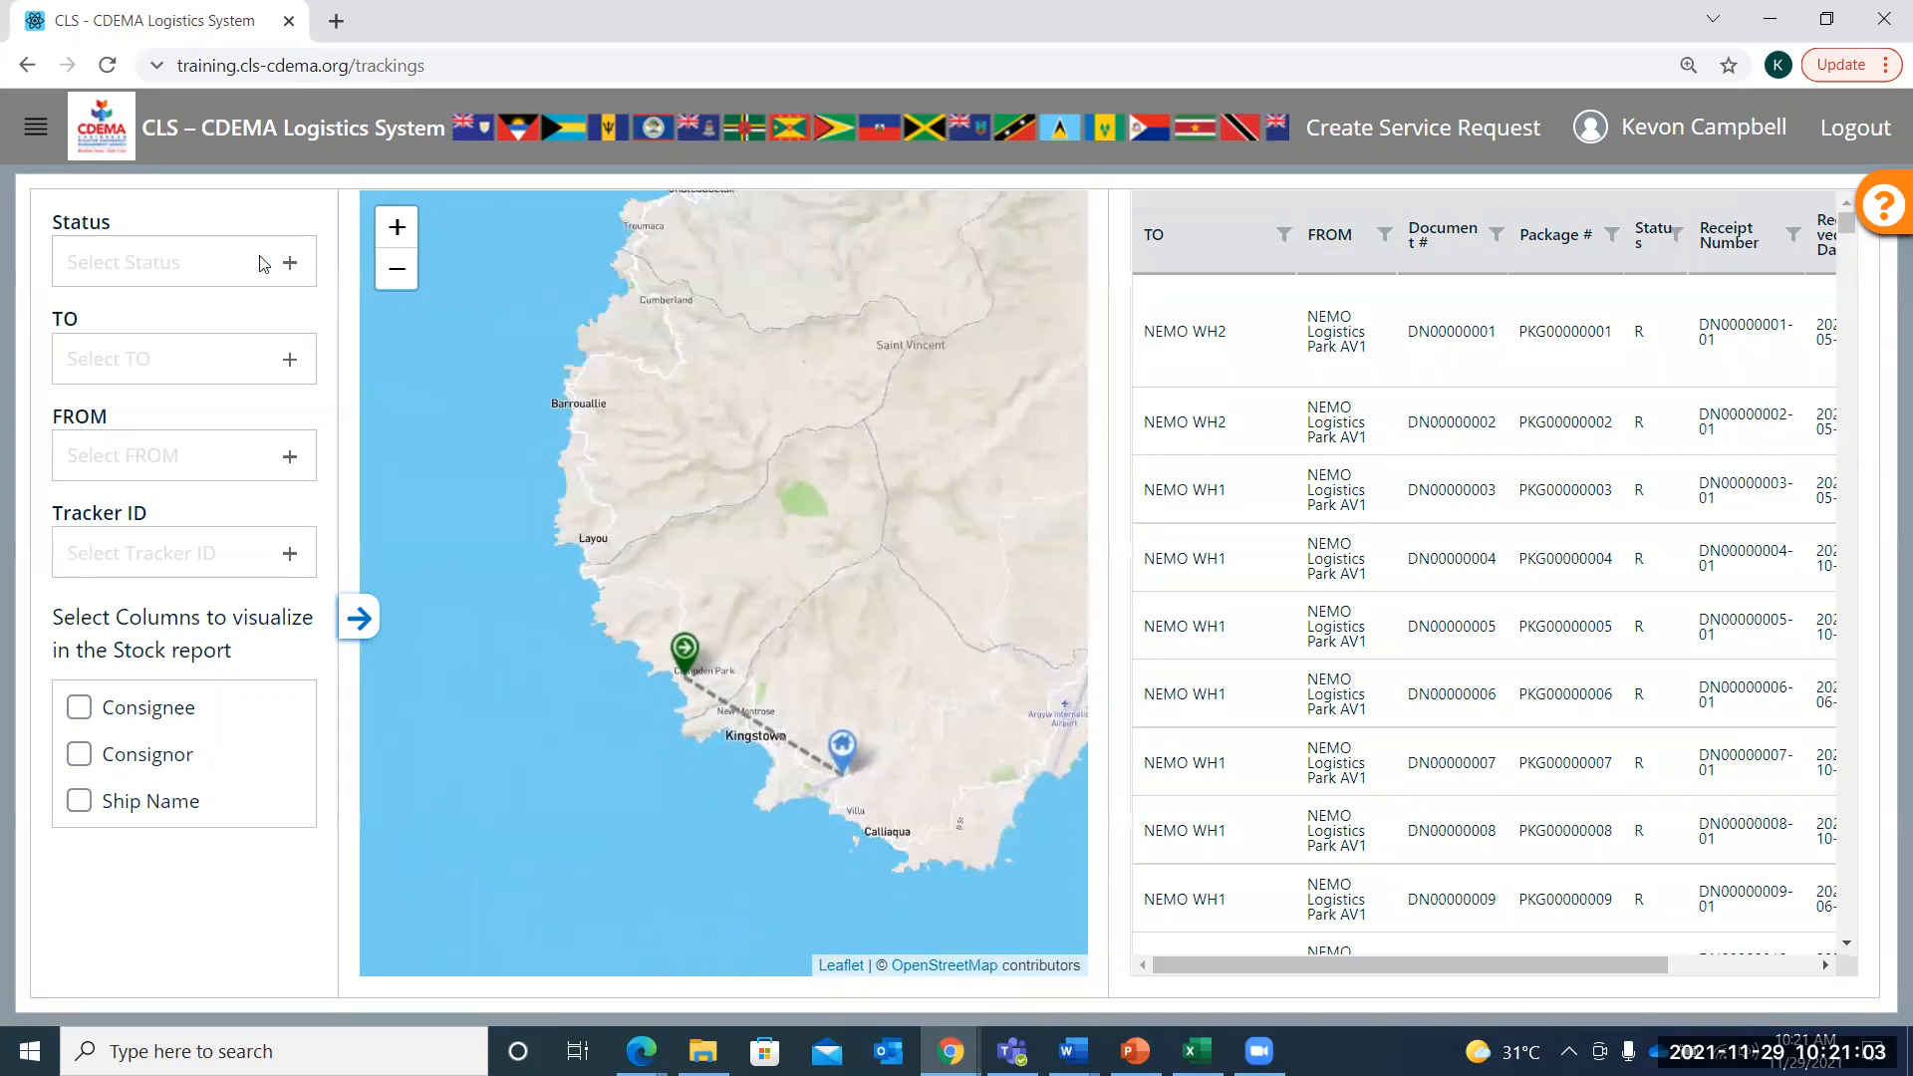
# Look through the available options of the Status, TO and FROM filters without choosing any
pyautogui.click(295, 267)
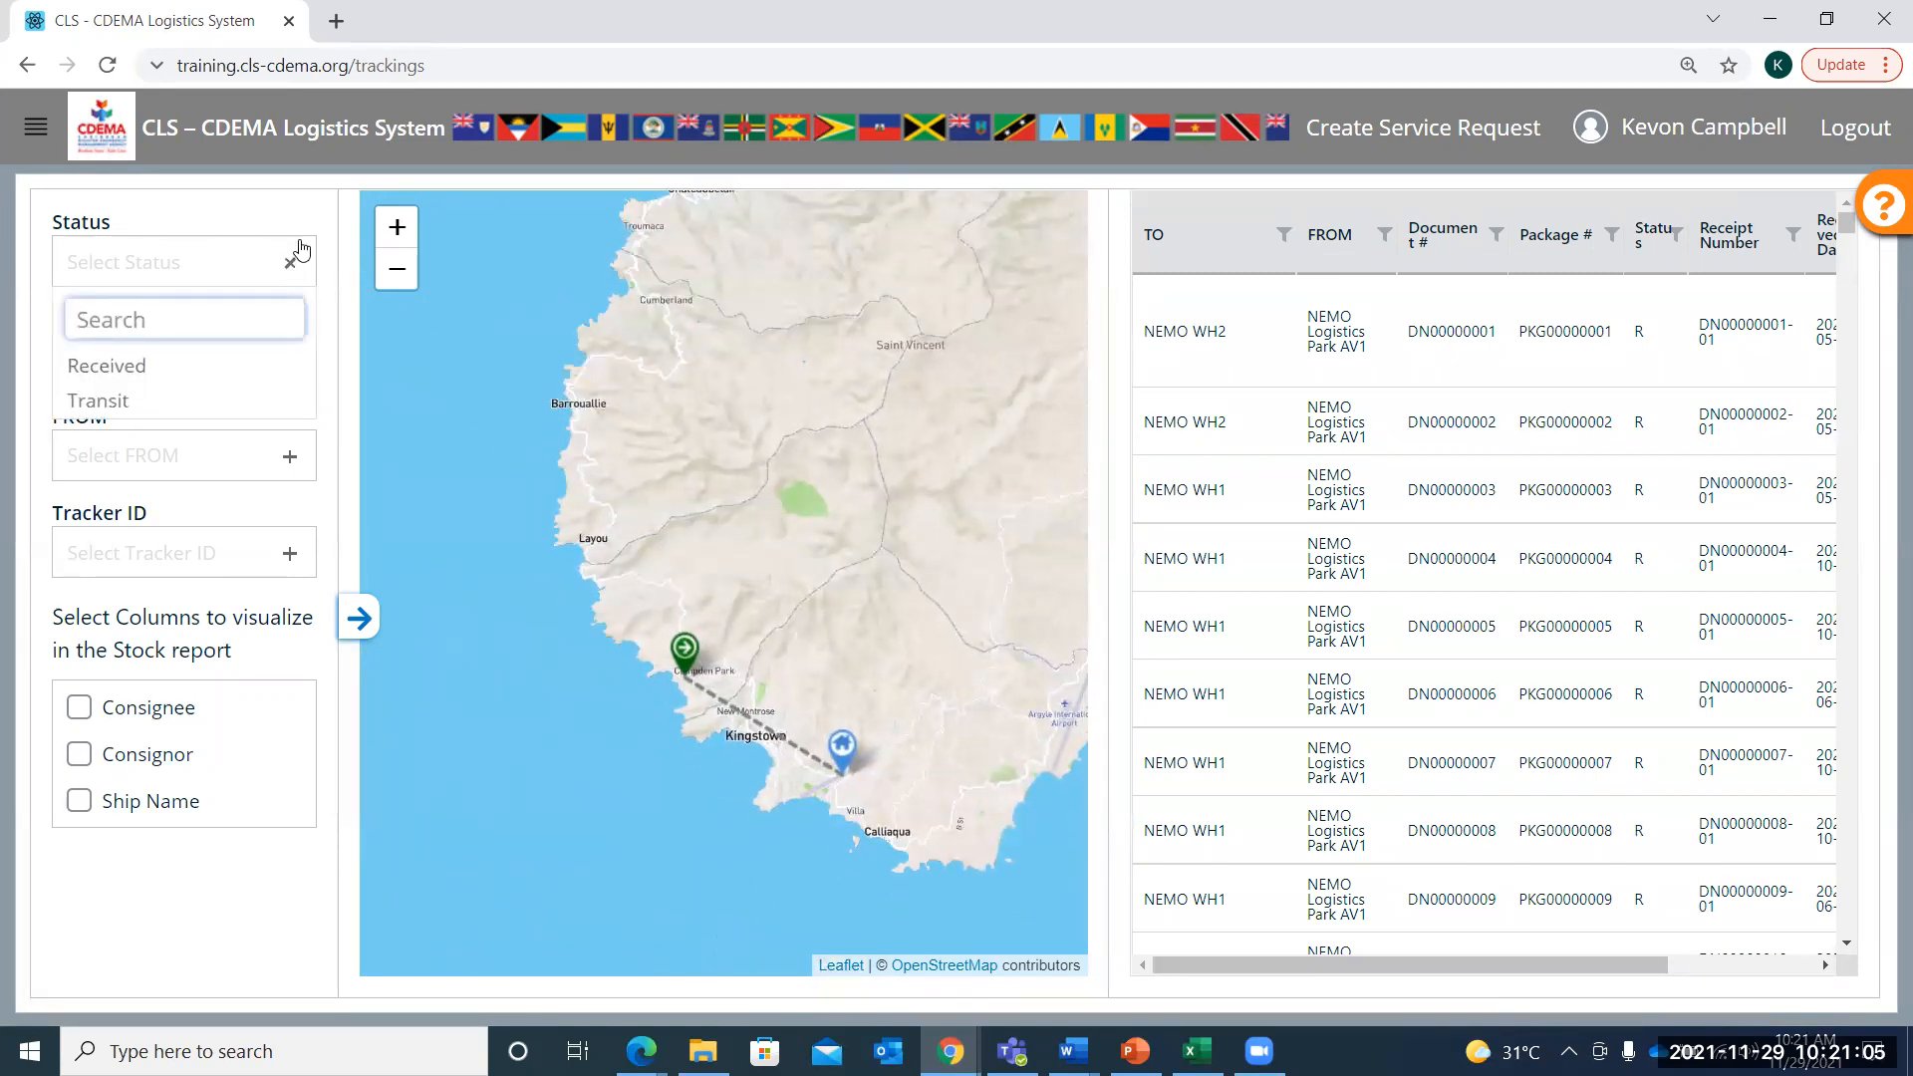
pyautogui.click(335, 342)
pyautogui.click(299, 369)
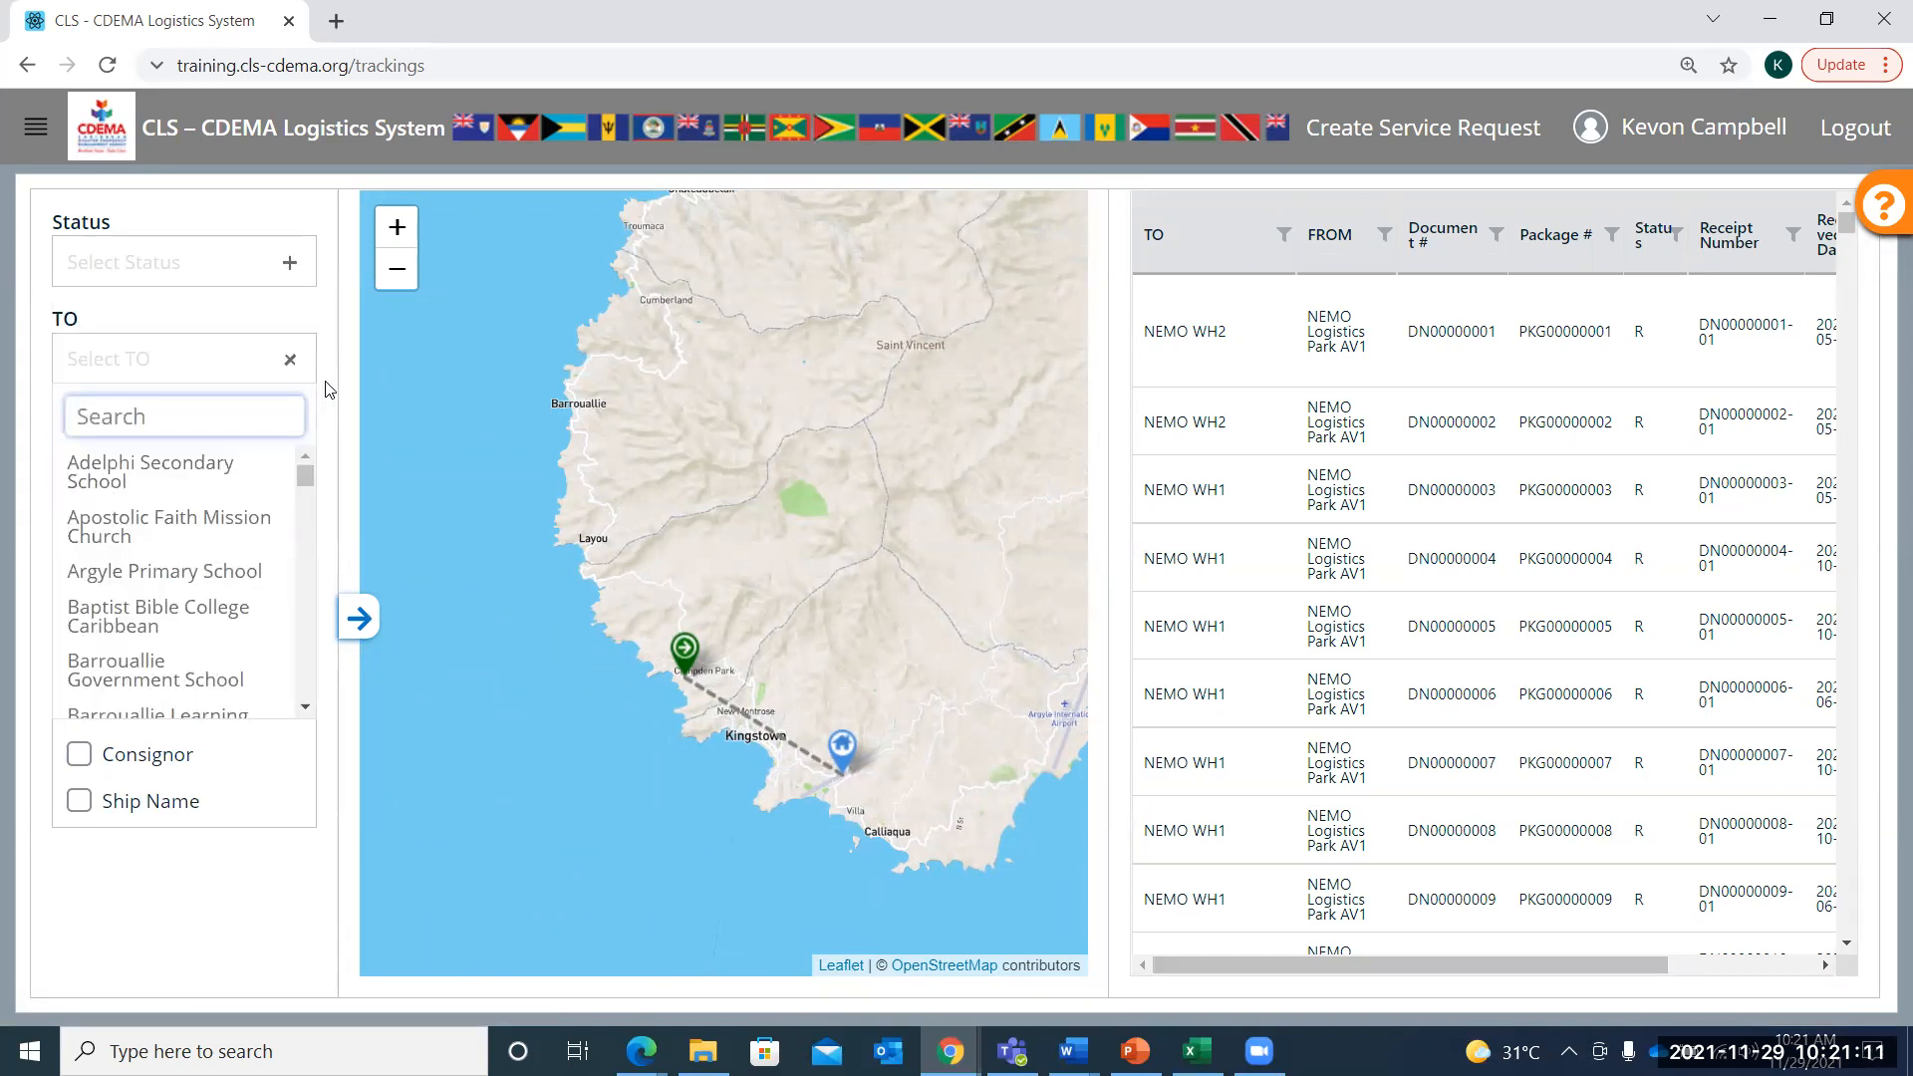
pyautogui.click(320, 429)
pyautogui.click(309, 461)
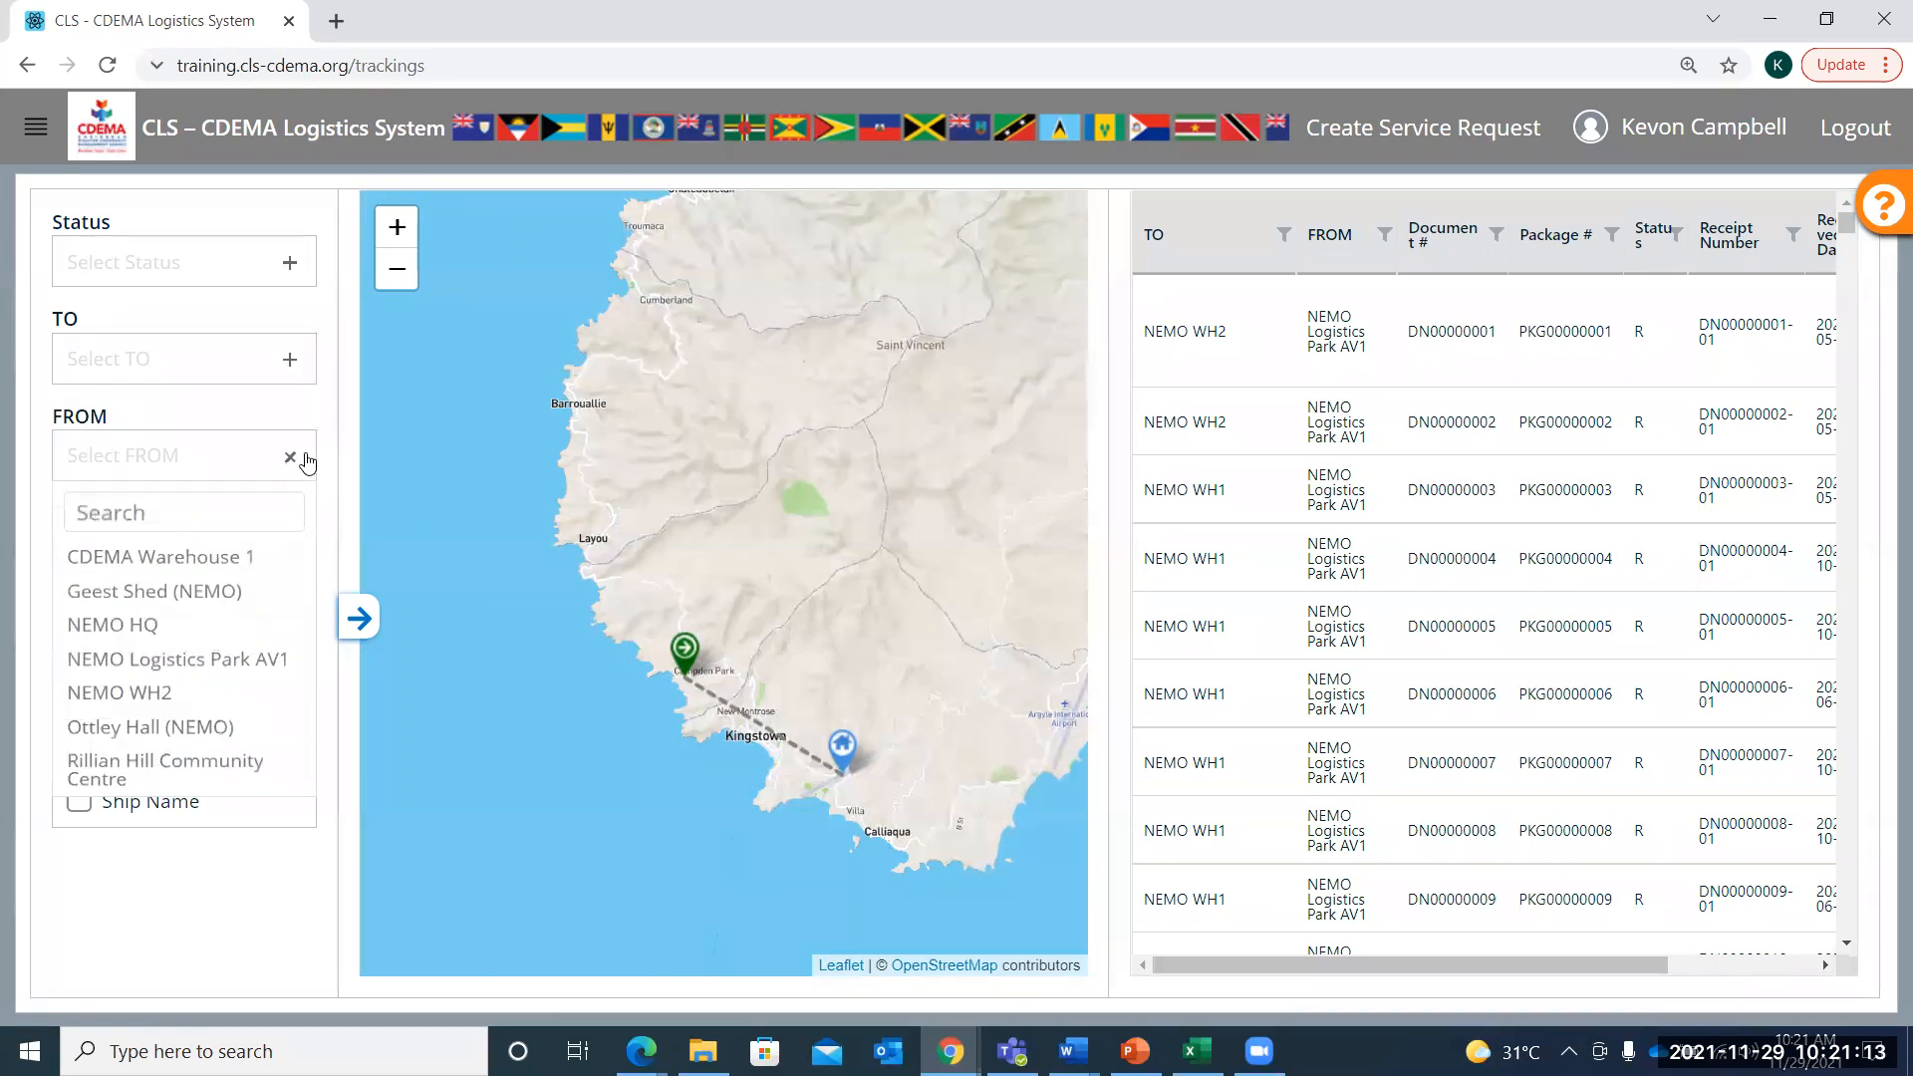
pyautogui.click(298, 455)
pyautogui.click(307, 546)
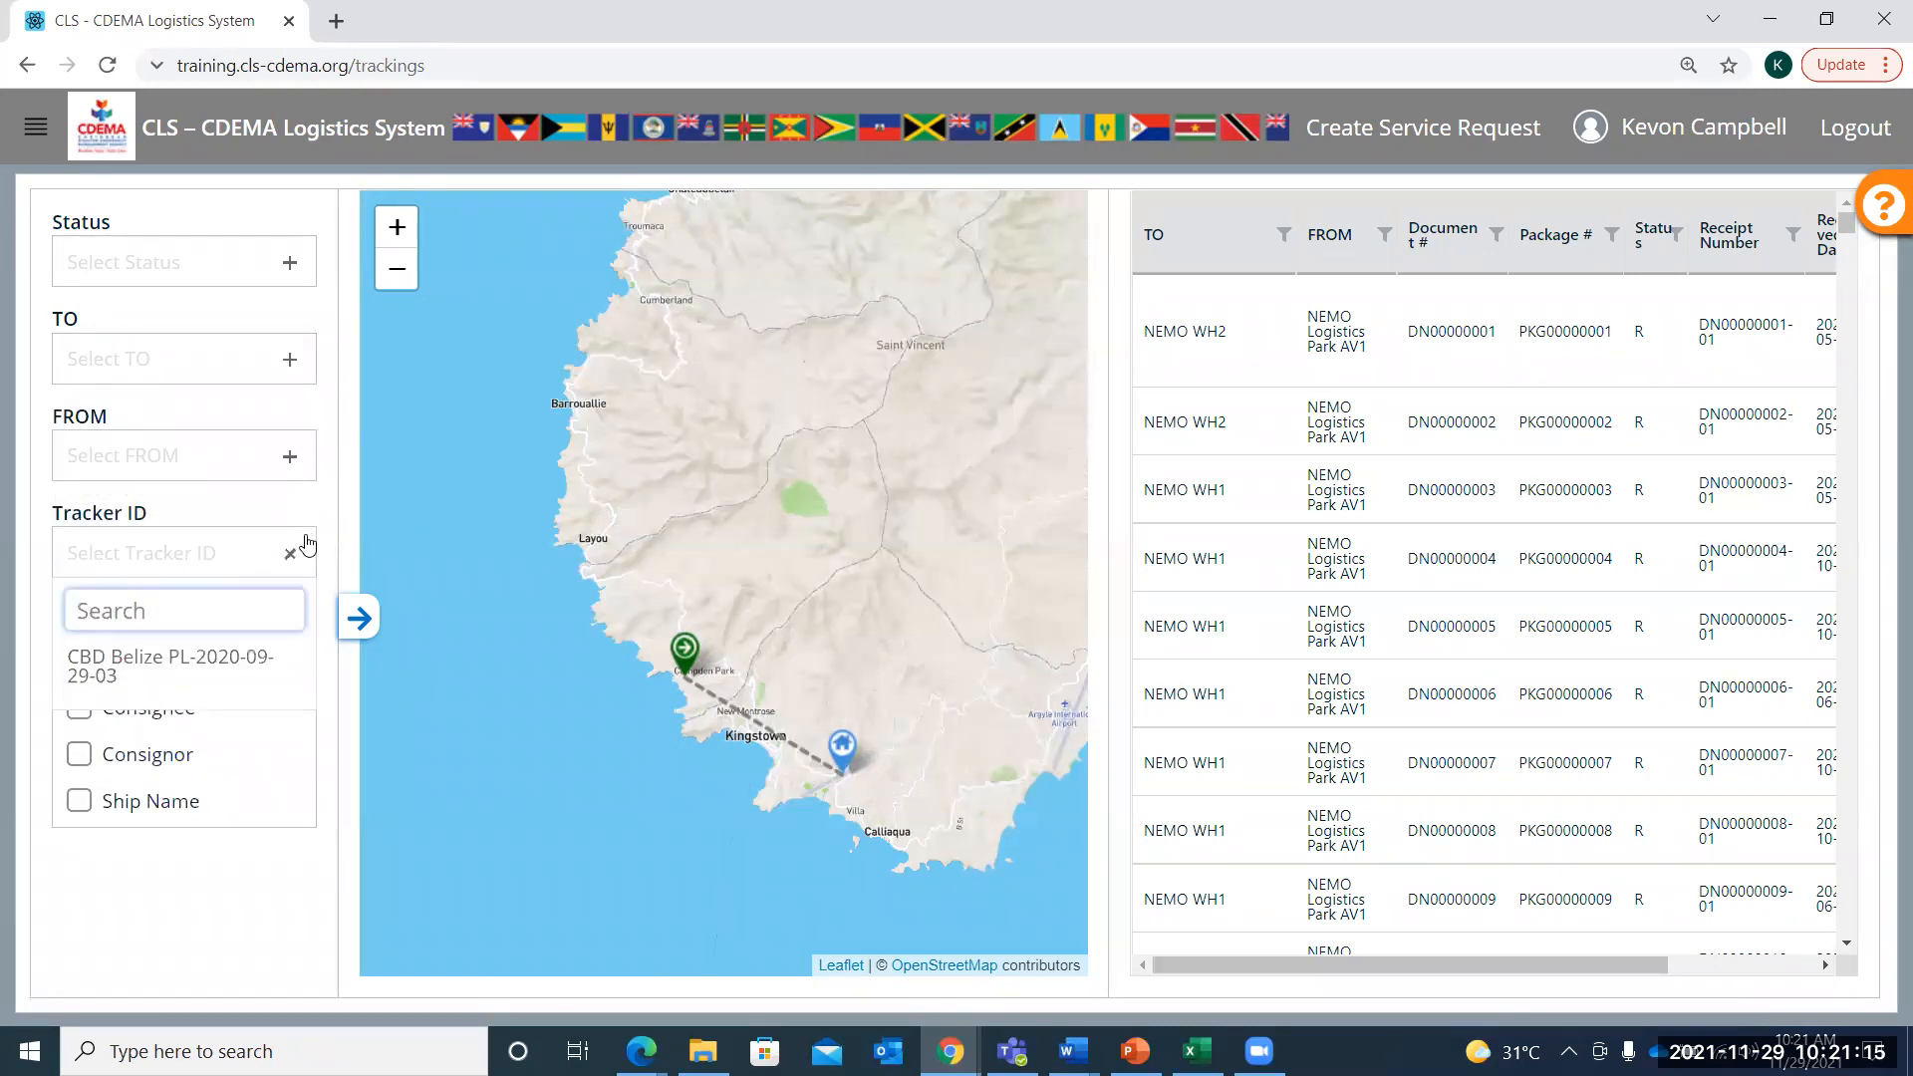
pyautogui.click(243, 669)
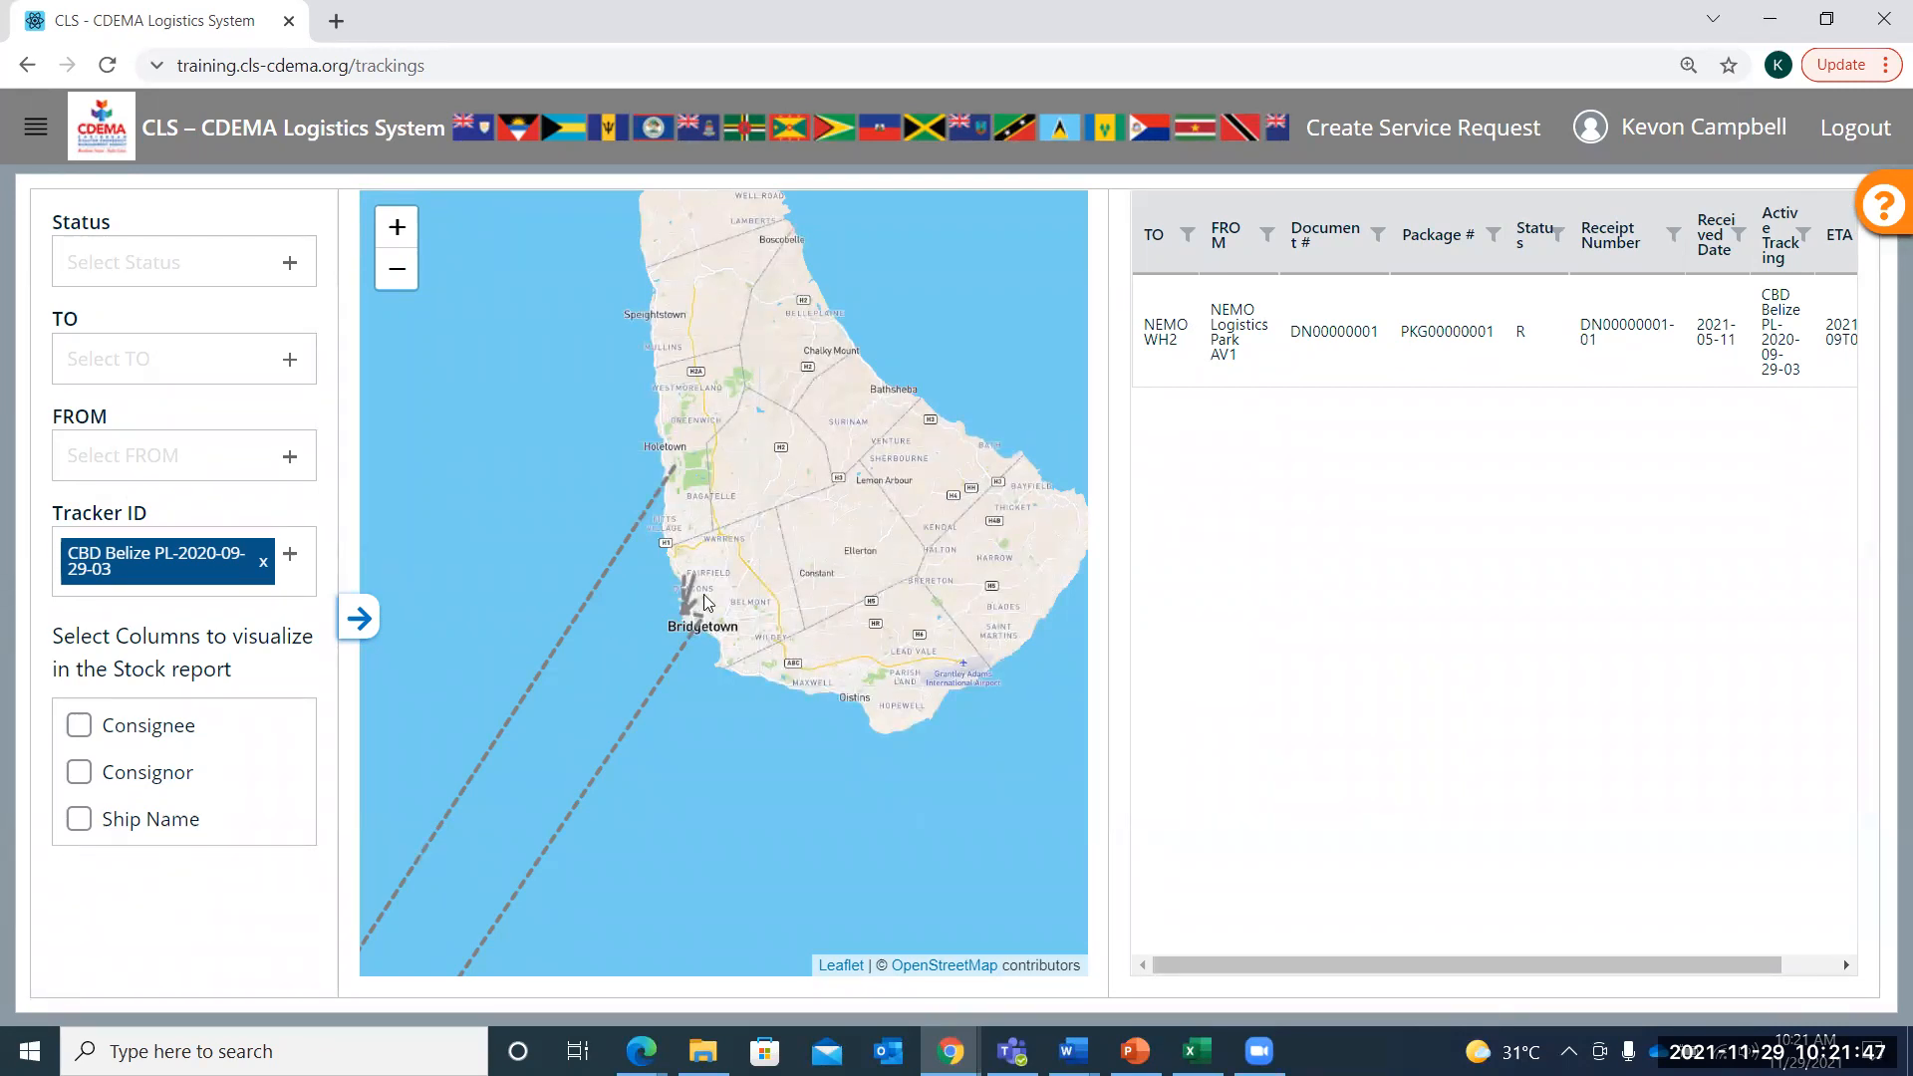
pyautogui.scroll(1, 703, 595)
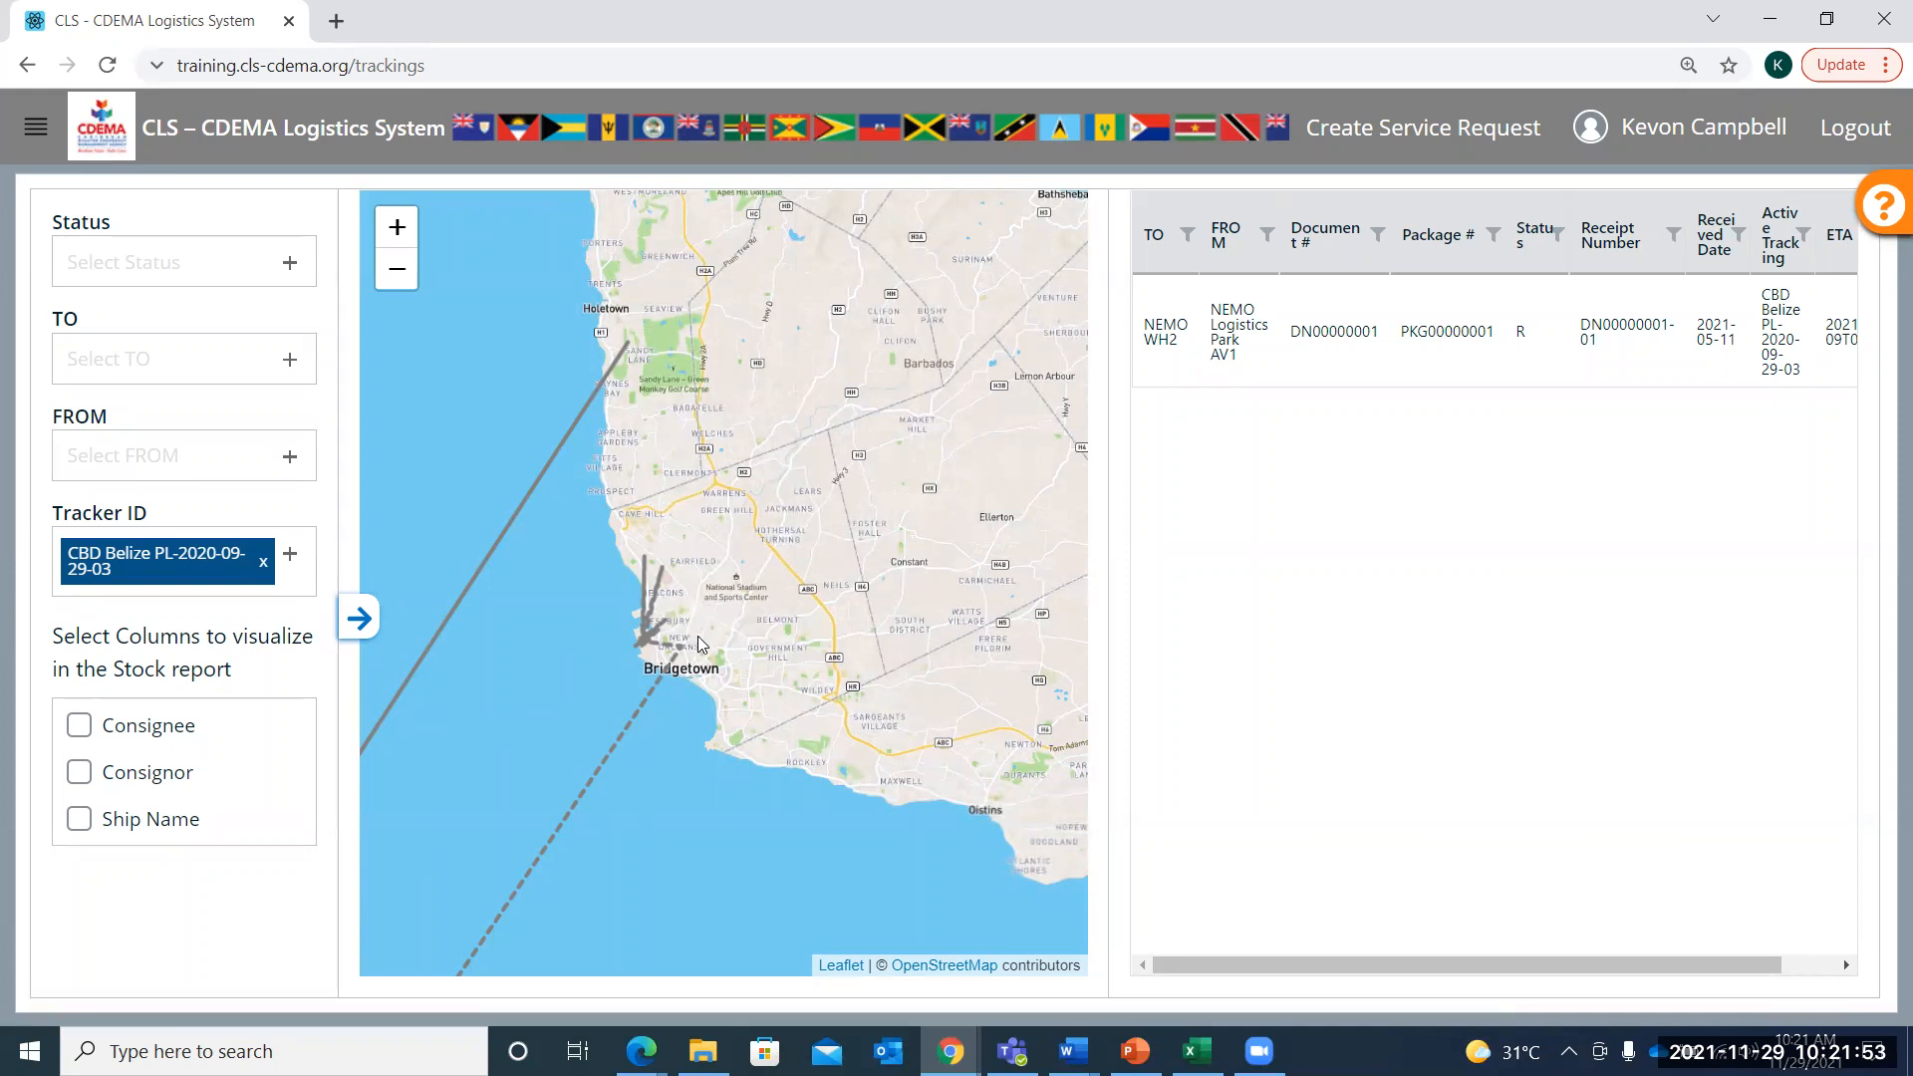
pyautogui.scroll(1, 743, 634)
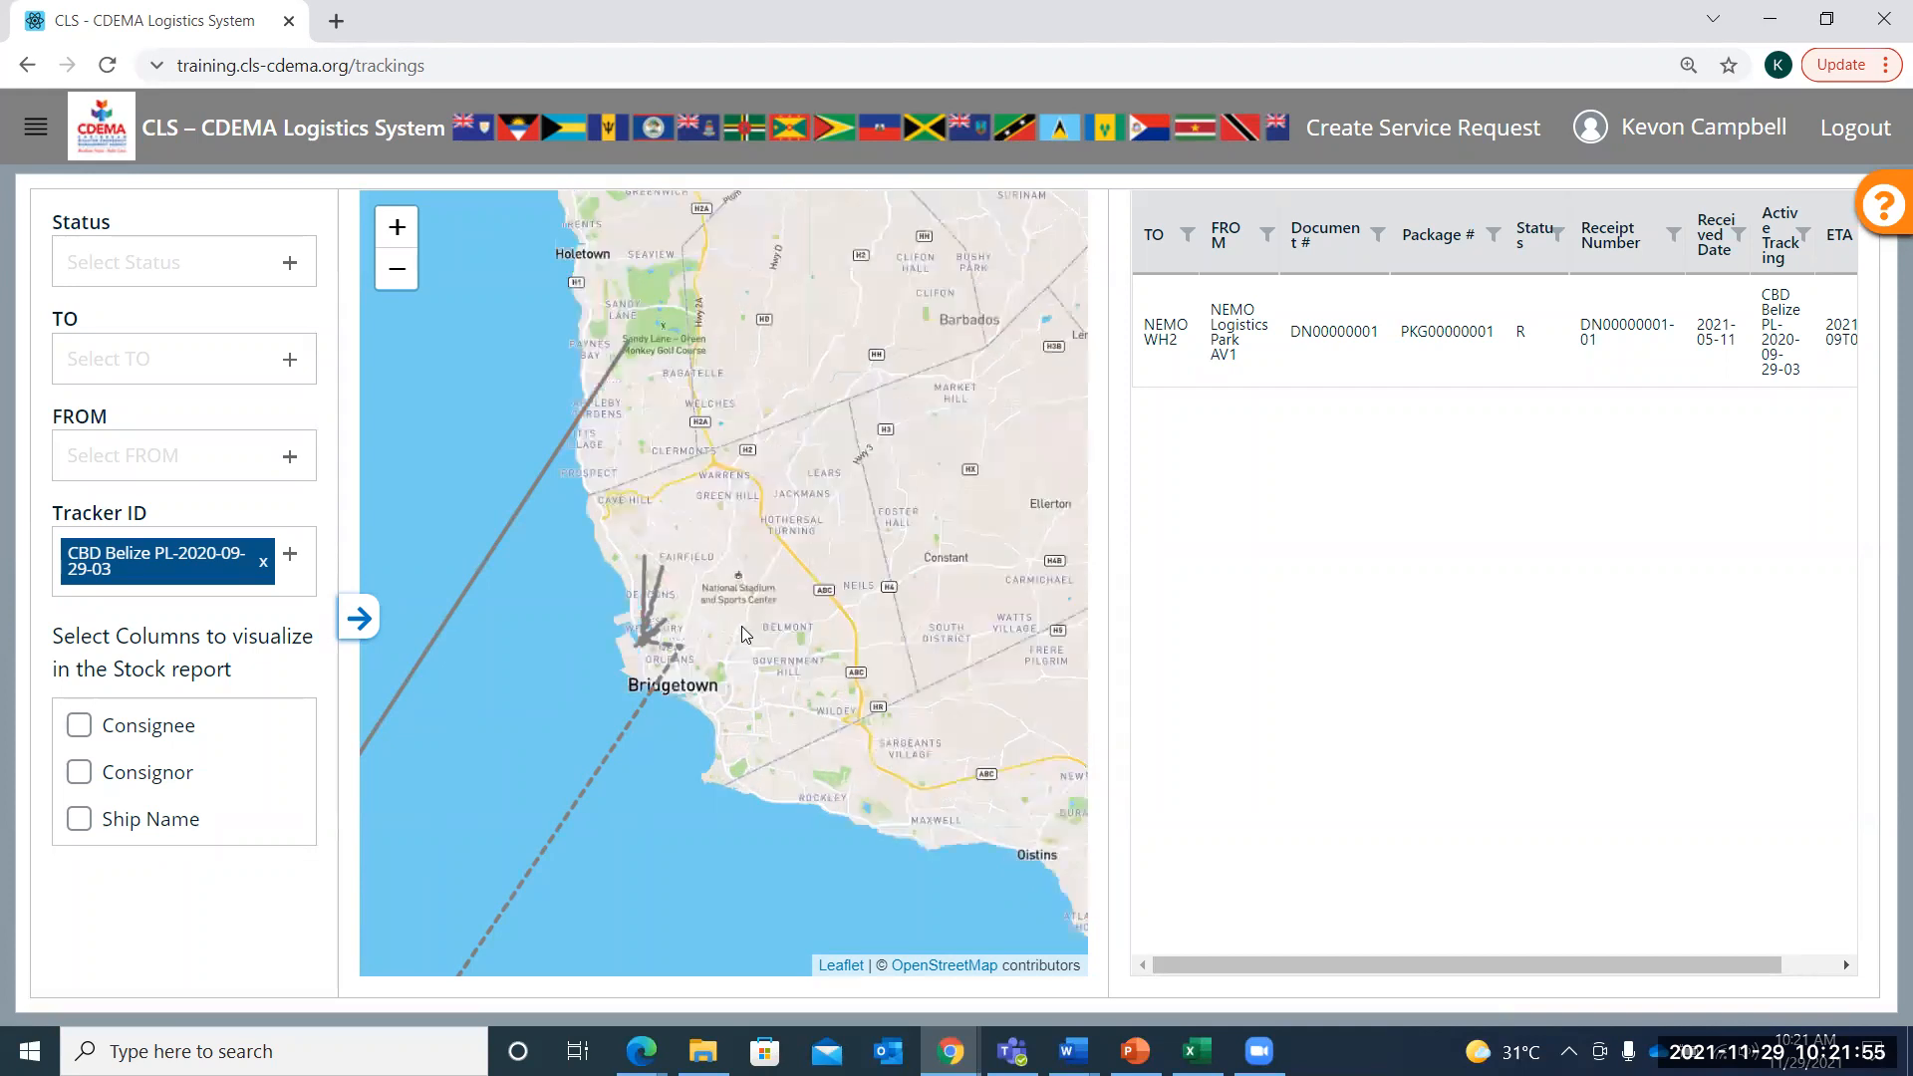
pyautogui.moveTo(681, 611); pyautogui.dragTo(712, 578)
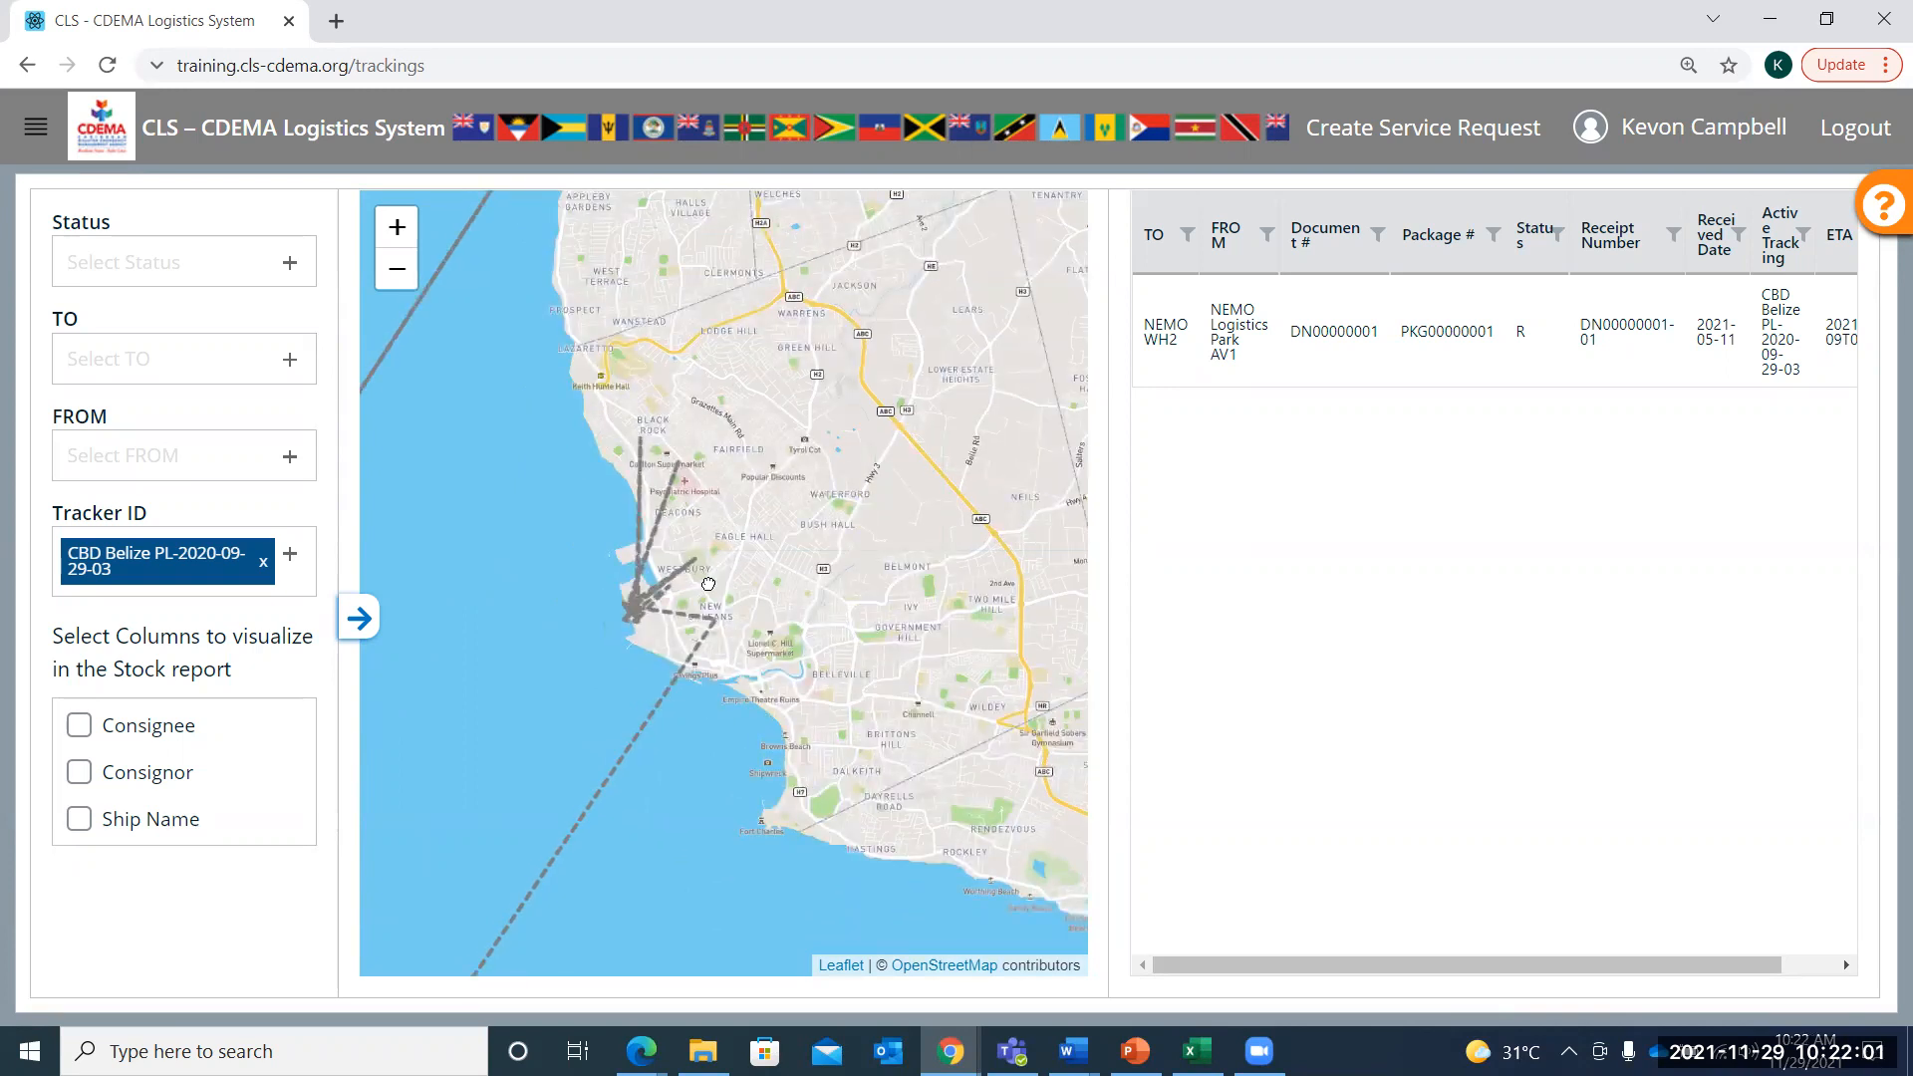
pyautogui.scroll(2, 714, 574)
pyautogui.moveTo(555, 633); pyautogui.dragTo(741, 632)
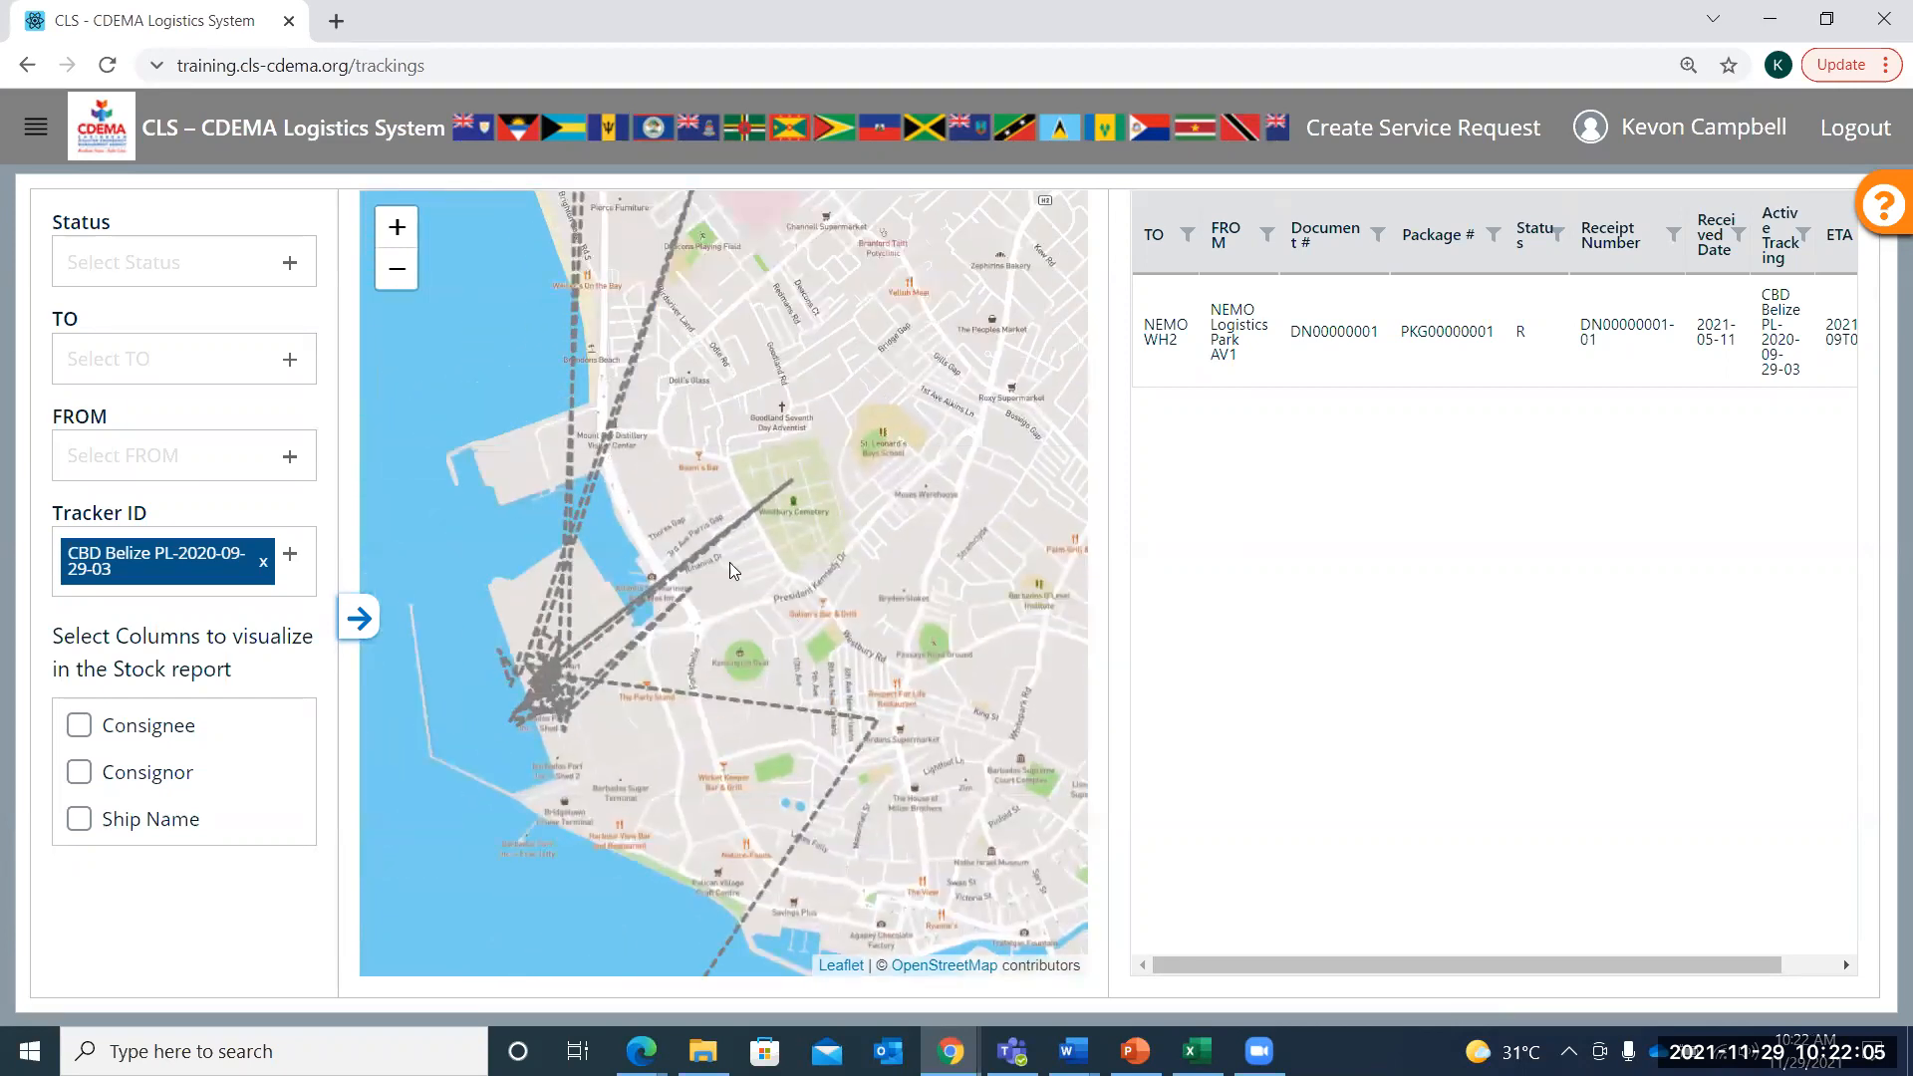
# Examine the tracked route southwest of Barbados and its position relative to the neighbouring islands
pyautogui.scroll(-4, 764, 559)
pyautogui.moveTo(653, 627); pyautogui.dragTo(819, 465)
pyautogui.scroll(-1, 819, 465)
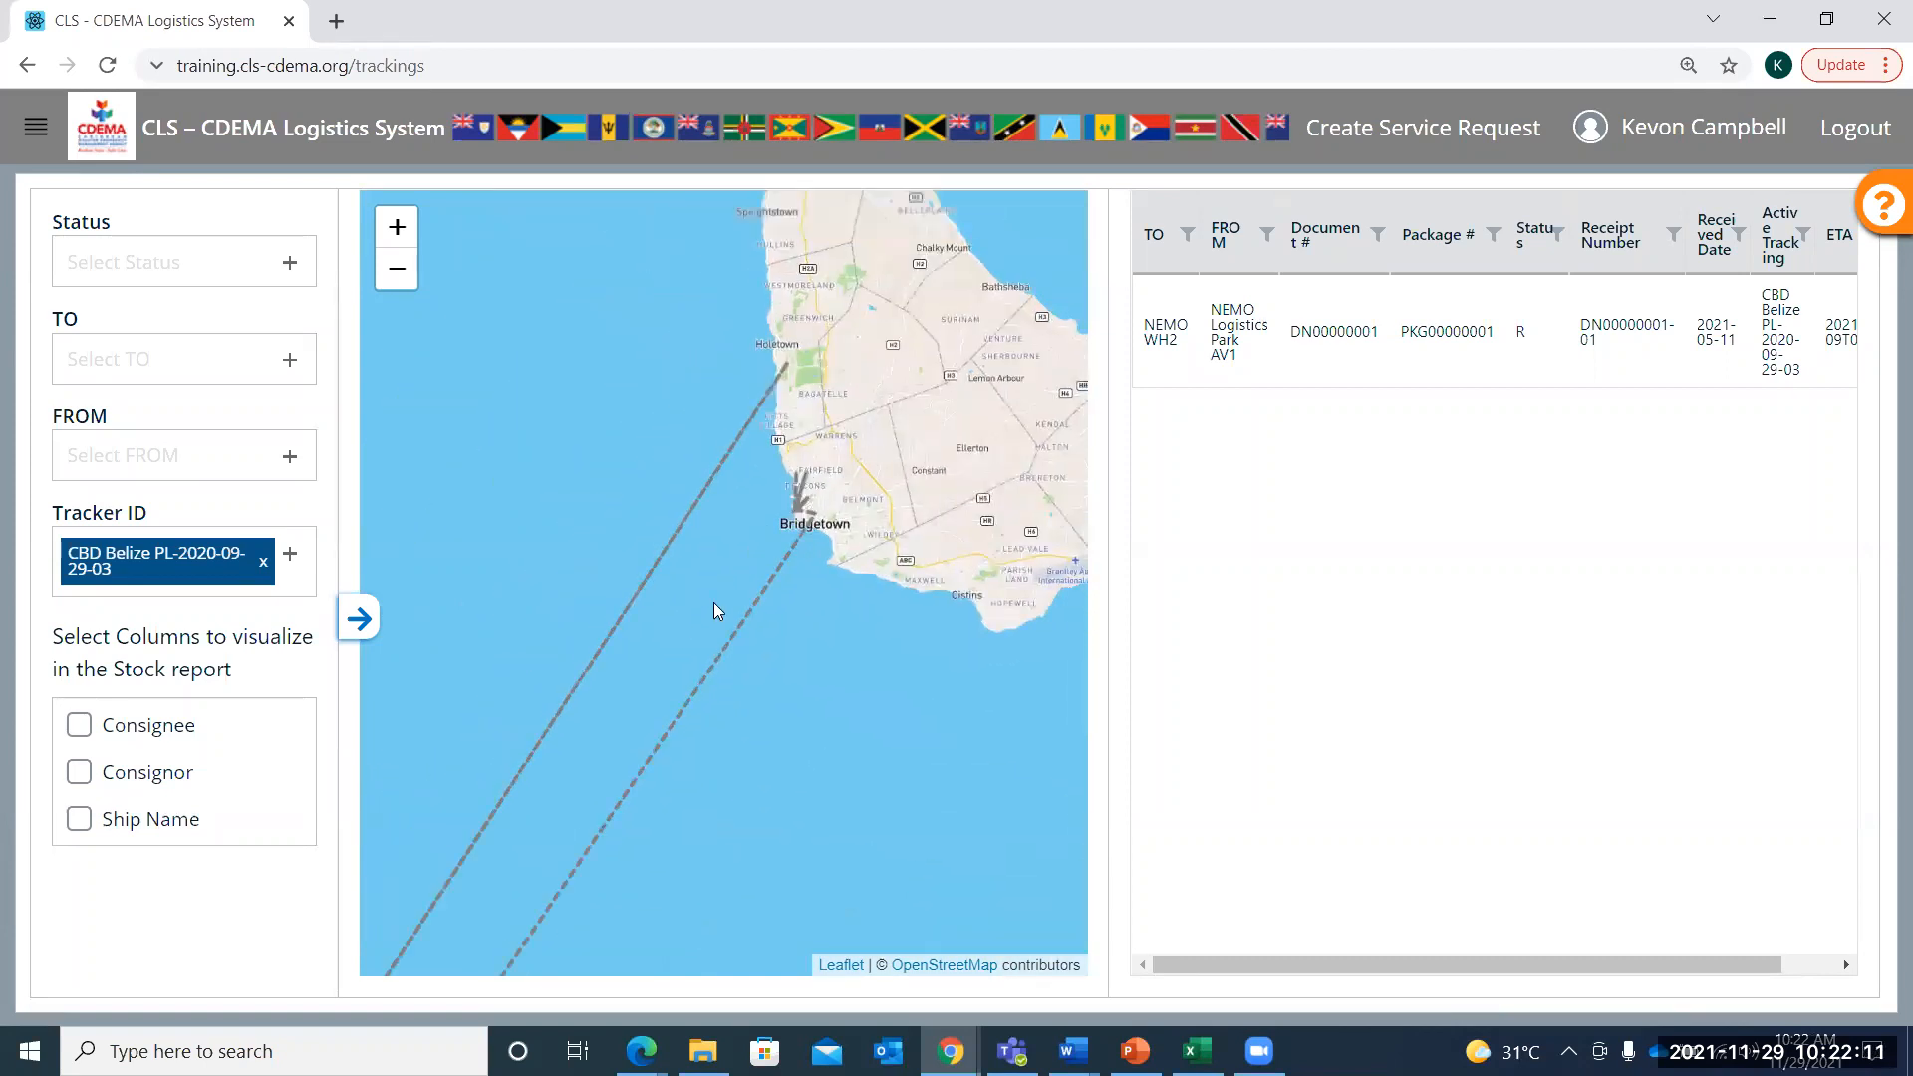
pyautogui.scroll(-1, 867, 466)
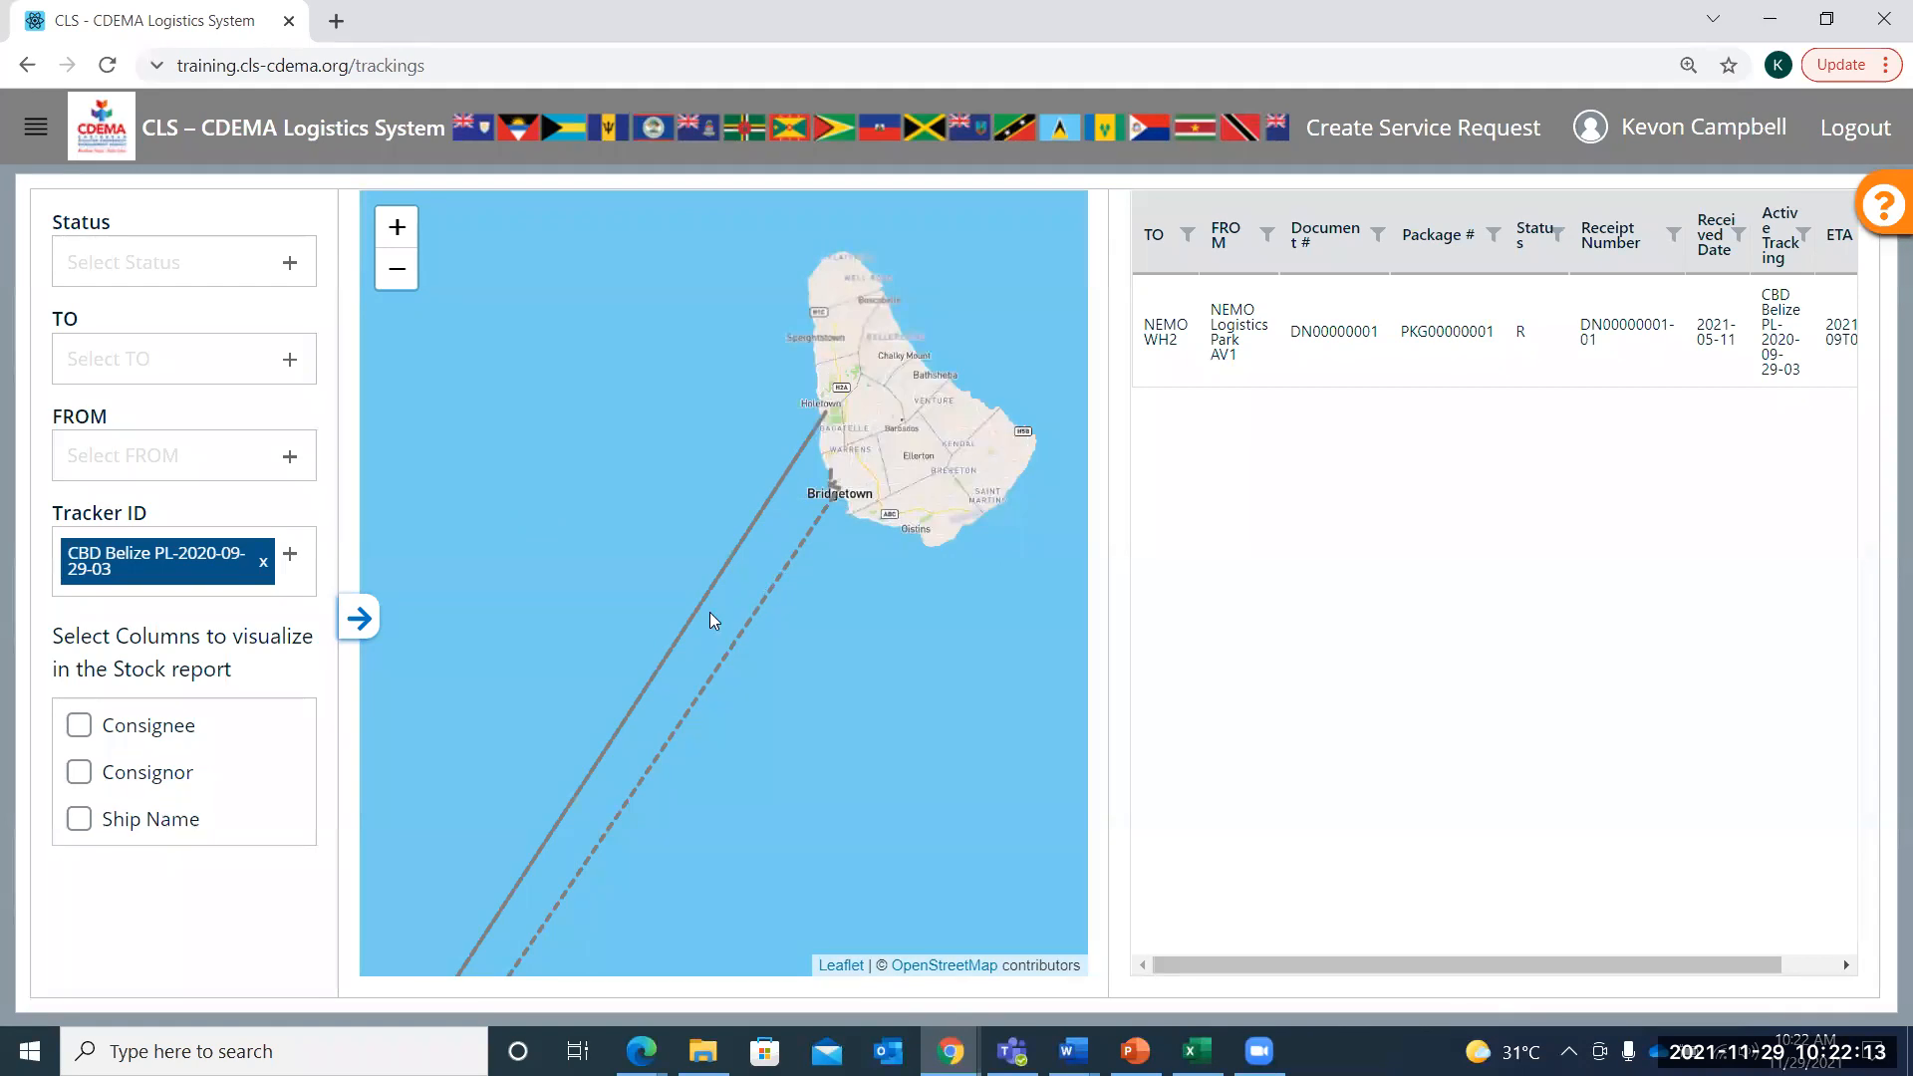
pyautogui.moveTo(689, 662); pyautogui.dragTo(765, 546)
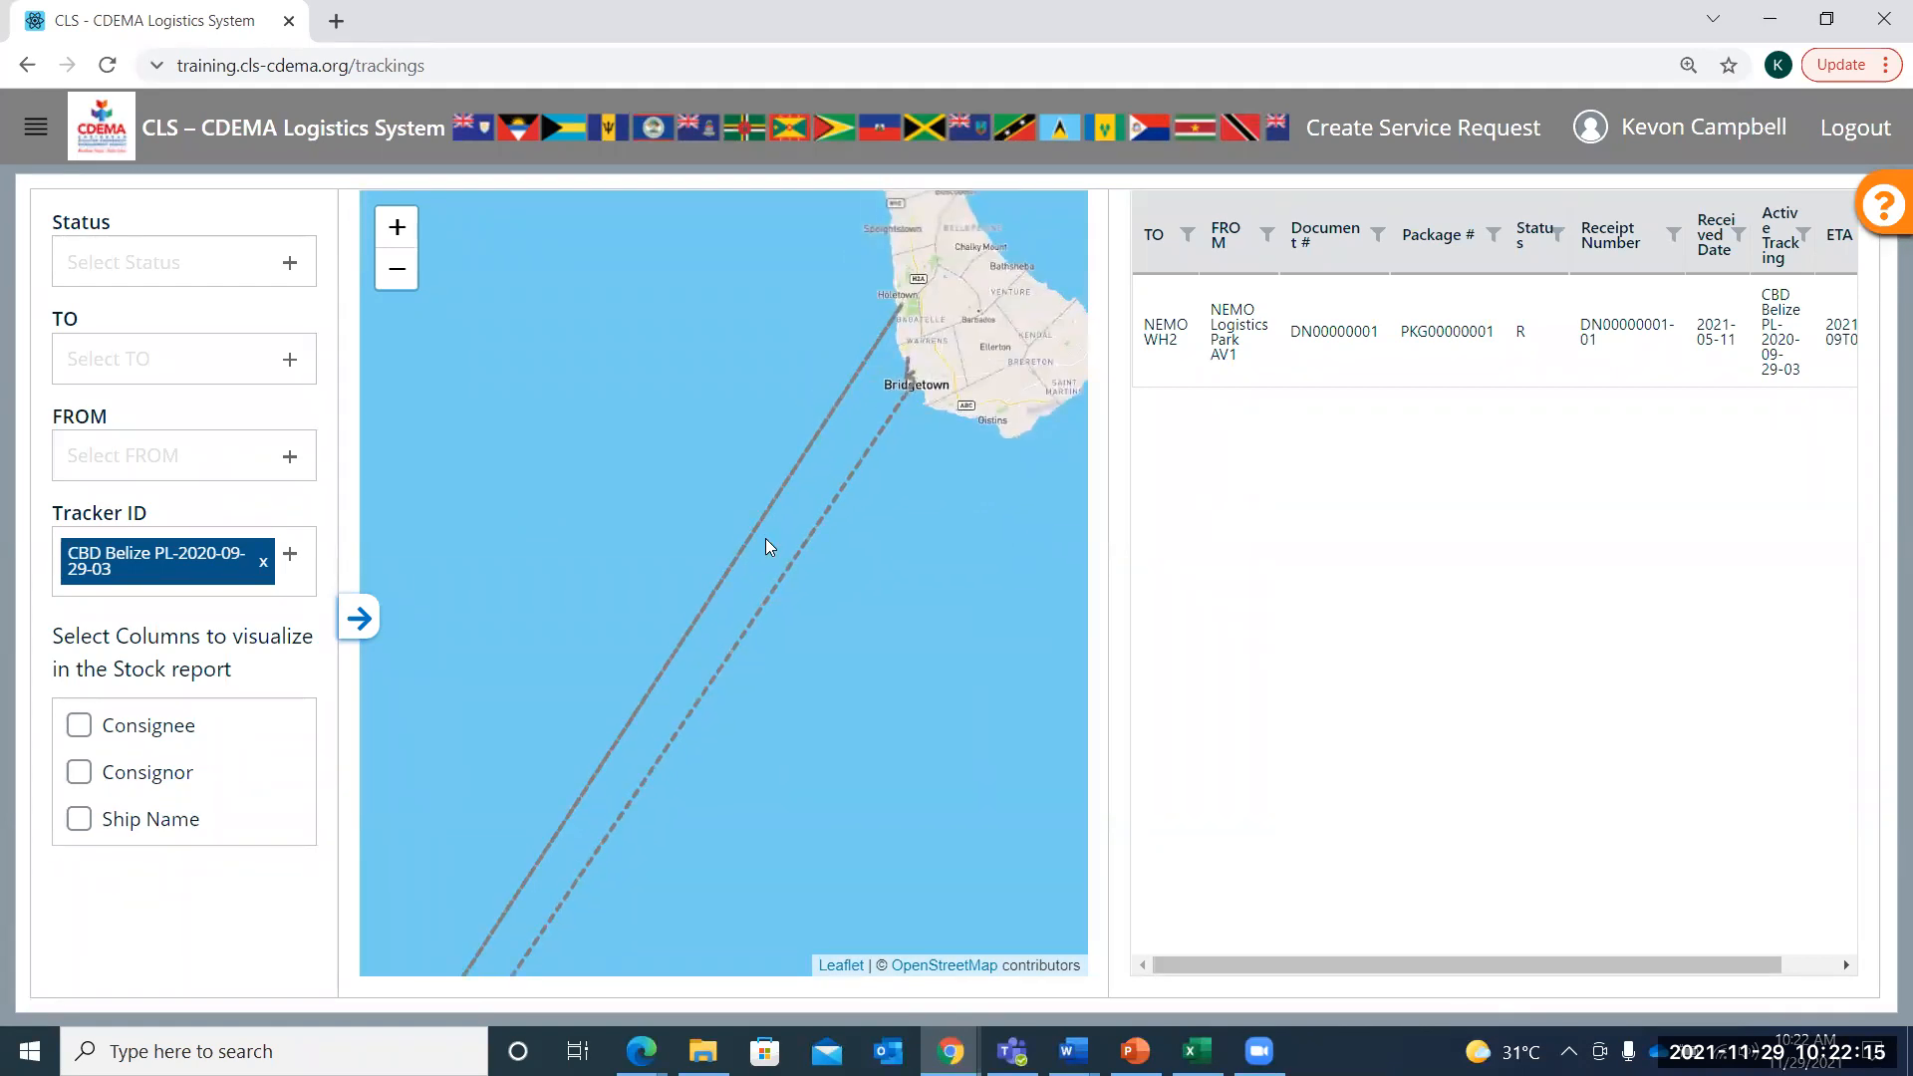
pyautogui.scroll(-1, 765, 538)
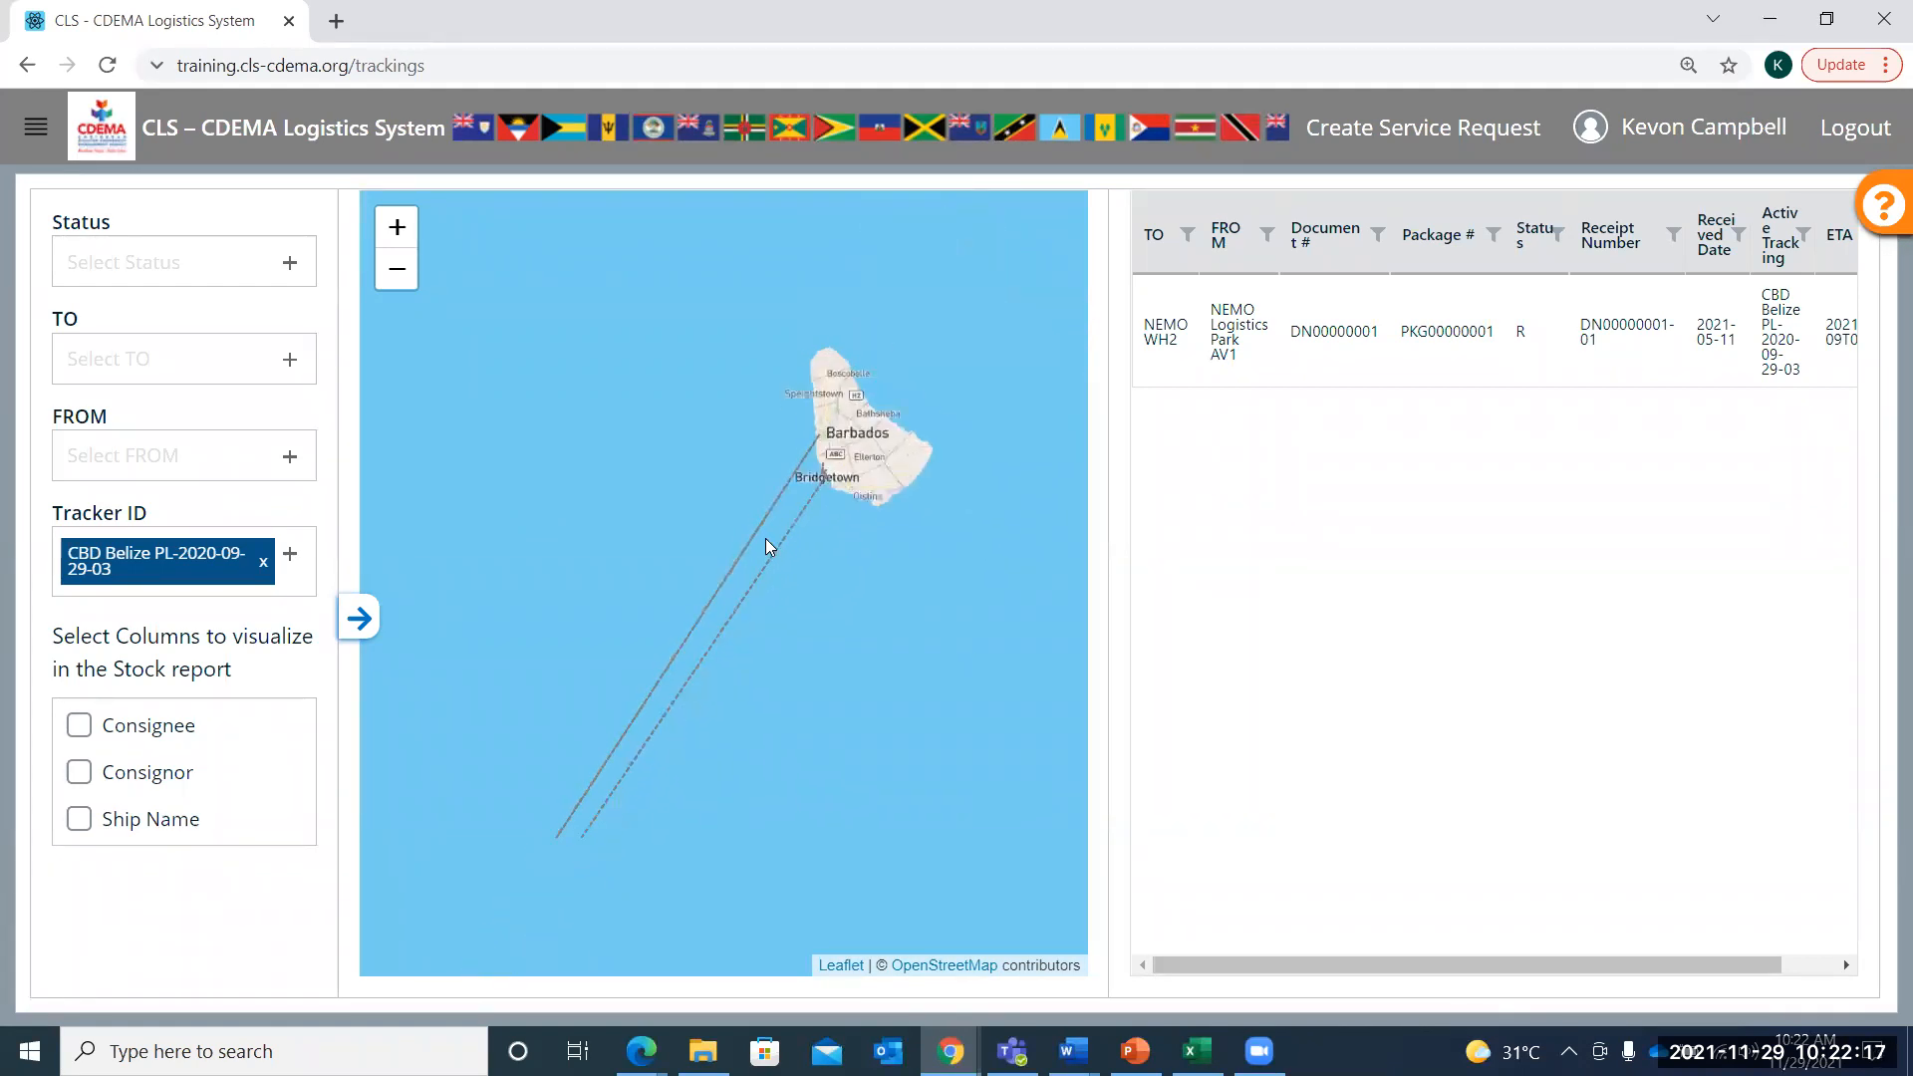
pyautogui.scroll(-2, 762, 528)
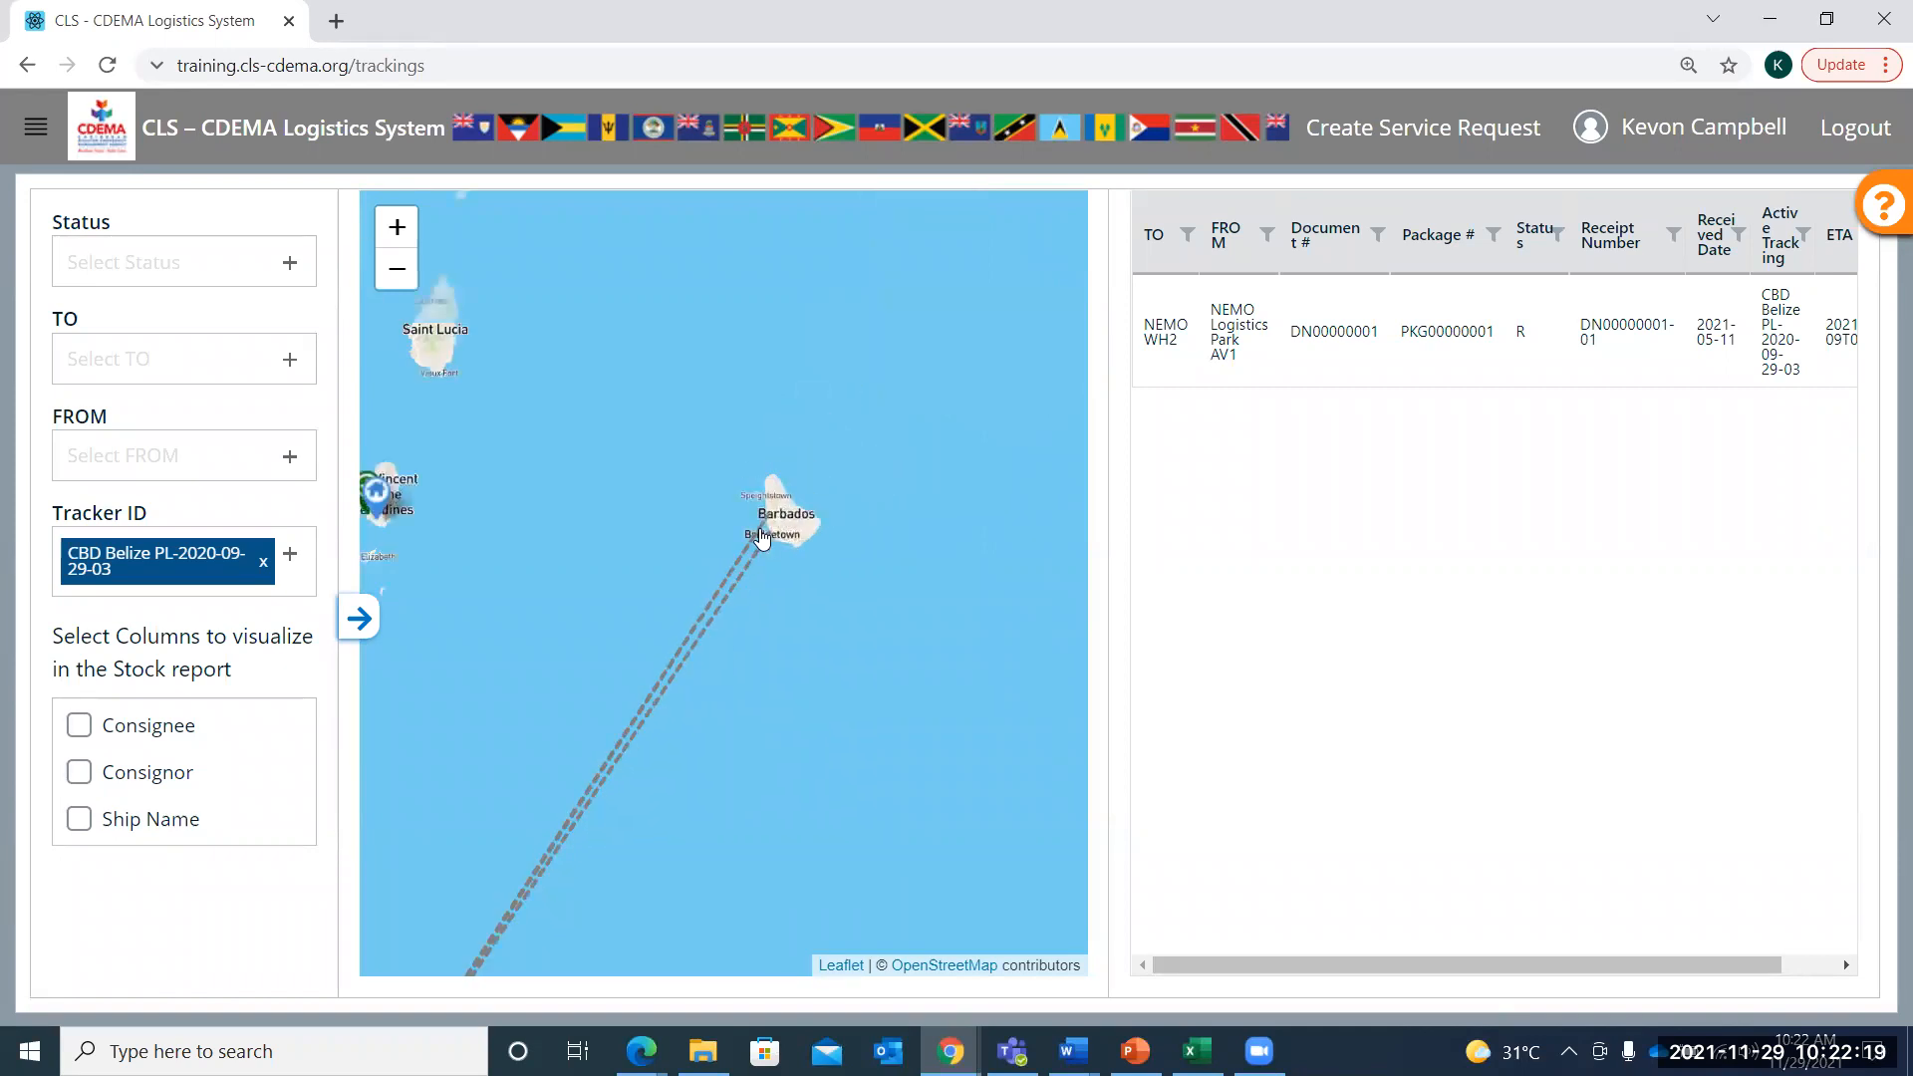
# Trace the tracked route across the Caribbean to its marker on the coast of Belize
pyautogui.moveTo(542, 424); pyautogui.dragTo(849, 400)
pyautogui.scroll(-1, 641, 454)
pyautogui.moveTo(442, 416)
pyautogui.mouseDown()
pyautogui.moveTo(797, 406)
pyautogui.moveTo(697, 476)
pyautogui.mouseUp()
pyautogui.moveTo(548, 426); pyautogui.dragTo(795, 397)
pyautogui.scroll(1, 502, 365)
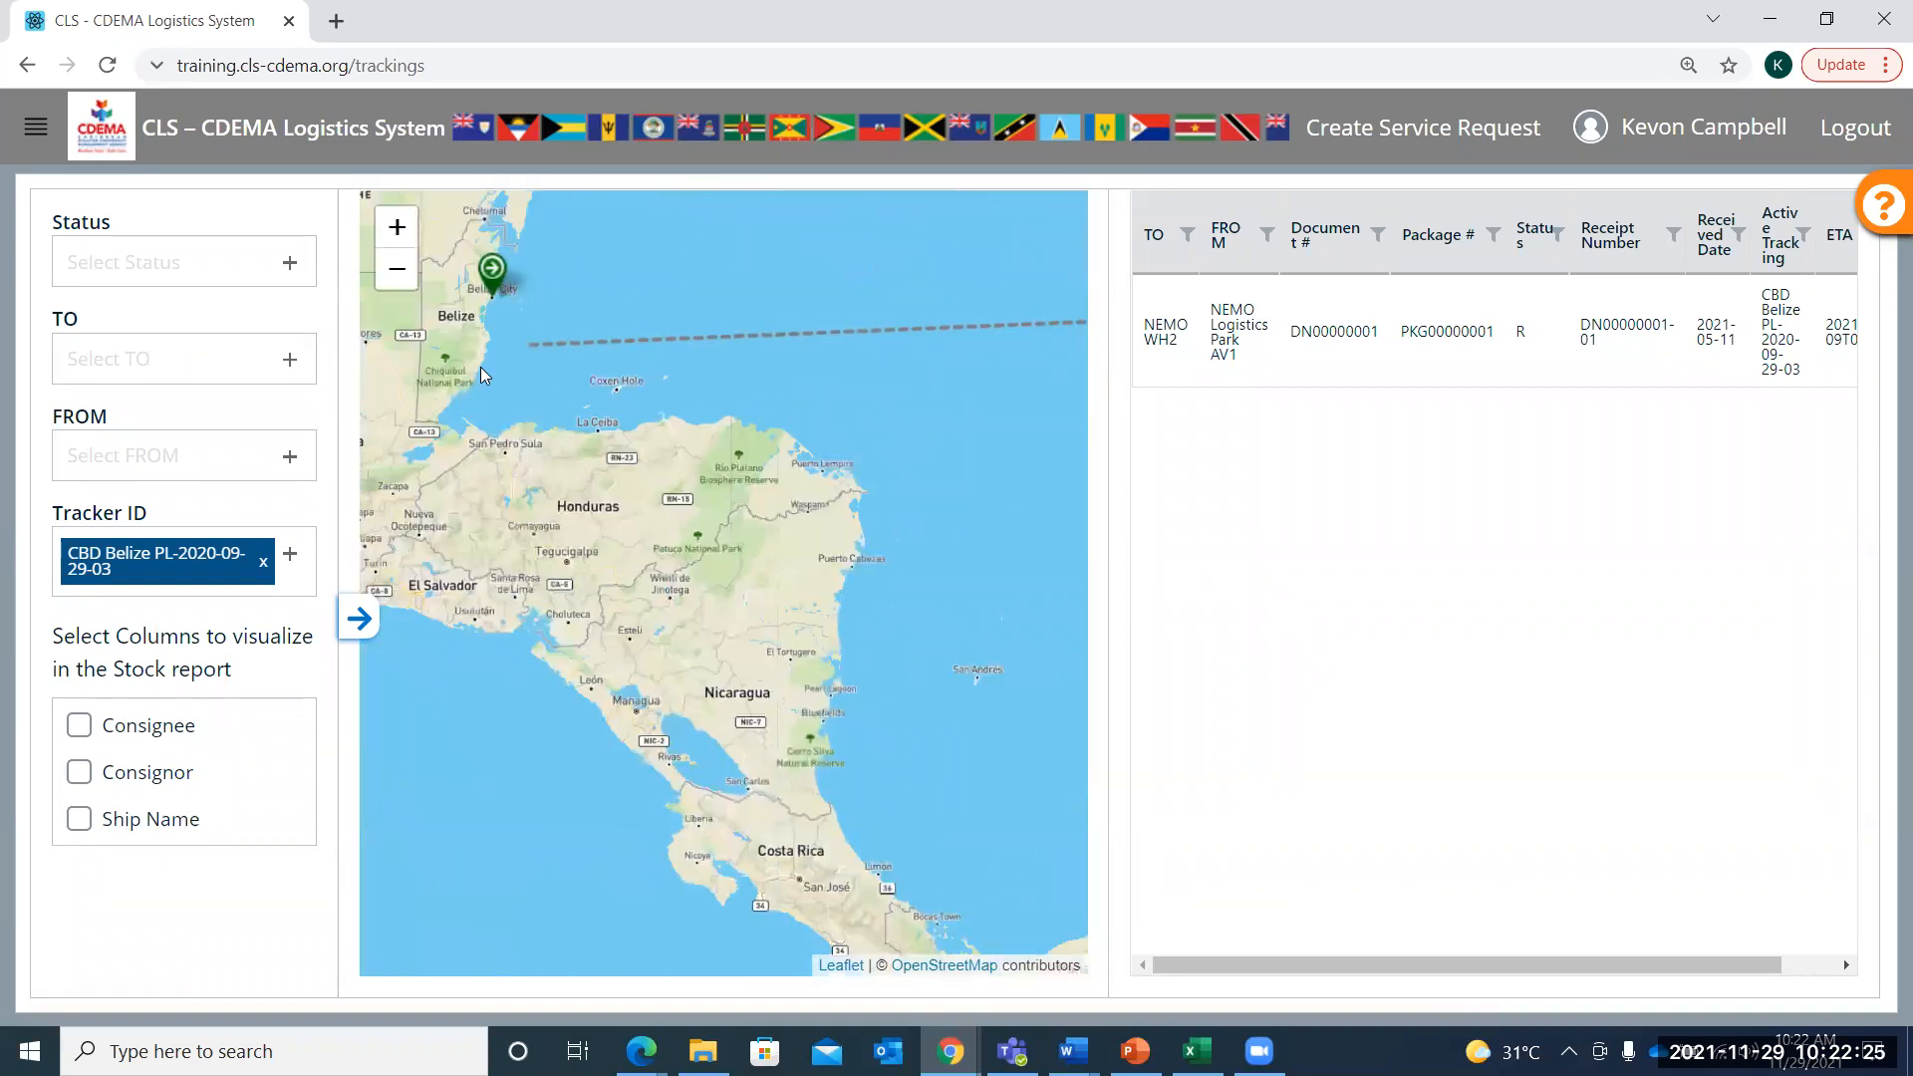
pyautogui.moveTo(480, 343)
pyautogui.mouseDown()
pyautogui.moveTo(1013, 655)
pyautogui.moveTo(940, 717)
pyautogui.moveTo(931, 753)
pyautogui.mouseUp()
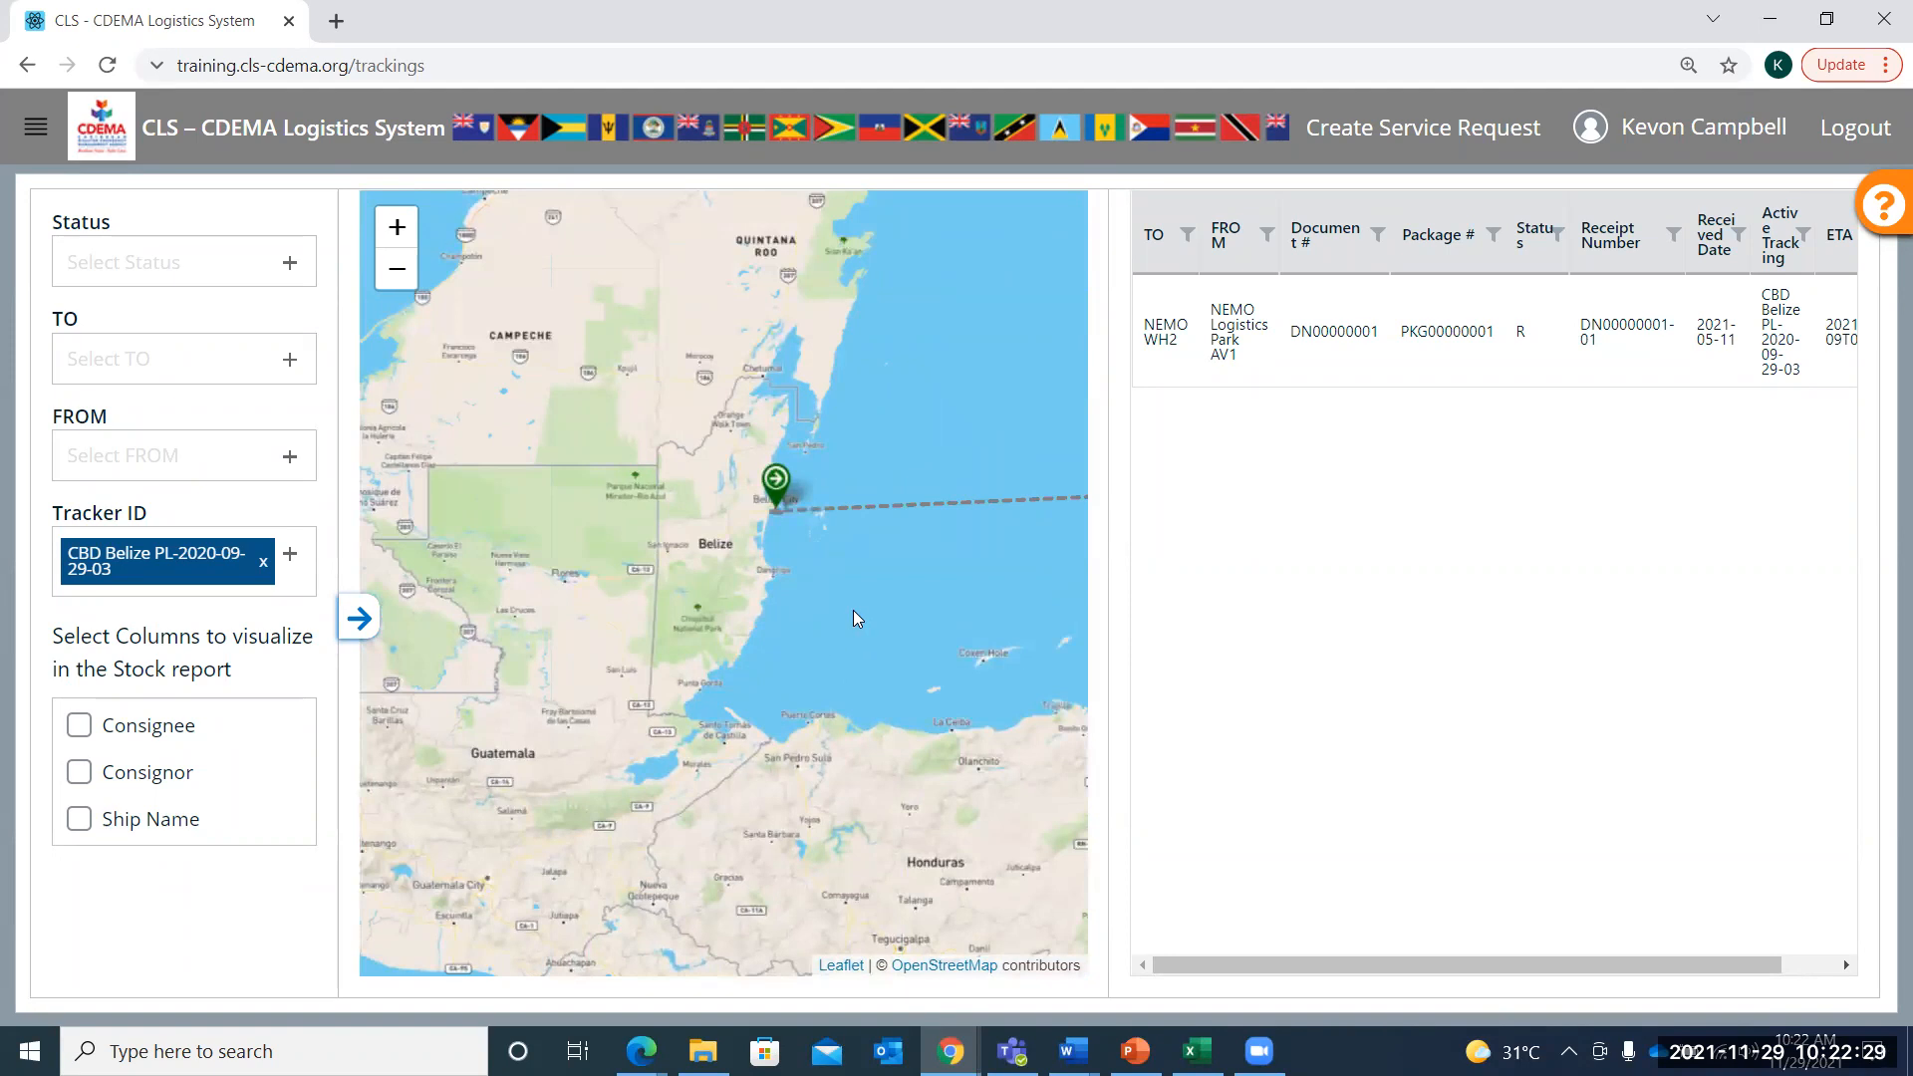
# Follow the tracked route eastward from Belize and examine its stop at Kingston, Jamaica
pyautogui.press('-')
pyautogui.press('-')
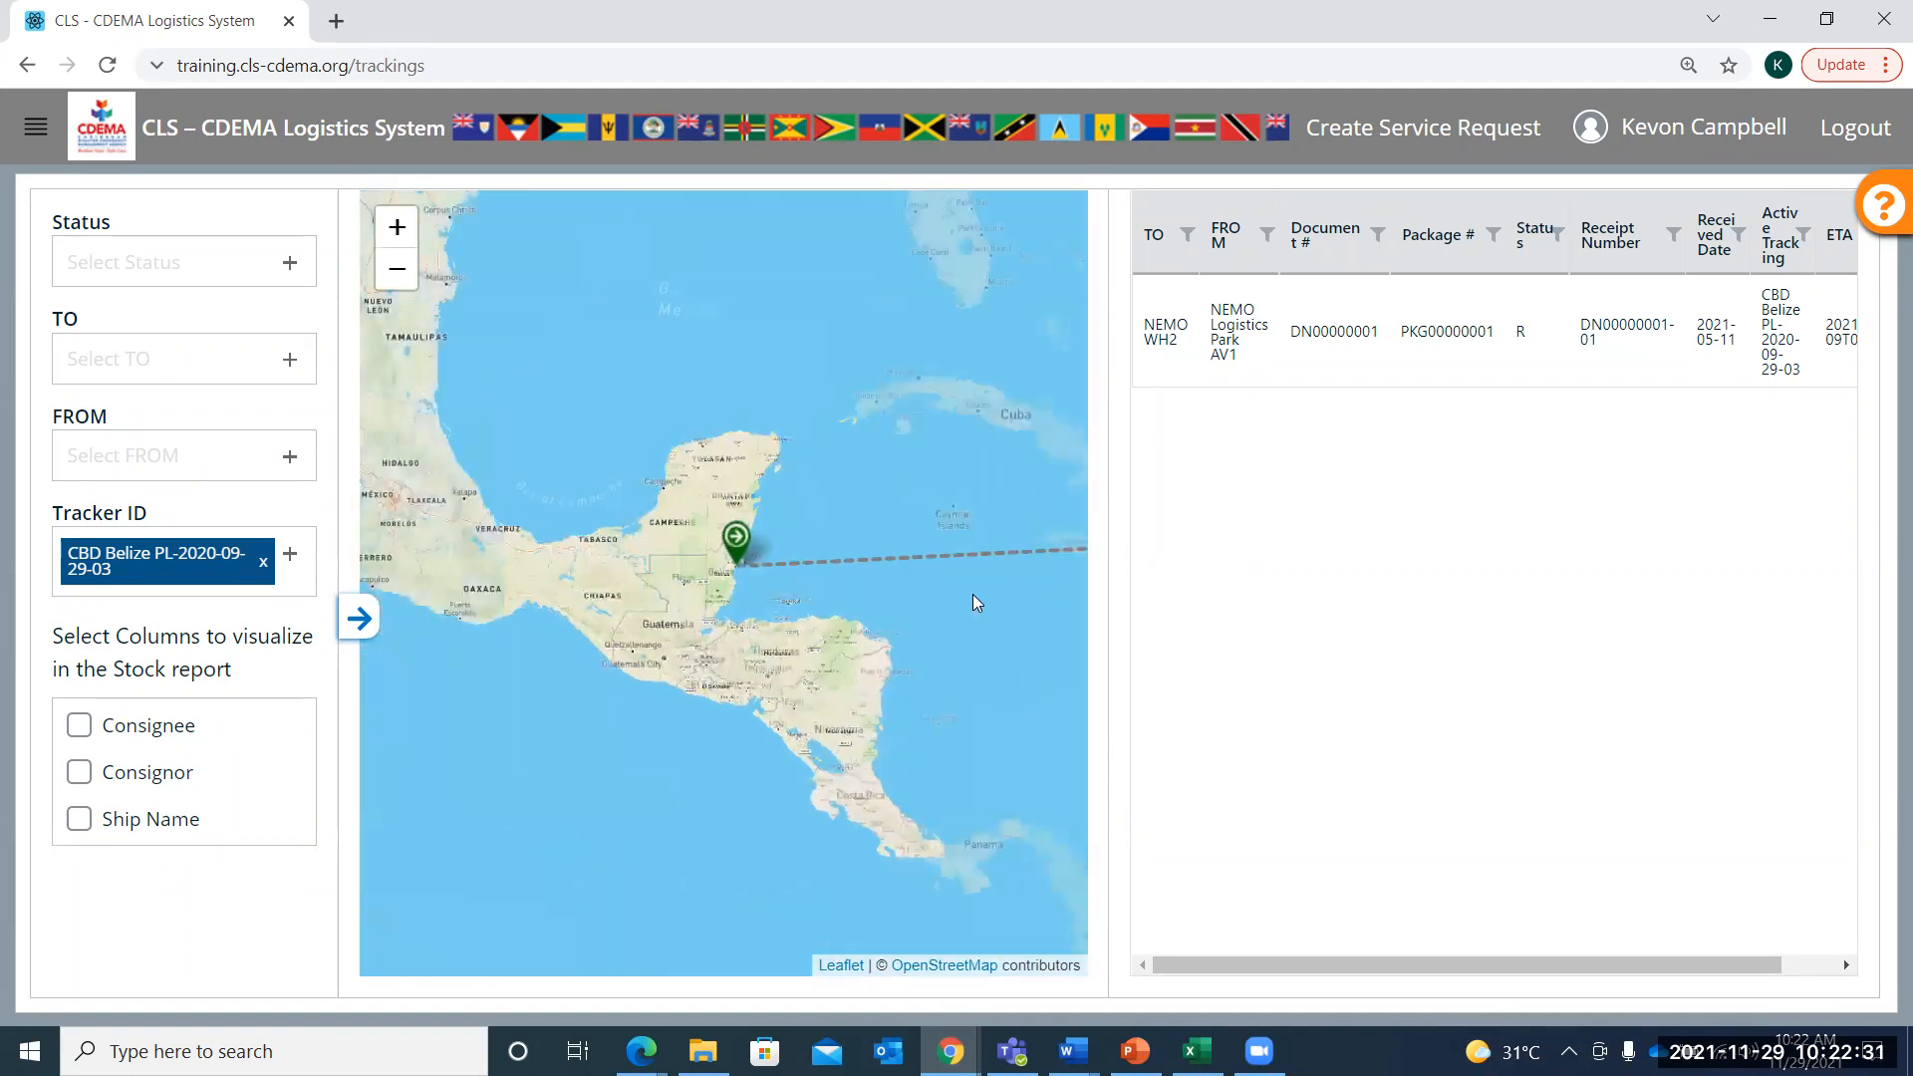
pyautogui.moveTo(892, 599); pyautogui.dragTo(681, 580)
pyautogui.moveTo(924, 579); pyautogui.dragTo(588, 586)
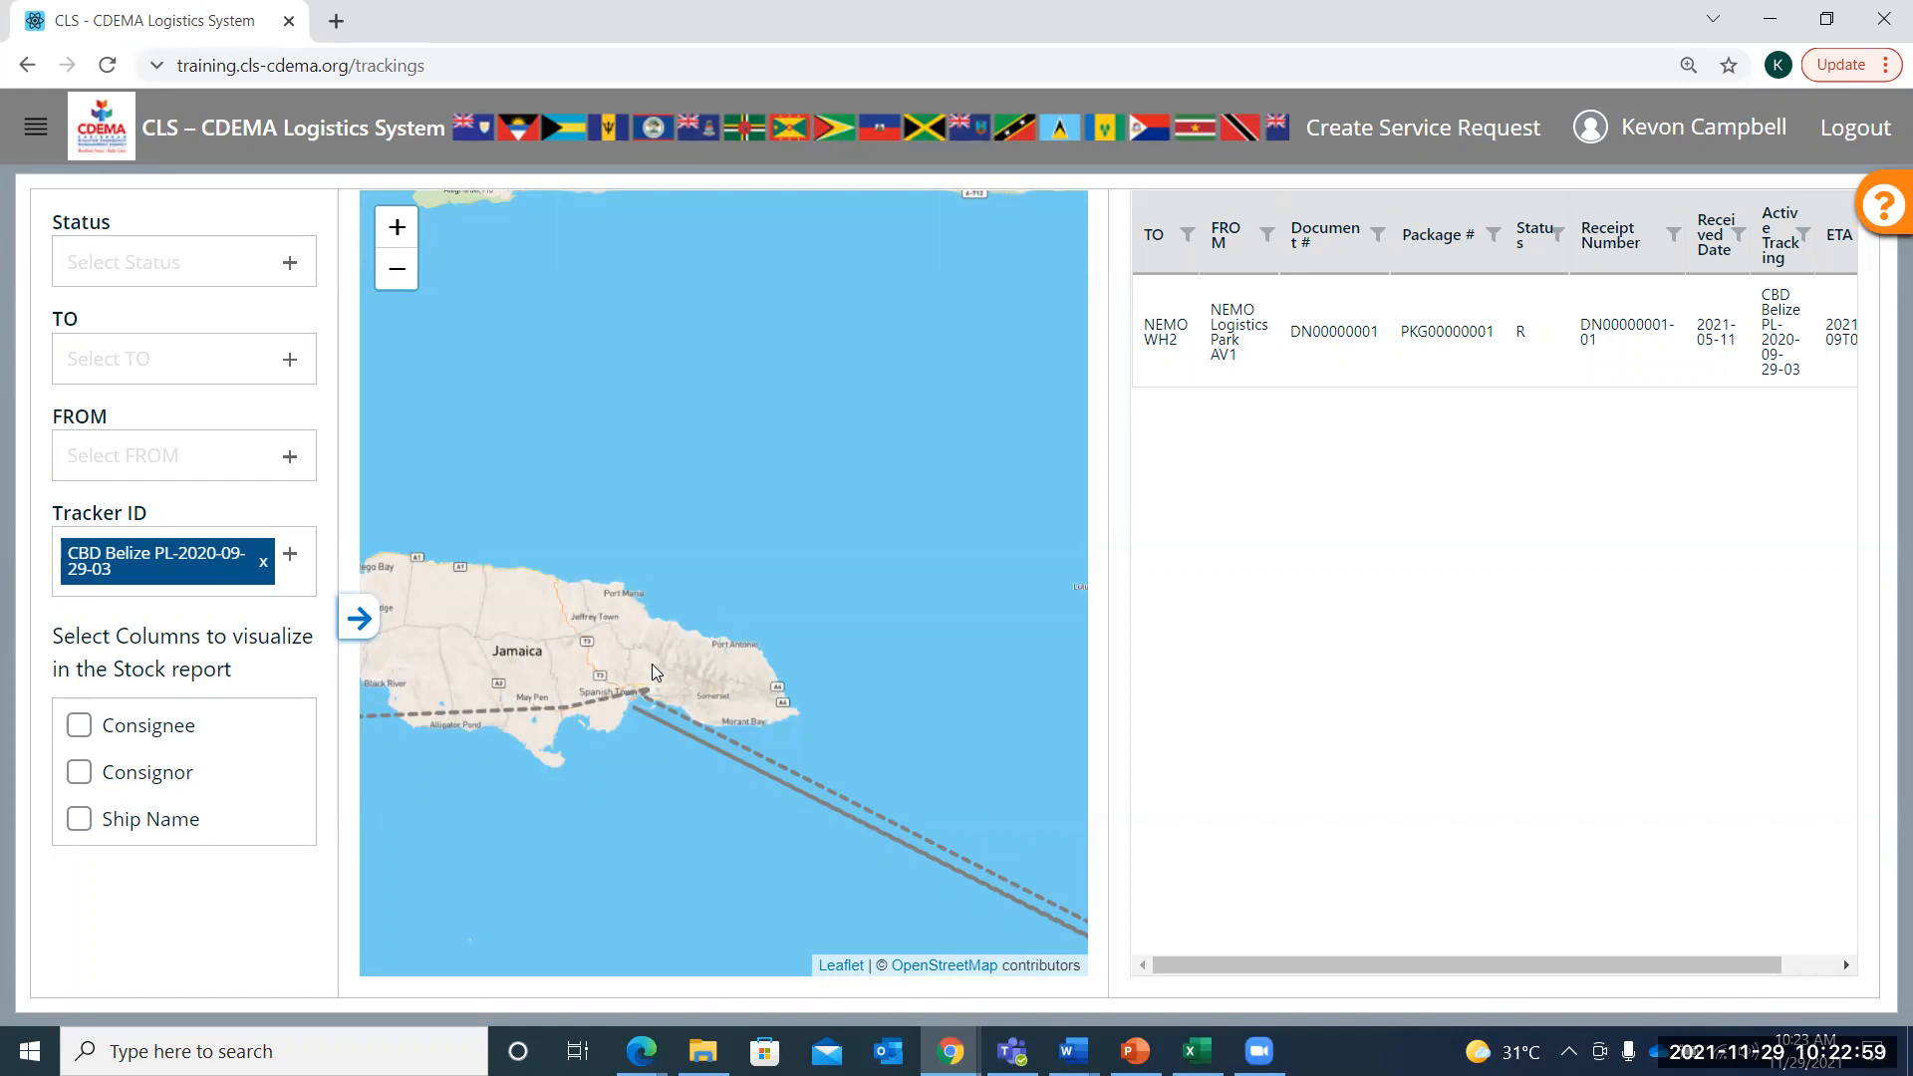
pyautogui.scroll(-1, 649, 663)
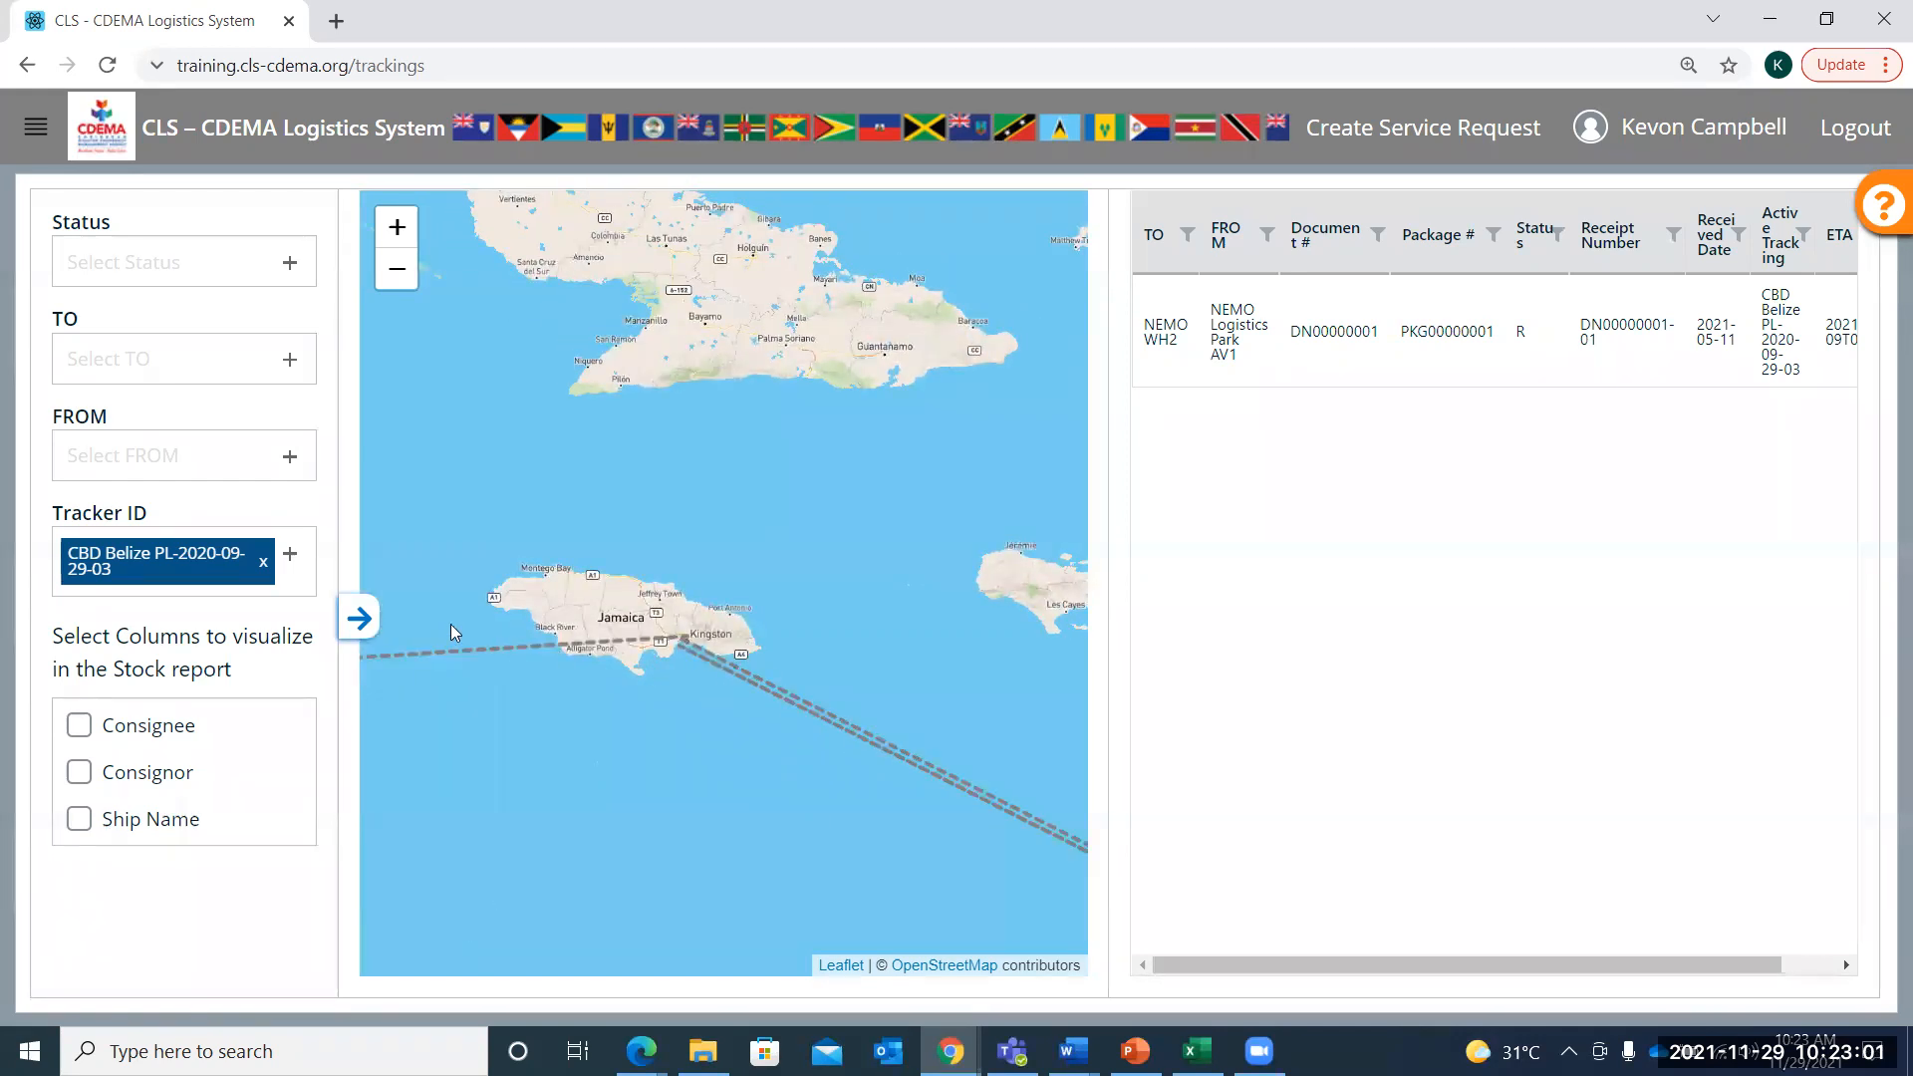
# Trace the tracked route westward from Jamaica and examine its end point around Belize City in close-up
pyautogui.moveTo(454, 623); pyautogui.dragTo(910, 619)
pyautogui.moveTo(491, 577); pyautogui.dragTo(802, 538)
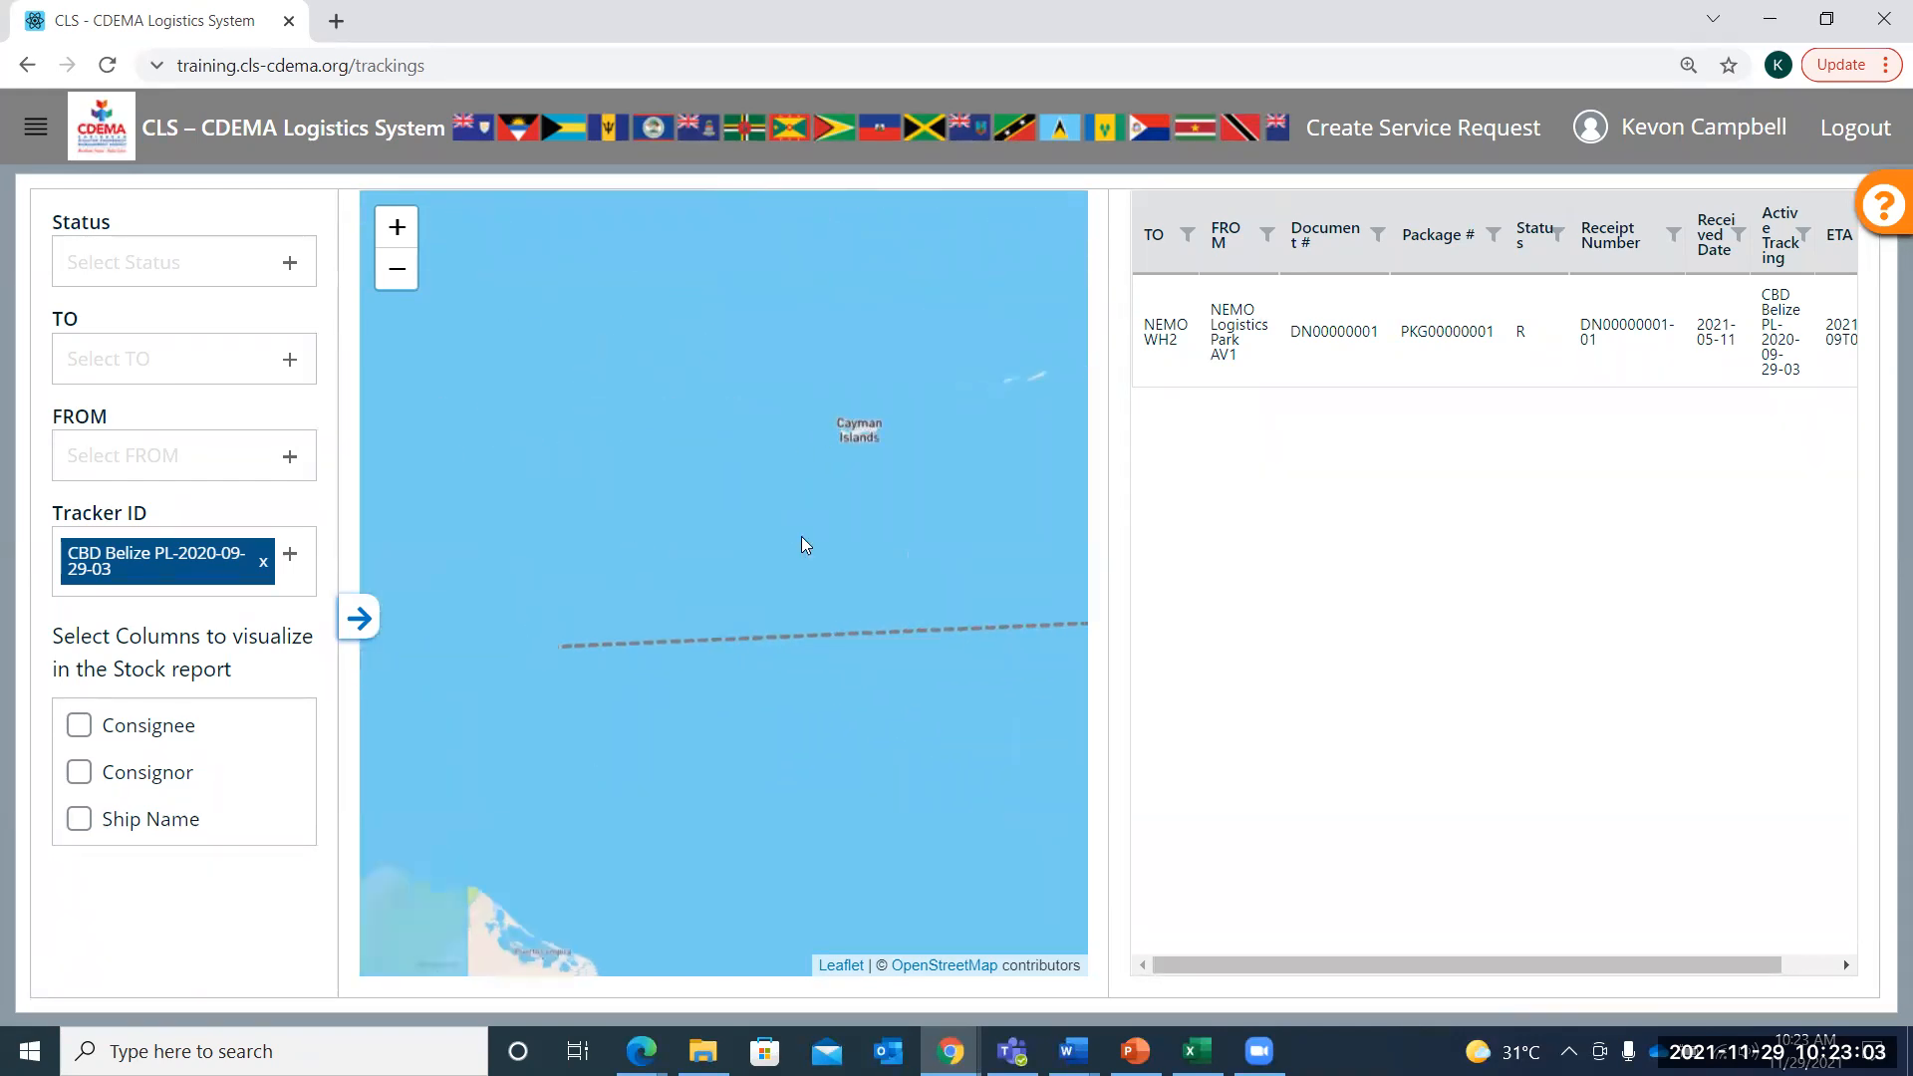
pyautogui.moveTo(504, 572); pyautogui.dragTo(1053, 491)
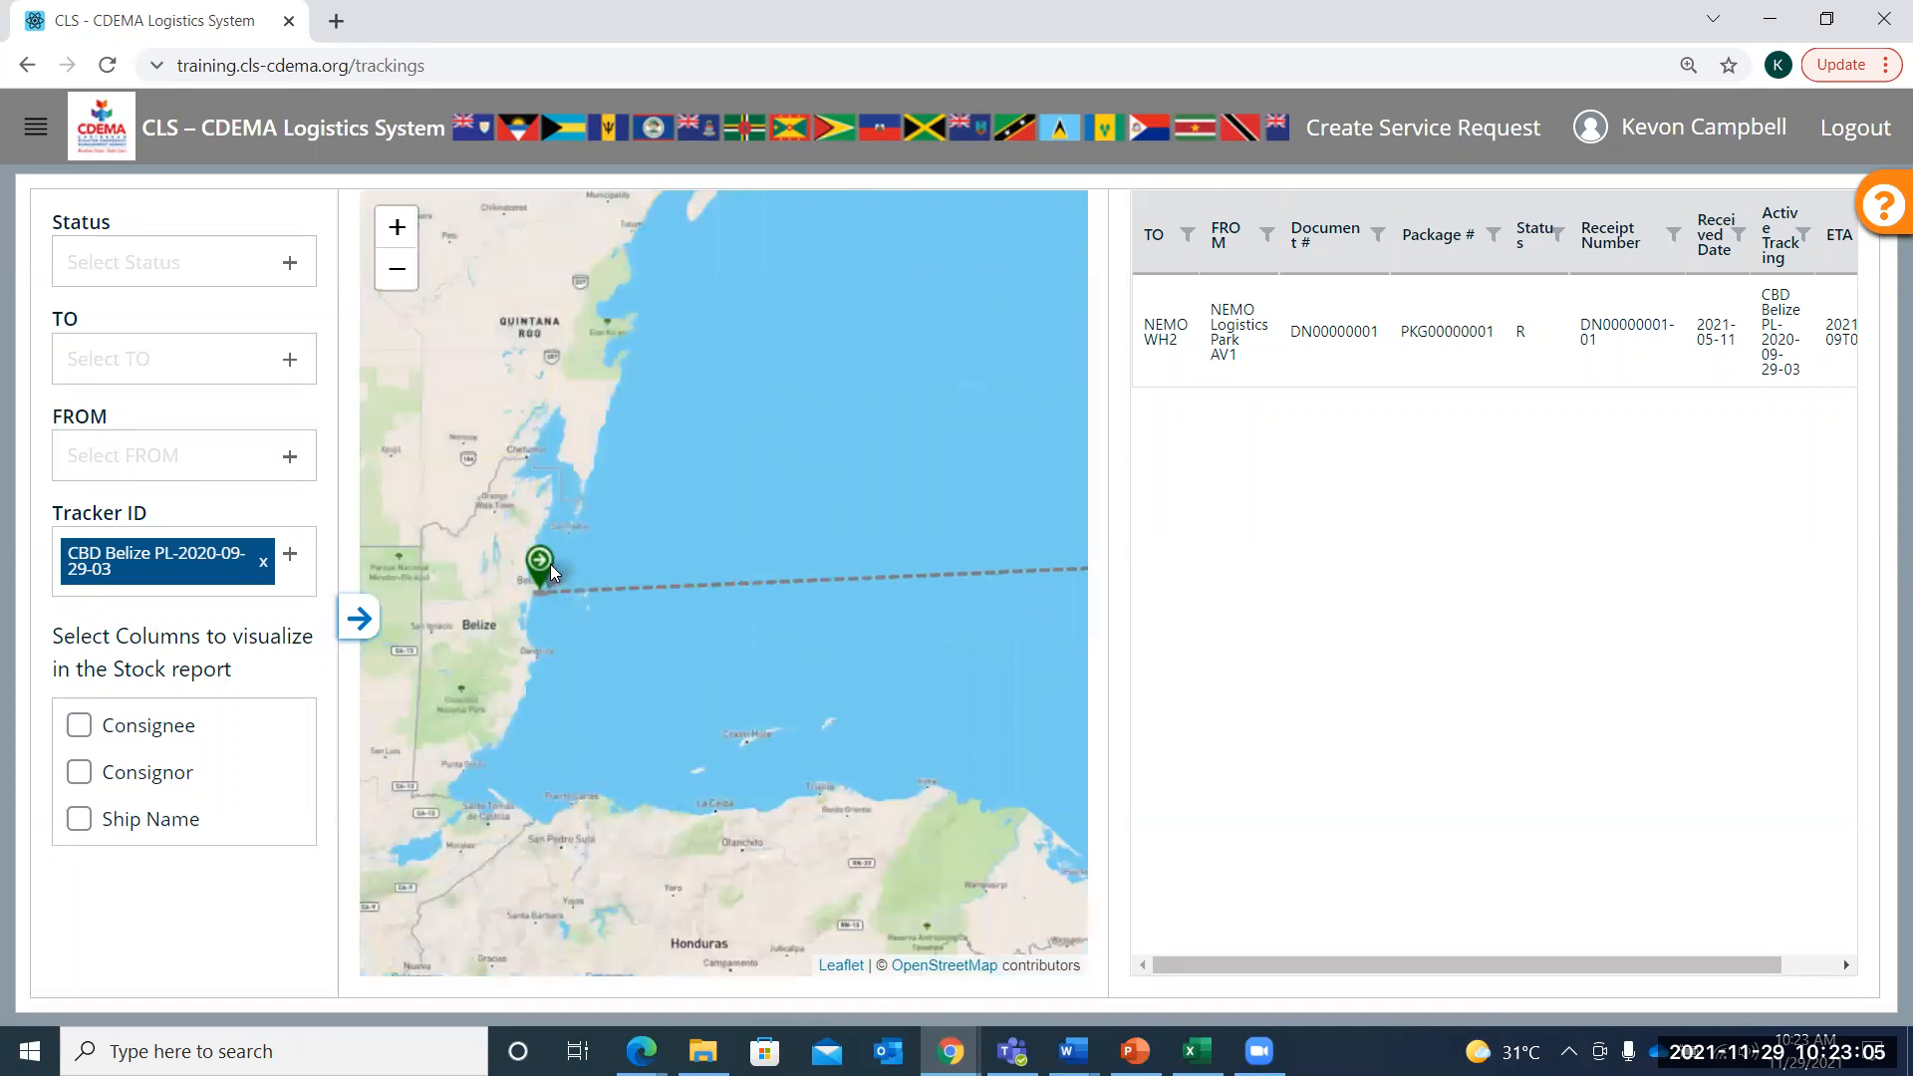
pyautogui.scroll(2, 551, 573)
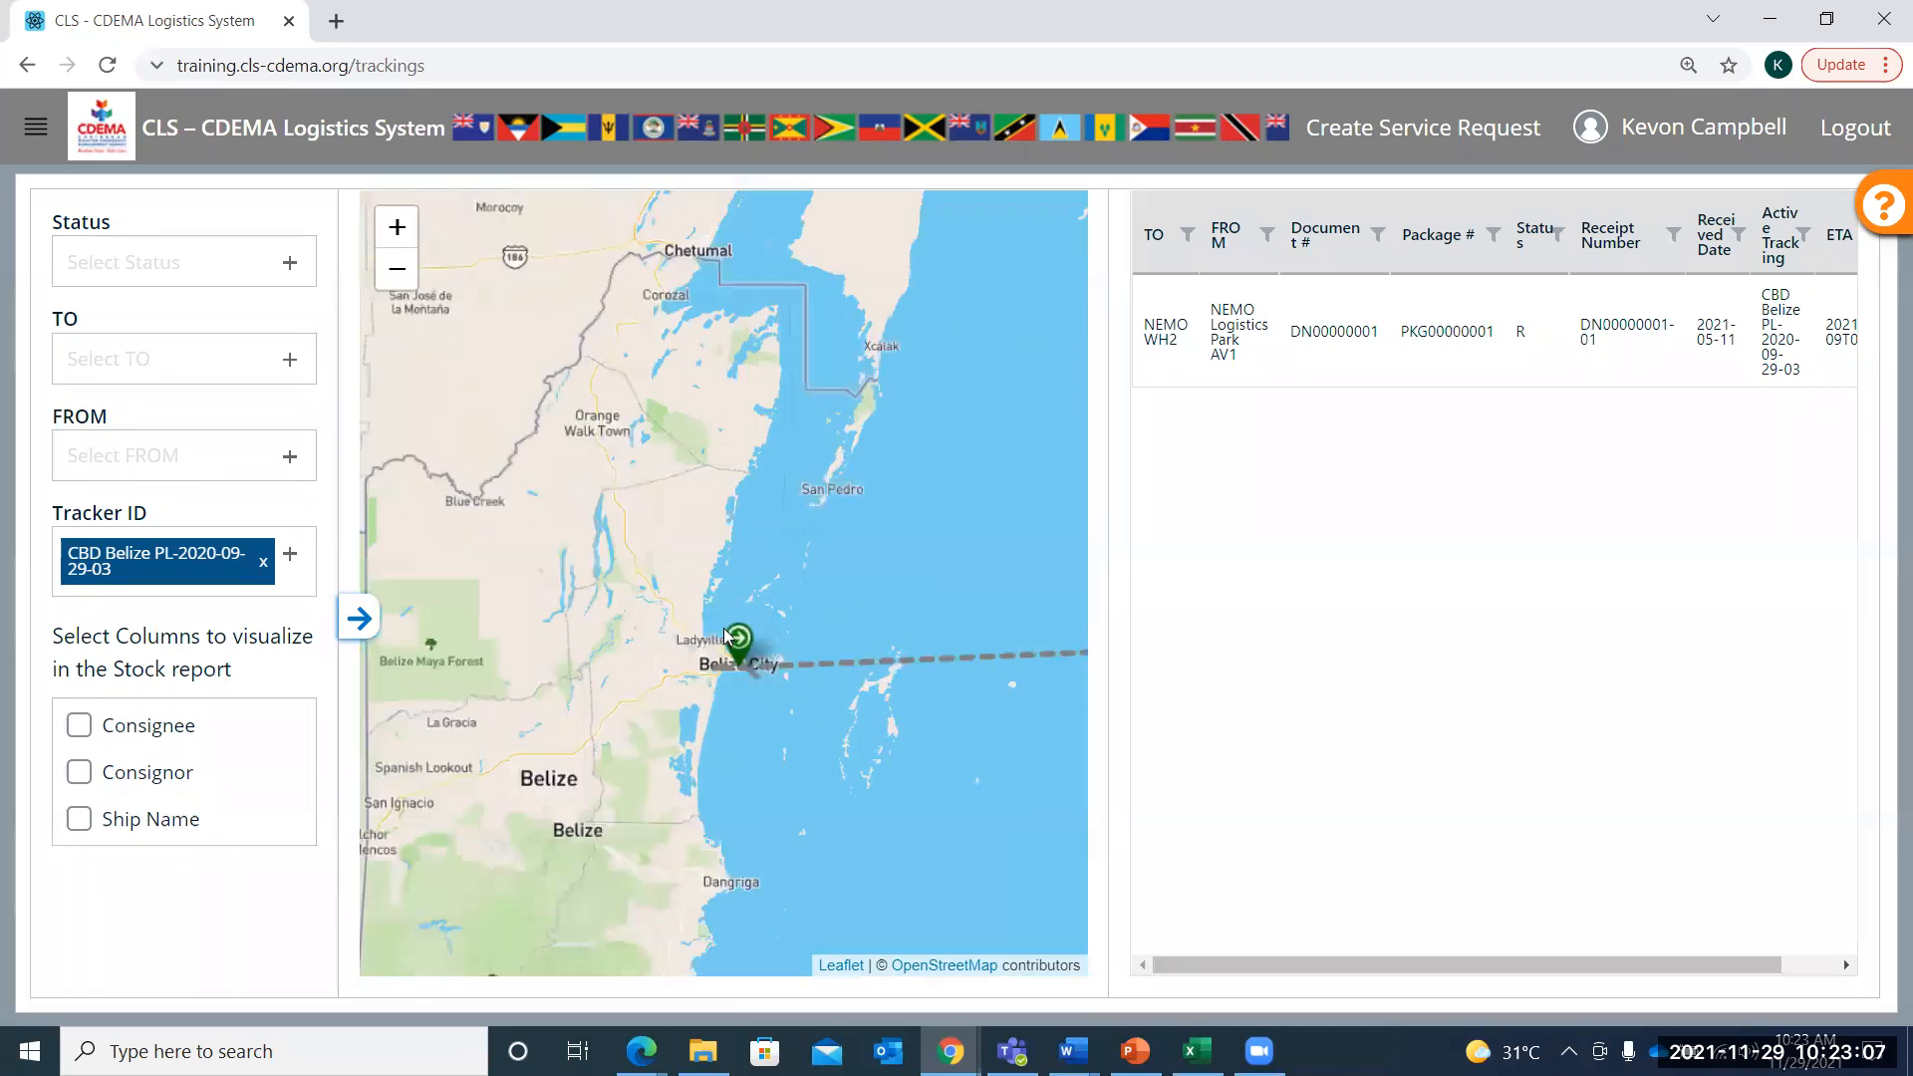
pyautogui.scroll(3, 715, 631)
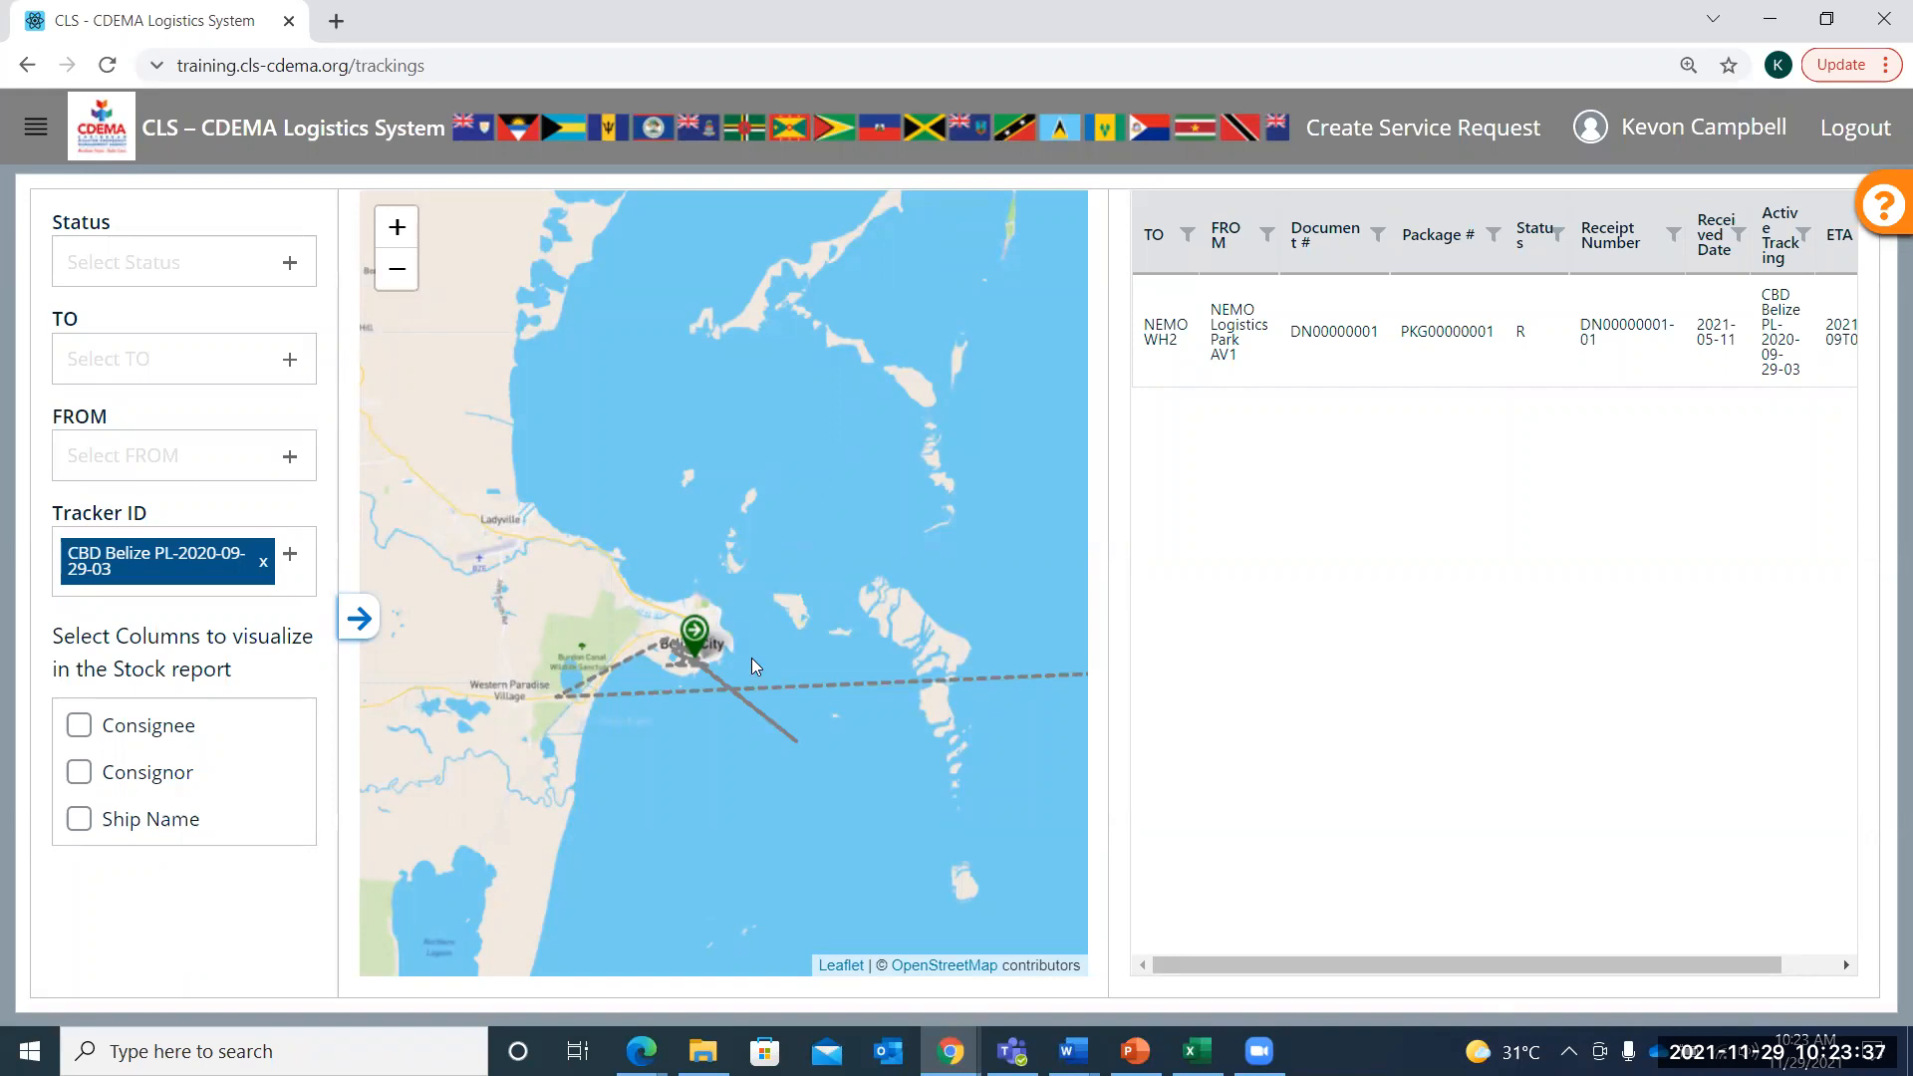
pyautogui.scroll(-2, 811, 647)
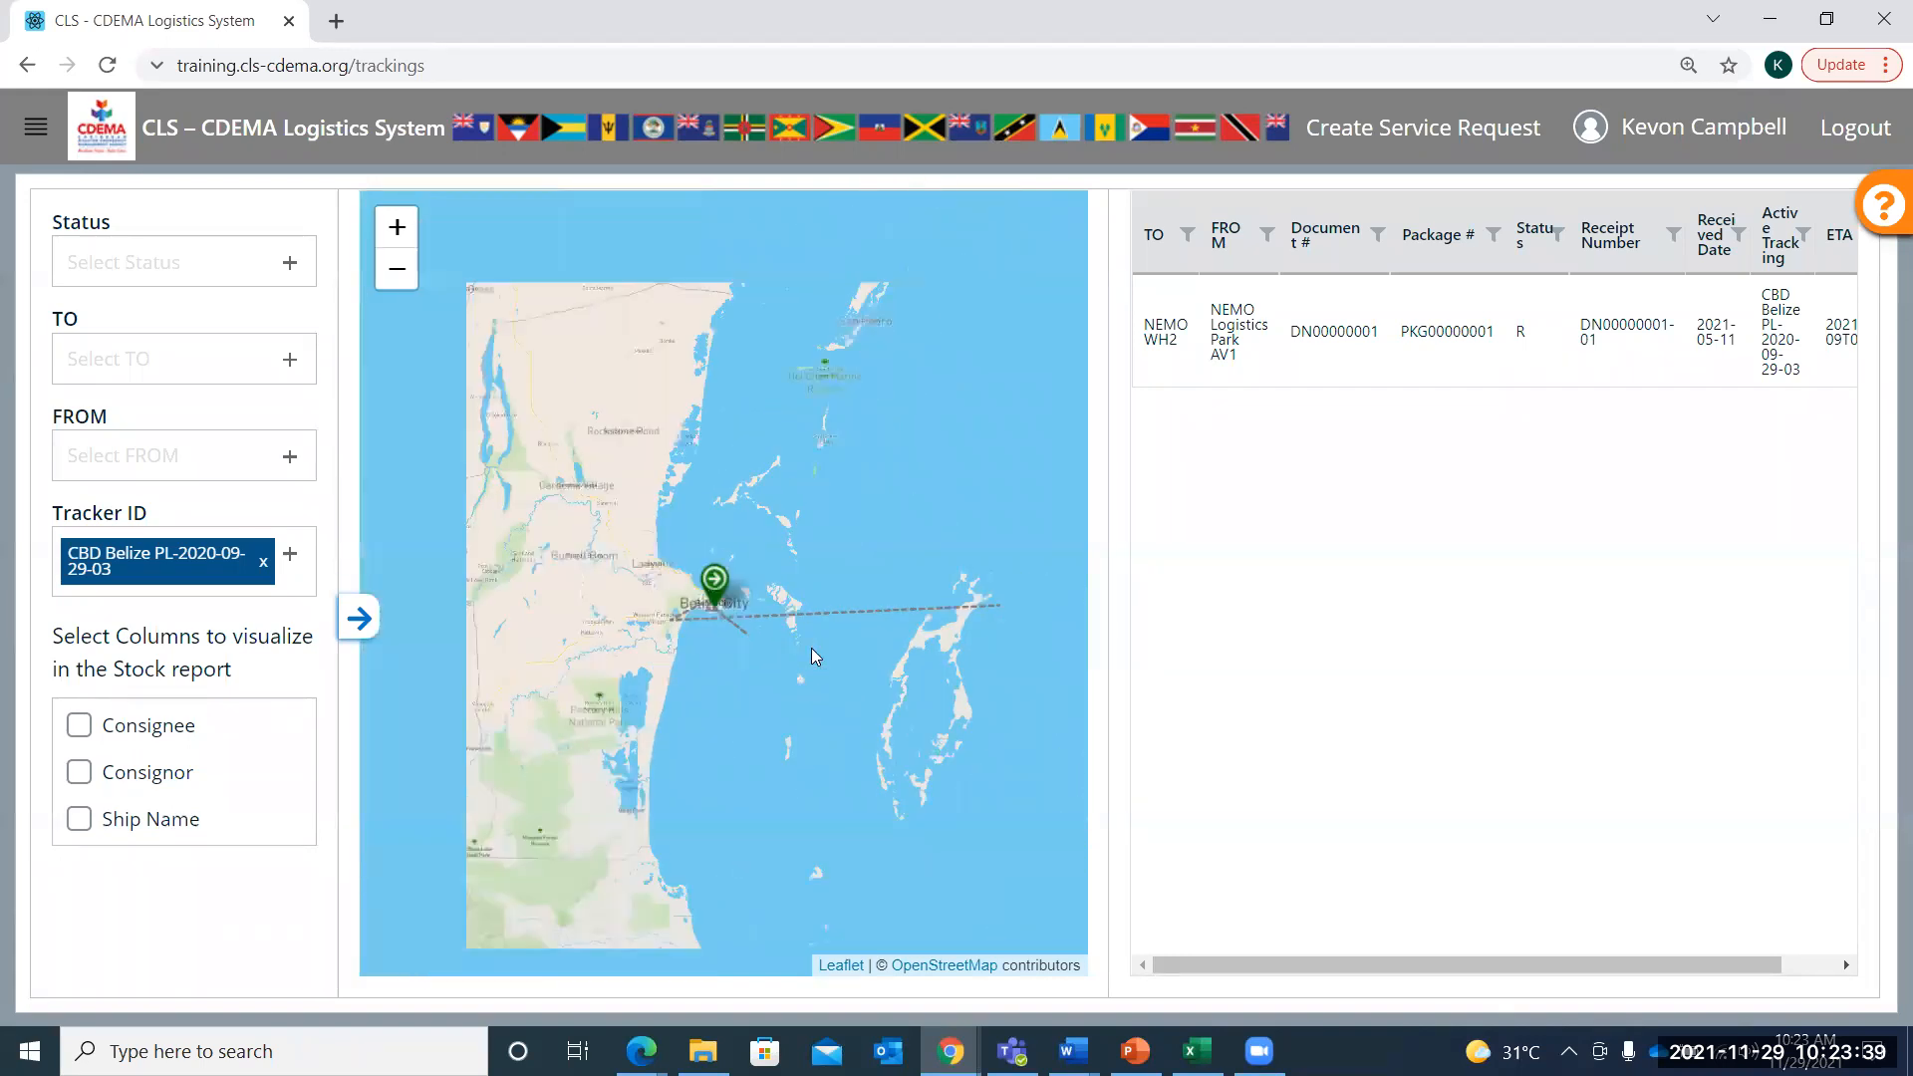
pyautogui.scroll(-1, 943, 632)
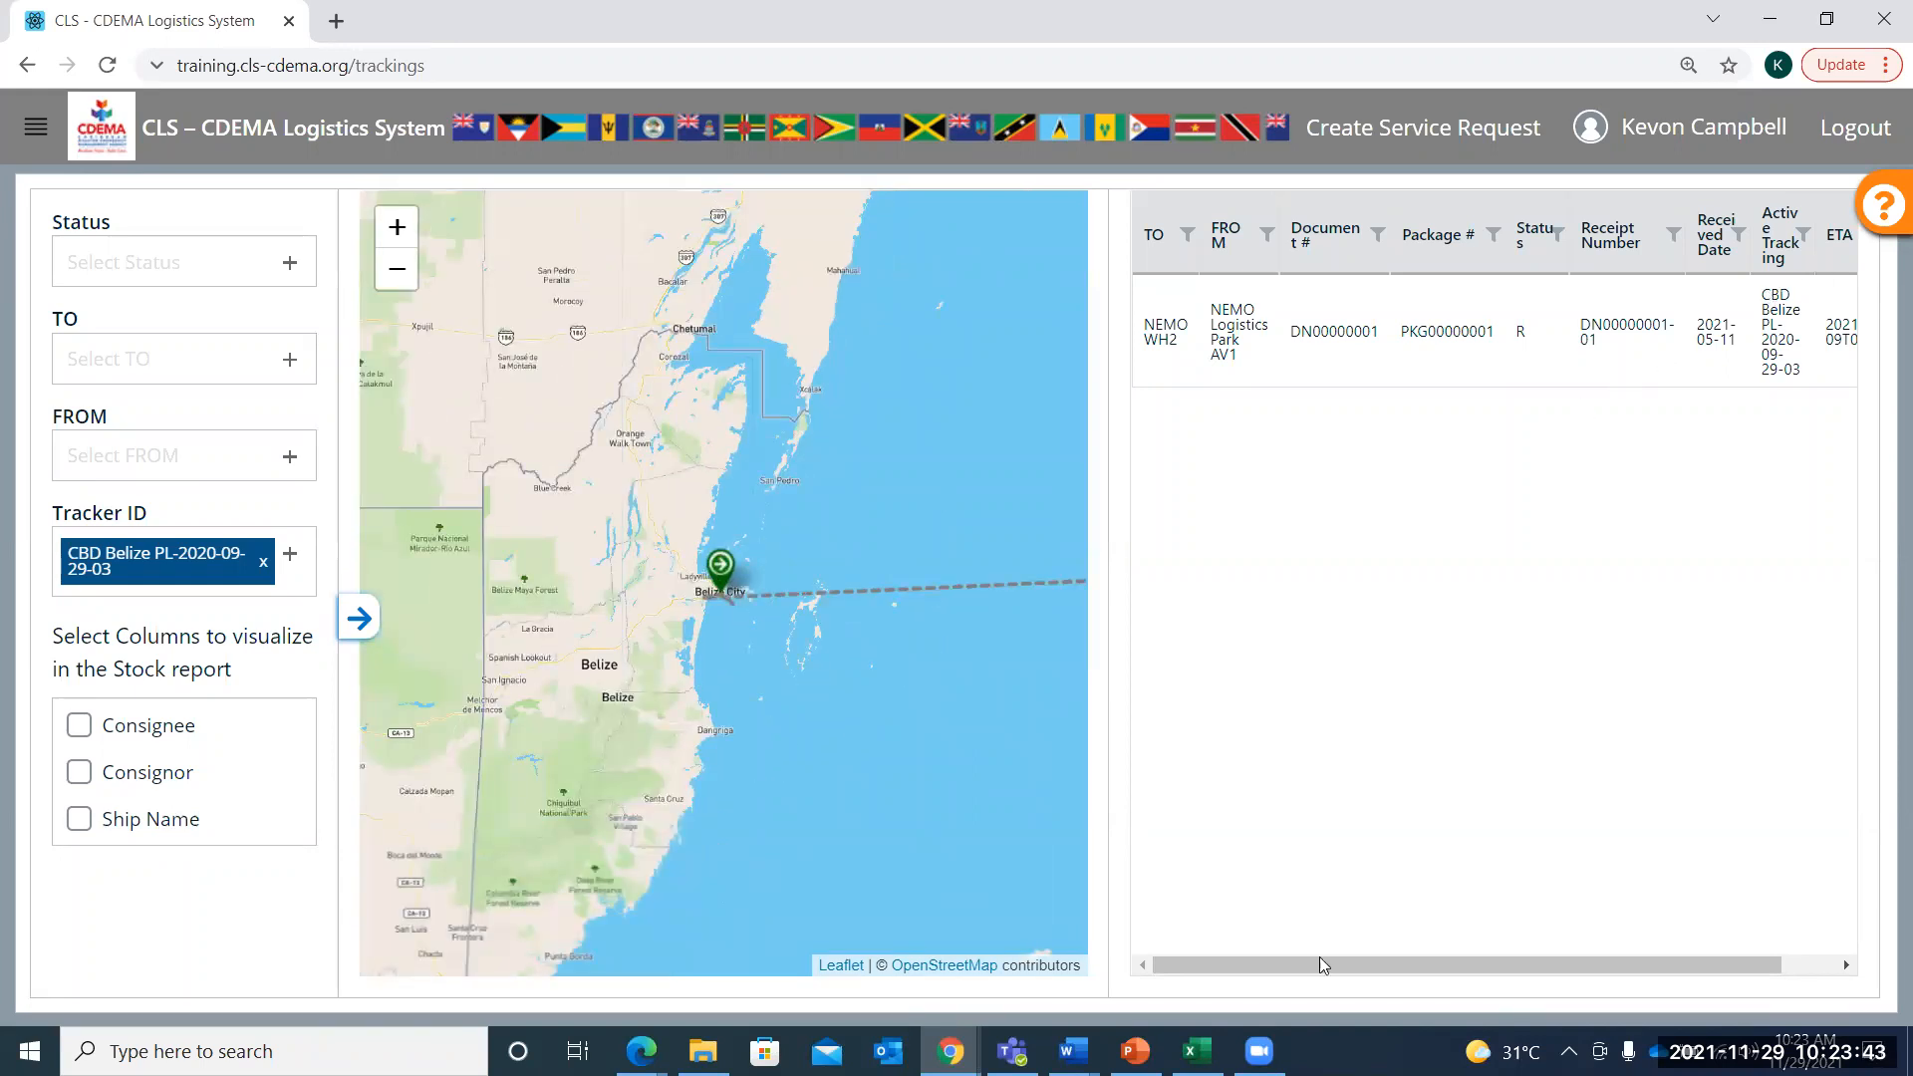
# Follow the tracked route back eastward from Belize across the Caribbean to its origin at Bridgetown, Barbados
pyautogui.moveTo(1332, 963); pyautogui.dragTo(1145, 960)
pyautogui.moveTo(724, 639); pyautogui.dragTo(239, 635)
pyautogui.moveTo(833, 566); pyautogui.dragTo(226, 601)
pyautogui.scroll(-1, 727, 610)
pyautogui.moveTo(900, 662); pyautogui.dragTo(316, 508)
pyautogui.moveTo(887, 604); pyautogui.dragTo(478, 578)
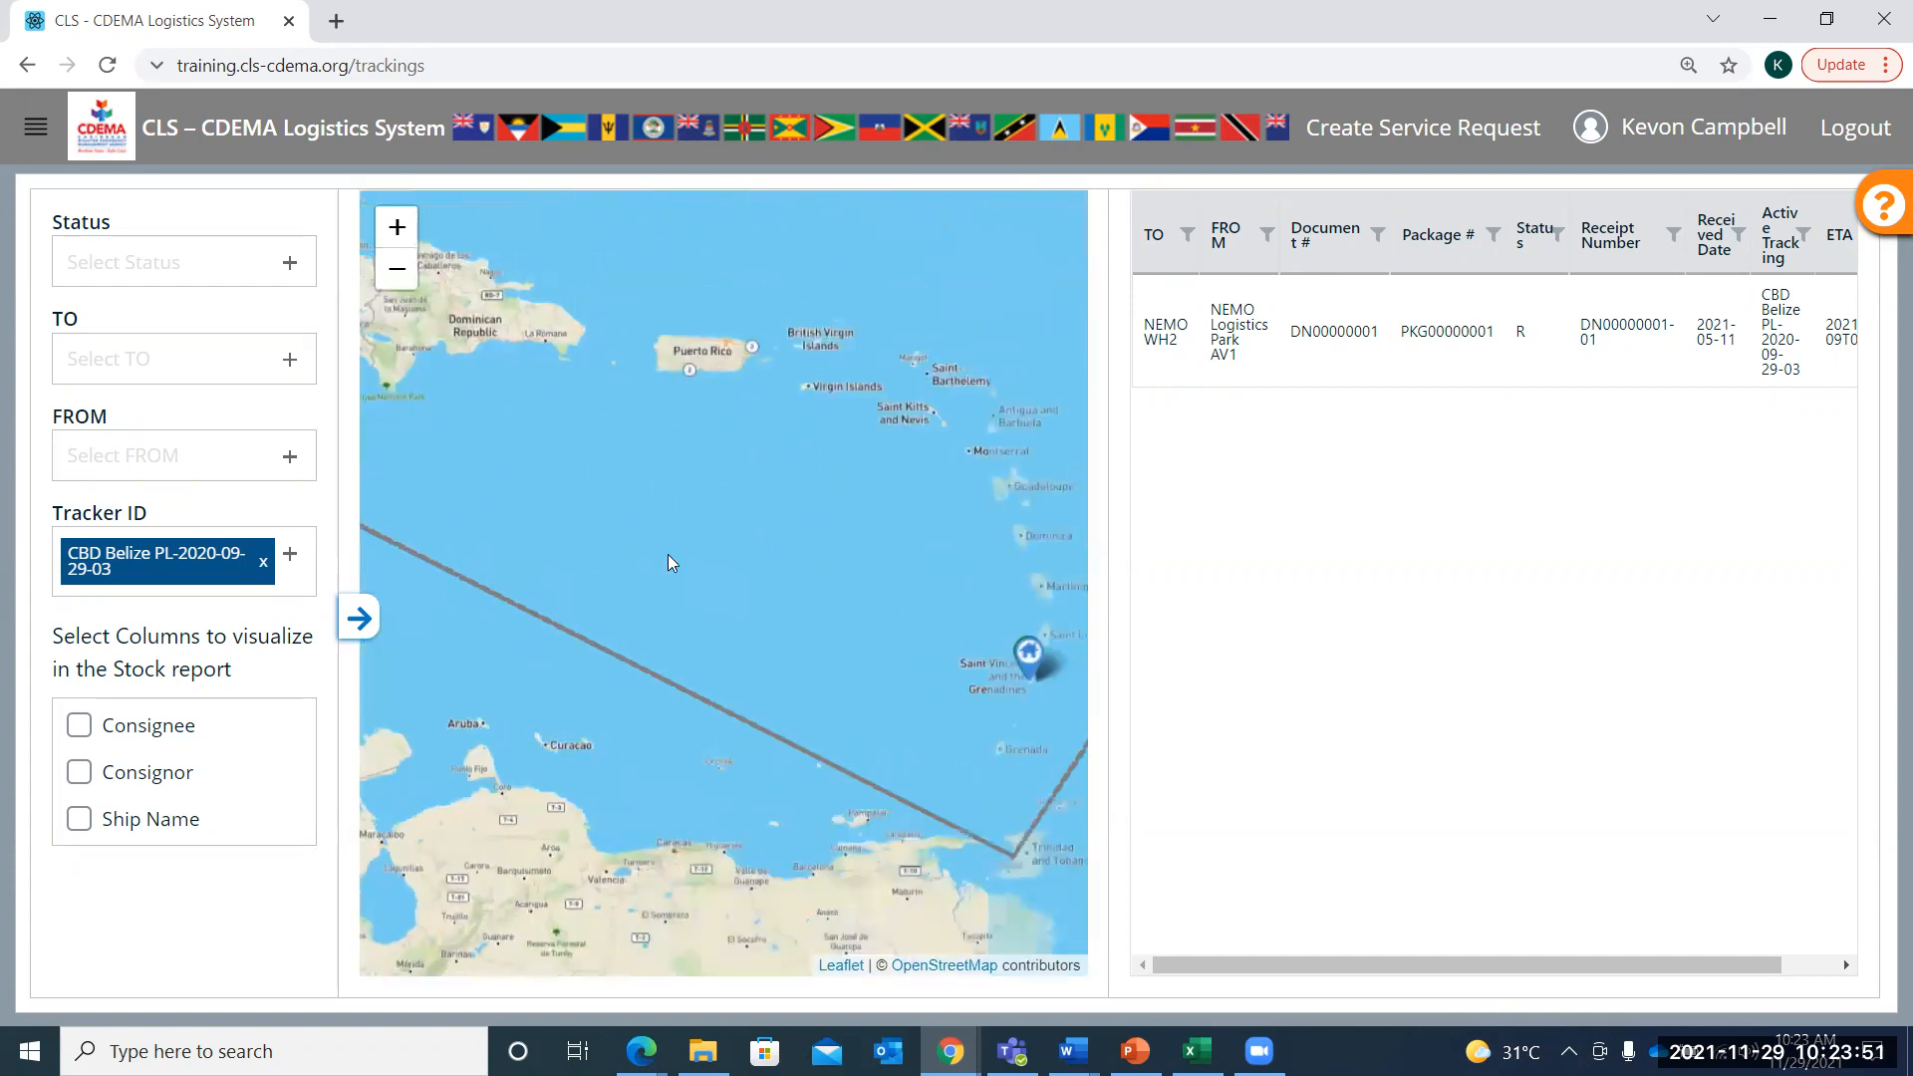
pyautogui.moveTo(738, 568); pyautogui.dragTo(439, 584)
pyautogui.scroll(4, 658, 598)
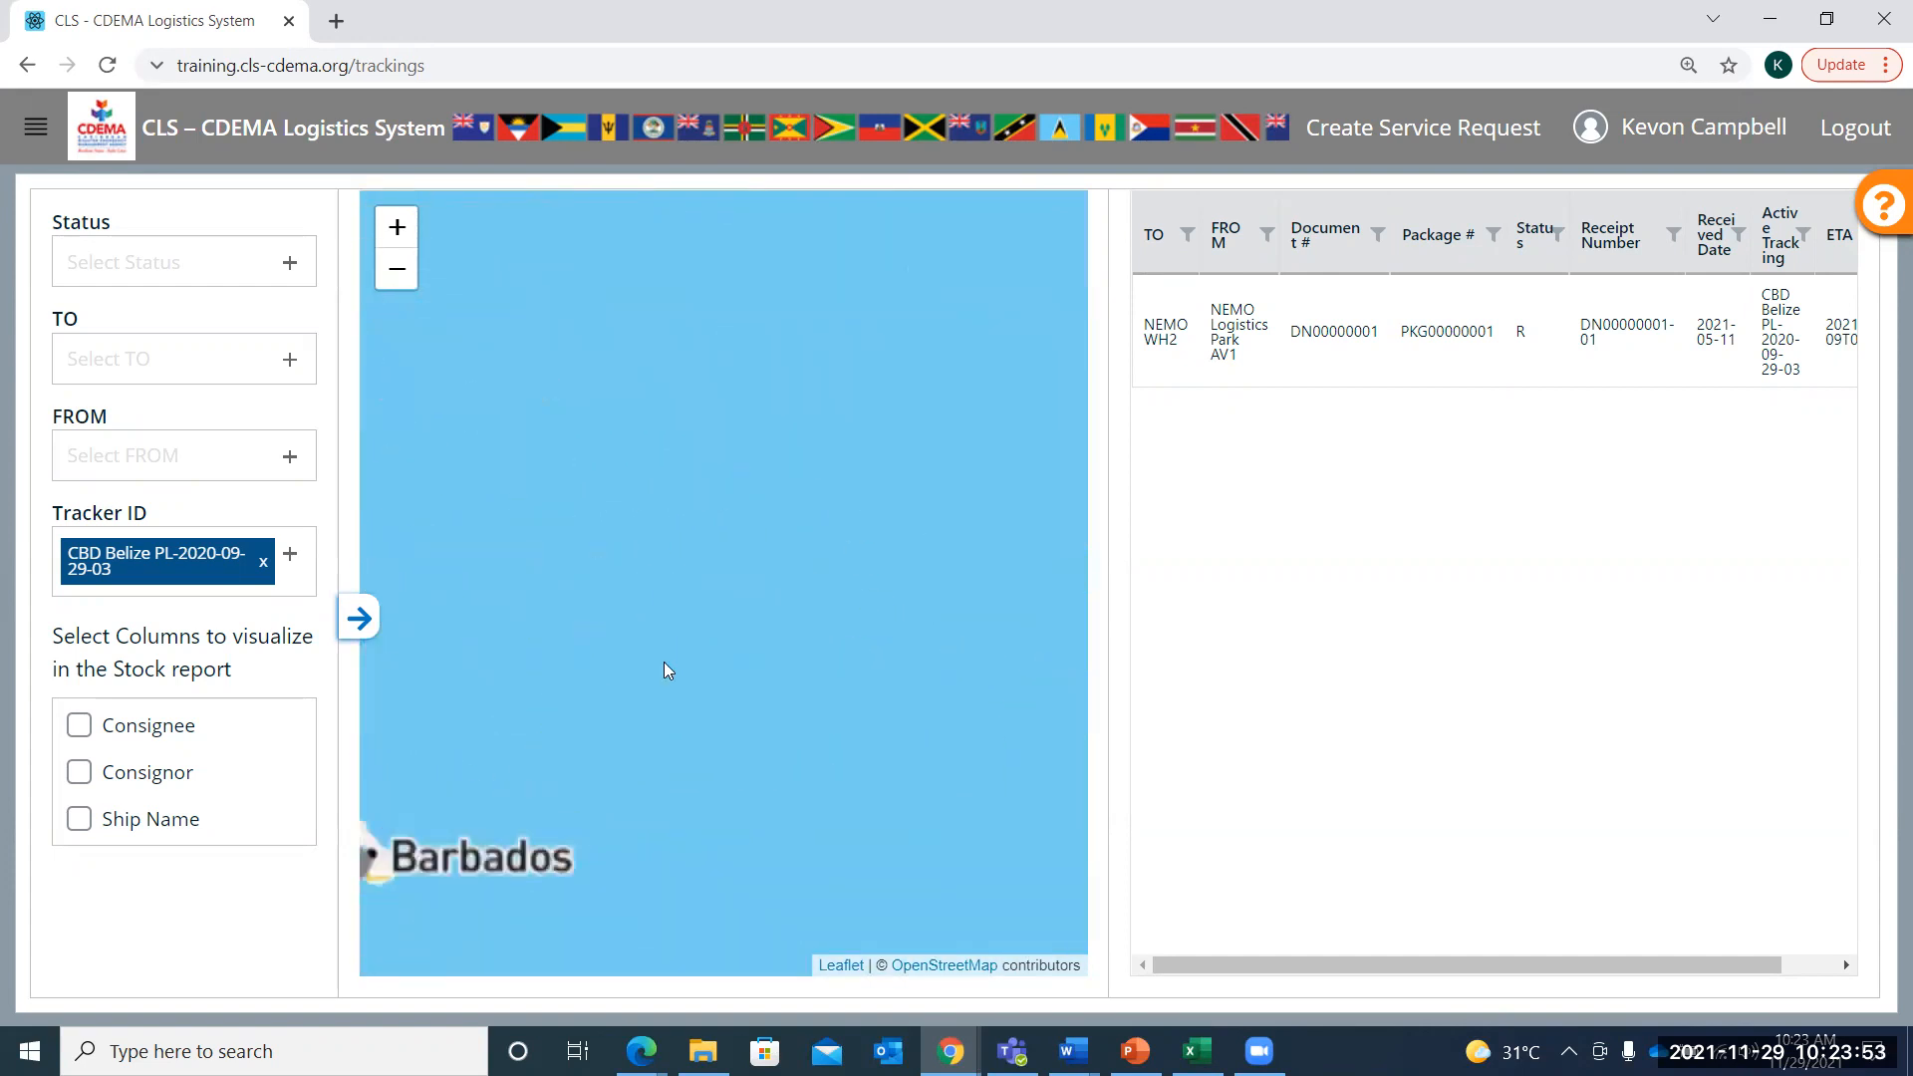
pyautogui.scroll(-2, 675, 645)
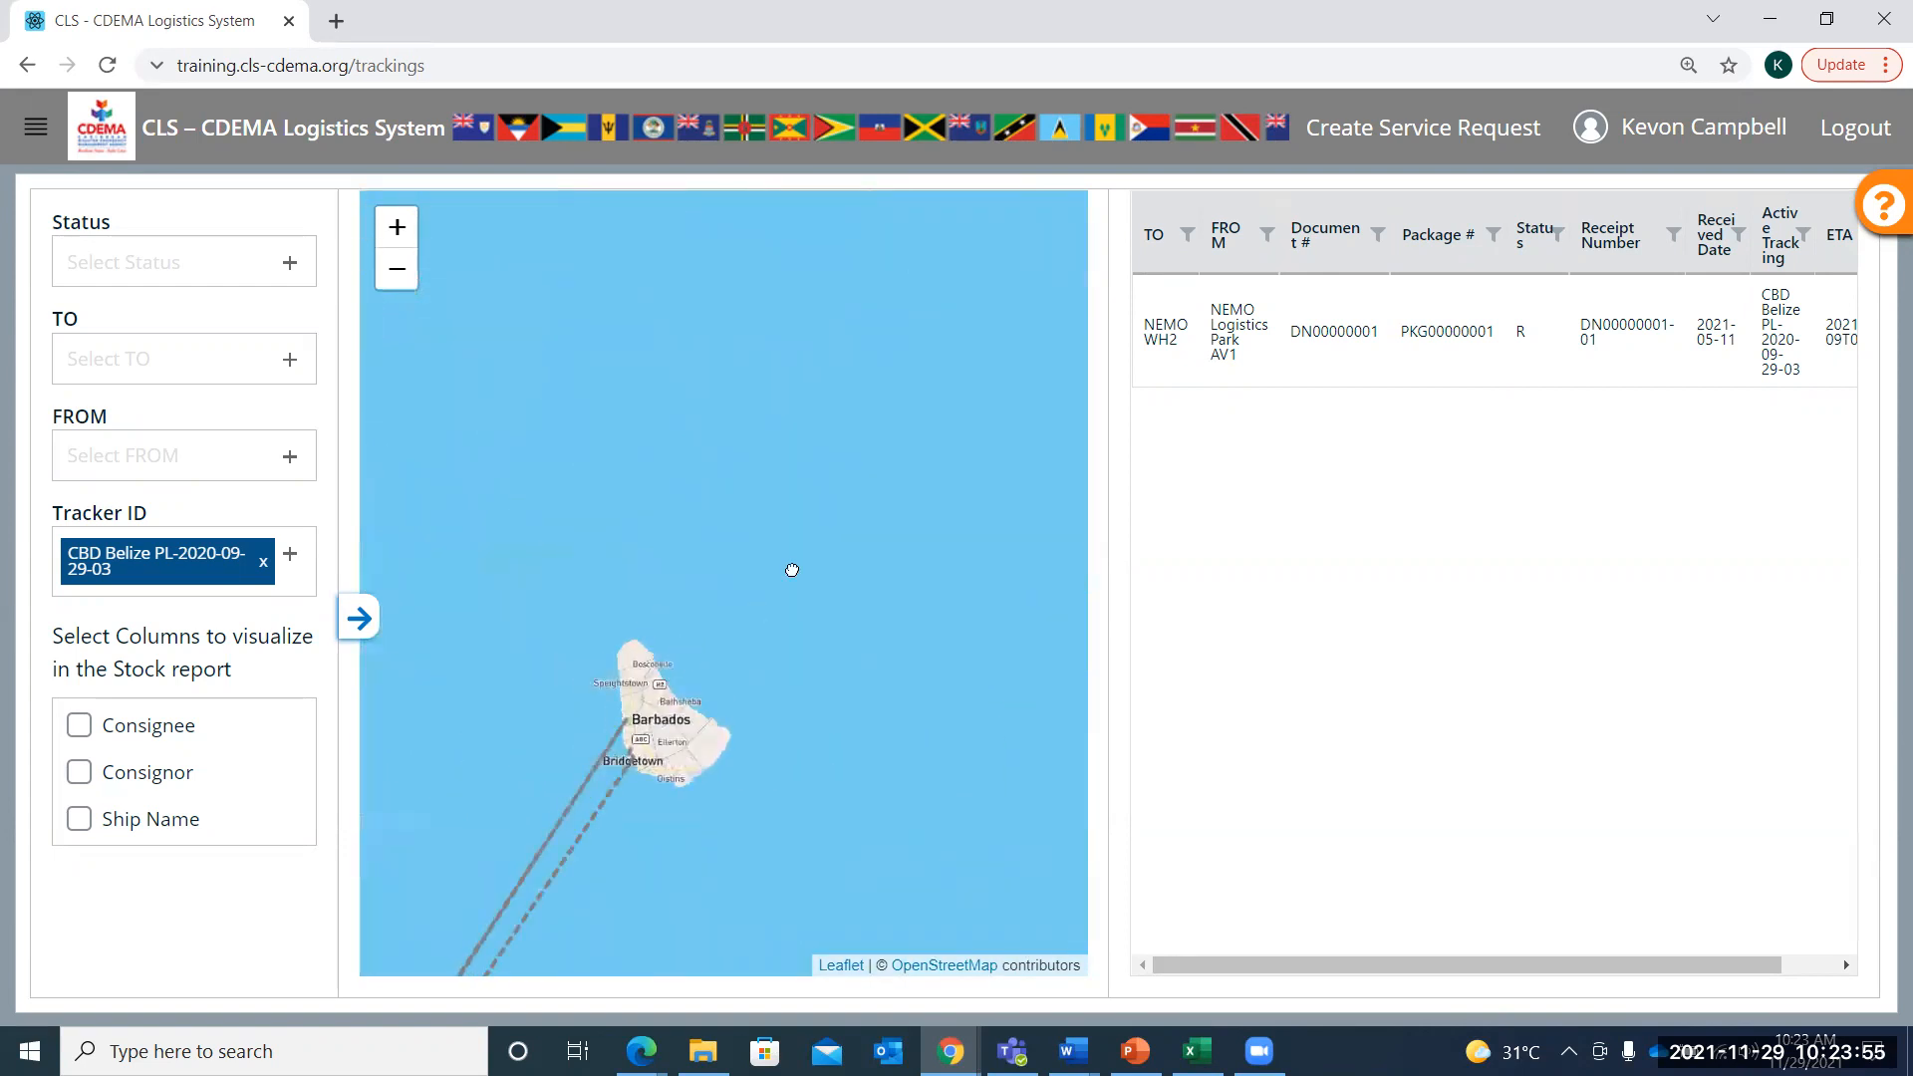
# Open the context help, read the user guide's Tracking and Tracing section through Active Tracking, and close it
pyautogui.click(1887, 202)
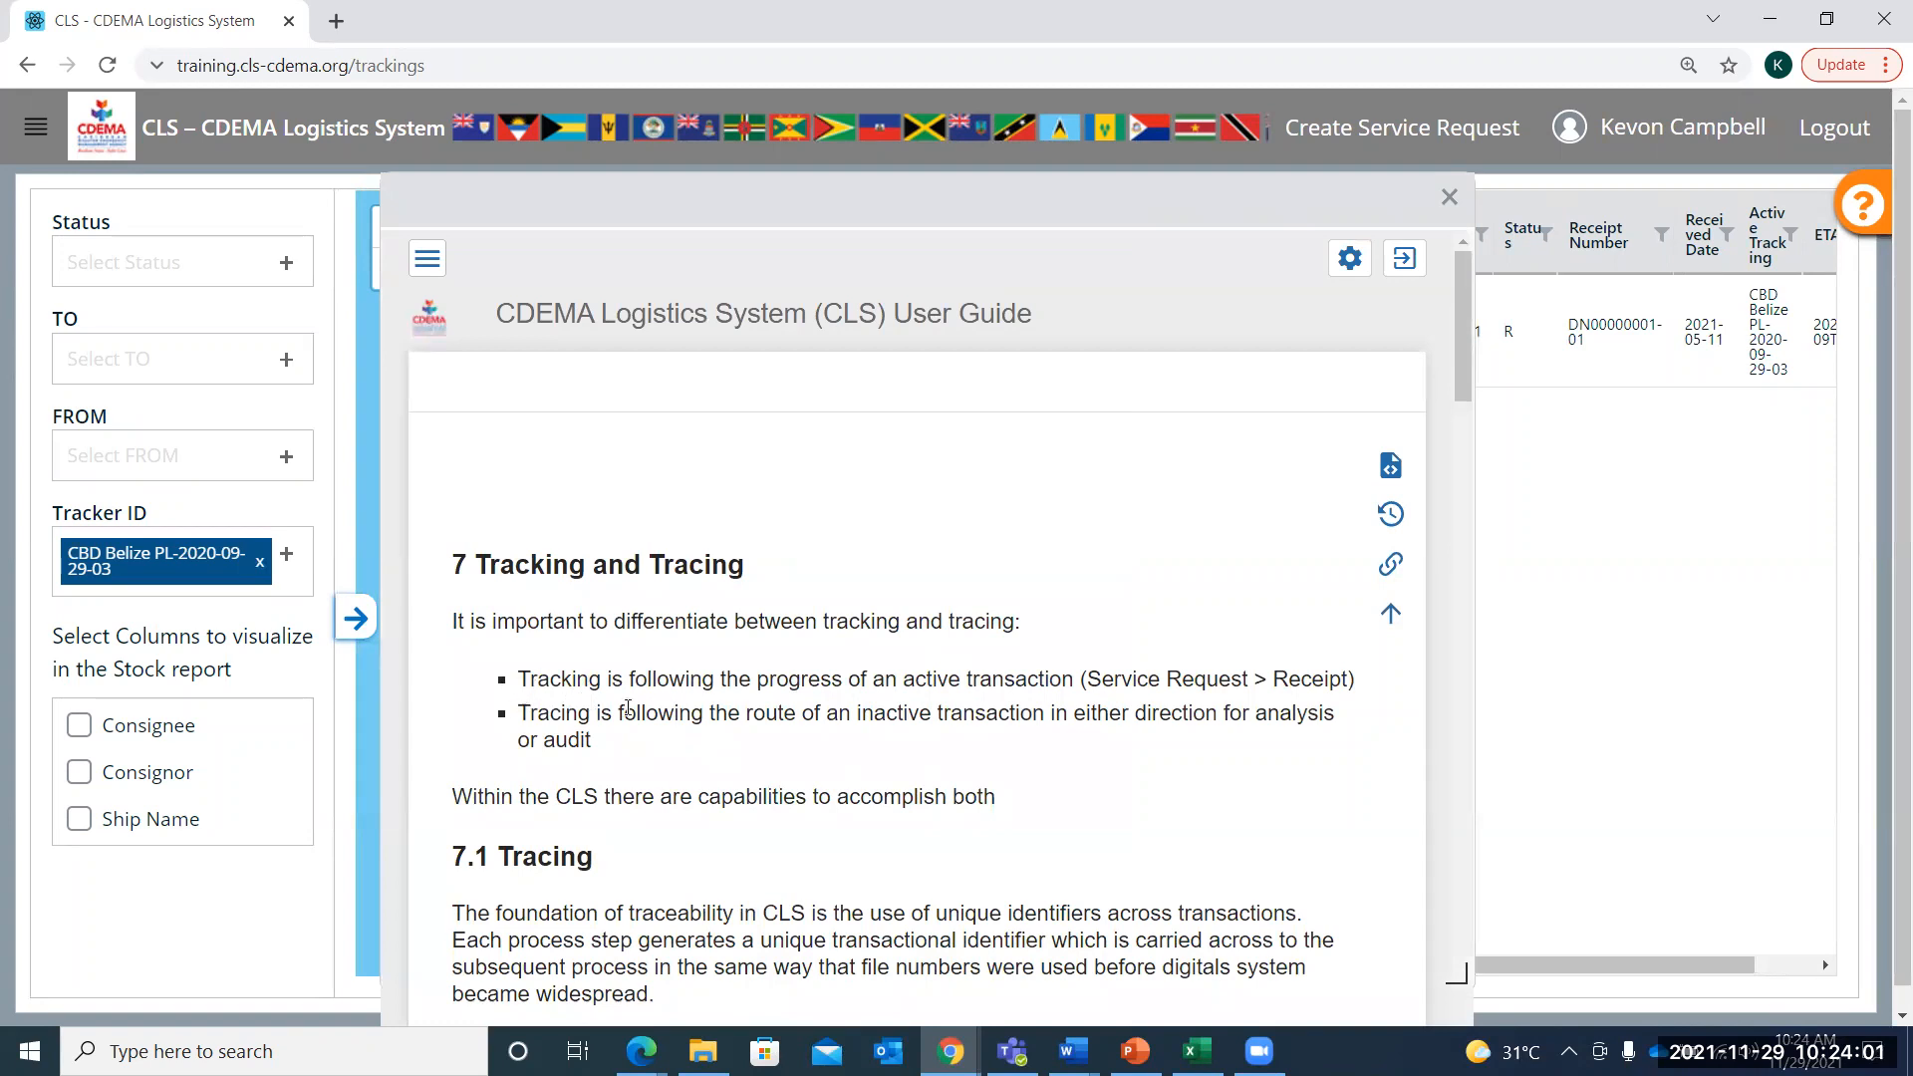
pyautogui.scroll(-1, 725, 711)
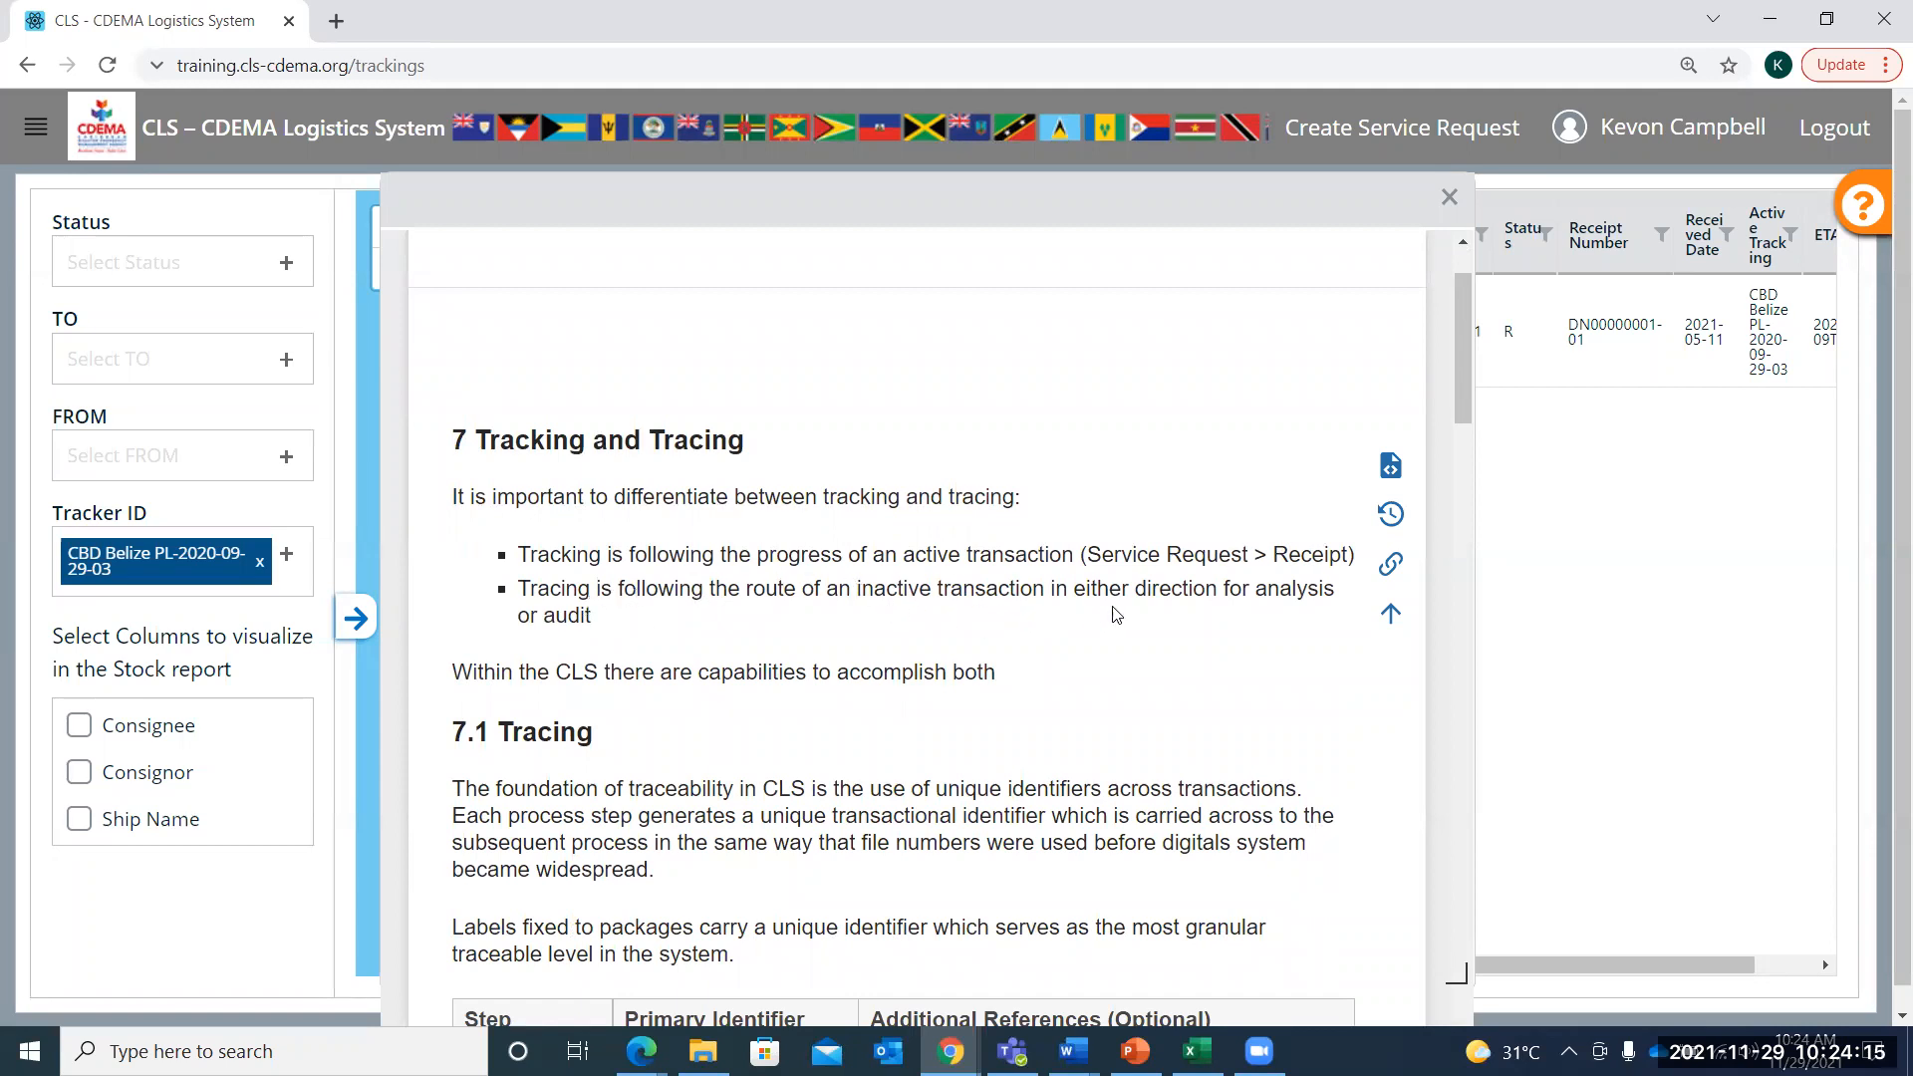
pyautogui.scroll(-5, 720, 589)
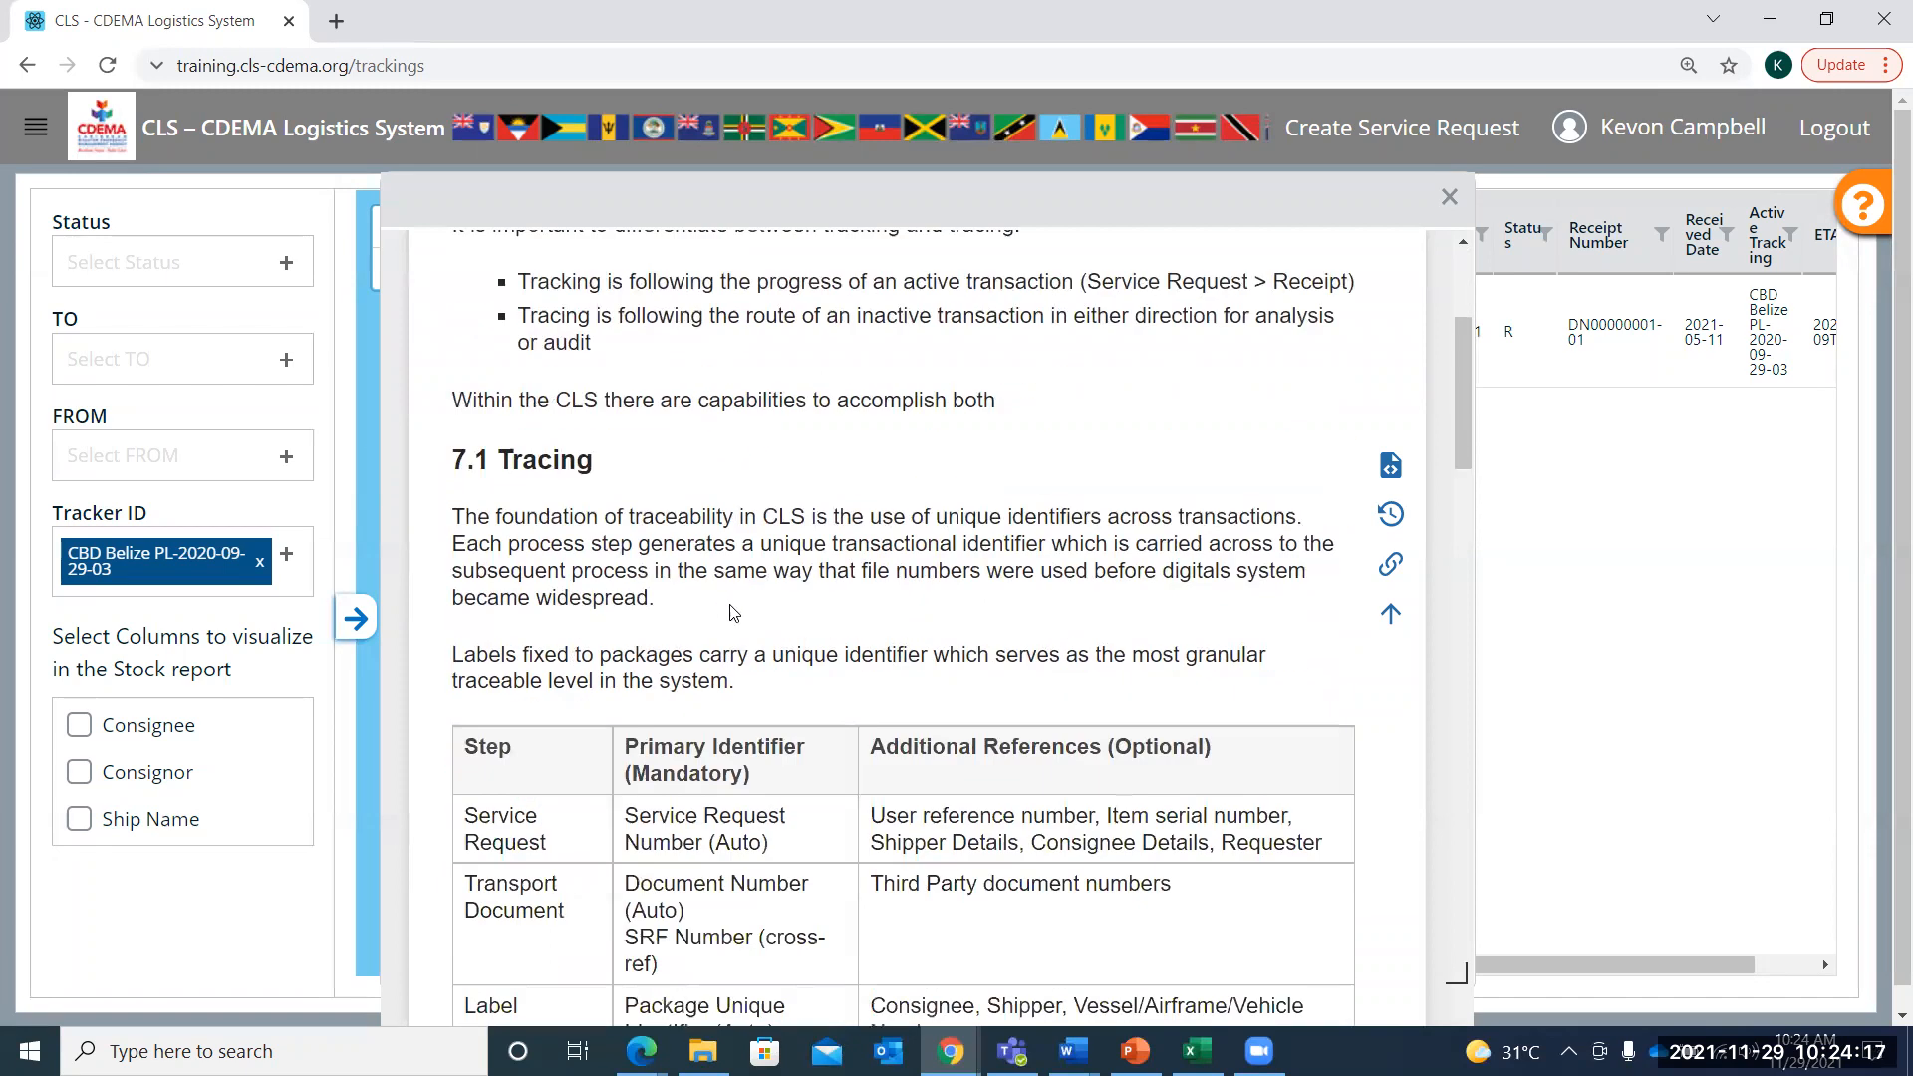
pyautogui.scroll(-5, 749, 611)
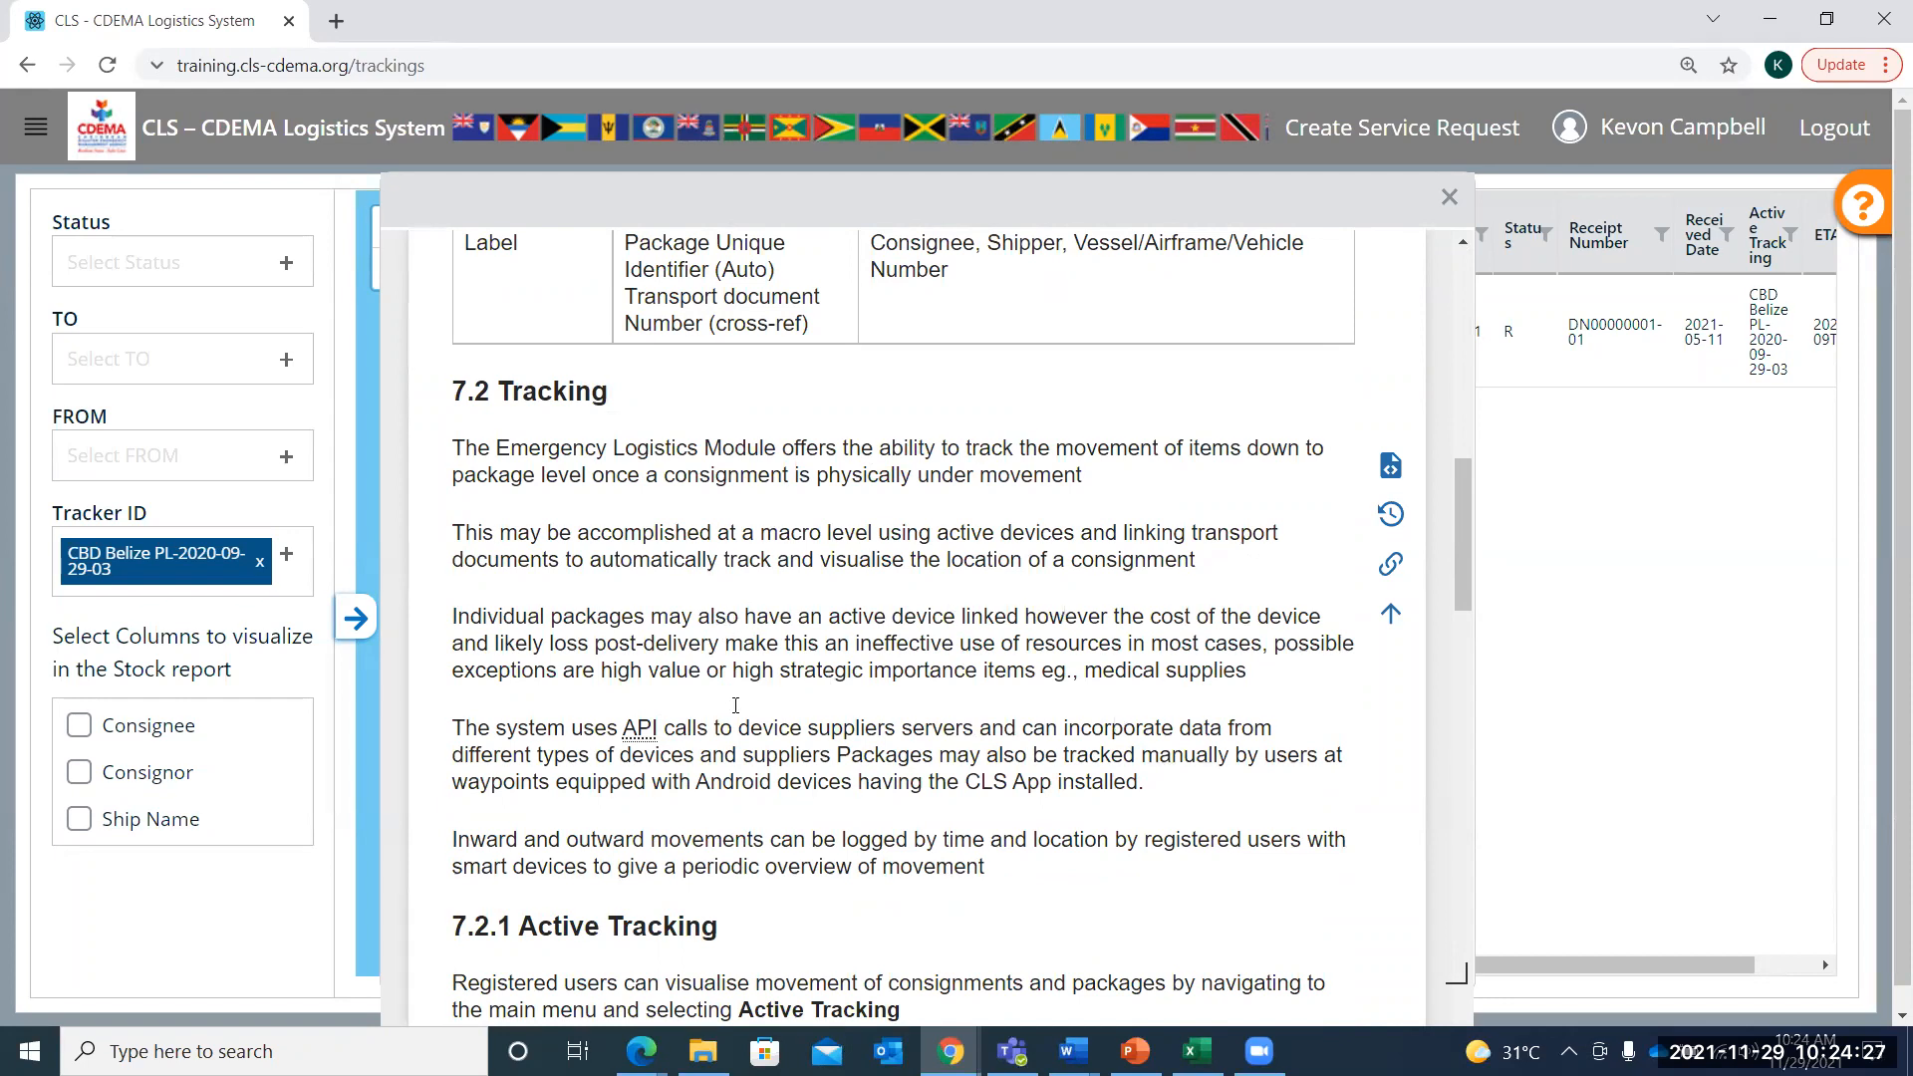
pyautogui.scroll(-5, 873, 739)
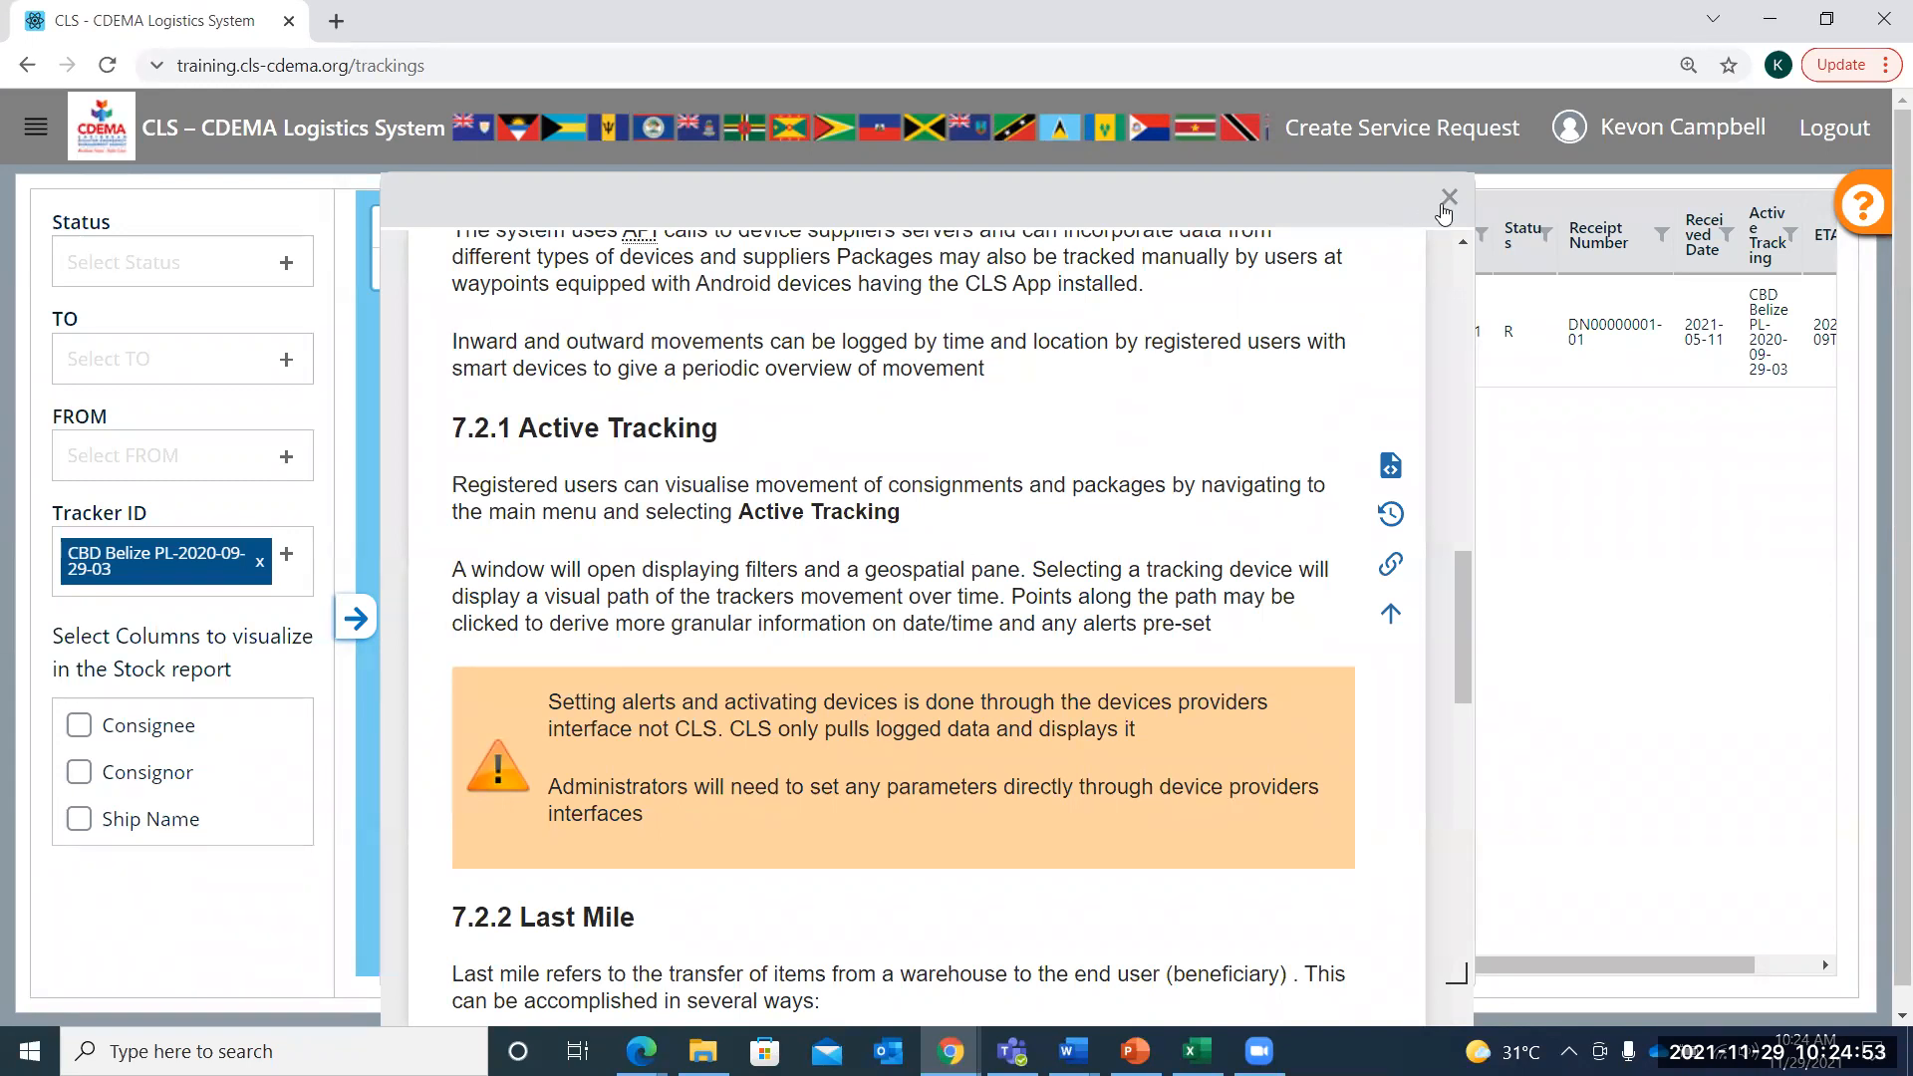
pyautogui.click(1450, 197)
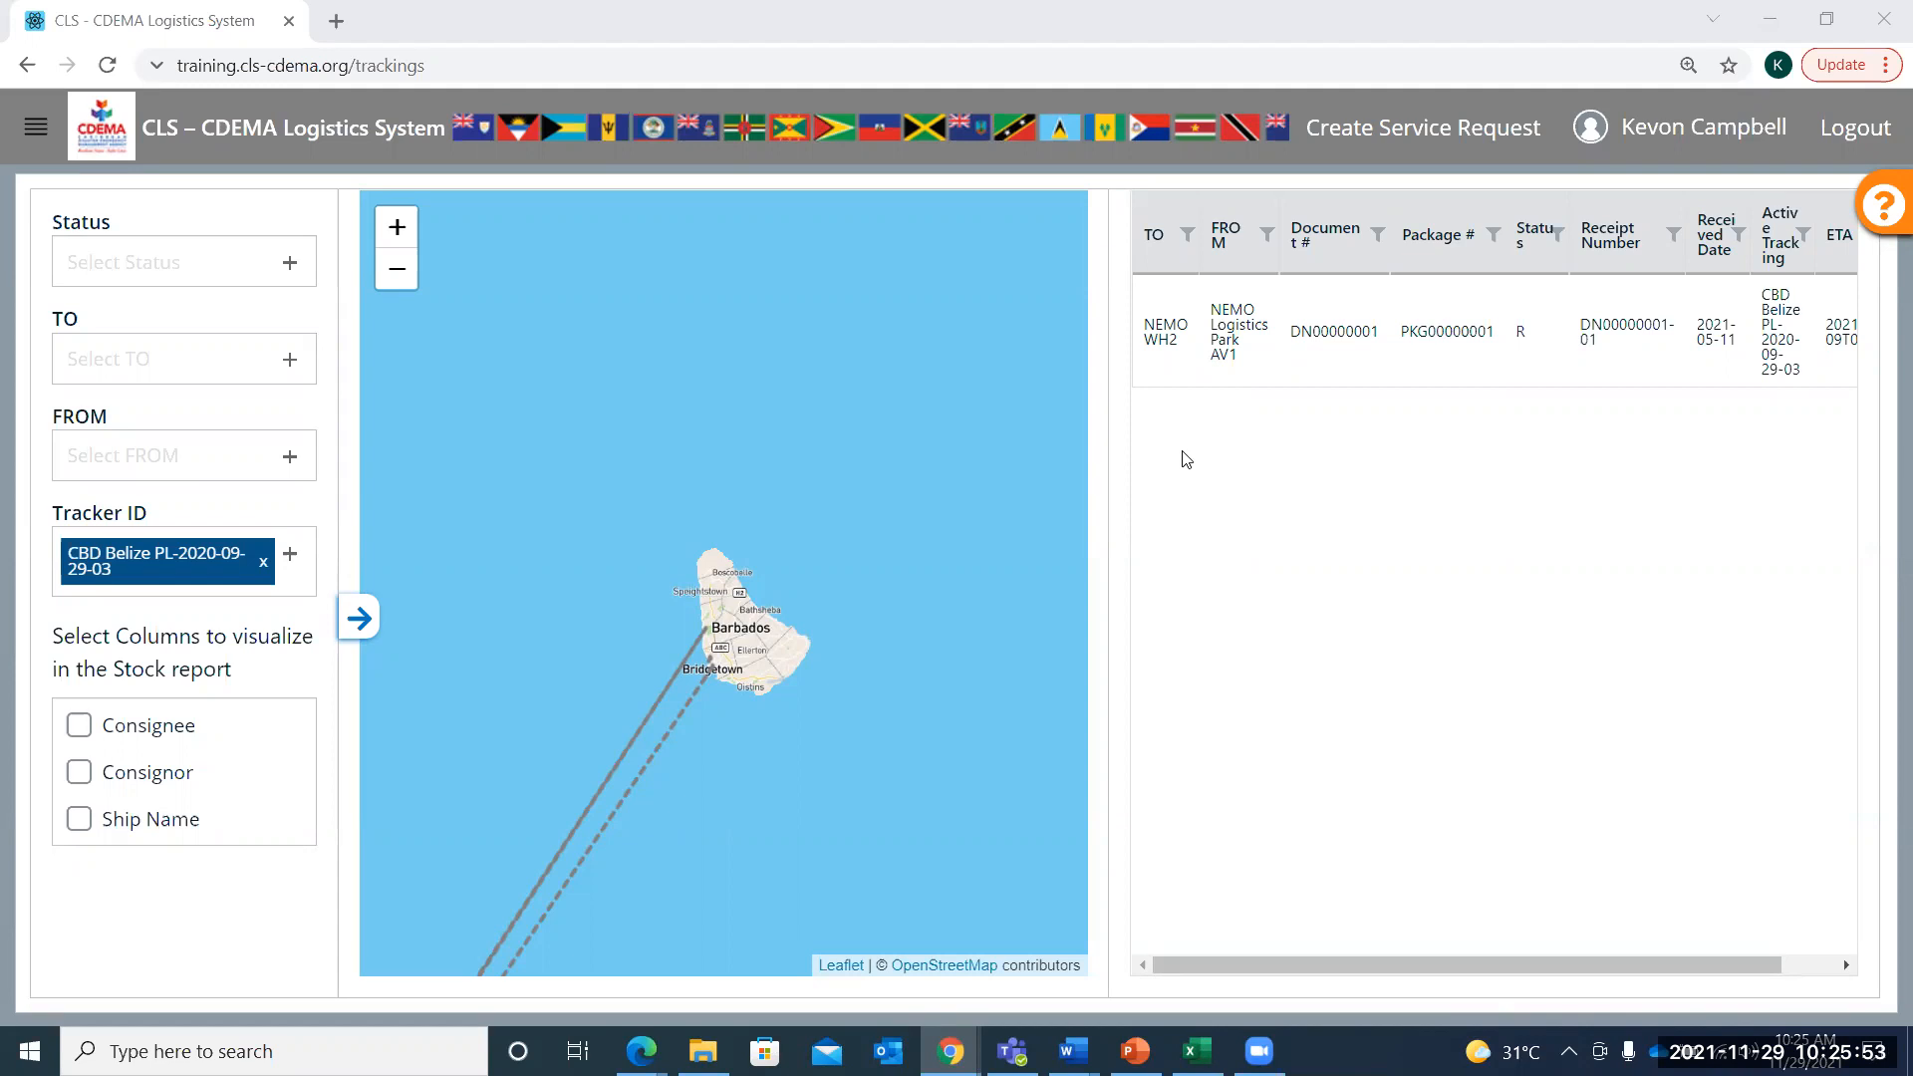
# Switch to the CLS Barbados Training Day 3 presentation in PowerPoint and present the Library slide full screen on the shared display
pyautogui.rightClick(1233, 1024)
pyautogui.click(1167, 815)
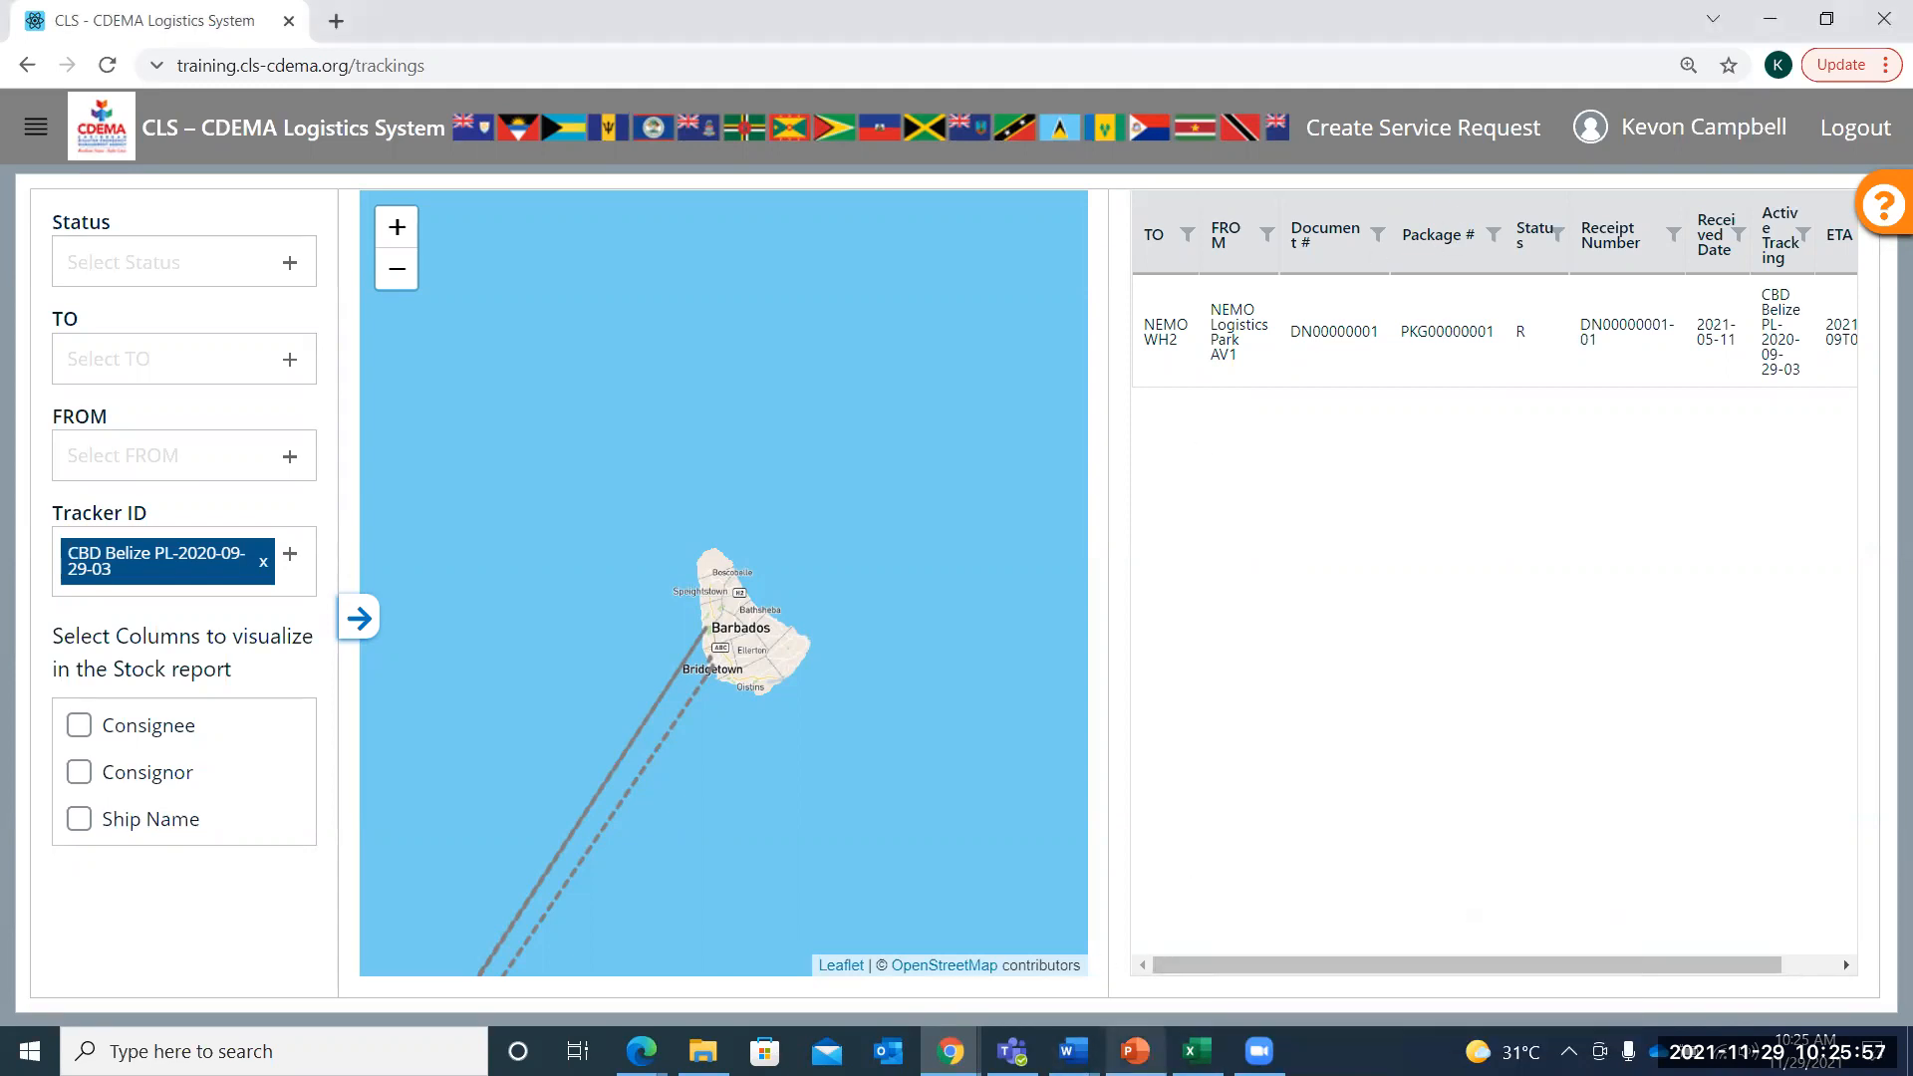
pyautogui.moveTo(1135, 1051)
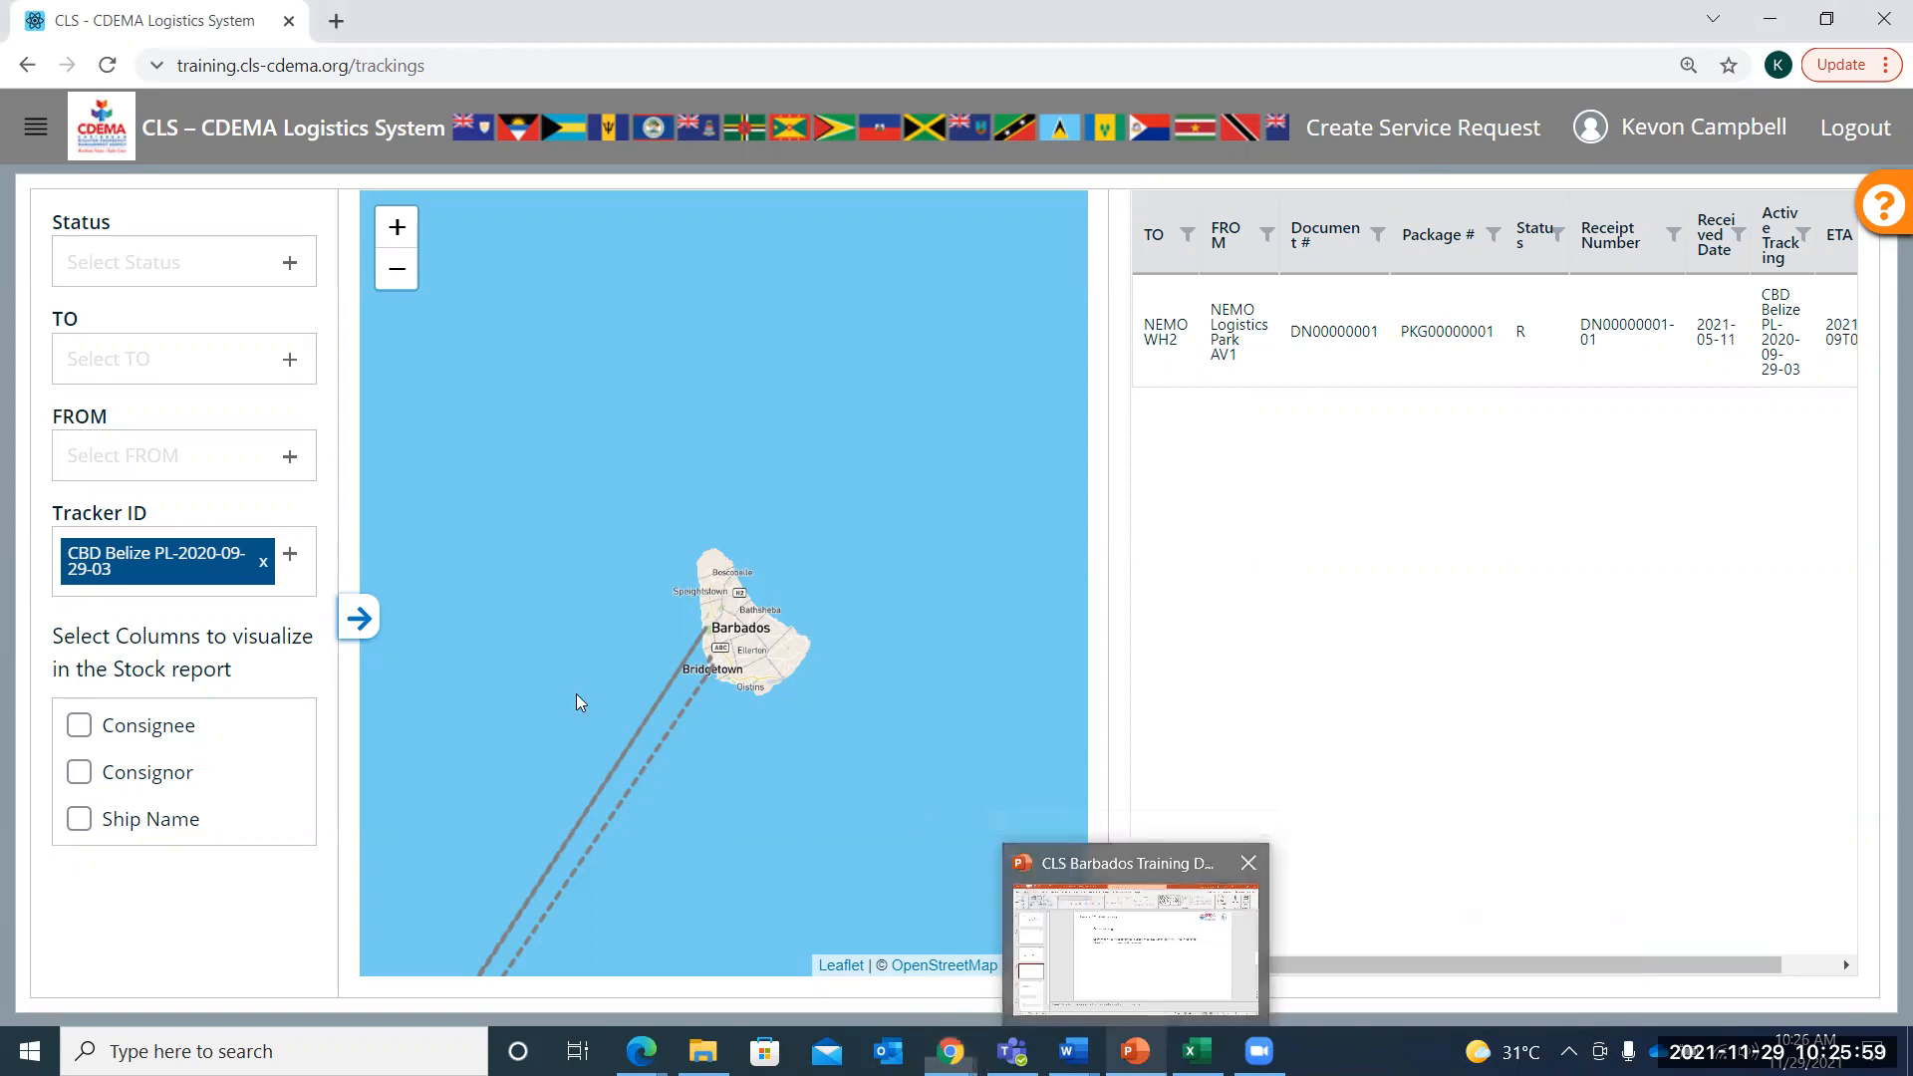
pyautogui.click(1147, 962)
pyautogui.click(185, 797)
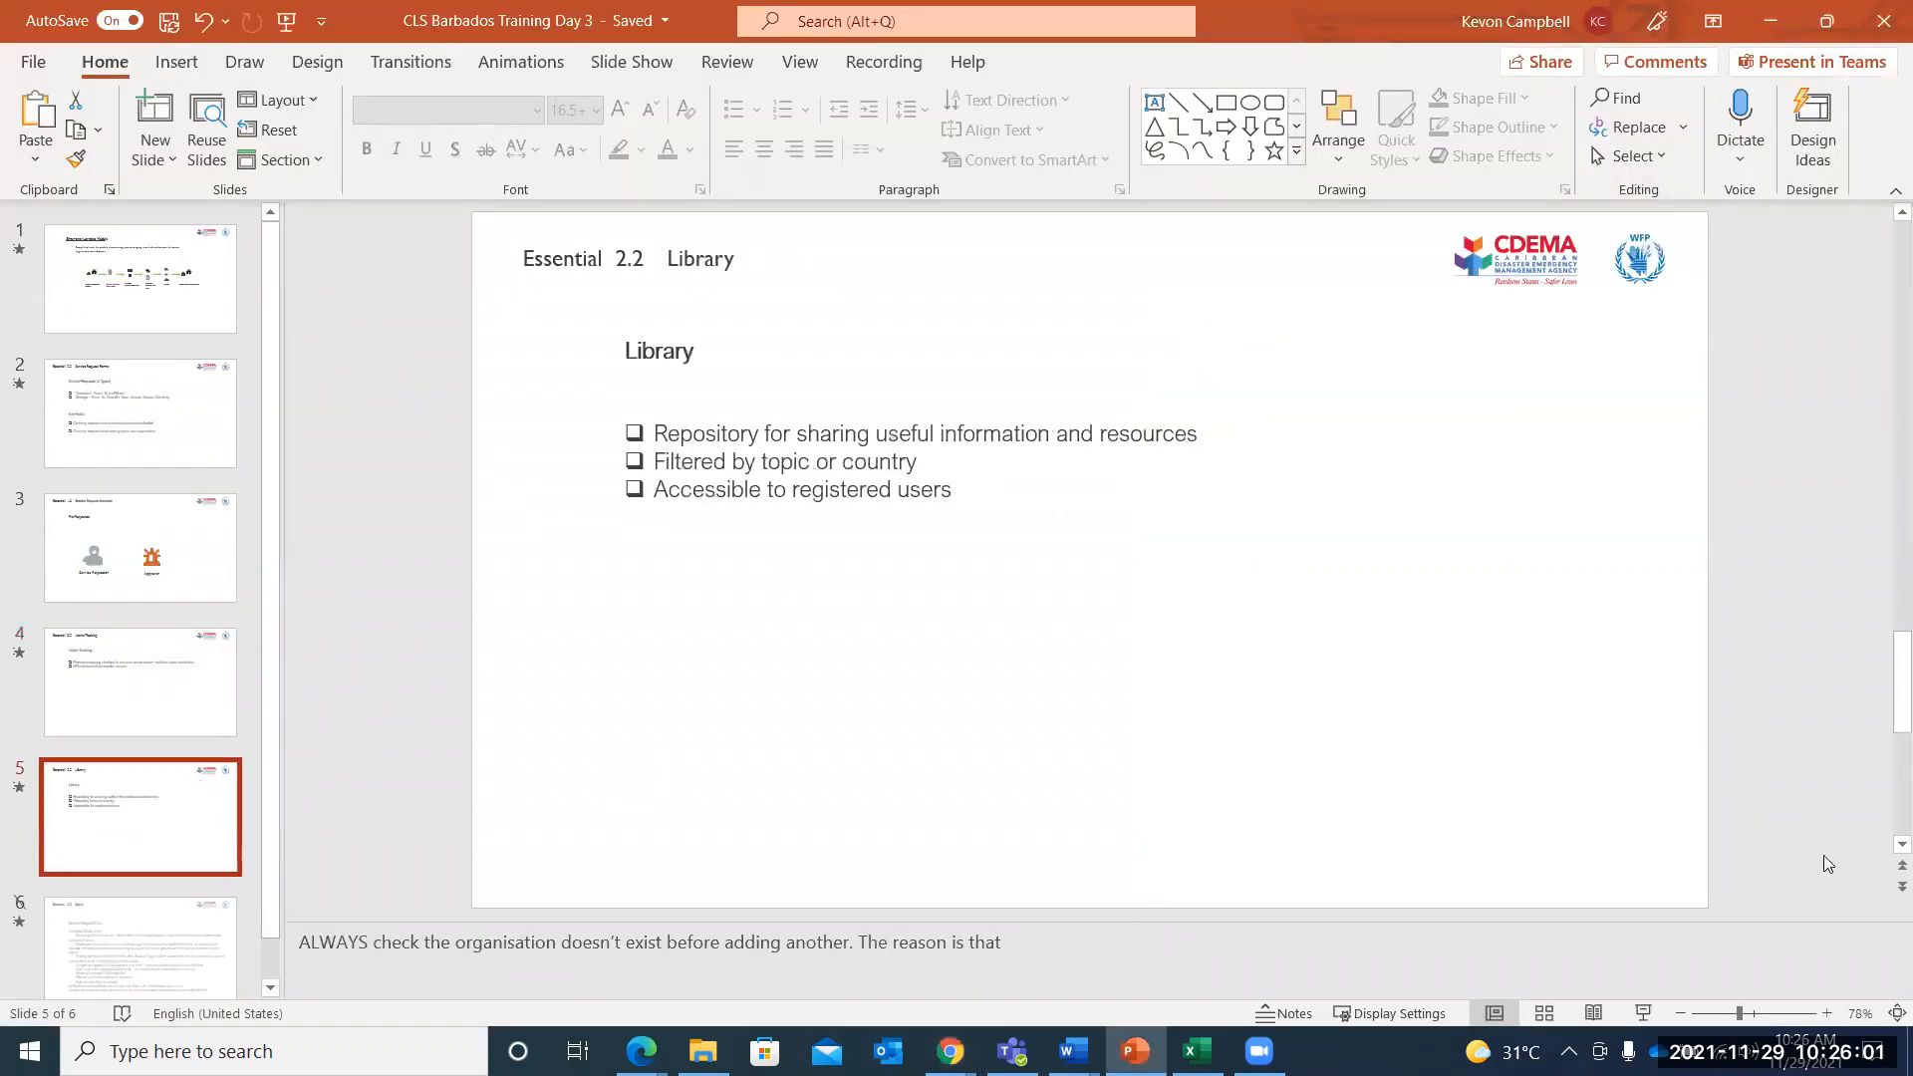
pyautogui.click(1645, 1013)
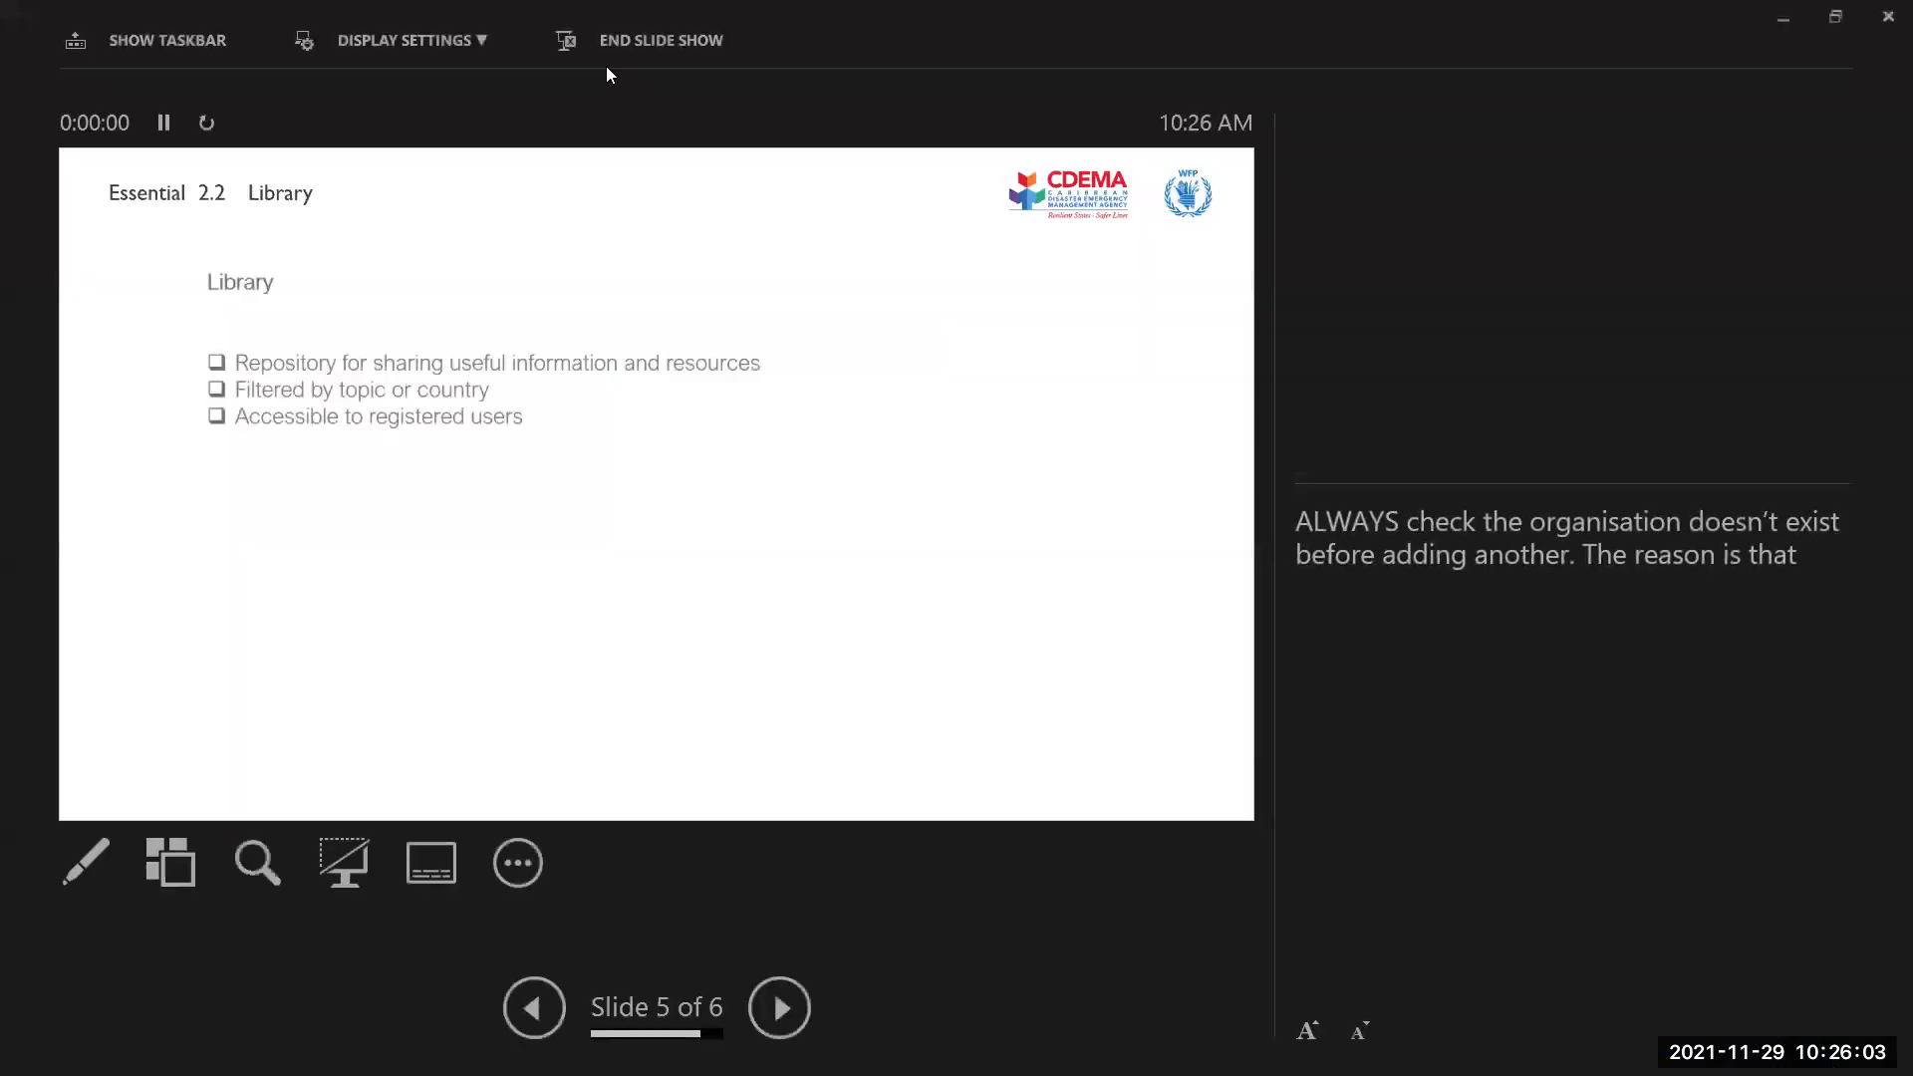
pyautogui.click(431, 48)
pyautogui.click(450, 98)
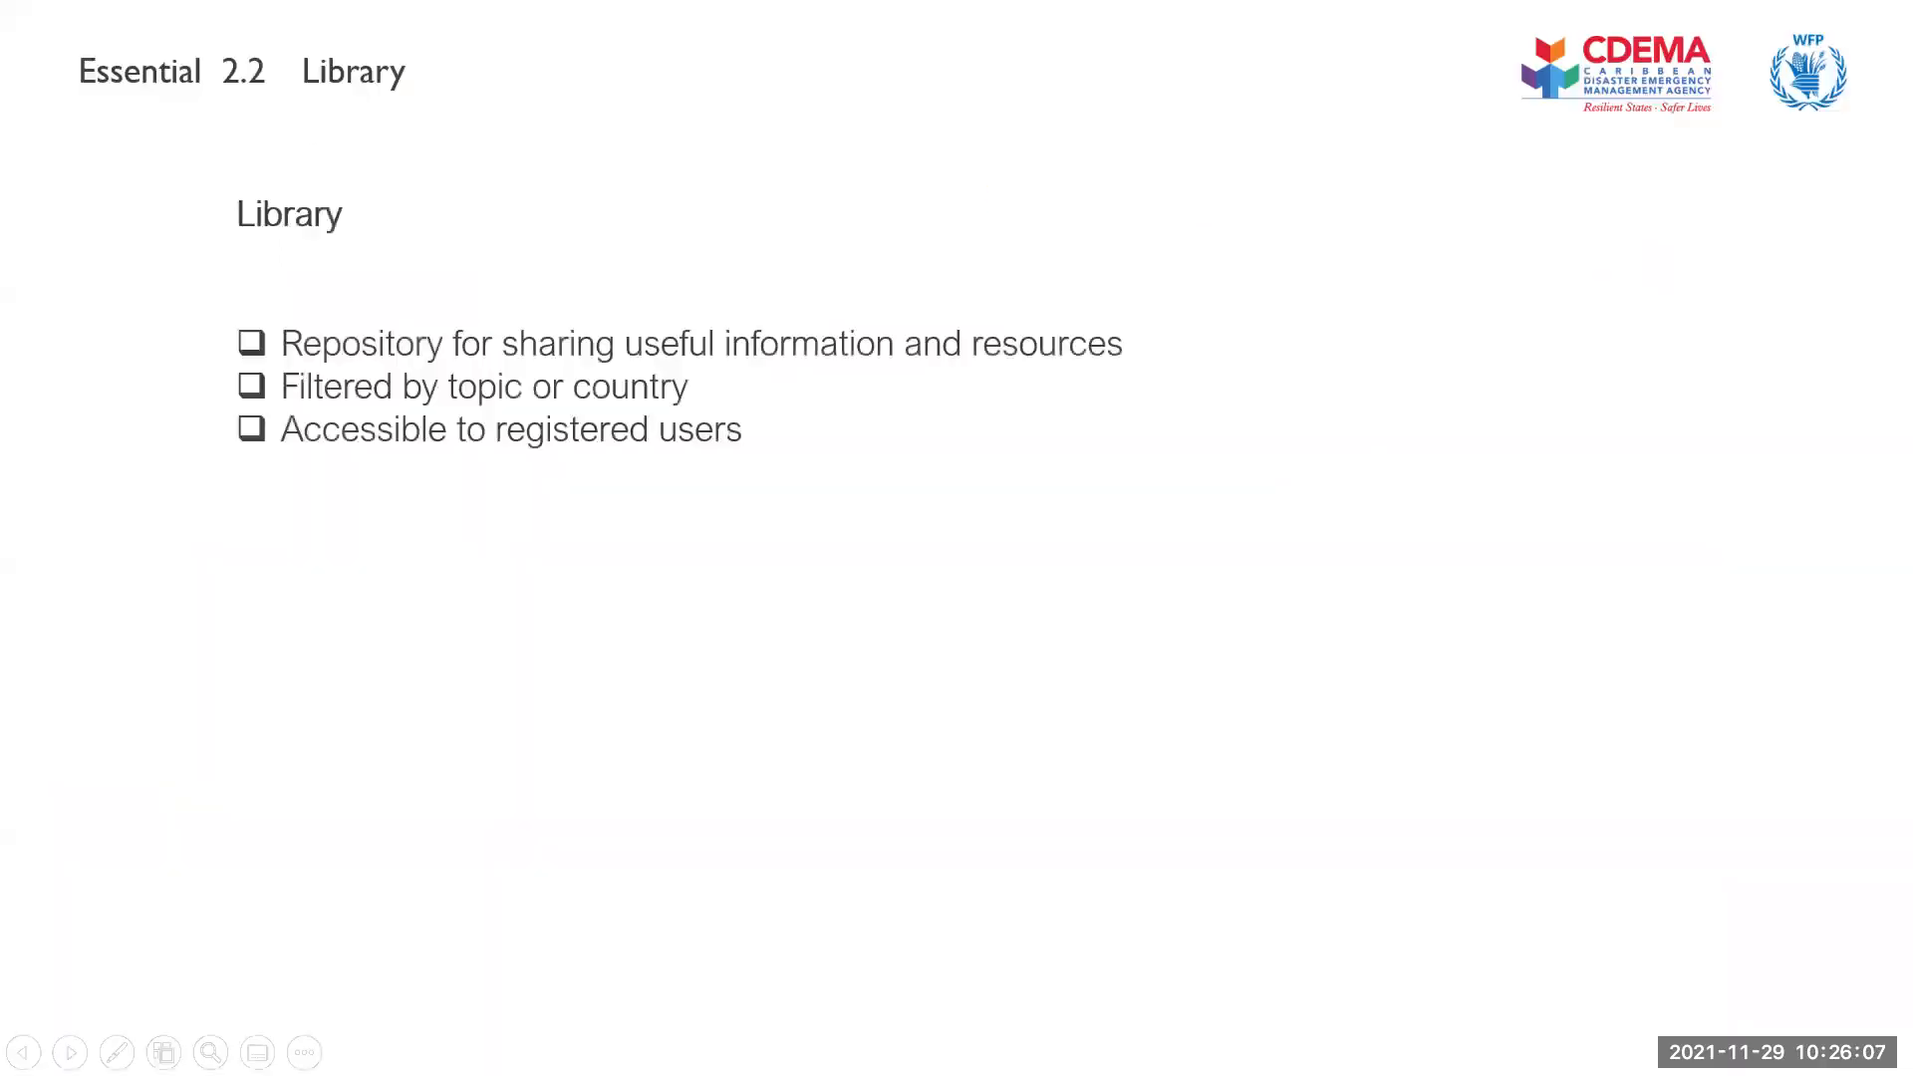
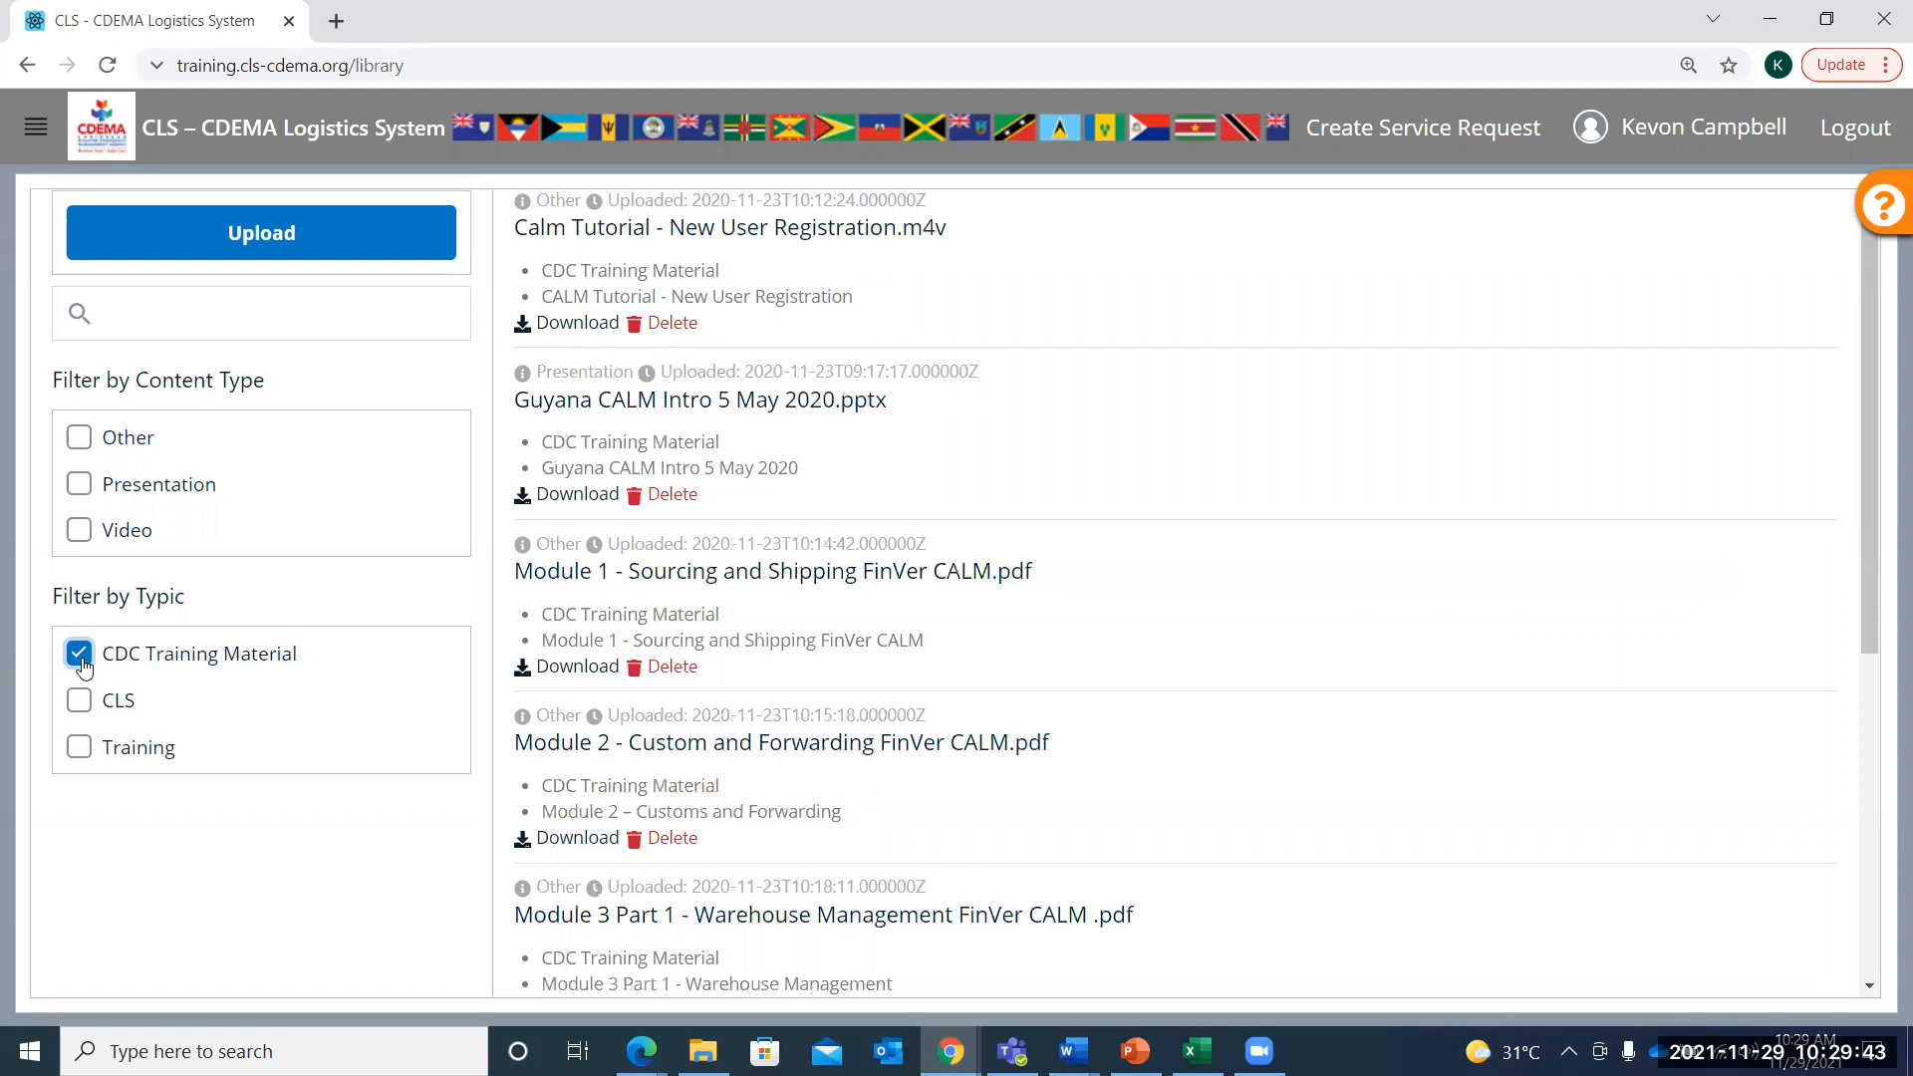
# Change the library's topic filter from CDC Training Material to CLS, and finally to Training only
pyautogui.click(84, 665)
pyautogui.click(83, 709)
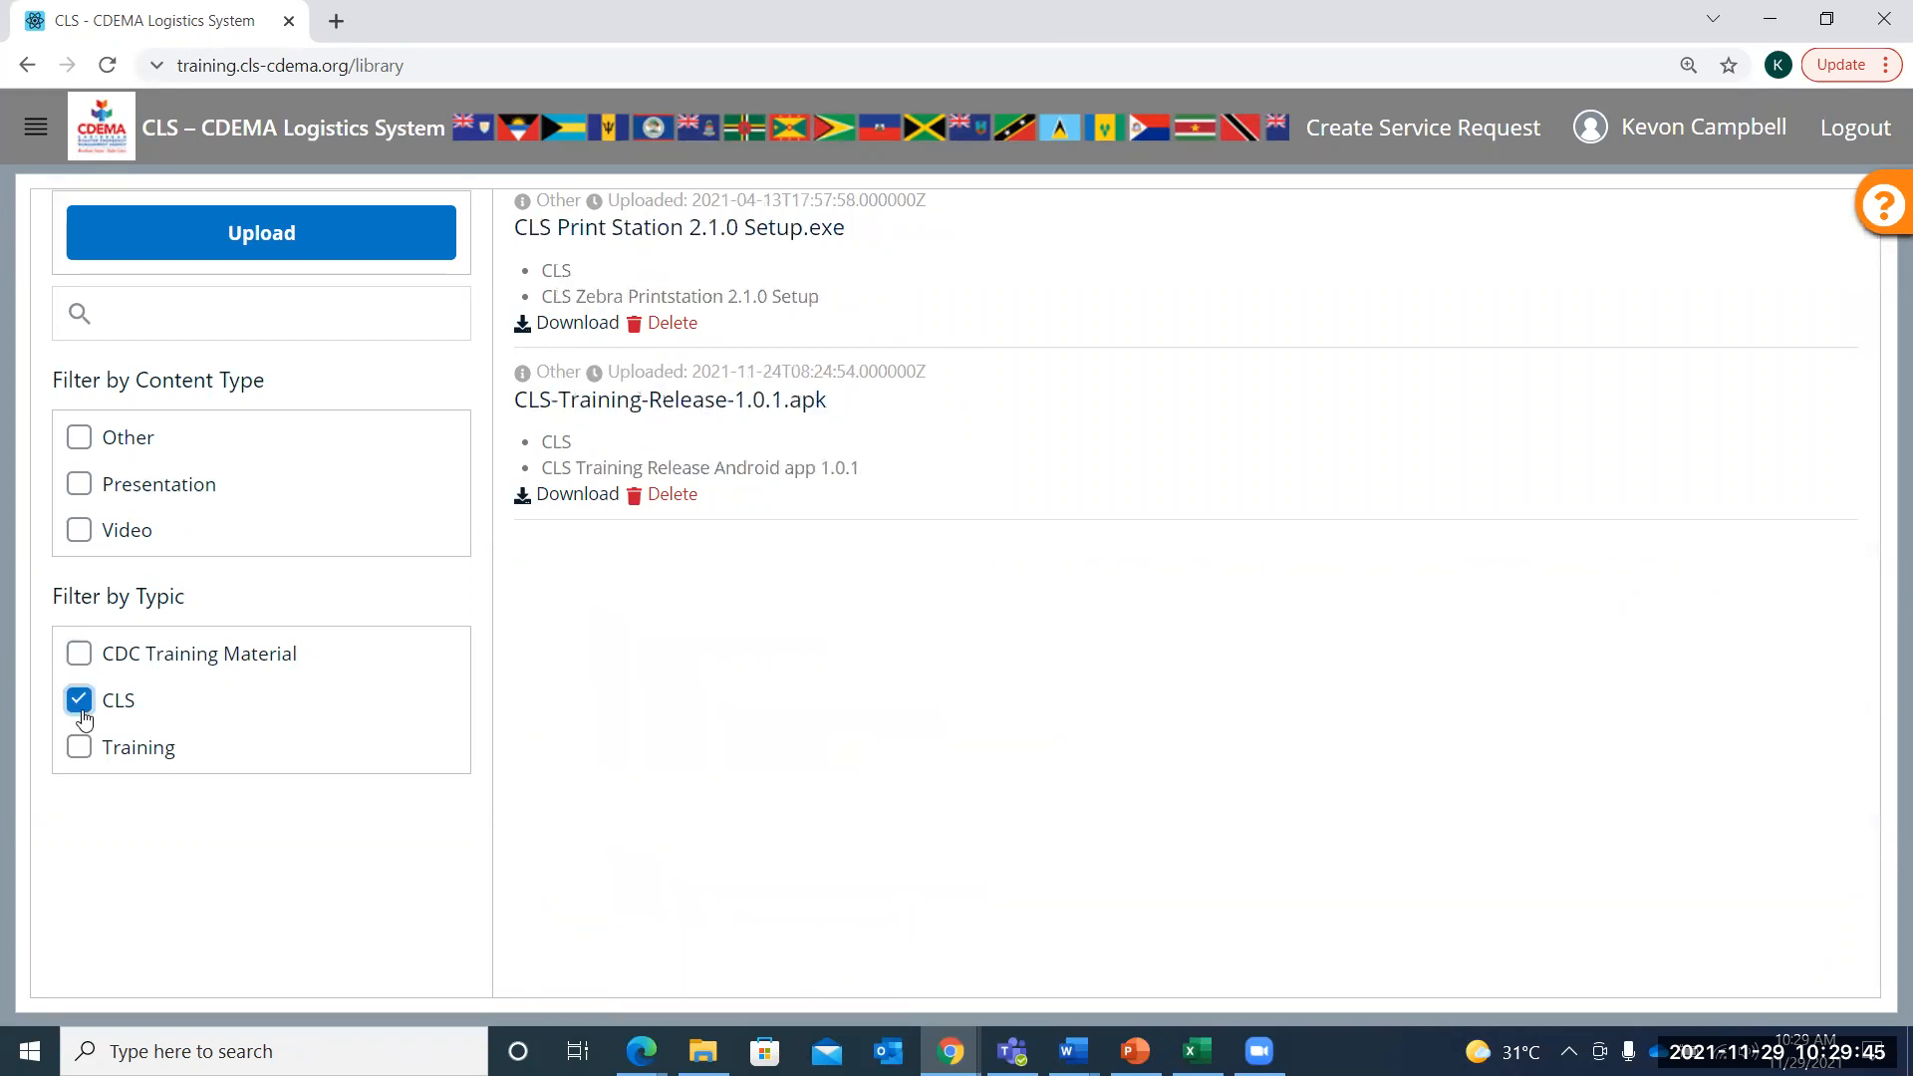
pyautogui.click(82, 709)
pyautogui.click(79, 749)
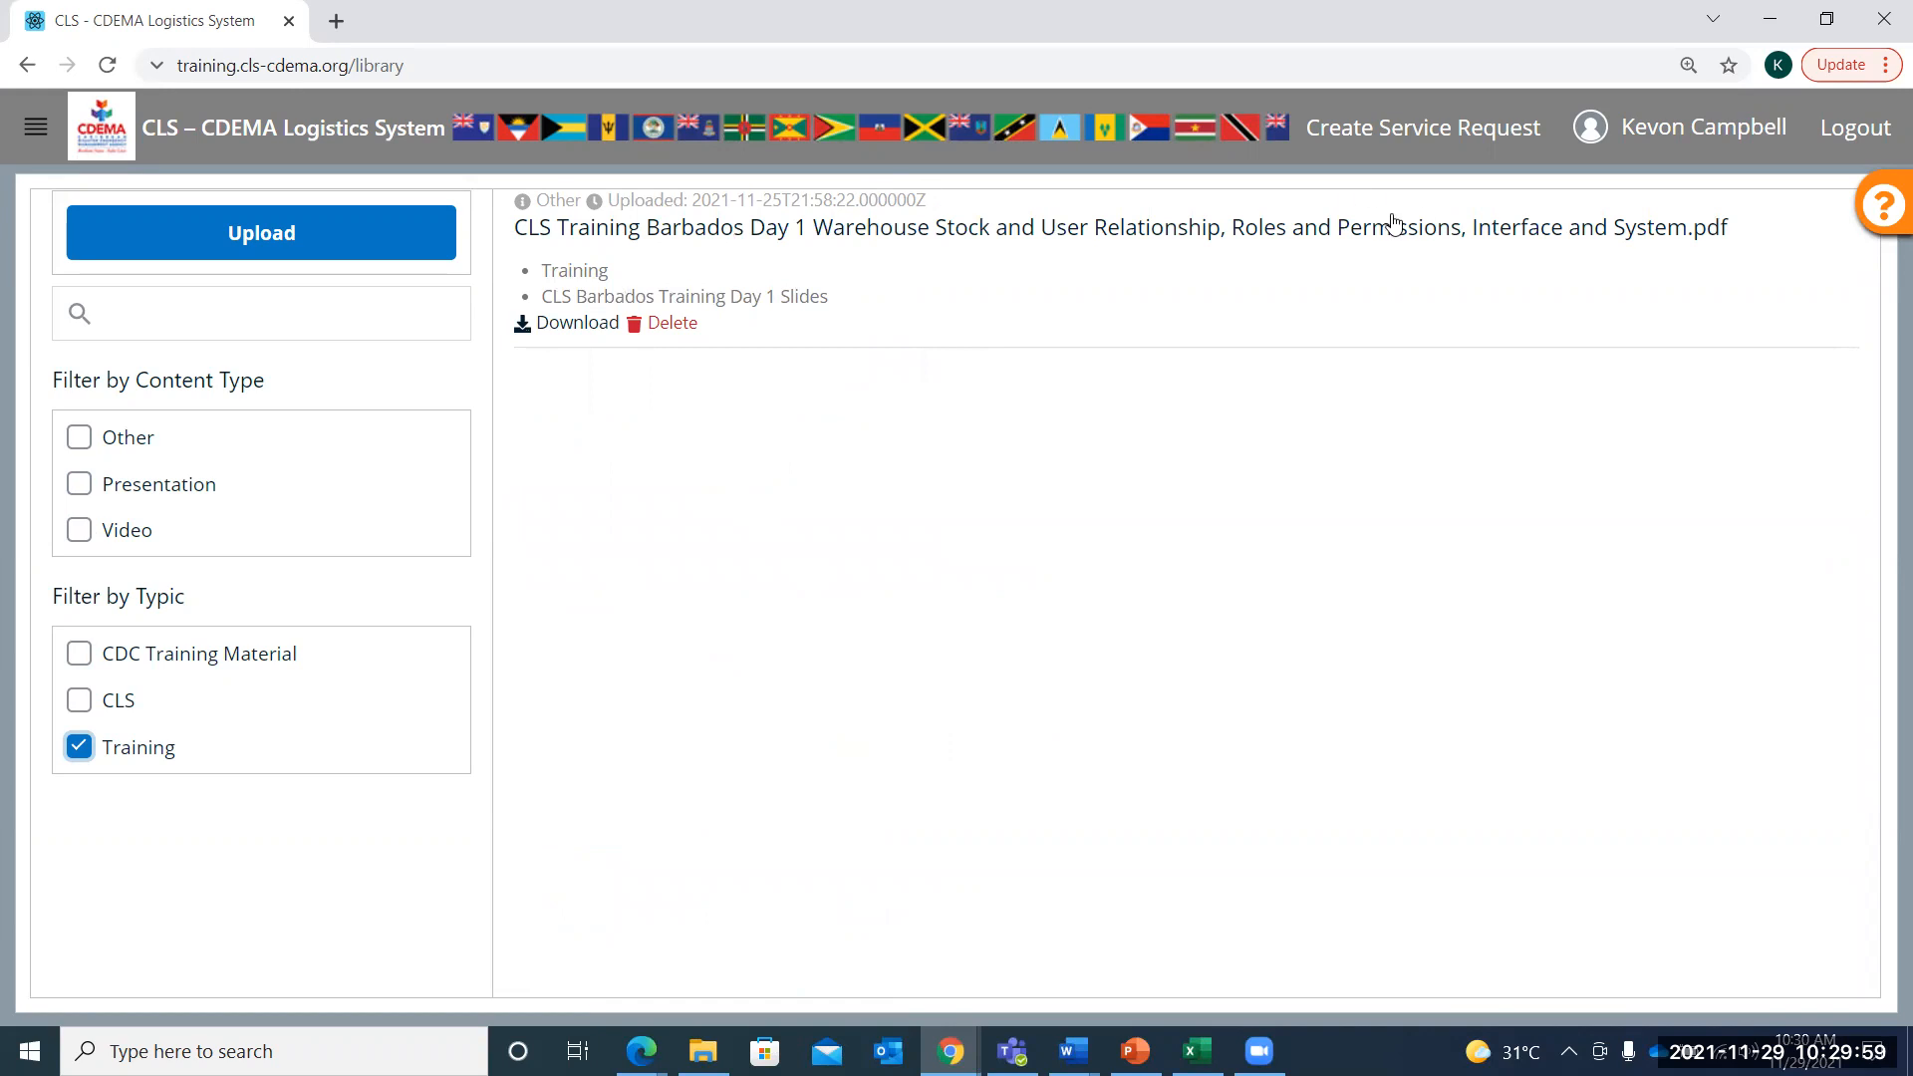
# Download the CLS Training Barbados Day 1 PDF from the library, skim its first three pages and close it
pyautogui.click(563, 327)
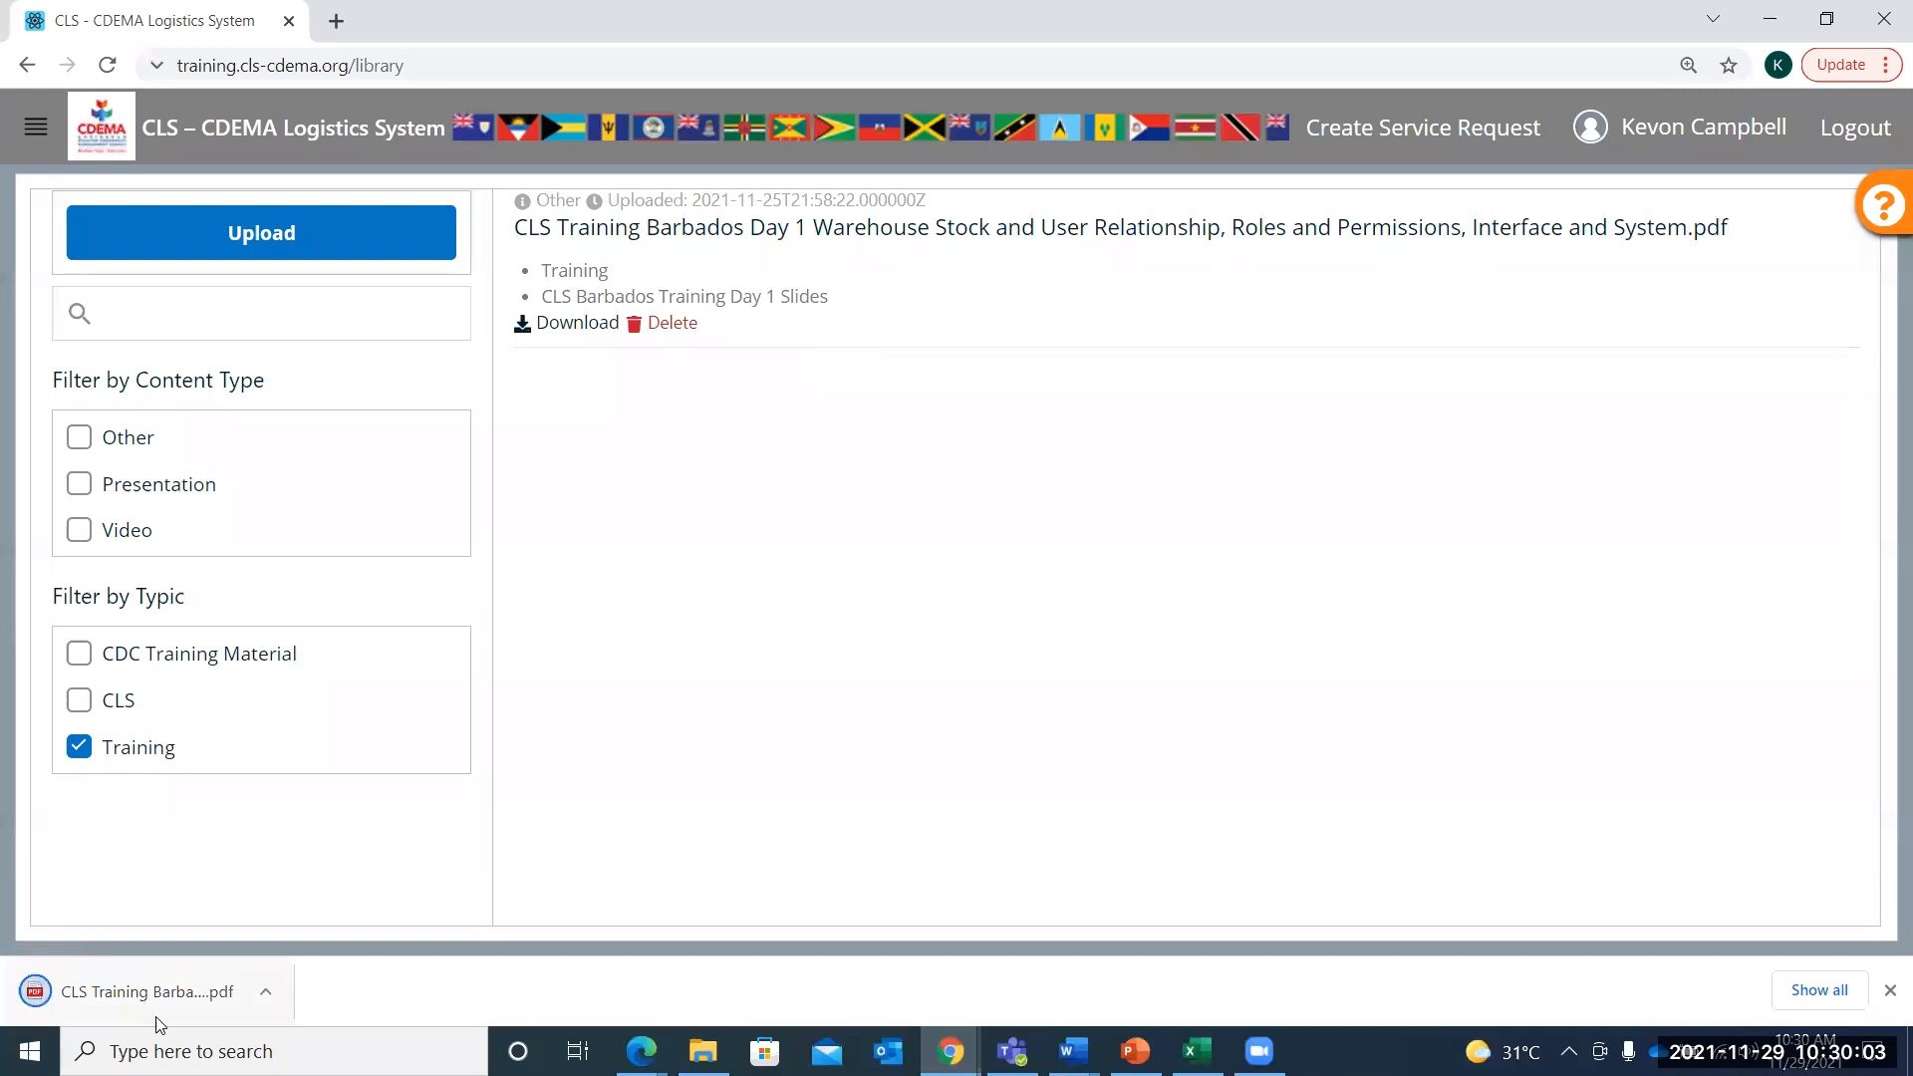
pyautogui.click(153, 1004)
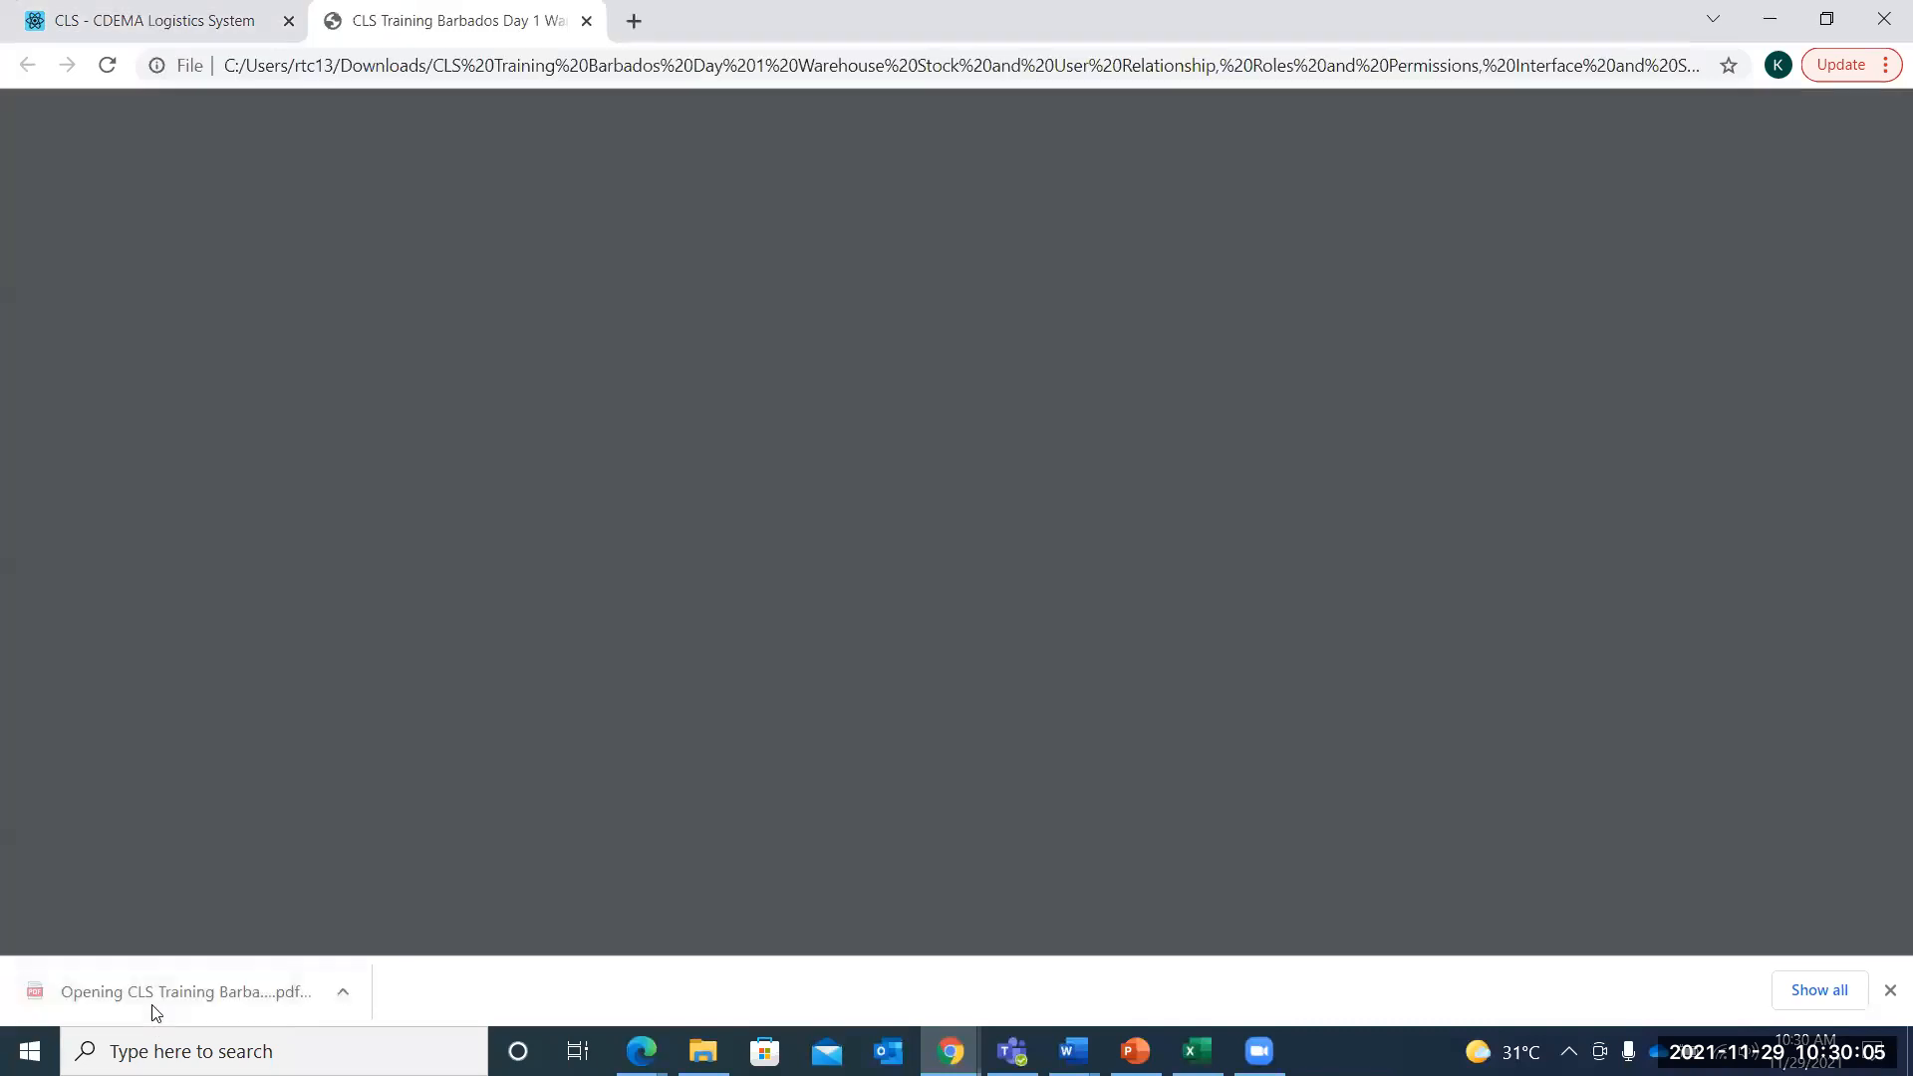
pyautogui.scroll(-1, 1014, 743)
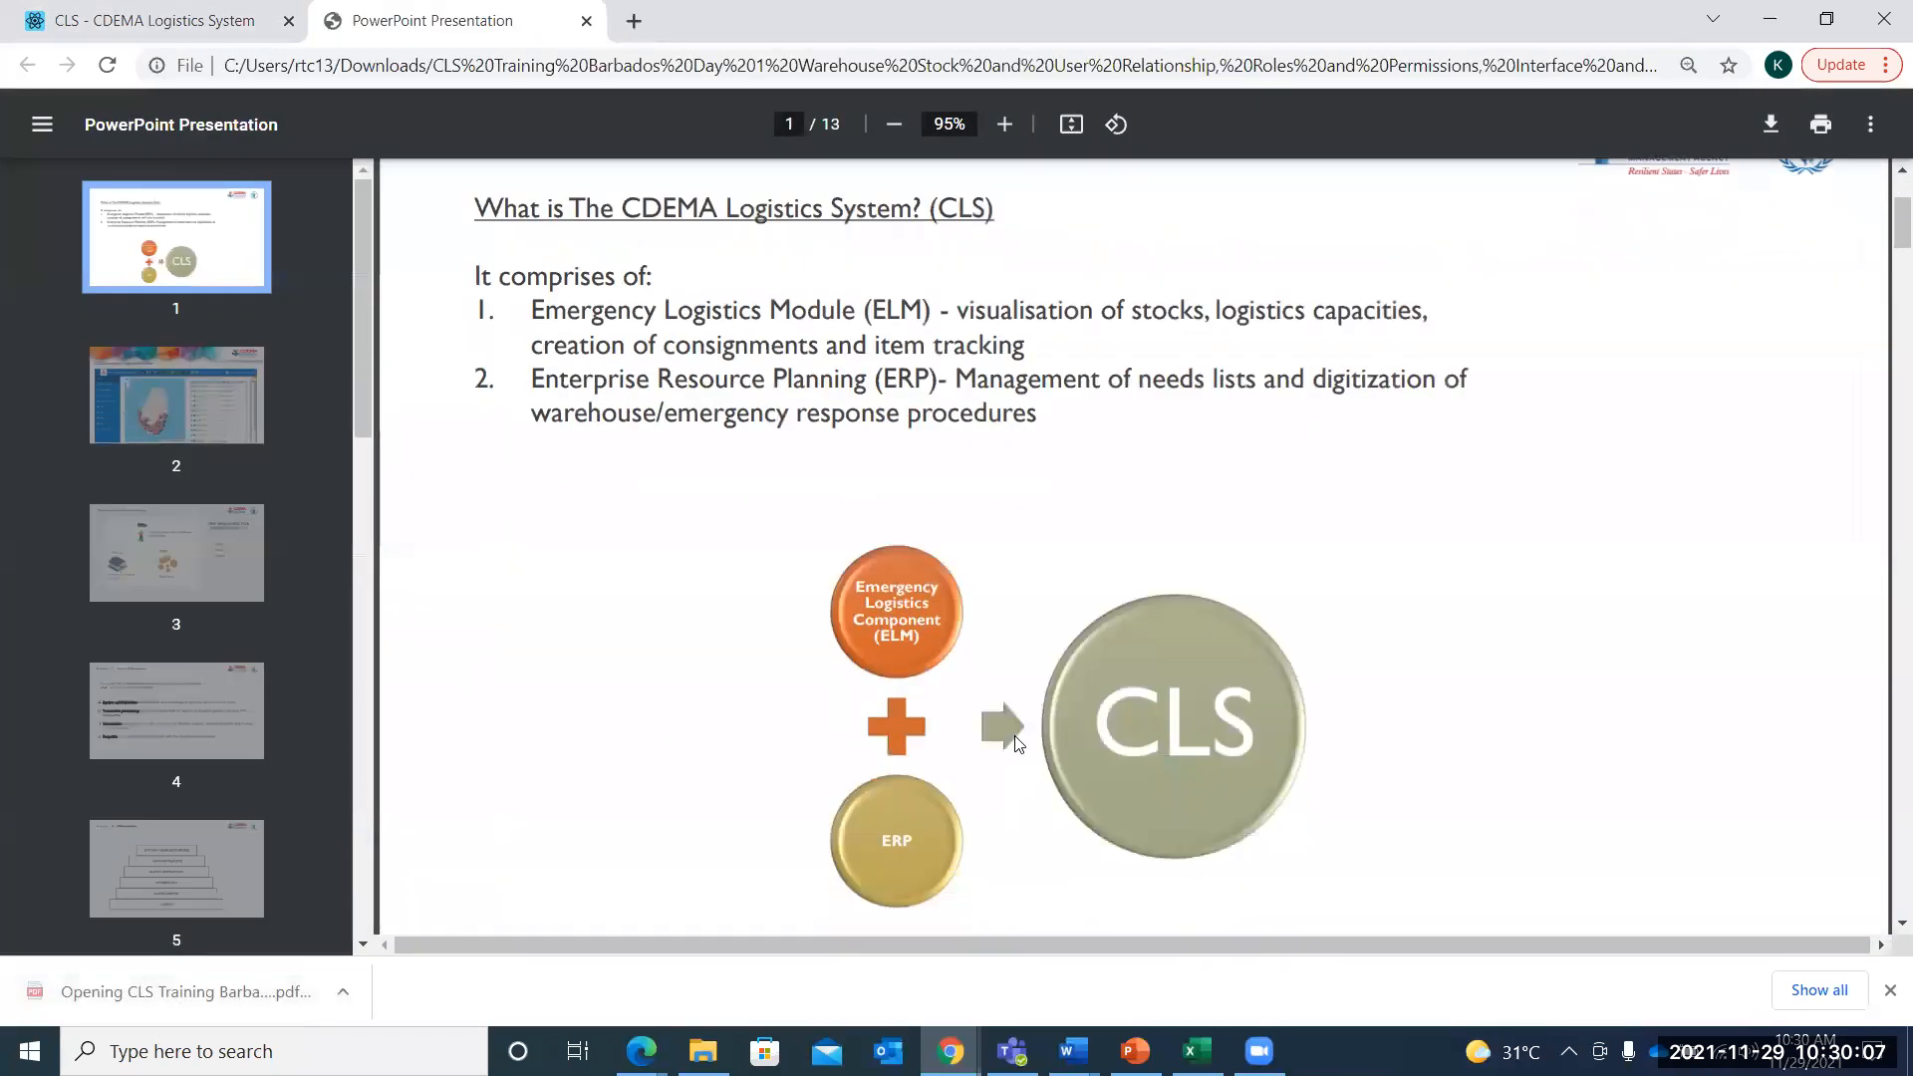
pyautogui.scroll(-15, 1016, 742)
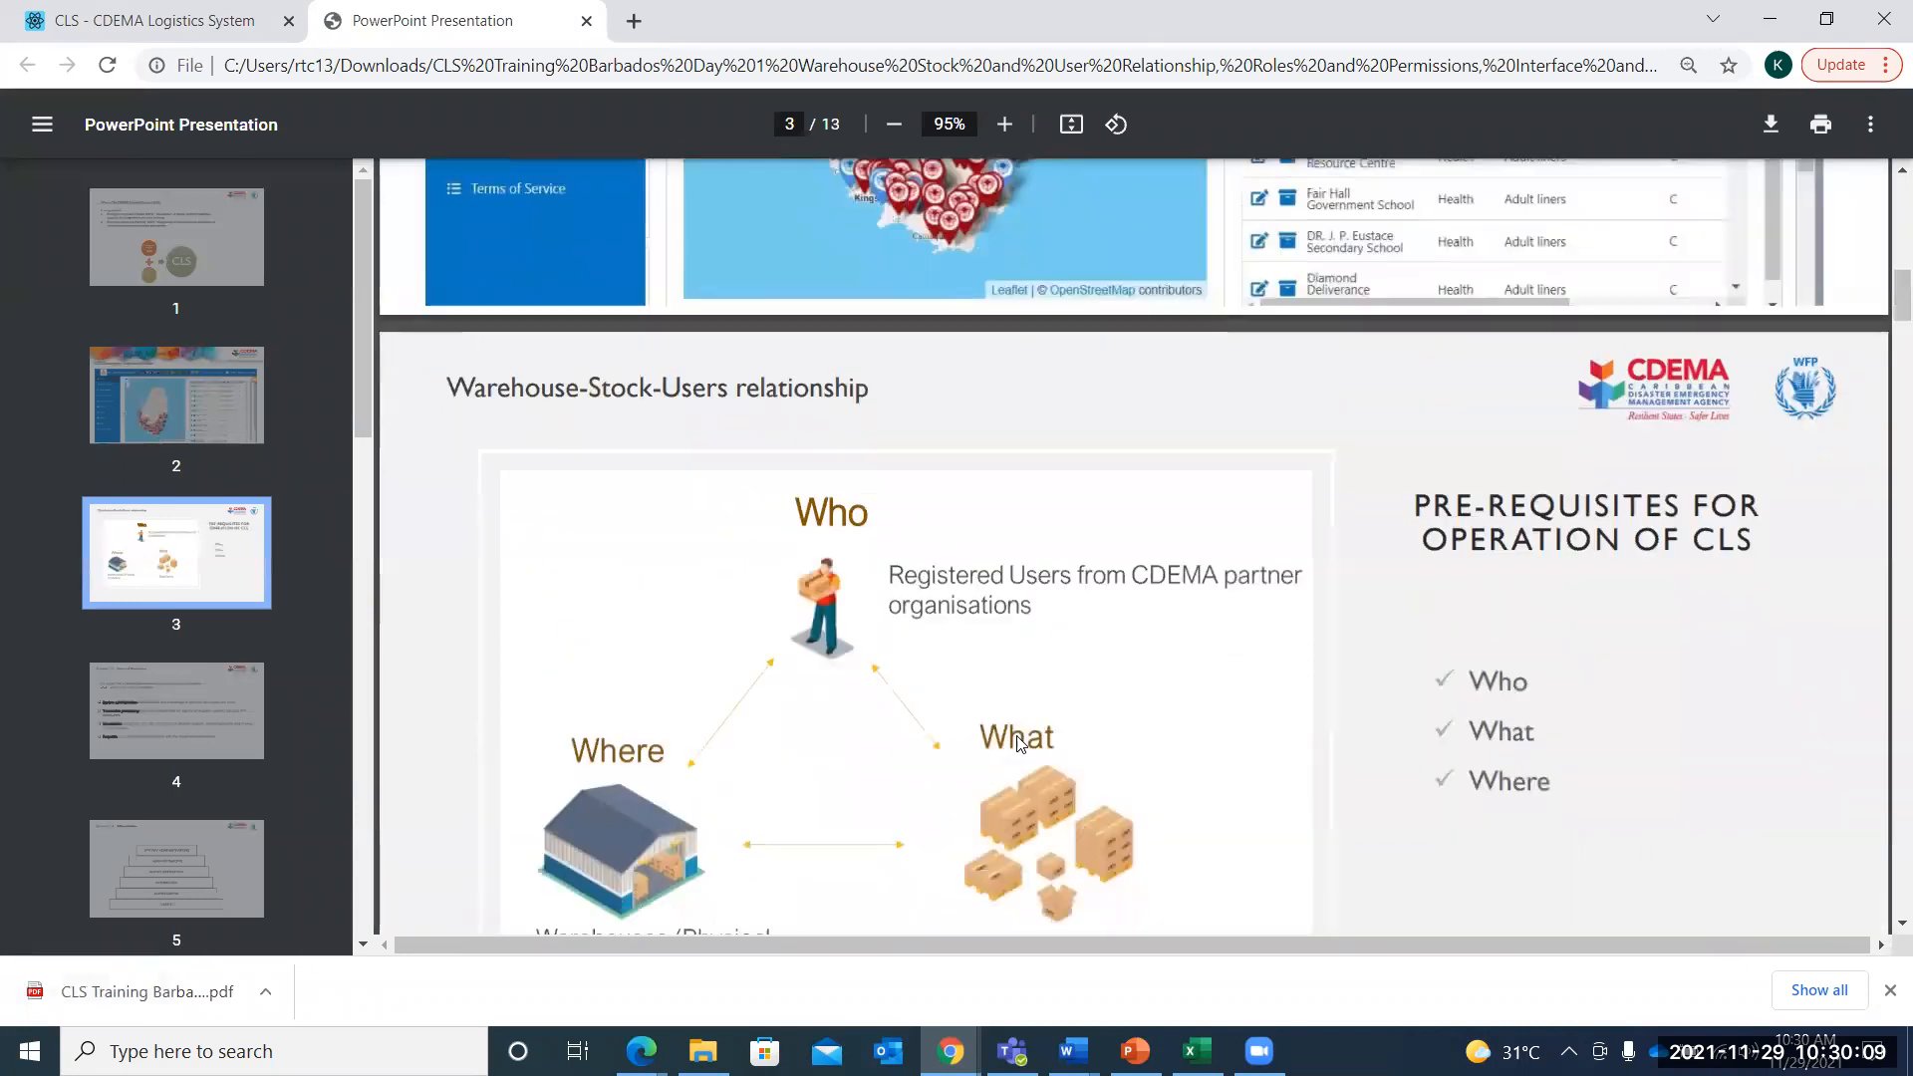
pyautogui.scroll(3, 1018, 742)
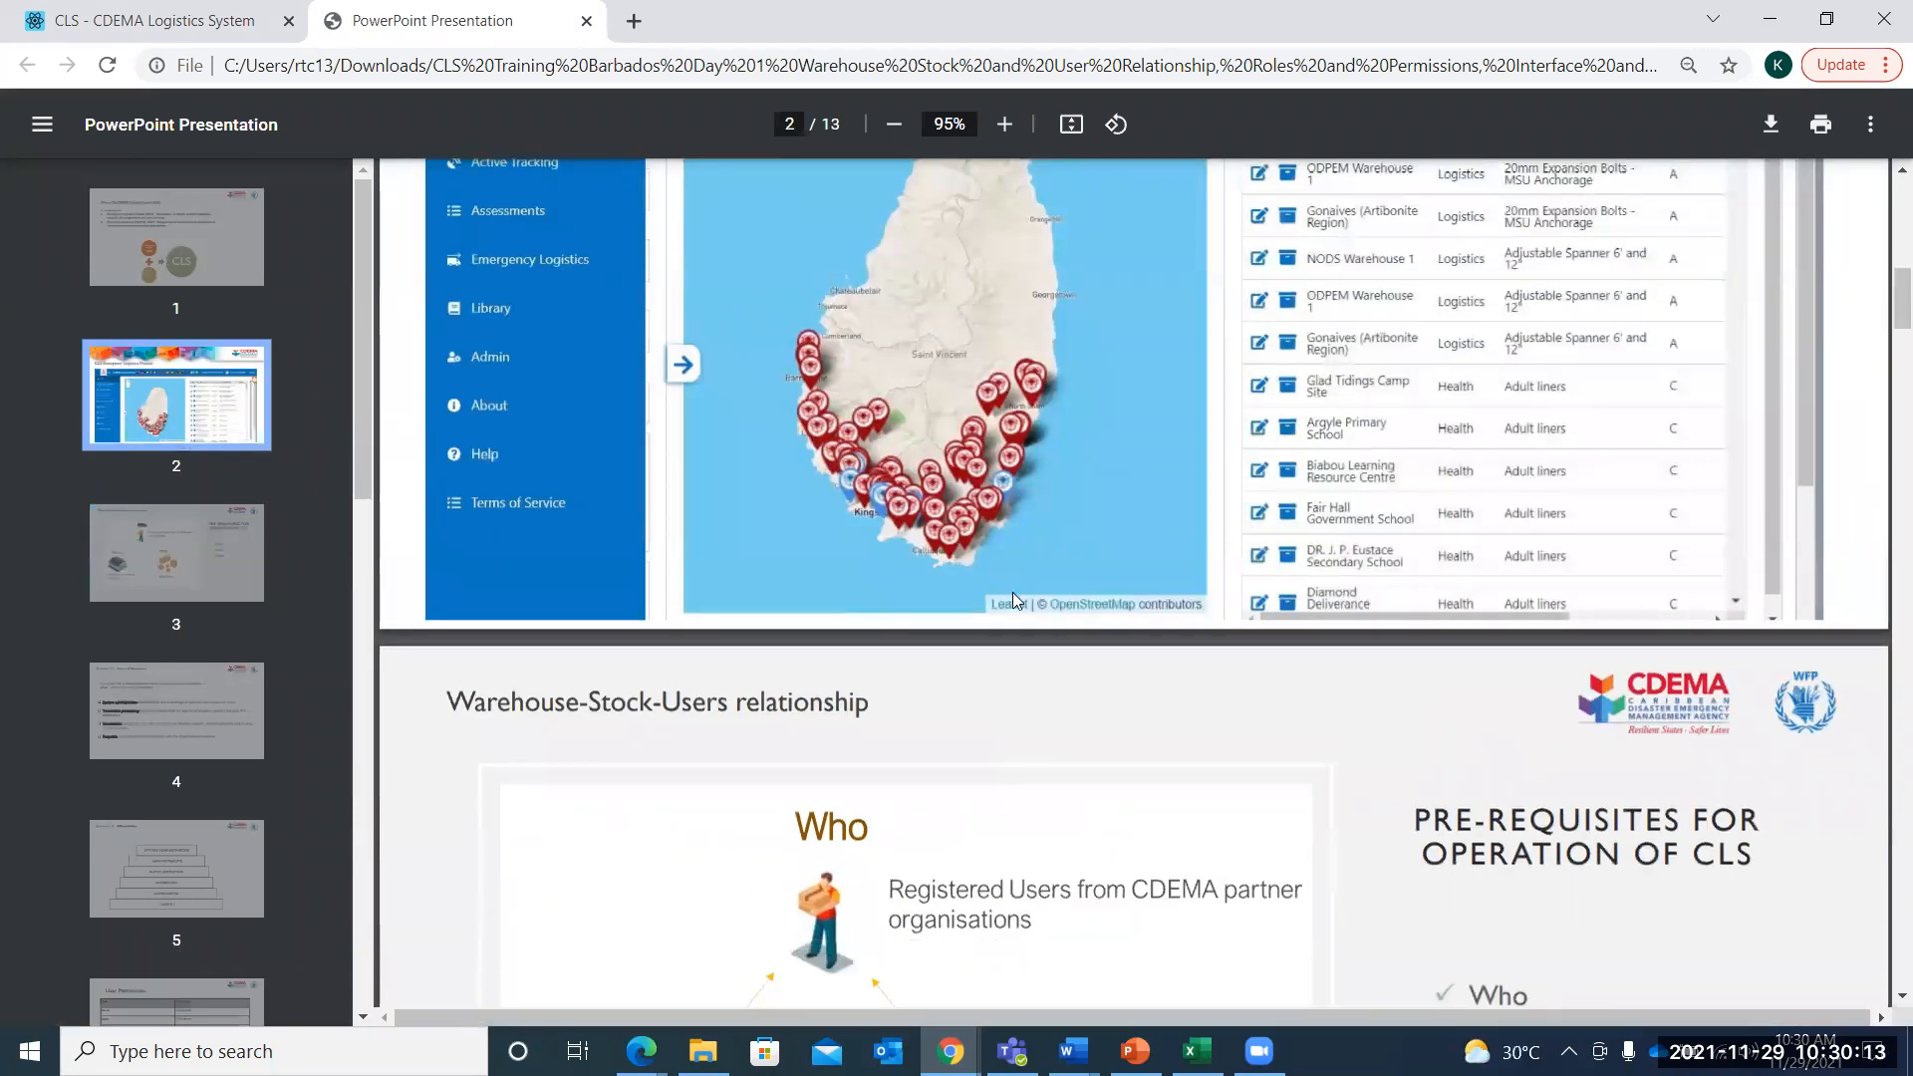
pyautogui.click(587, 22)
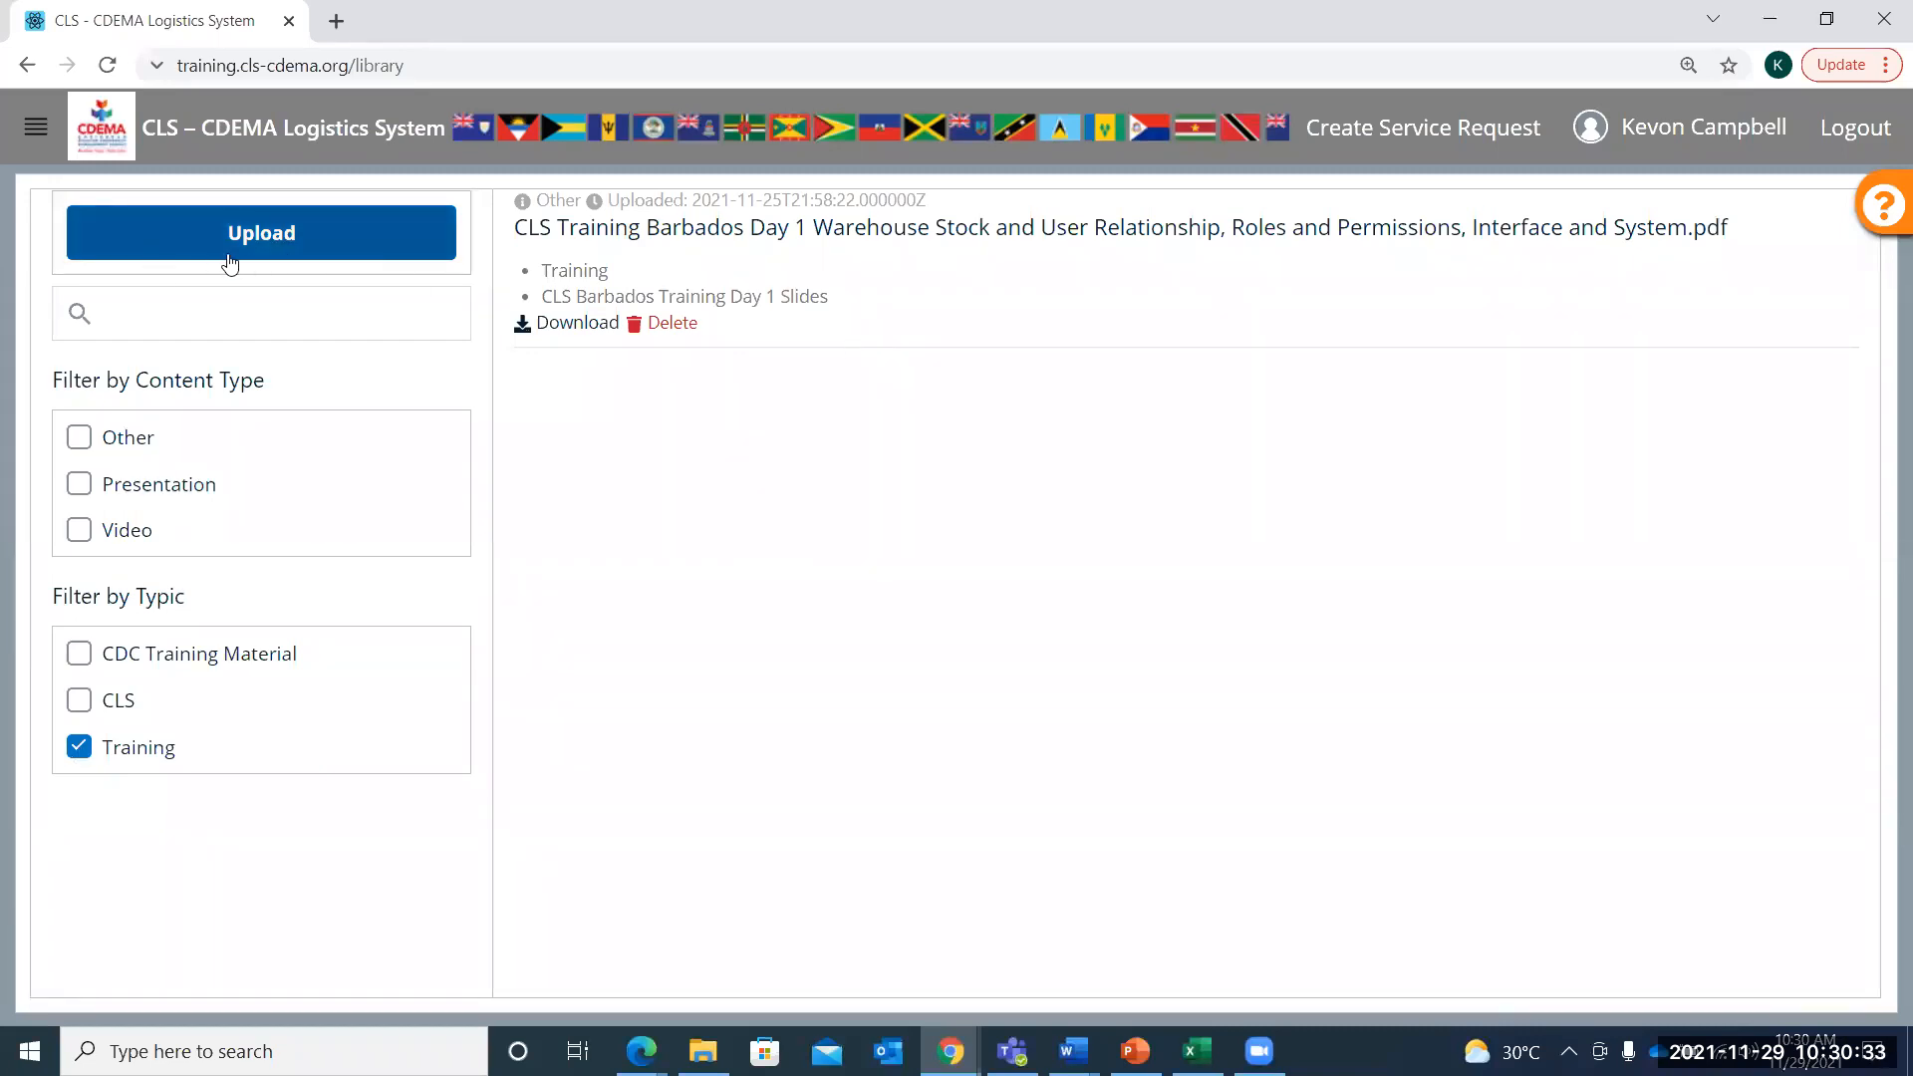
# Open the Stocks map page
pyautogui.click(35, 132)
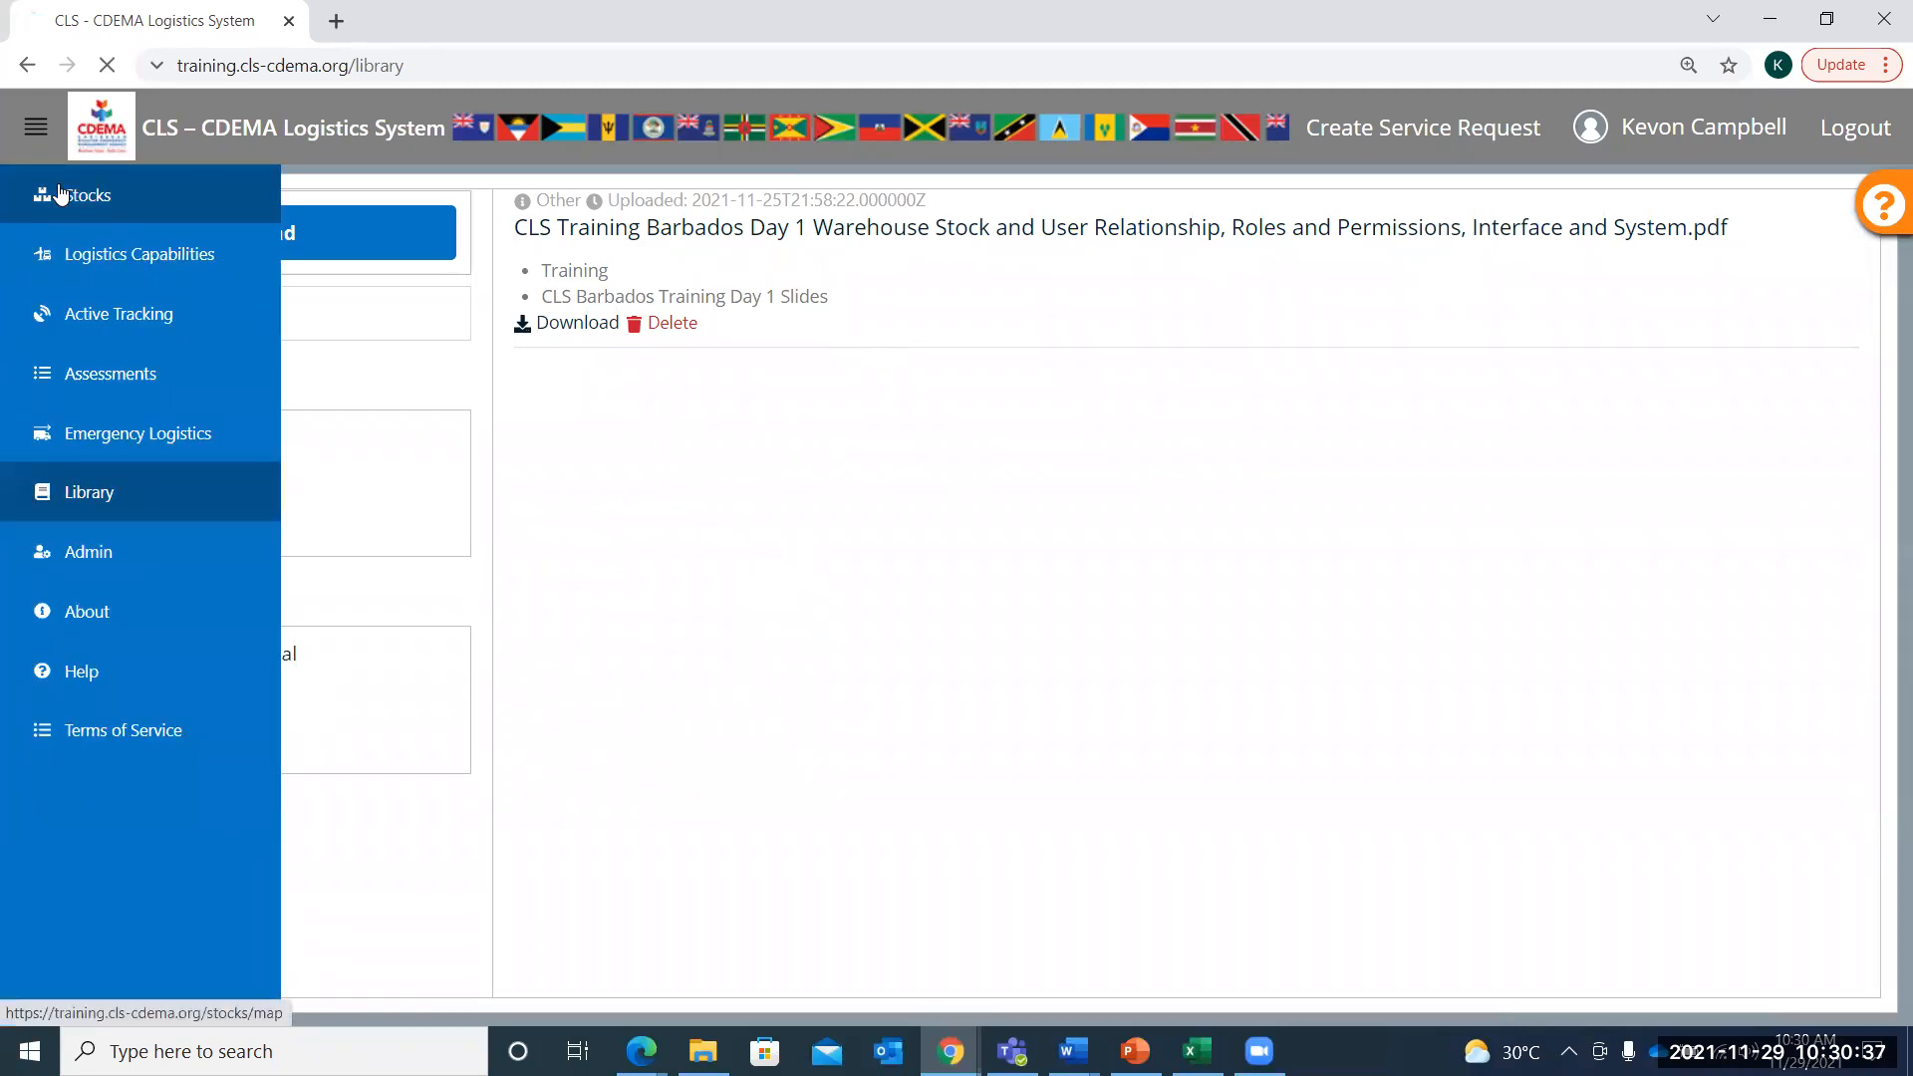
pyautogui.click(62, 196)
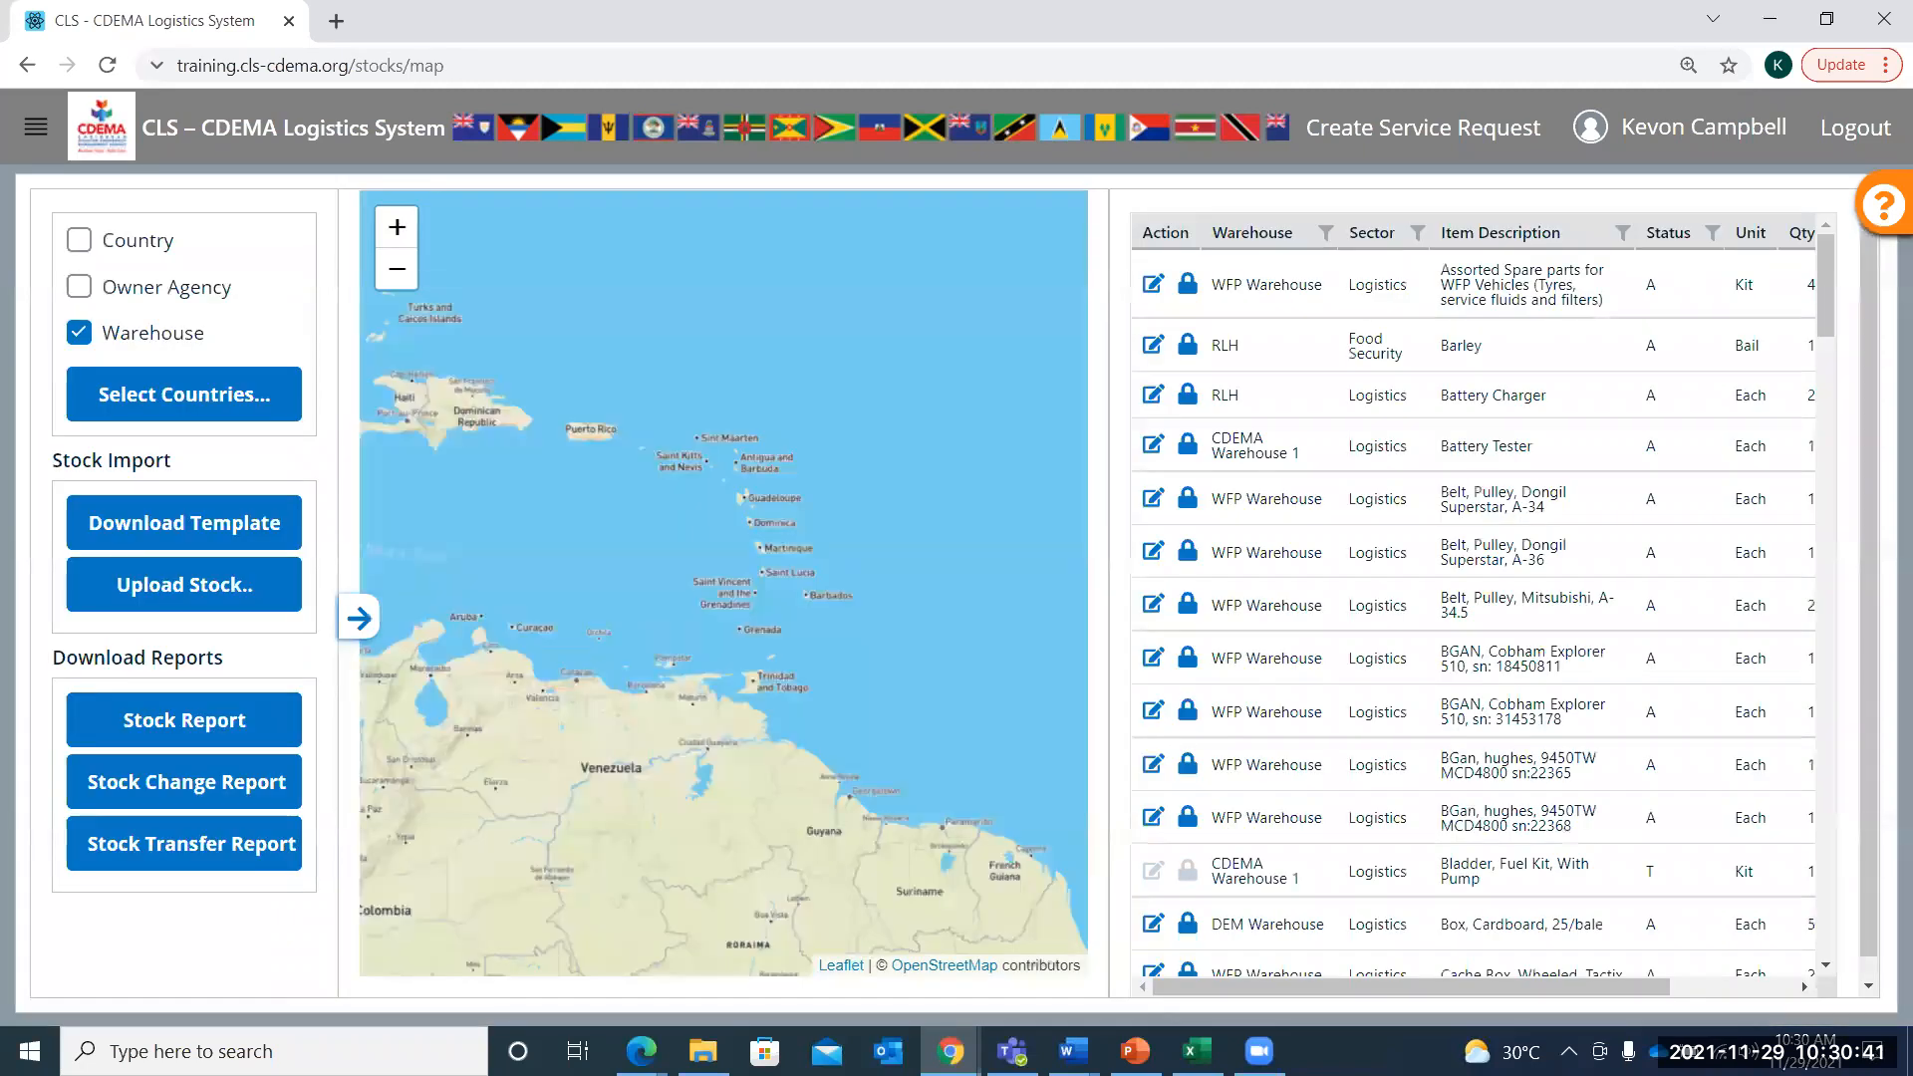
pyautogui.moveTo(1135, 1051)
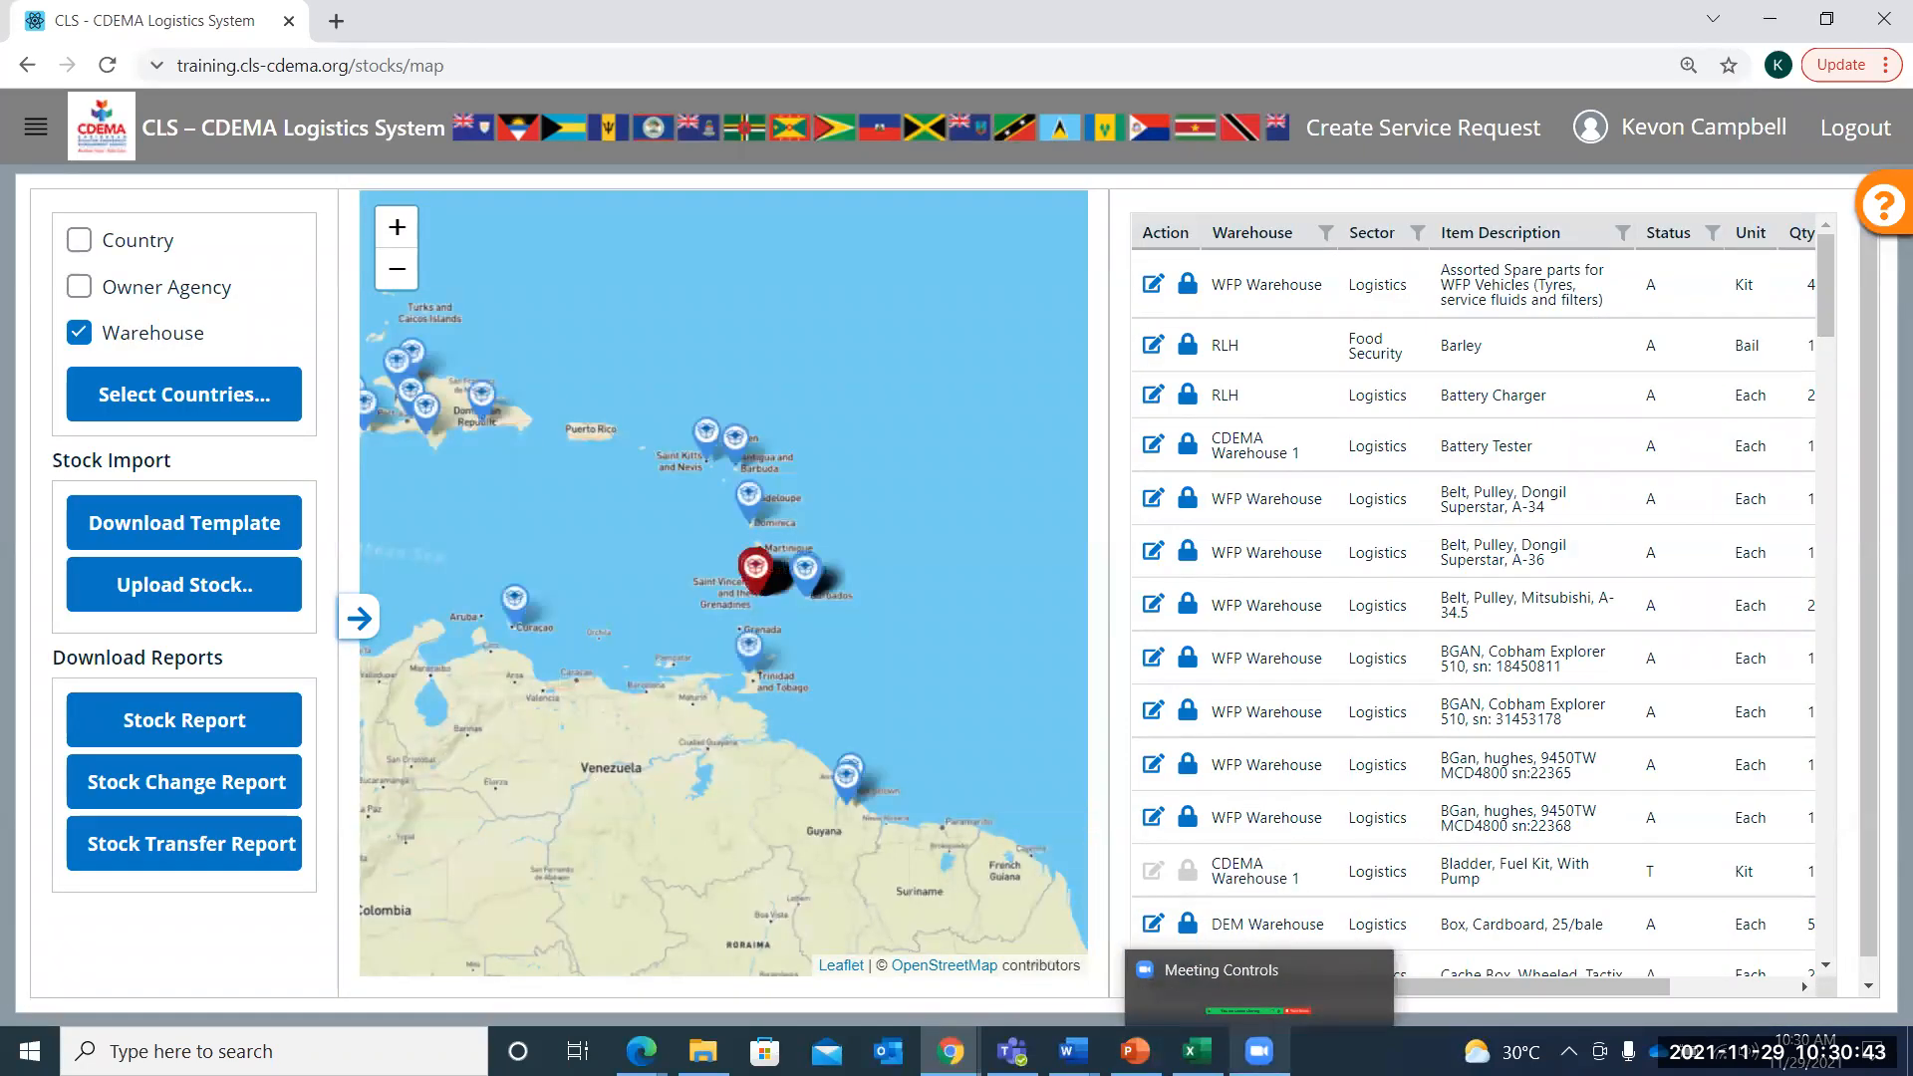
pyautogui.click(1259, 1051)
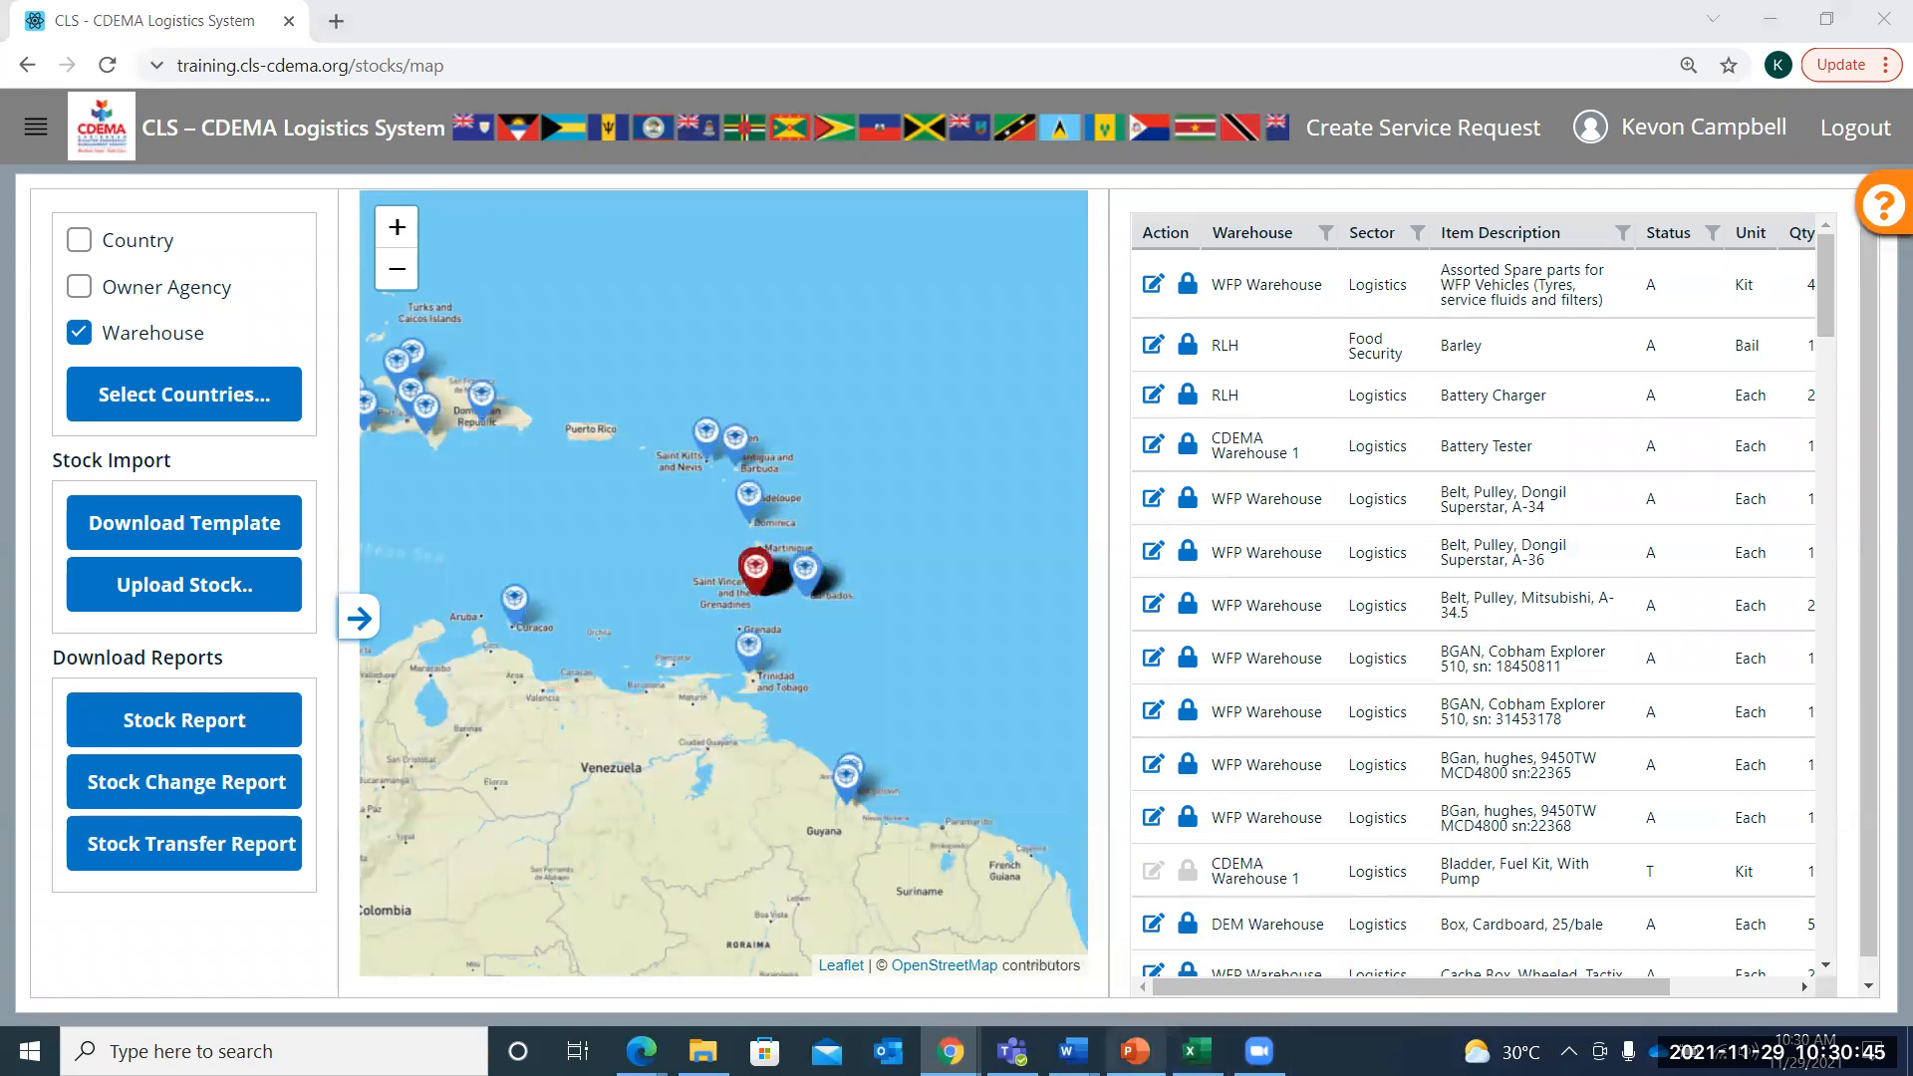
# Switch to the Course Outline Barbados CLS Training document in Word and review the Day 3 schedule table
pyautogui.moveTo(1073, 1051)
pyautogui.click(971, 994)
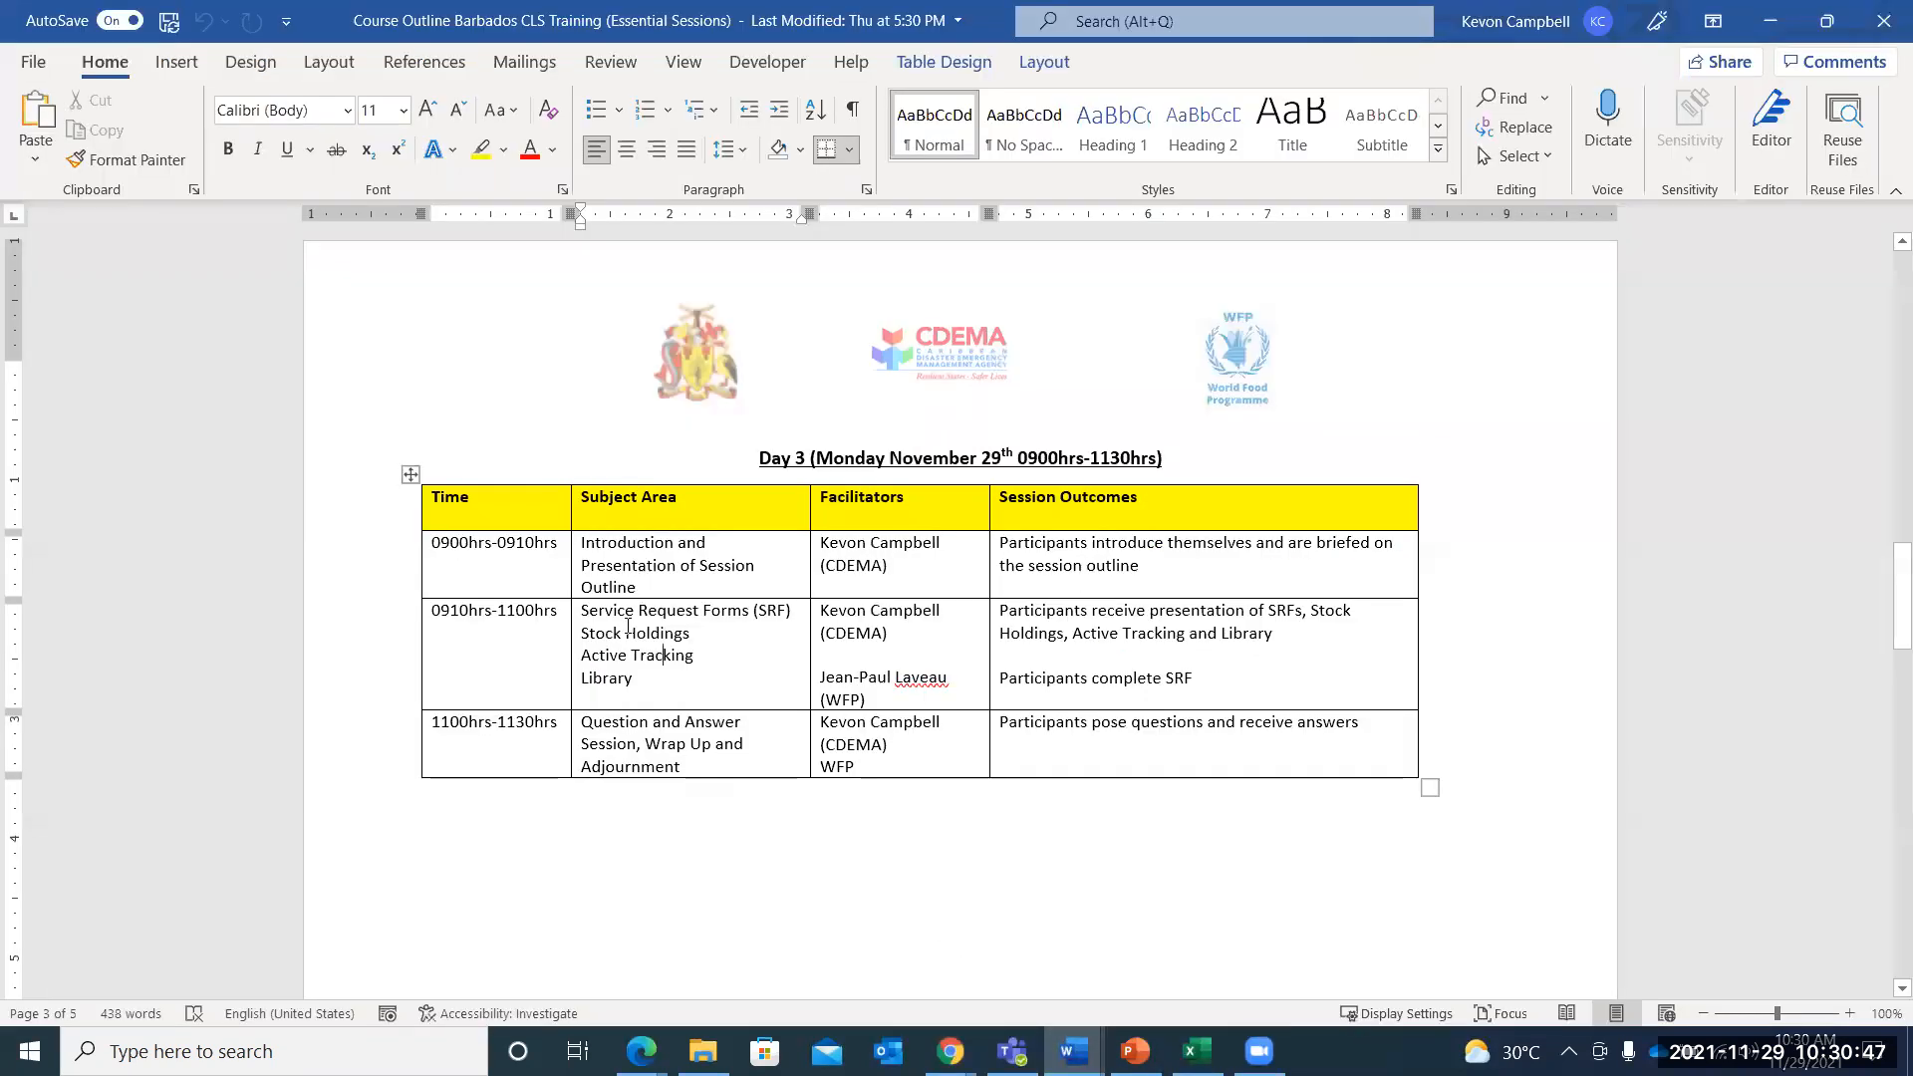
pyautogui.moveTo(1270, 666); pyautogui.dragTo(673, 655)
pyautogui.click(673, 694)
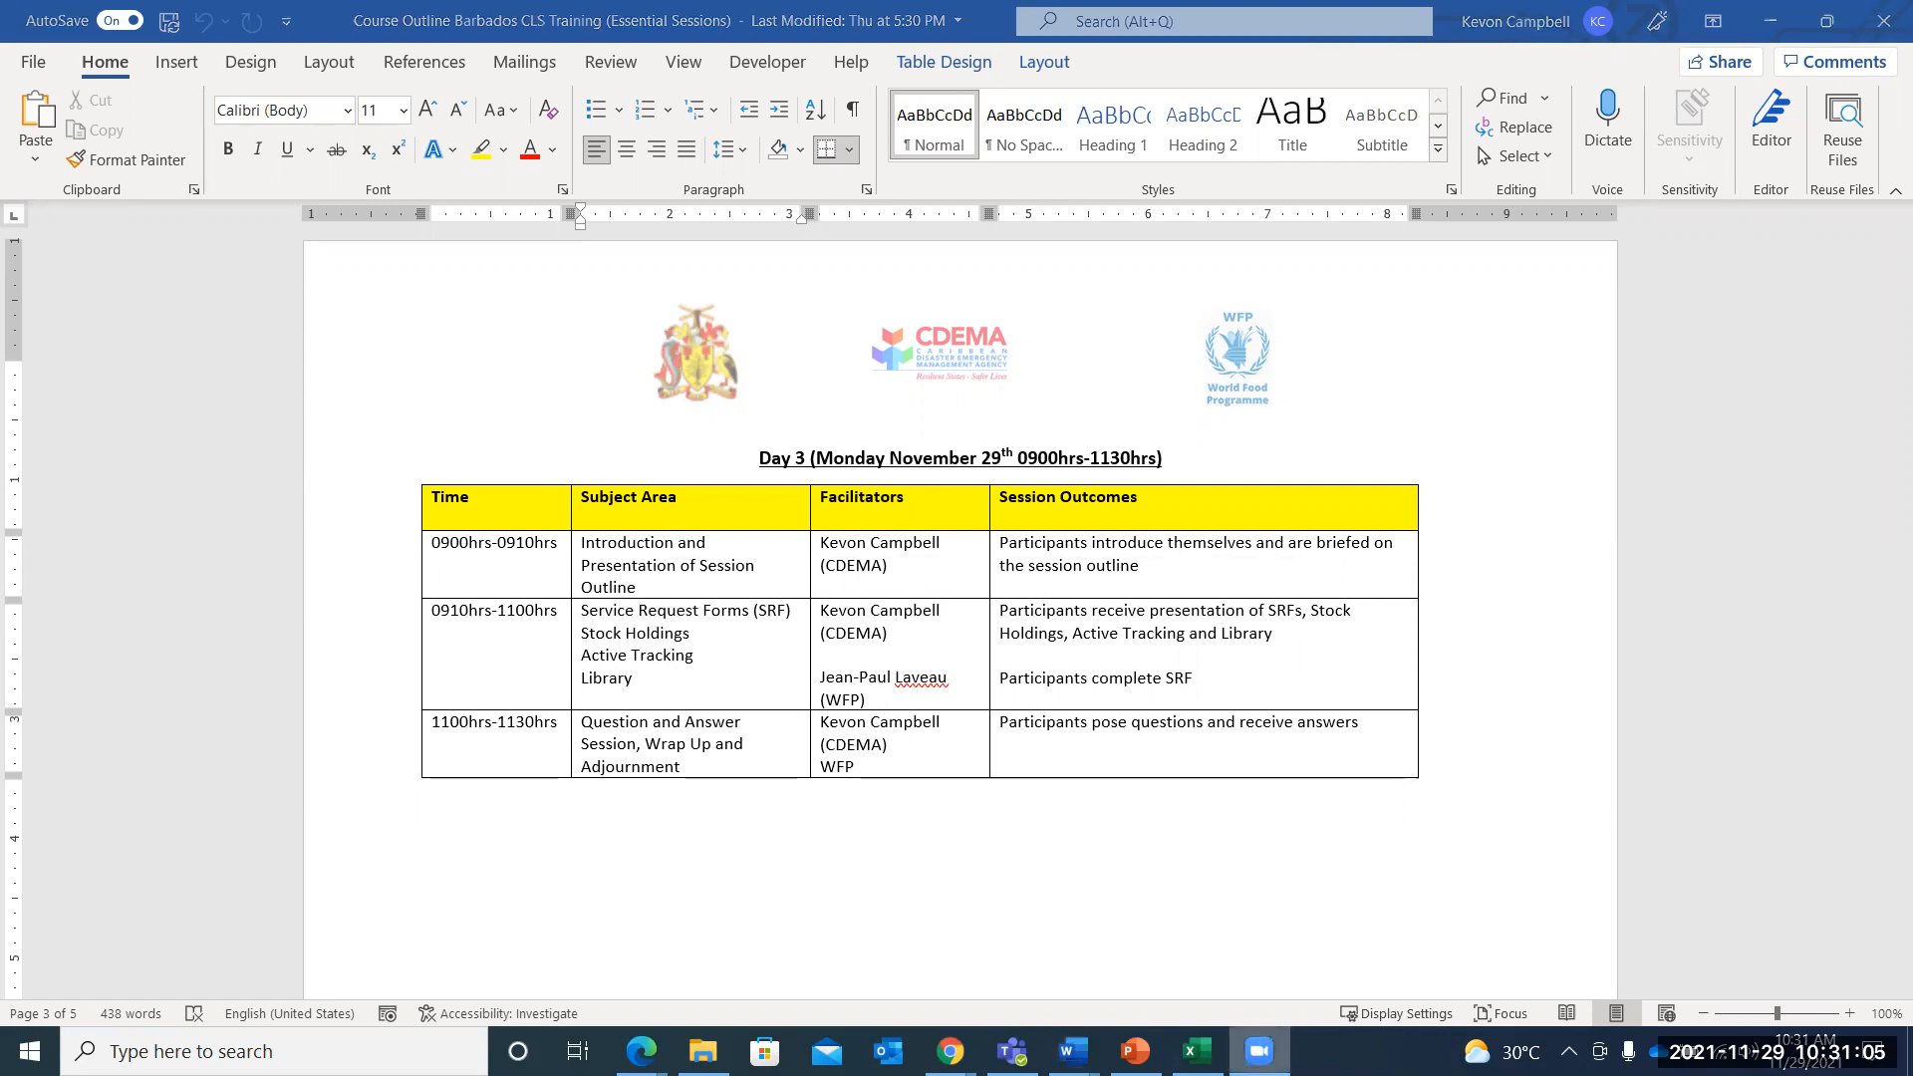
# Switch from the Word outline back to the CDEMA Logistics System's Stocks map in Chrome
pyautogui.rightClick(1259, 1051)
pyautogui.click(1260, 1051)
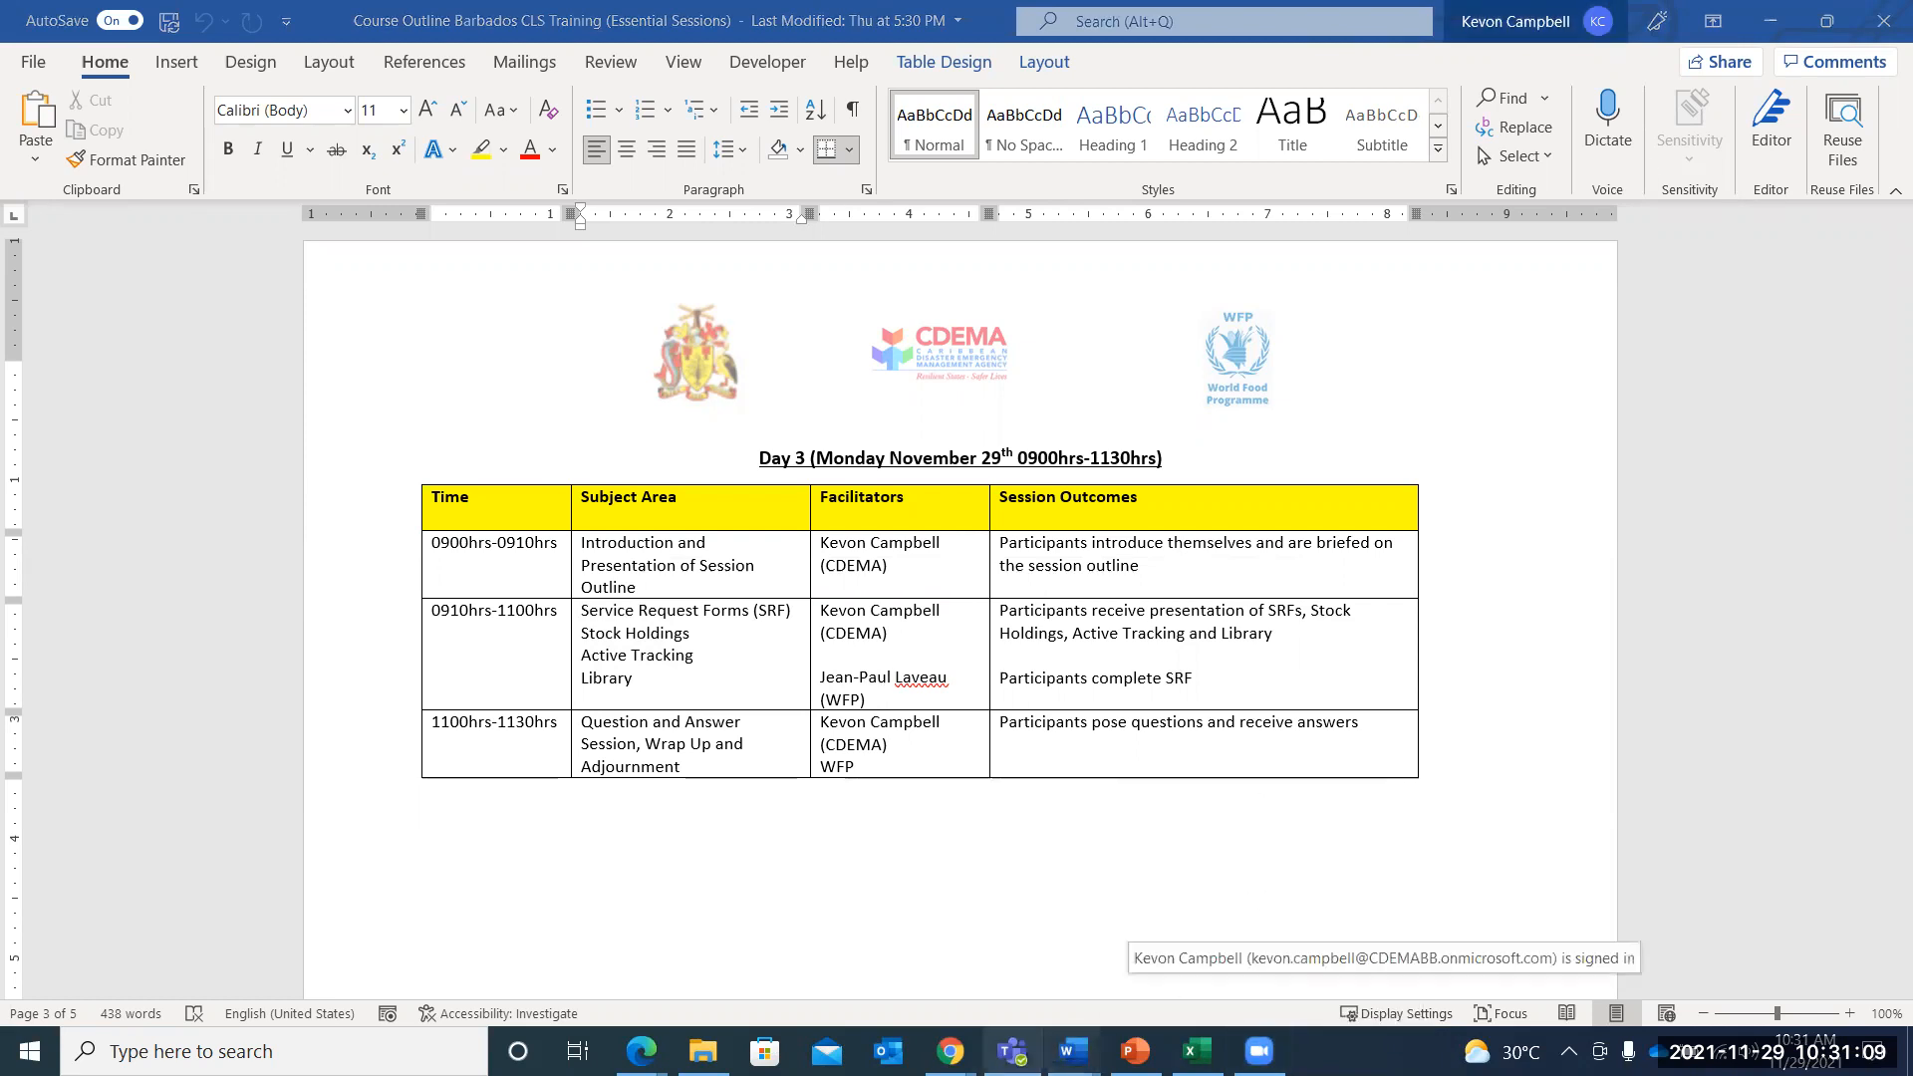
pyautogui.moveTo(949, 1051)
pyautogui.click(1099, 951)
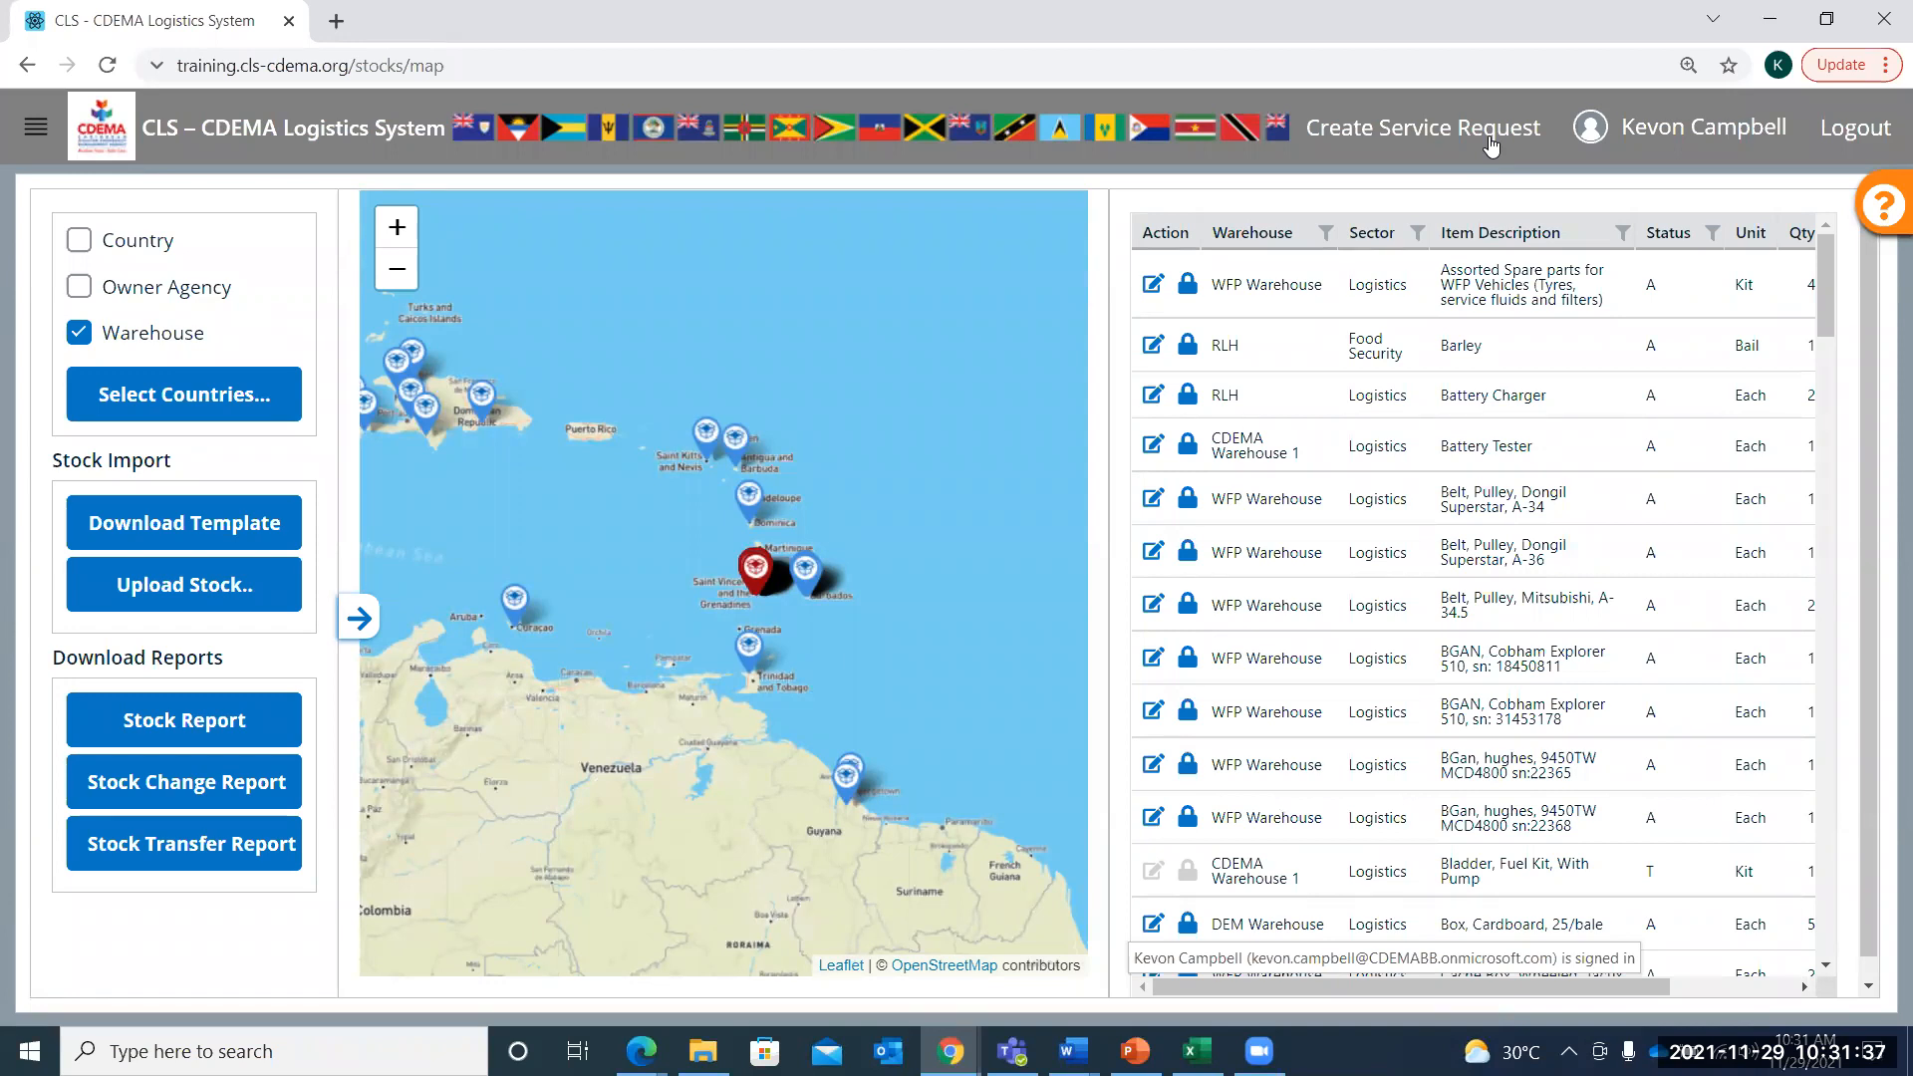
pyautogui.click(735, 35)
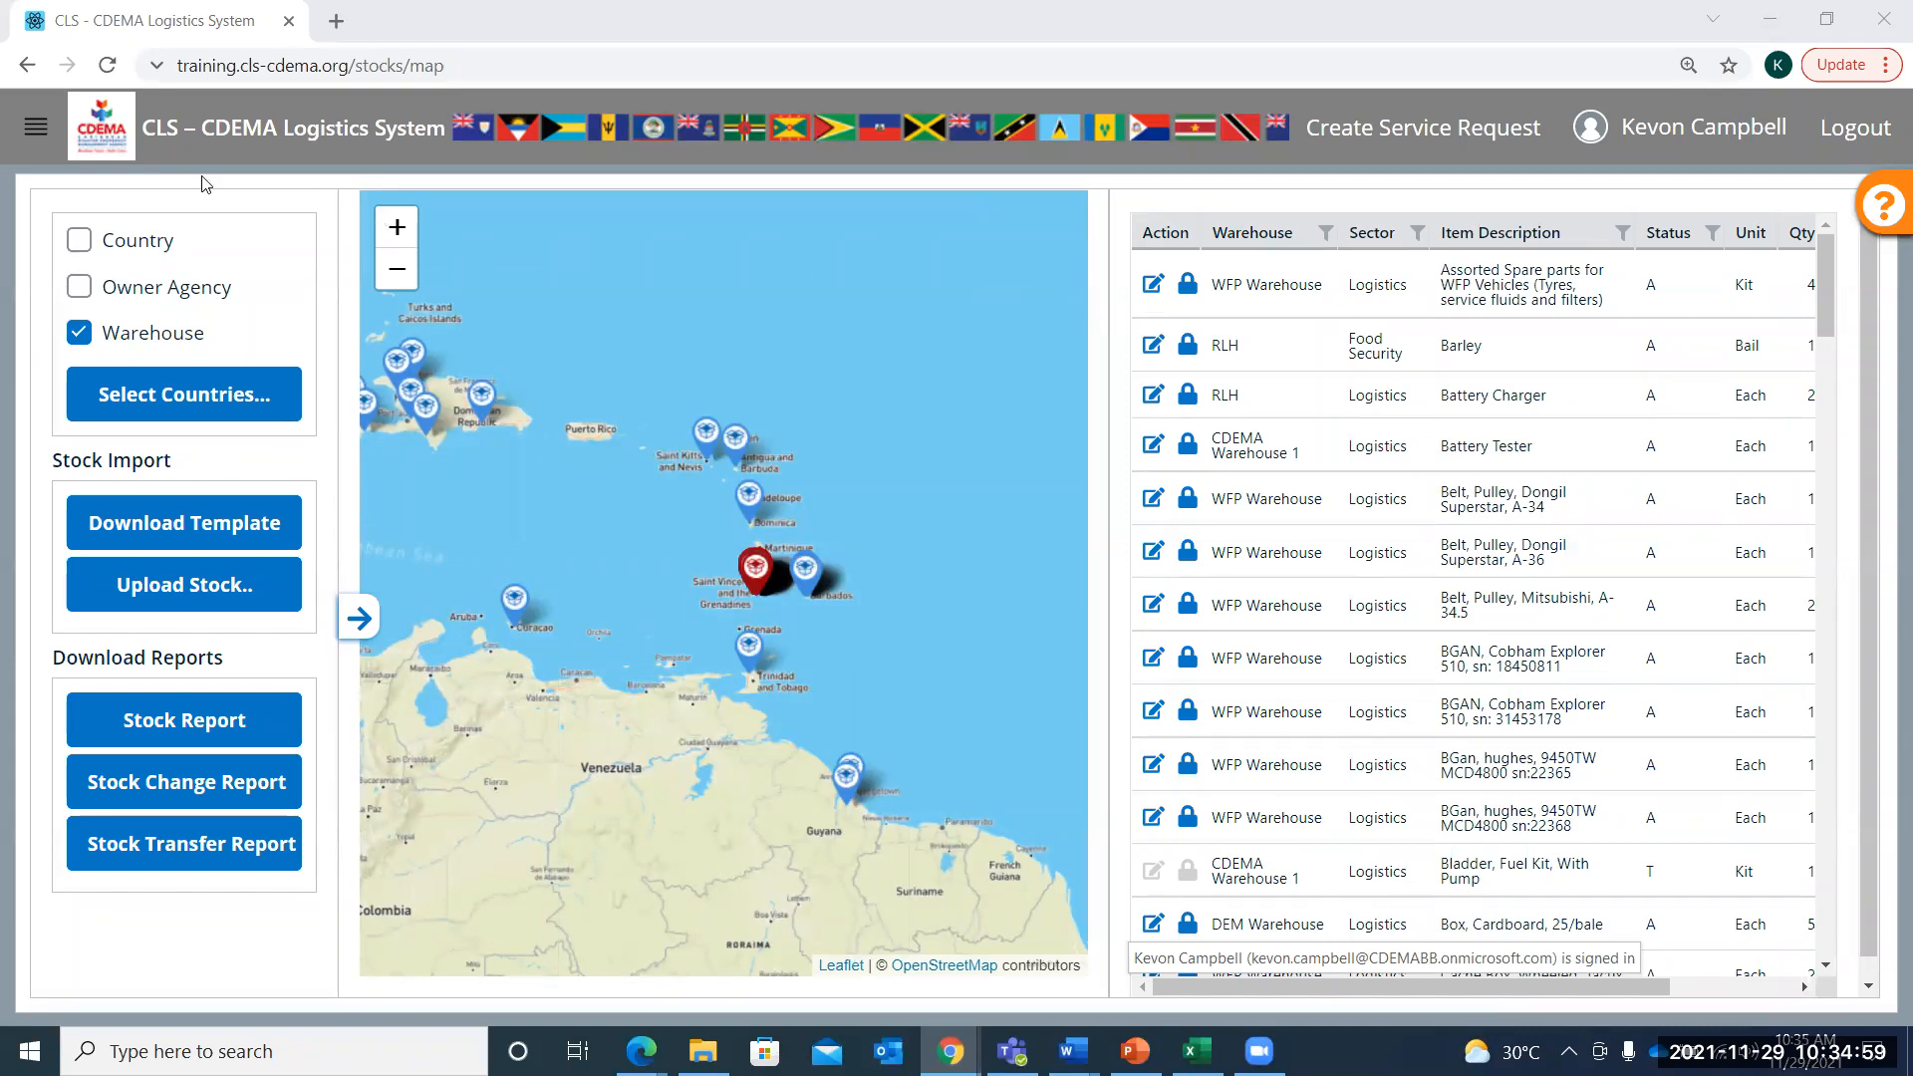
# Open the Logistics Capabilities map and look through the options of its Types filter
pyautogui.click(38, 139)
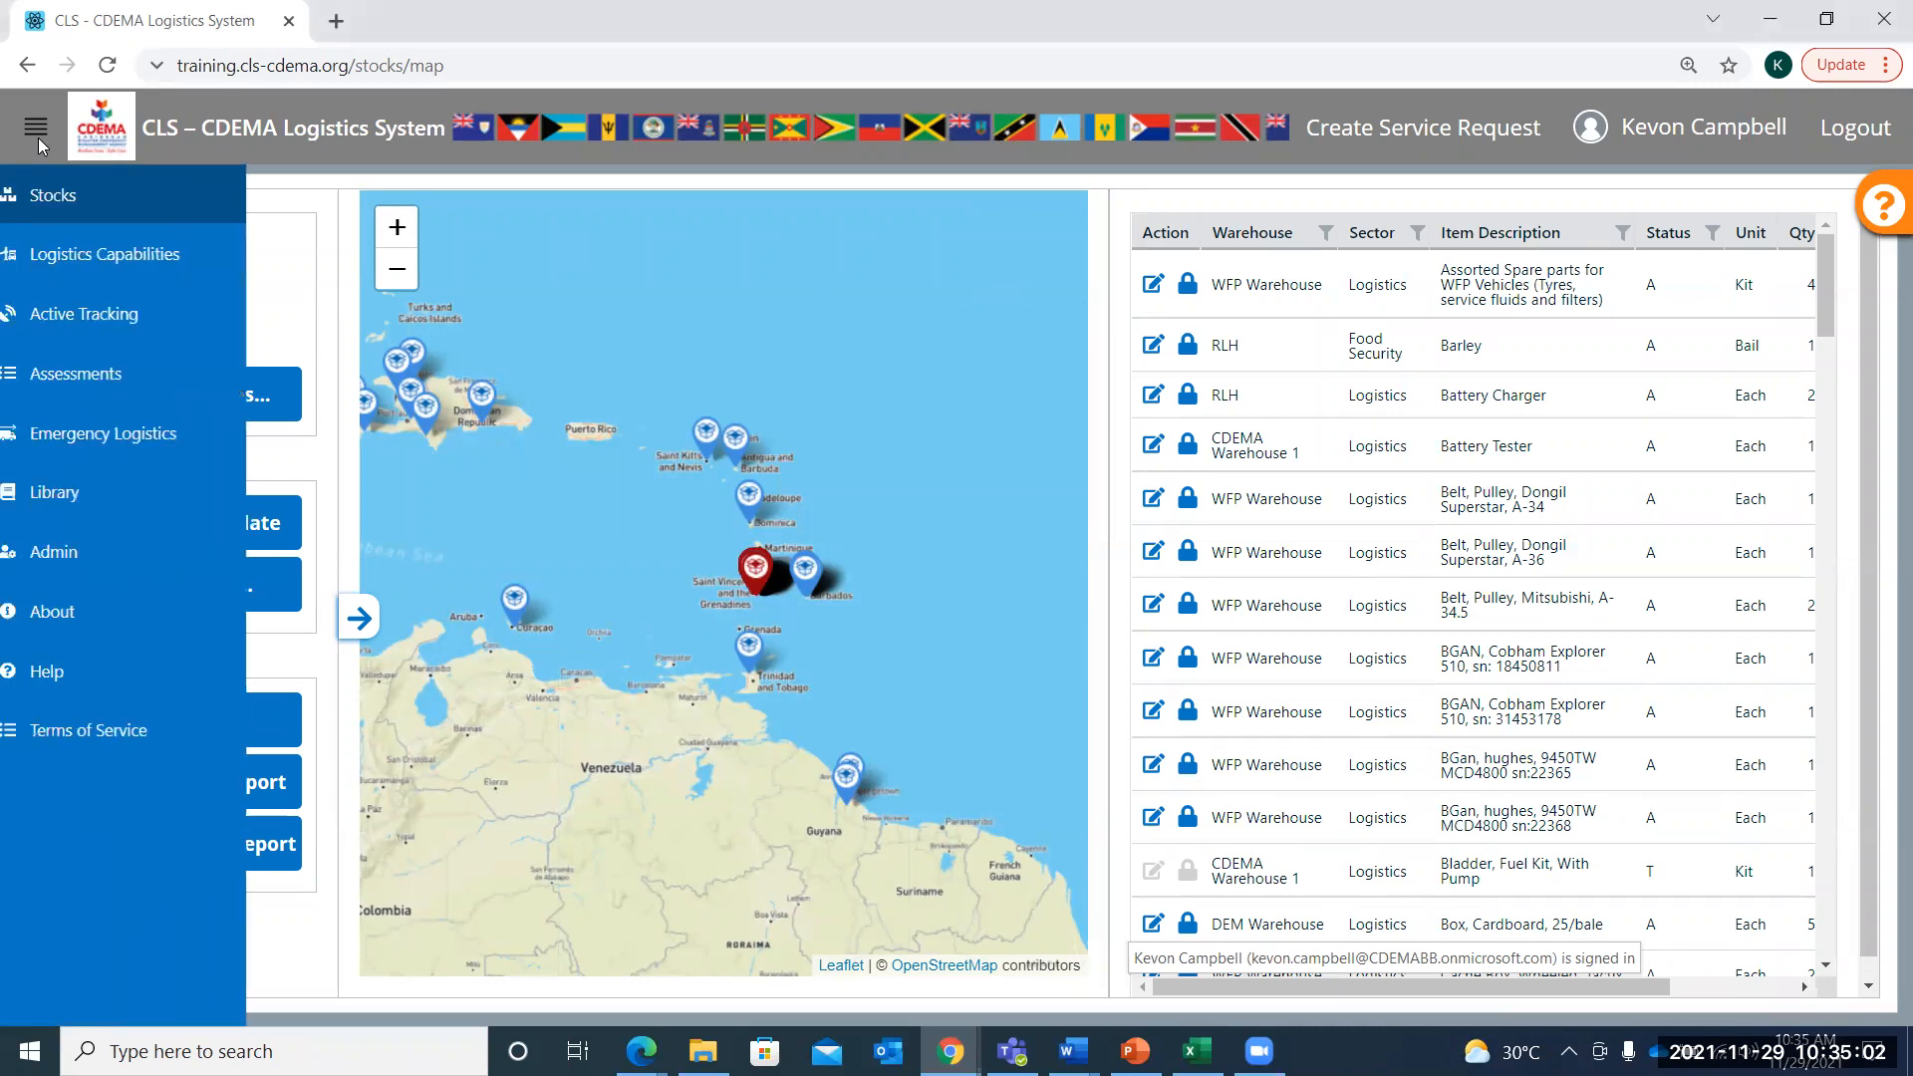
pyautogui.click(144, 278)
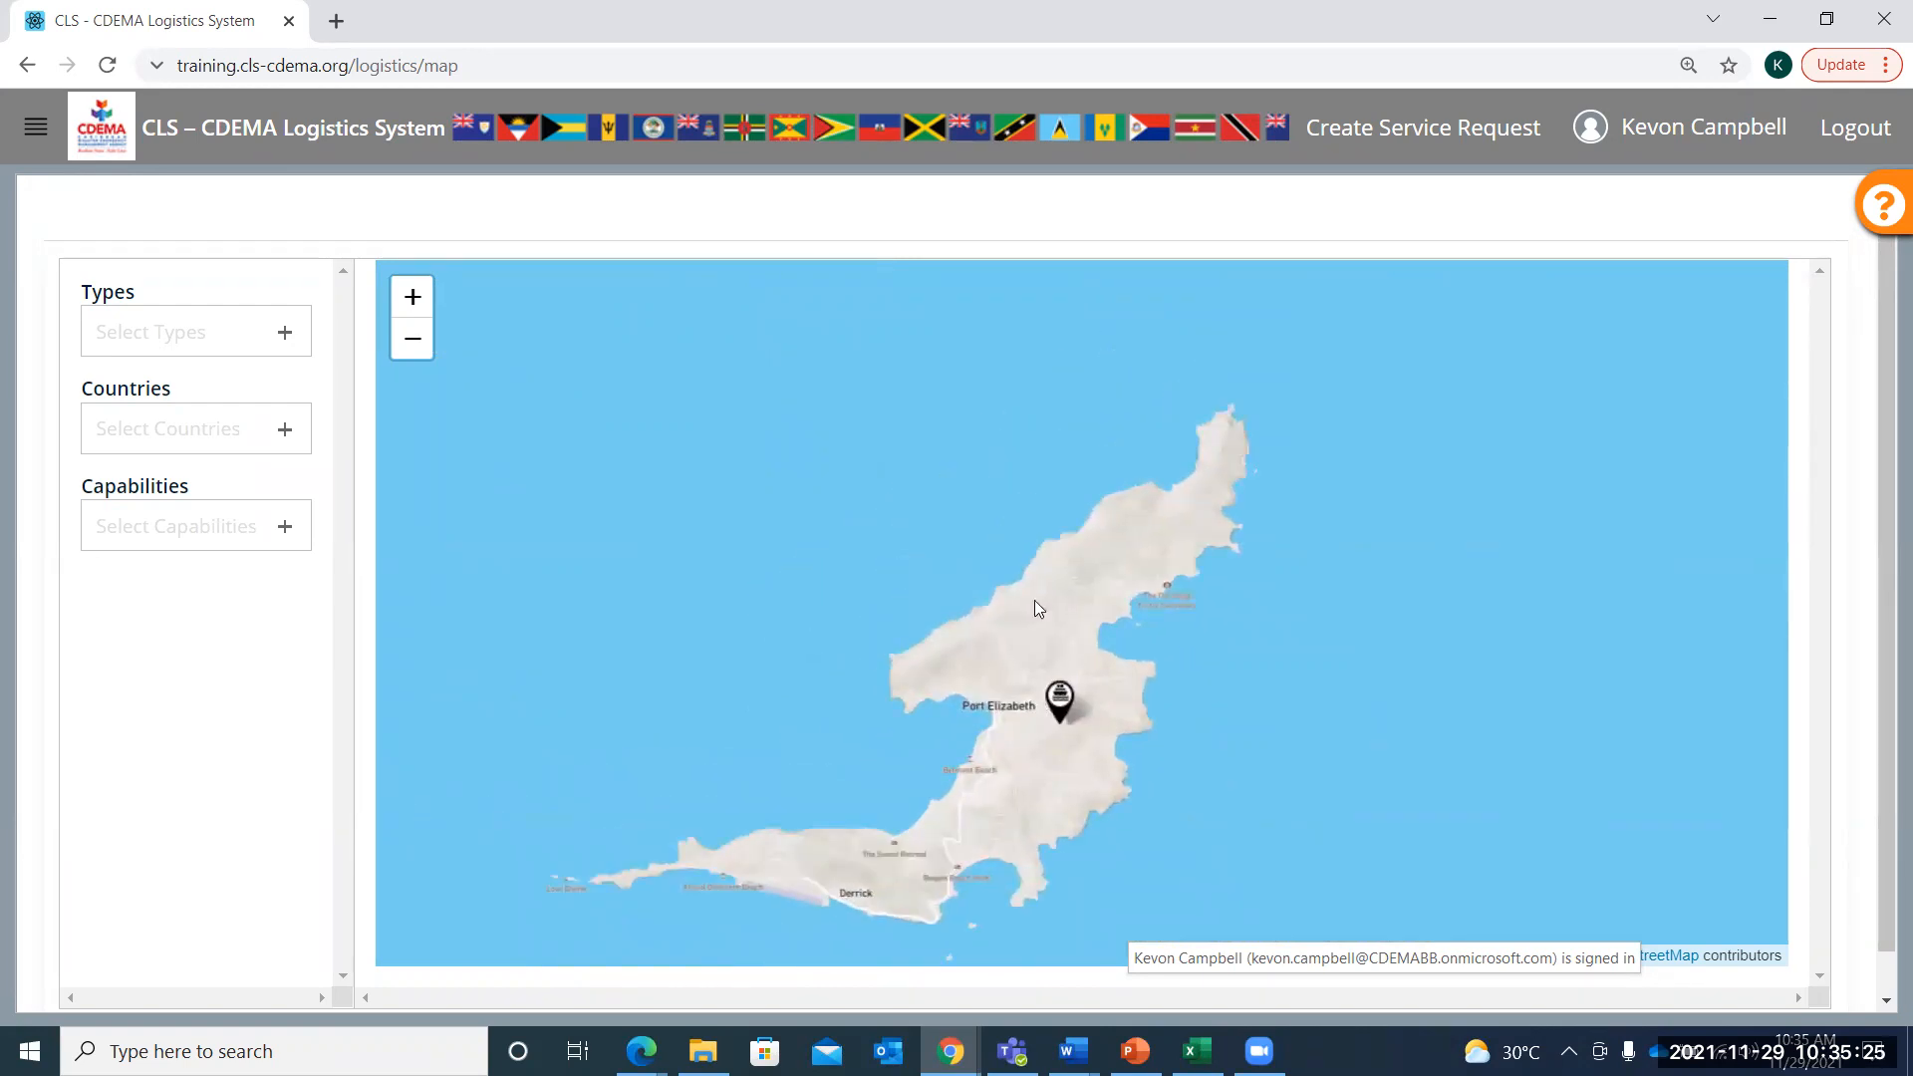
pyautogui.click(296, 349)
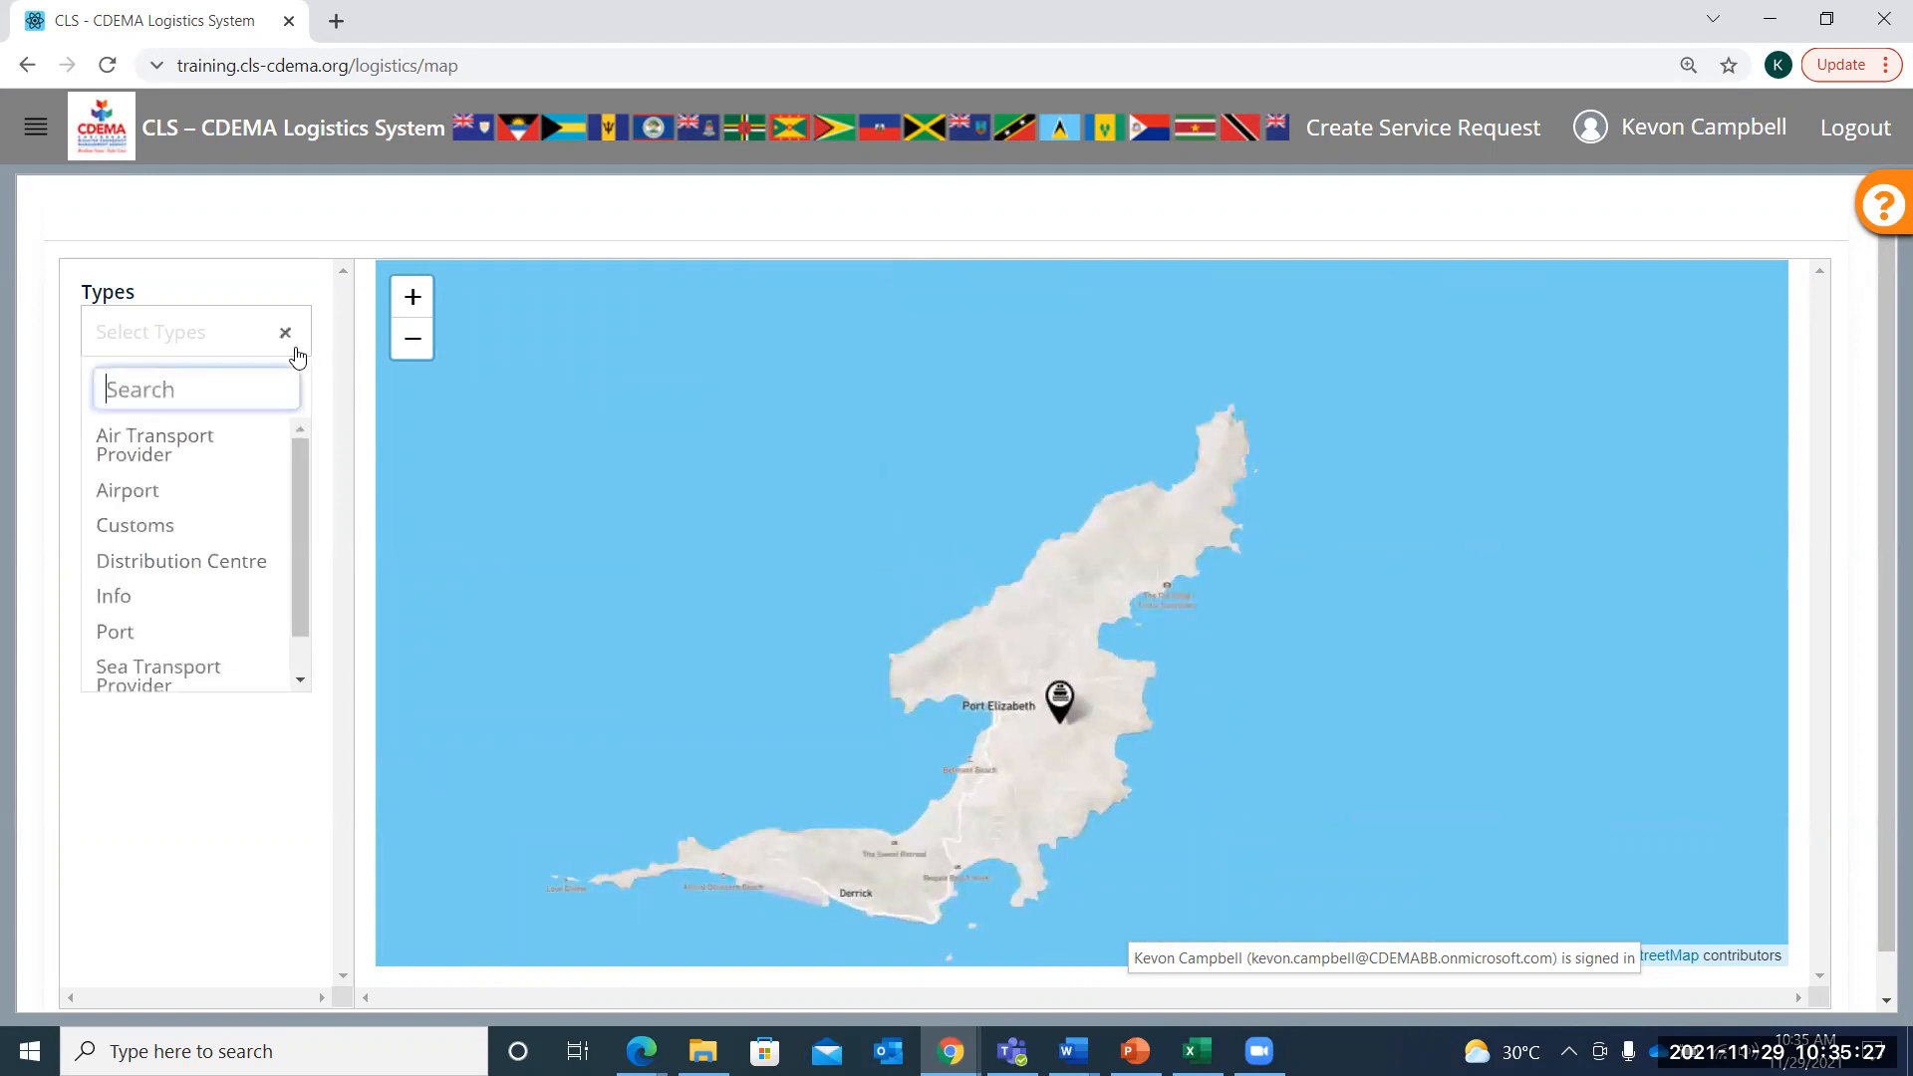
pyautogui.scroll(-1, 249, 547)
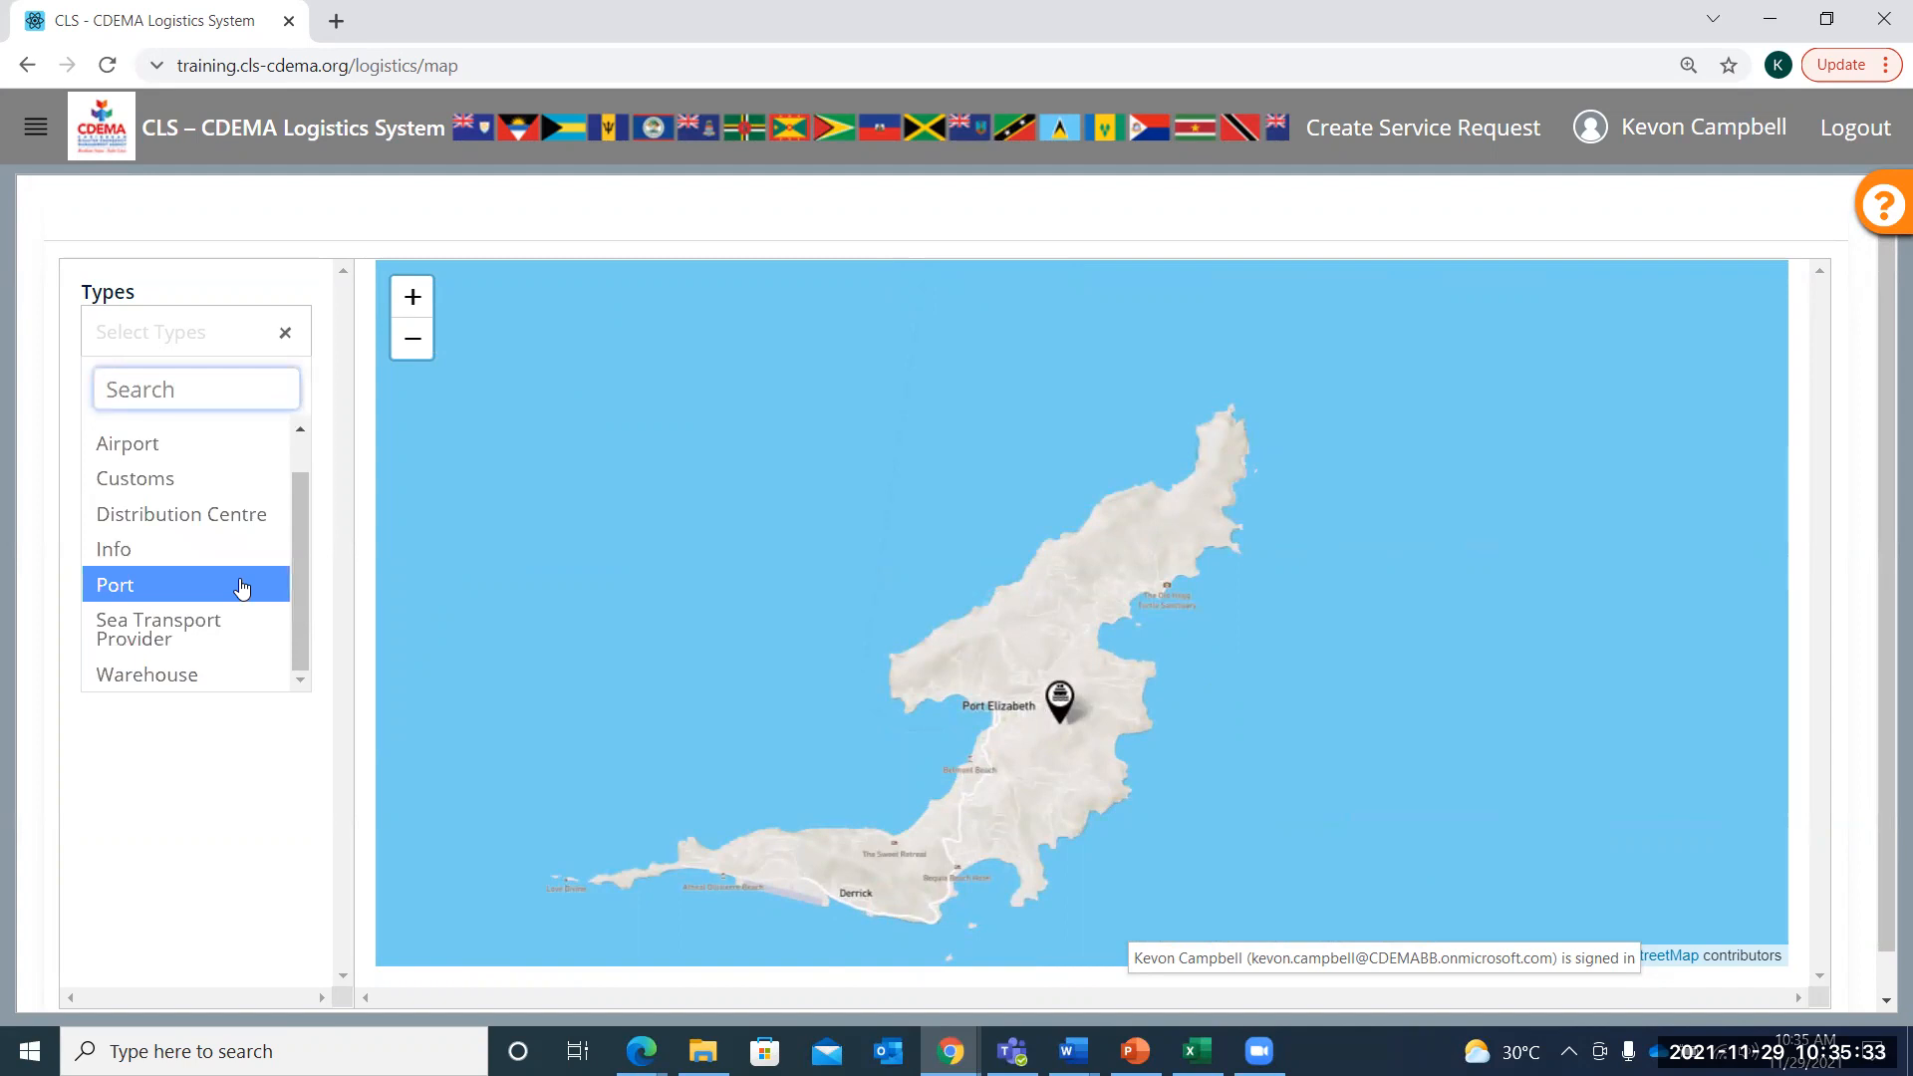
# Examine the logistics capability markers across Barbados, including the Bridgetown port area, Warrens and Lower Estate
pyautogui.scroll(-2, 1424, 435)
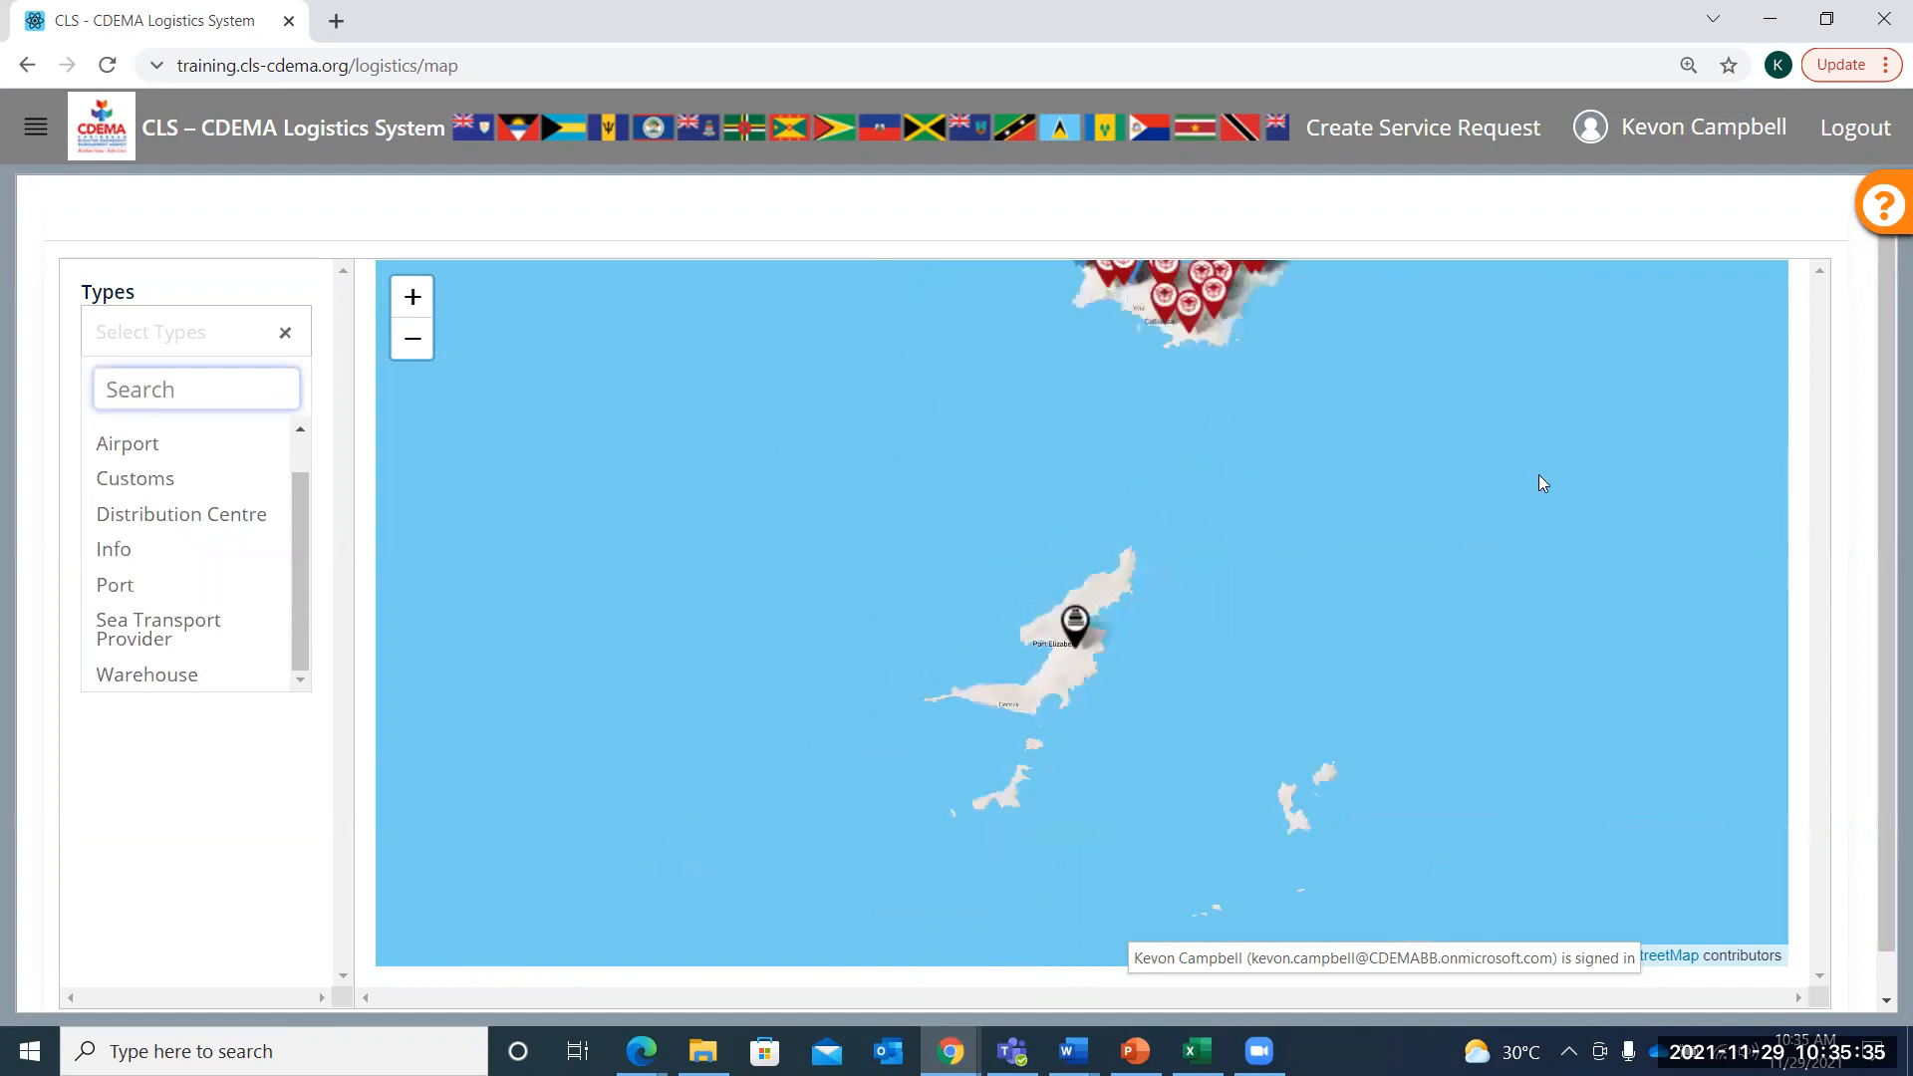
pyautogui.scroll(-1, 1542, 484)
pyautogui.moveTo(1268, 532); pyautogui.dragTo(752, 623)
pyautogui.moveTo(1313, 506); pyautogui.dragTo(751, 549)
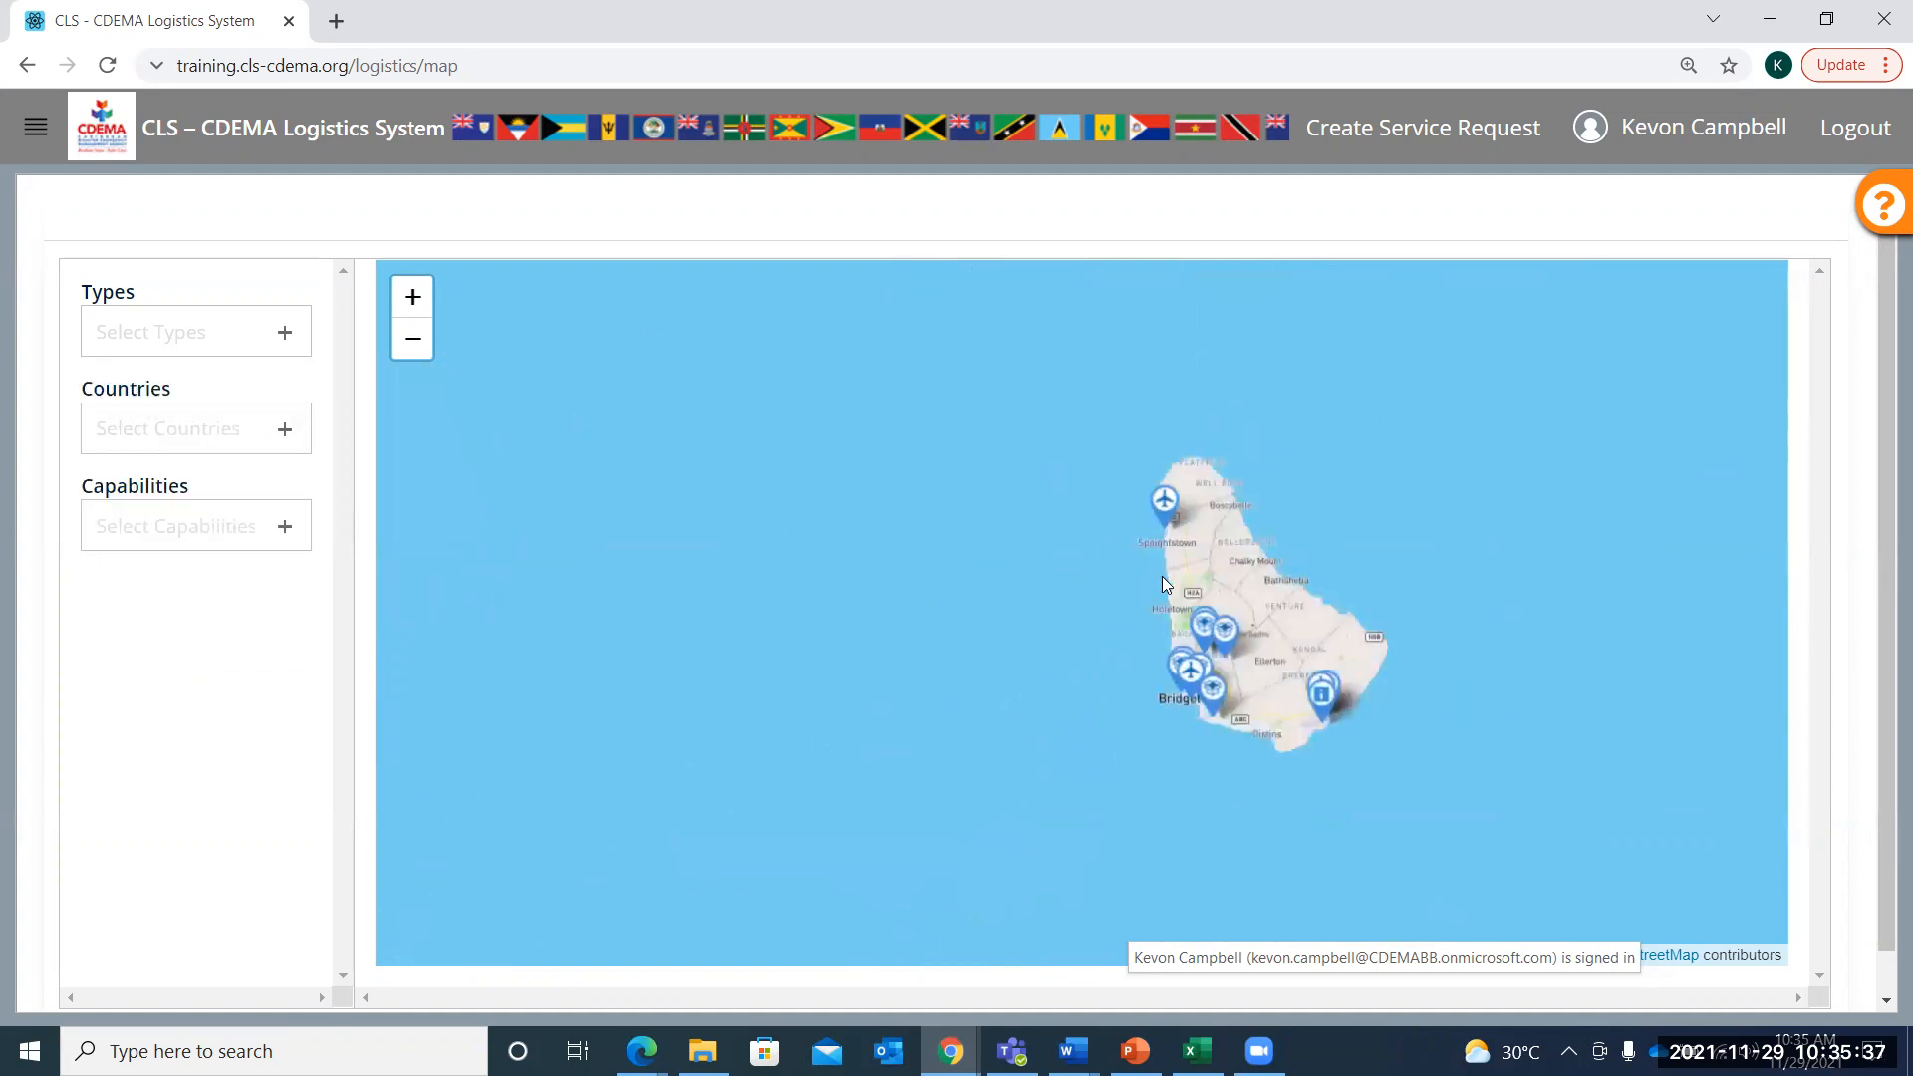
pyautogui.scroll(2, 1212, 578)
pyautogui.moveTo(1276, 585); pyautogui.dragTo(760, 461)
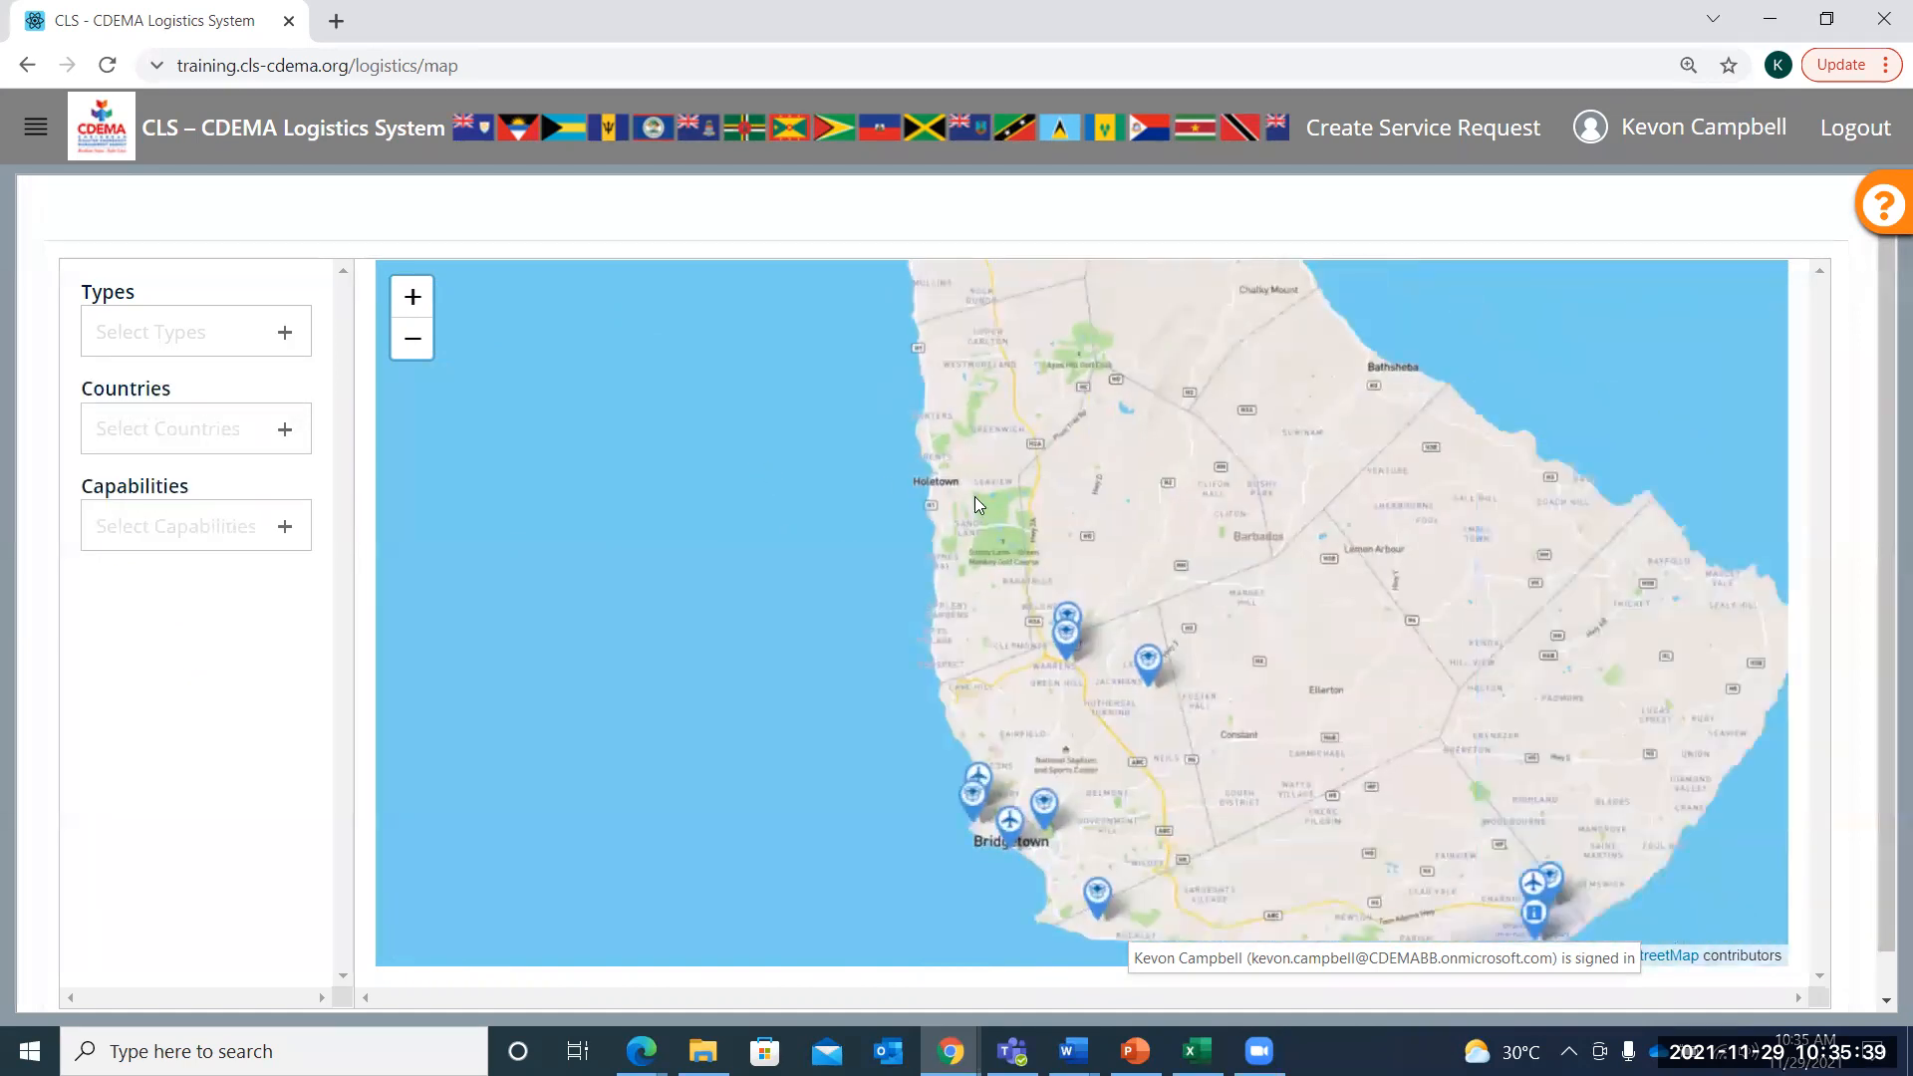
pyautogui.scroll(1, 1248, 592)
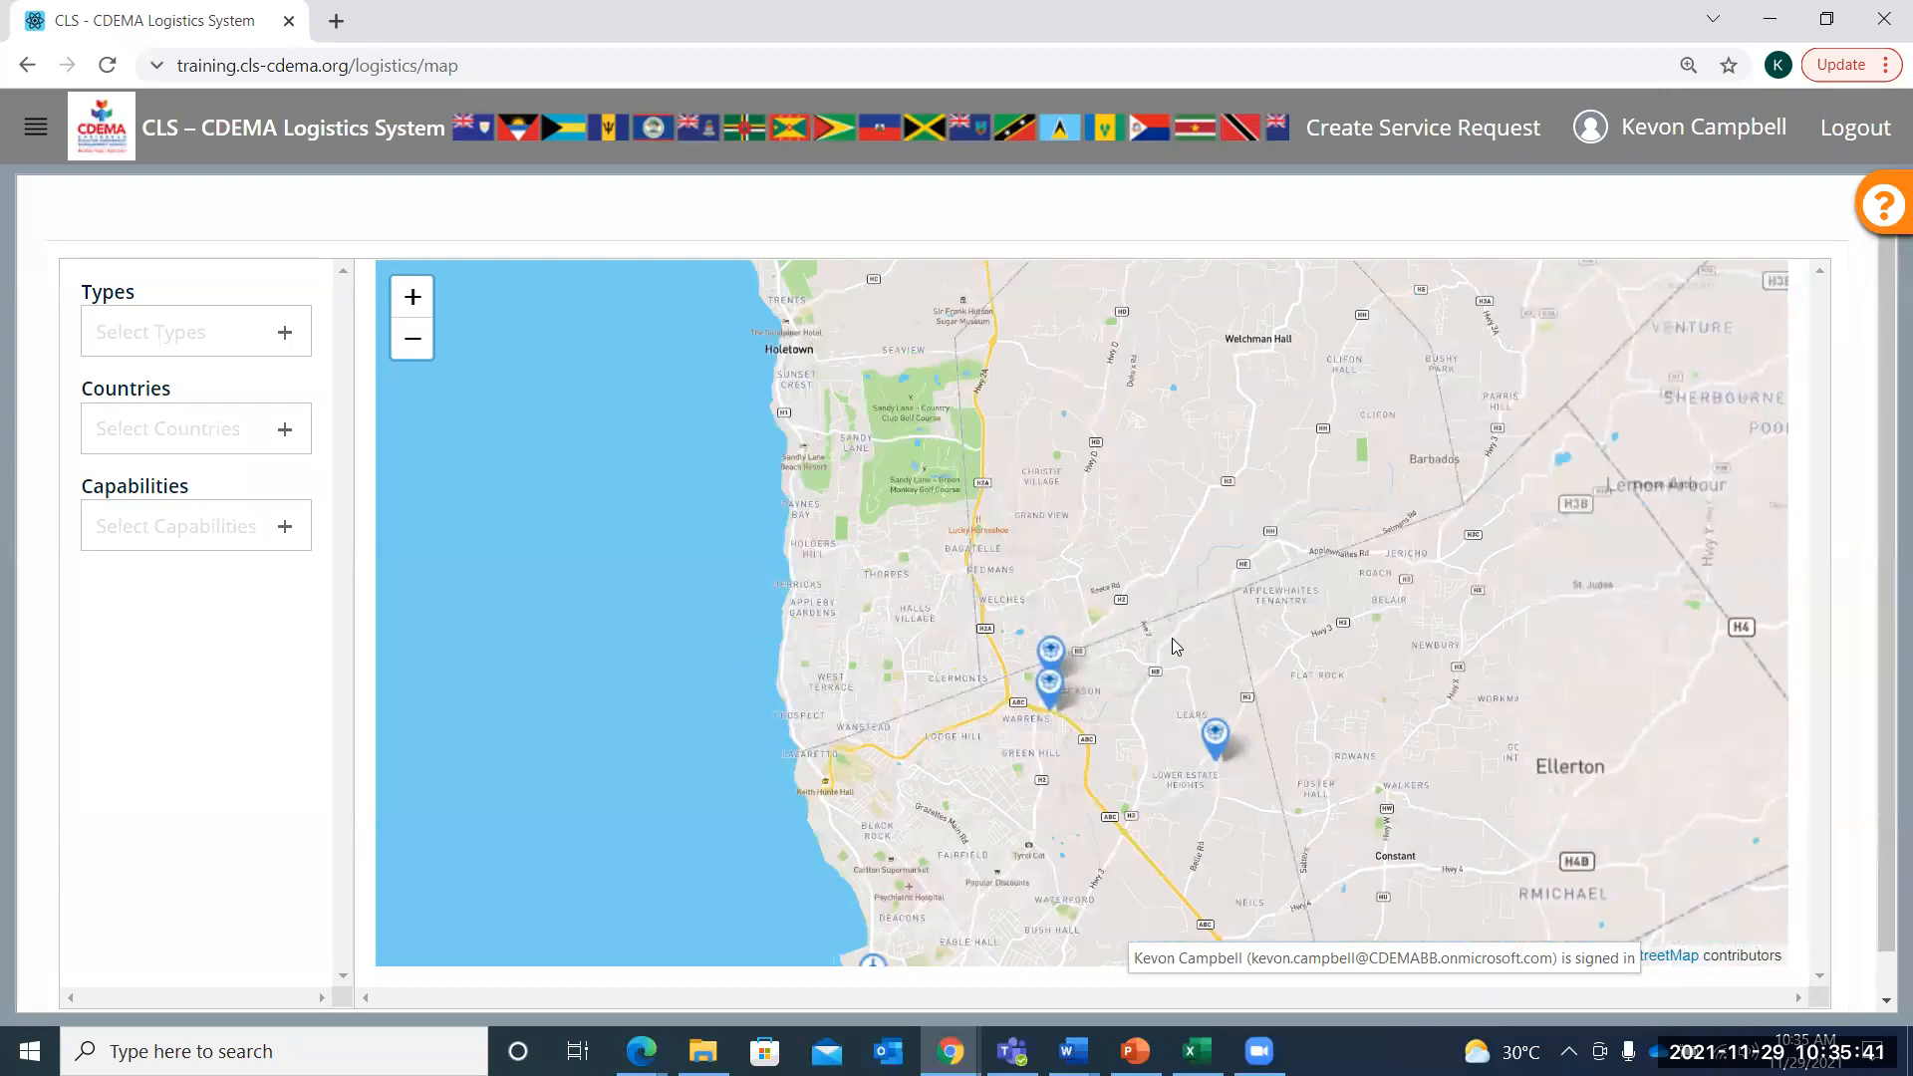
pyautogui.moveTo(1190, 485); pyautogui.dragTo(1270, 402)
pyautogui.scroll(2, 980, 751)
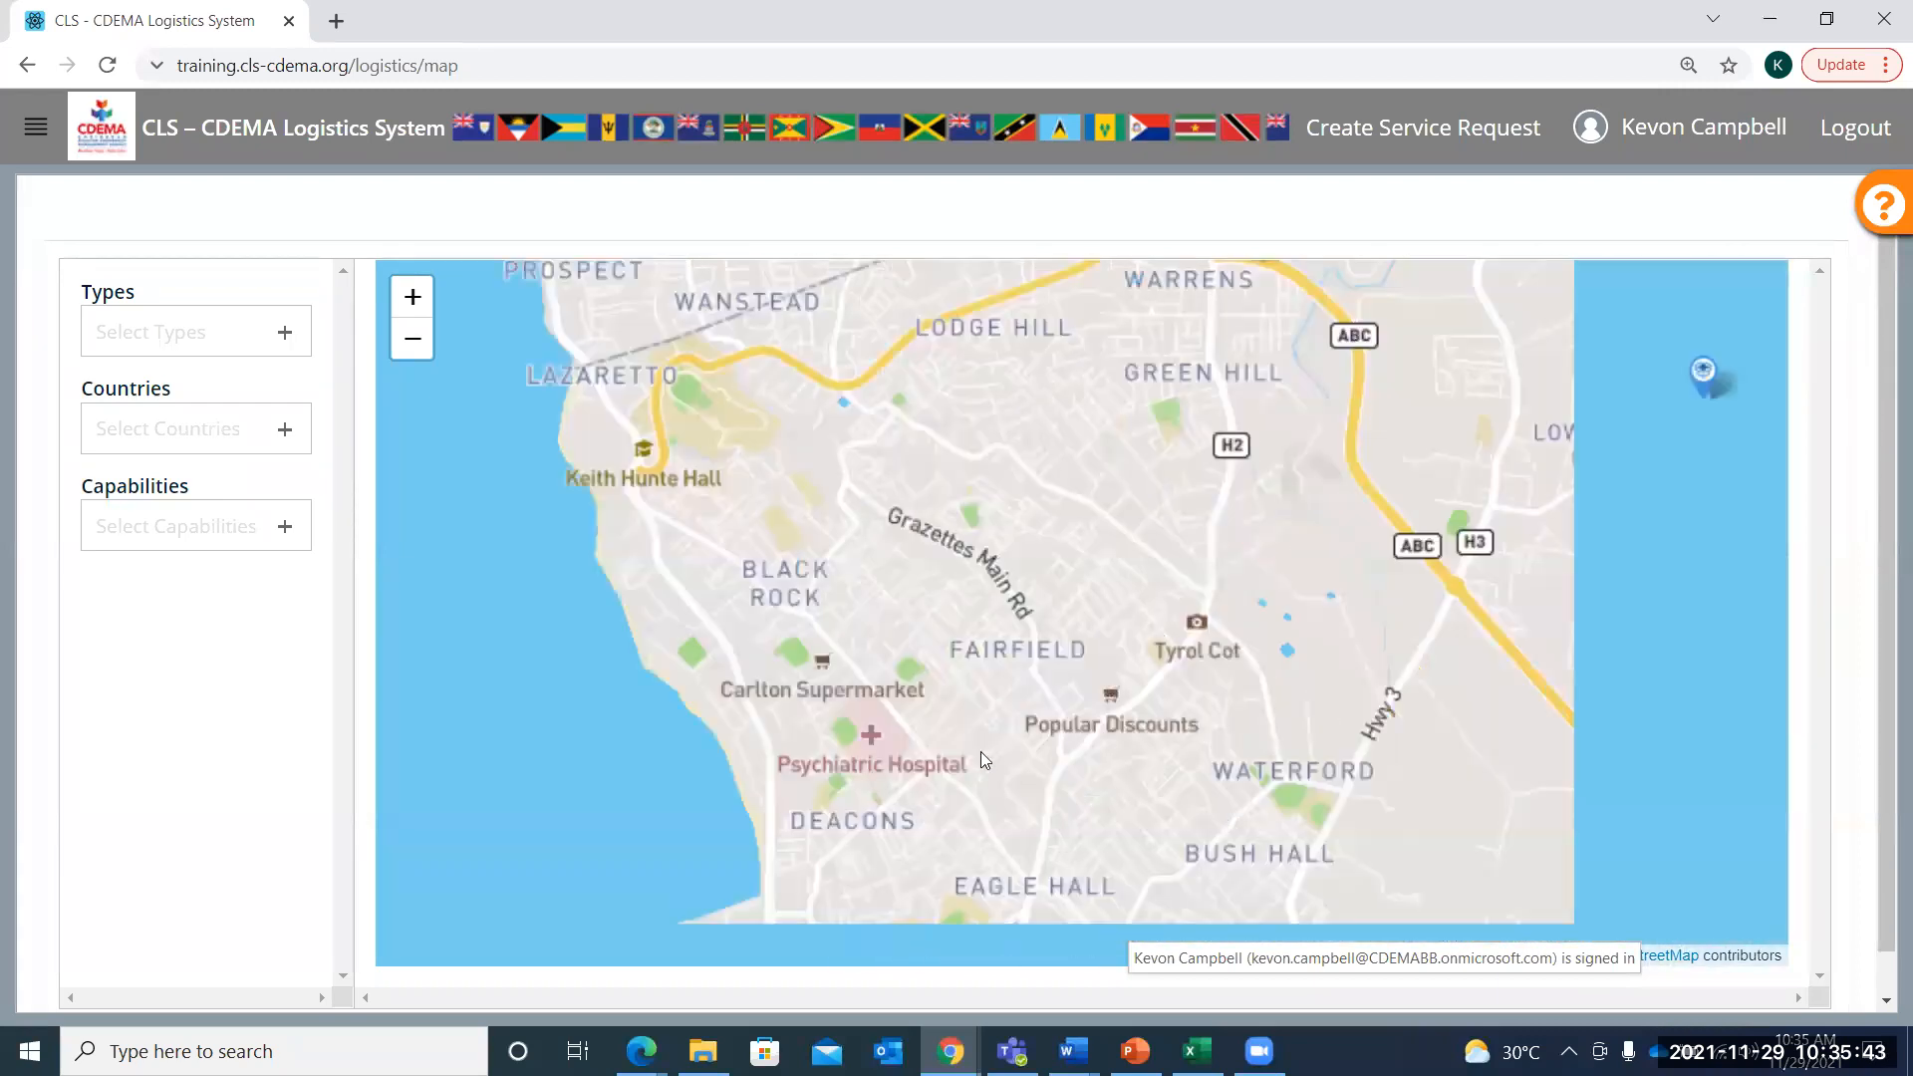
pyautogui.scroll(-2, 1153, 470)
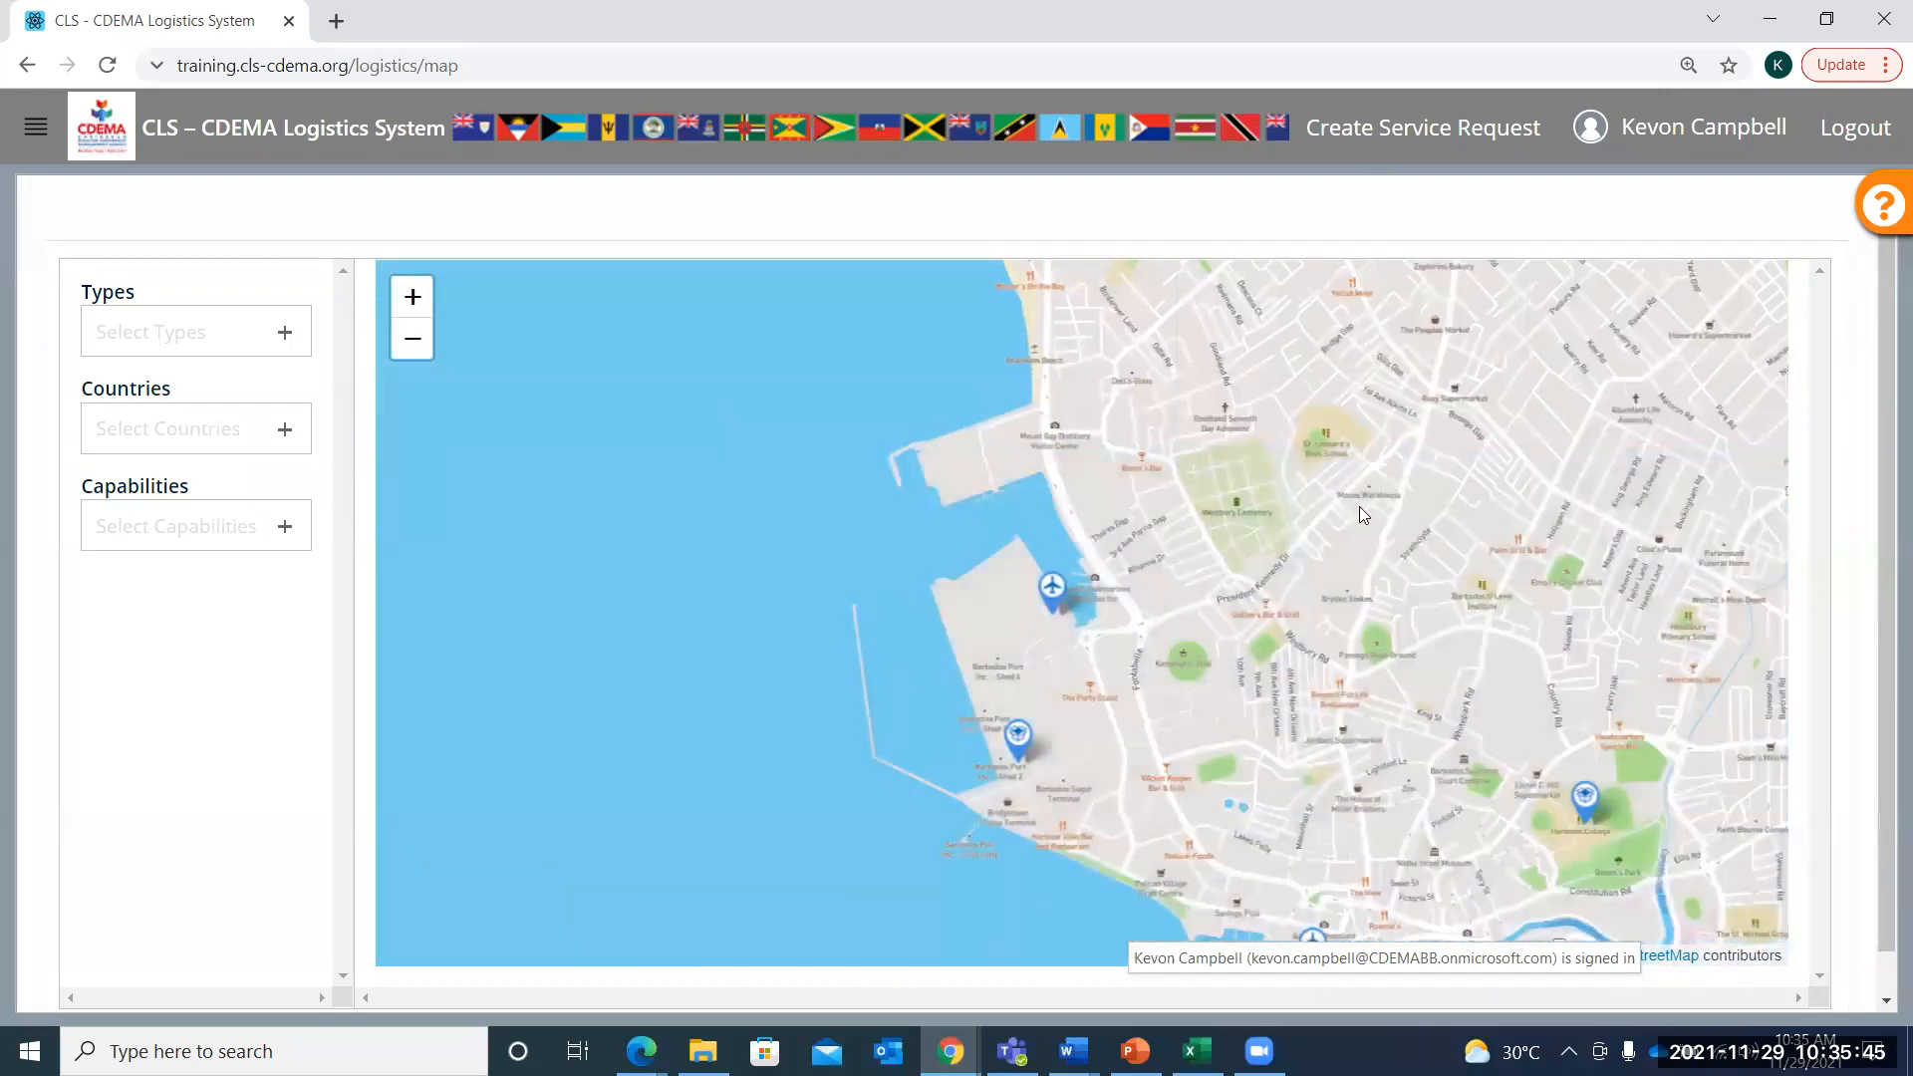
pyautogui.moveTo(1267, 553); pyautogui.dragTo(1077, 615)
pyautogui.scroll(2, 1108, 595)
pyautogui.scroll(-1, 1108, 596)
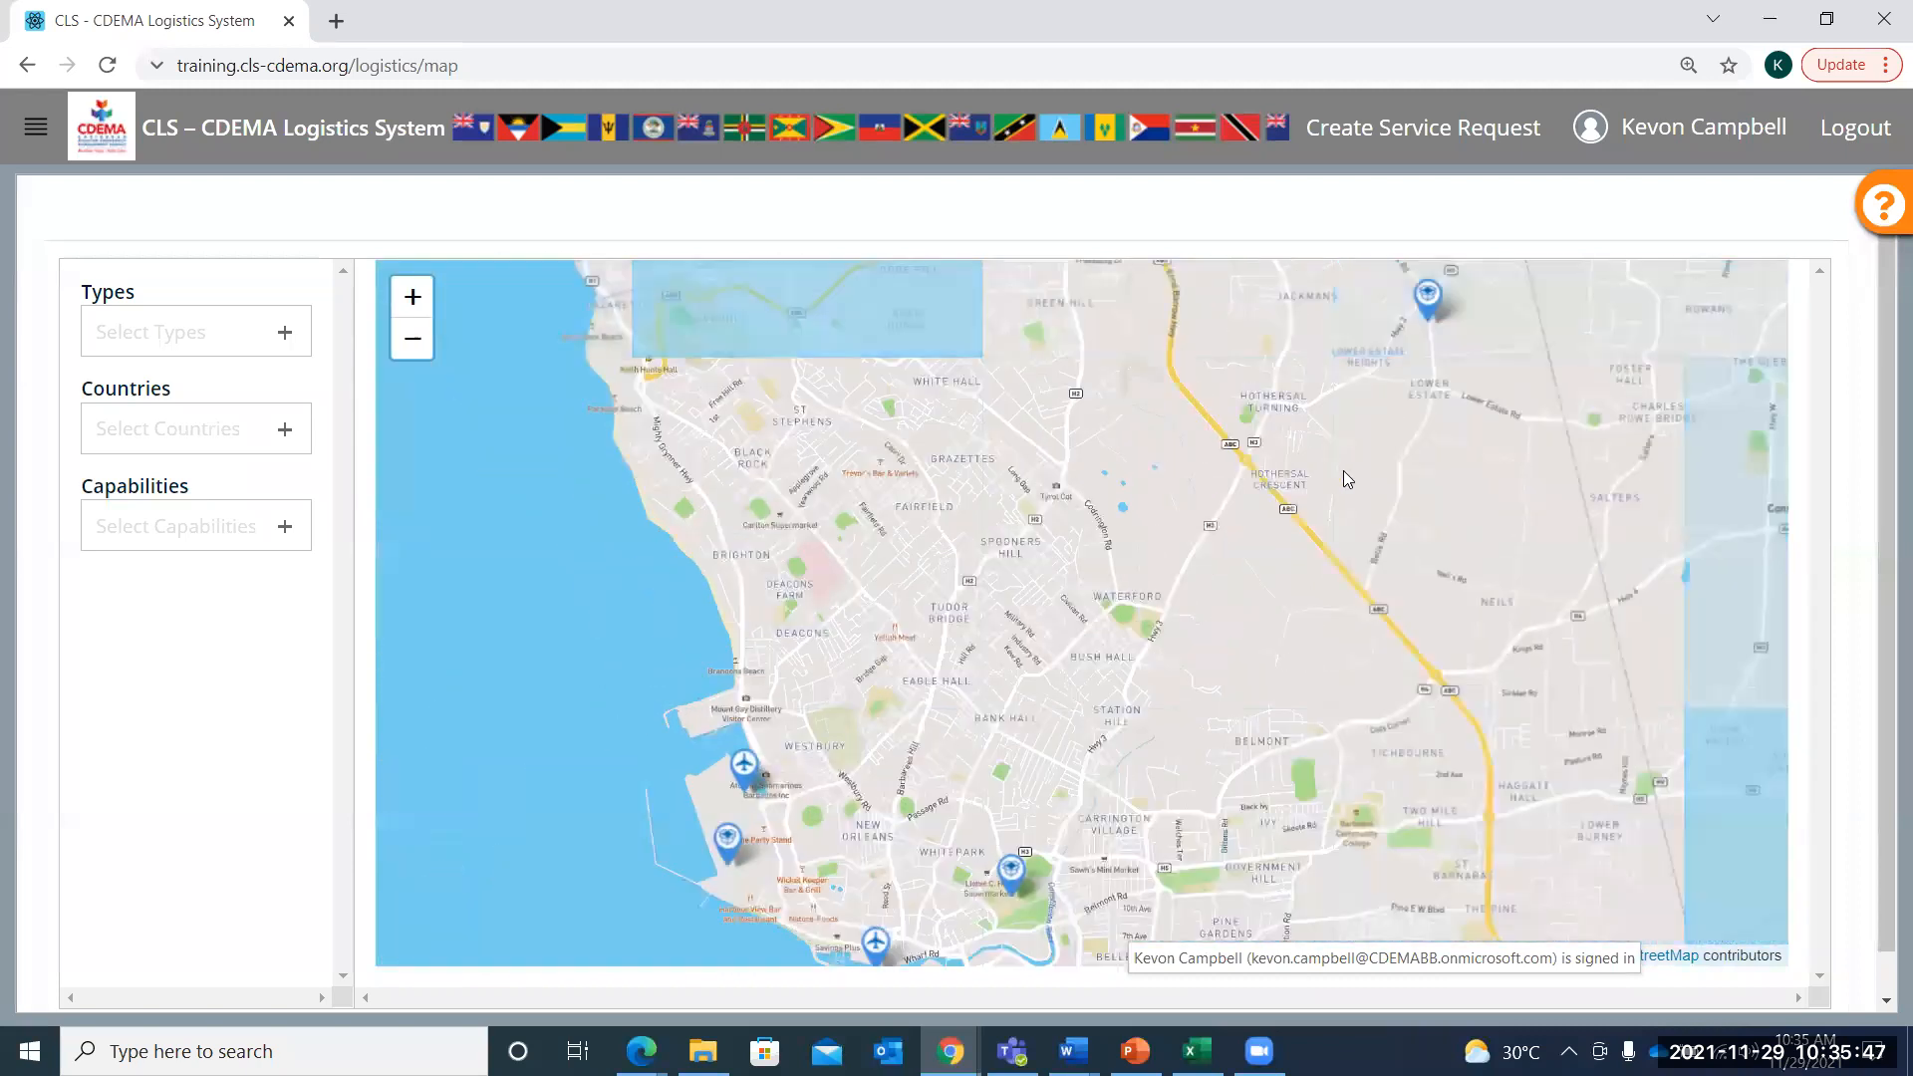
pyautogui.moveTo(1200, 717); pyautogui.dragTo(1080, 745)
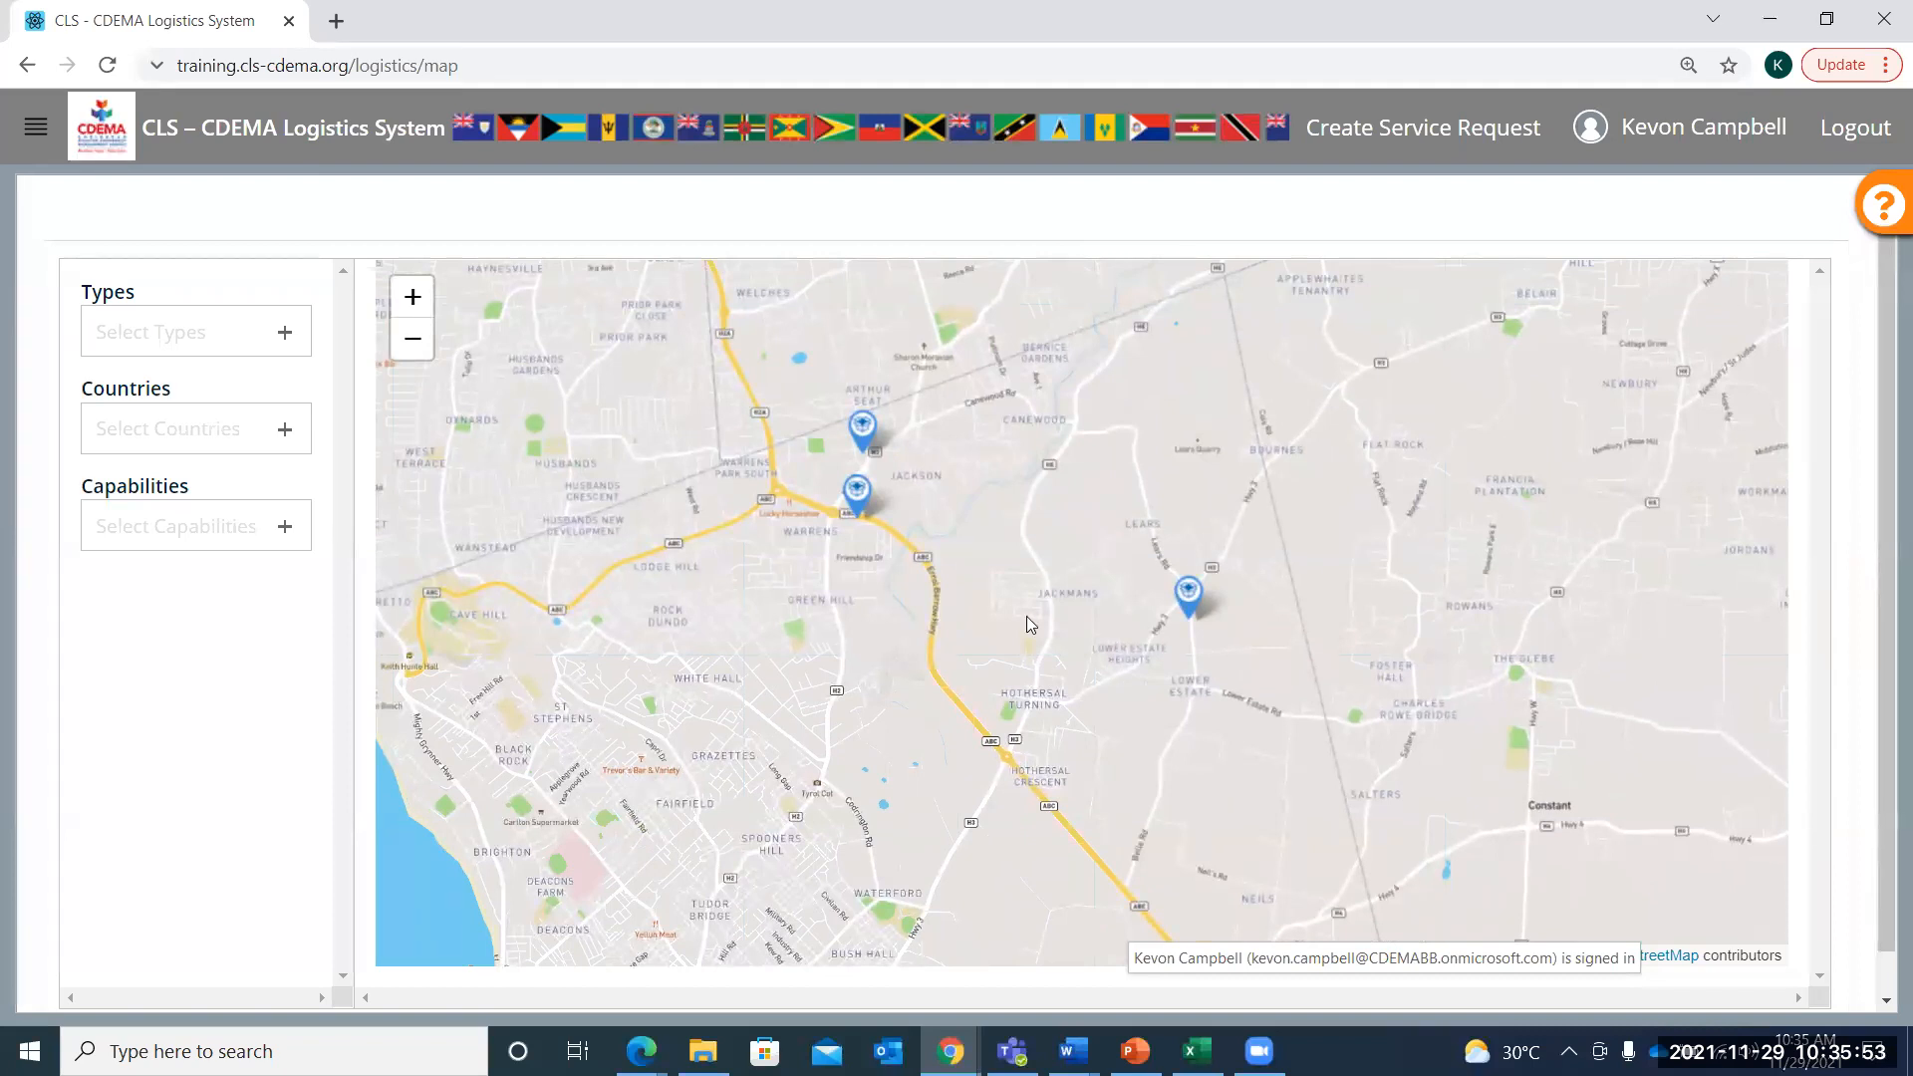
pyautogui.scroll(3, 981, 732)
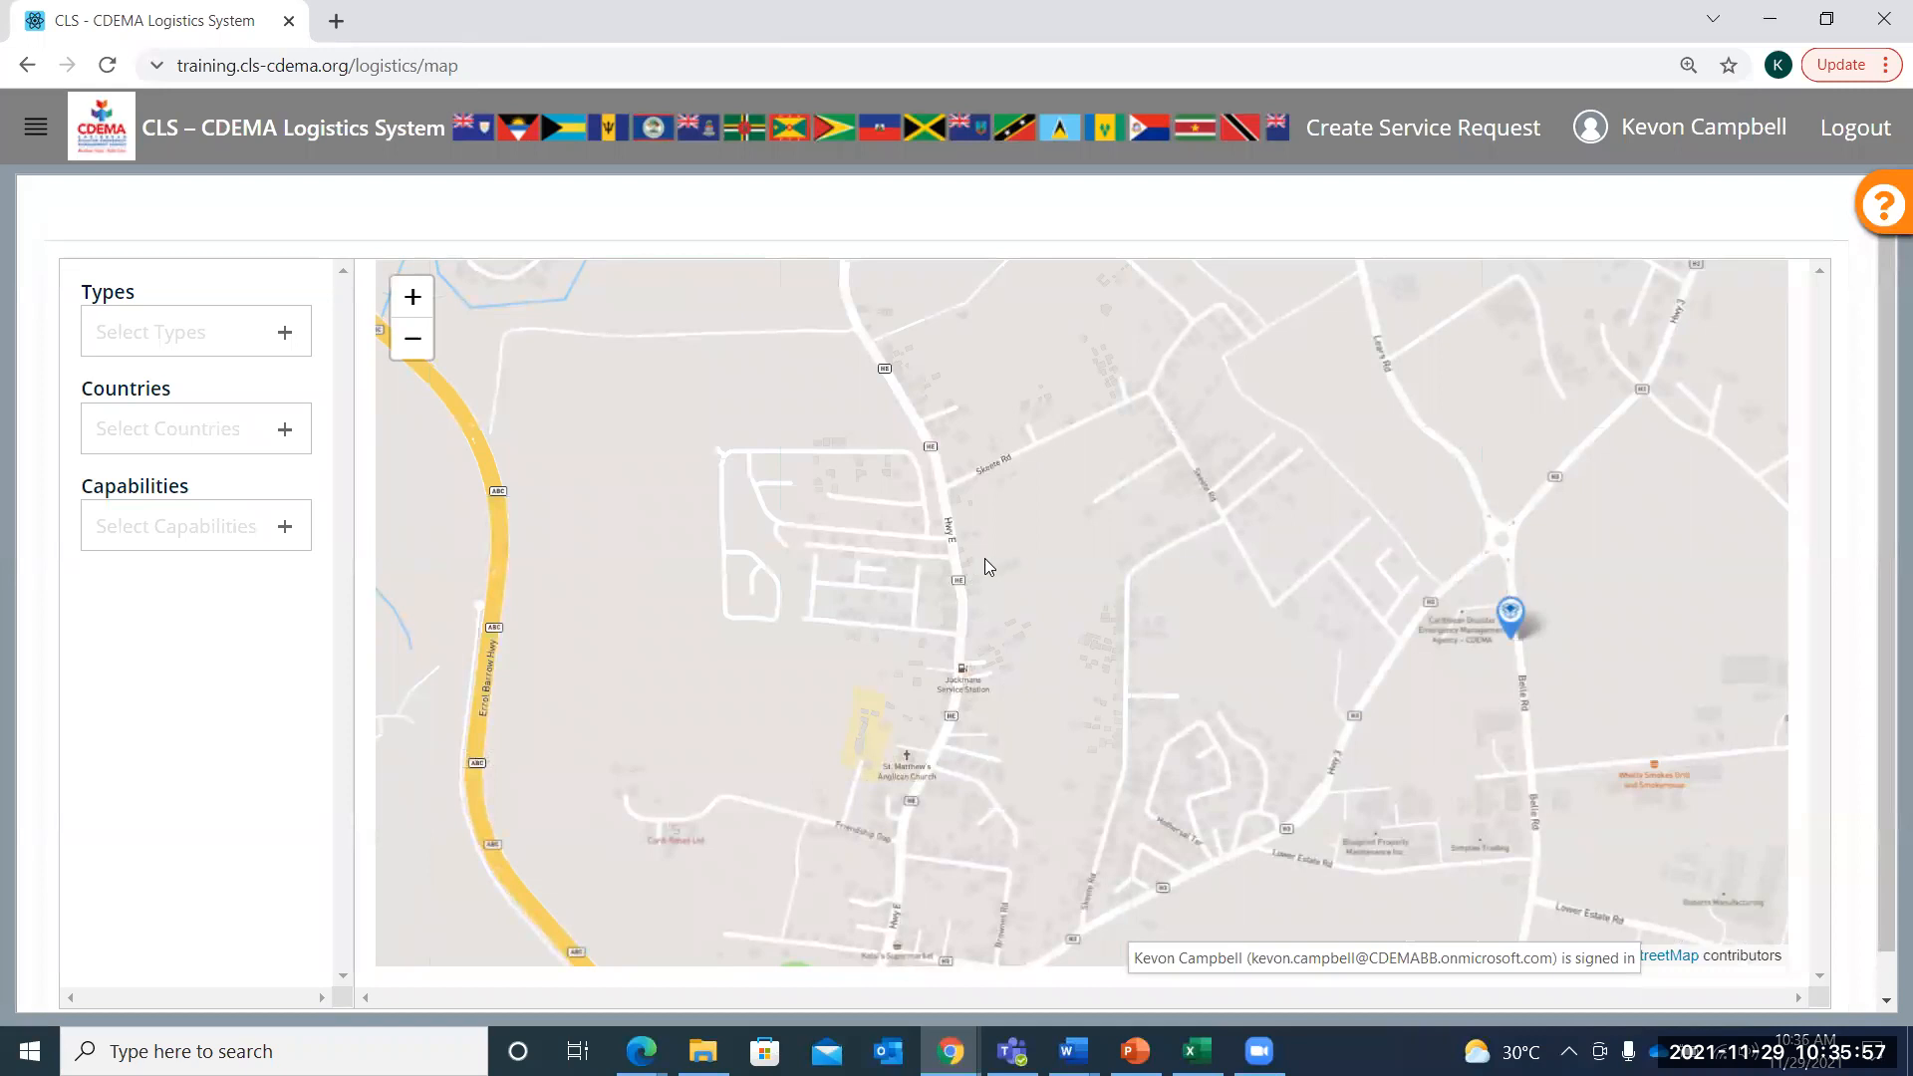
pyautogui.scroll(1, 1006, 623)
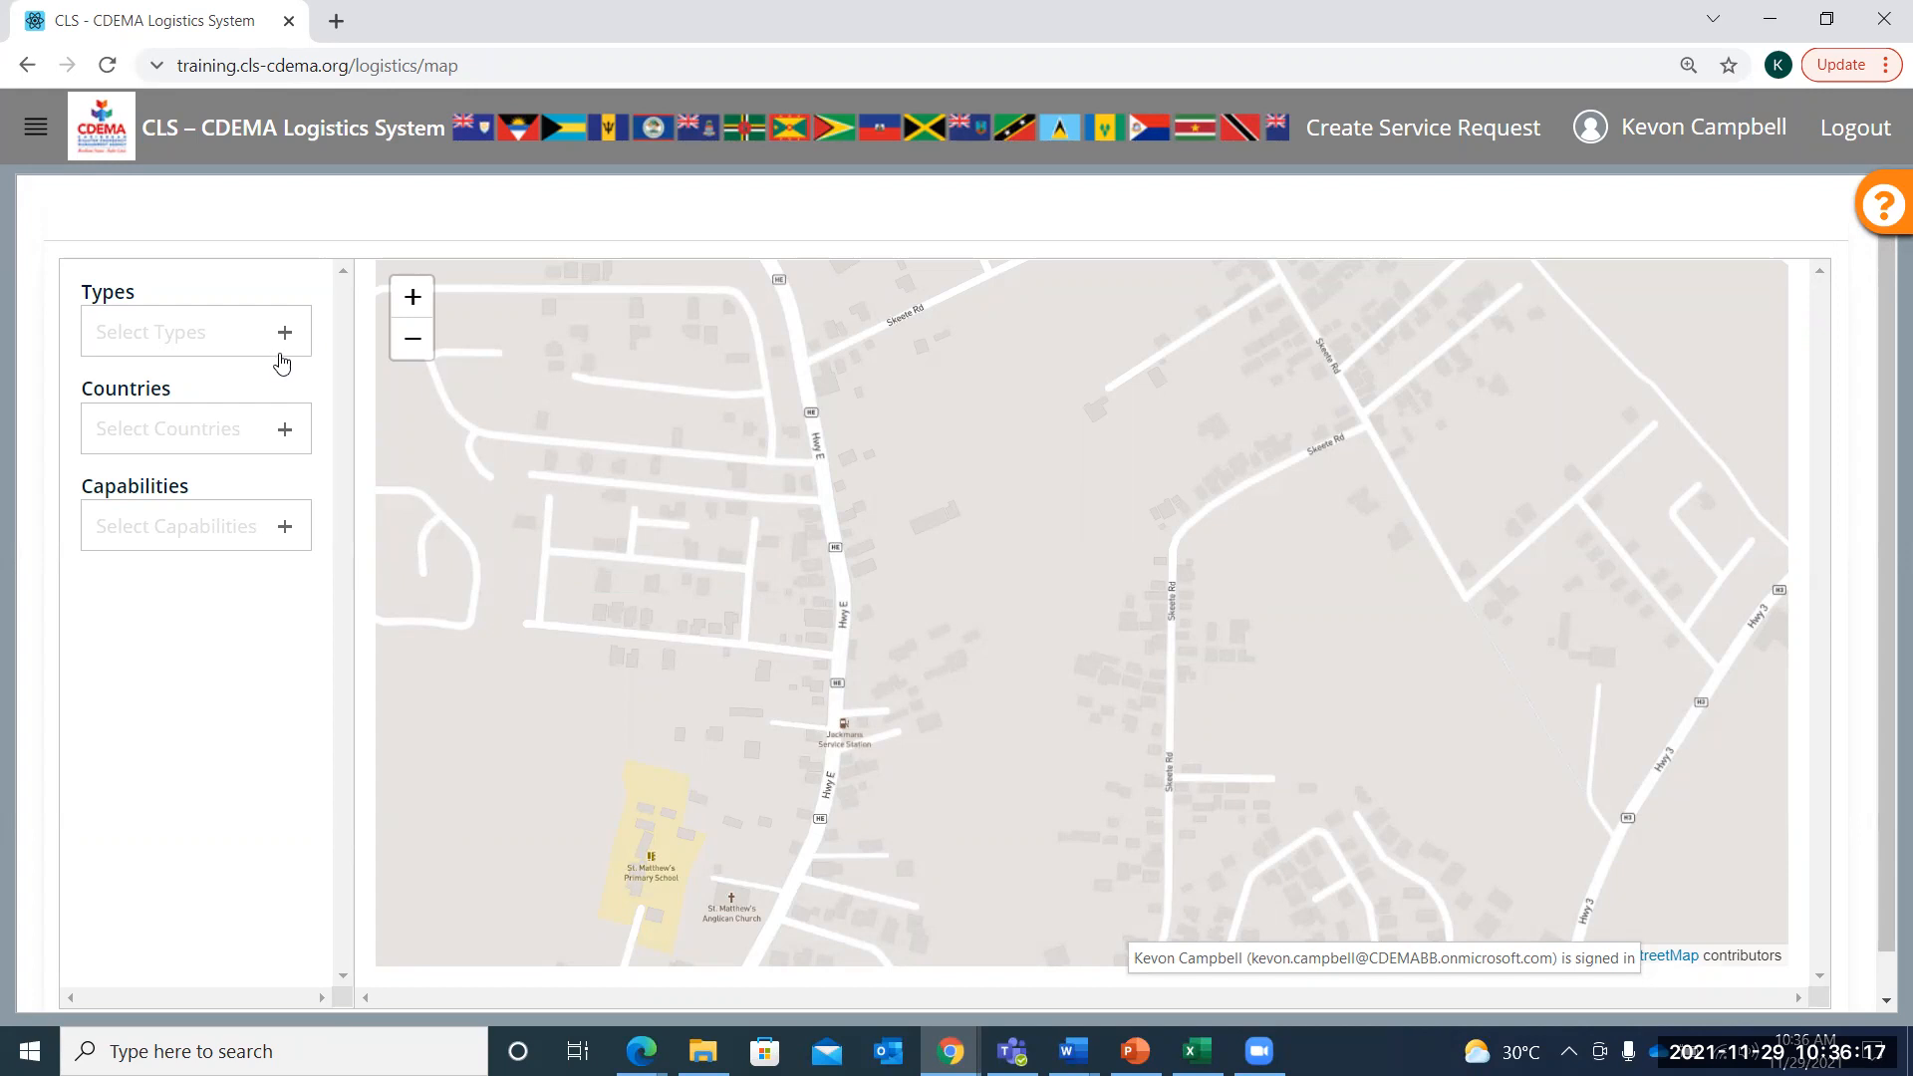
# Check the Capabilities filter's list without choosing an entry, and open the details of the sea transport provider marker at Port Elizabeth
pyautogui.click(285, 526)
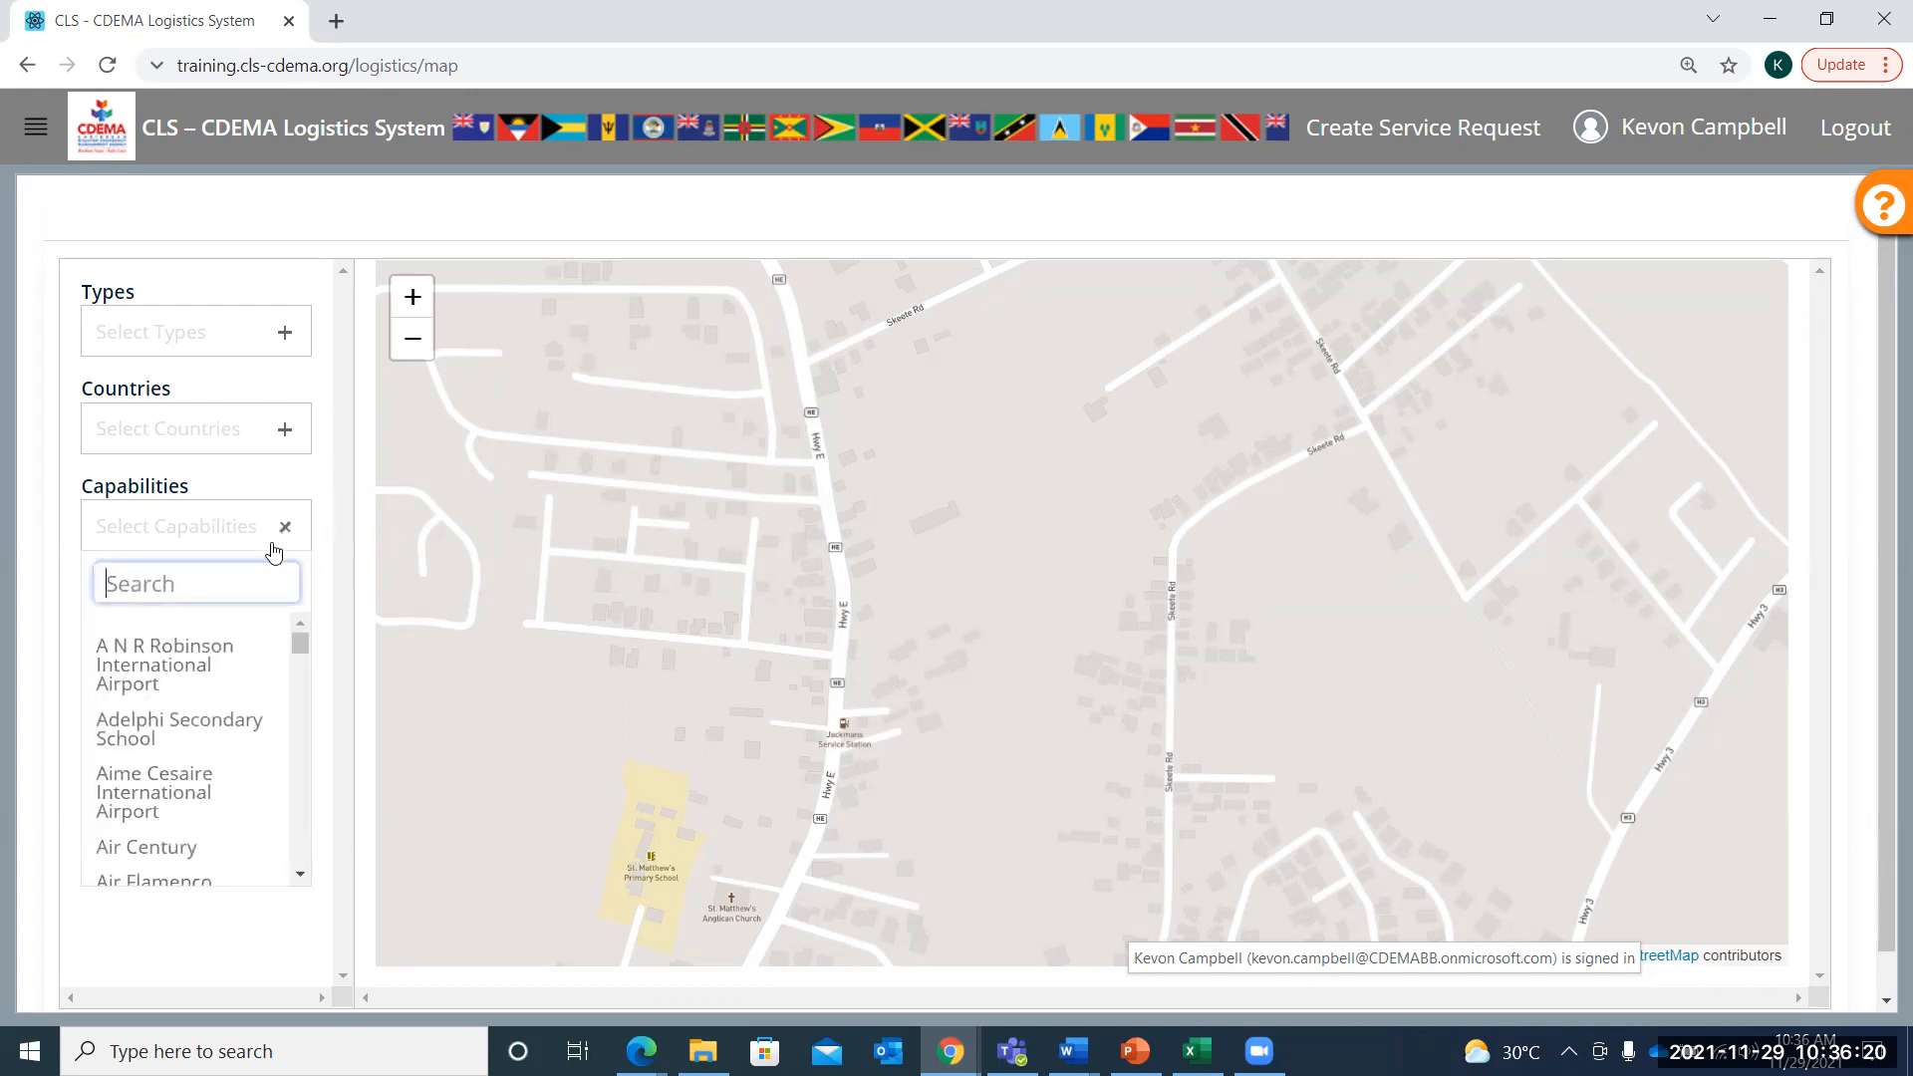
pyautogui.click(307, 480)
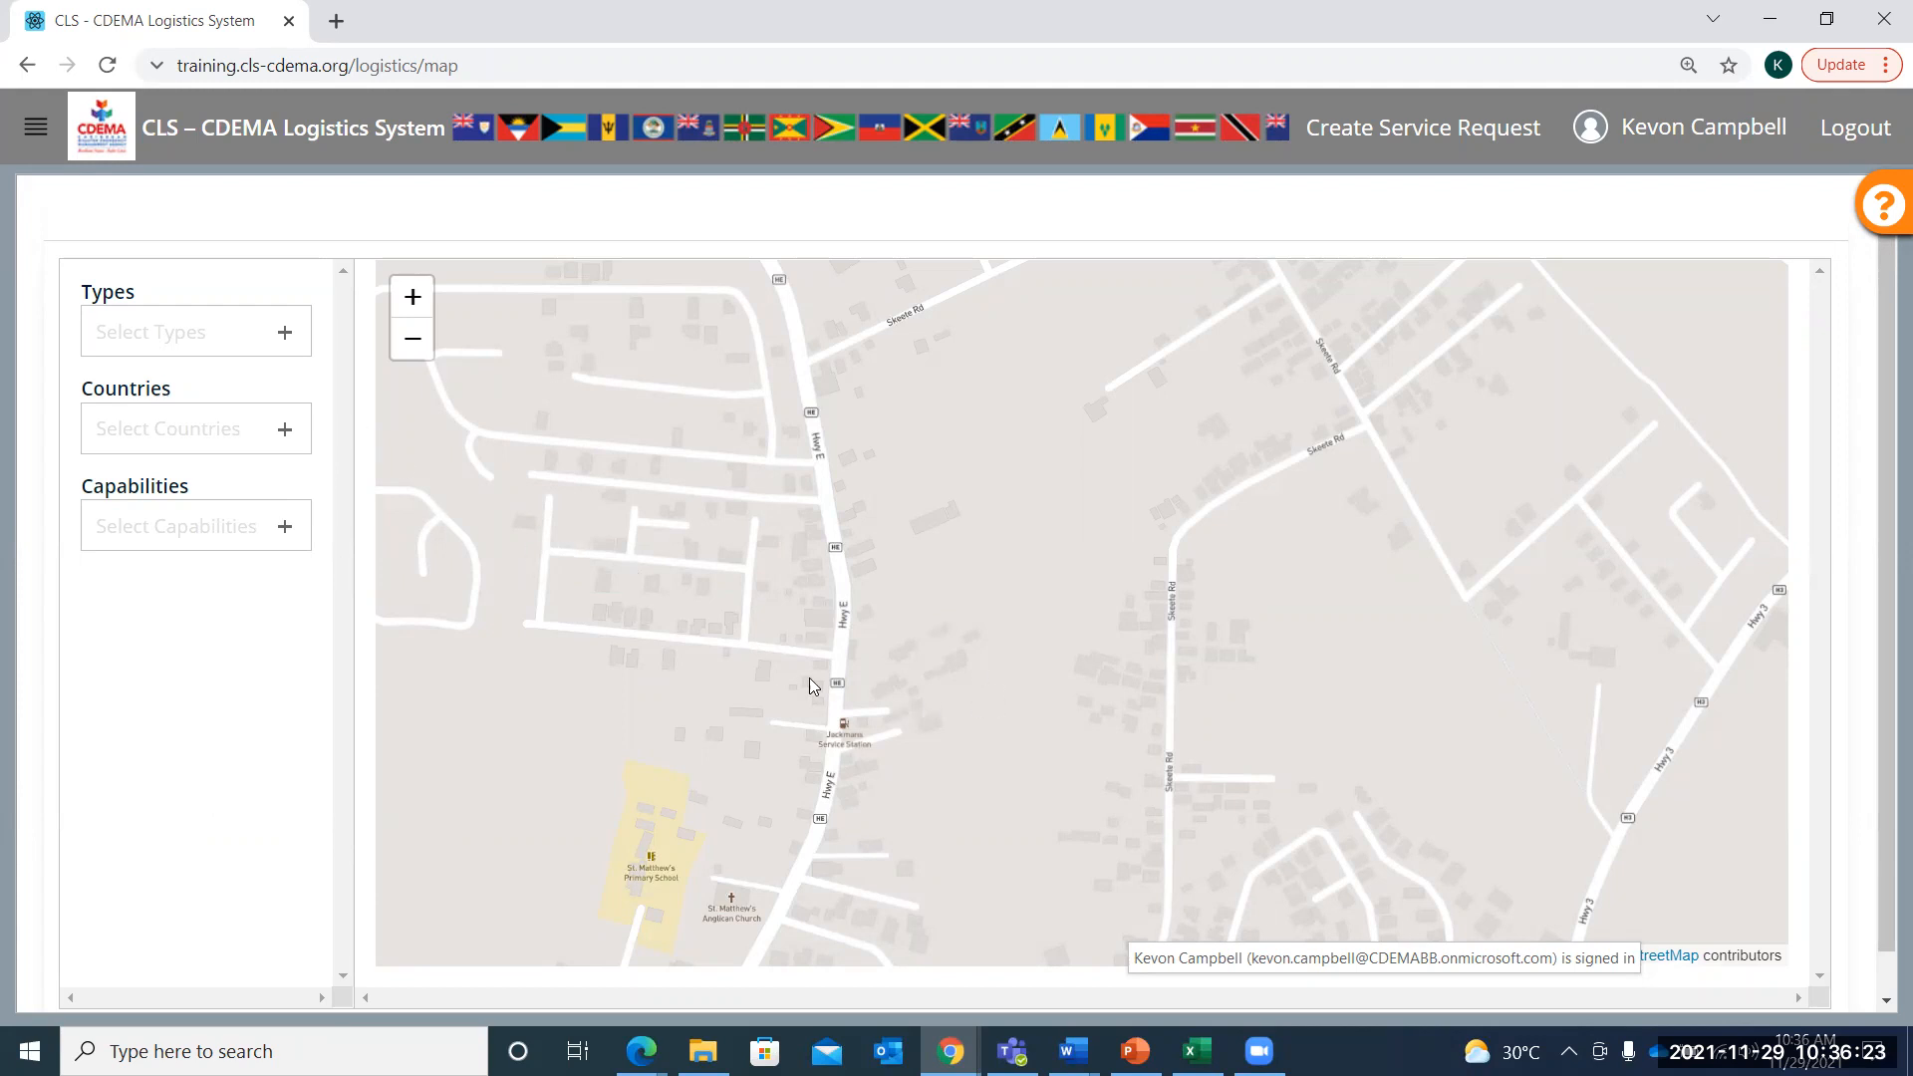
pyautogui.scroll(-1, 811, 679)
pyautogui.scroll(-3, 811, 692)
pyautogui.scroll(-4, 1217, 474)
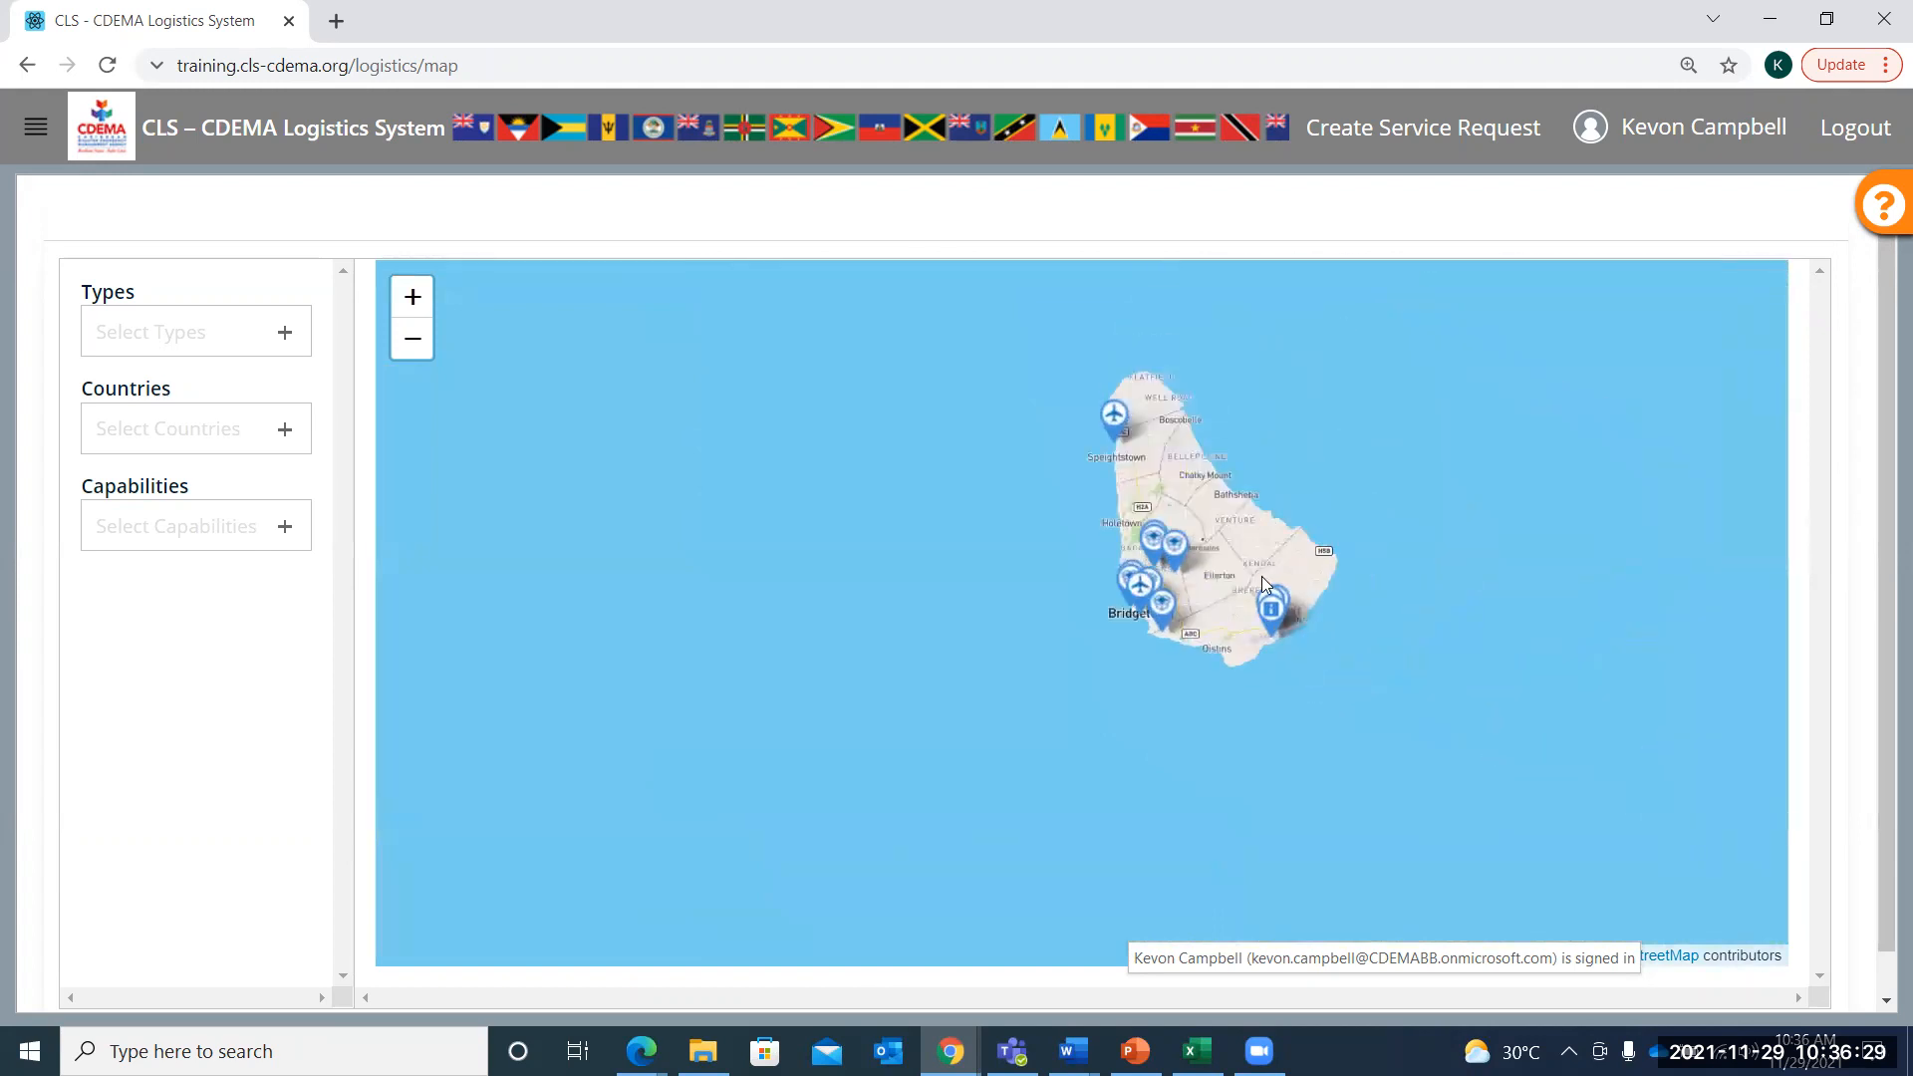
pyautogui.moveTo(959, 679); pyautogui.dragTo(1410, 554)
pyautogui.moveTo(1198, 596); pyautogui.dragTo(982, 512)
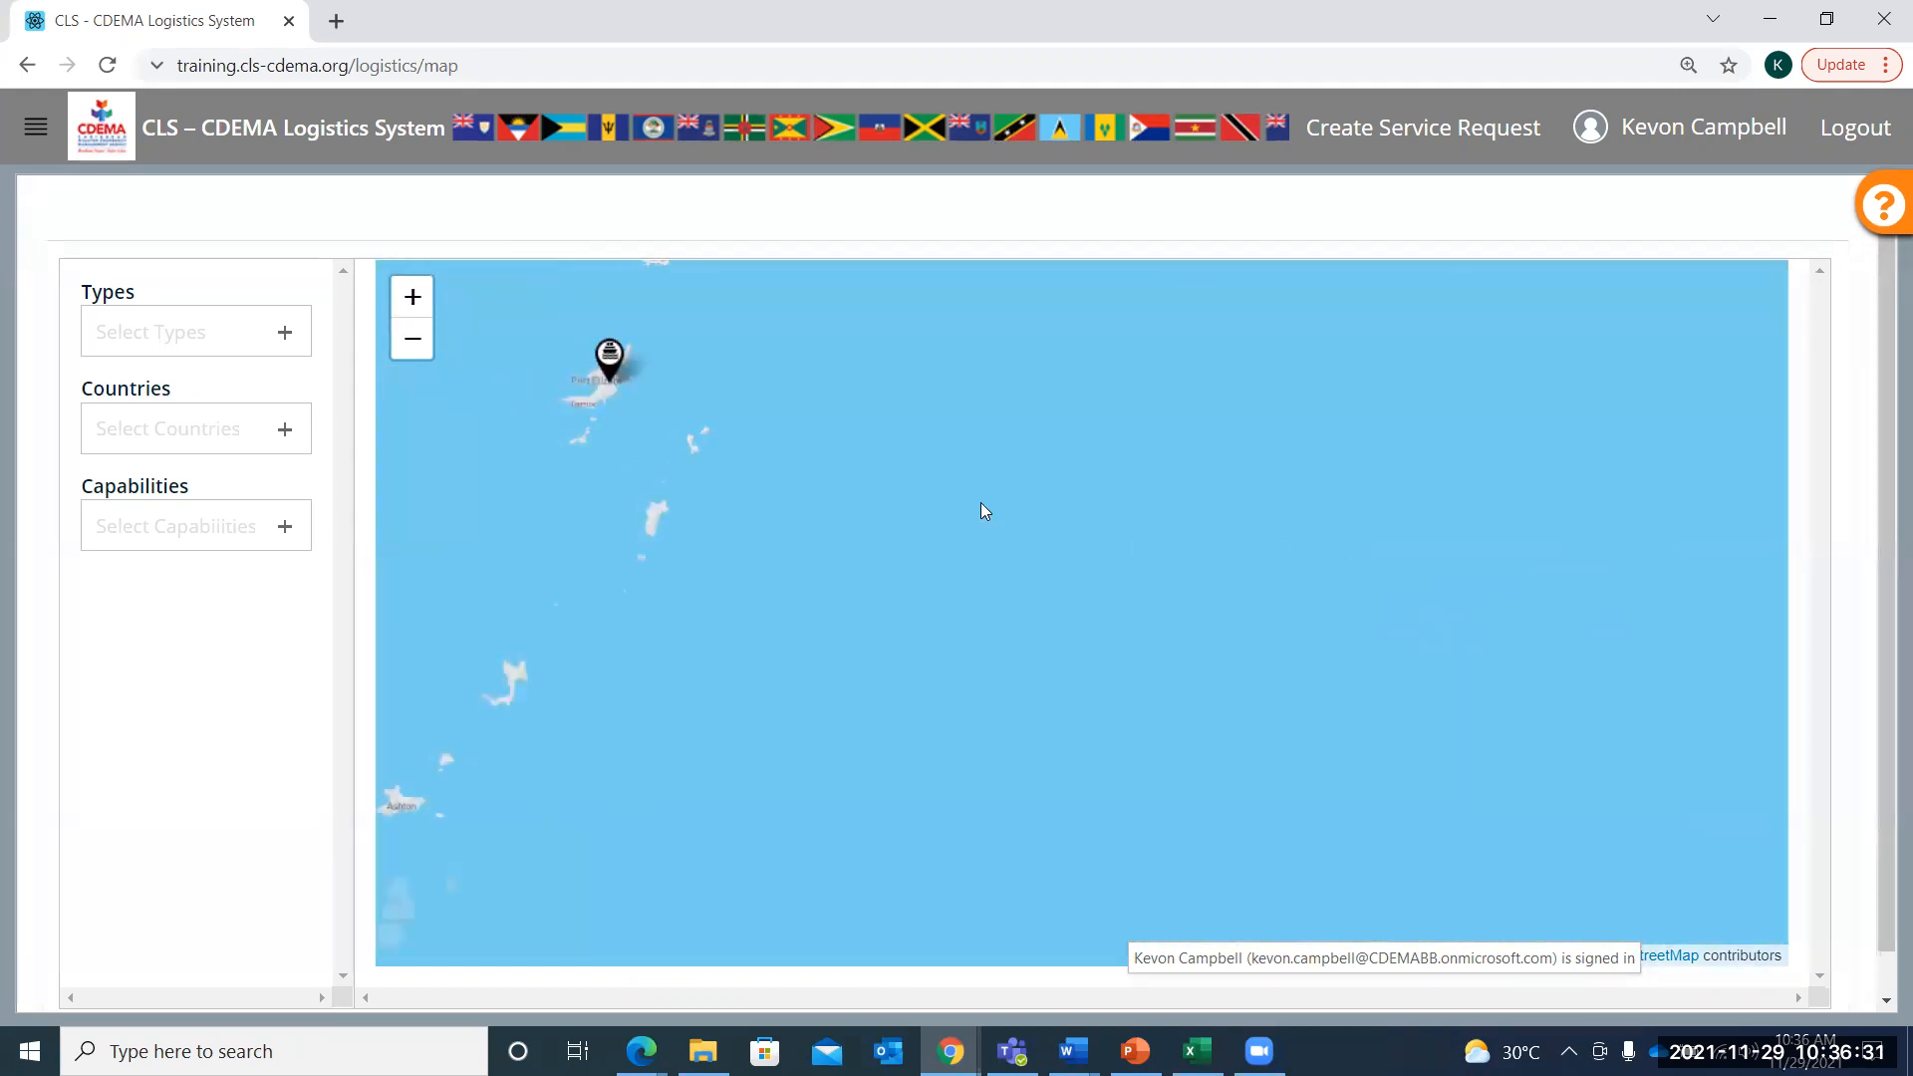
pyautogui.moveTo(657, 490)
pyautogui.mouseDown()
pyautogui.moveTo(742, 612)
pyautogui.moveTo(856, 687)
pyautogui.moveTo(913, 666)
pyautogui.moveTo(889, 616)
pyautogui.moveTo(802, 588)
pyautogui.moveTo(799, 606)
pyautogui.moveTo(940, 667)
pyautogui.moveTo(868, 595)
pyautogui.moveTo(1281, 601)
pyautogui.mouseUp()
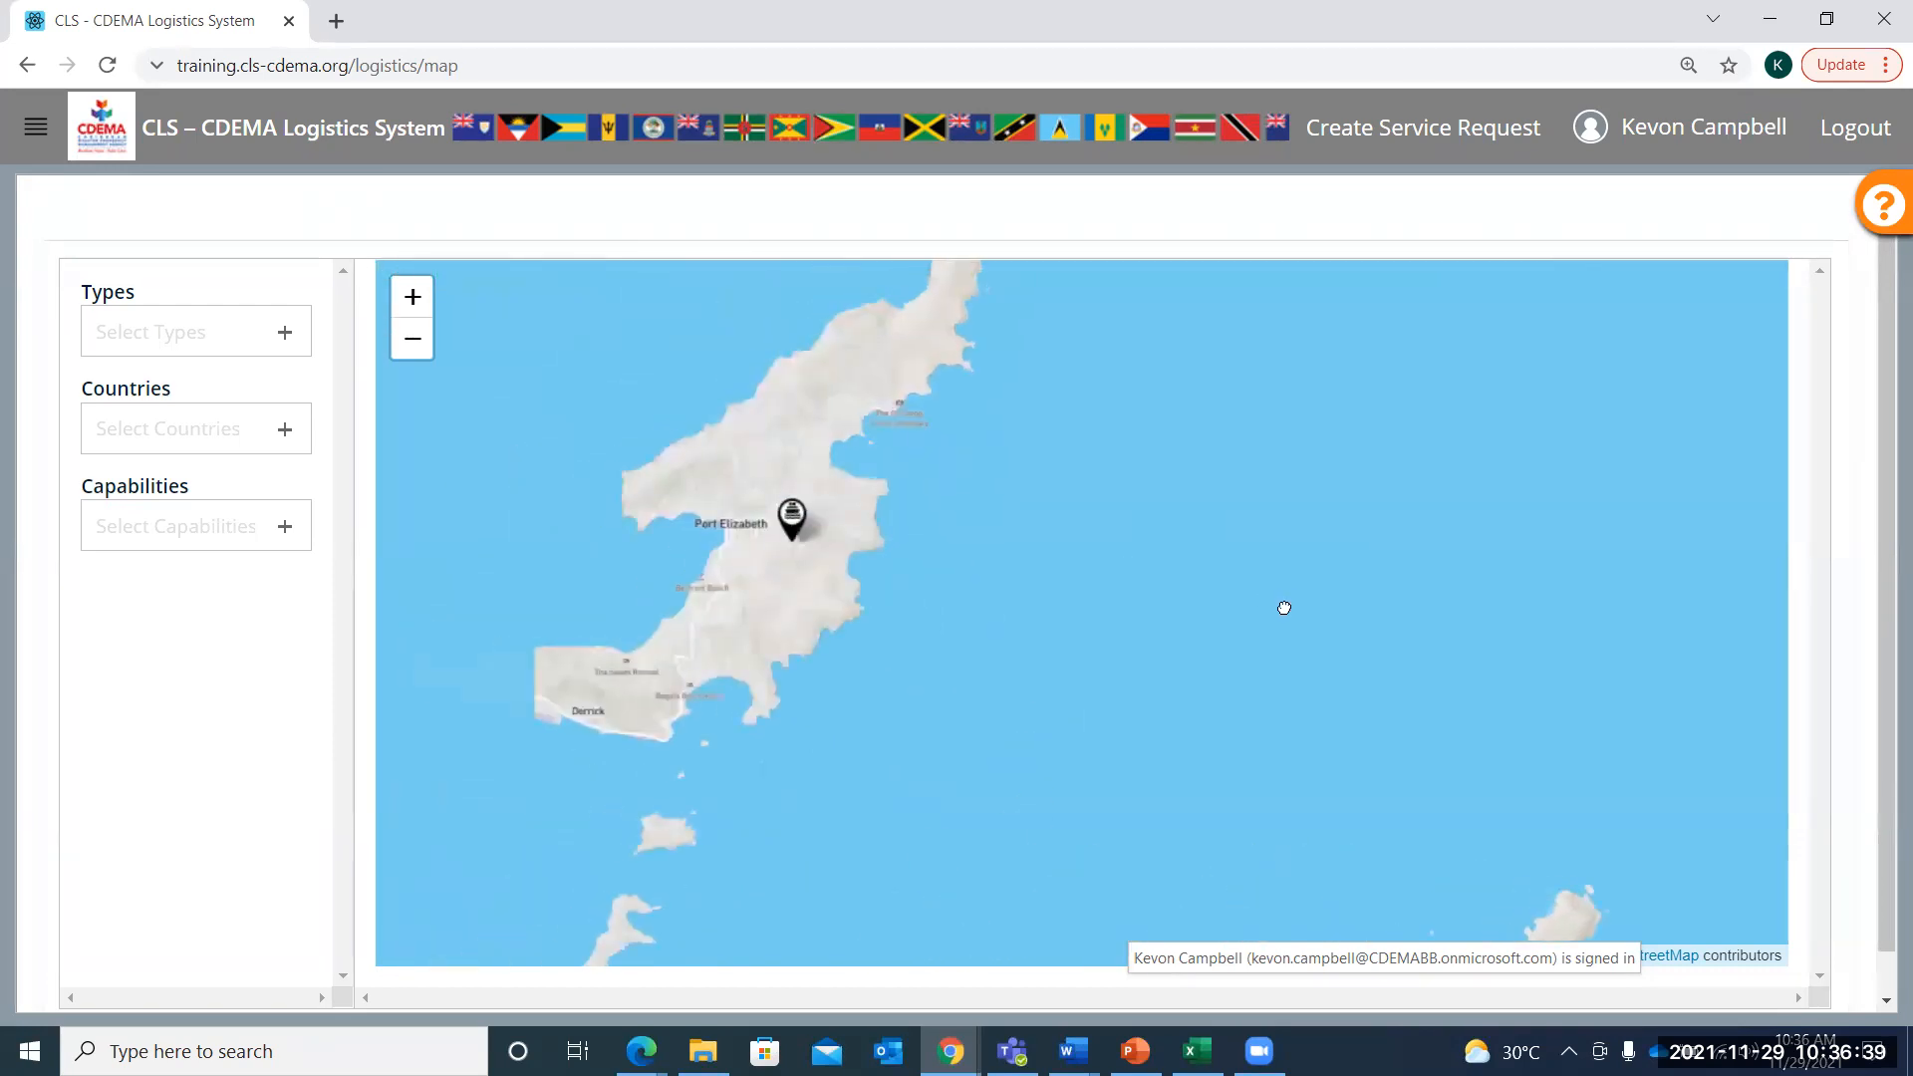
pyautogui.moveTo(967, 561); pyautogui.dragTo(1086, 583)
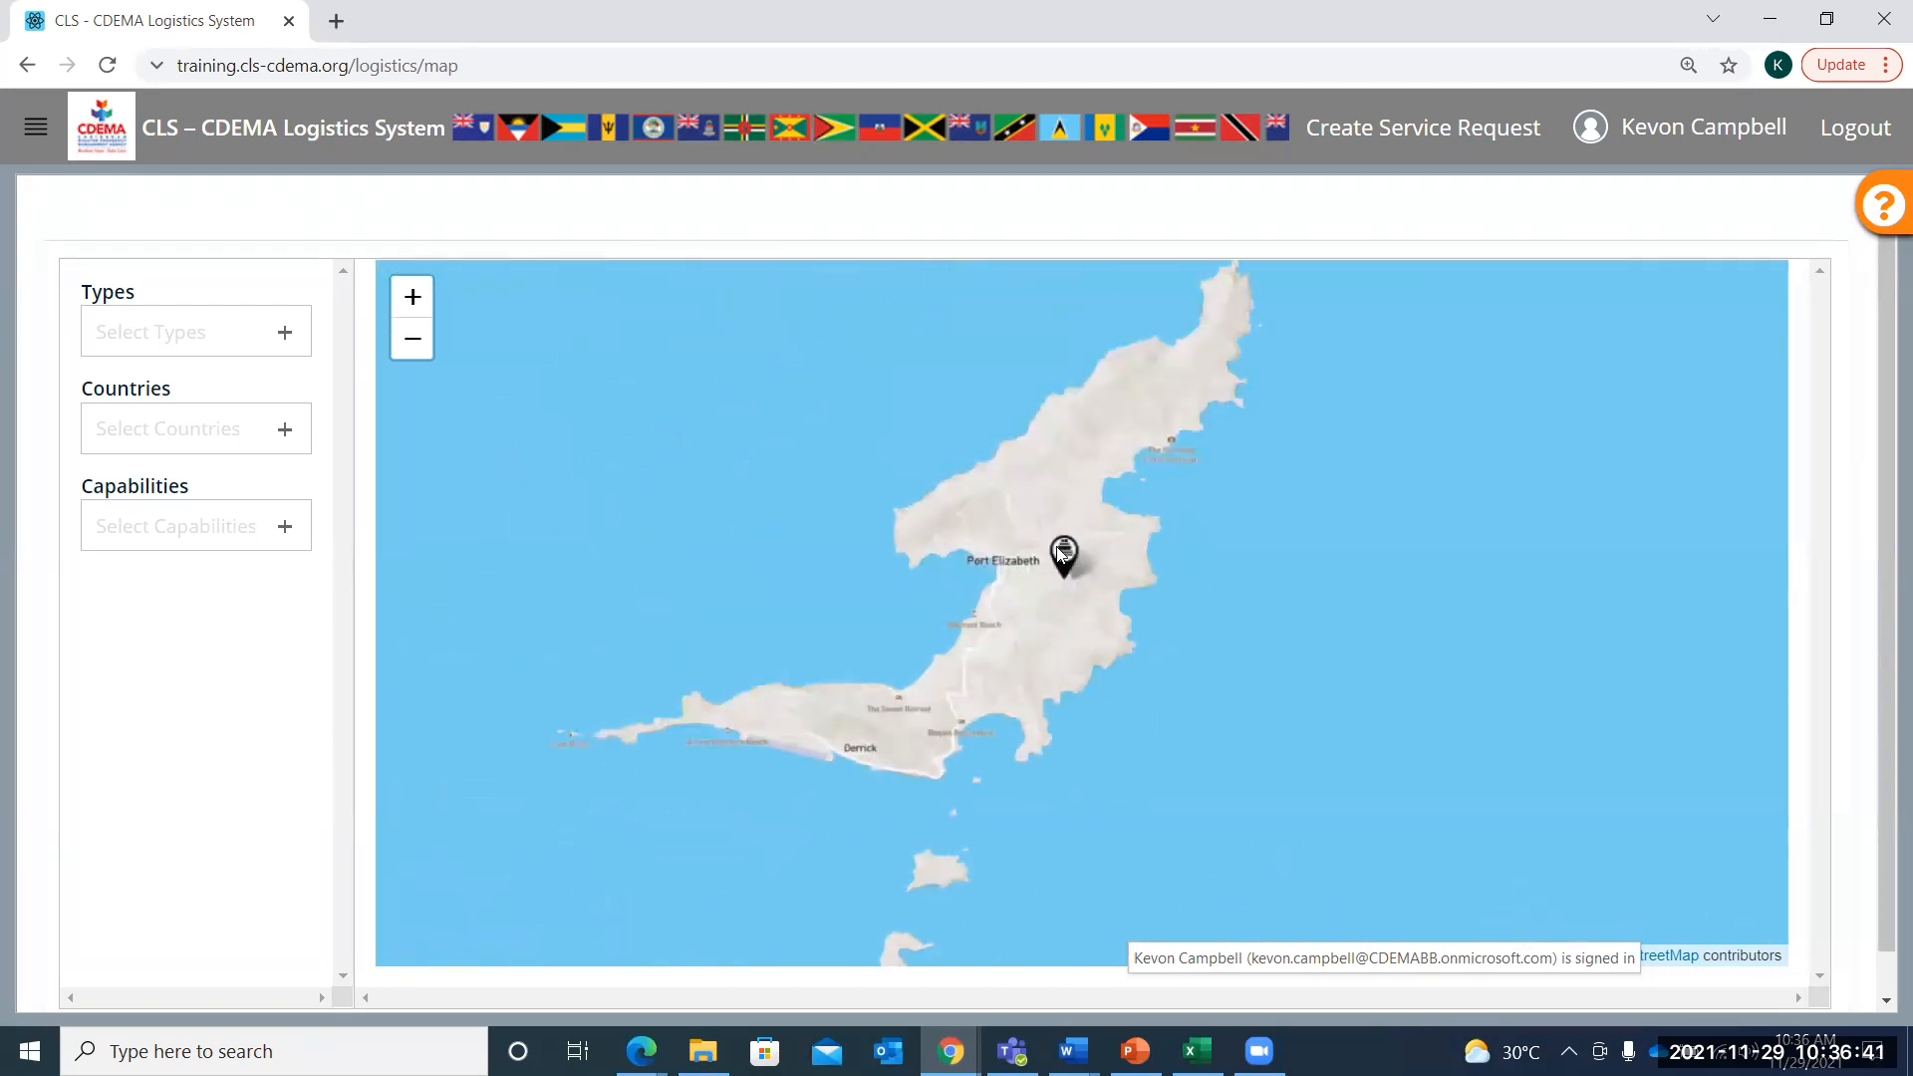
pyautogui.click(1063, 554)
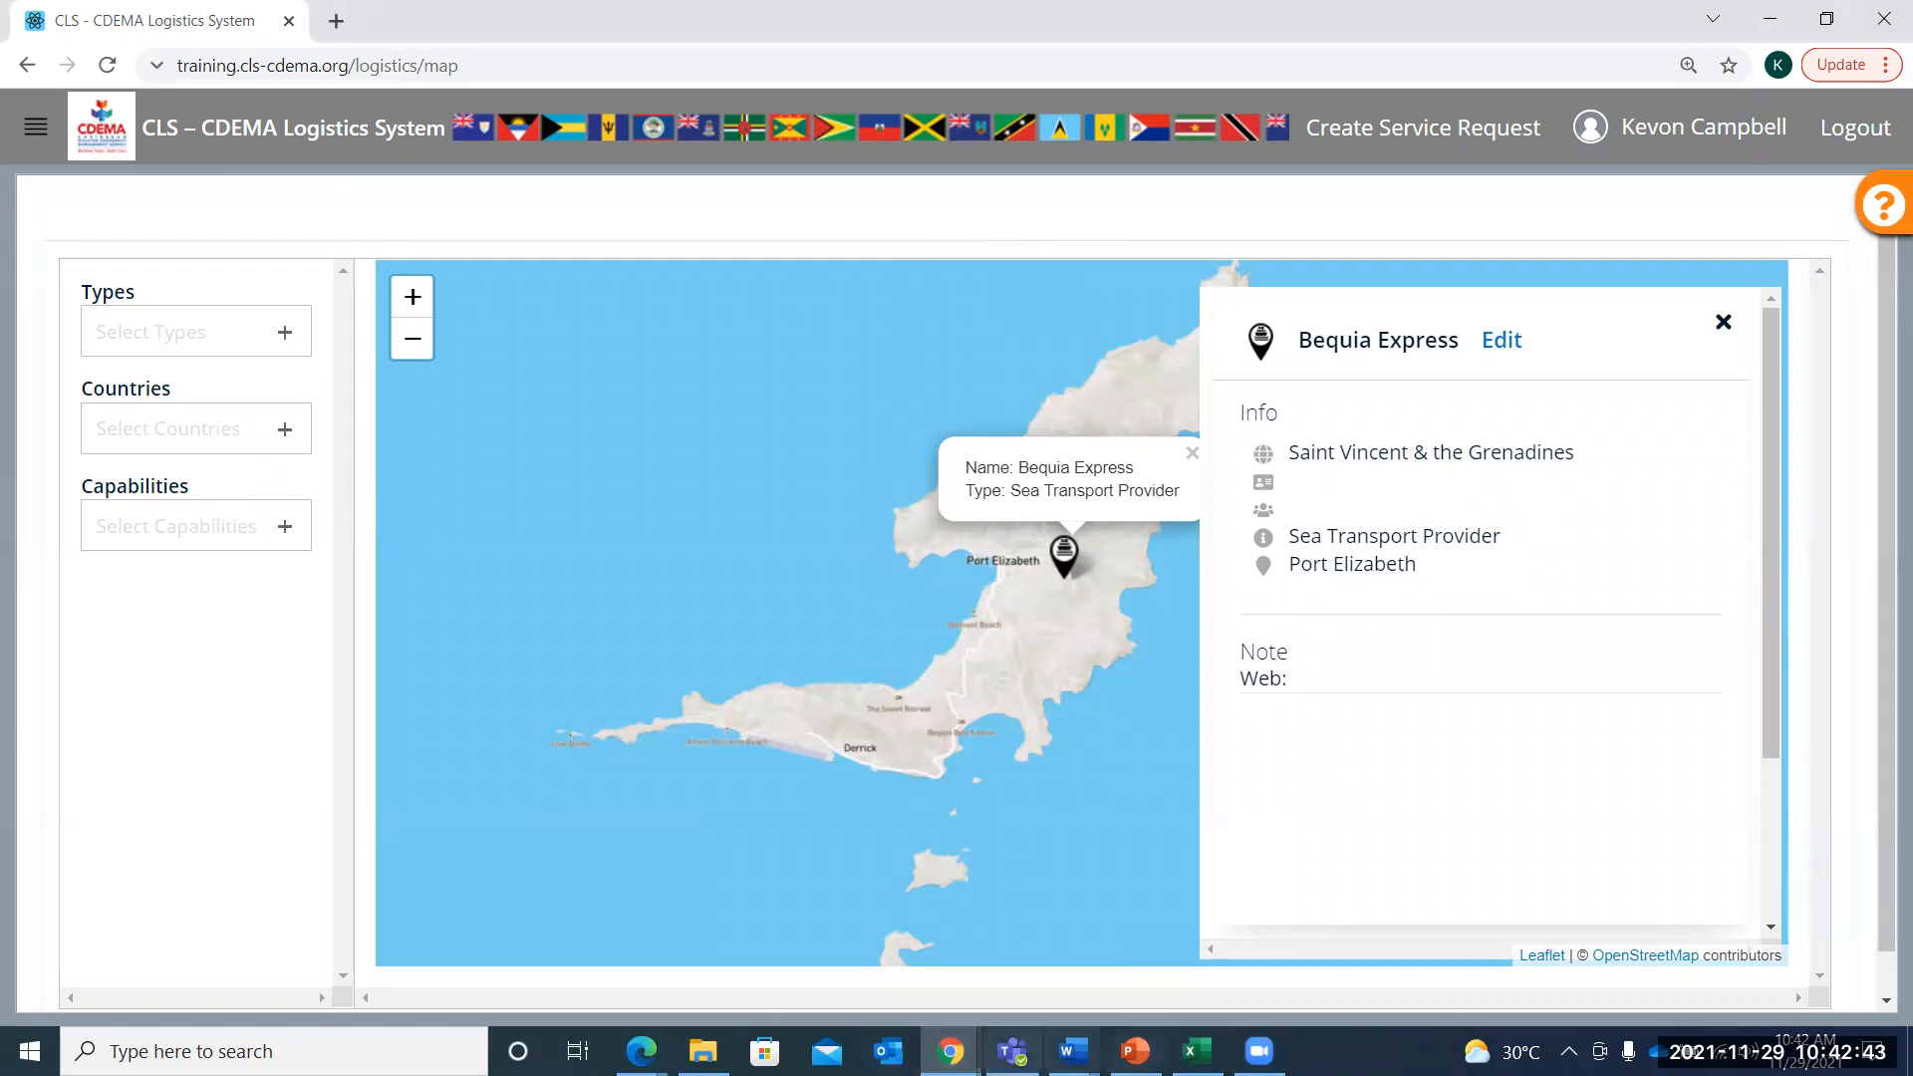
# Switch to the Course Outline Barbados CLS Training document in Word and review the Day 3 and Day 4 schedule tables
pyautogui.moveTo(1072, 1051)
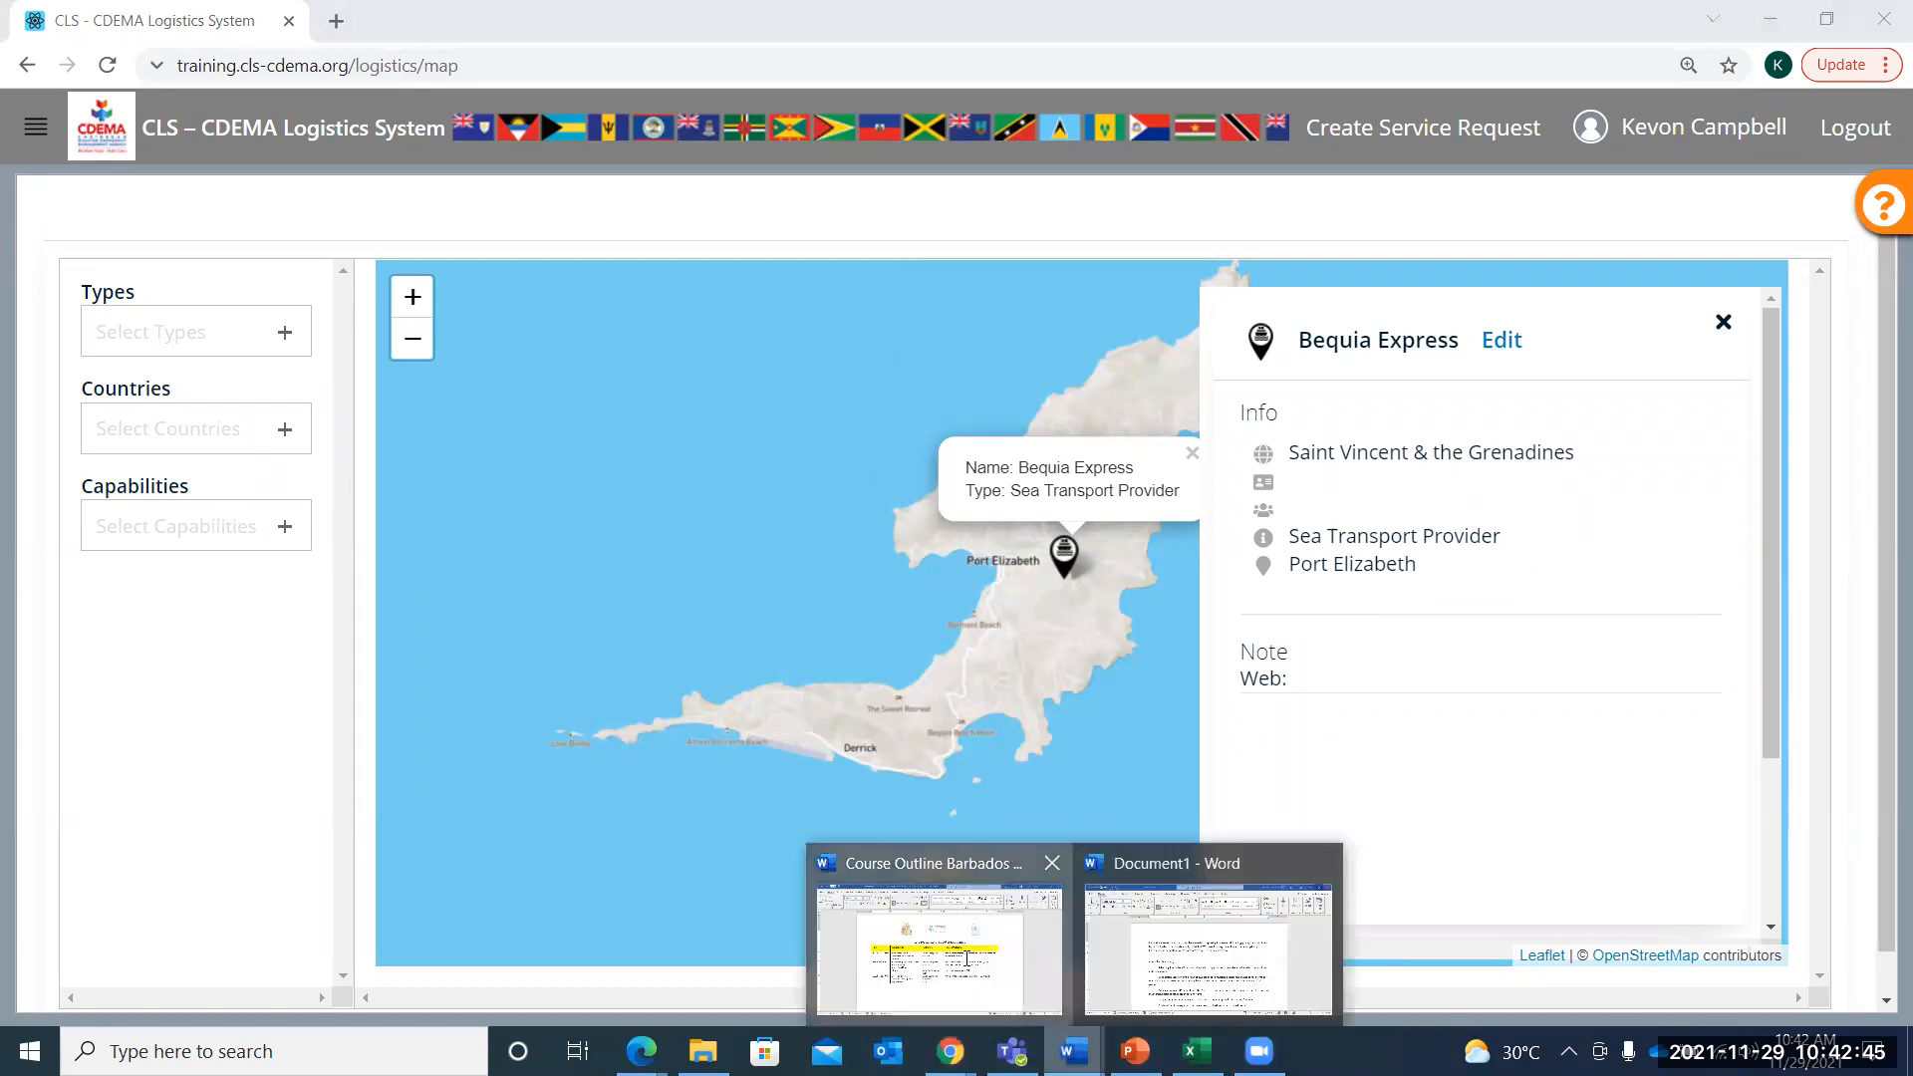
pyautogui.click(966, 958)
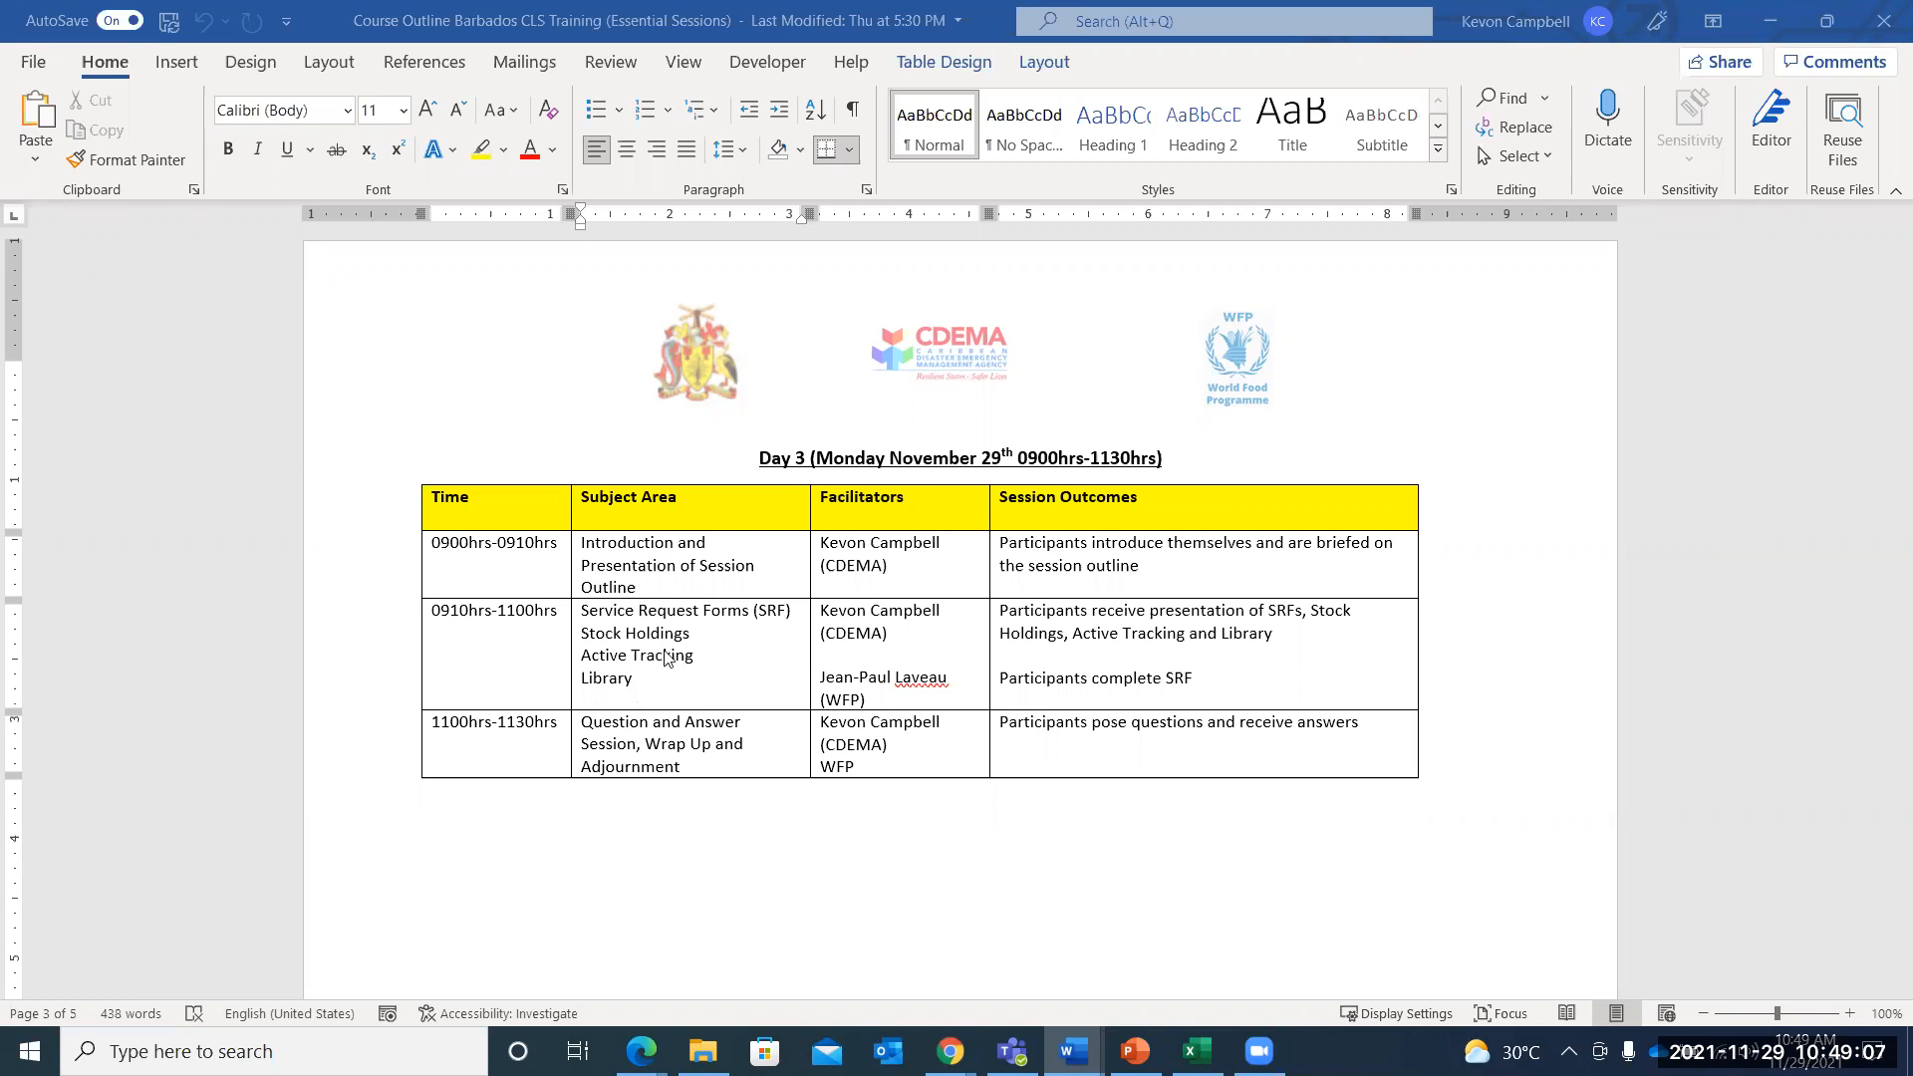
pyautogui.scroll(-10, 679, 669)
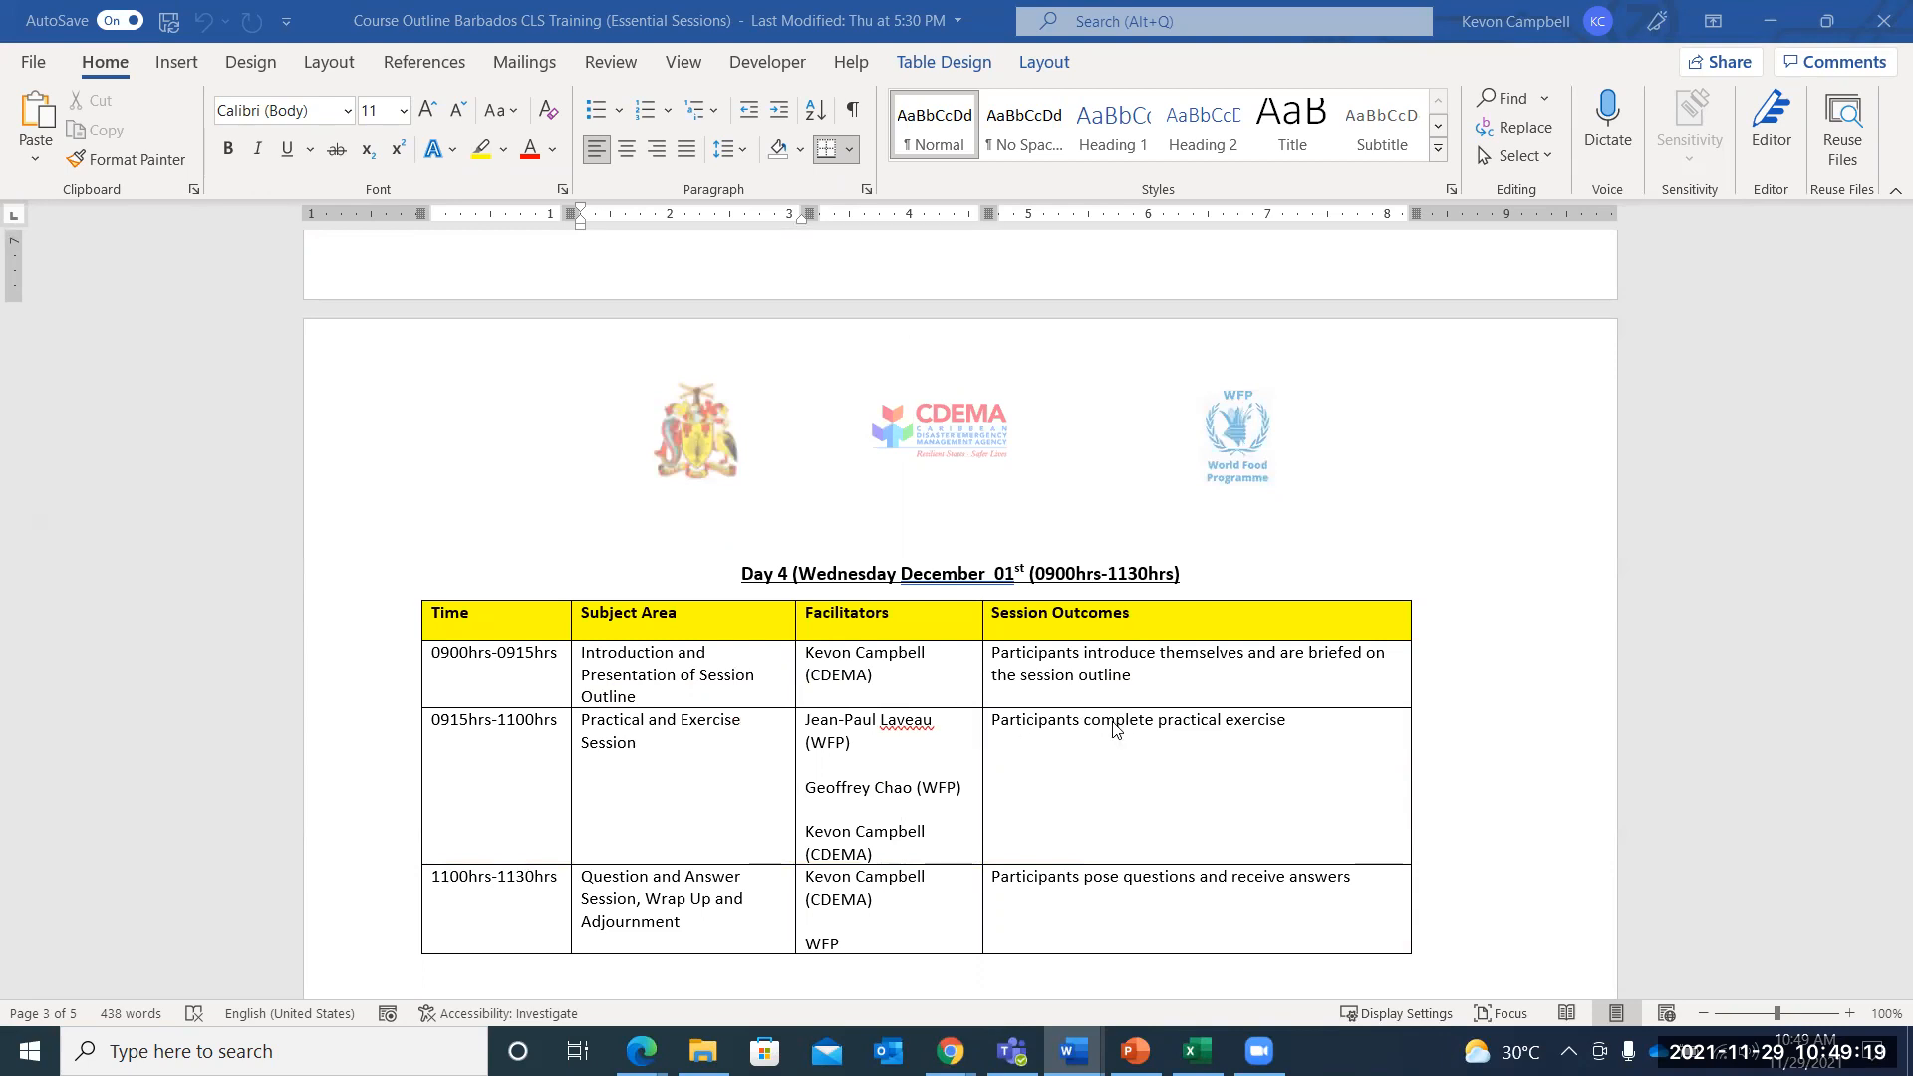
pyautogui.scroll(10, 999, 672)
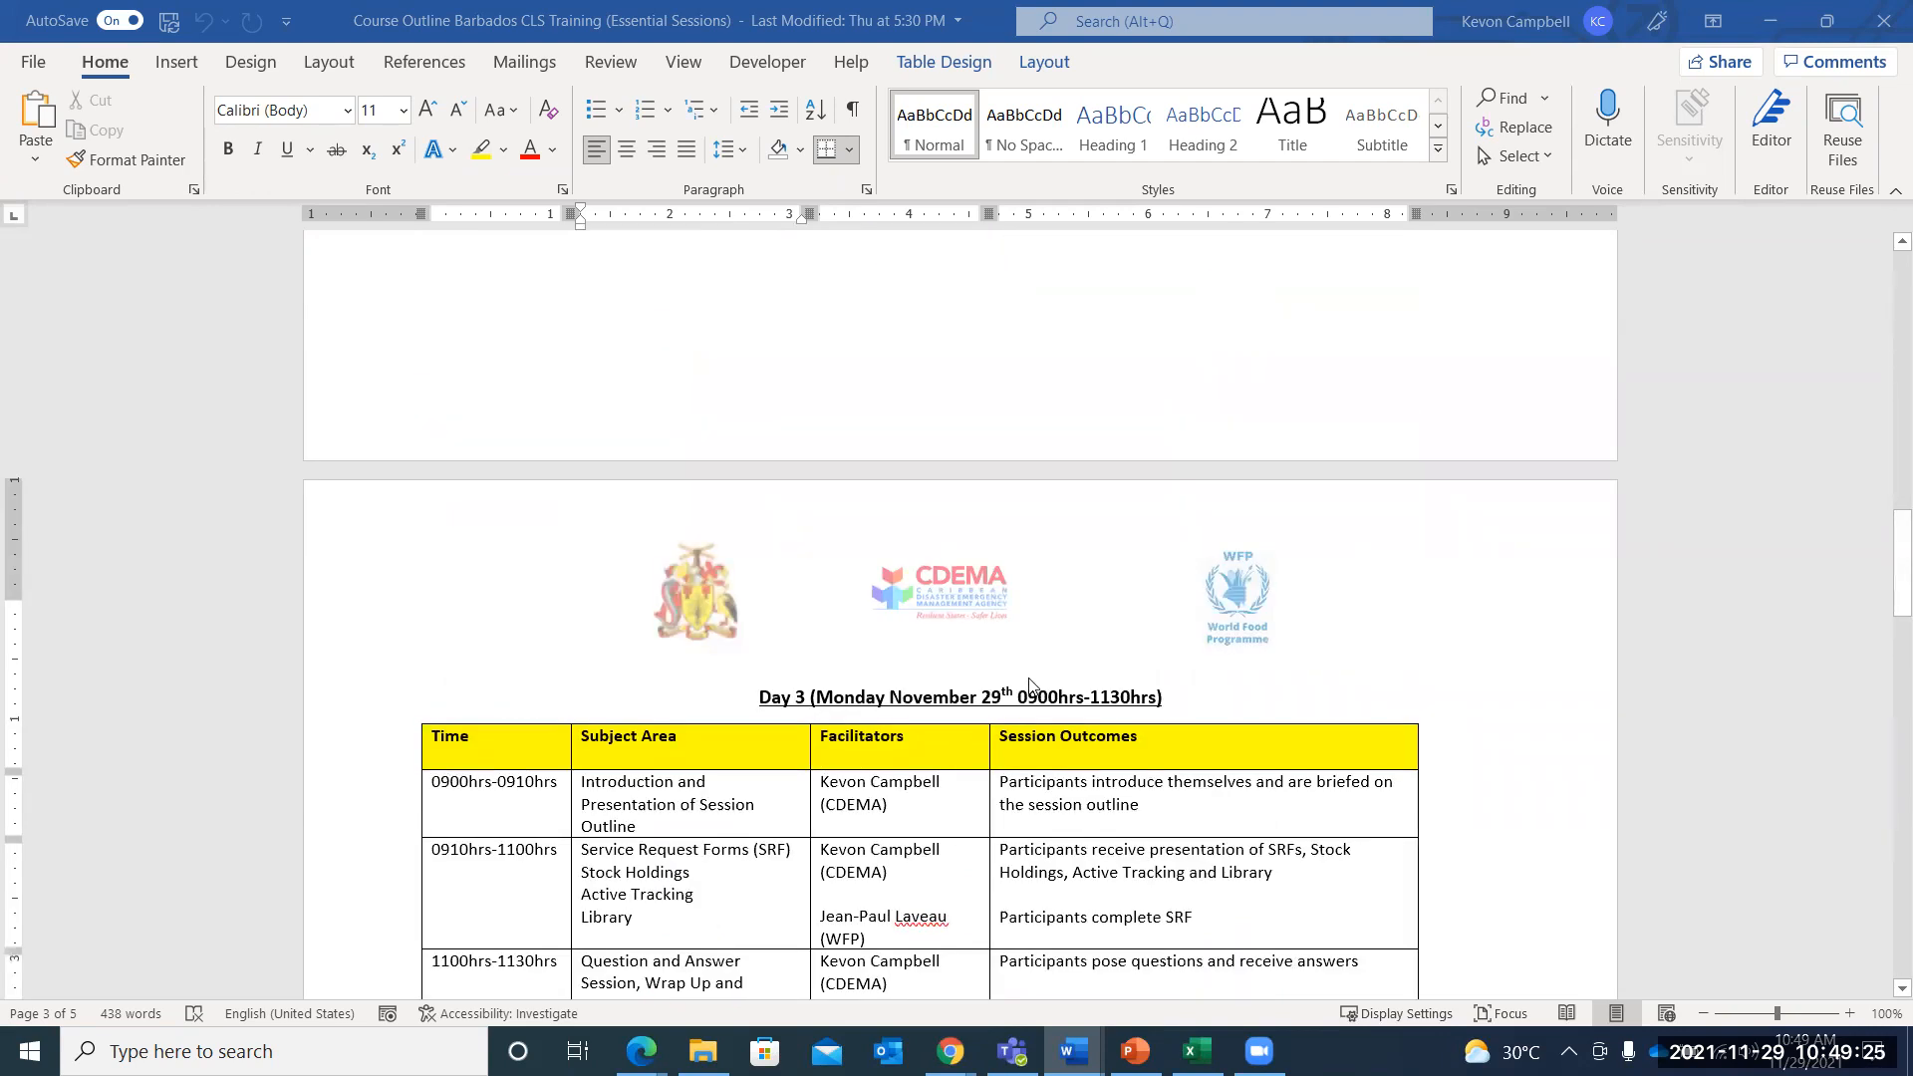
pyautogui.scroll(-3, 1029, 684)
pyautogui.scroll(-9, 1028, 684)
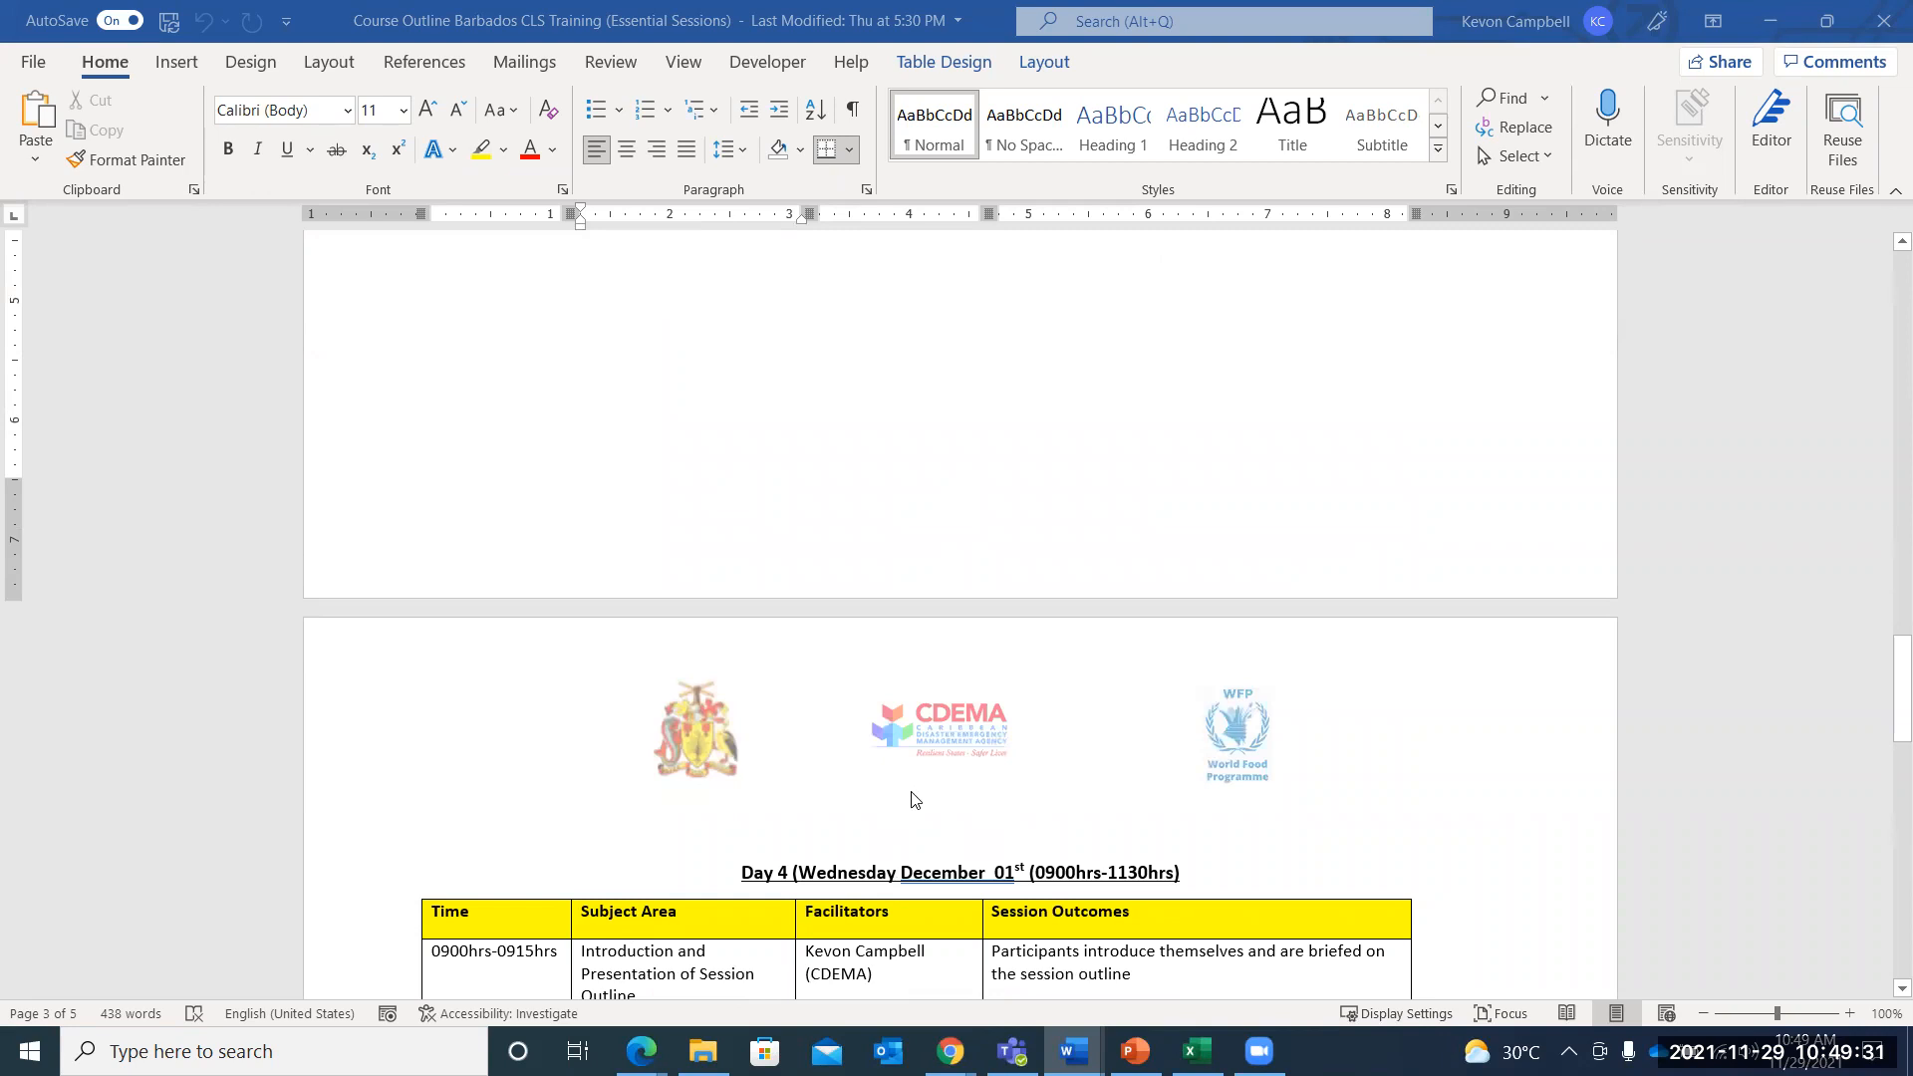
pyautogui.scroll(10, 936, 812)
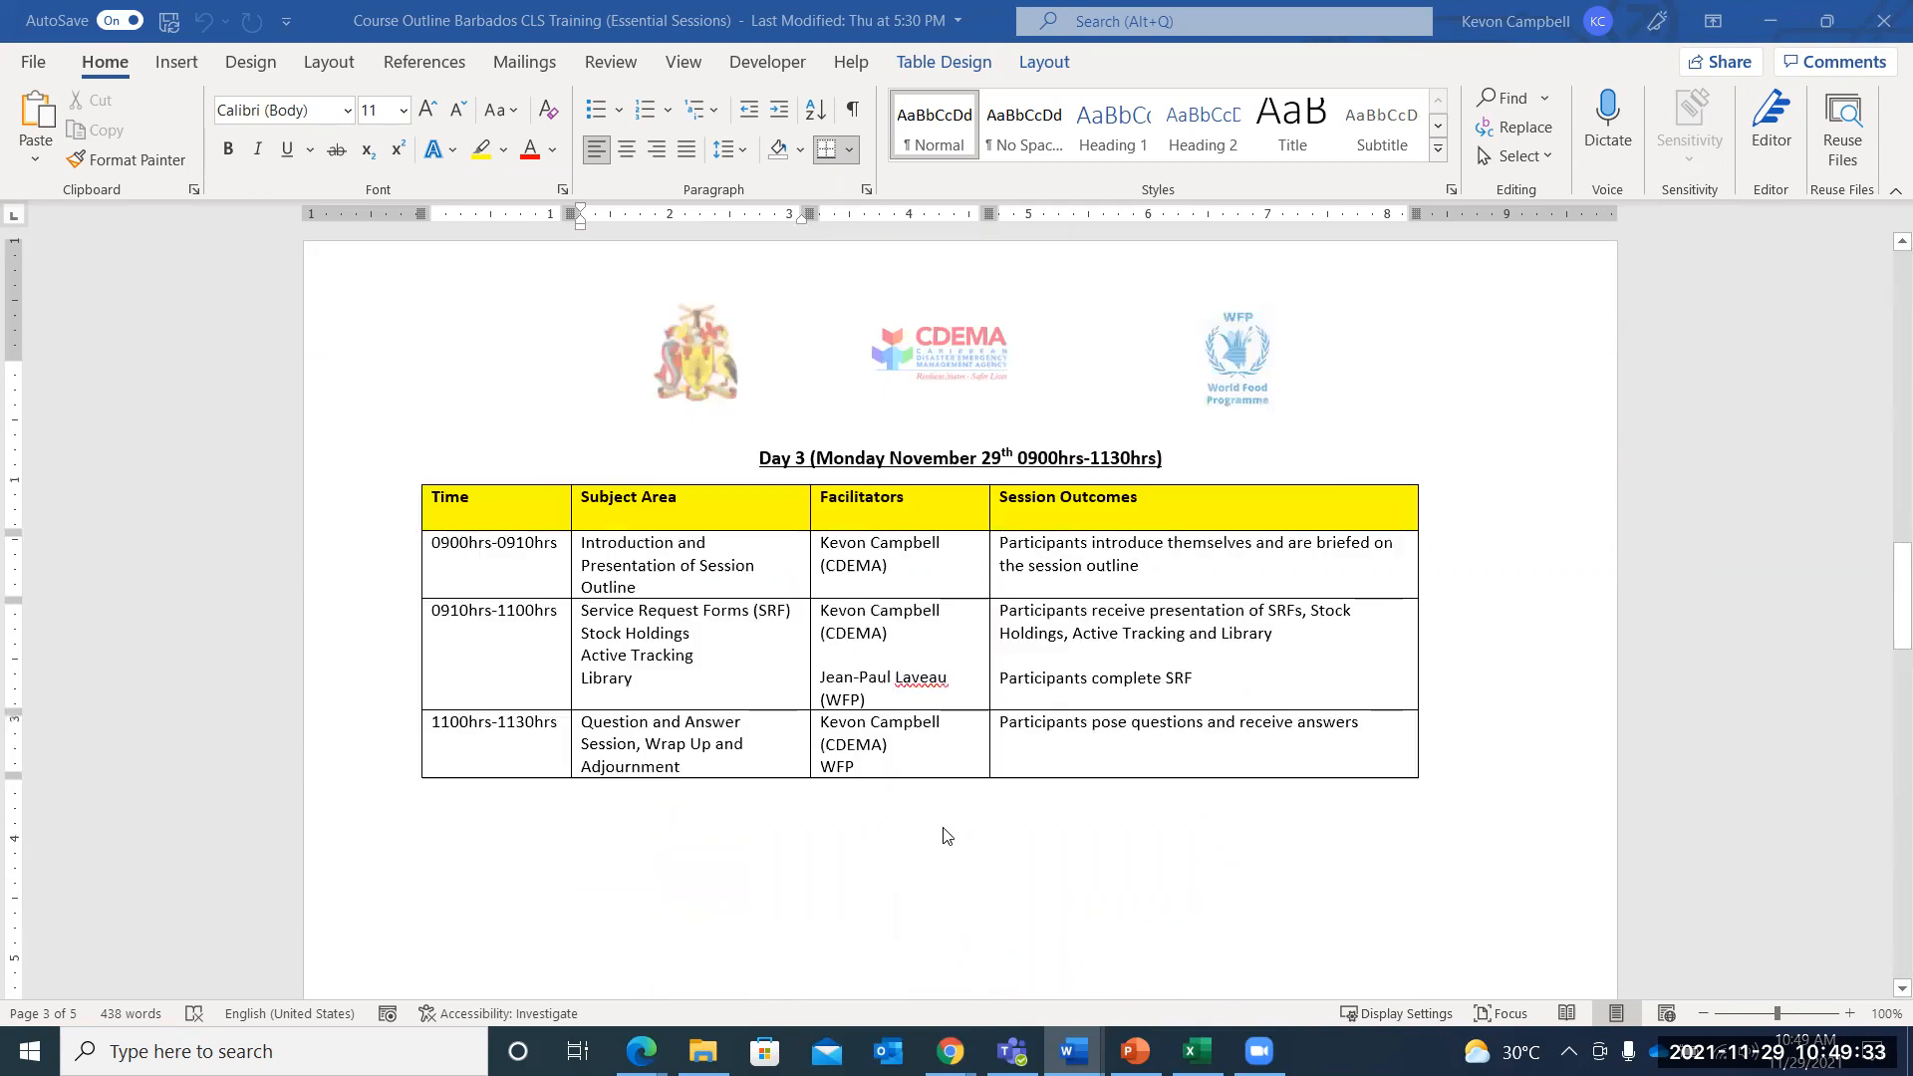